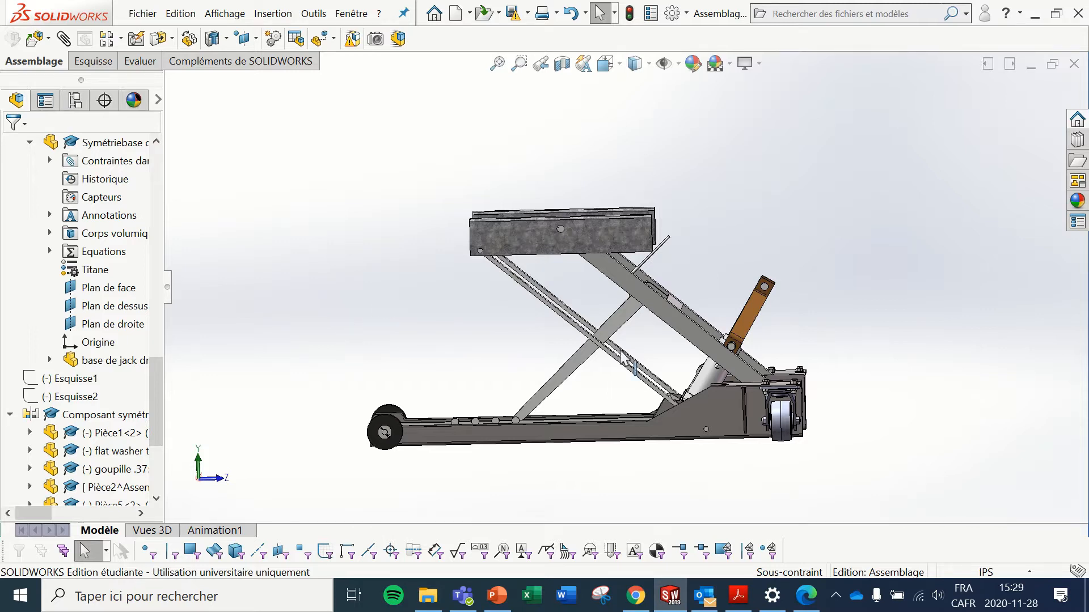
# Step: Measure the normal distance between a raised support plate's top face and the underside of the jack's base rail, and clear the selection
pyautogui.moveTo(687, 369); pyautogui.dragTo(669, 471, button='middle')
pyautogui.scroll(-5, 551, 240)
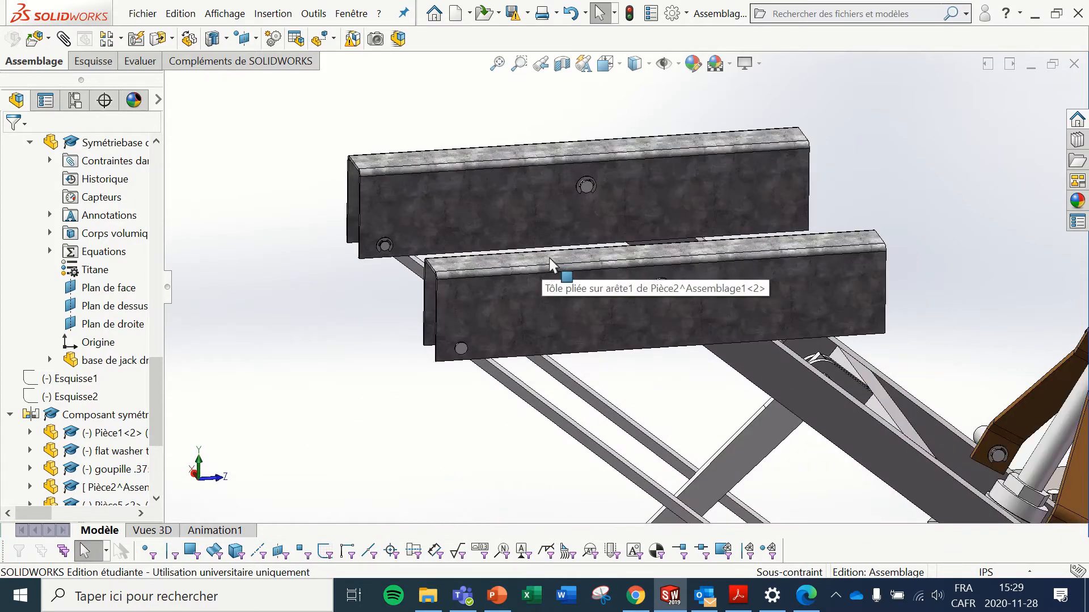
pyautogui.click(553, 271)
pyautogui.scroll(5, 553, 271)
pyautogui.scroll(-3, 577, 417)
pyautogui.scroll(-5, 547, 374)
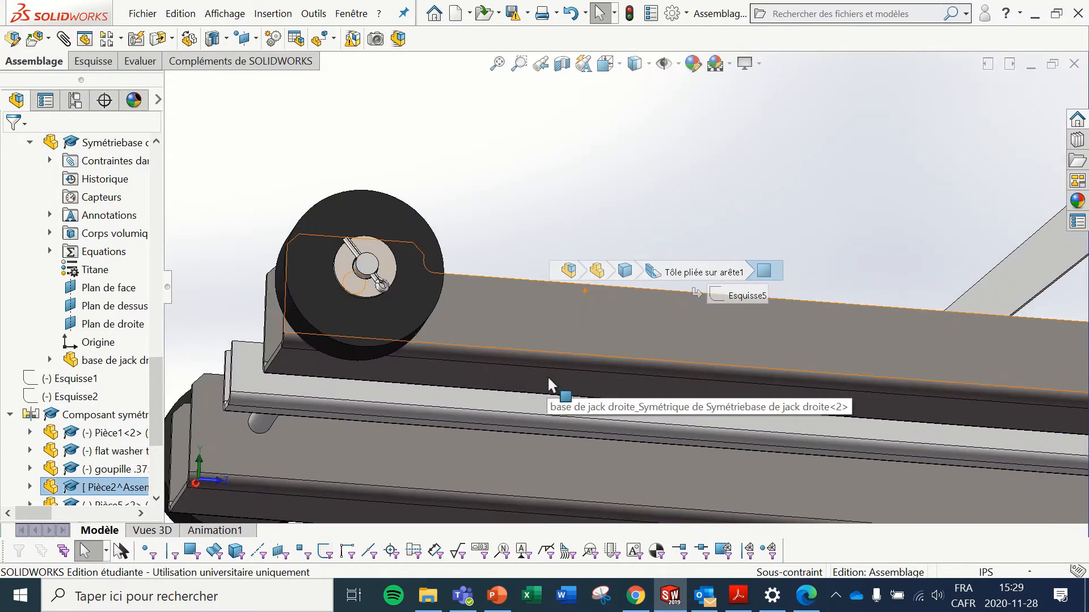
pyautogui.click(470, 369)
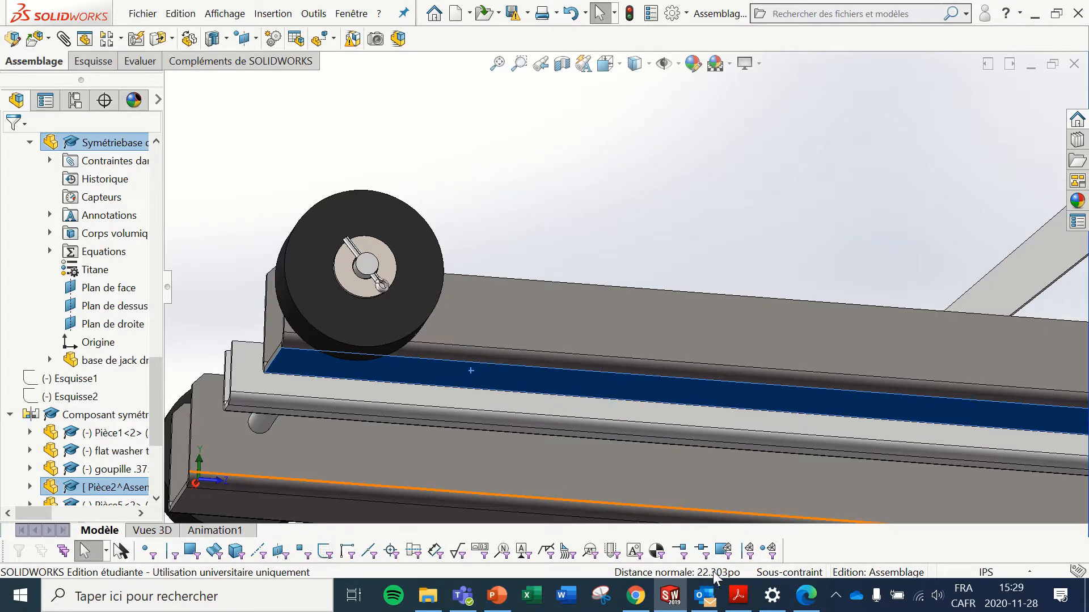
pyautogui.scroll(5, 583, 189)
pyautogui.scroll(3, 733, 175)
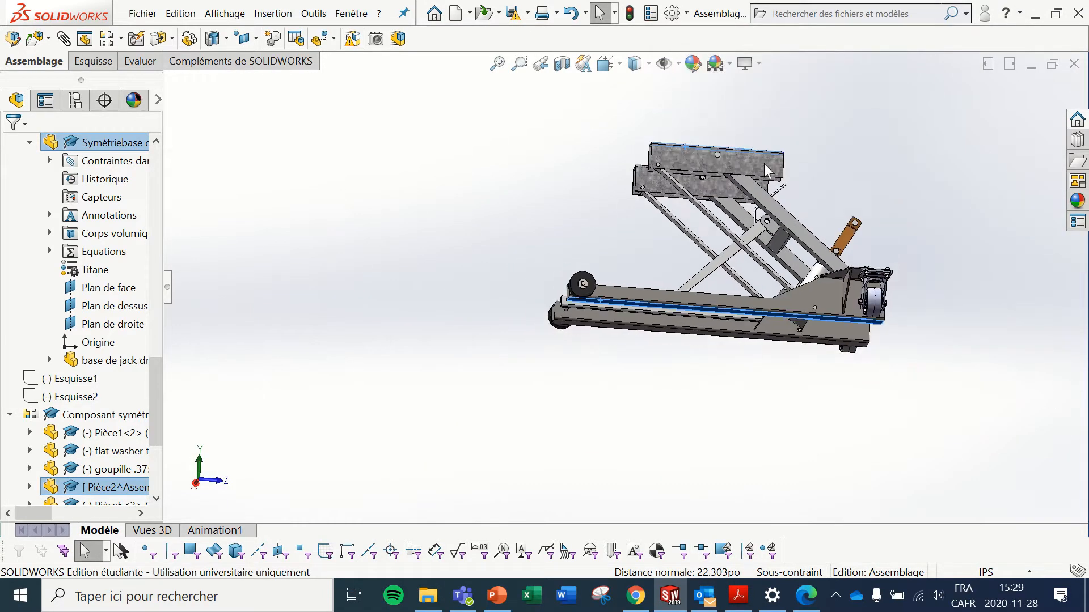
pyautogui.scroll(-3, 754, 161)
pyautogui.moveTo(733, 213); pyautogui.dragTo(742, 224, button='middle')
pyautogui.click(709, 248)
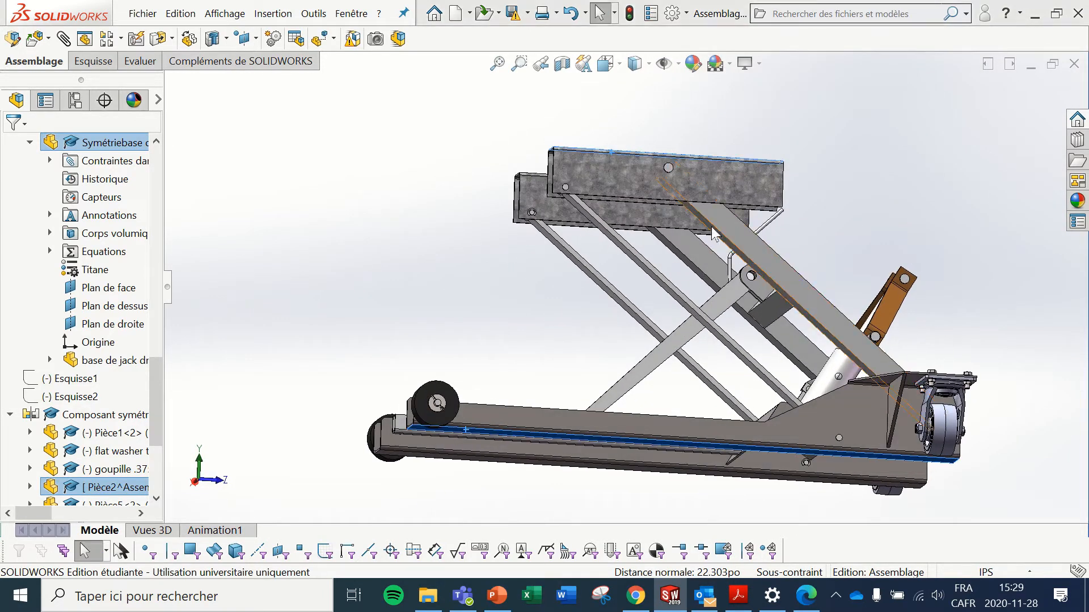
pyautogui.click(648, 301)
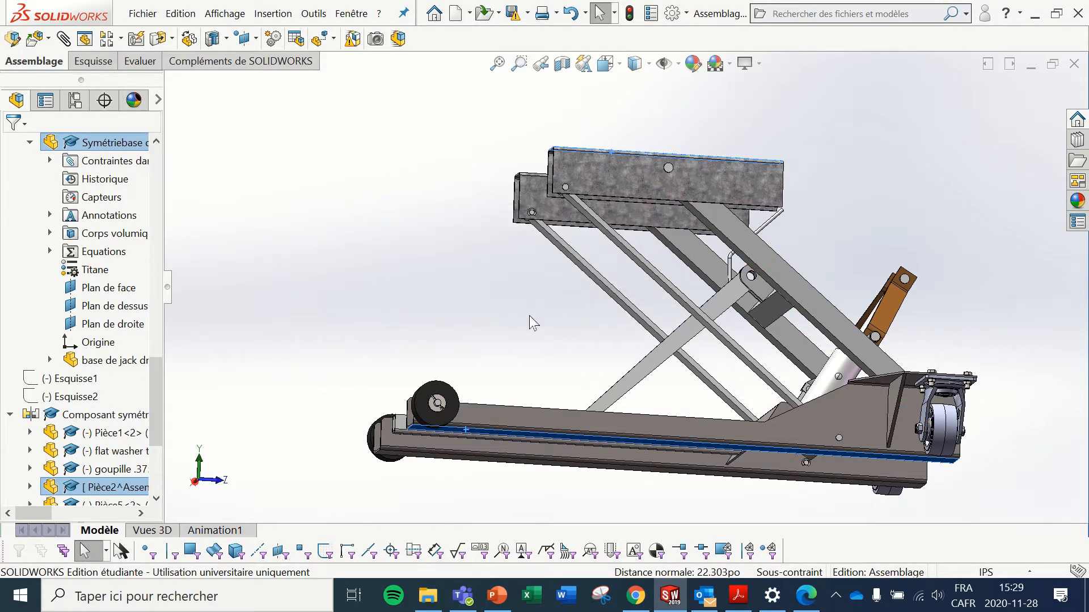
pyautogui.click(537, 310)
# Step: In a side view, move the support plate down onto the base rail to bring the jack to its lowered position
pyautogui.hotkey('ctrl', '3')
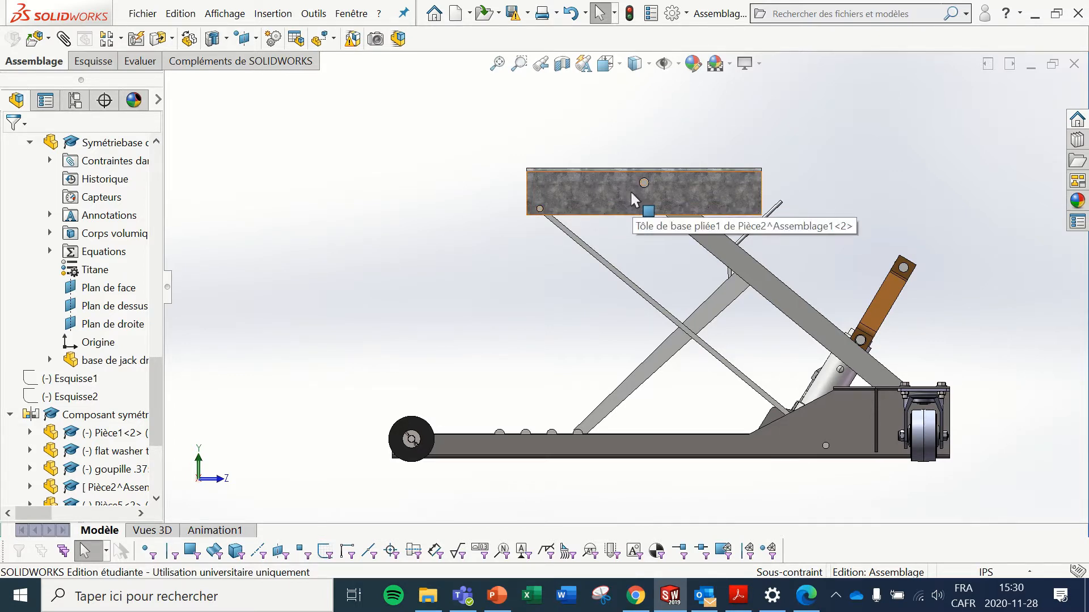
pyautogui.click(593, 184)
pyautogui.moveTo(582, 193); pyautogui.dragTo(463, 445)
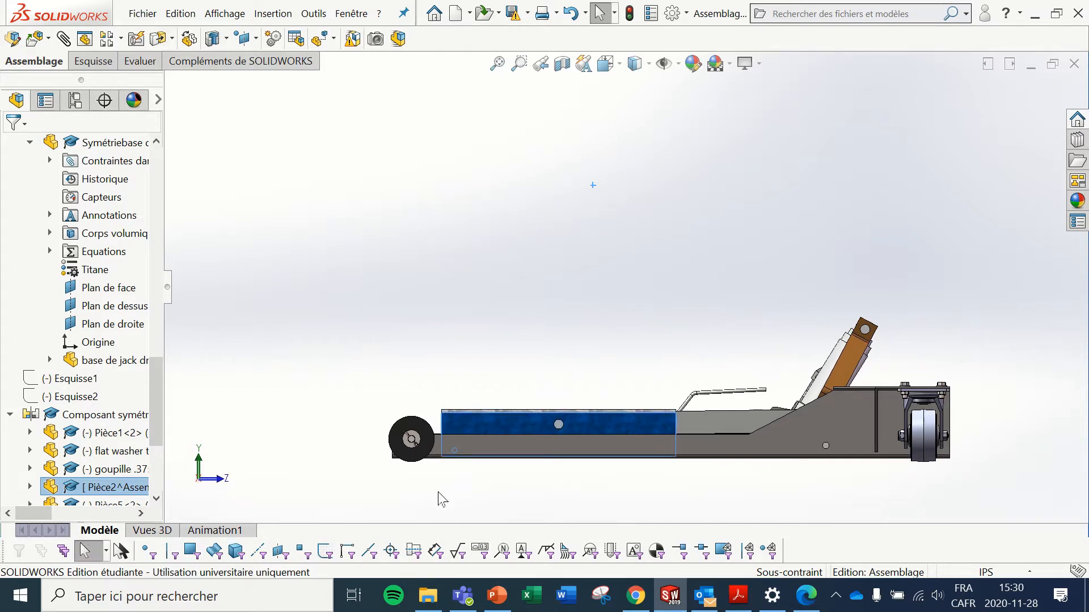
# Step: Measure the normal distance between the lowered support plate's top face and the base rail's underside, and clear the selection
pyautogui.scroll(-2, 444, 465)
pyautogui.scroll(-1, 444, 460)
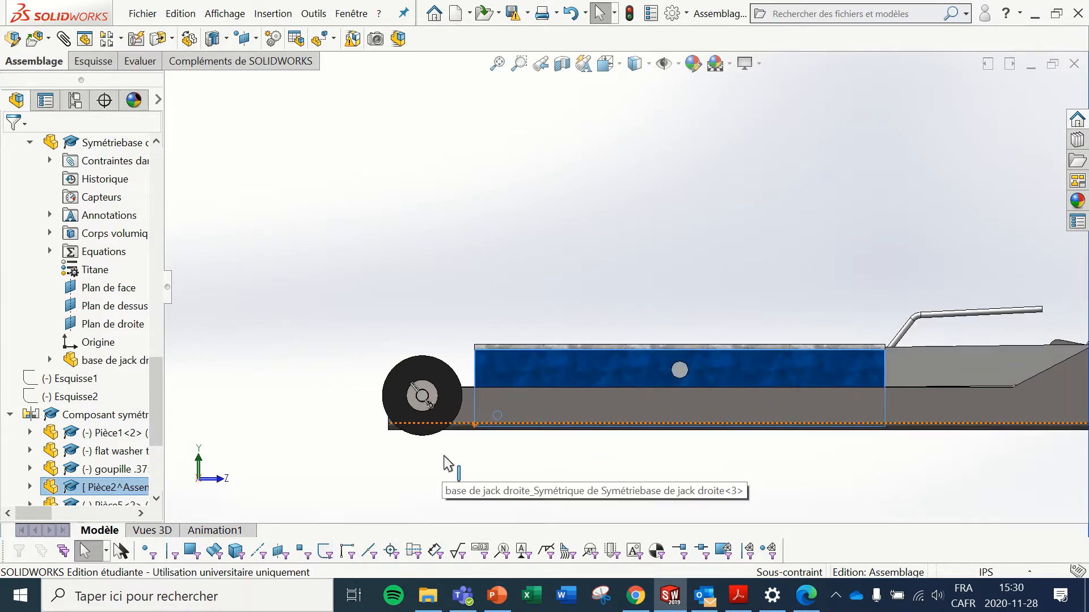
pyautogui.moveTo(445, 461); pyautogui.dragTo(433, 508, button='middle')
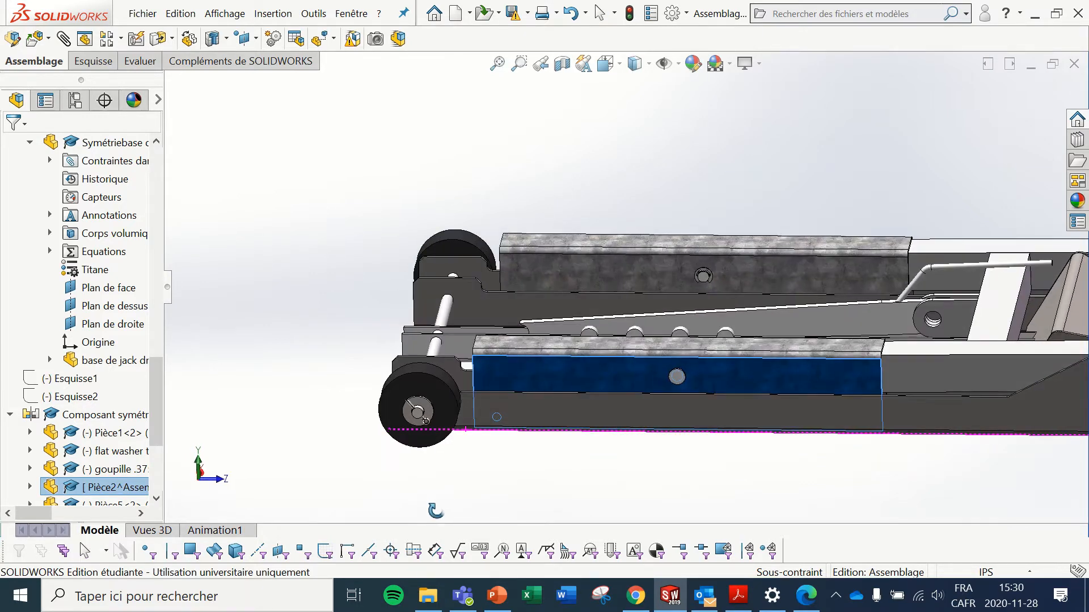
pyautogui.click(559, 344)
pyautogui.moveTo(528, 434); pyautogui.dragTo(539, 292, button='middle')
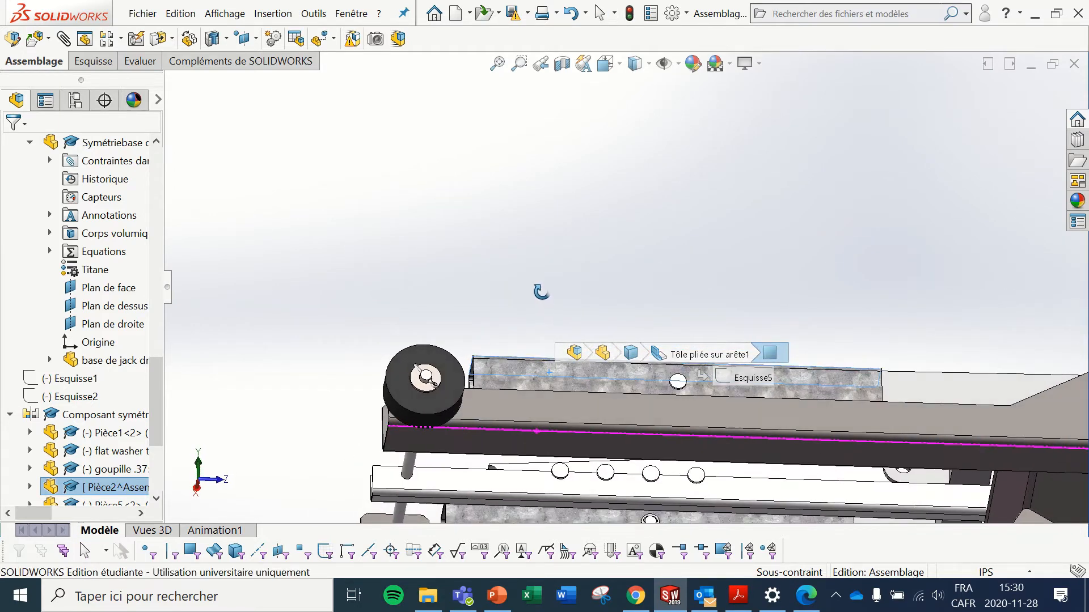
pyautogui.click(536, 443)
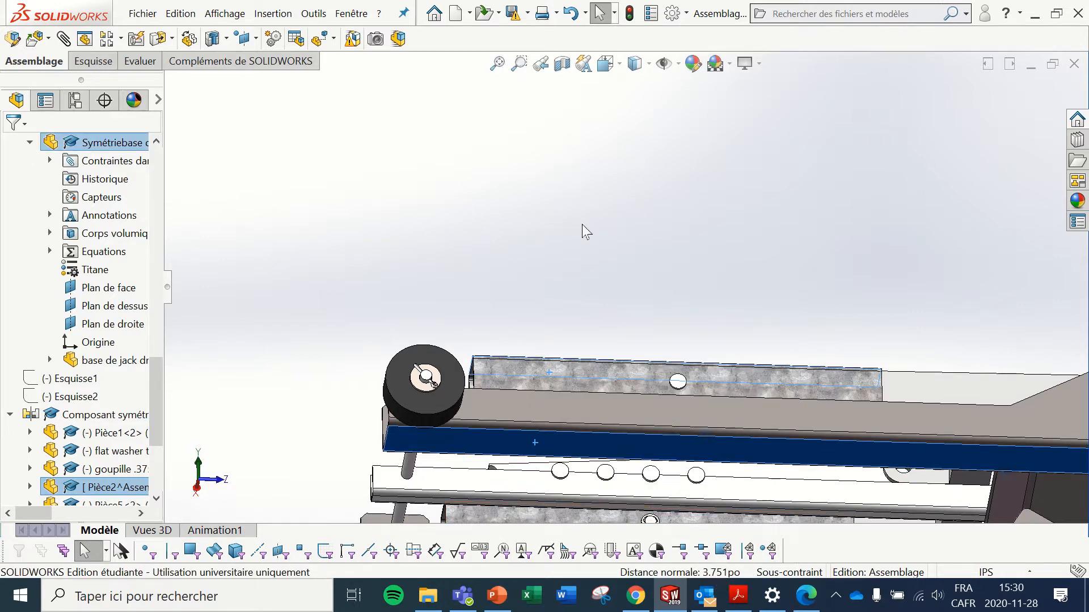
pyautogui.moveTo(581, 231); pyautogui.dragTo(476, 437, button='middle')
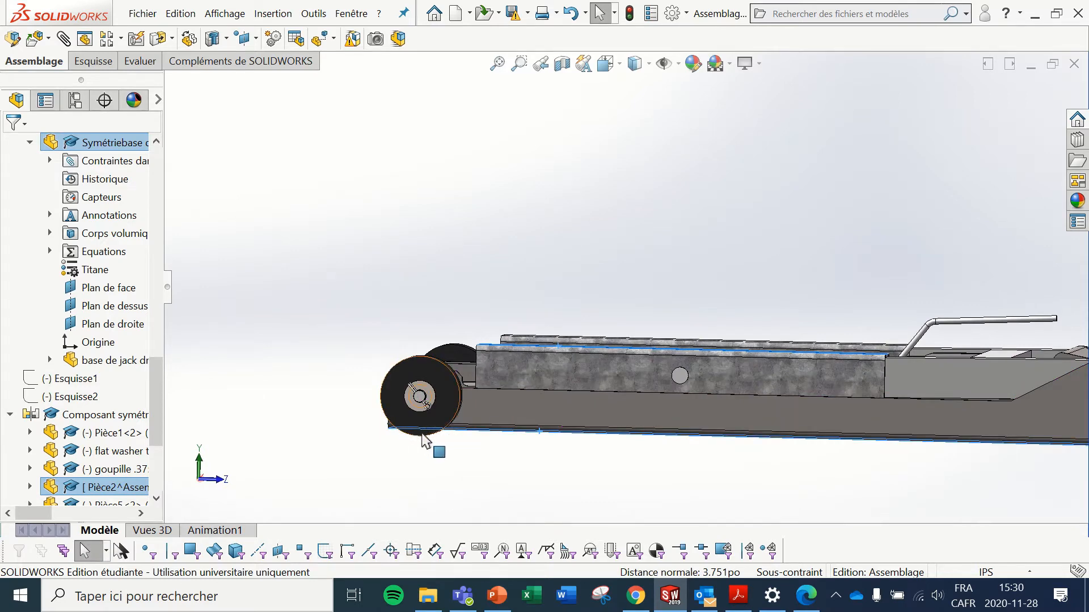
pyautogui.click(545, 466)
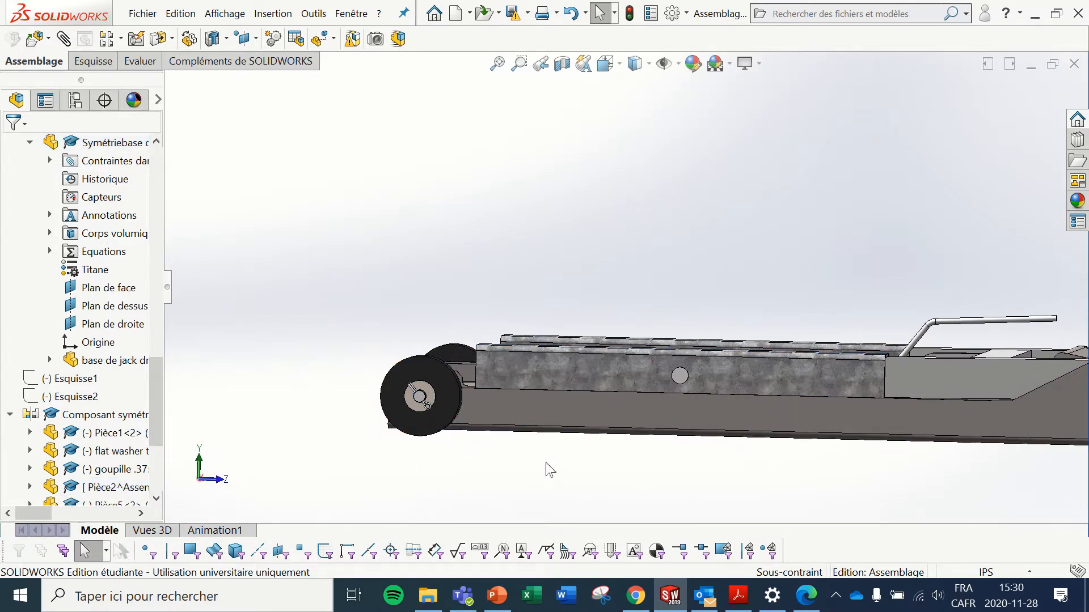
# Step: Move the support plate up from the base to raise the jack, and fit the whole assembly in view
pyautogui.moveTo(583, 438); pyautogui.dragTo(842, 161, button='middle')
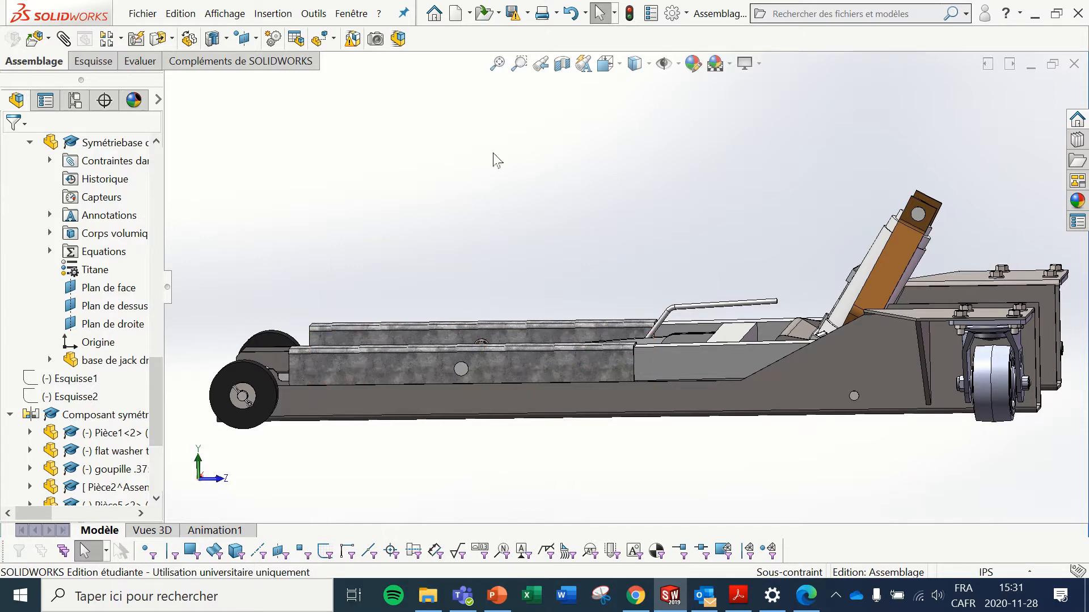
pyautogui.scroll(5, 601, 423)
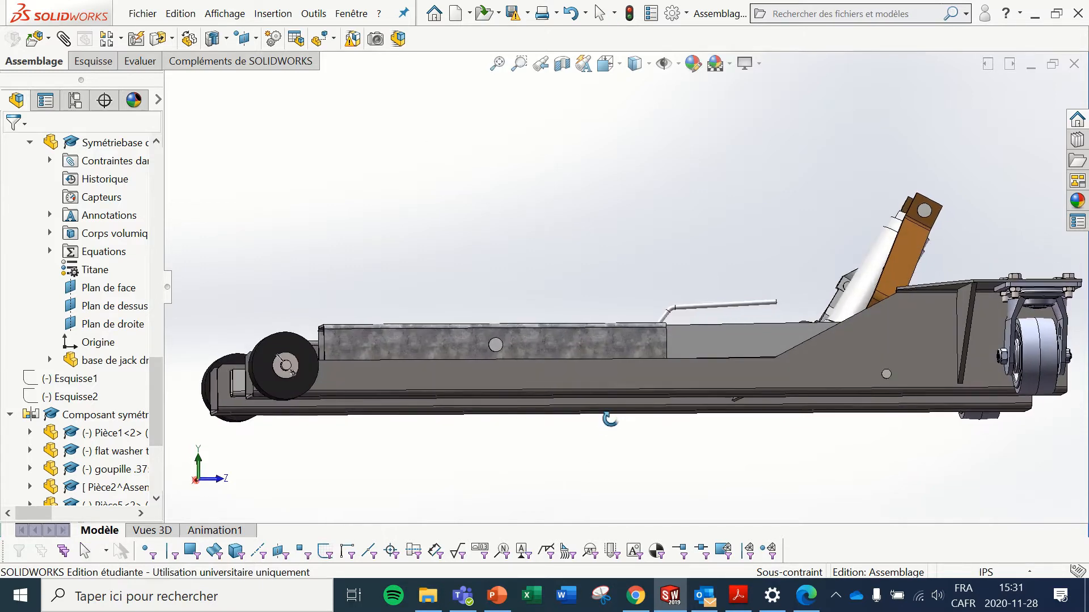
pyautogui.moveTo(562, 367); pyautogui.dragTo(576, 408, button='middle')
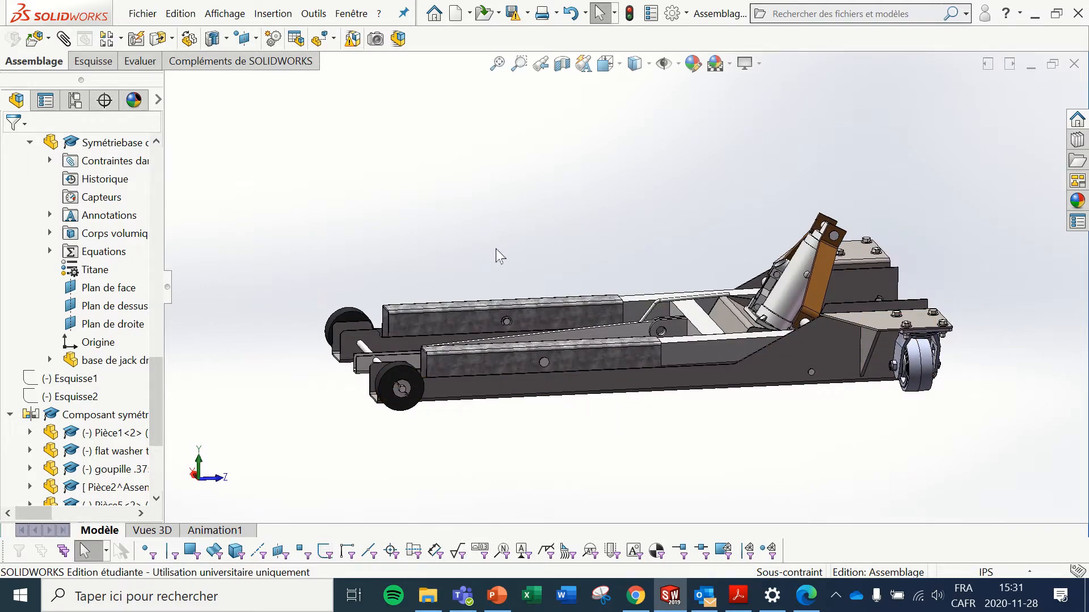
pyautogui.click(495, 362)
pyautogui.moveTo(495, 362); pyautogui.dragTo(641, 109)
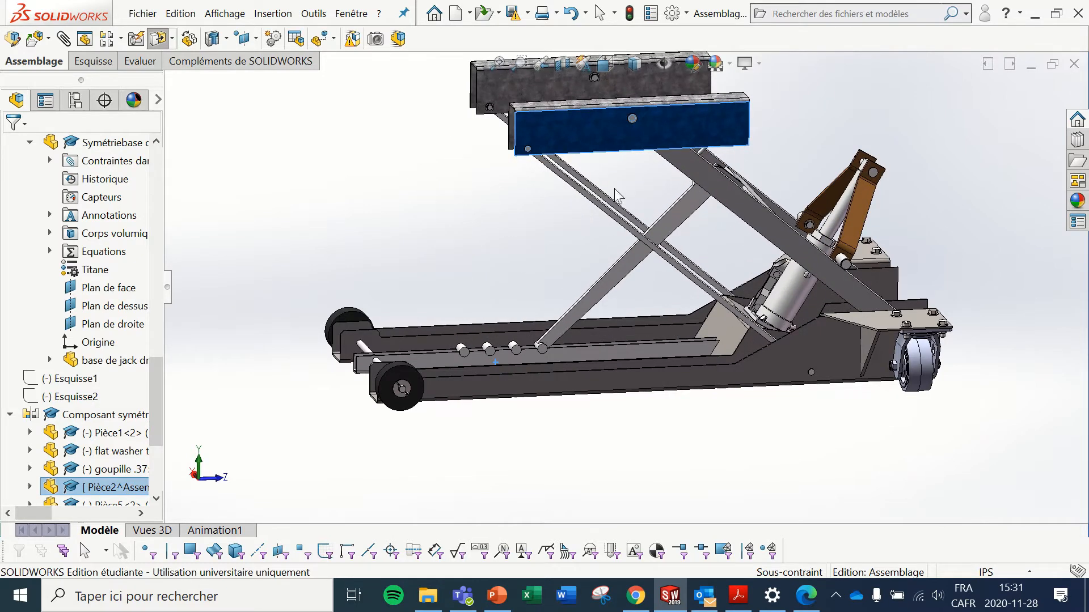
pyautogui.moveTo(603, 401); pyautogui.dragTo(803, 354, button='middle')
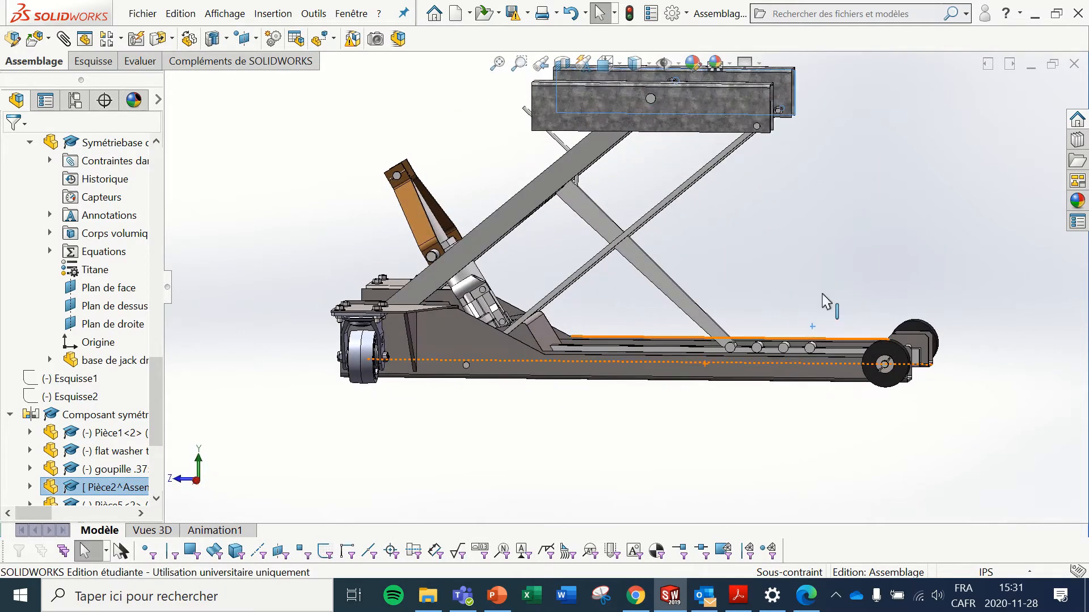
pyautogui.press('f')
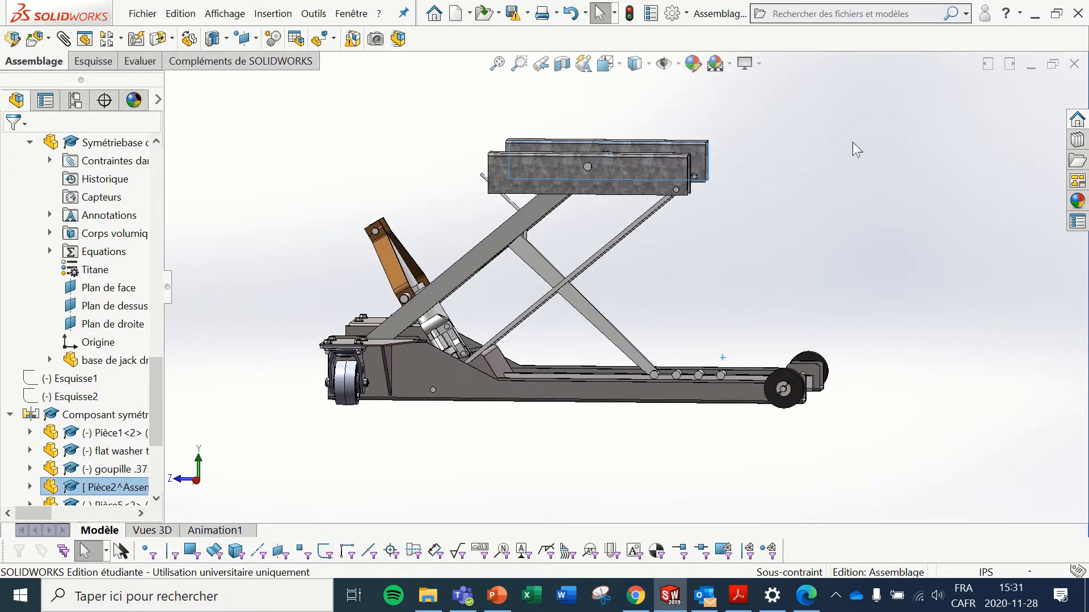
# Step: Create a drawing from the assembly using the FORMAT B POUCE template
pyautogui.click(471, 13)
pyautogui.click(484, 57)
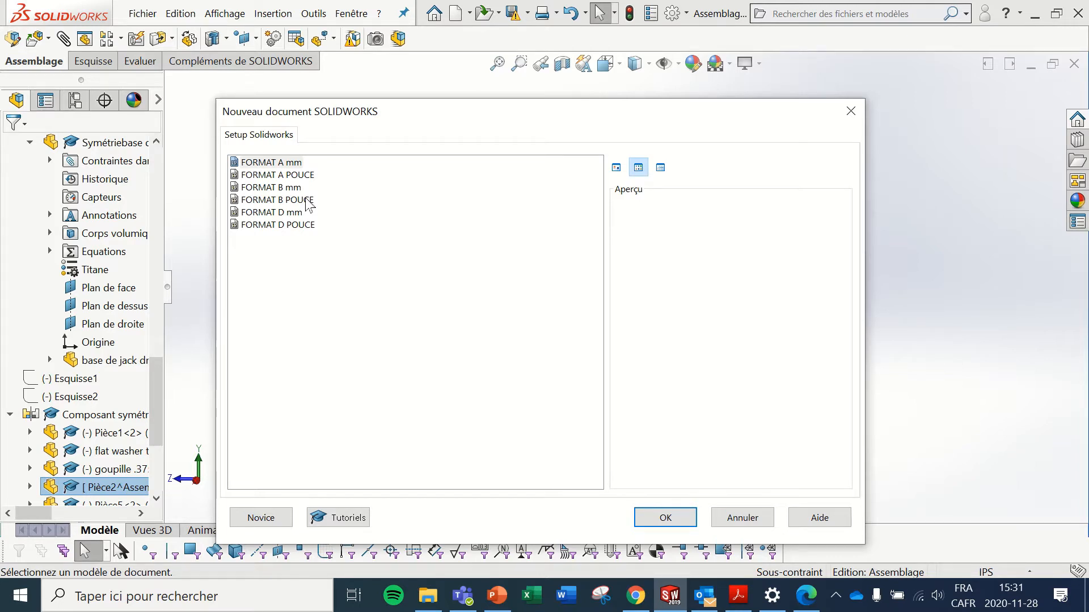
pyautogui.click(306, 200)
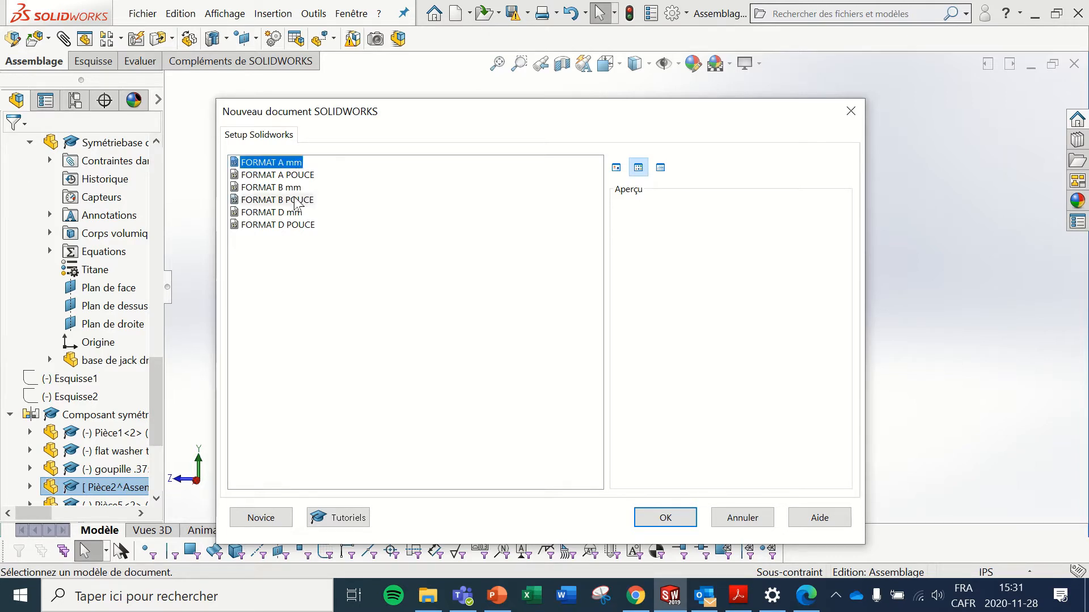
pyautogui.click(661, 517)
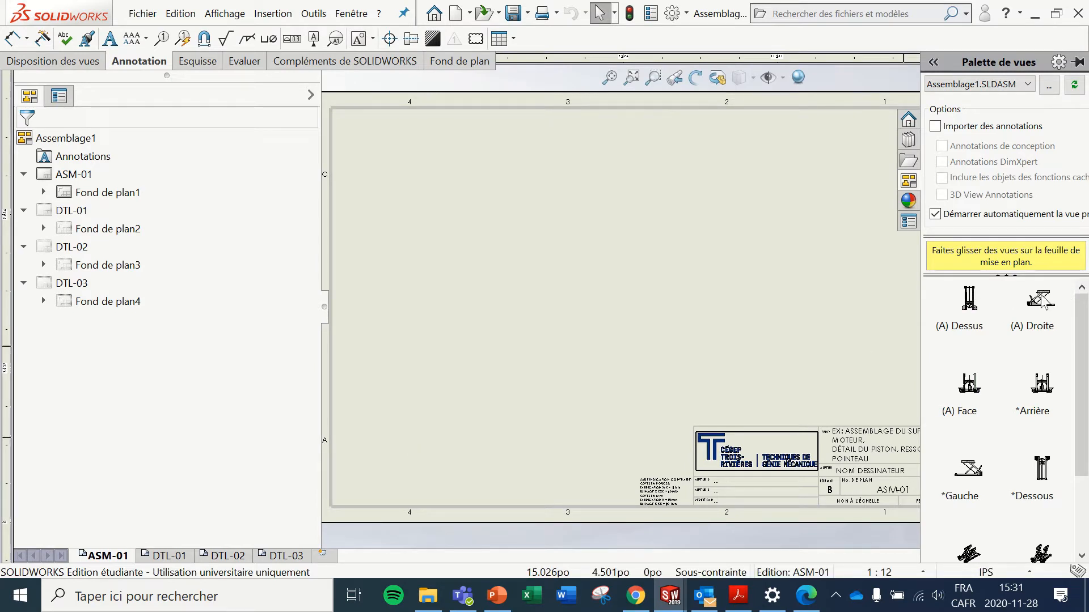
# Step: Place the (A) Droite view of the jack in the lower-left area of sheet ASM-01, without adding projected views
pyautogui.moveTo(1046, 309); pyautogui.dragTo(476, 395)
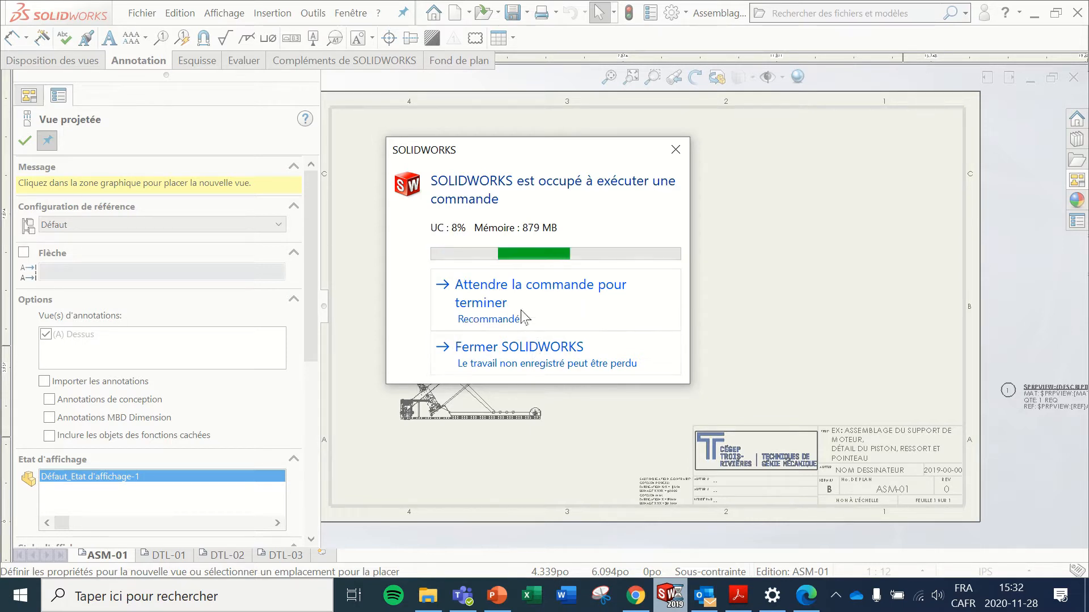
pyautogui.click(546, 295)
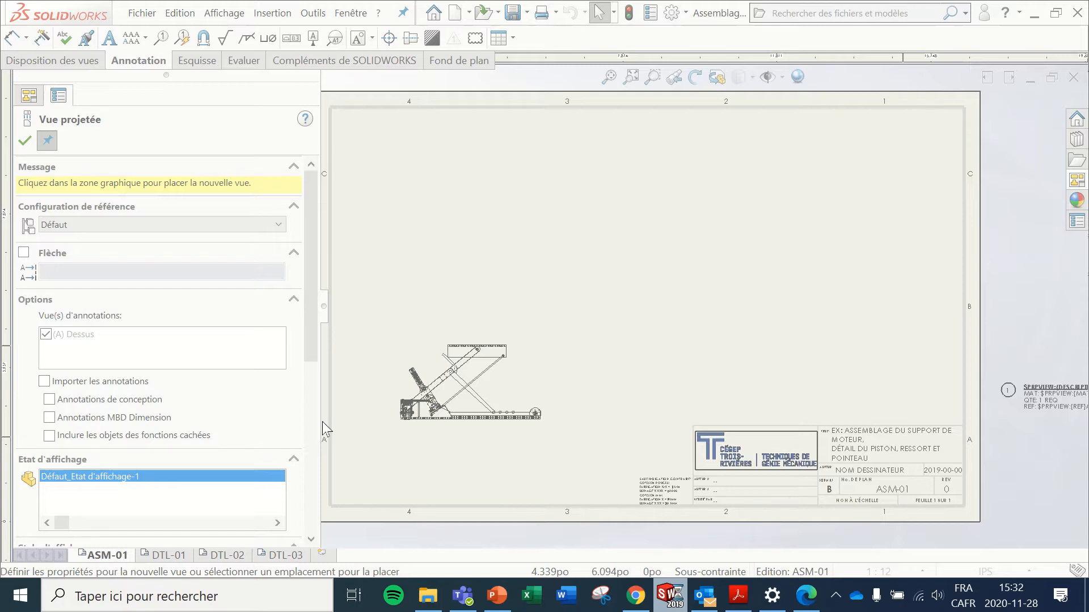
pyautogui.press('Escape')
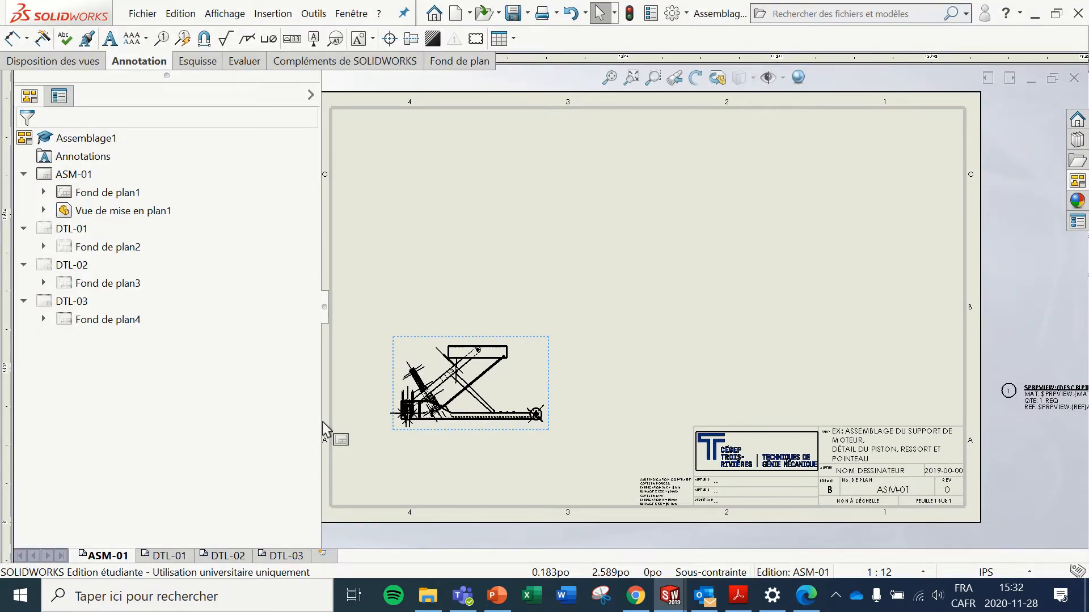
# Step: Narrow the side pane and examine the selected jack view's hidden lines and centerlines up close
pyautogui.moveTo(318, 413); pyautogui.dragTo(192, 408)
pyautogui.scroll(-5, 408, 439)
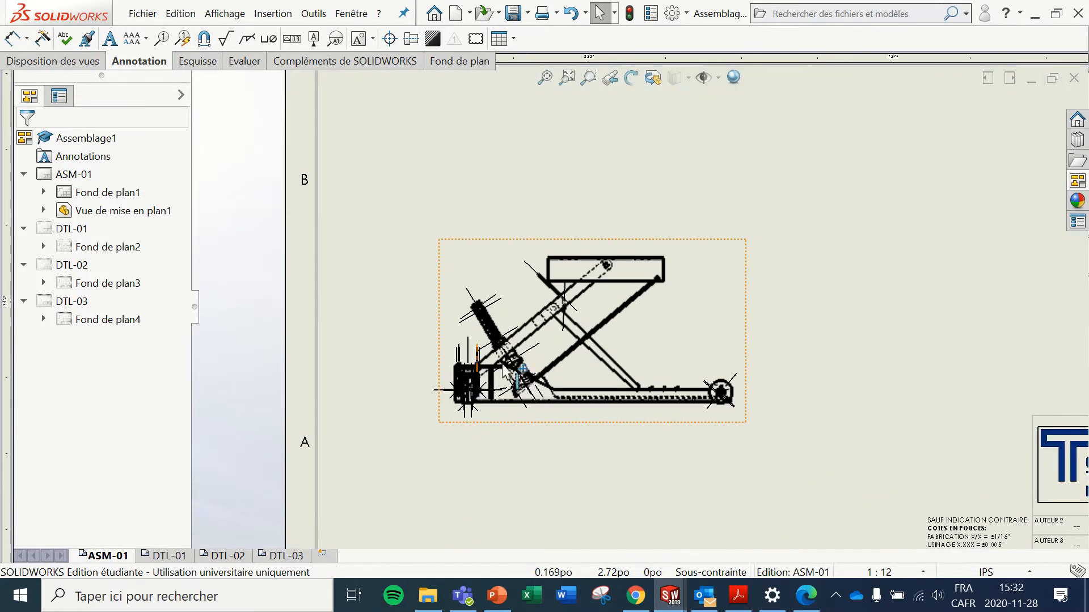
pyautogui.scroll(-3, 528, 363)
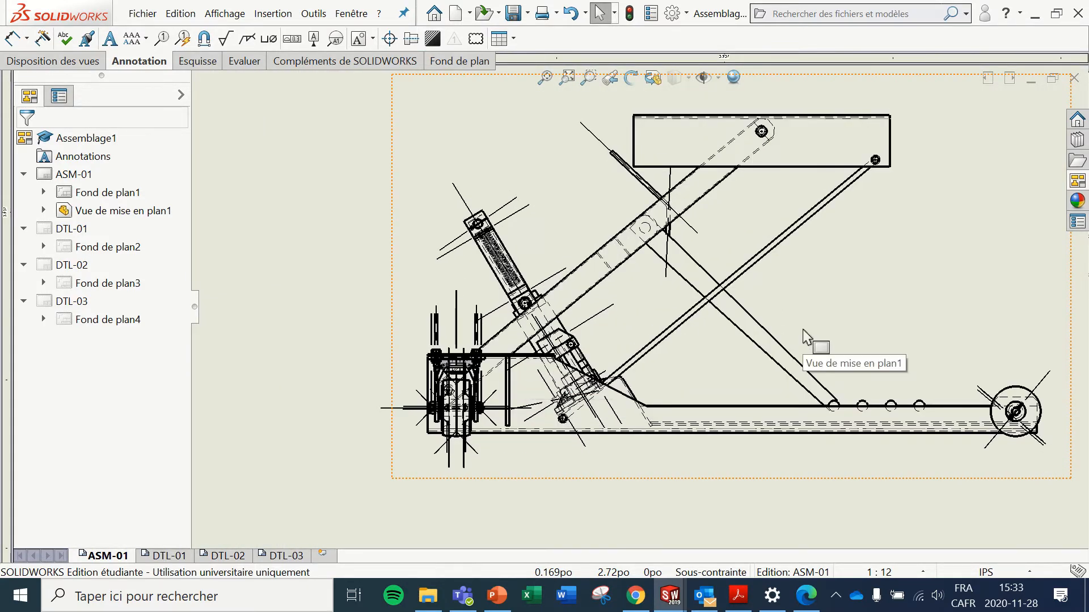
pyautogui.scroll(-2, 543, 343)
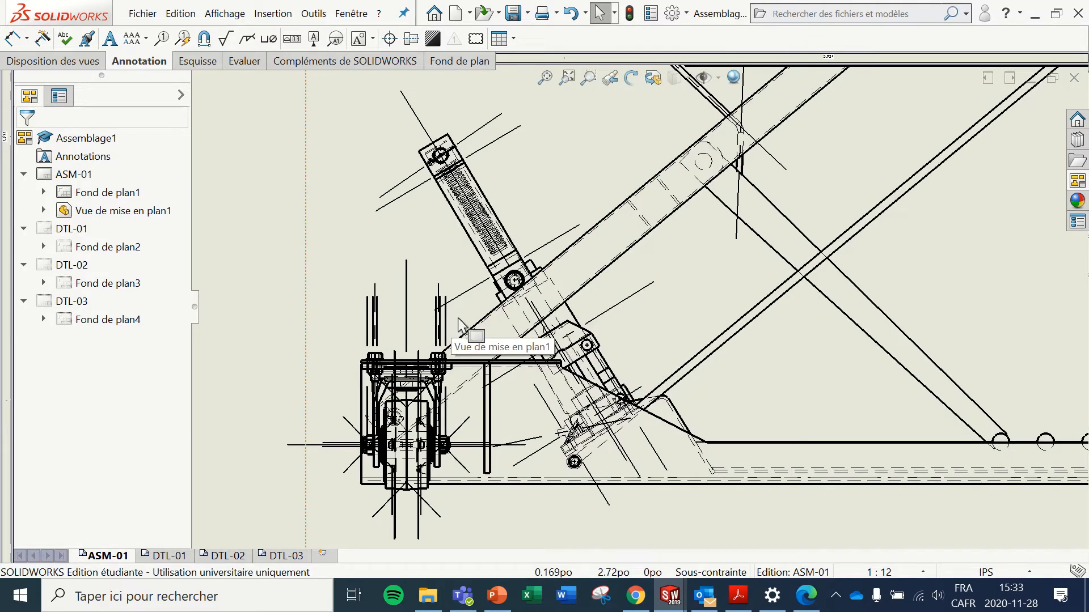
pyautogui.scroll(3, 624, 329)
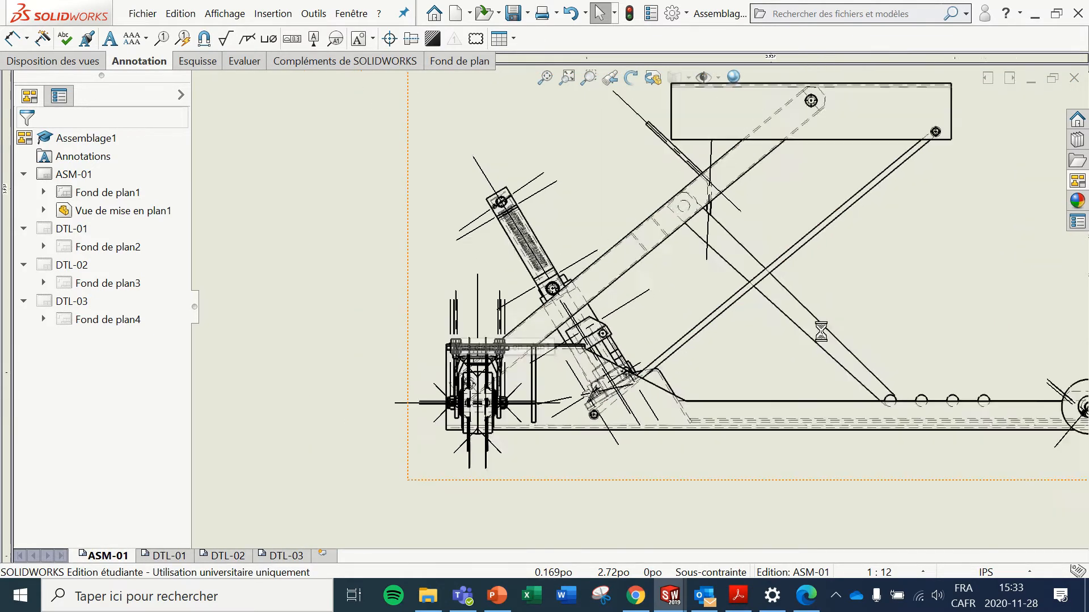
pyautogui.click(849, 267)
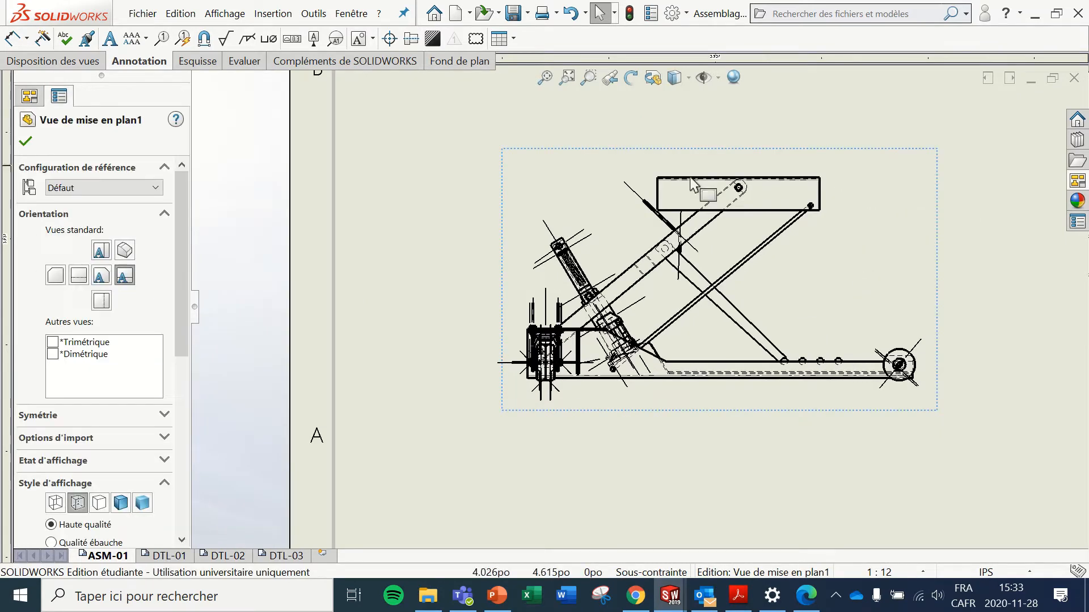
pyautogui.scroll(5, 684, 282)
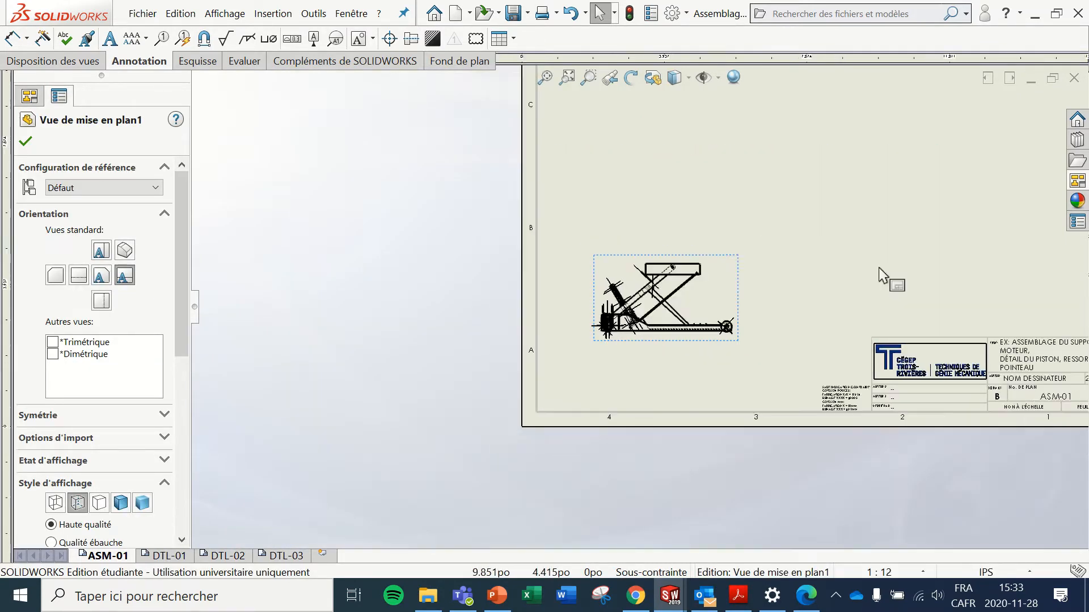
pyautogui.scroll(-2, 650, 264)
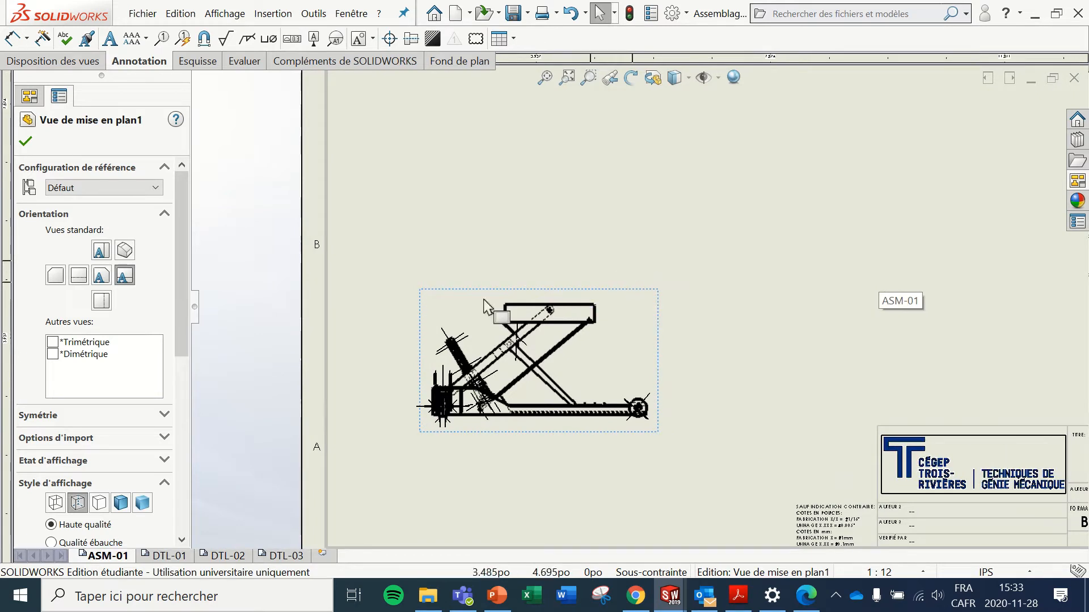
# Step: Give the jack view a custom scale of 1:4 and move it up so it sits inside the sheet border
pyautogui.moveTo(179, 325); pyautogui.dragTo(172, 422)
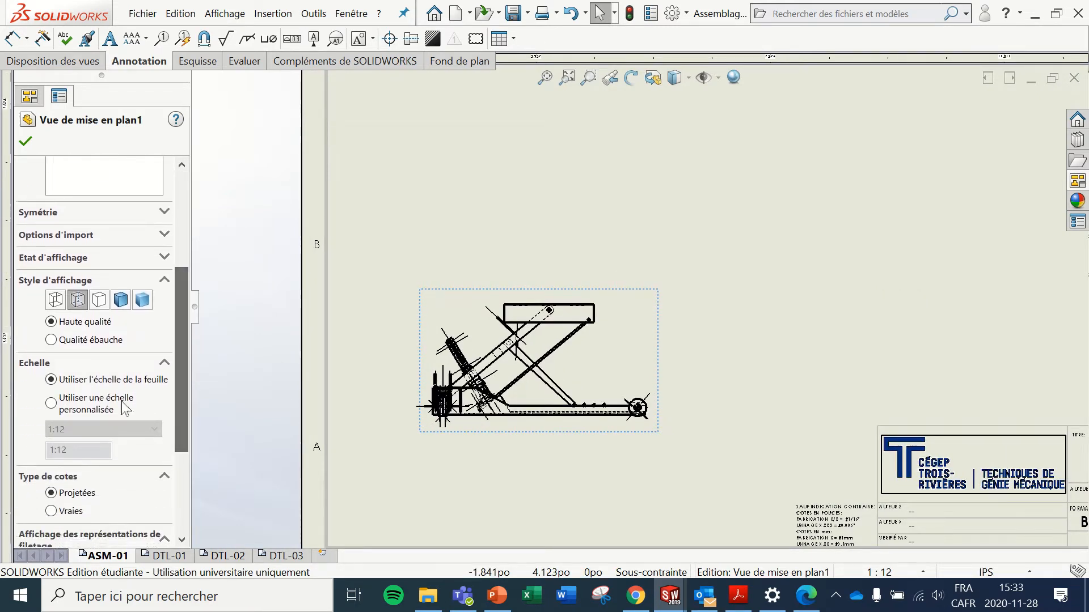
pyautogui.click(76, 407)
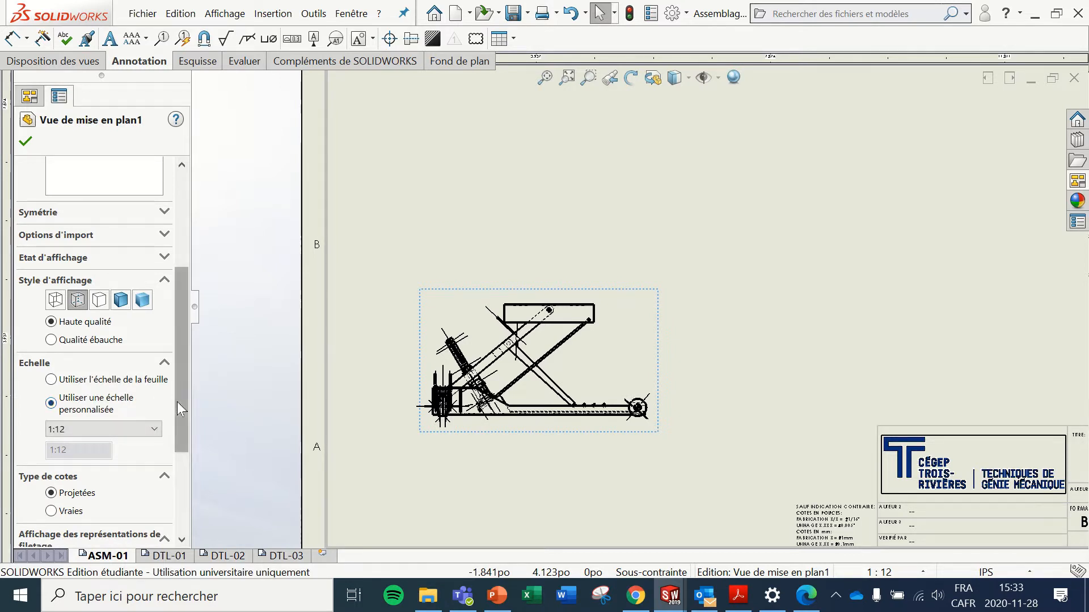
pyautogui.moveTo(176, 402); pyautogui.dragTo(174, 423)
pyautogui.click(136, 397)
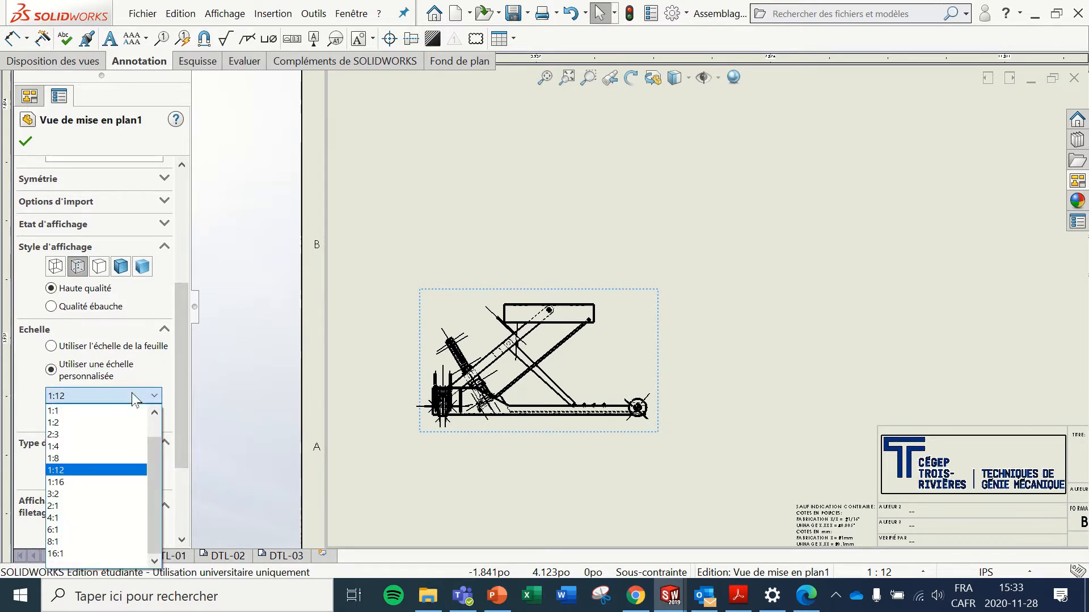
pyautogui.click(119, 447)
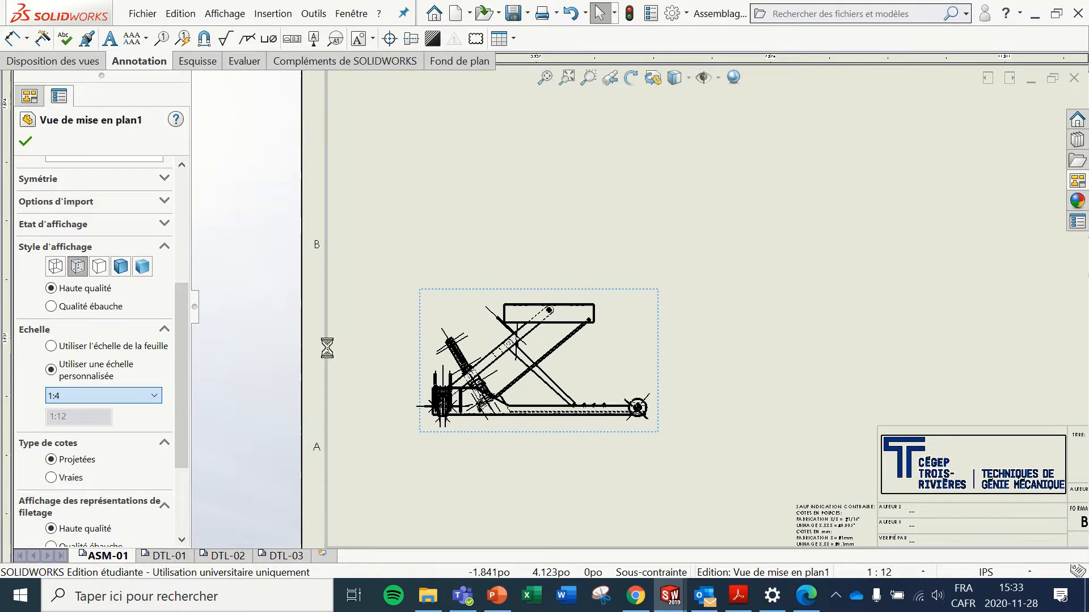
pyautogui.scroll(6, 328, 348)
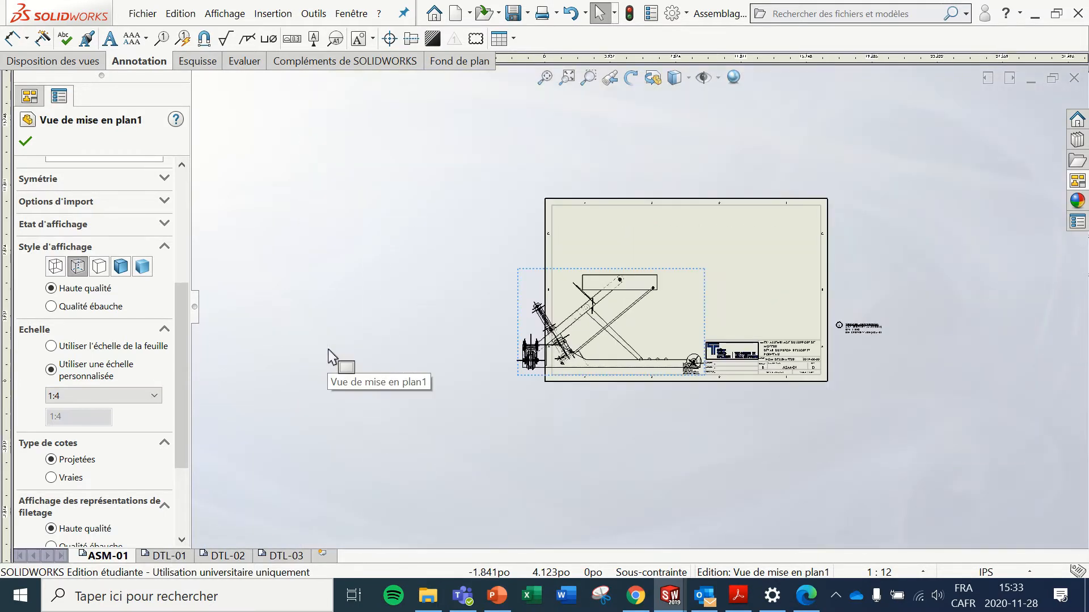
pyautogui.scroll(-1, 938, 201)
pyautogui.scroll(-2, 527, 292)
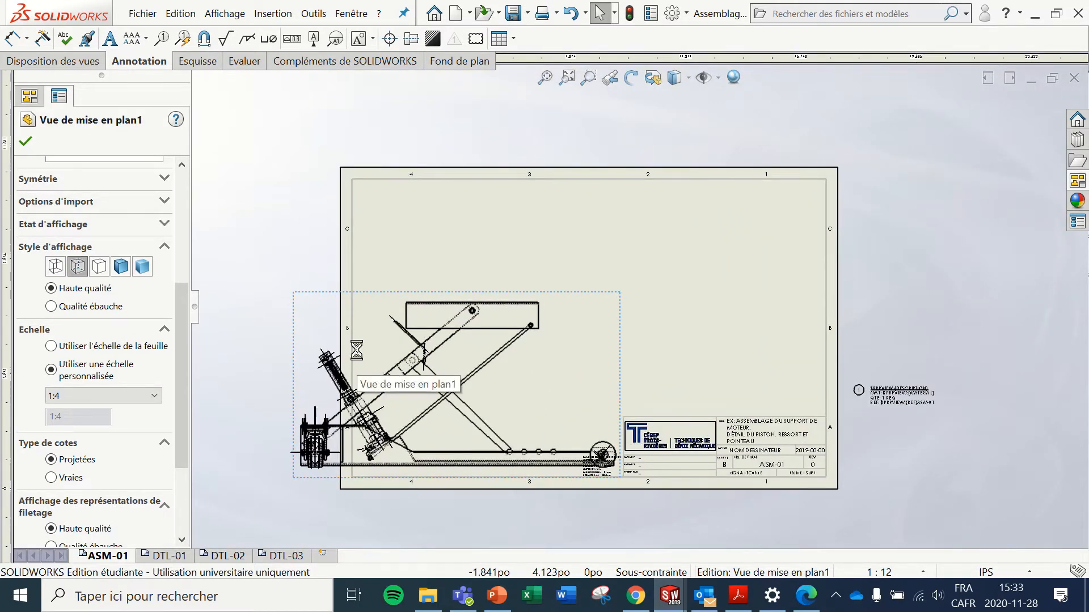
pyautogui.moveTo(637, 308)
pyautogui.mouseDown()
pyautogui.moveTo(720, 248)
pyautogui.moveTo(696, 245)
pyautogui.mouseUp()
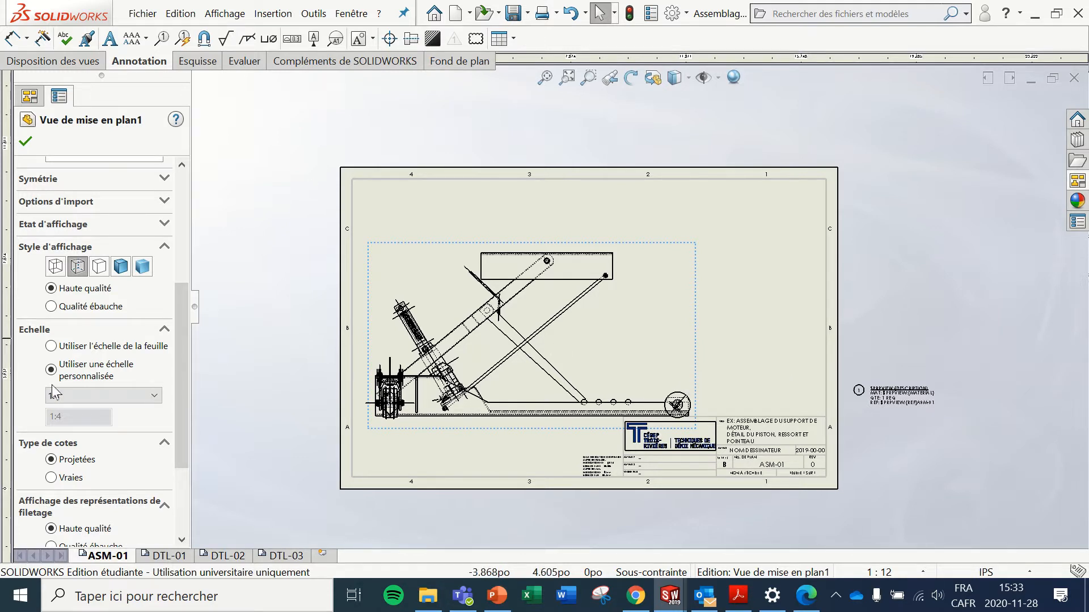
# Step: Set the jack view's custom scale to 1:8 and move the view to the lower-left area of the sheet
pyautogui.click(74, 395)
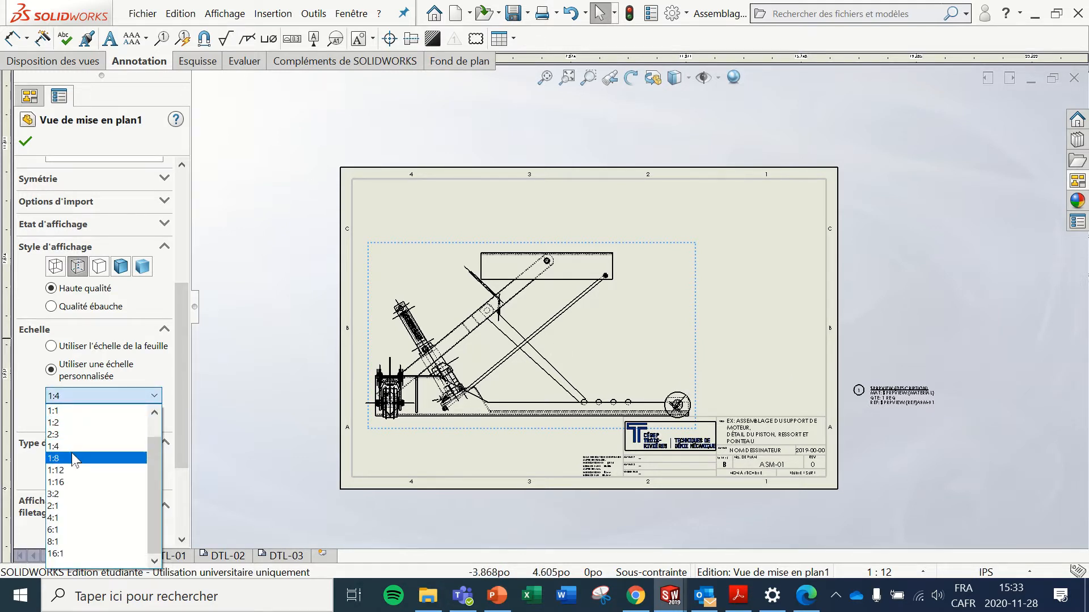
pyautogui.click(72, 457)
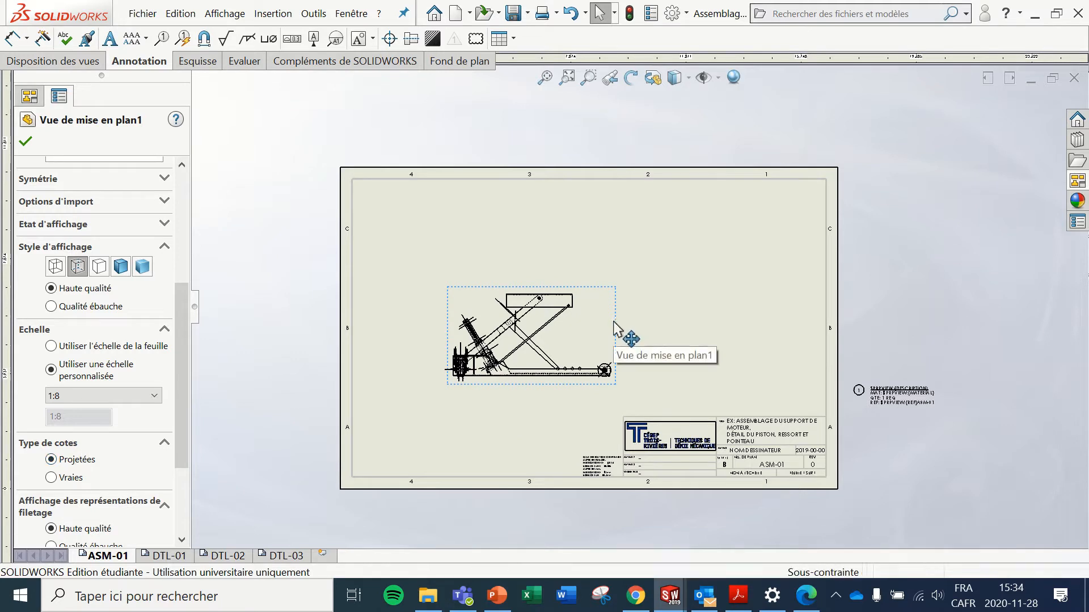
pyautogui.moveTo(615, 321); pyautogui.dragTo(567, 358)
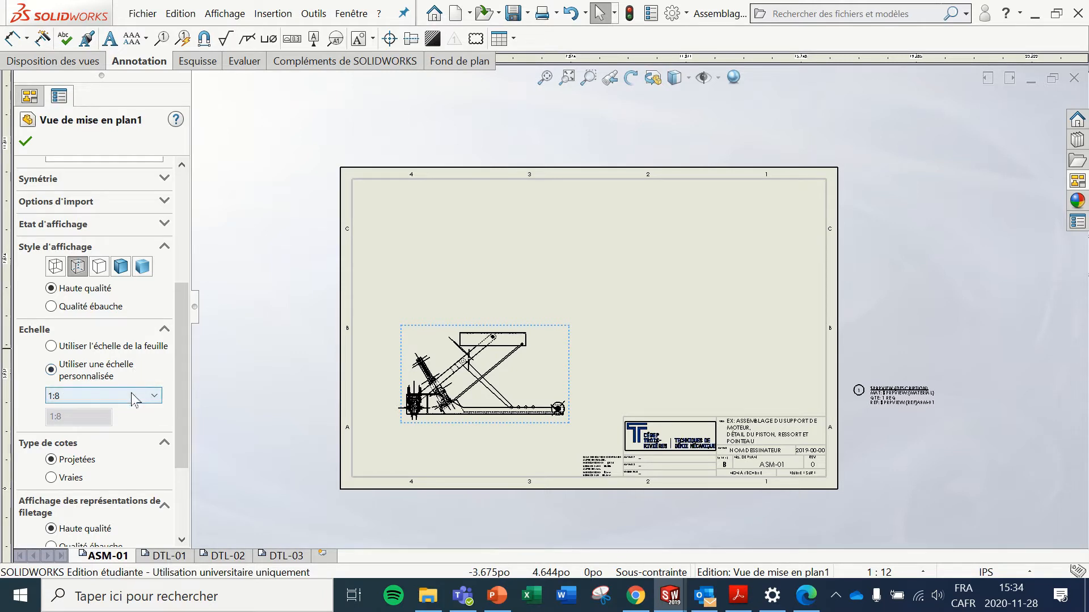
# Step: Set the jack view to a user-defined scale of 1:6 and display it with hidden lines removed
pyautogui.click(96, 395)
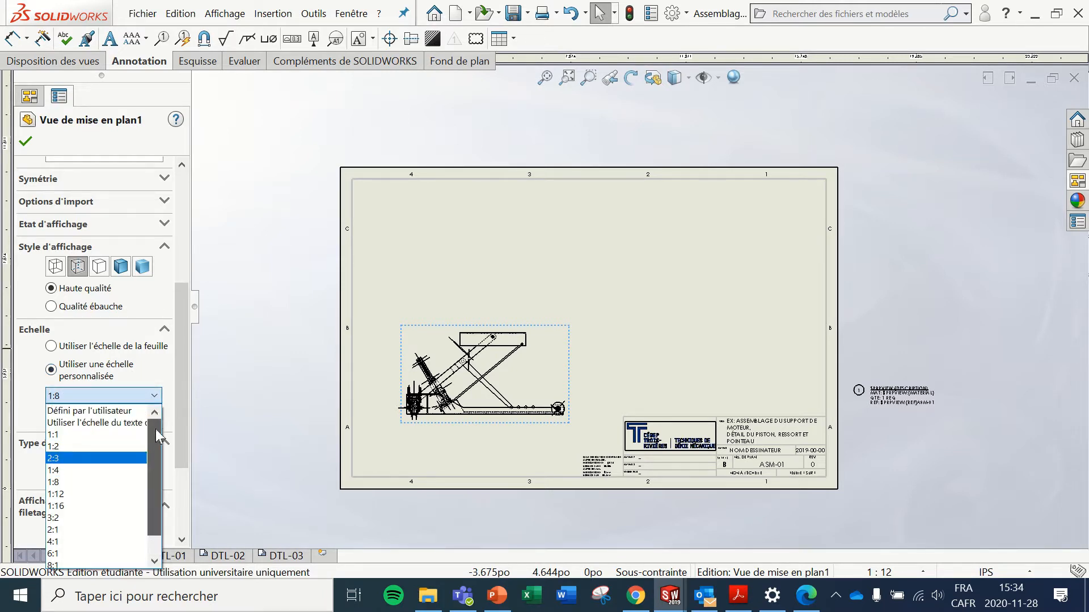
pyautogui.click(122, 411)
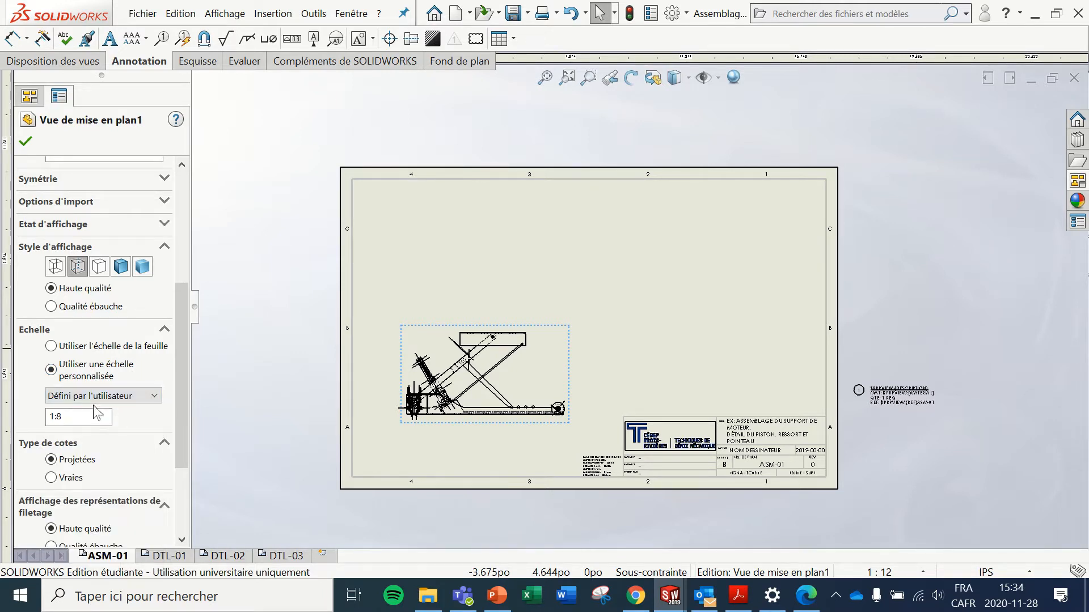
pyautogui.click(66, 417)
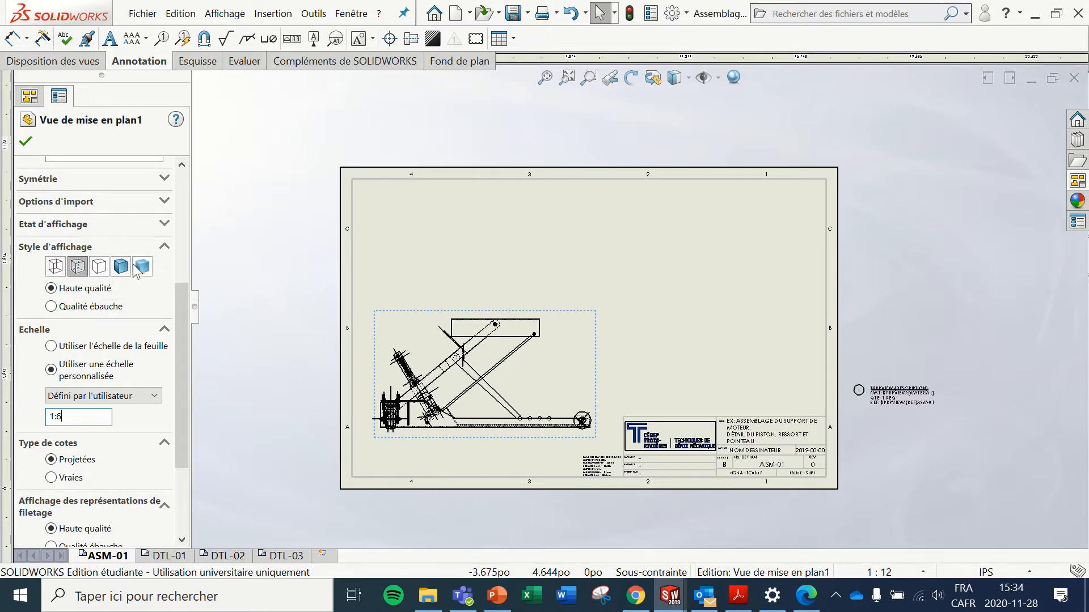
pyautogui.click(98, 267)
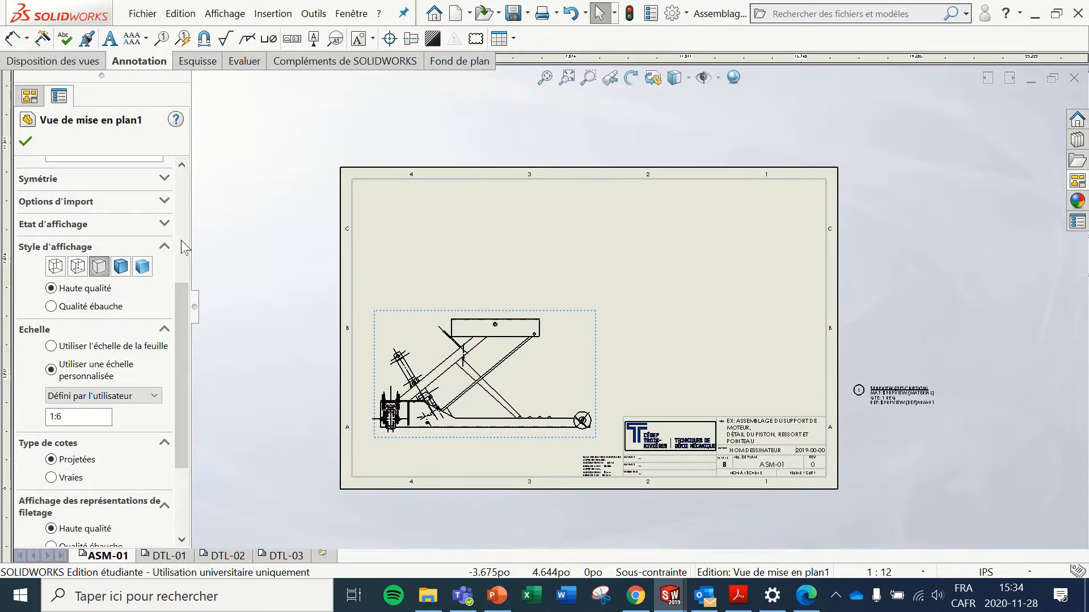
pyautogui.click(27, 143)
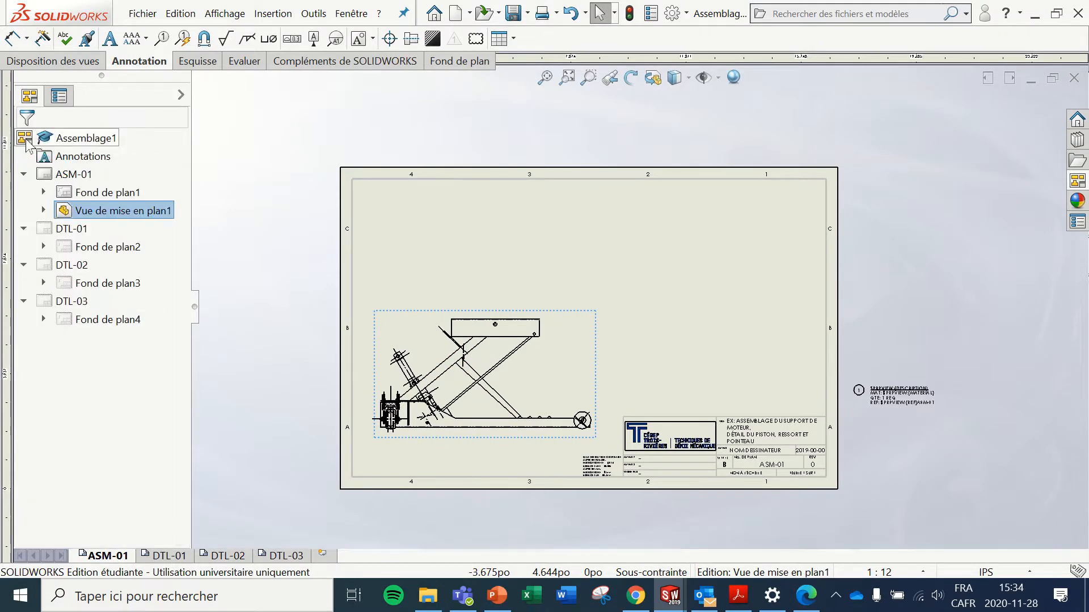
# Step: Delete the superfluous centerlines crossing the inclined hydraulic cylinder in the jack view
pyautogui.scroll(-6, 558, 375)
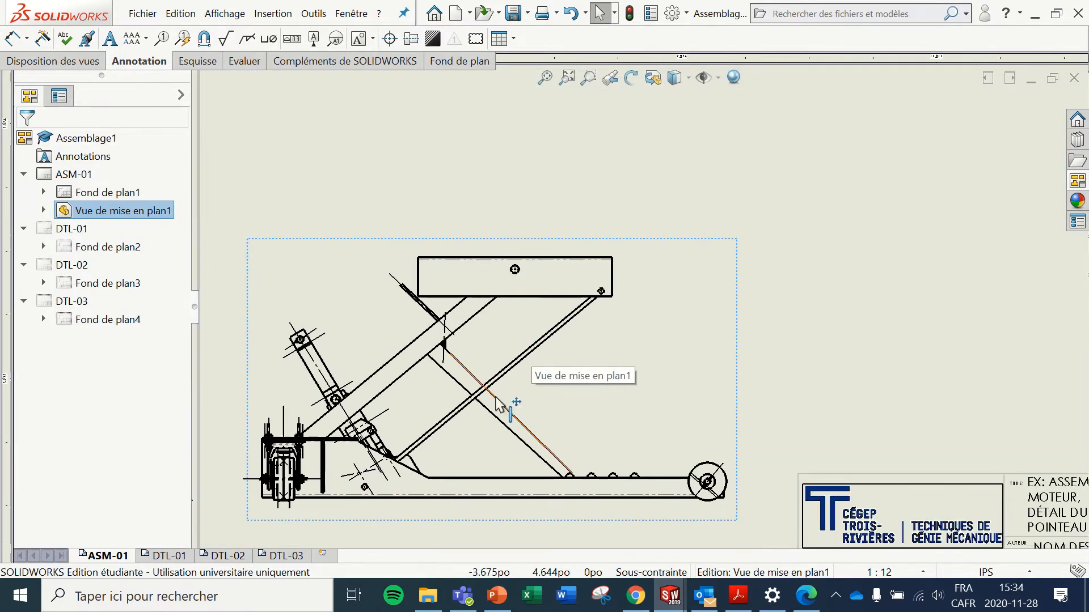
pyautogui.scroll(2, 416, 416)
pyautogui.scroll(-3, 431, 397)
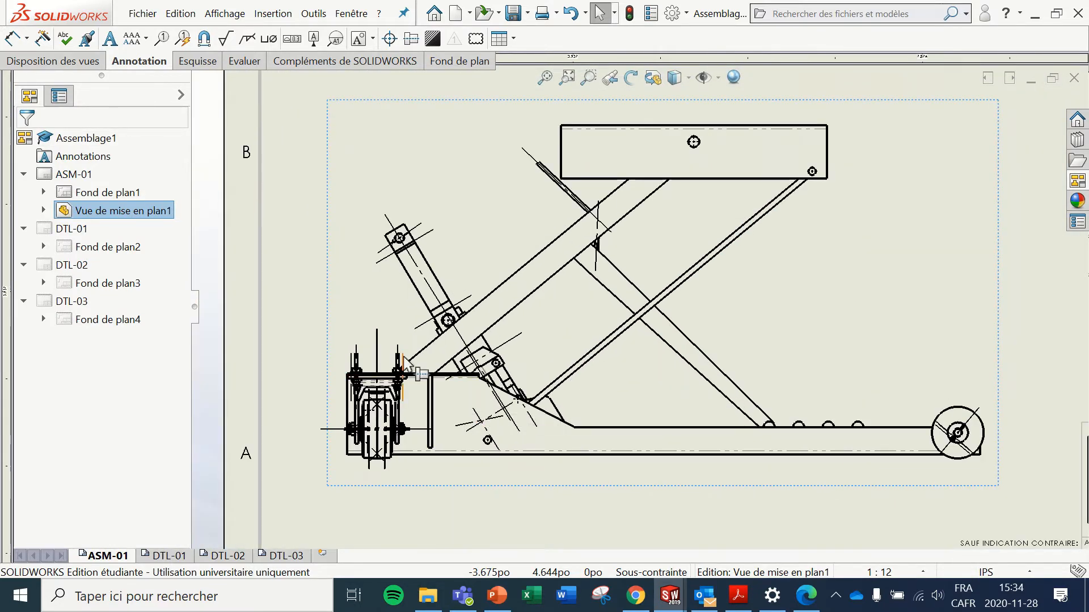
pyautogui.click(423, 326)
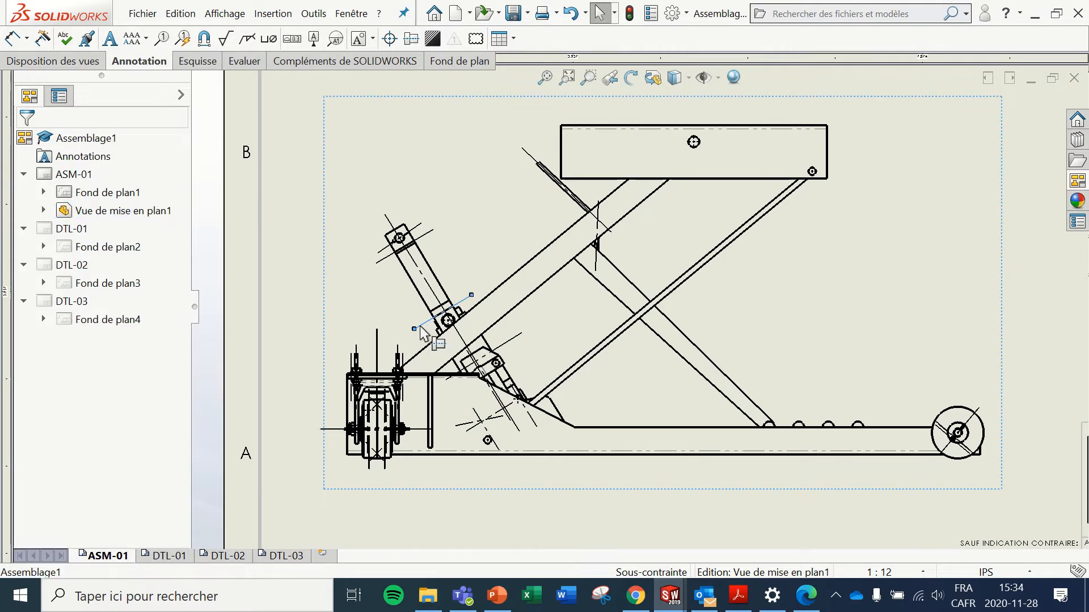
pyautogui.moveTo(422, 335); pyautogui.dragTo(384, 261)
pyautogui.press('Delete')
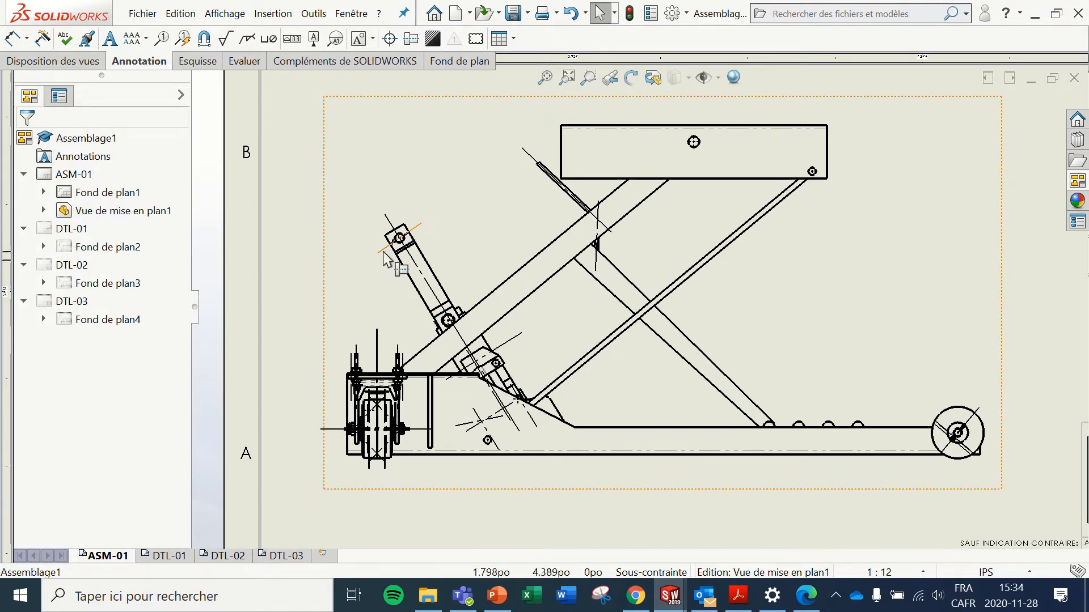
pyautogui.click(384, 249)
pyautogui.press('Delete')
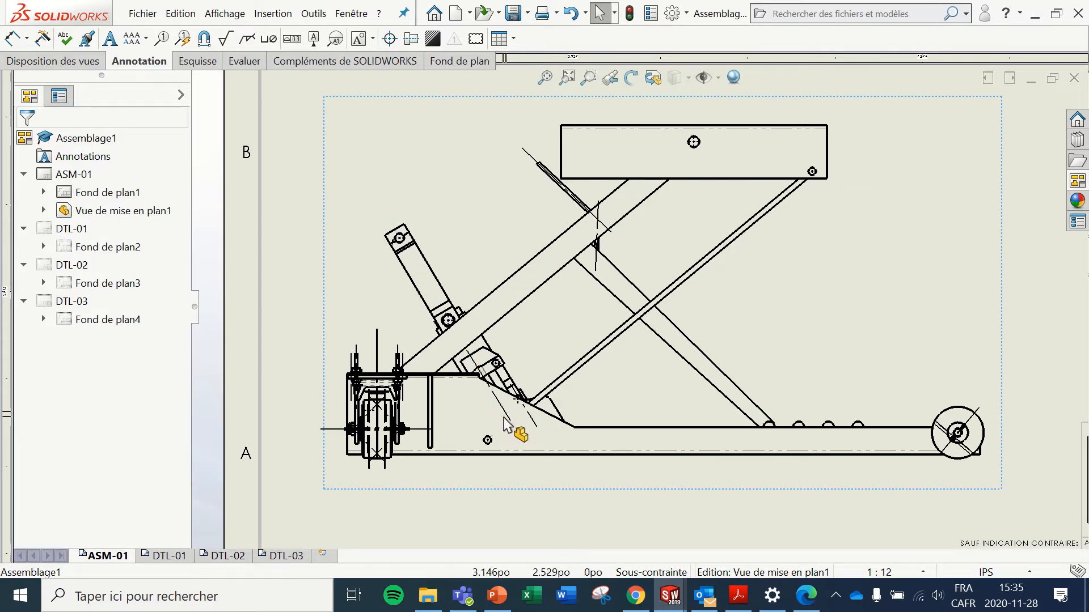
pyautogui.click(539, 433)
pyautogui.press('Delete')
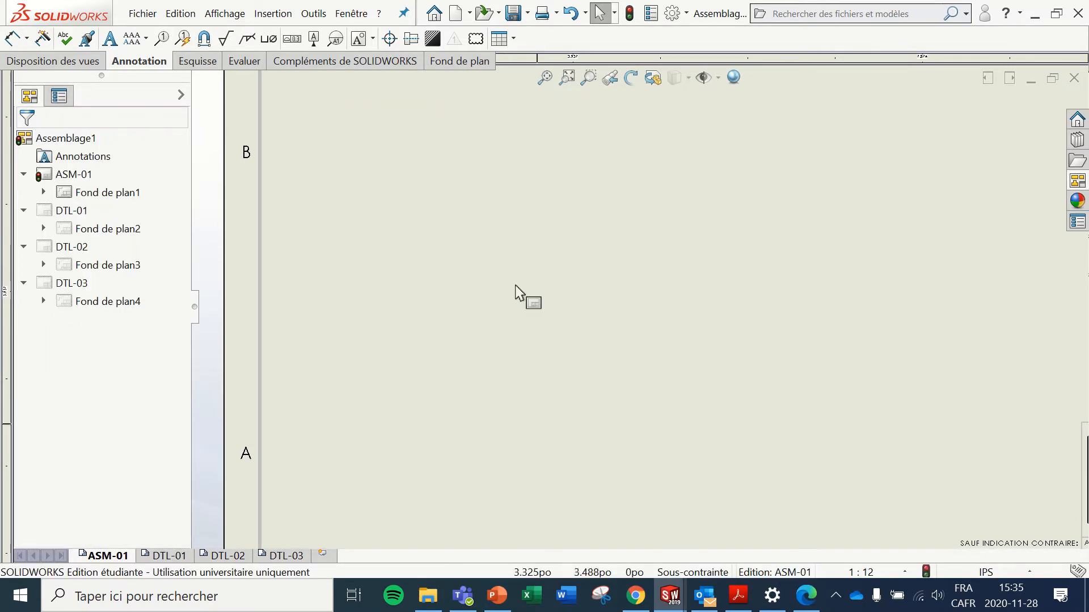
pyautogui.click(571, 13)
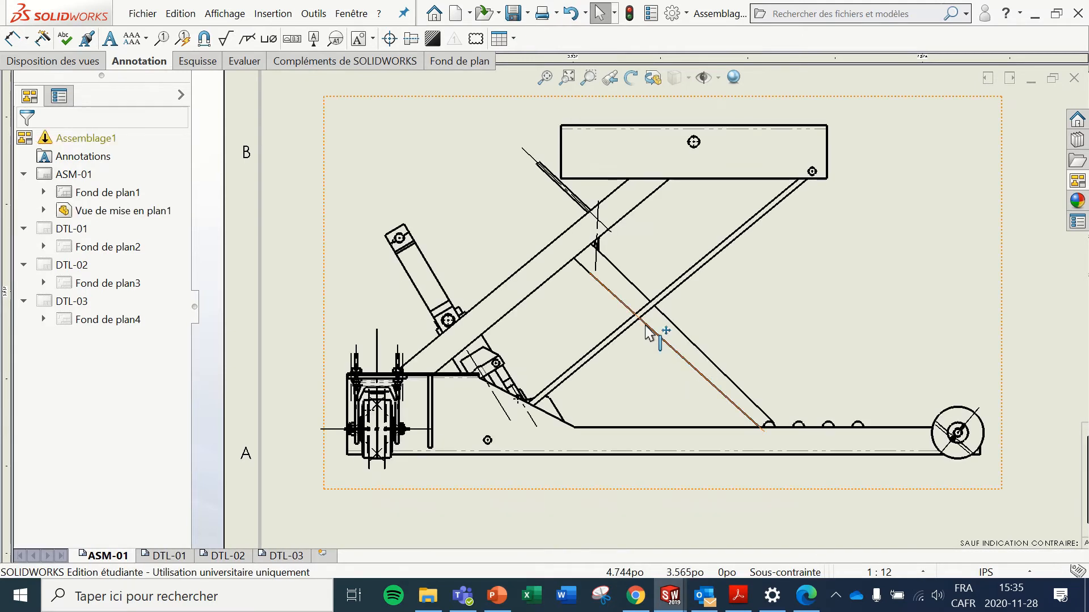
# Step: Delete the leftover inclined centerline extending from the cylinder's lower end over the base
pyautogui.click(537, 429)
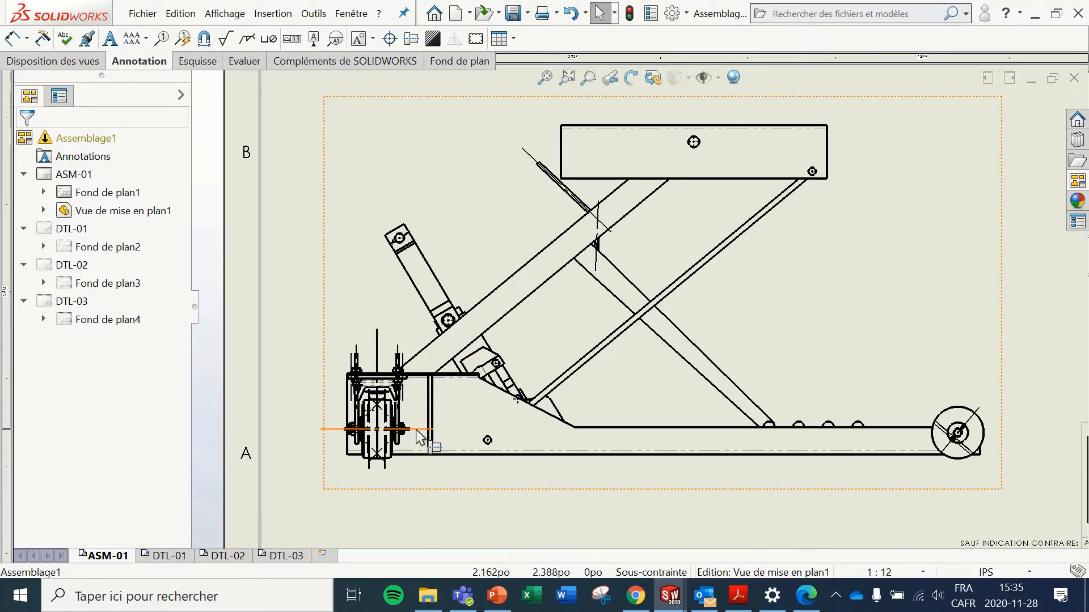
pyautogui.scroll(-3, 423, 454)
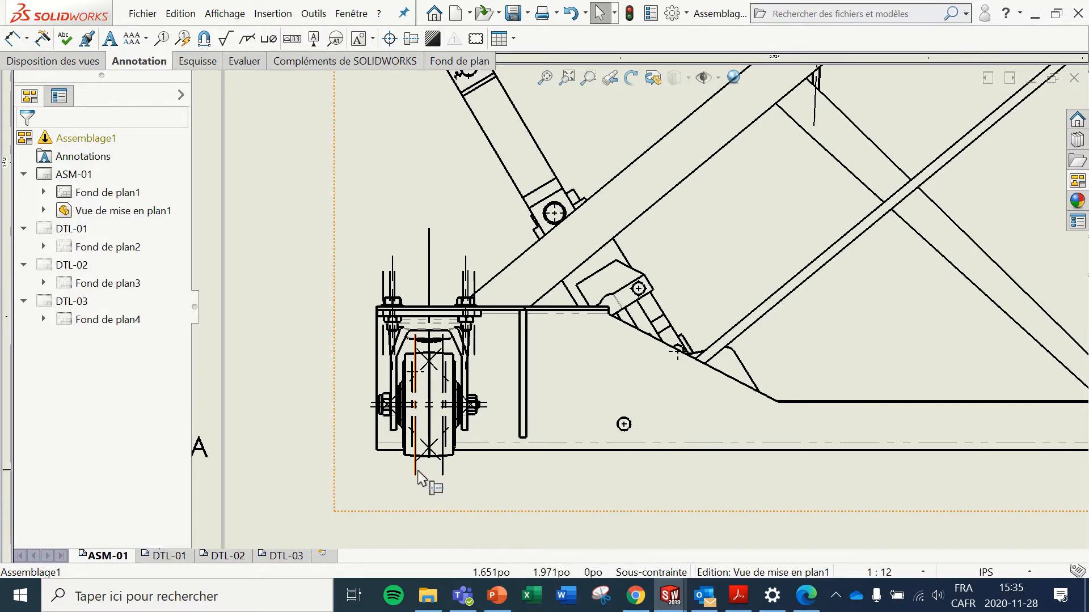
pyautogui.scroll(5, 657, 284)
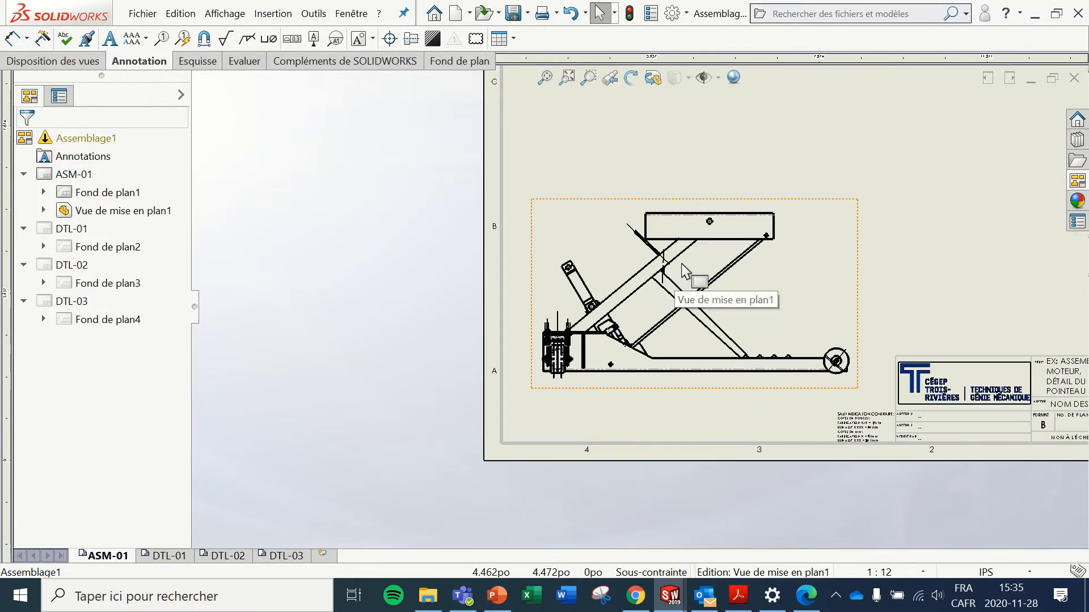
# Step: Add a projected plan view of the jack directly above its side view on sheet ASM-01
pyautogui.scroll(3, 702, 260)
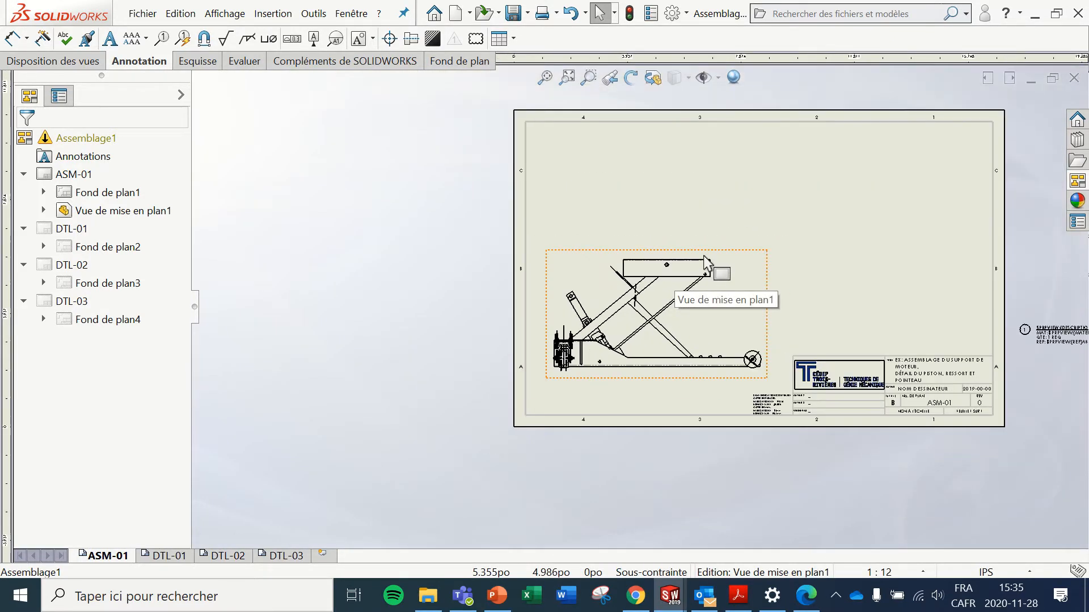
pyautogui.scroll(-1, 705, 262)
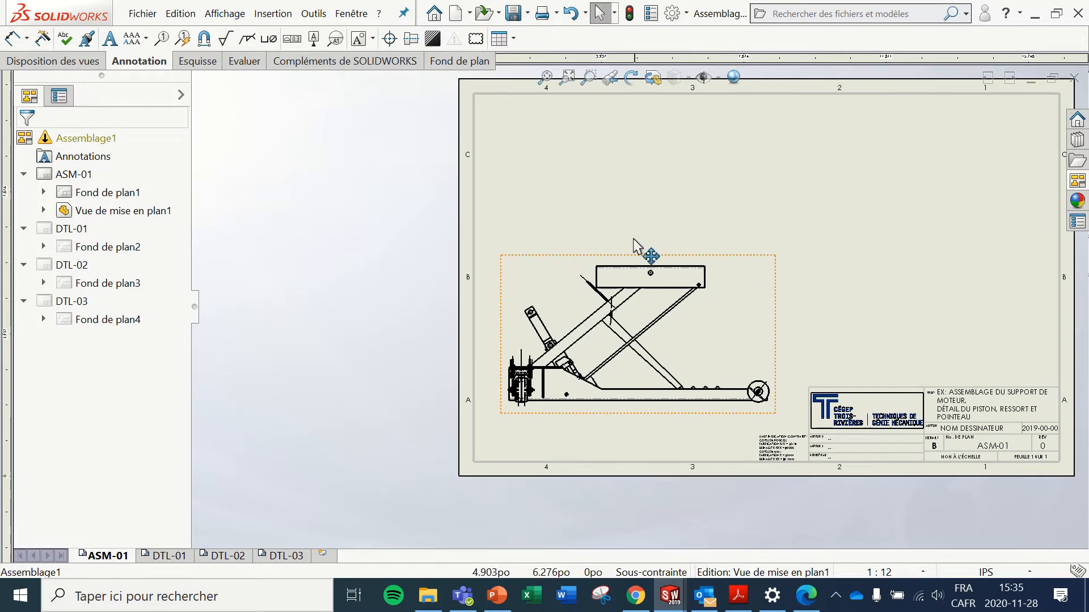
pyautogui.click(74, 63)
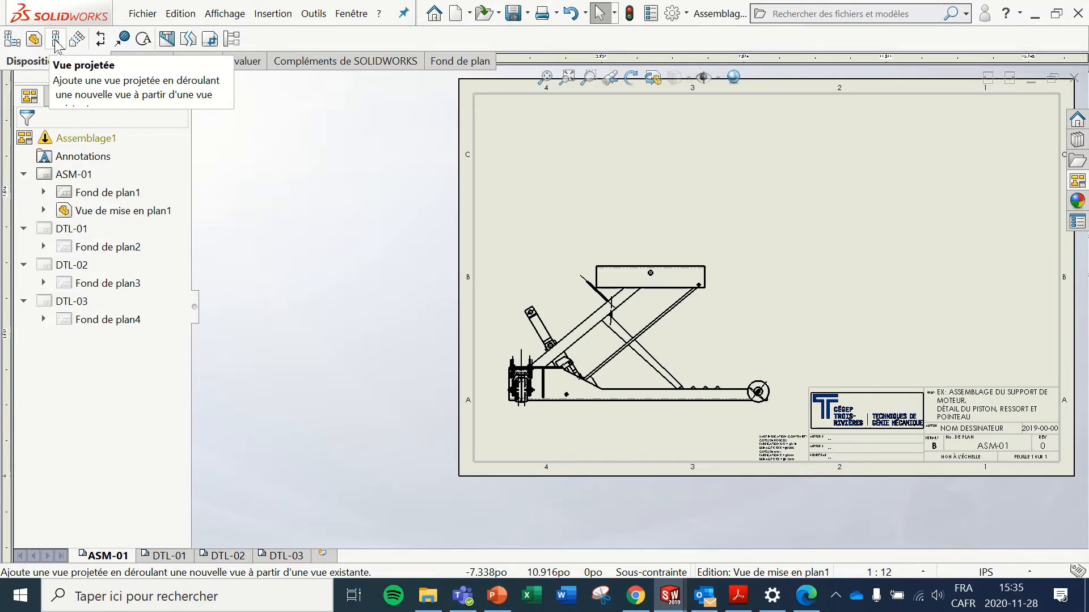
pyautogui.click(55, 41)
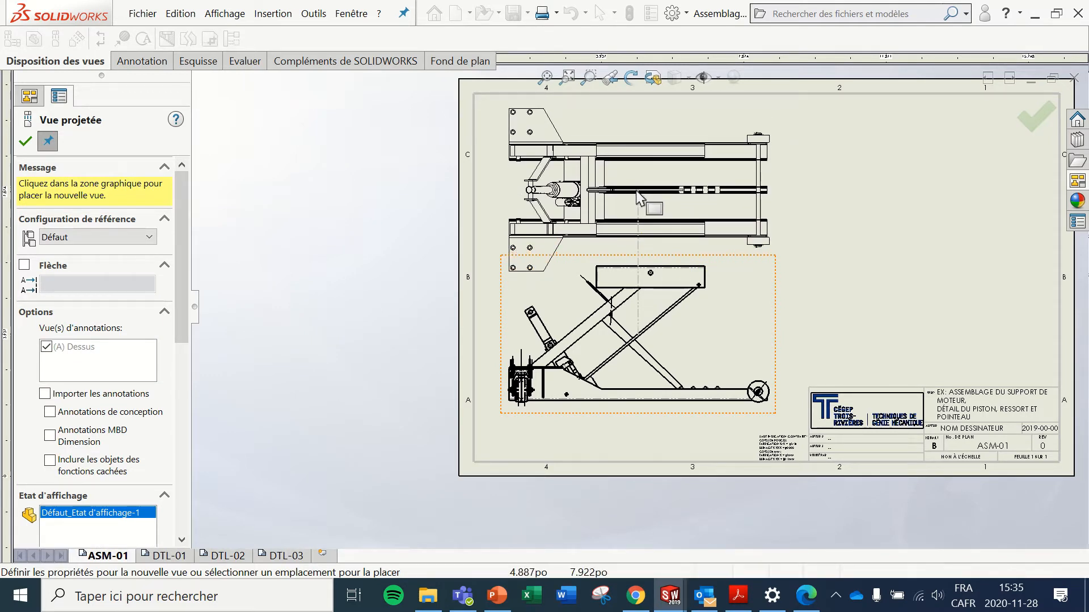
pyautogui.click(639, 199)
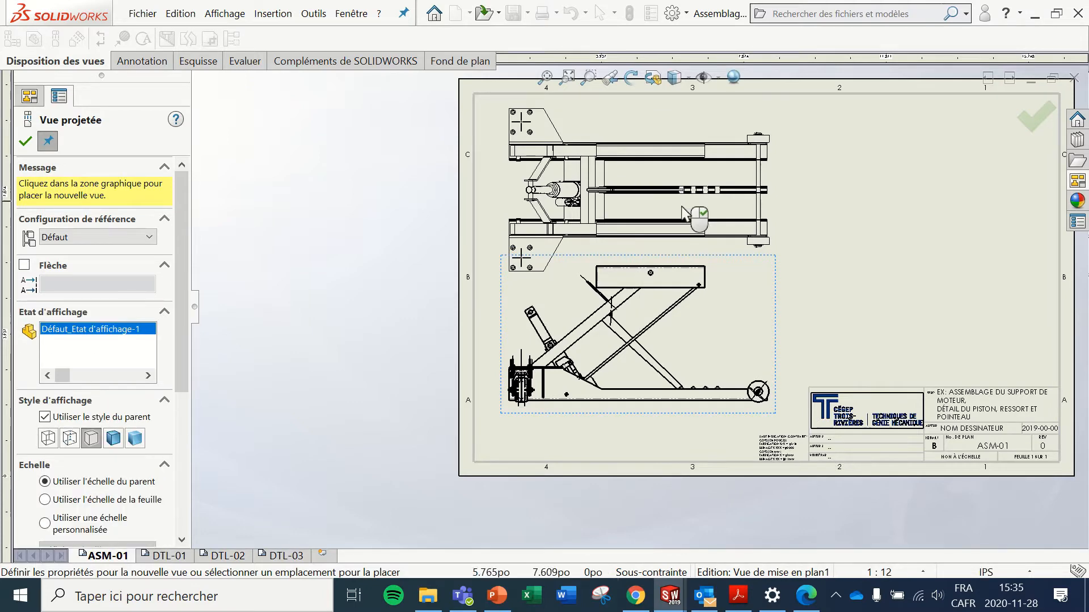
# Step: Add an isometric view of the jack projected from the side view and move it outside the sheet, beyond its right edge
pyautogui.scroll(1, 926, 296)
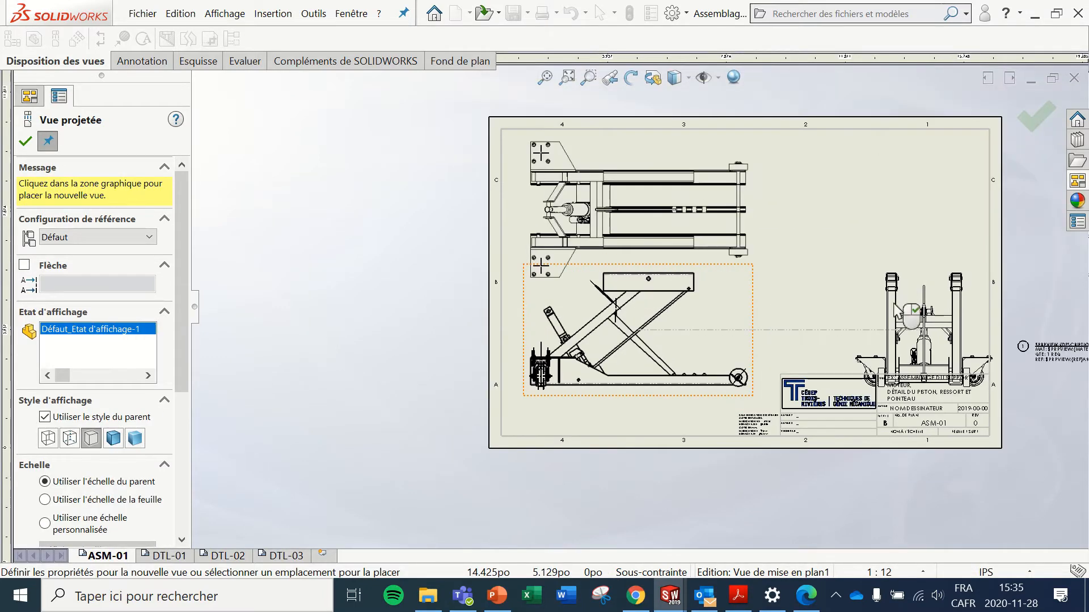
pyautogui.scroll(1, 817, 339)
pyautogui.click(815, 339)
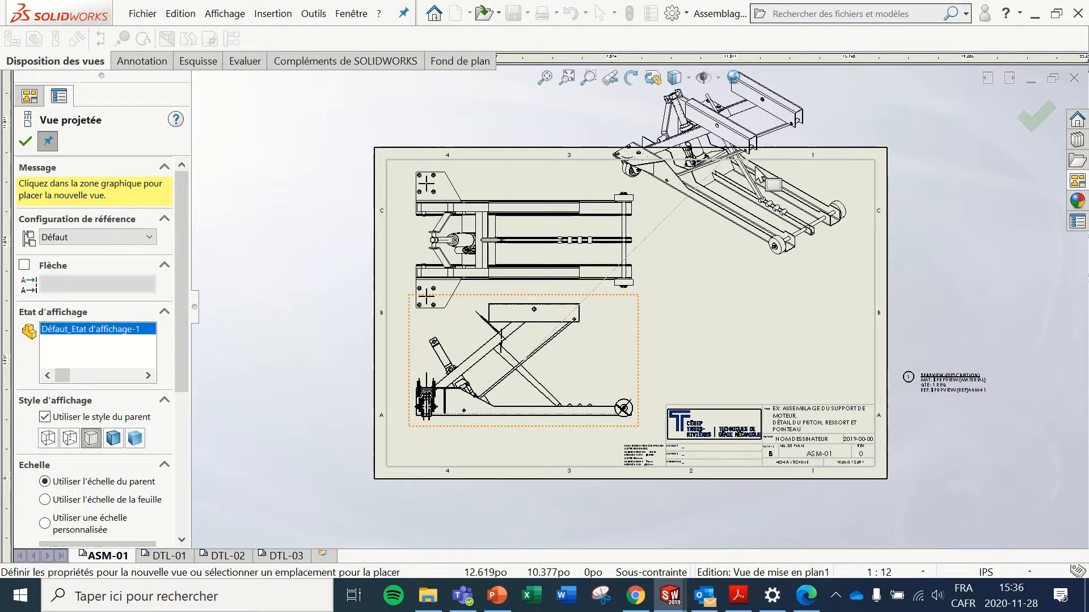
pyautogui.press('z')
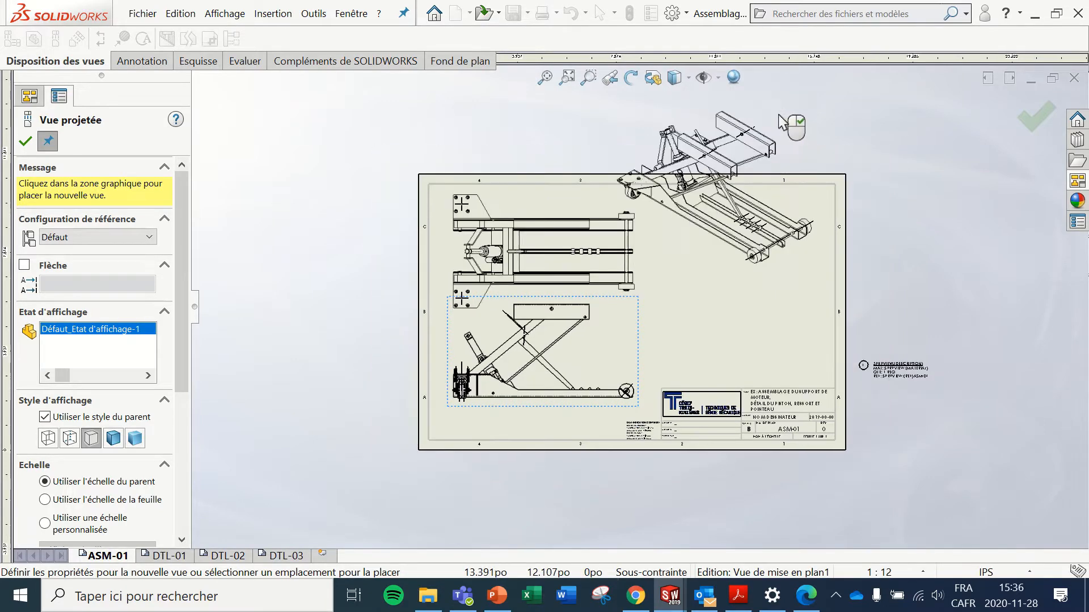
pyautogui.scroll(2, 778, 115)
pyautogui.scroll(-1, 761, 136)
pyautogui.press('Escape')
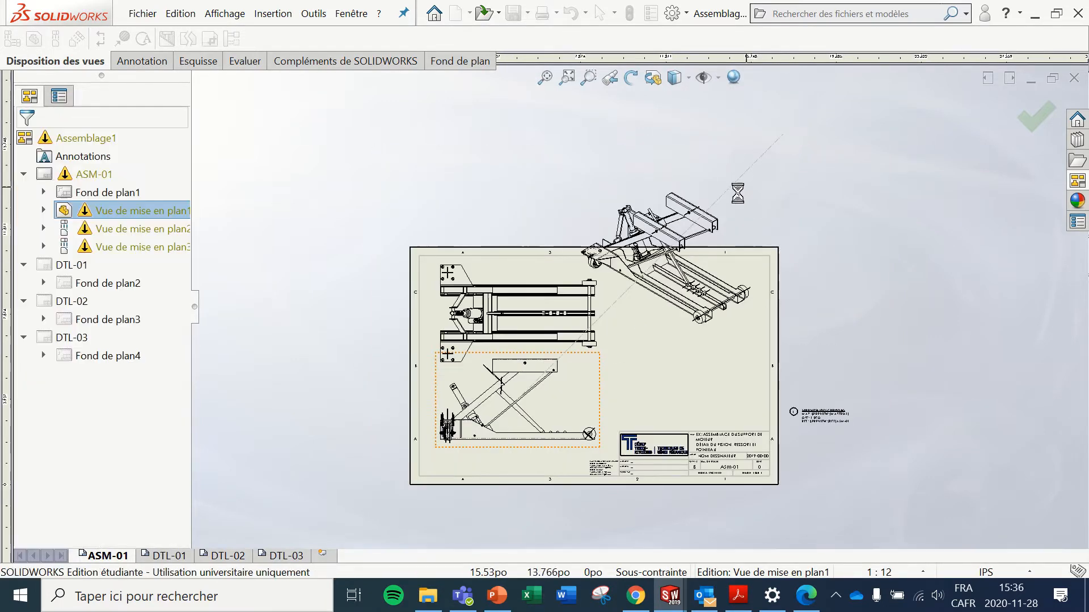
pyautogui.moveTo(761, 190); pyautogui.dragTo(1080, 150)
pyautogui.scroll(-3, 731, 386)
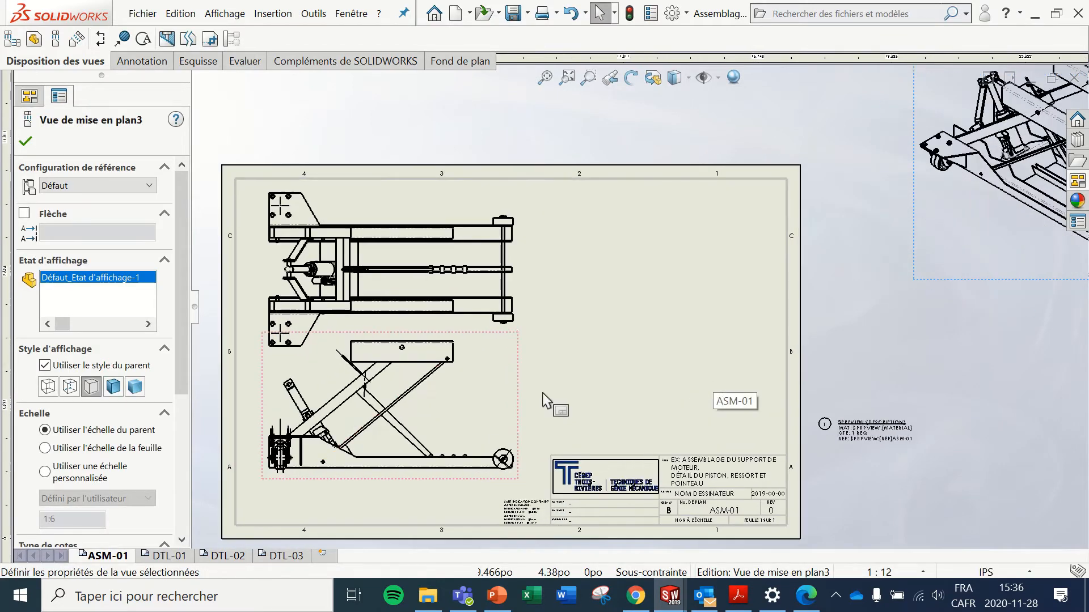
# Step: Examine the jack's side and plan views for the overall extents that need dimensions
pyautogui.scroll(-2, 533, 402)
pyautogui.scroll(2, 499, 406)
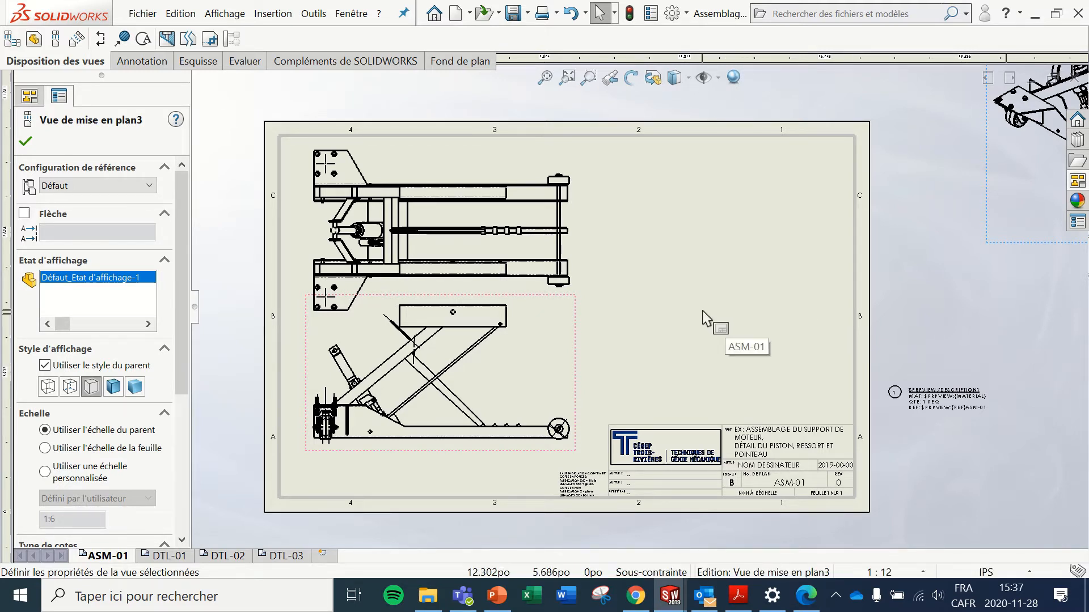
pyautogui.scroll(-3, 601, 348)
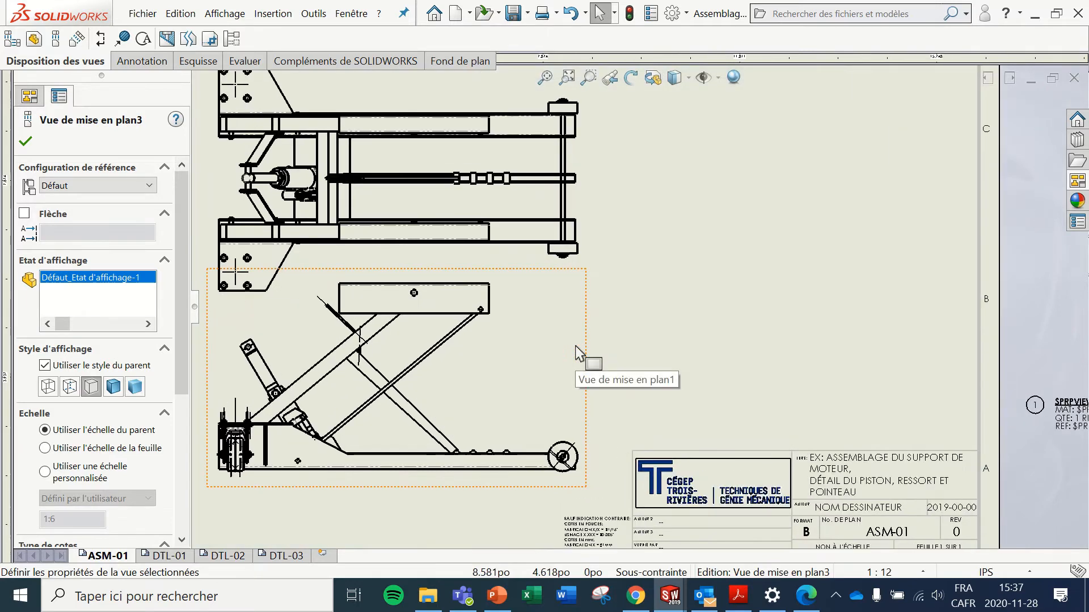
pyautogui.scroll(-2, 321, 315)
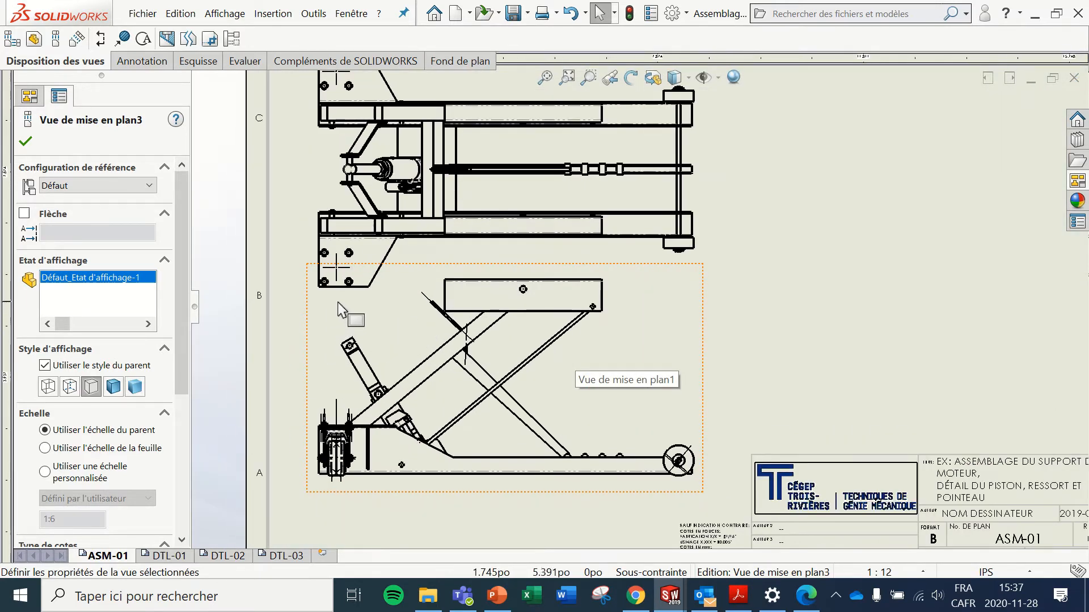
pyautogui.scroll(1, 510, 467)
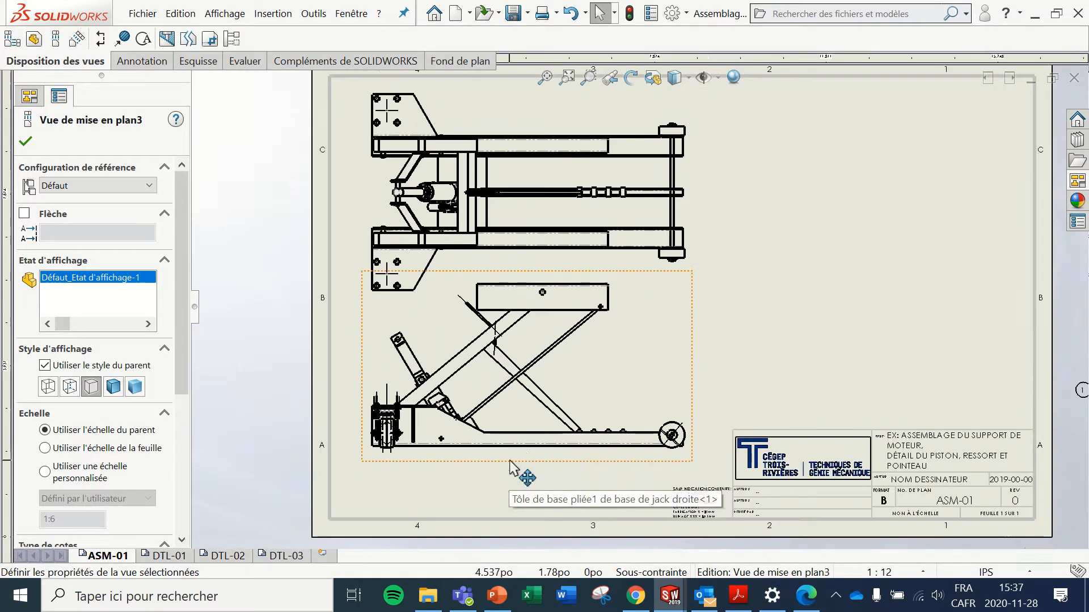
pyautogui.scroll(-1, 655, 293)
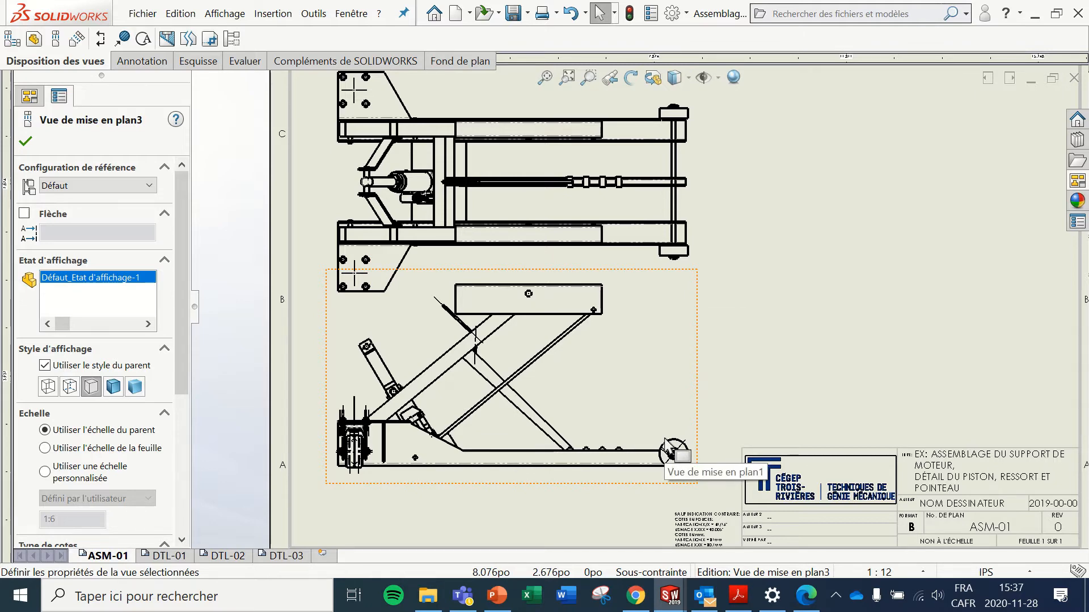
pyautogui.scroll(-3, 664, 443)
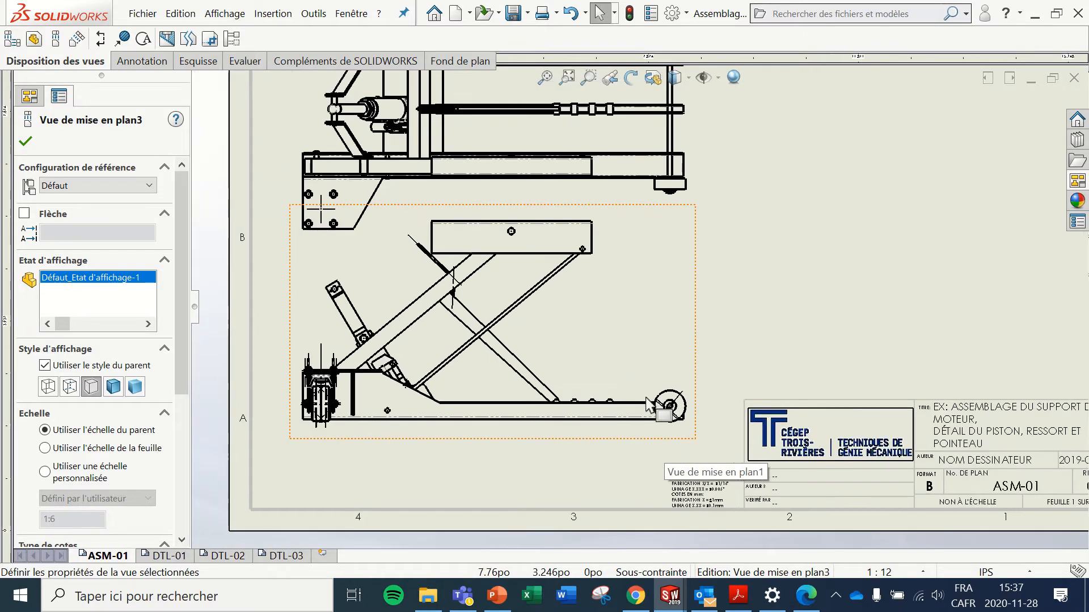
pyautogui.click(26, 142)
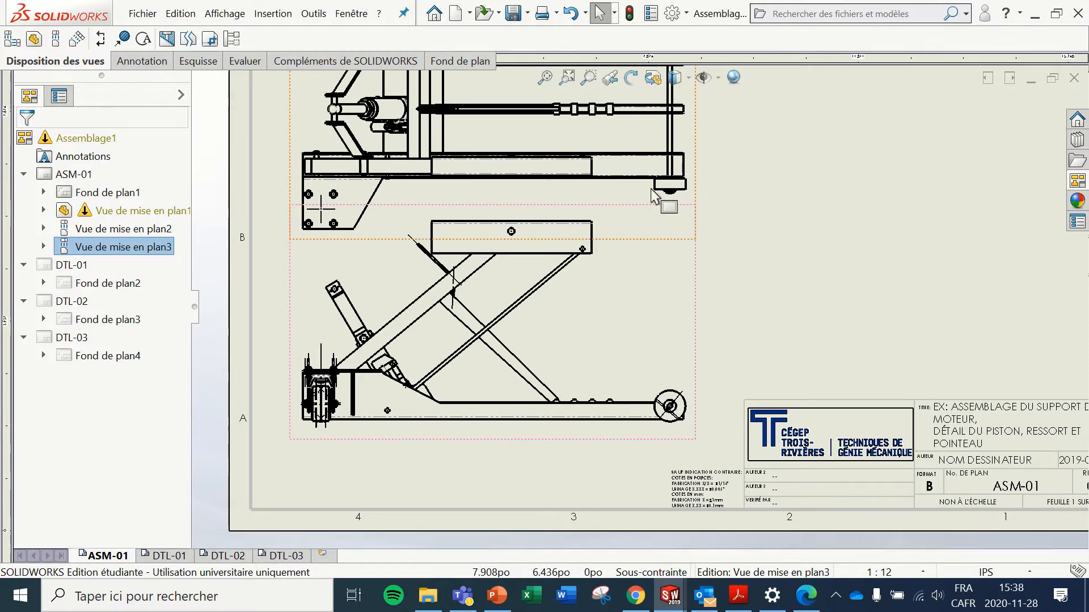
# Step: Dimension the jack's overall height in the side view, from the top plate's upper edge to the bottom of the end wheel
pyautogui.scroll(-2, 651, 189)
pyautogui.scroll(2, 651, 189)
pyautogui.click(136, 62)
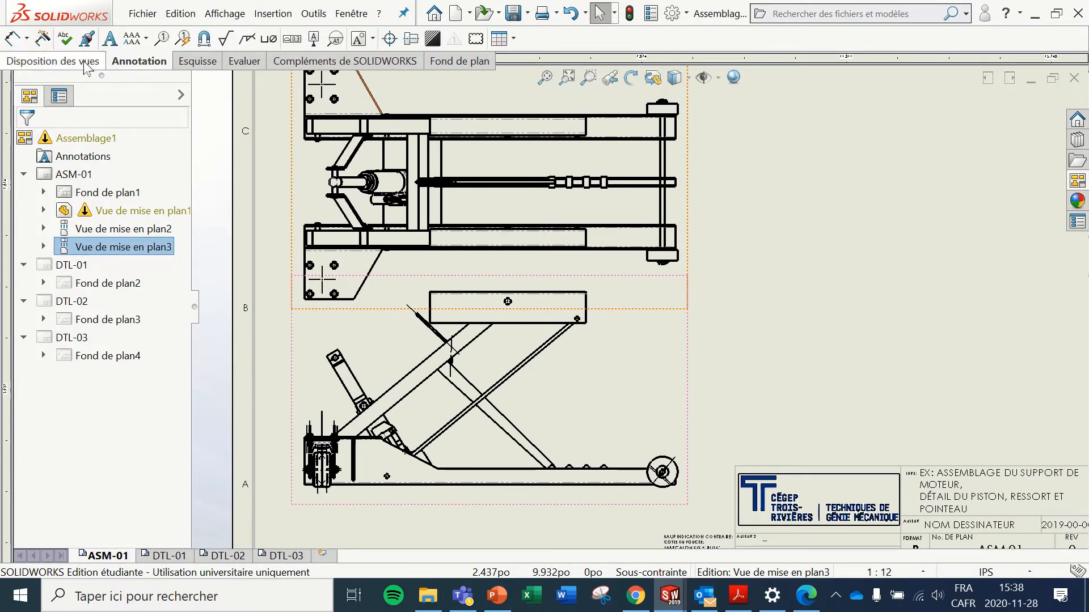
pyautogui.click(12, 39)
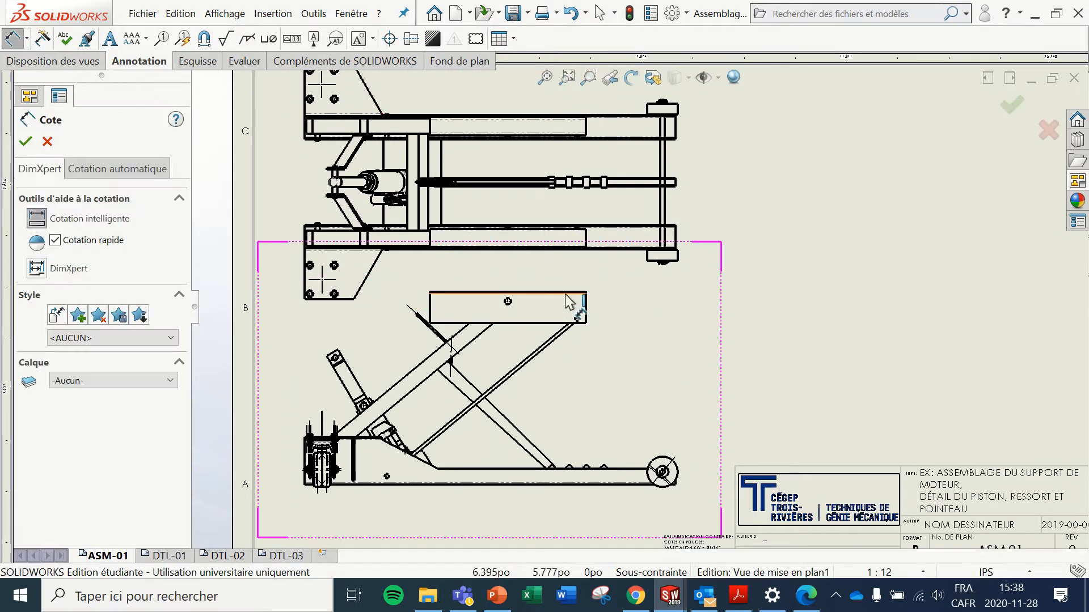
pyautogui.scroll(2, 554, 303)
pyautogui.click(567, 301)
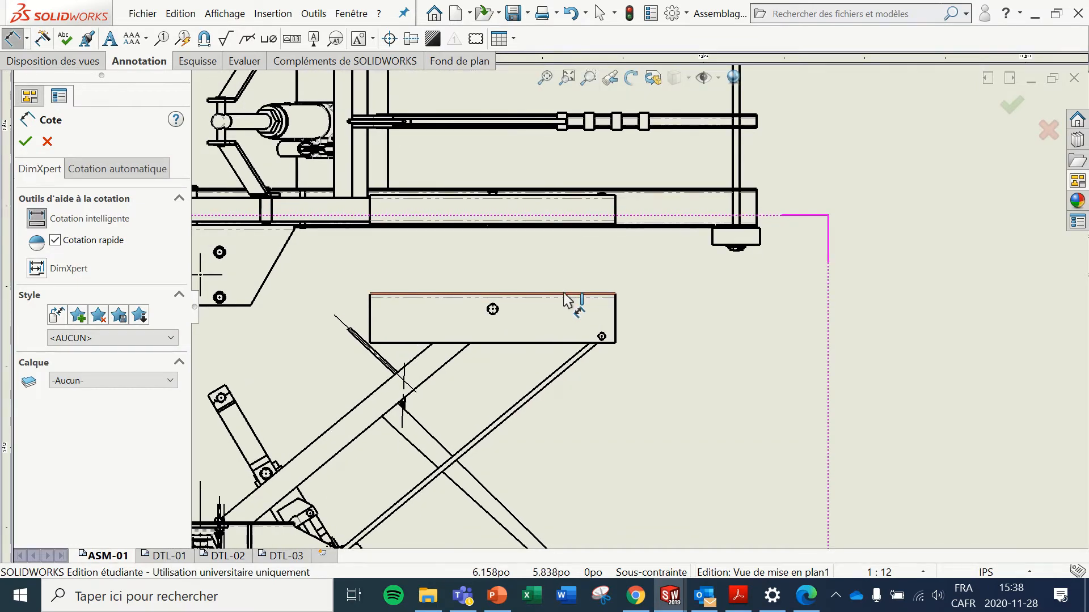
pyautogui.scroll(-3, 742, 399)
pyautogui.scroll(6, 706, 423)
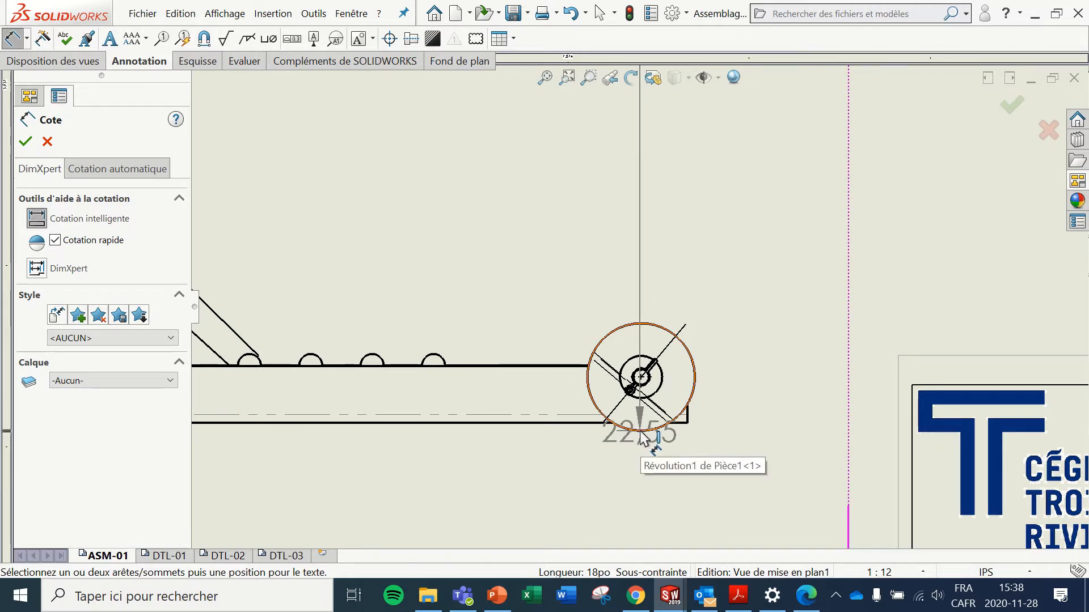
pyautogui.click(641, 433)
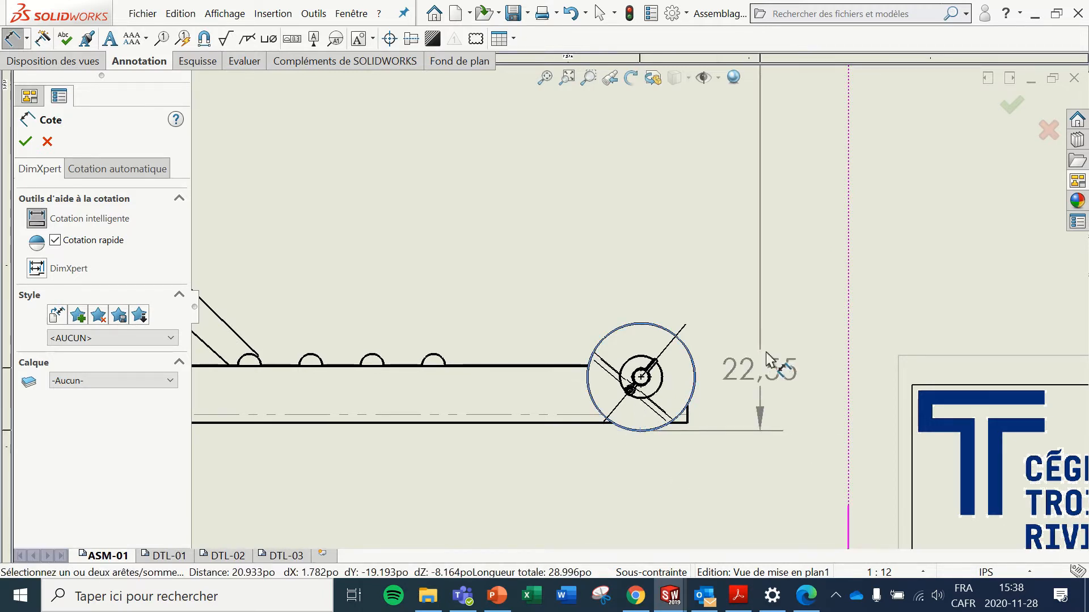
pyautogui.scroll(4, 817, 184)
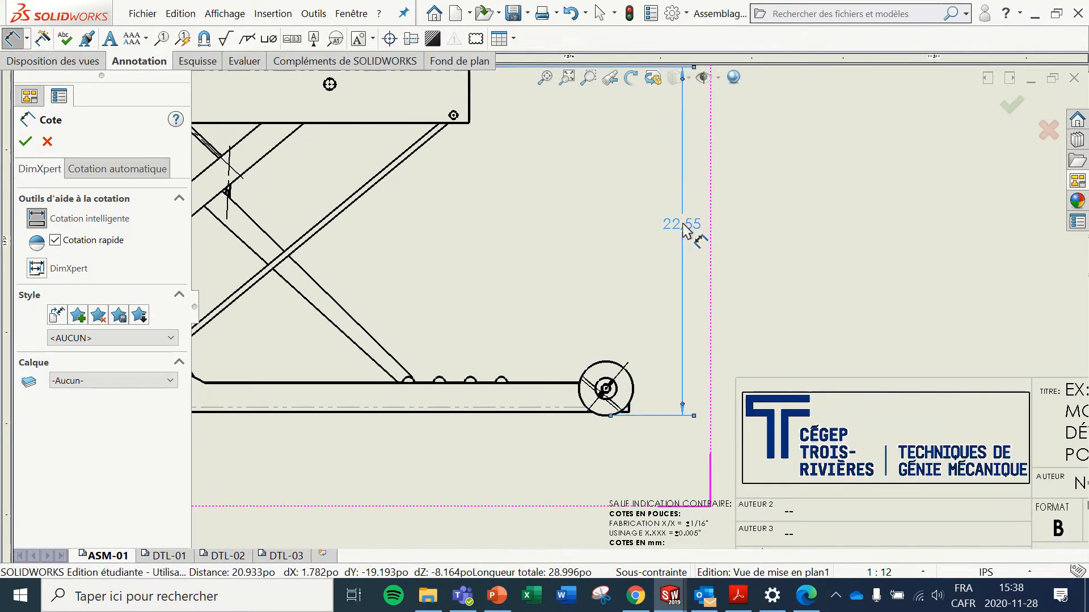
pyautogui.click(685, 229)
pyautogui.scroll(3, 724, 264)
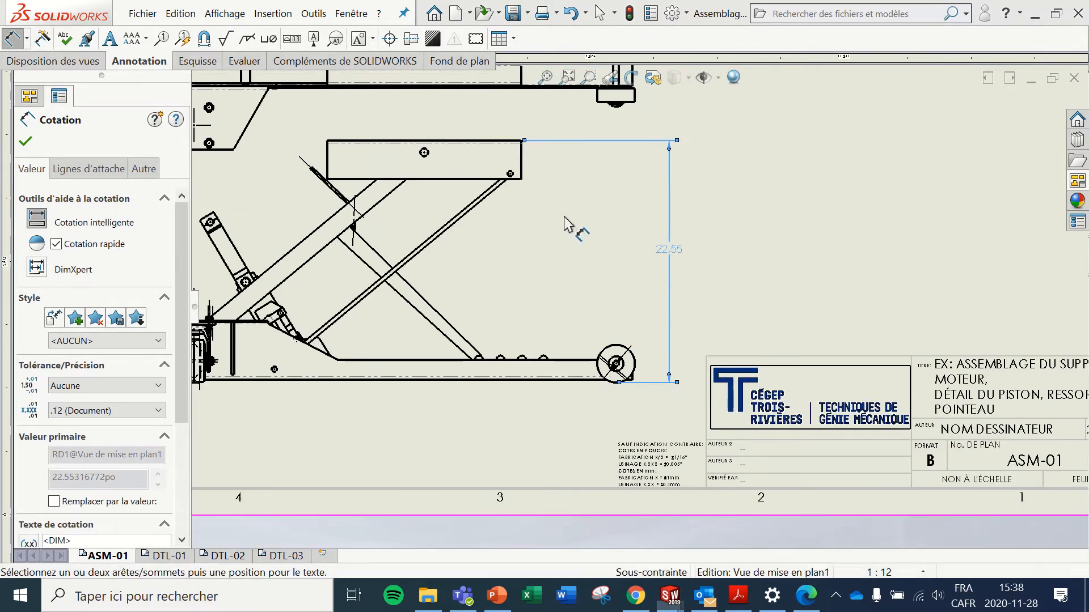
pyautogui.scroll(1, 455, 199)
pyautogui.scroll(-1, 451, 203)
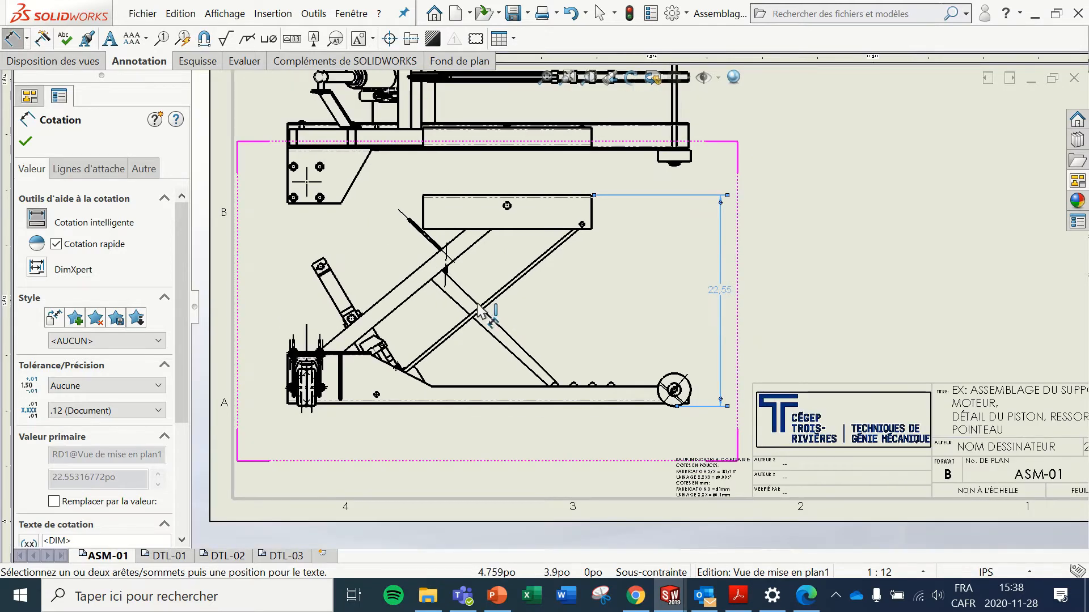
pyautogui.scroll(2, 641, 312)
pyautogui.scroll(-2, 486, 324)
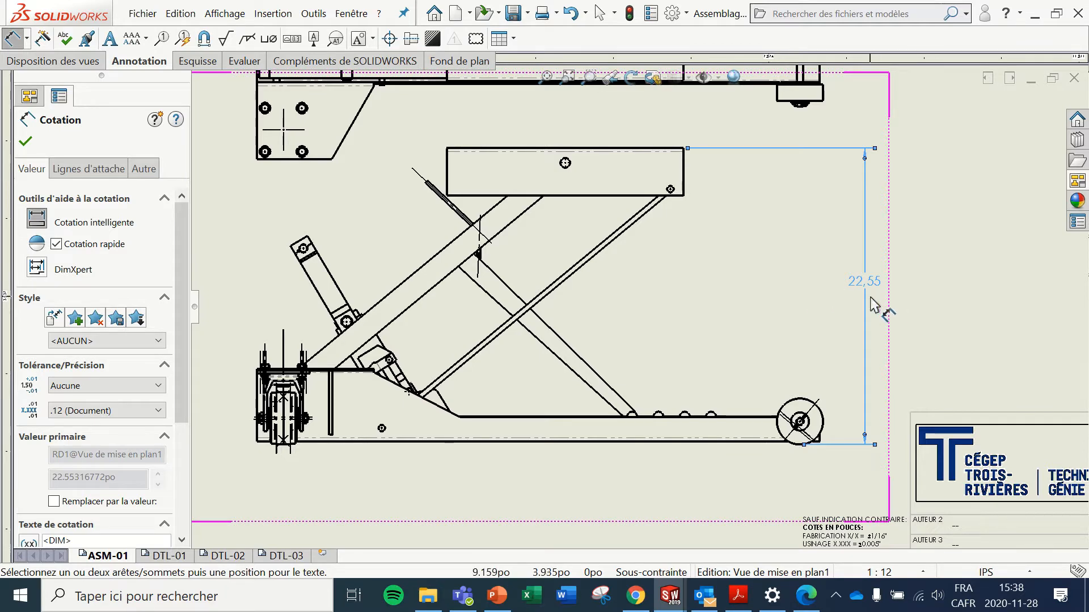
pyautogui.press('Escape')
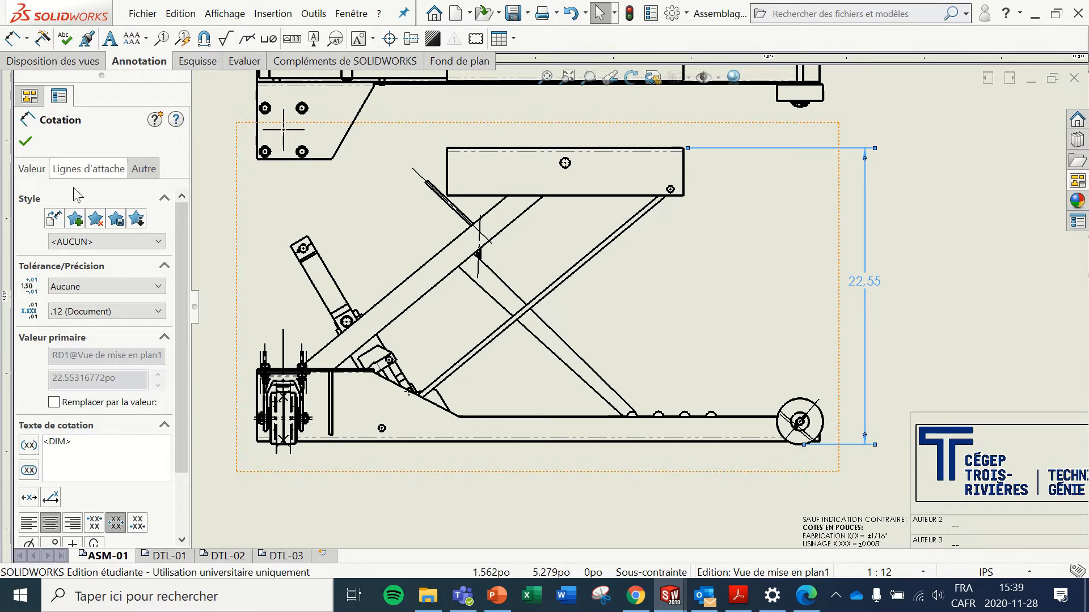
# Step: Configure the document's length units as inch fractions with a denominator of 16, rounded to the nearest fraction
pyautogui.click(110, 243)
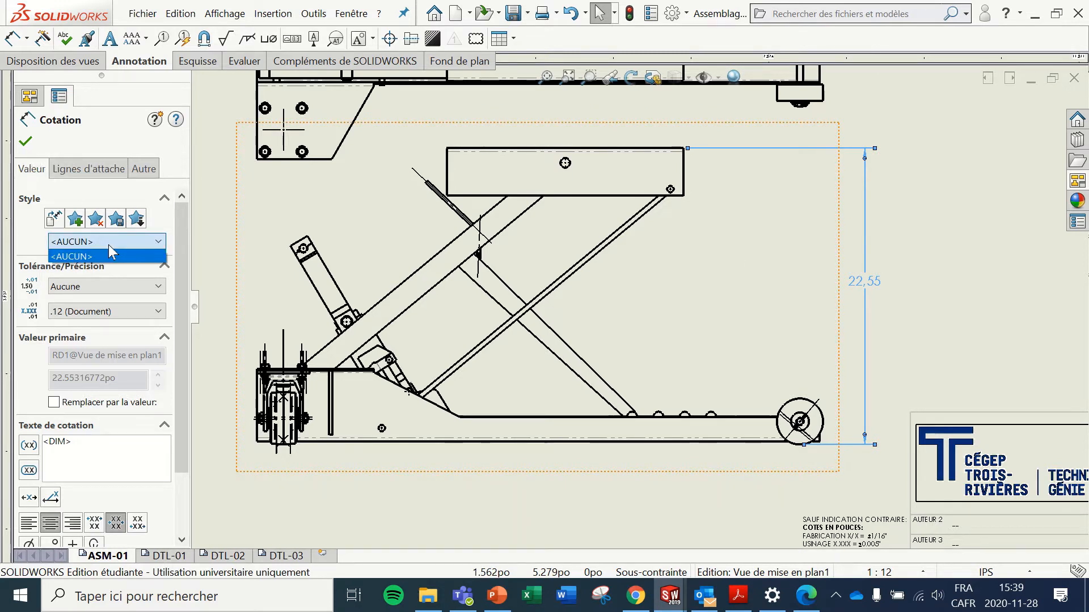
pyautogui.click(160, 248)
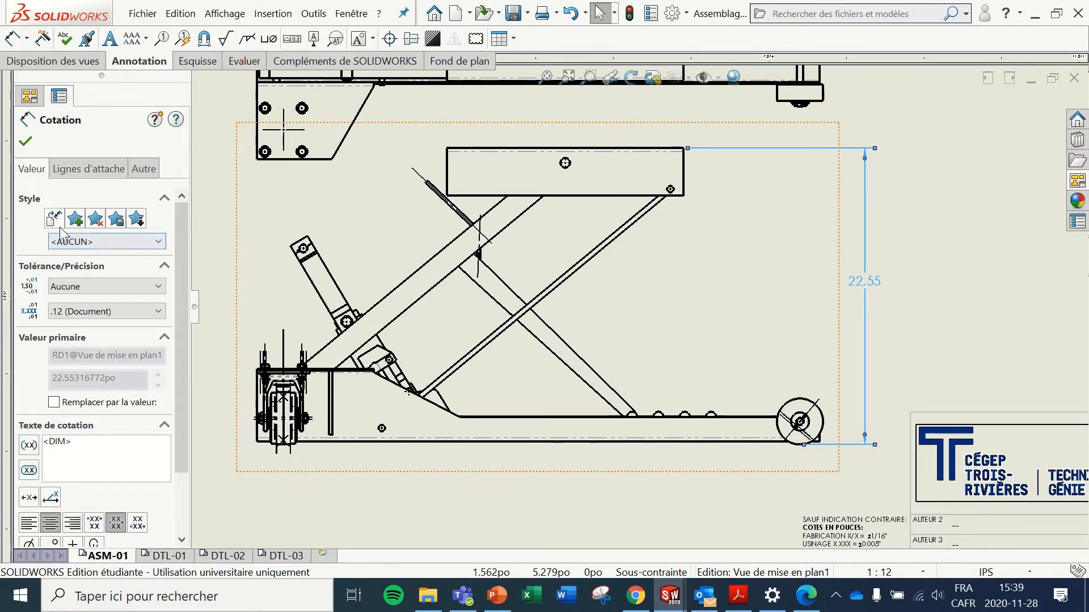
pyautogui.click(1015, 572)
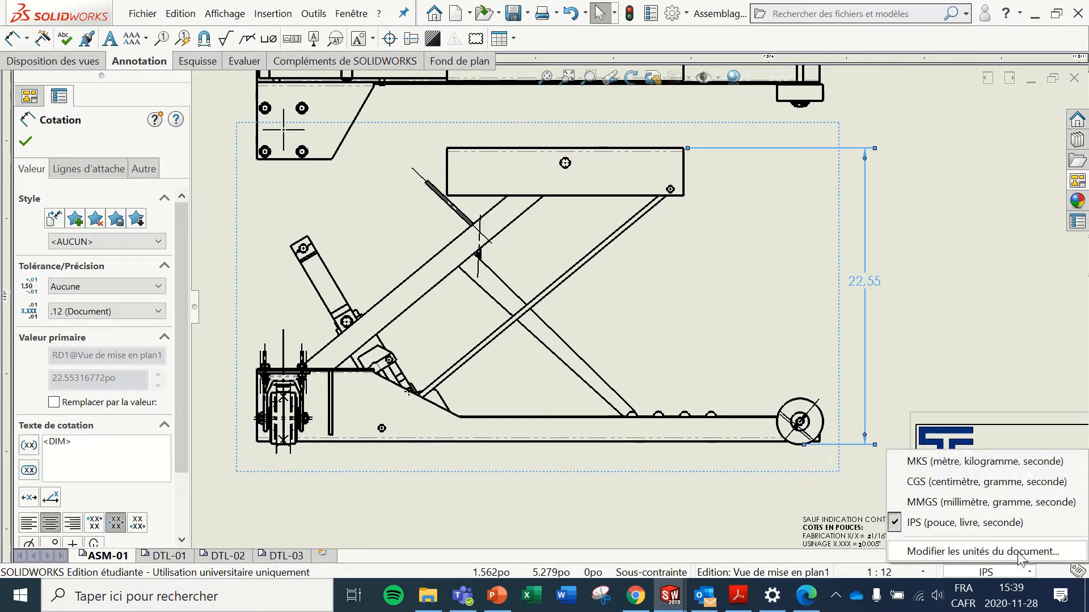
pyautogui.click(1018, 555)
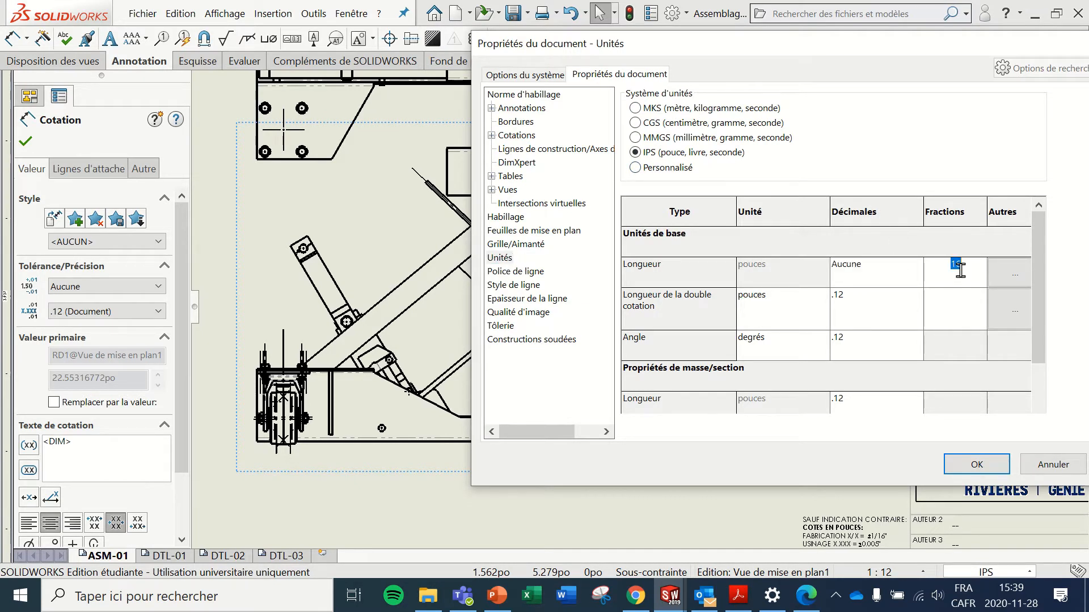
pyautogui.click(1008, 277)
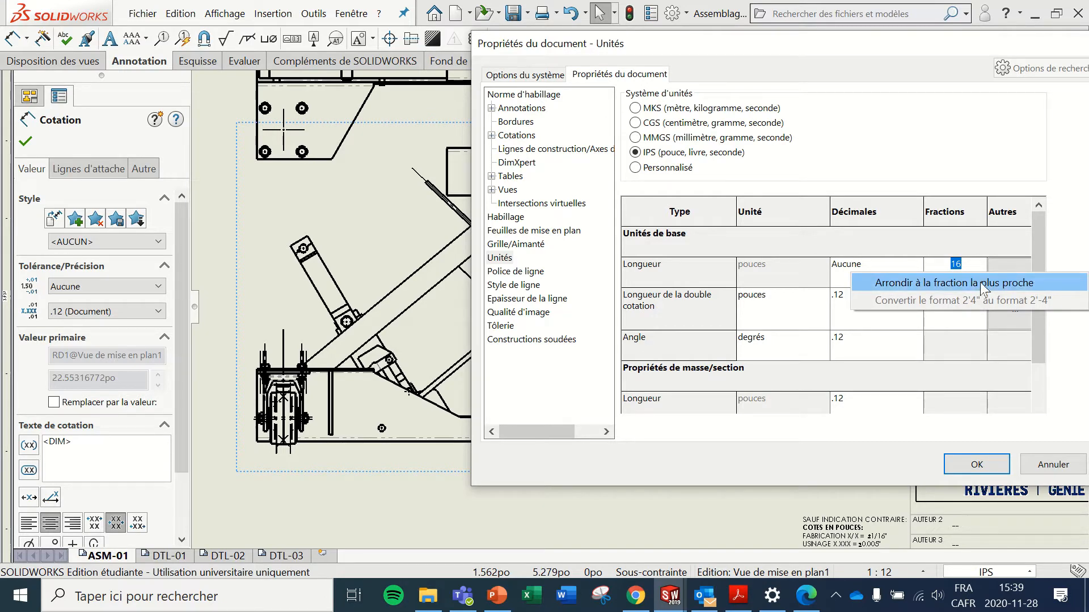
pyautogui.click(980, 281)
pyautogui.click(984, 464)
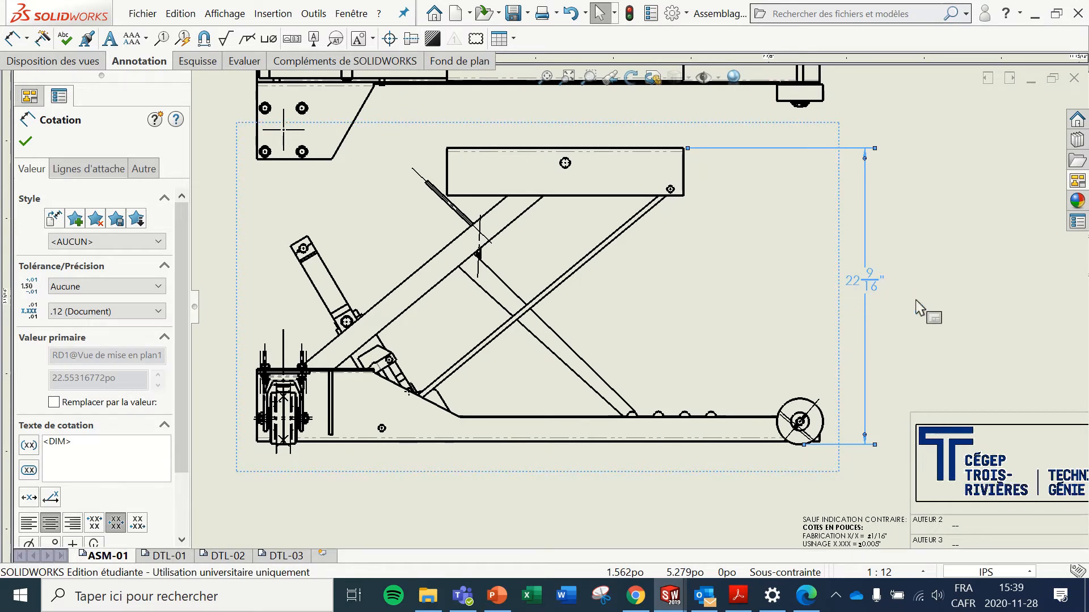
# Step: Dimension the jack's overall length in the side view, from the left end of the base to the end wheel's outer edge, below the view
pyautogui.click(13, 39)
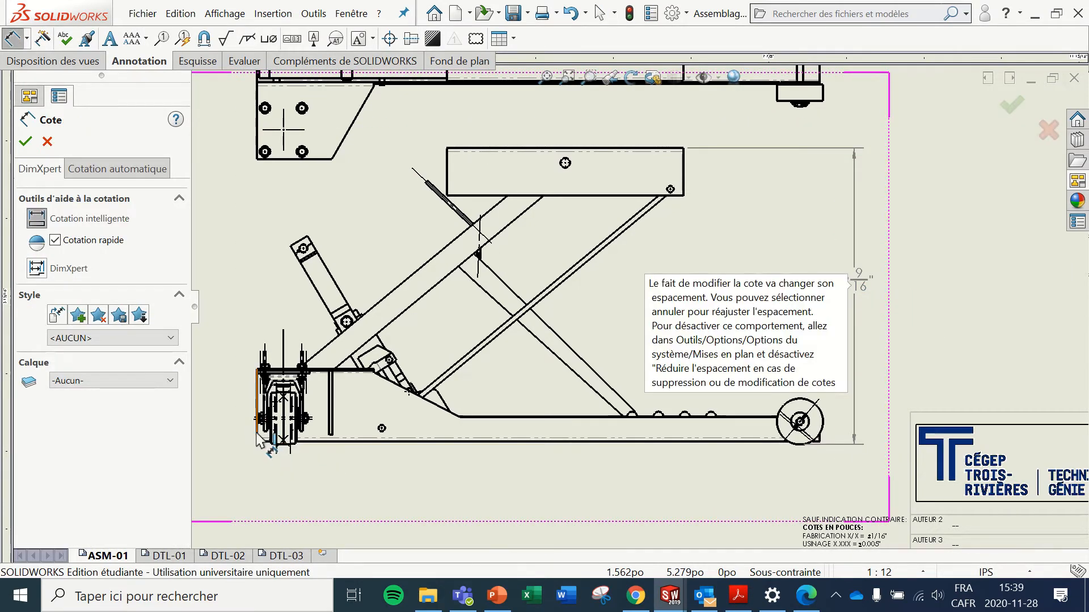
pyautogui.click(258, 435)
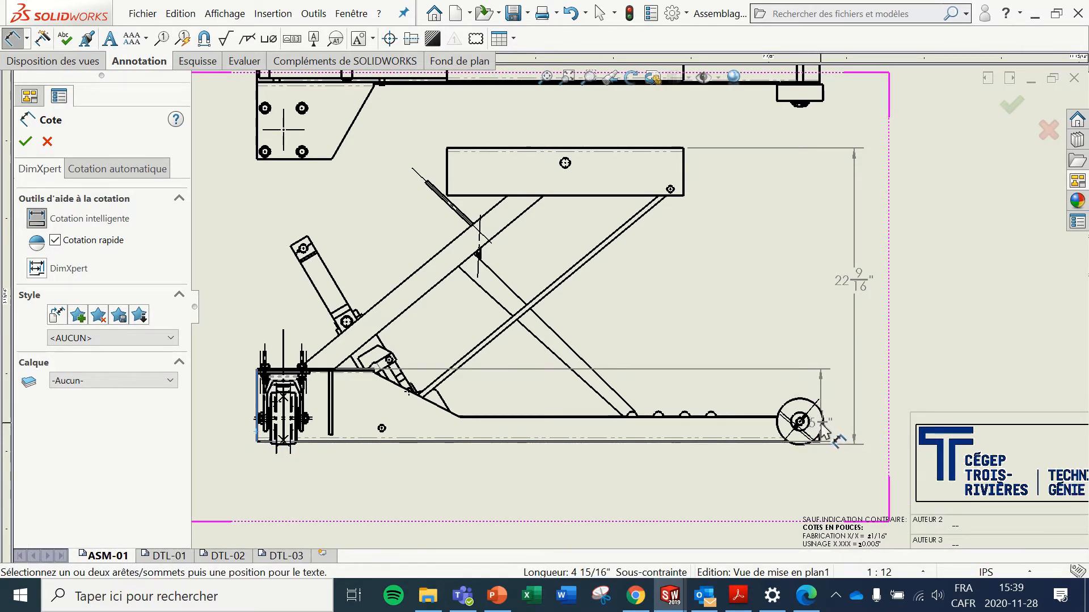
pyautogui.click(823, 426)
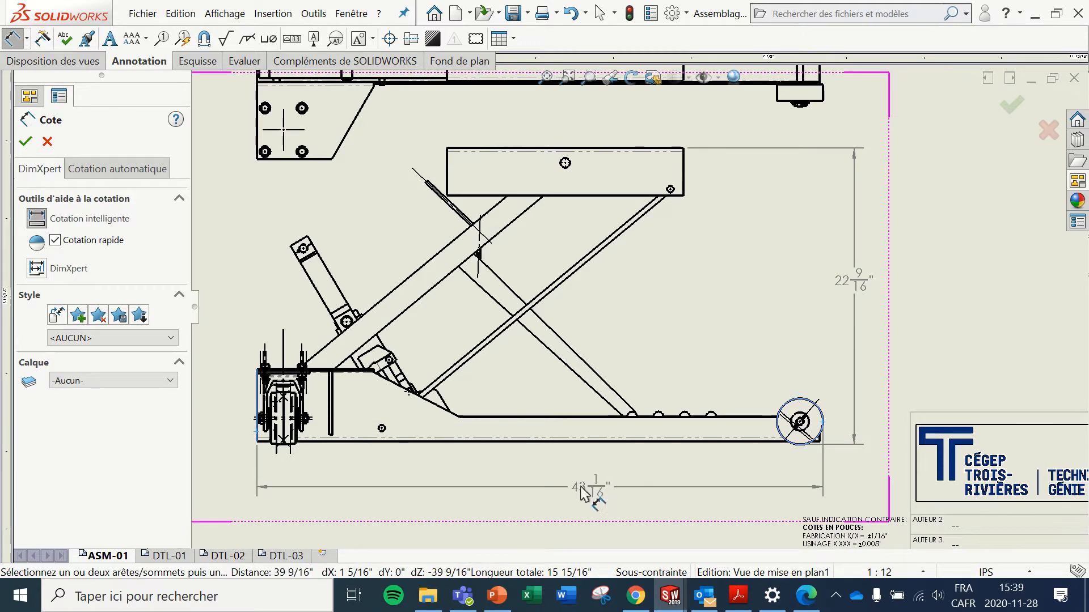
pyautogui.click(586, 498)
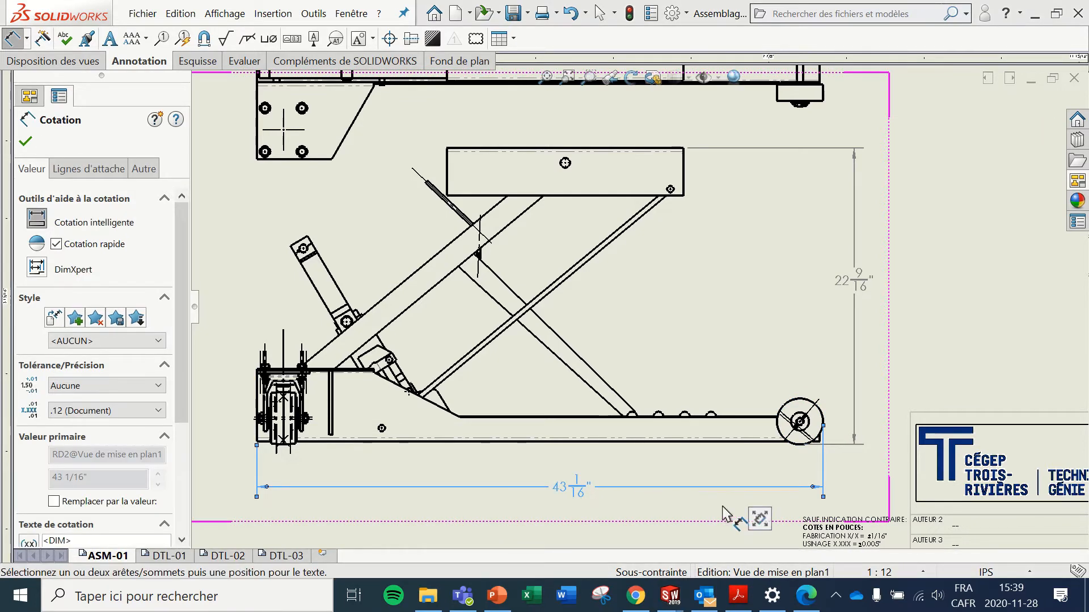
# Step: Dimension the jack's overall width in the plan view between the outer edges of the two base plates, placing it left of the view
pyautogui.scroll(3, 638, 304)
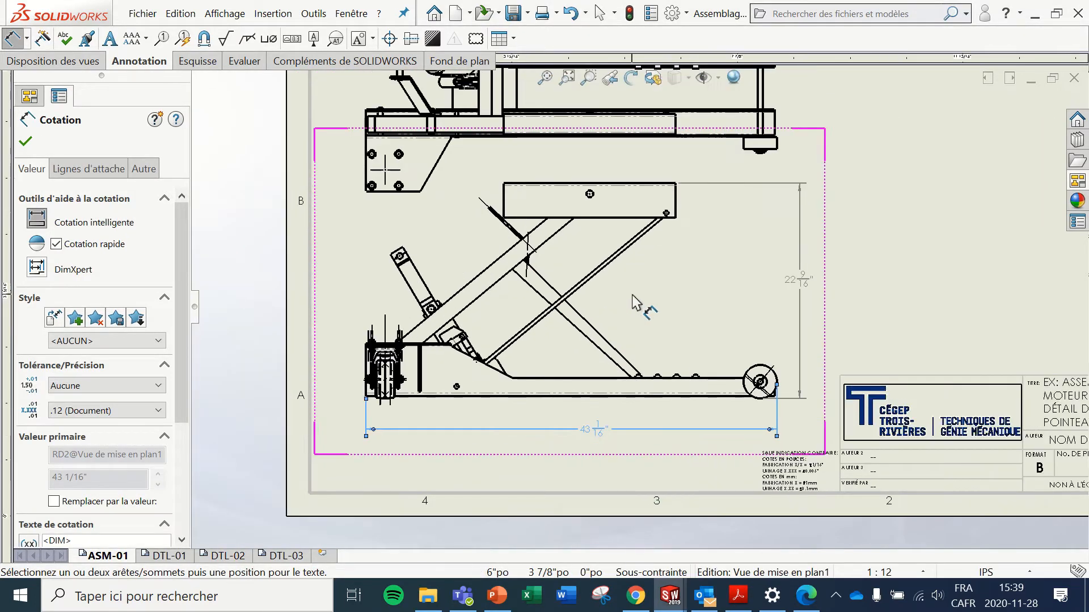
pyautogui.scroll(3, 652, 277)
pyautogui.scroll(-4, 512, 170)
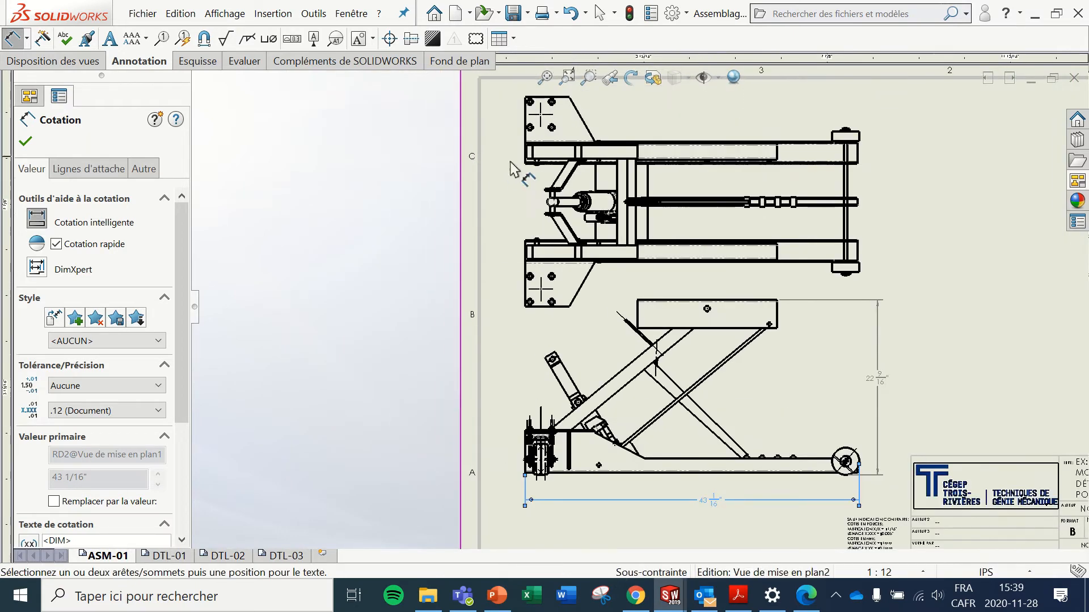
pyautogui.click(555, 89)
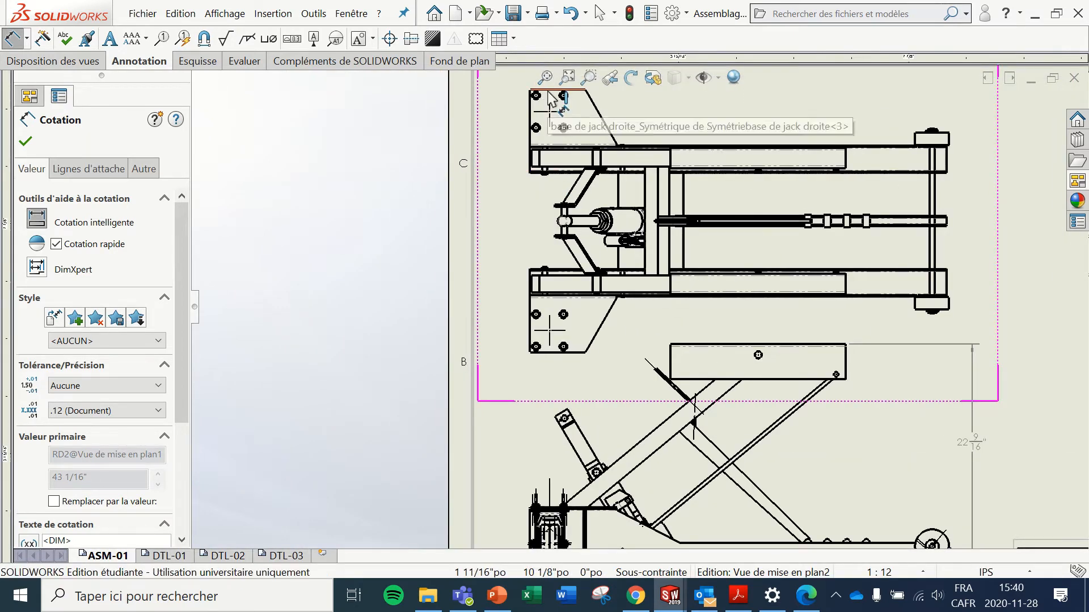
pyautogui.click(559, 352)
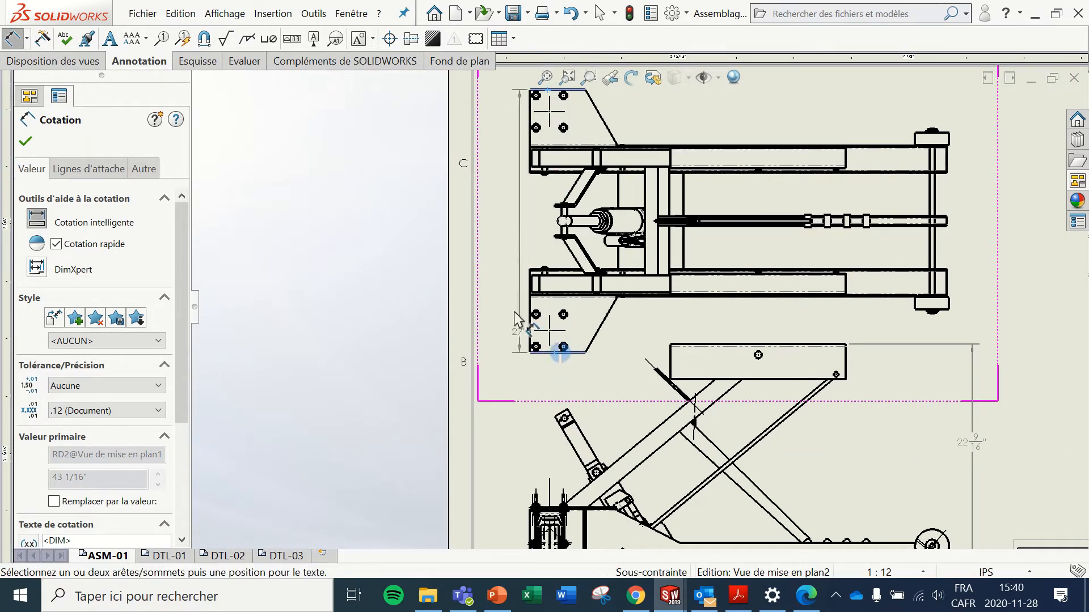
pyautogui.click(504, 209)
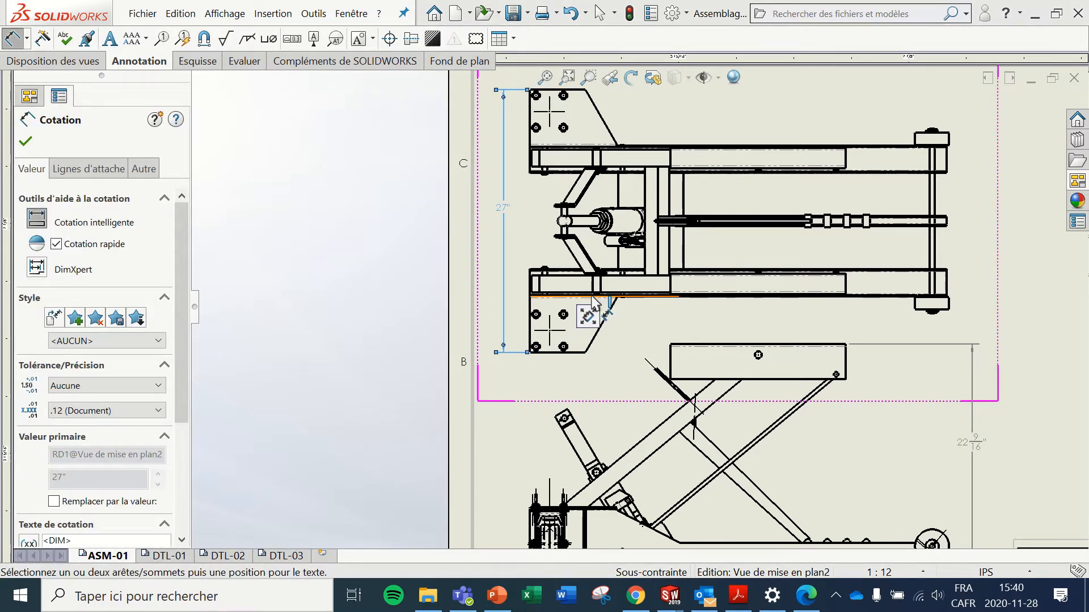
# Step: Dimension the width across the outer edges of the two long rails in the plan view, placing it beyond the wheel end
pyautogui.scroll(-4, 894, 248)
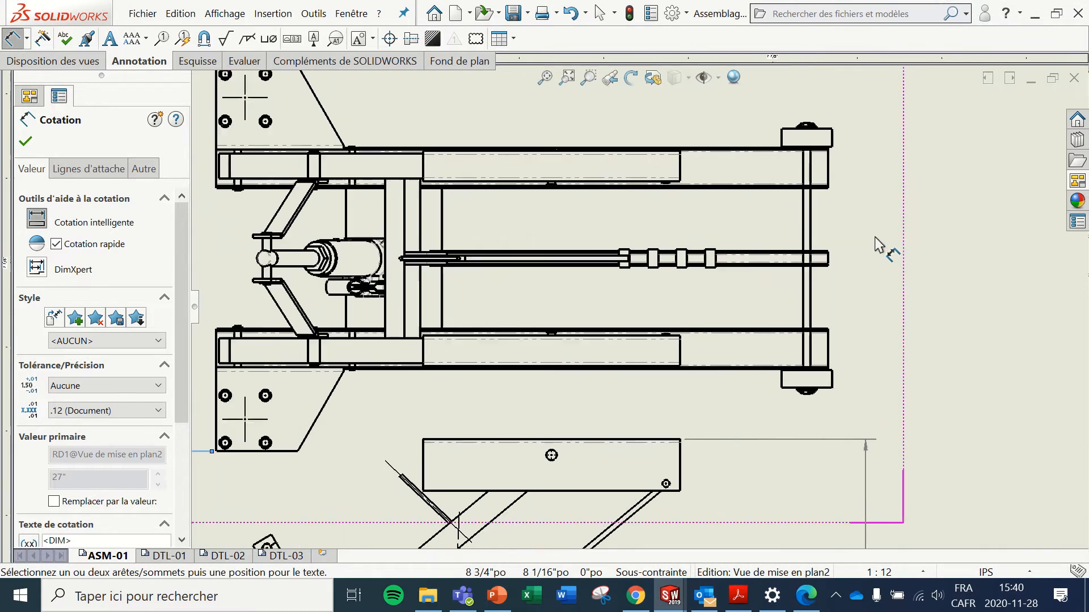
pyautogui.click(746, 149)
pyautogui.click(721, 369)
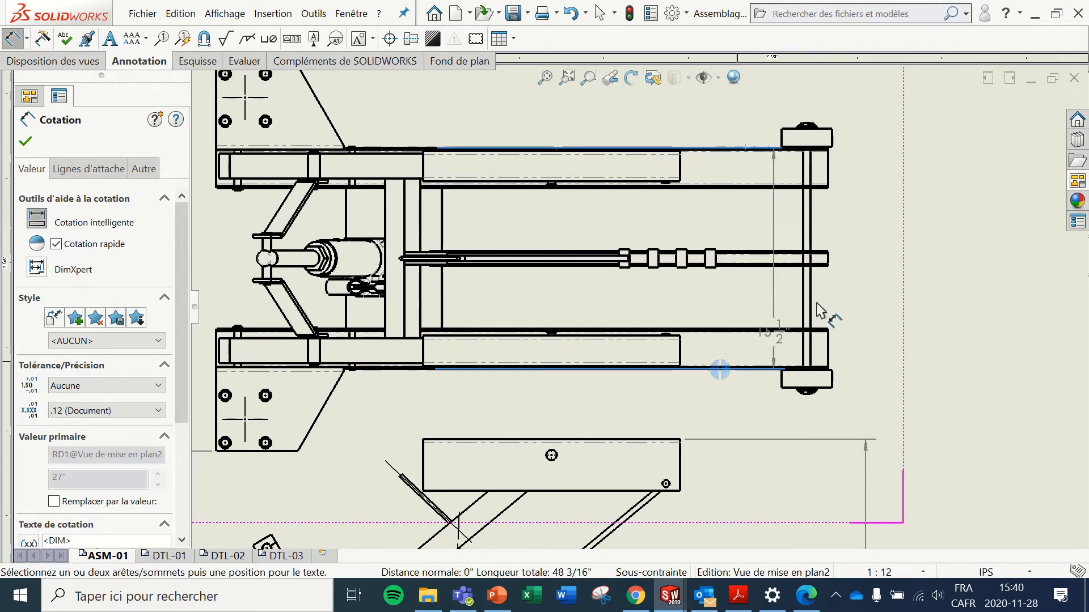
pyautogui.click(895, 281)
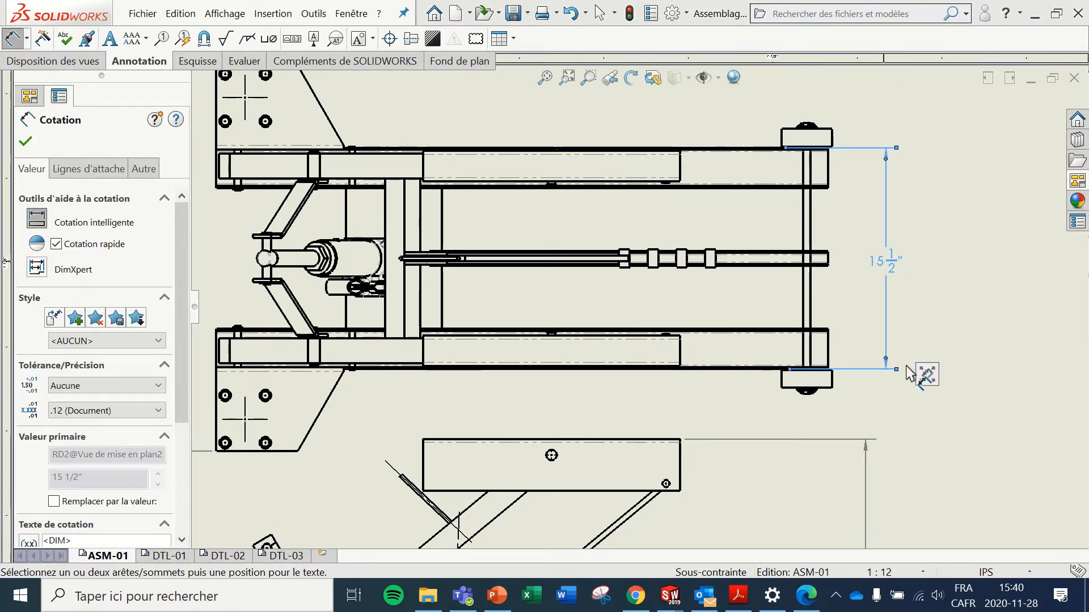
pyautogui.scroll(5, 913, 377)
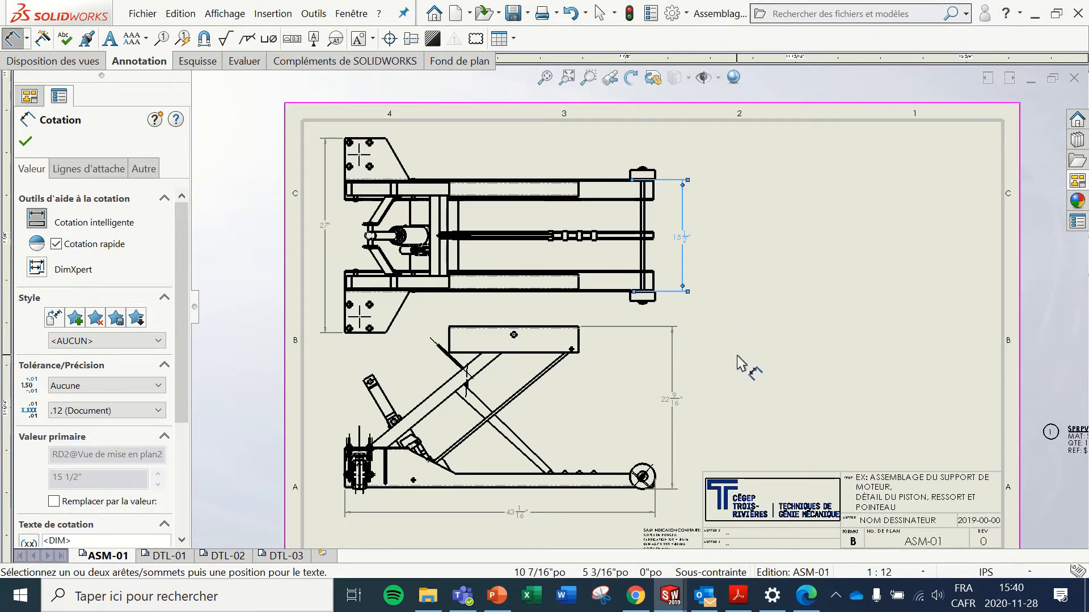
# Step: Sketch a horizontal line about 14 5/8 inches long in the side view, above the lower rail's stops and the end wheel
pyautogui.scroll(-3, 624, 420)
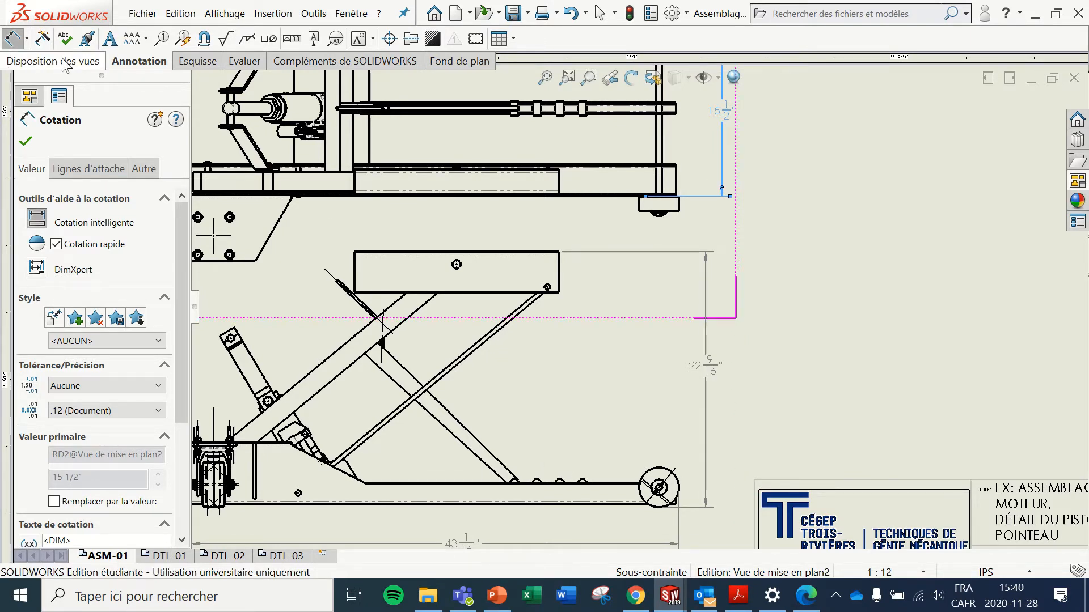
pyautogui.click(199, 62)
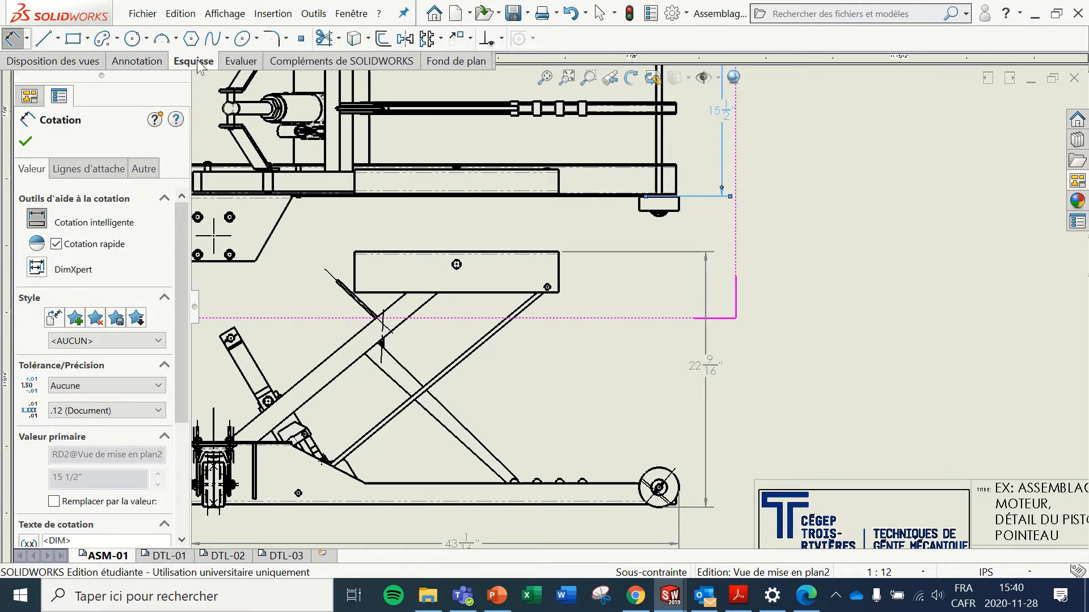
pyautogui.click(44, 39)
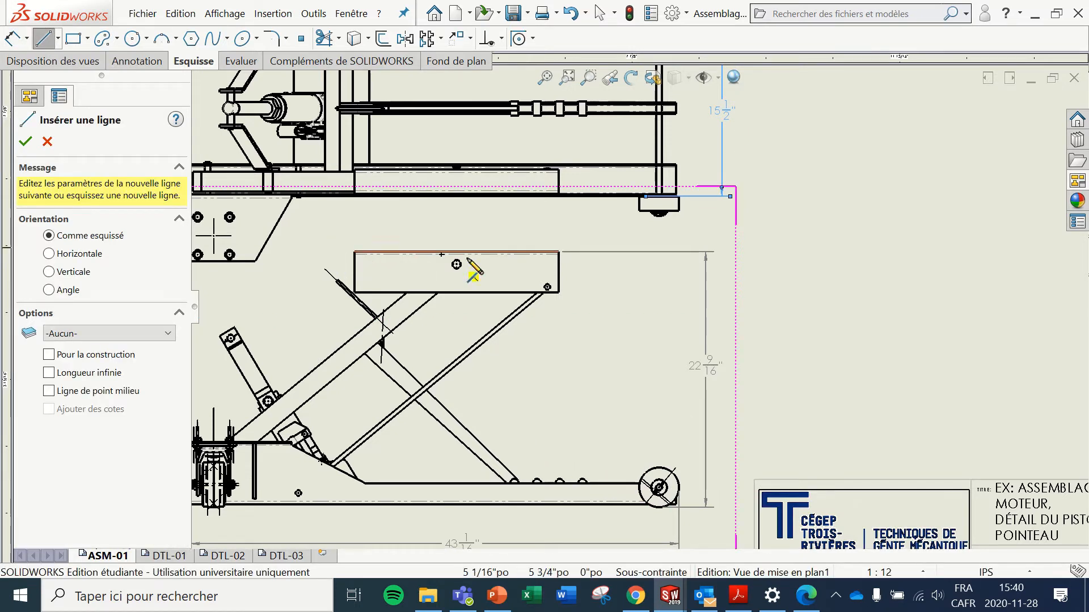
pyautogui.click(508, 451)
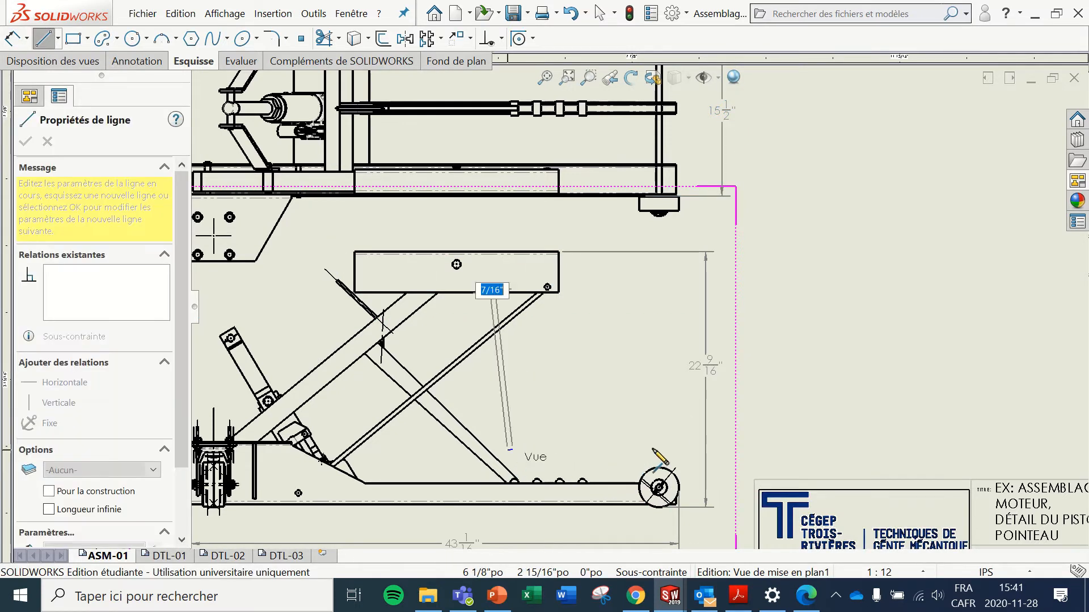
pyautogui.click(674, 450)
pyautogui.press('Escape')
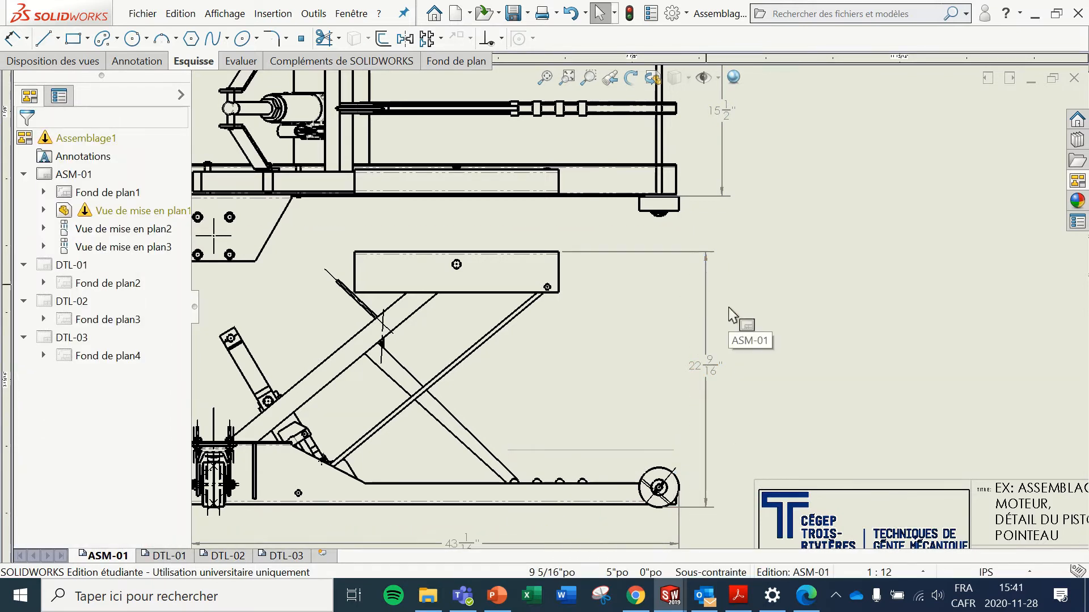
# Step: Dimension the sketched line's height above the bottom of the end wheel and set it to 4 inches
pyautogui.click(627, 356)
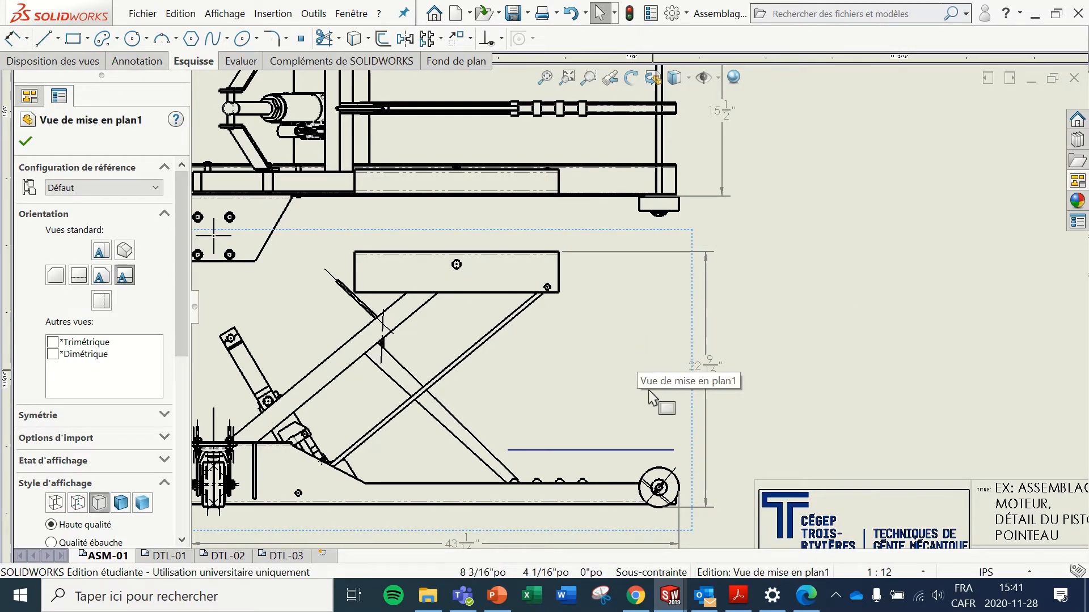
pyautogui.press('Escape')
pyautogui.press('d')
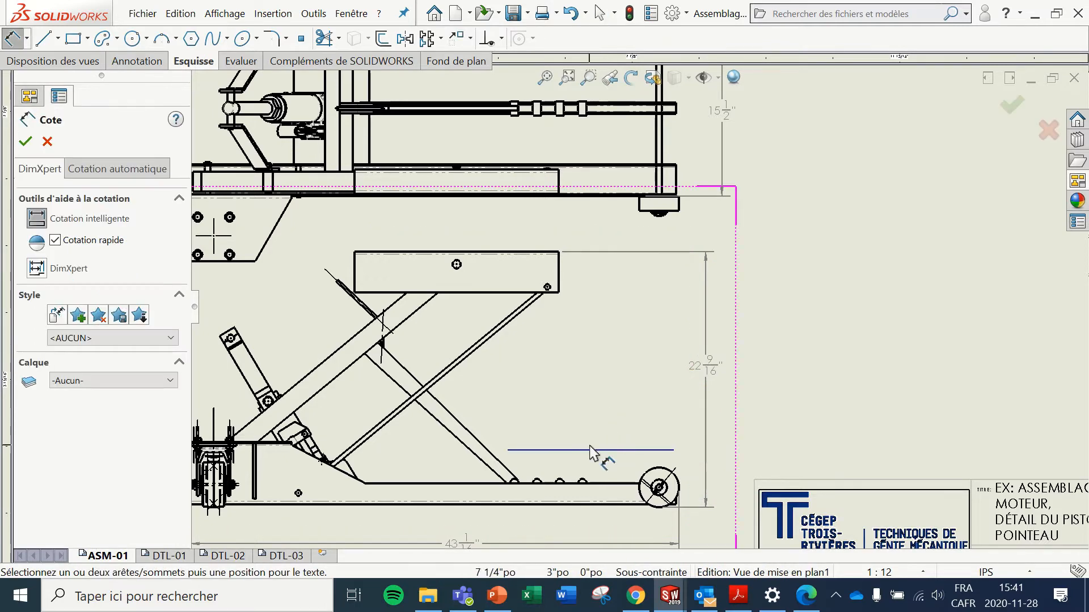
pyautogui.click(593, 449)
pyautogui.scroll(-3, 661, 505)
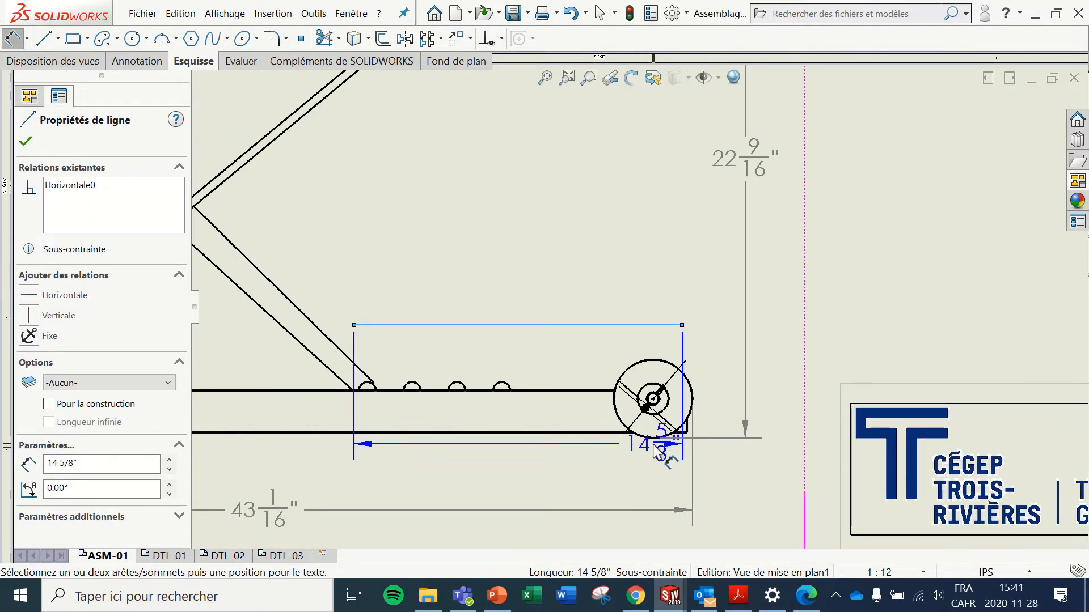
pyautogui.click(657, 438)
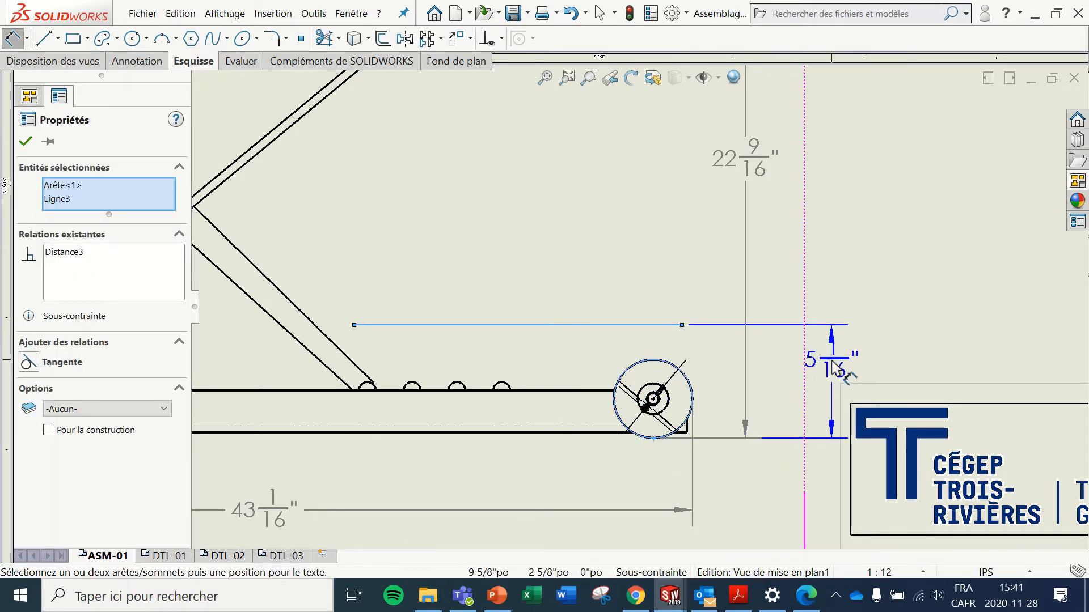
pyautogui.click(712, 363)
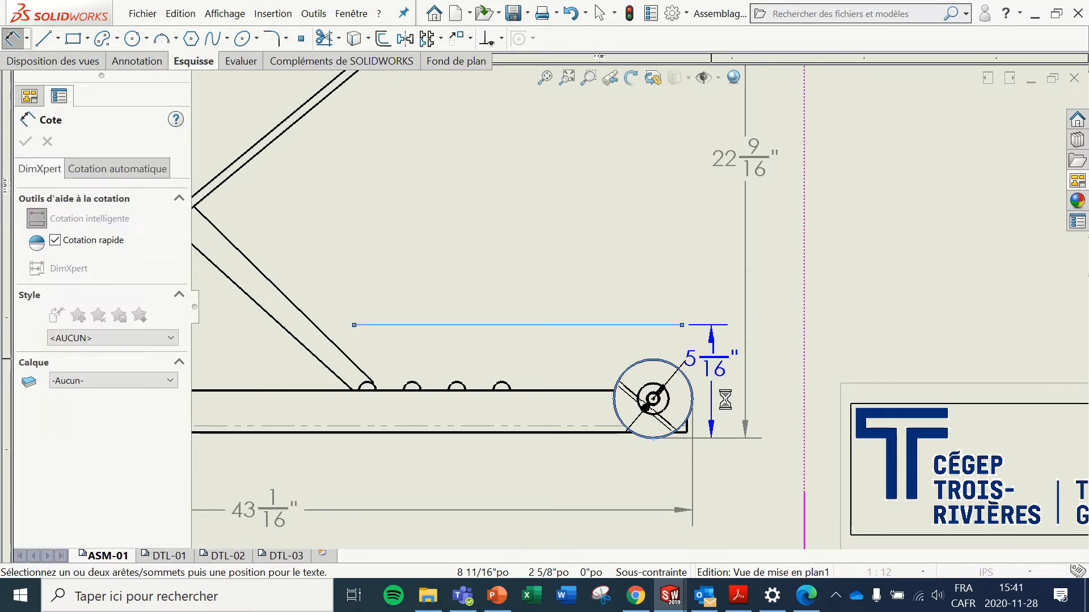
pyautogui.write('4')
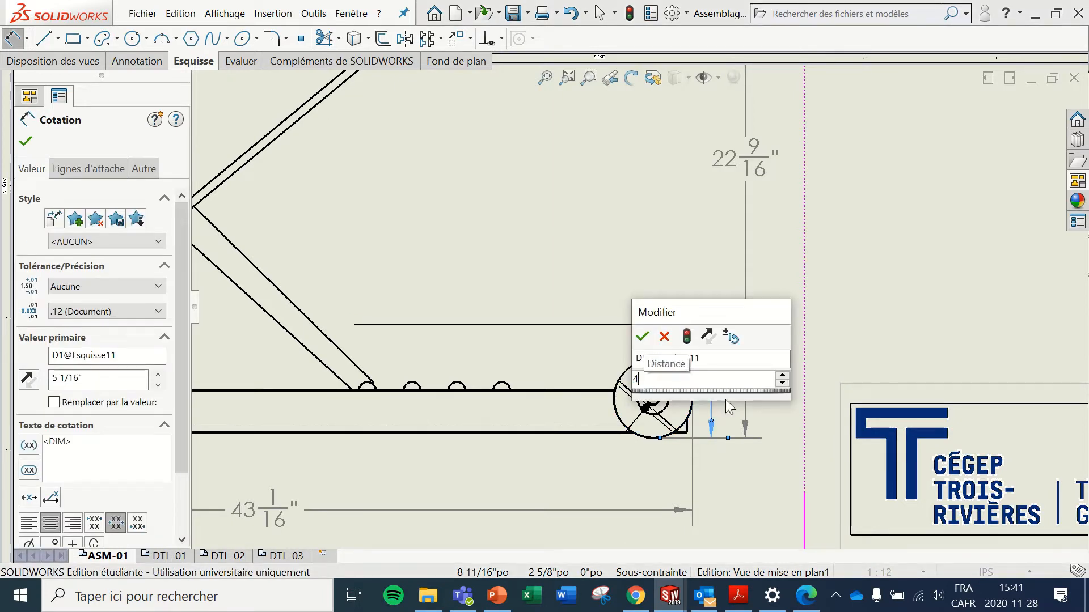
pyautogui.press('Return')
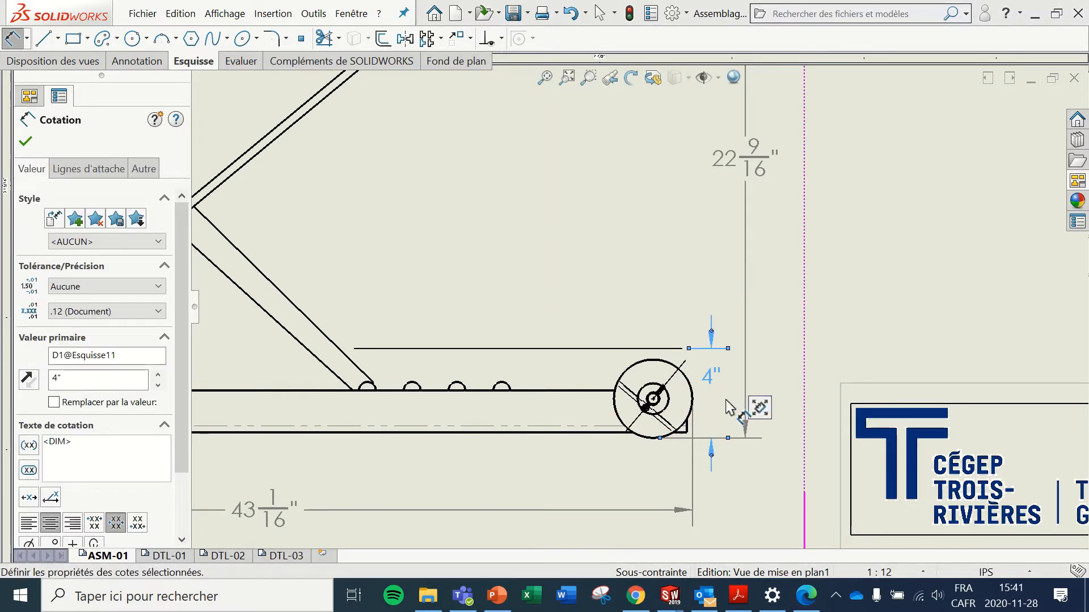
pyautogui.press('Escape')
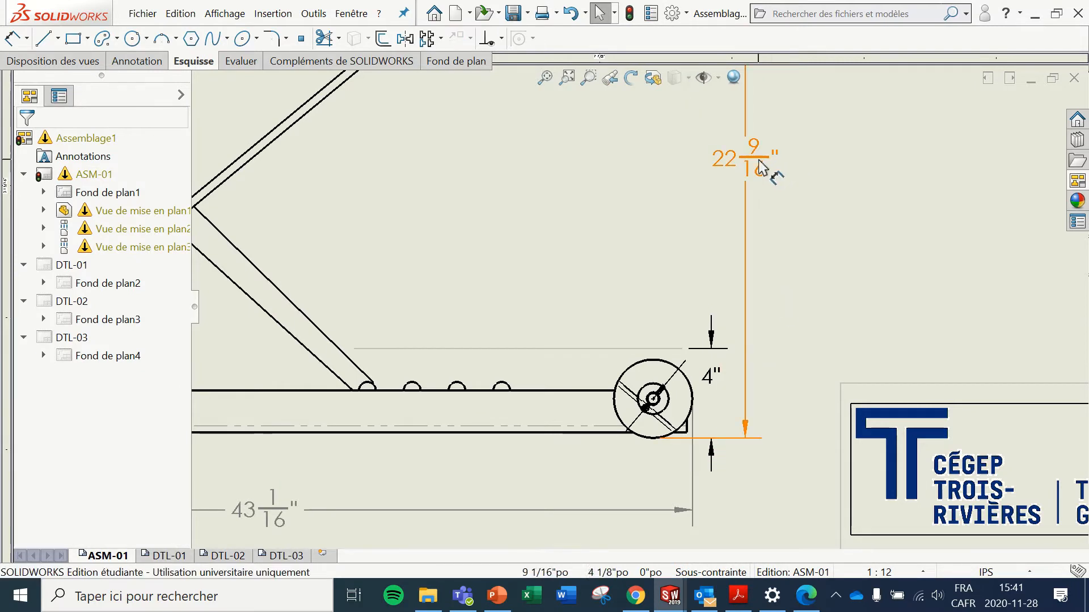
# Step: Move the side view's overall height dimension farther outward and place the 4-inch dimension between it and the end wheel
pyautogui.moveTo(760, 166); pyautogui.dragTo(832, 196)
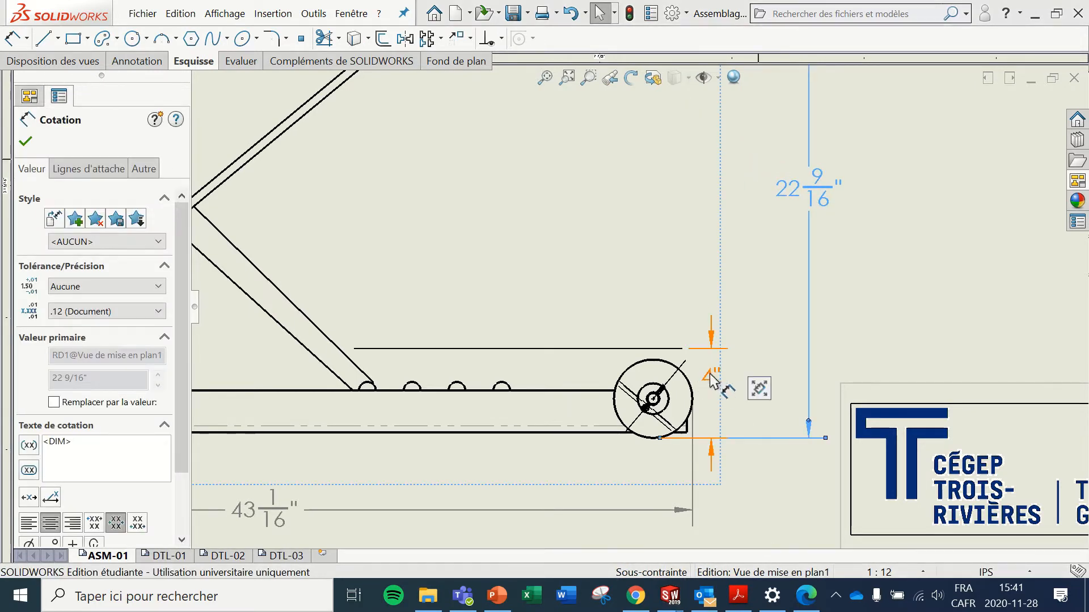
pyautogui.moveTo(712, 381); pyautogui.dragTo(758, 392)
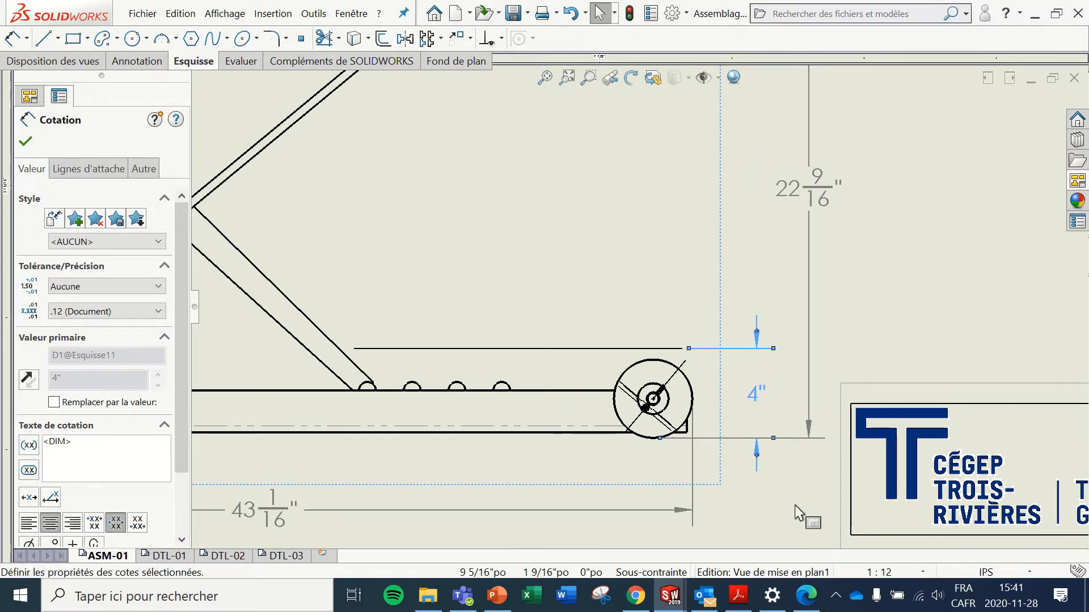
pyautogui.press('Escape')
# Step: Dimension the height from the sketched line to the side view's top edge as a driven dimension, aligned above the 4-inch dimension
pyautogui.scroll(5, 493, 271)
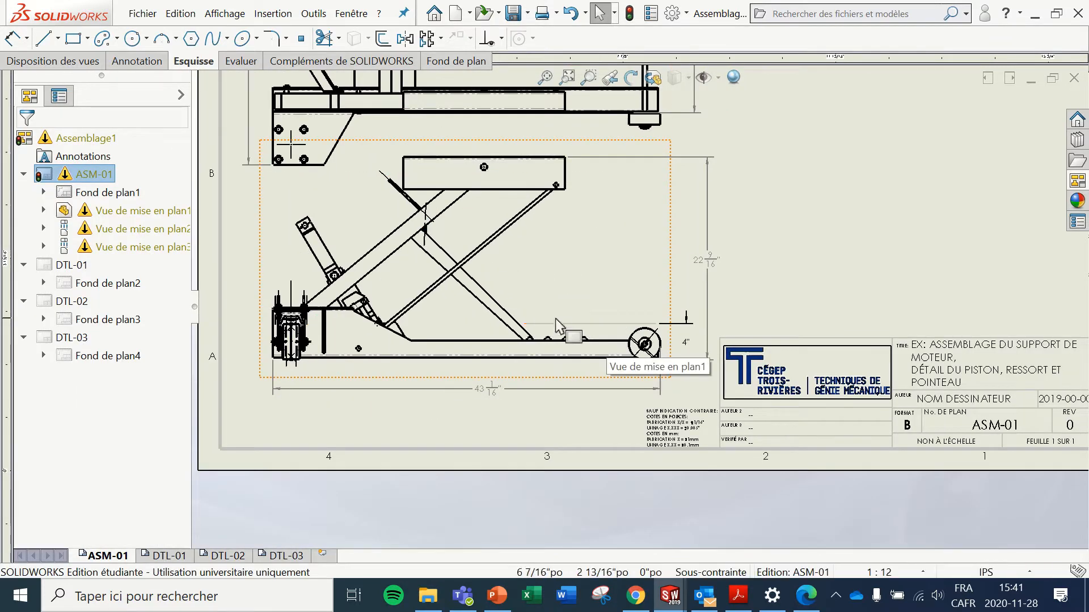
pyautogui.scroll(-4, 555, 328)
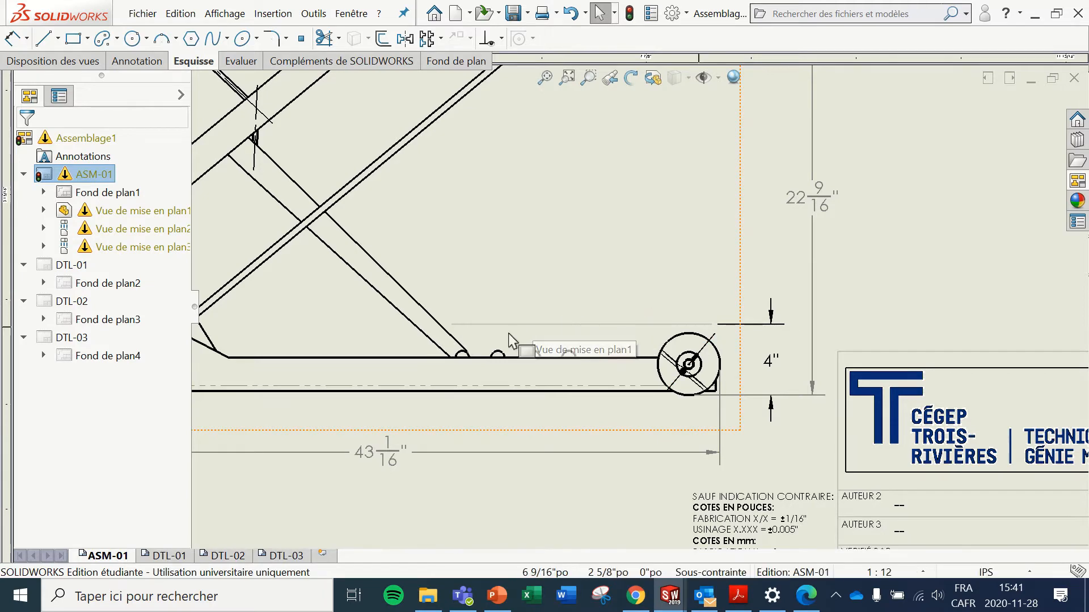
pyautogui.scroll(2, 671, 250)
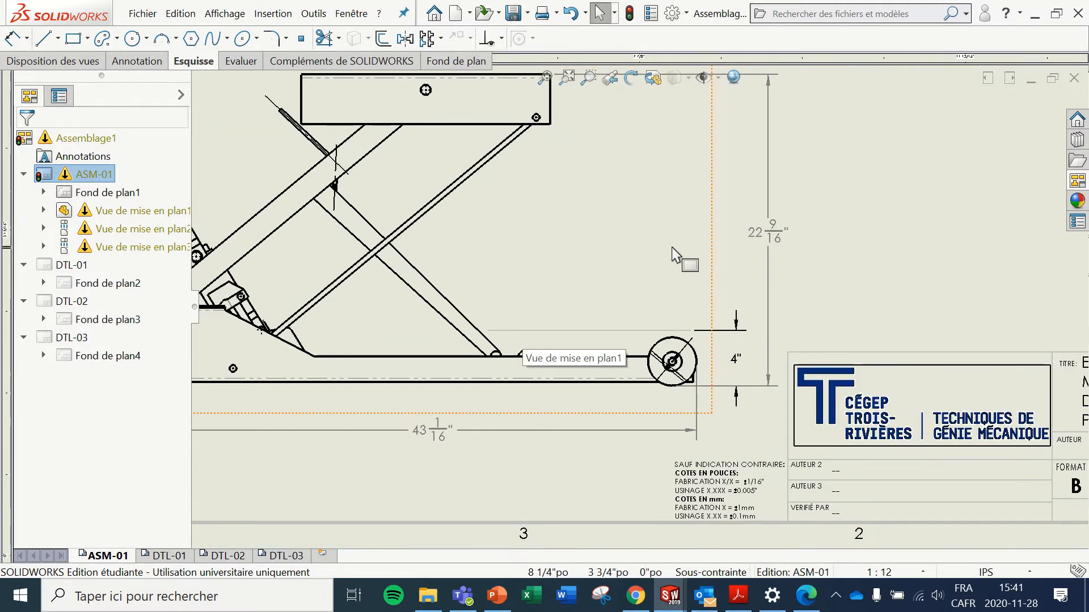
pyautogui.scroll(-2, 785, 187)
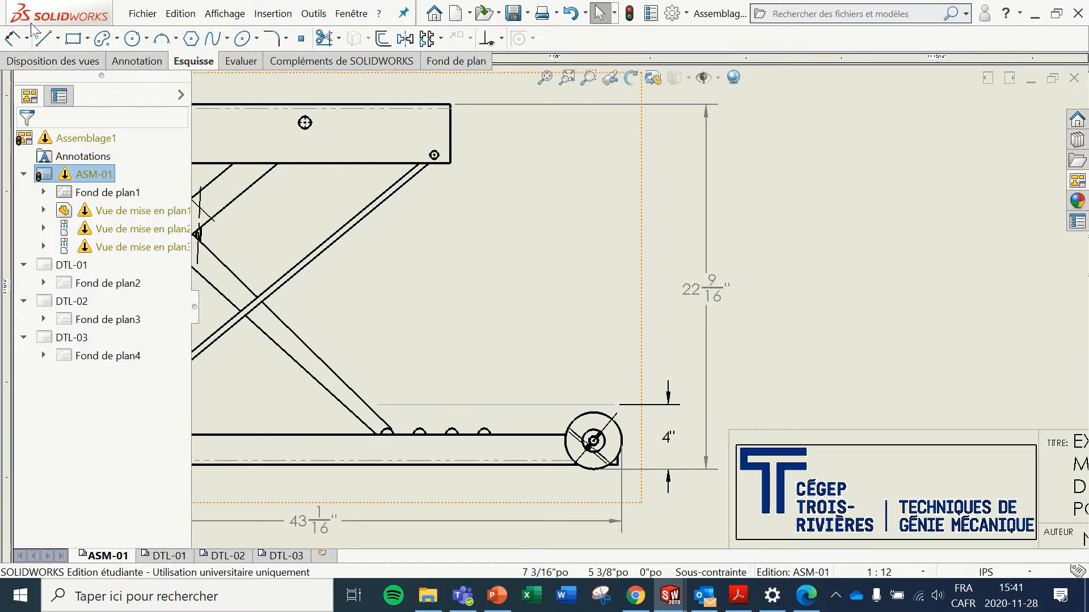
pyautogui.click(12, 38)
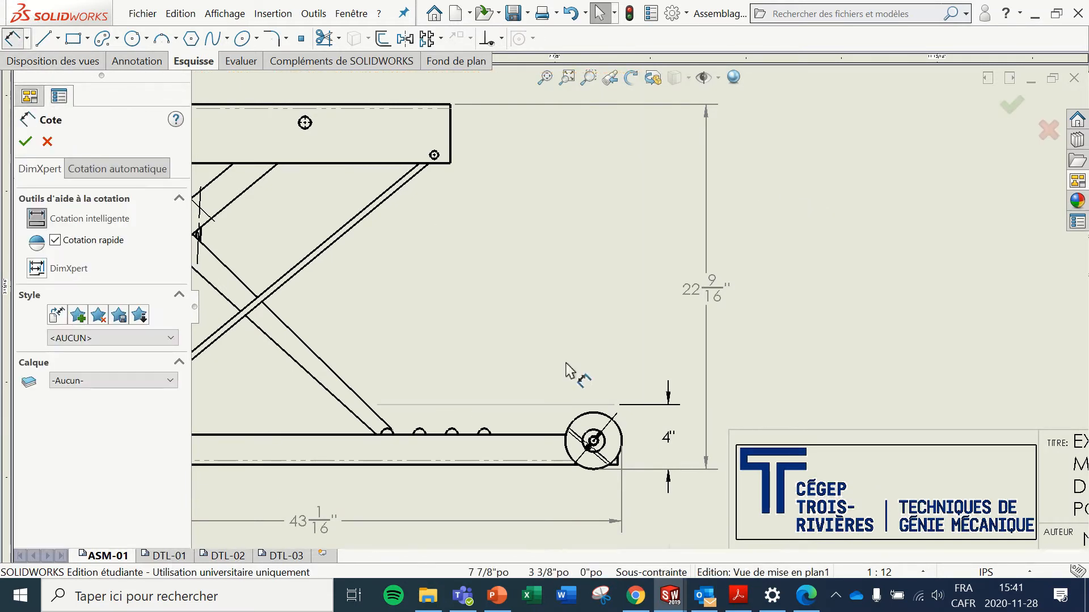
pyautogui.click(562, 405)
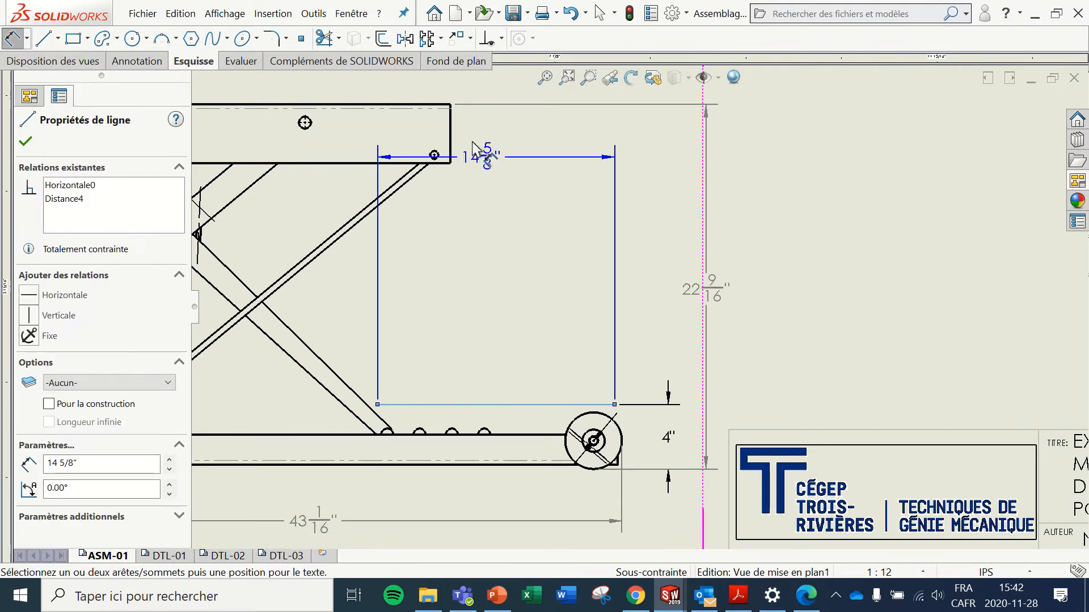
pyautogui.click(390, 104)
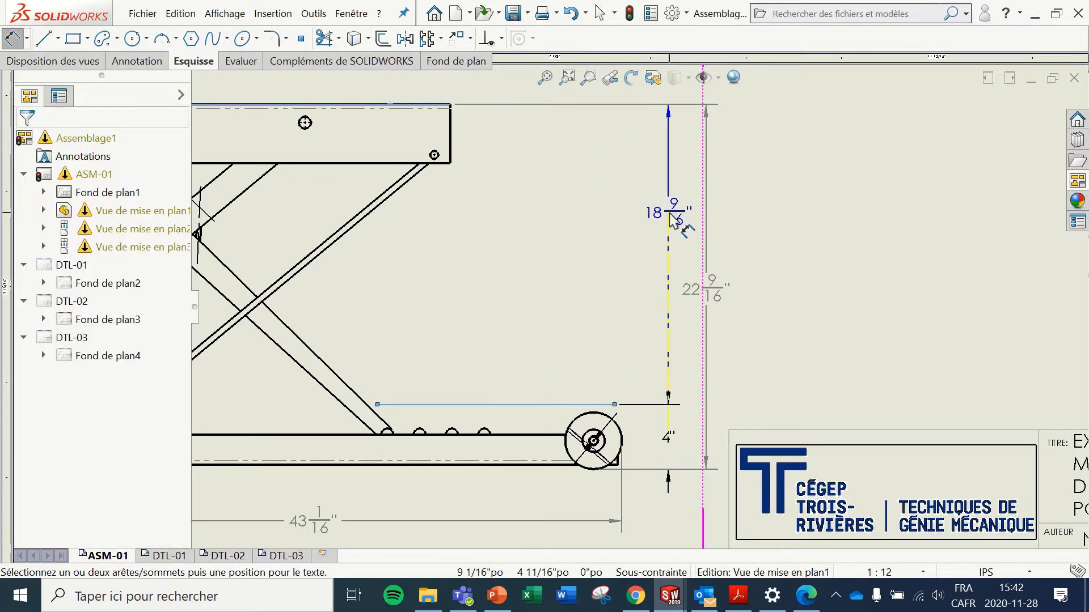
pyautogui.click(669, 214)
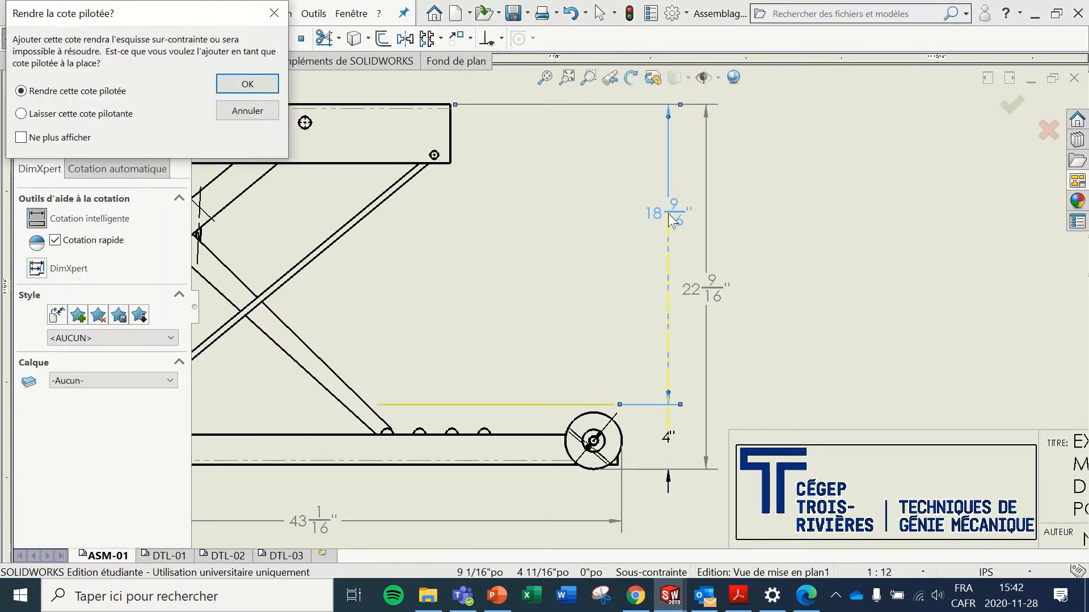
pyautogui.click(247, 83)
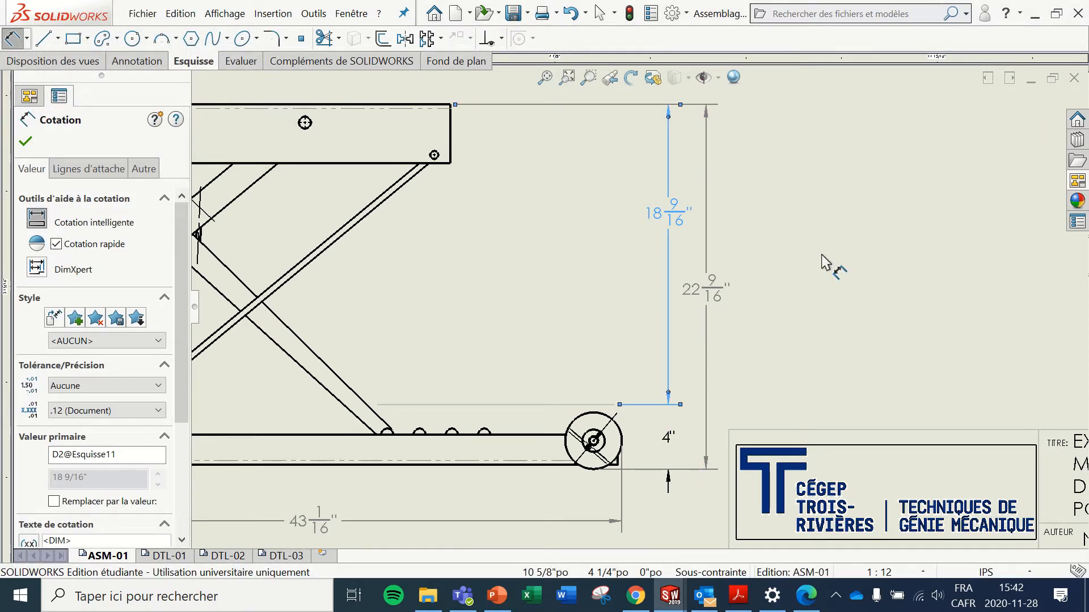
pyautogui.press('Escape')
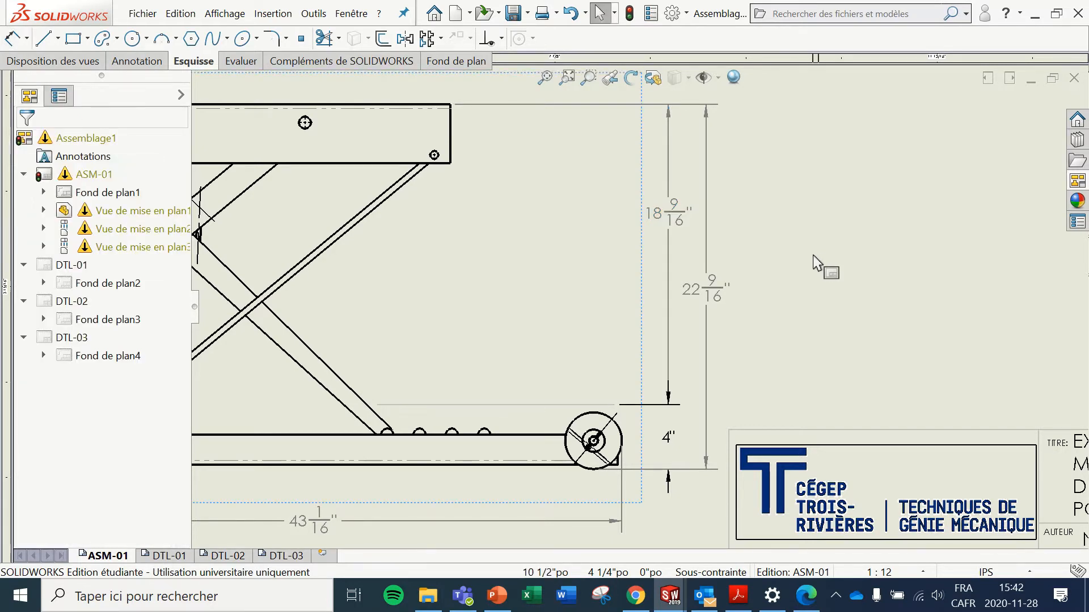
# Step: Generate automatic balloons for the side view, attaching their leaders to faces instead of edges
pyautogui.scroll(2, 778, 278)
pyautogui.scroll(4, 767, 264)
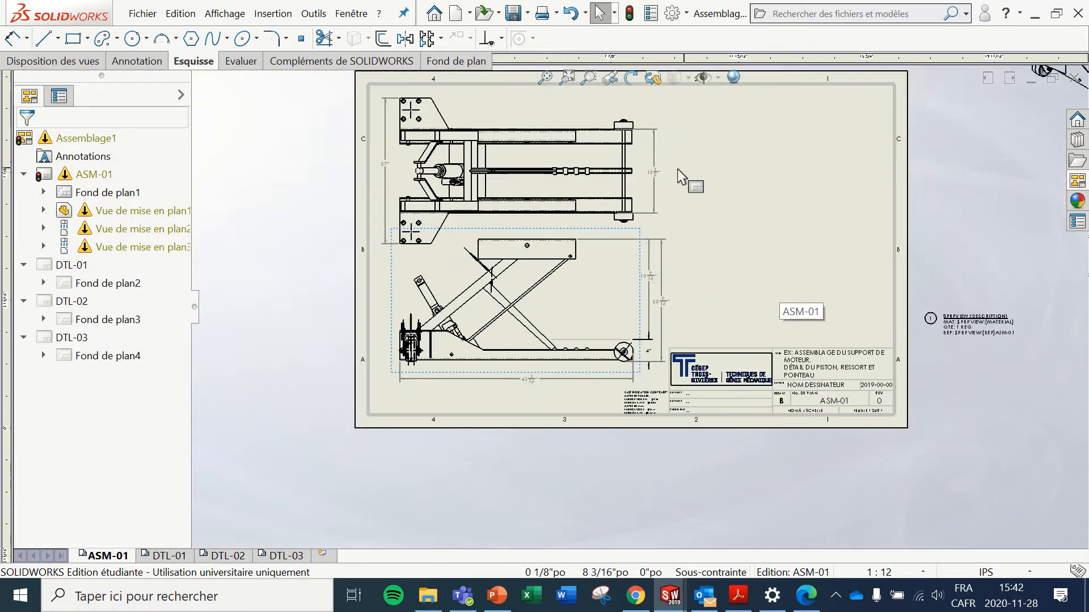
pyautogui.scroll(-2, 676, 170)
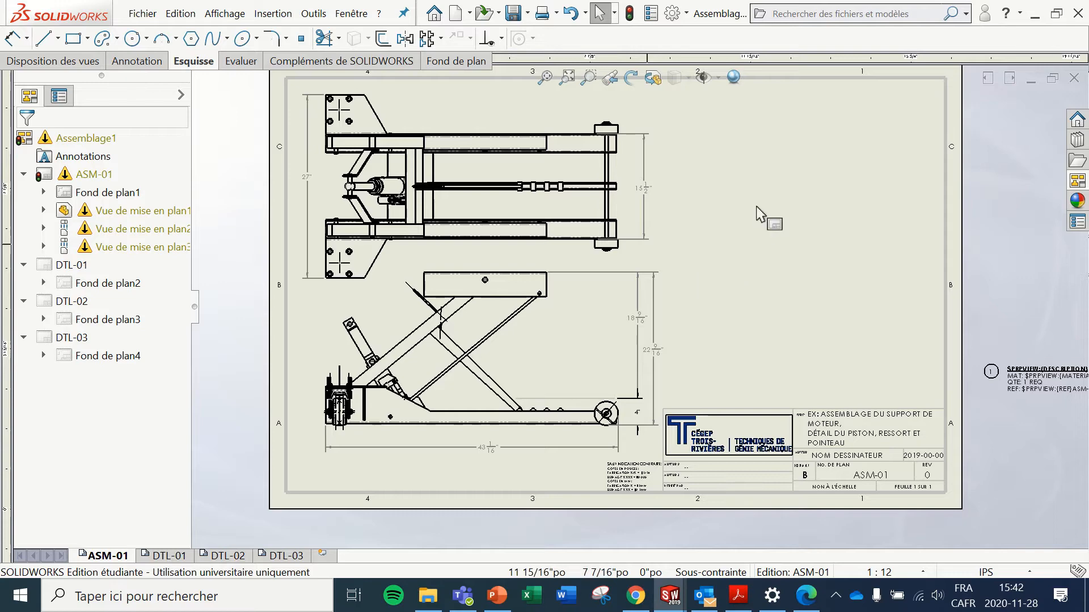
pyautogui.scroll(-1, 821, 197)
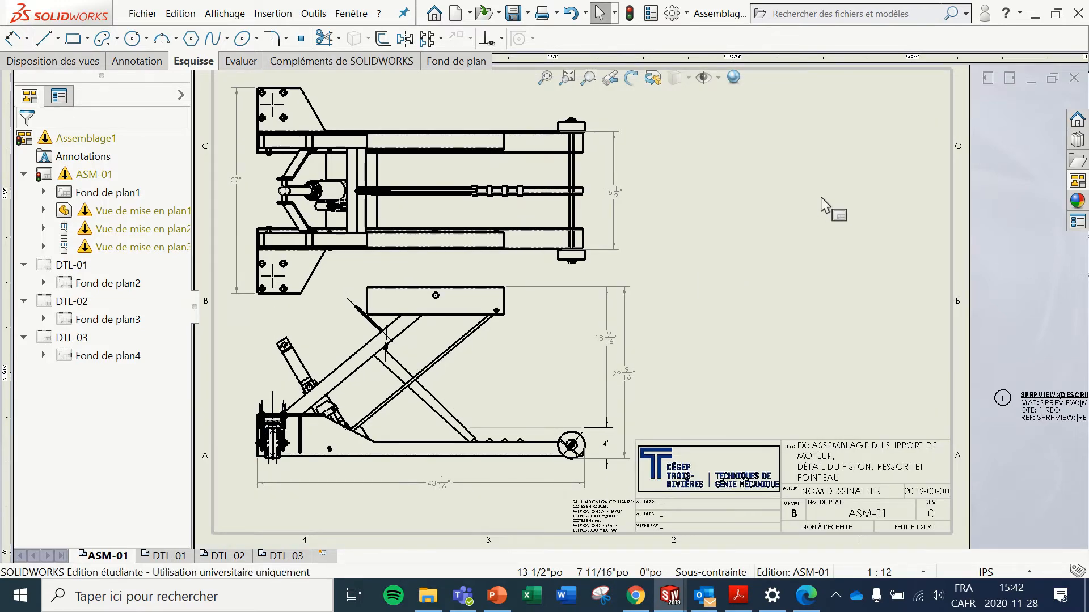
pyautogui.scroll(1, 821, 197)
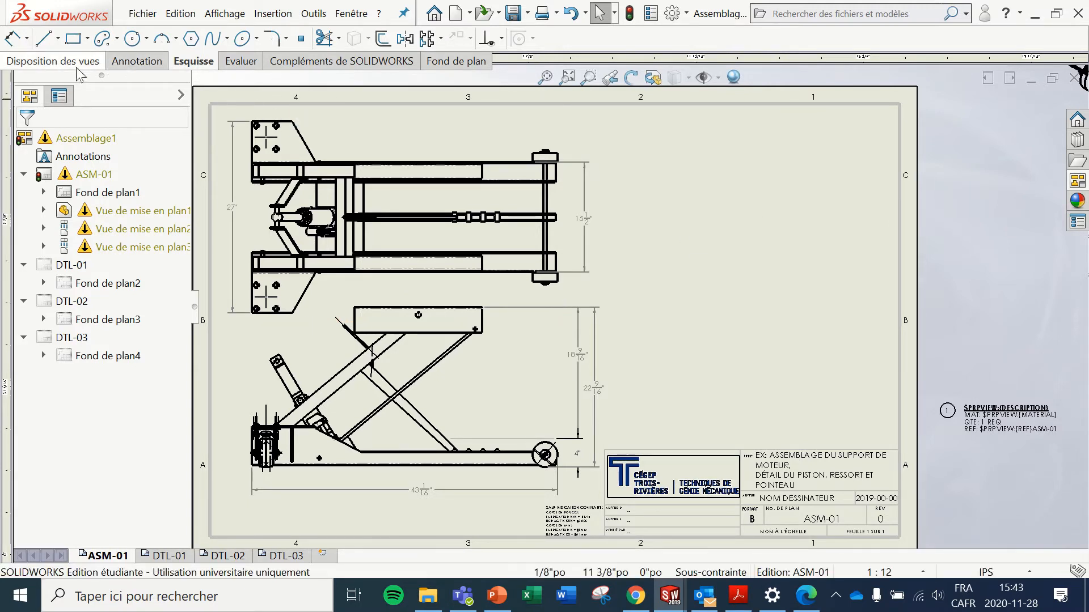
pyautogui.click(142, 62)
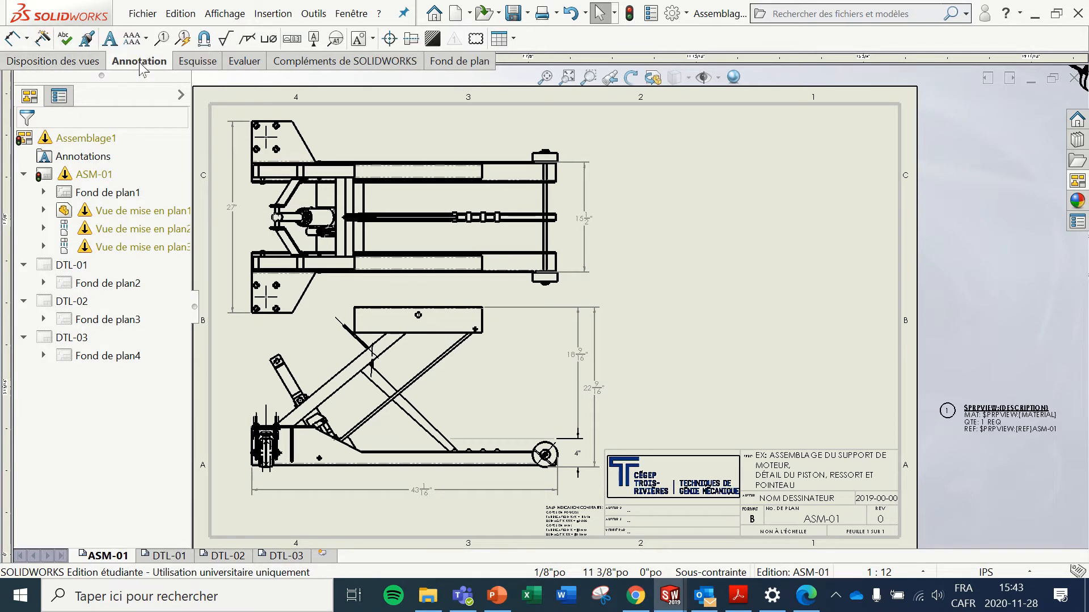
pyautogui.click(183, 39)
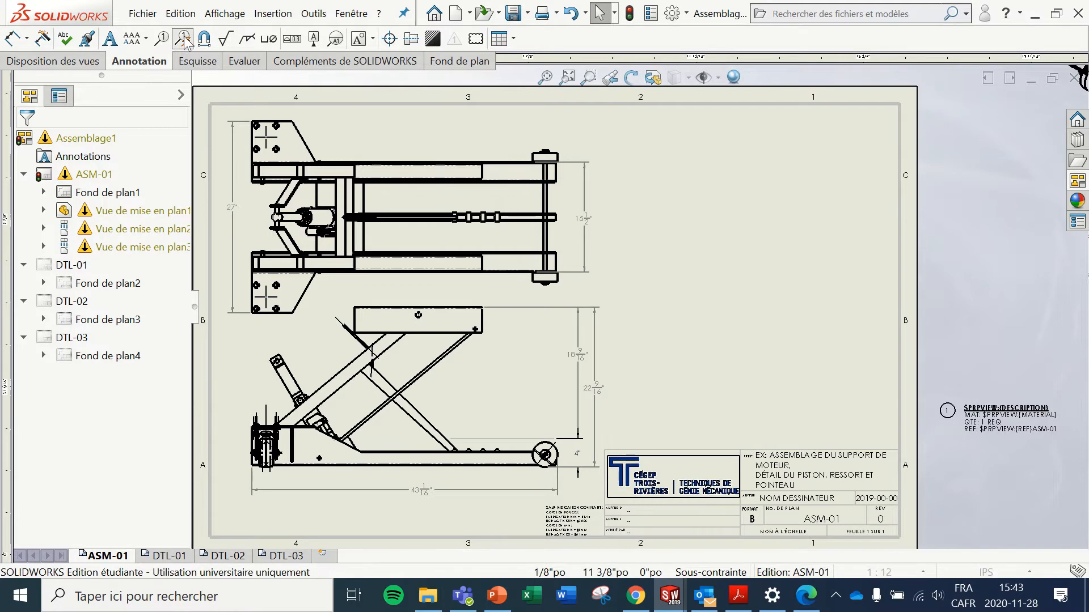
pyautogui.click(504, 379)
pyautogui.scroll(3, 505, 378)
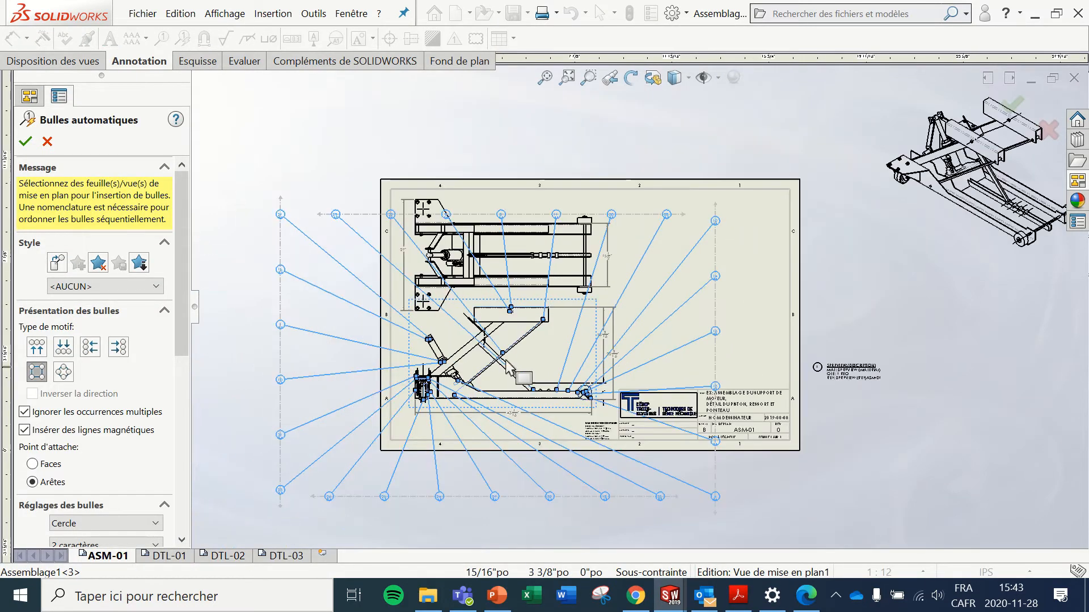
pyautogui.scroll(-1, 578, 320)
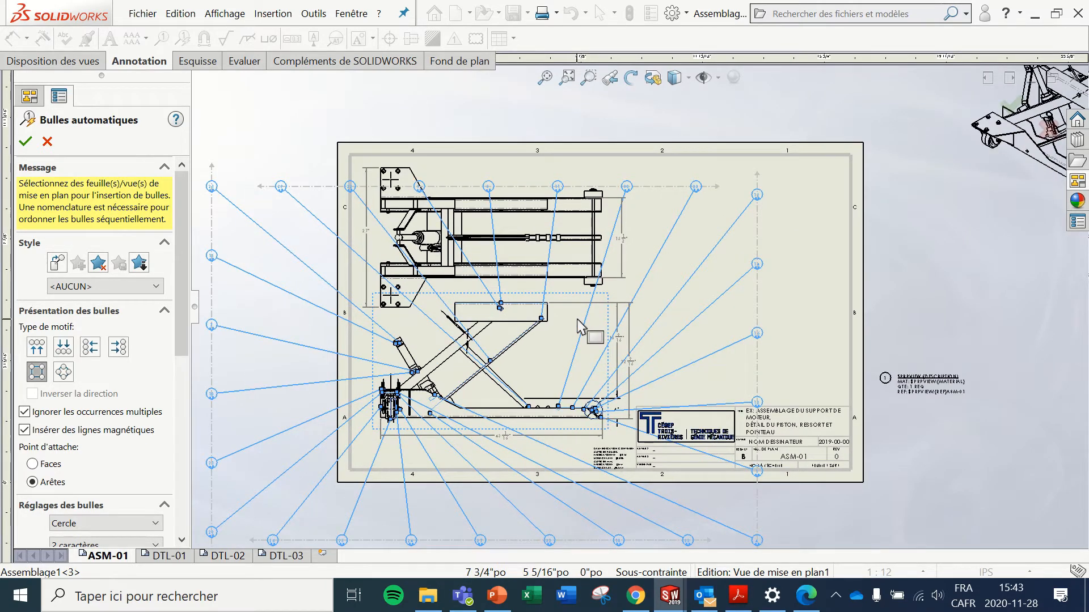
pyautogui.scroll(-2, 369, 271)
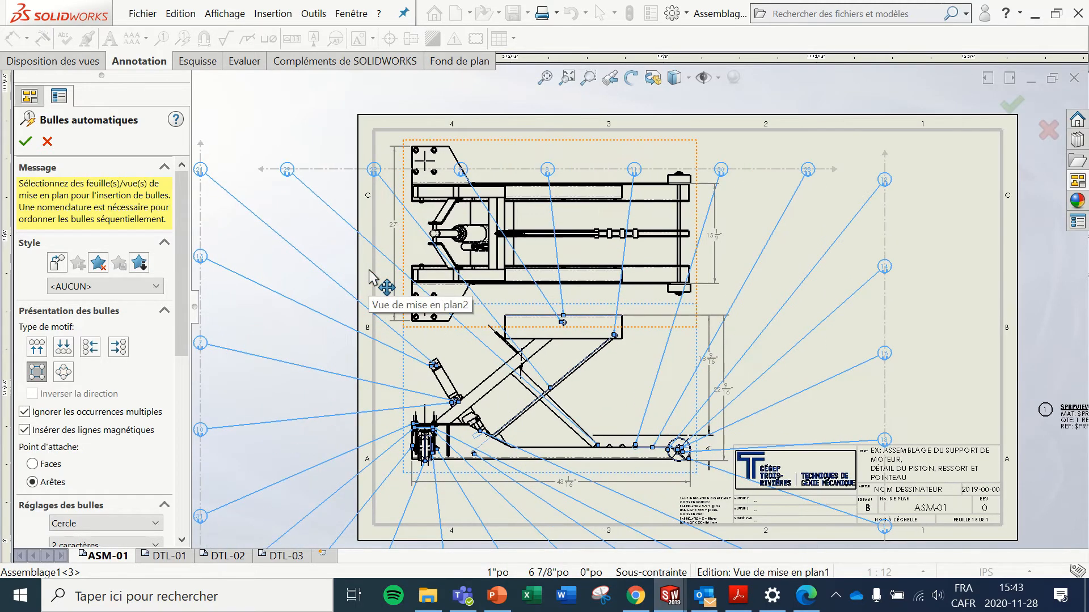
pyautogui.scroll(3, 369, 271)
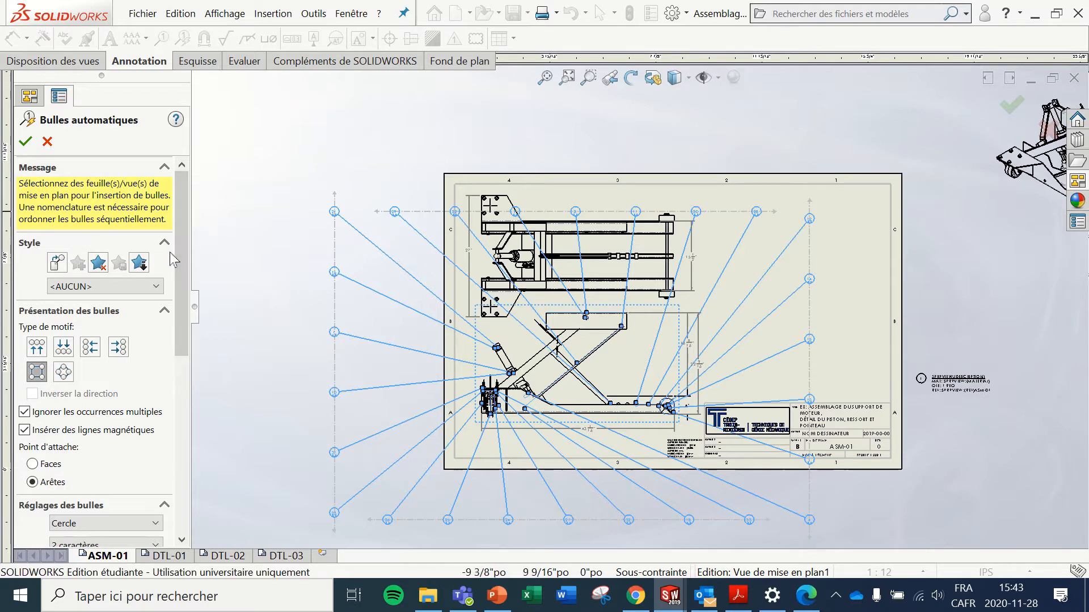
pyautogui.moveTo(179, 256); pyautogui.dragTo(175, 342)
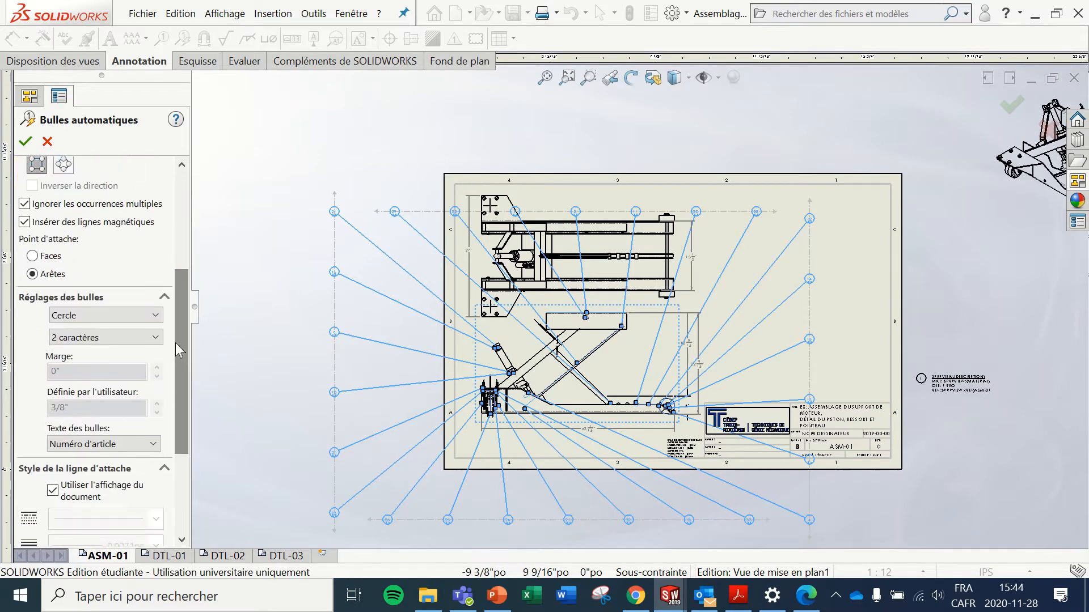
pyautogui.click(32, 256)
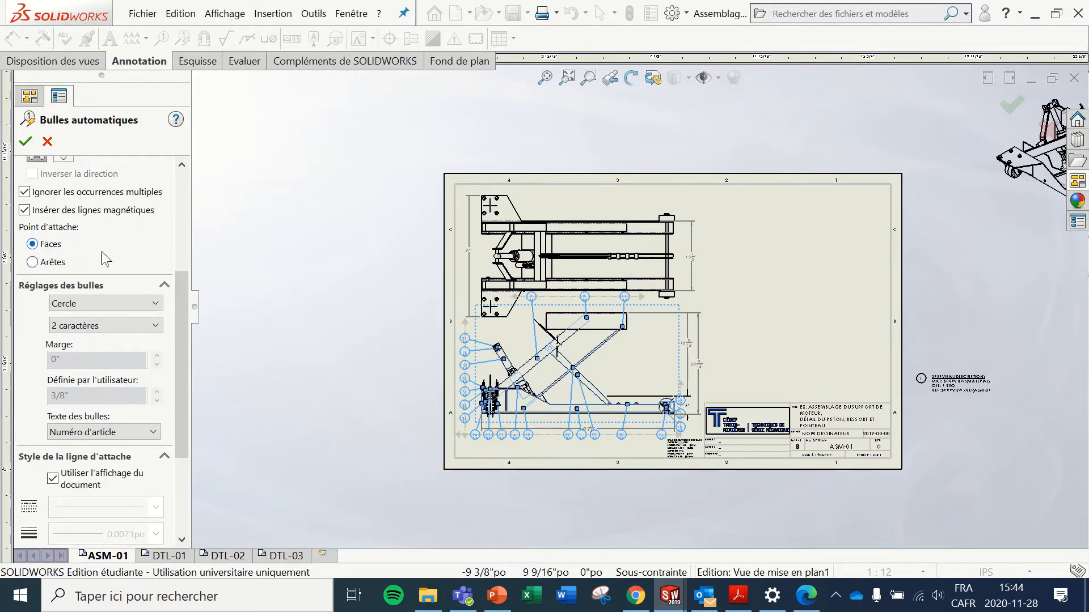
# Step: Check the balloons' attachment points and arrangement around the side view, and accept the automatic balloons
pyautogui.scroll(-5, 522, 397)
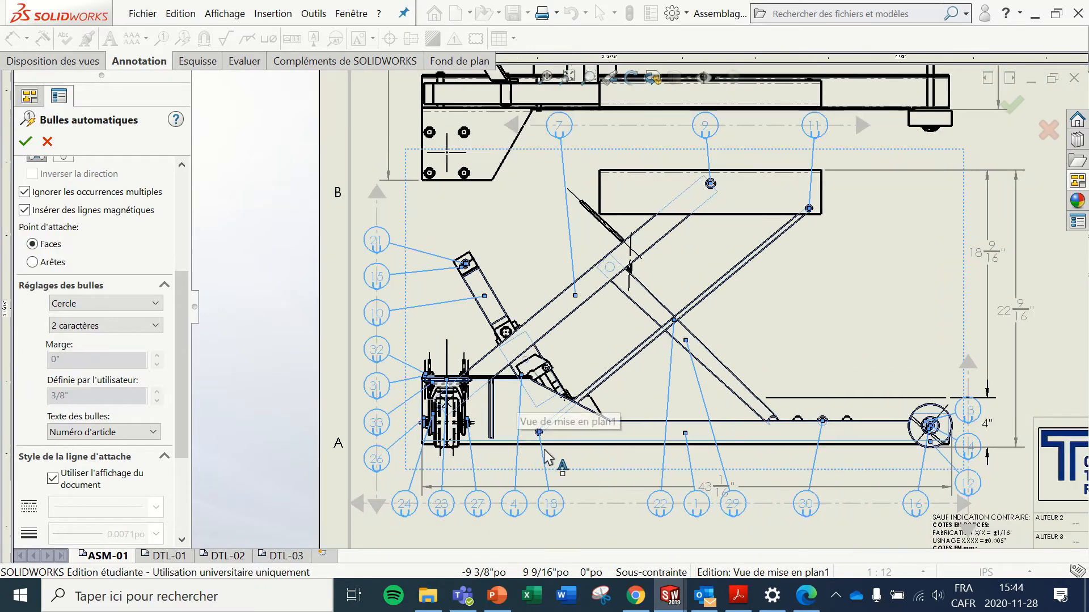
pyautogui.scroll(-5, 547, 457)
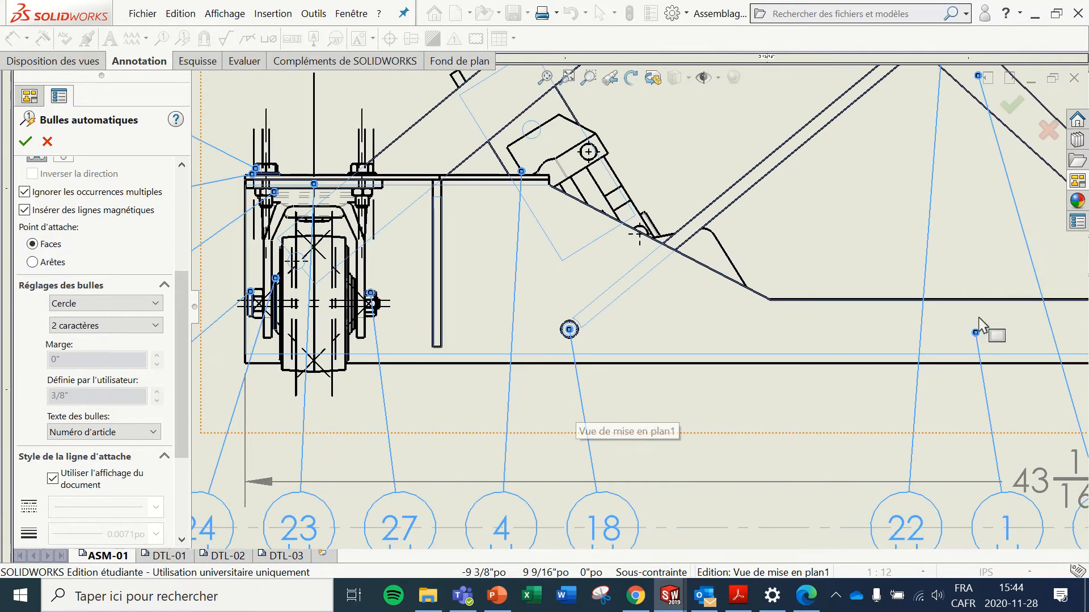
pyautogui.scroll(3, 980, 323)
pyautogui.scroll(-3, 892, 356)
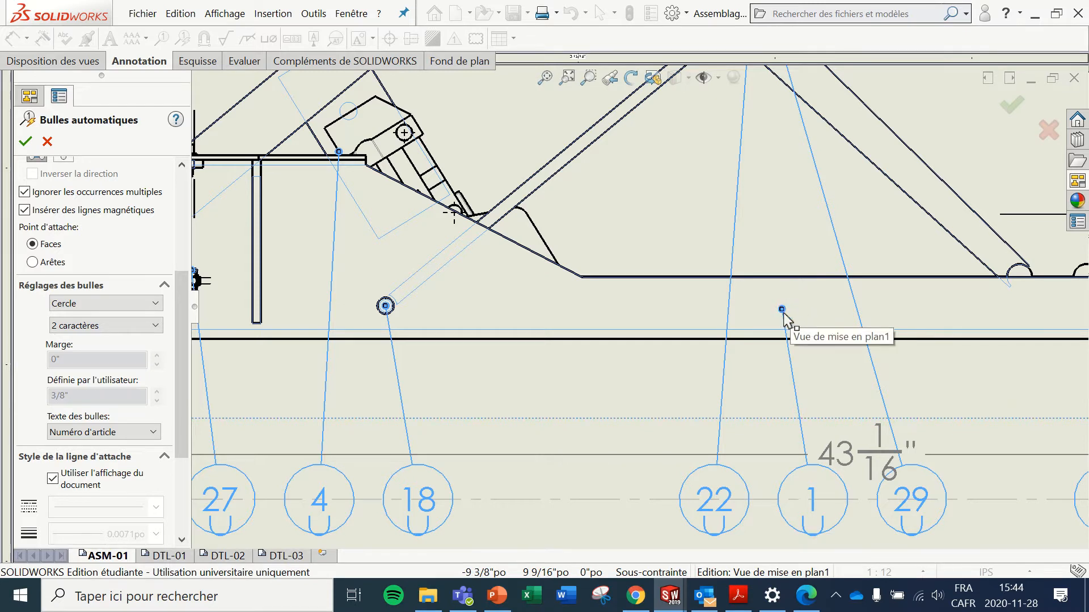
pyautogui.moveTo(783, 311); pyautogui.dragTo(786, 313)
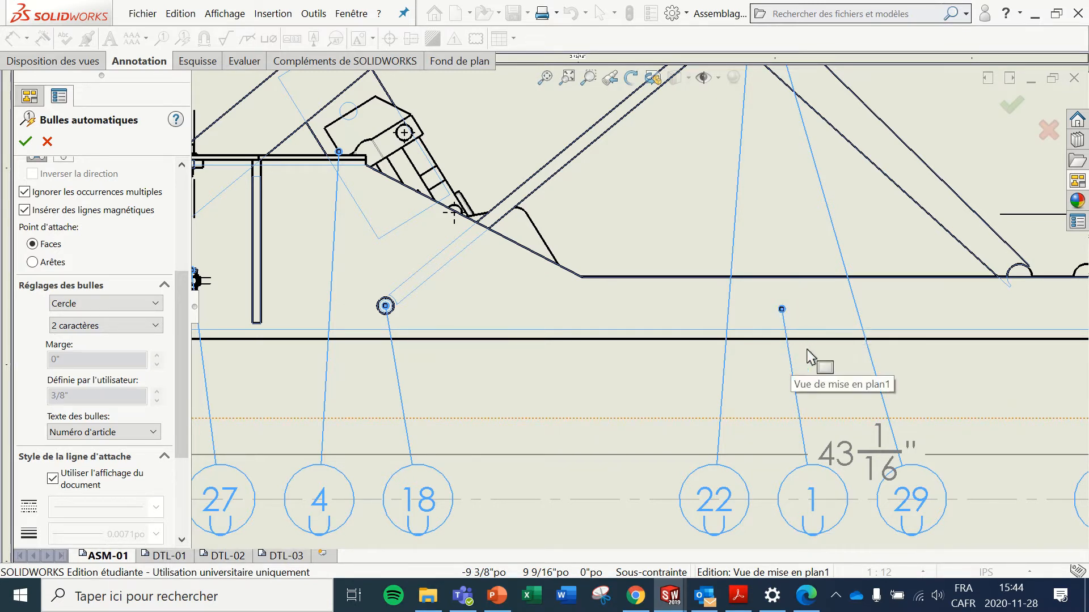
pyautogui.press('f')
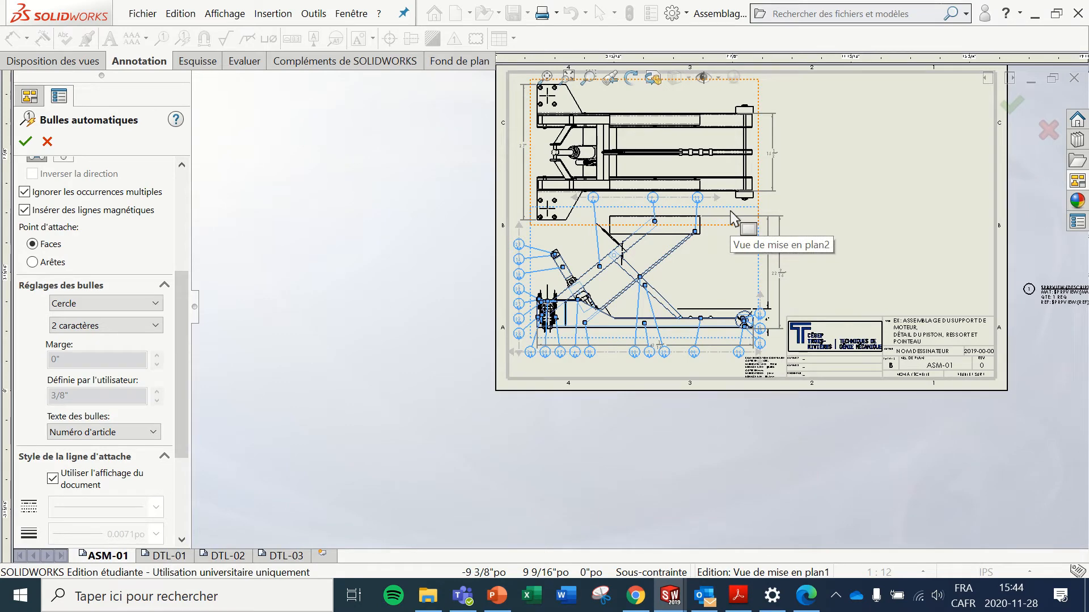
pyautogui.scroll(2, 678, 159)
pyautogui.scroll(-2, 674, 171)
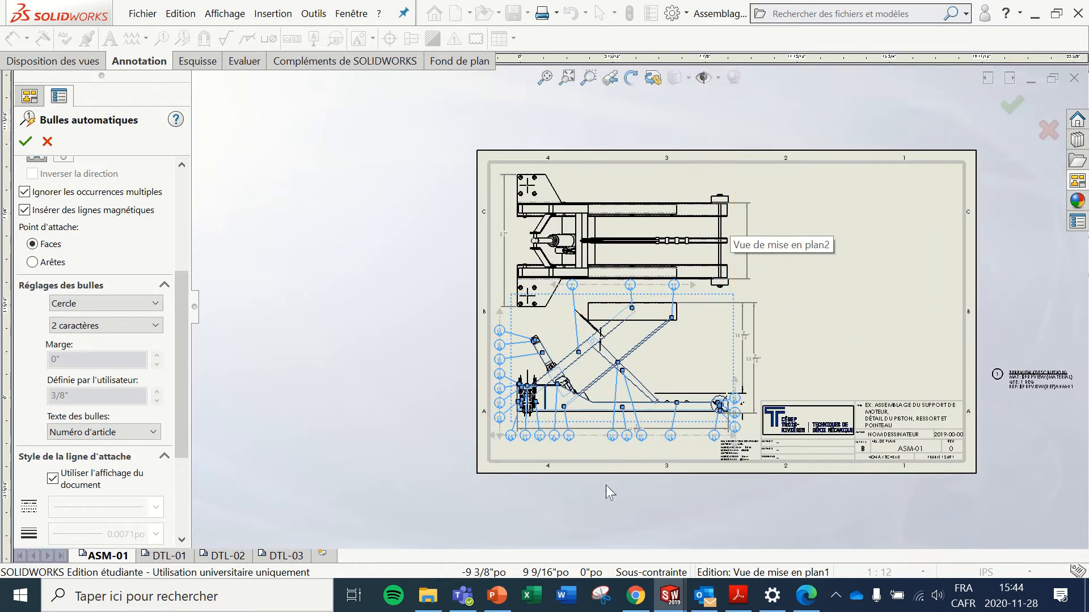
pyautogui.scroll(-2, 634, 409)
pyautogui.scroll(-2, 633, 400)
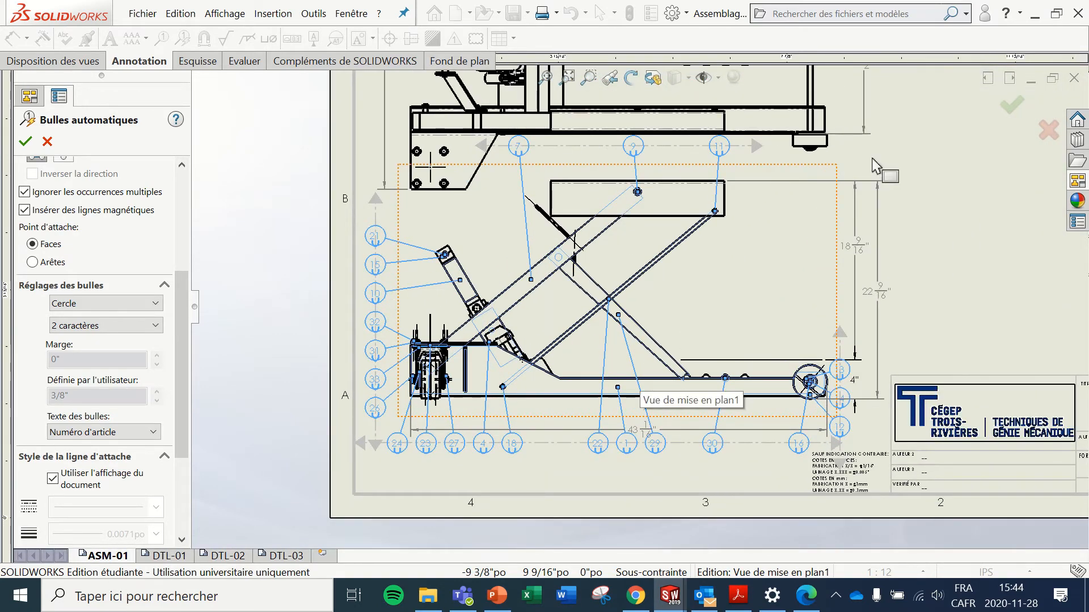
pyautogui.click(1013, 107)
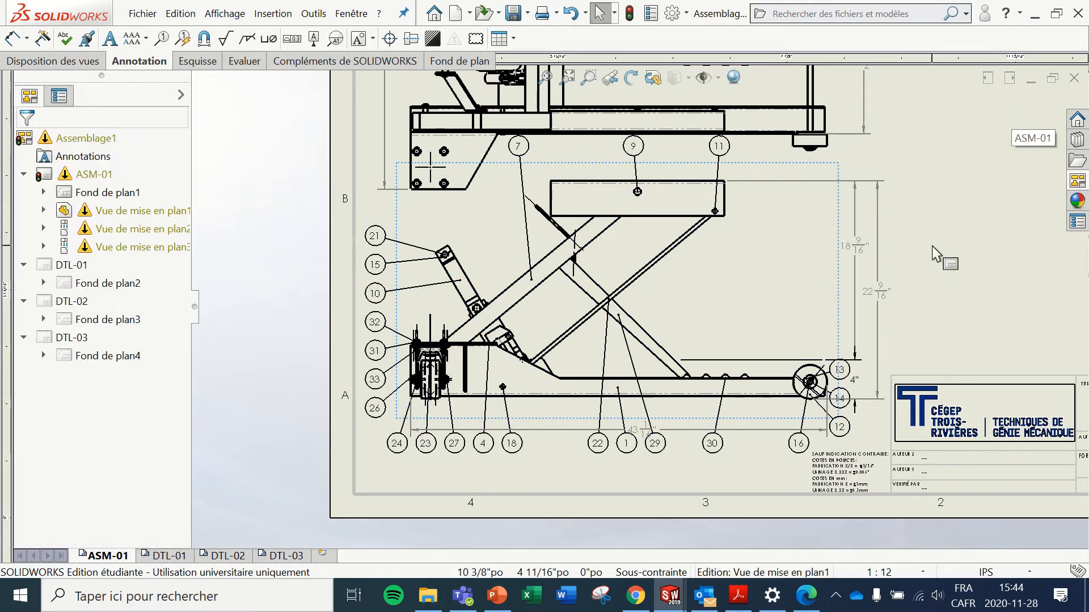
# Step: Insert a top-level-only bill of materials for the side view using the BOM_TGM template, with its corner at the sheet border's upper-right corner
pyautogui.scroll(3, 936, 256)
pyautogui.scroll(-3, 851, 259)
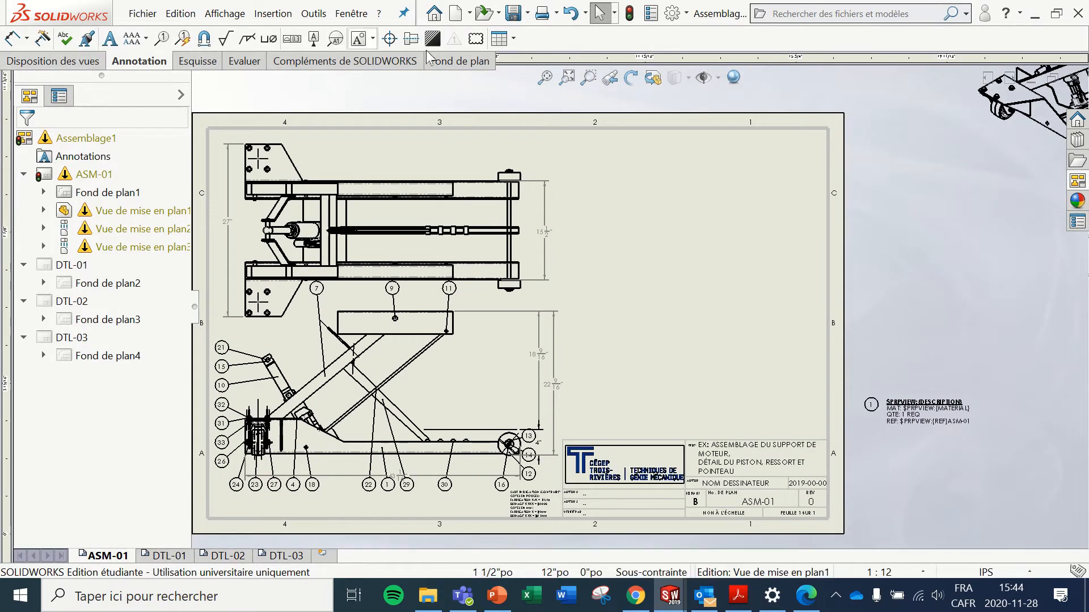
pyautogui.click(513, 38)
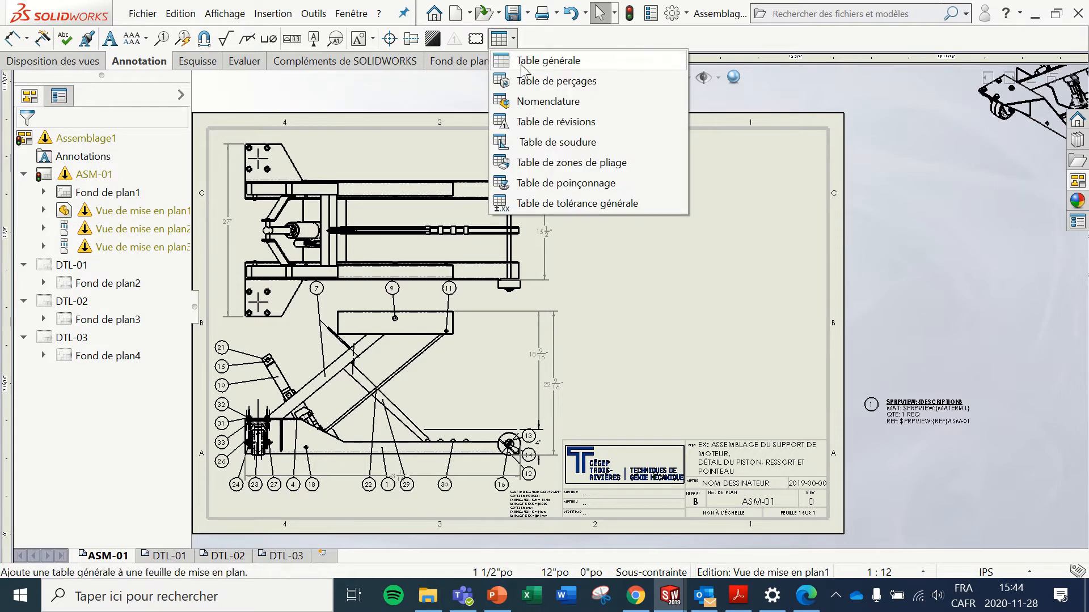
pyautogui.click(530, 102)
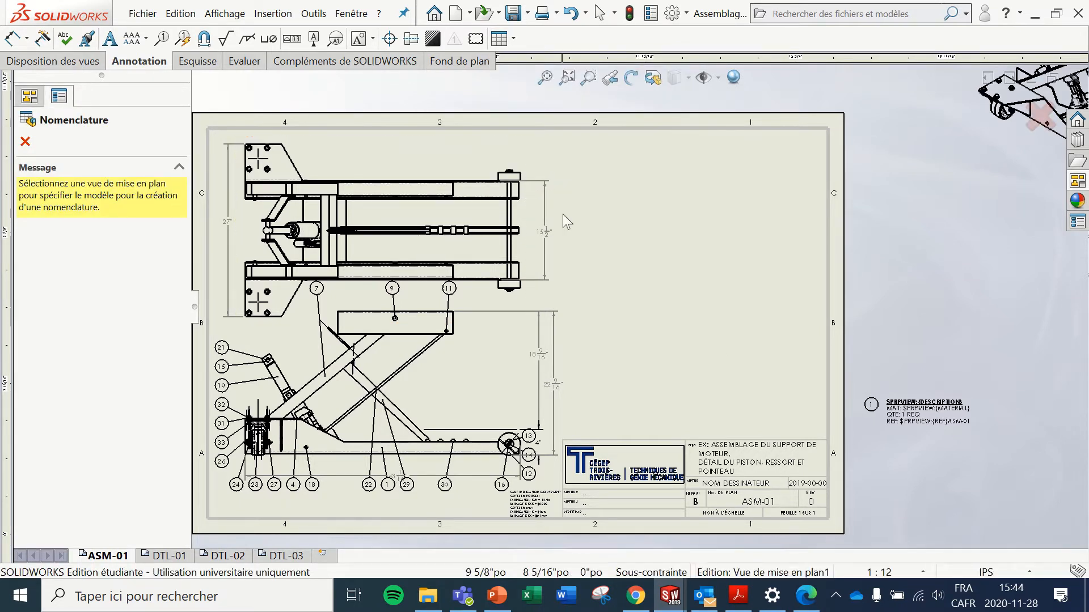
pyautogui.click(474, 377)
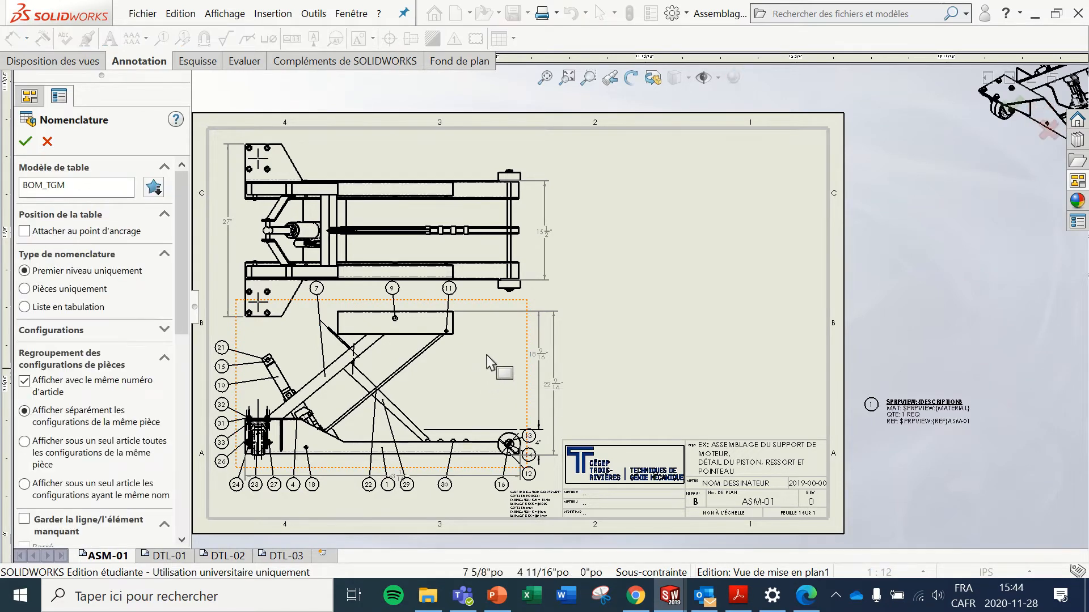
pyautogui.click(26, 143)
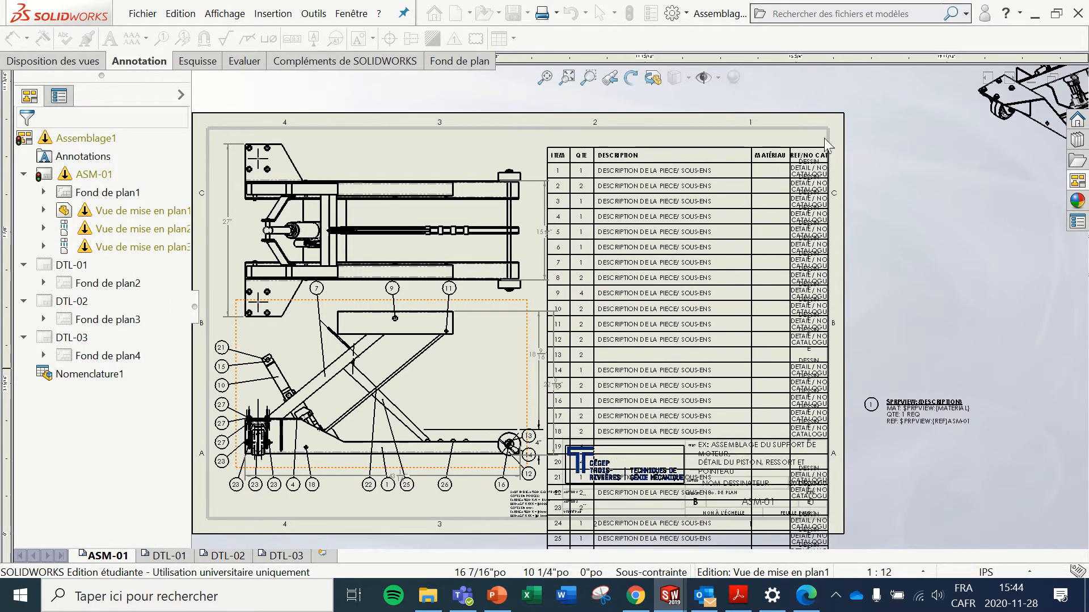
pyautogui.click(829, 138)
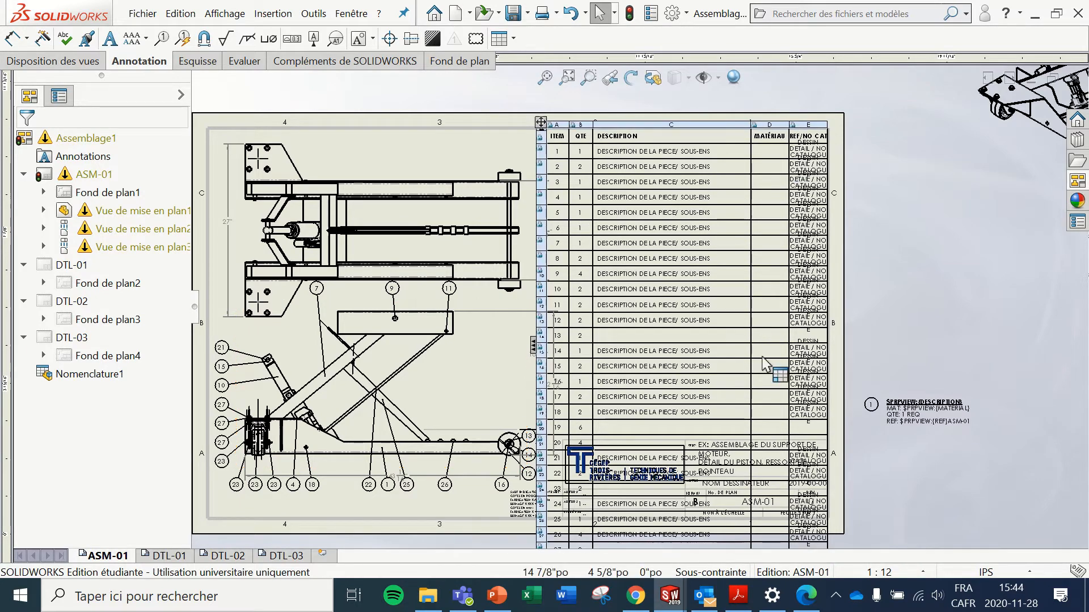
# Step: Move the bill of materials upward past the sheet's upper edge to uncover more of the title block, and rebuild the drawing
pyautogui.scroll(2, 753, 367)
pyautogui.scroll(-2, 754, 367)
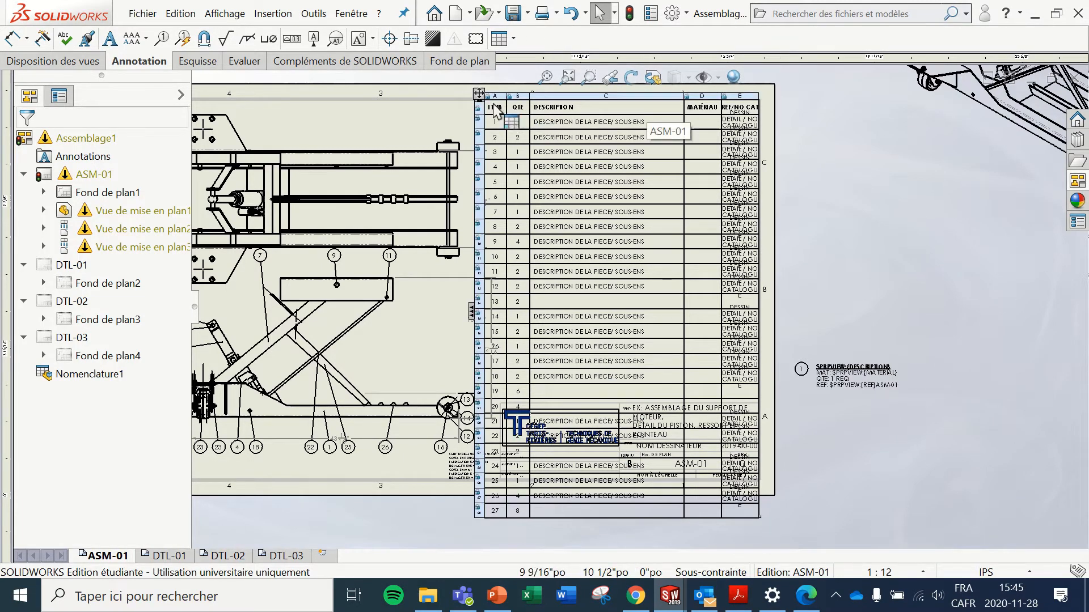
pyautogui.moveTo(479, 94); pyautogui.dragTo(542, 68)
pyautogui.press('f')
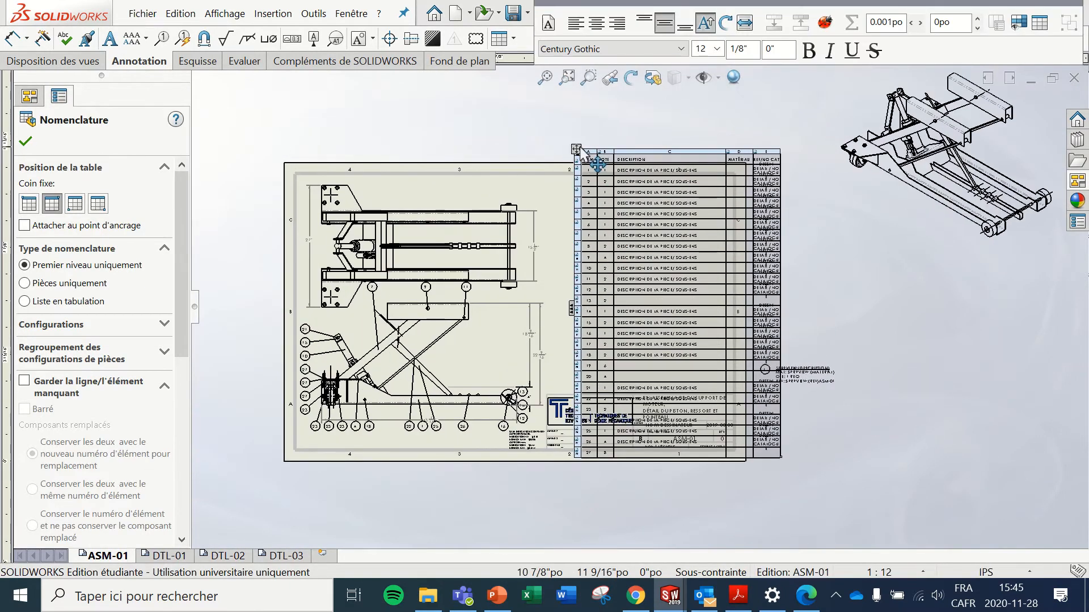
pyautogui.moveTo(575, 149); pyautogui.dragTo(566, 103)
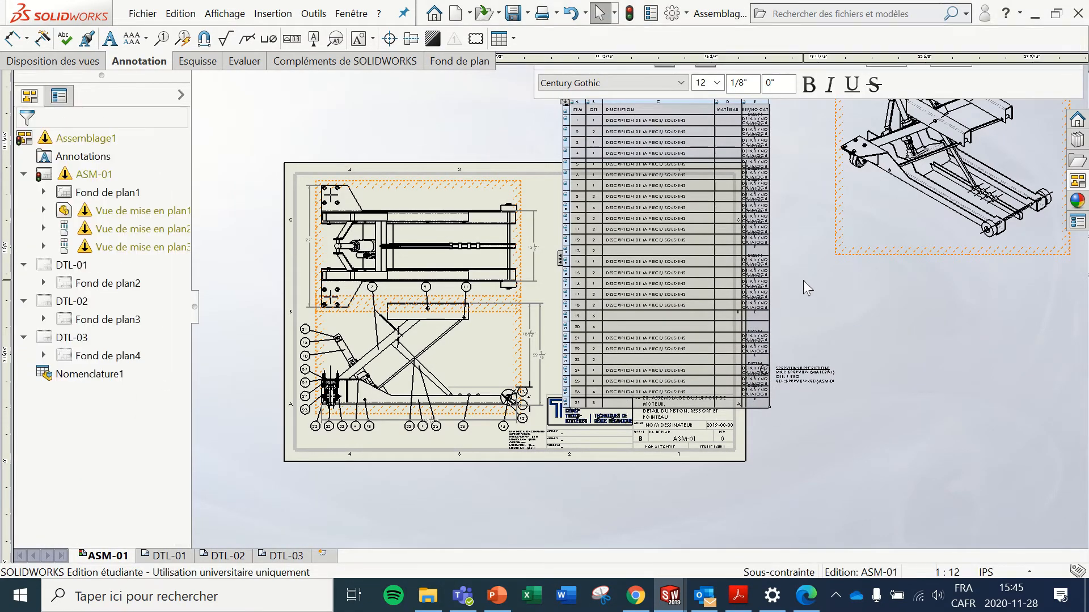
pyautogui.scroll(-2, 669, 262)
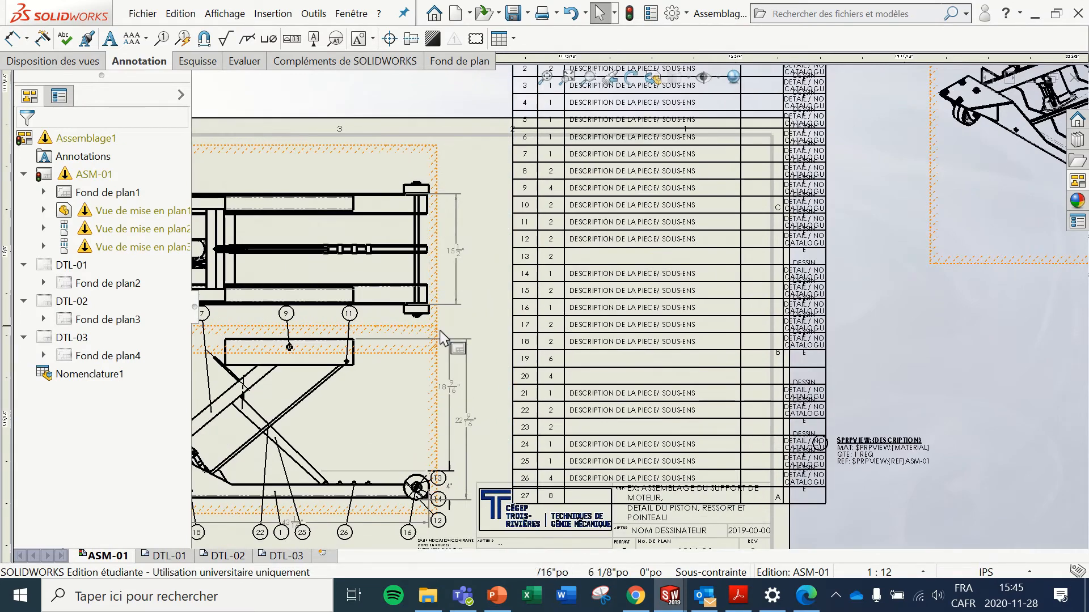
pyautogui.scroll(2, 438, 335)
pyautogui.scroll(-1, 438, 336)
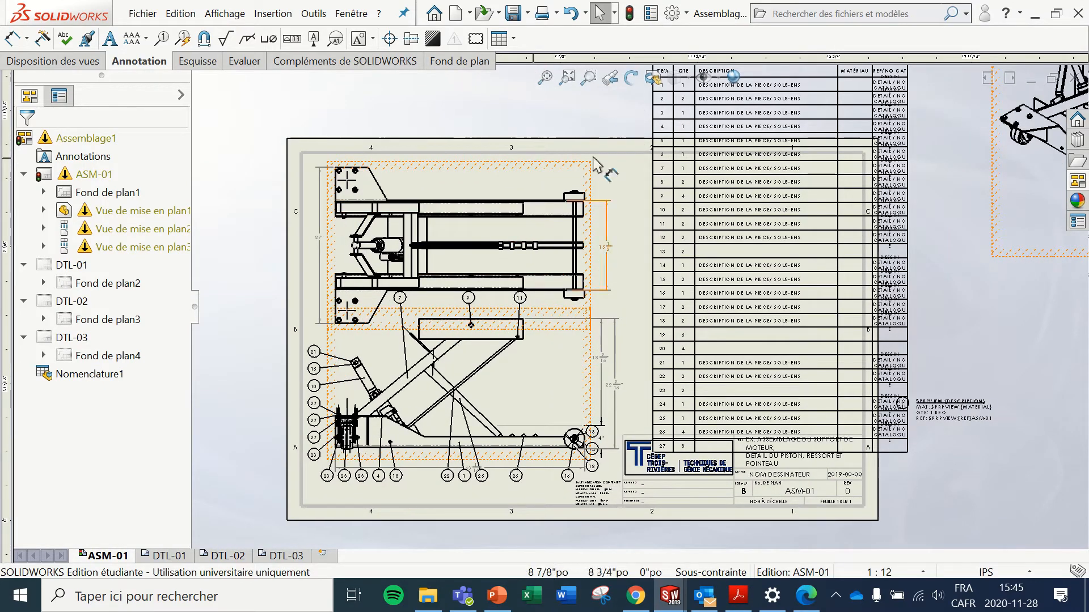
pyautogui.click(629, 13)
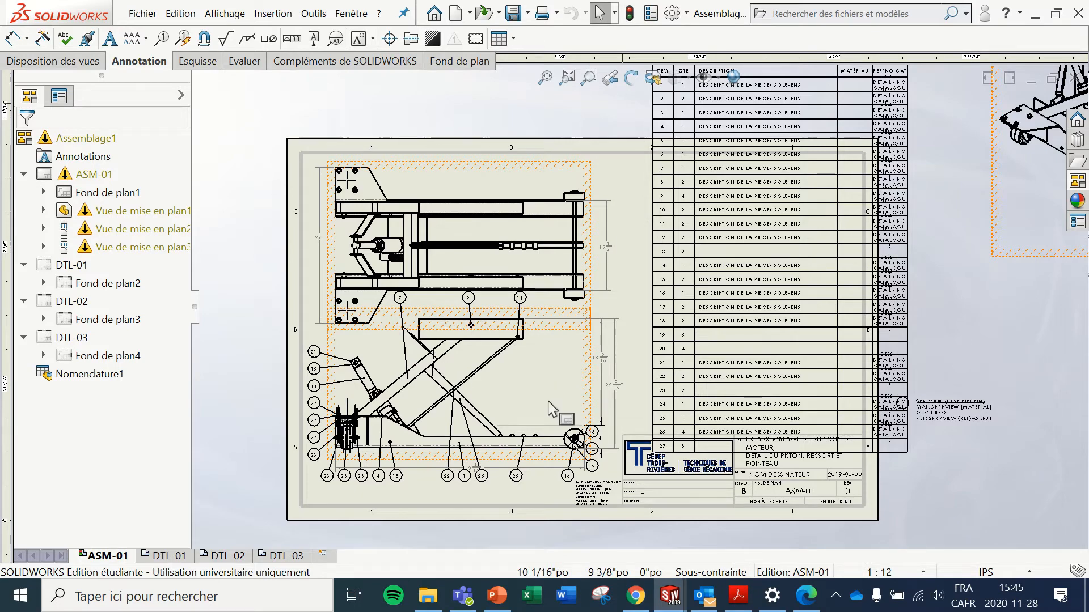
# Step: Examine the side view's balloon numbers against the item rows of the bill of materials
pyautogui.scroll(-1, 460, 378)
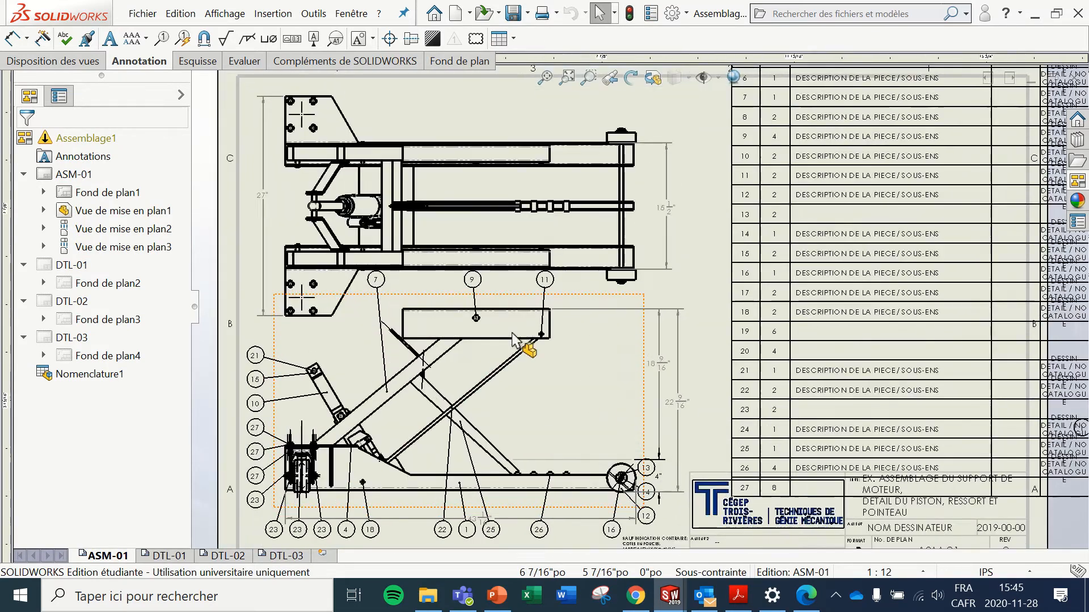
pyautogui.scroll(-1, 434, 414)
pyautogui.scroll(3, 420, 425)
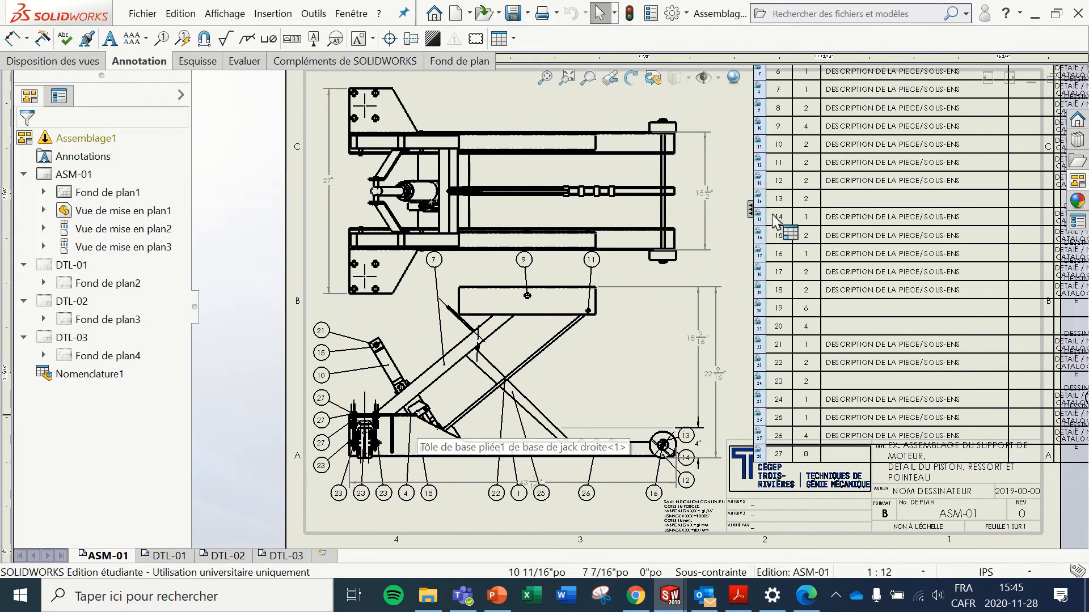
pyautogui.scroll(-2, 774, 224)
pyautogui.scroll(-1, 773, 216)
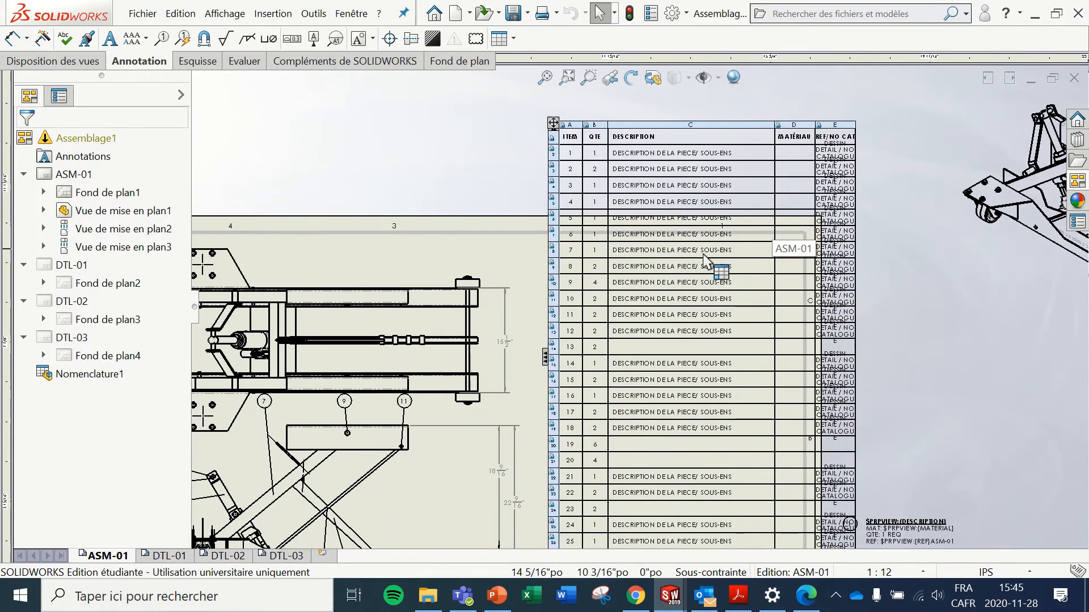
pyautogui.scroll(-1, 597, 299)
pyautogui.scroll(1, 598, 299)
pyautogui.scroll(1, 589, 305)
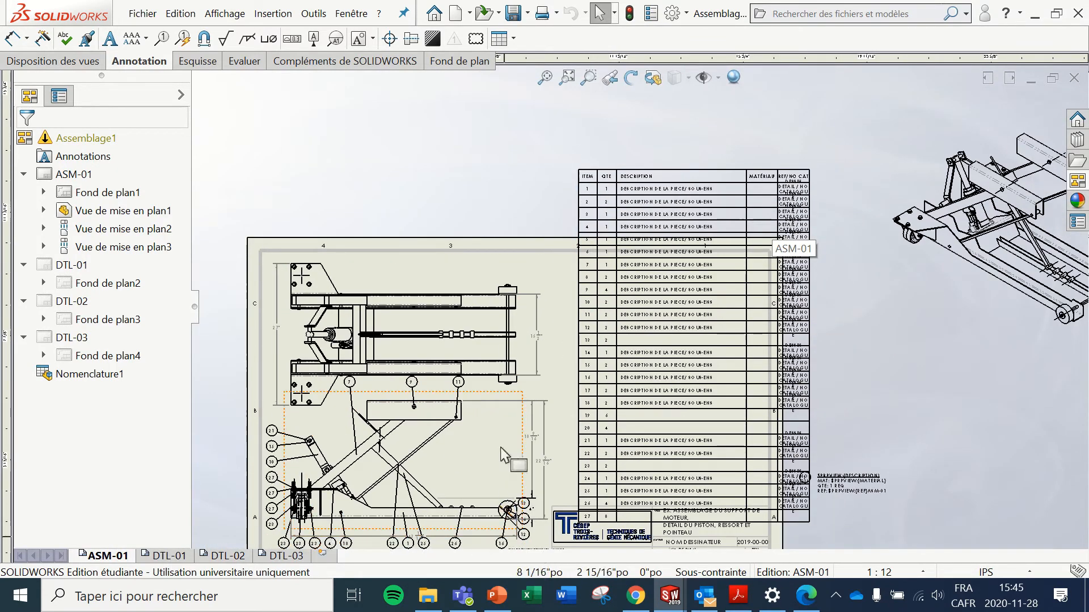
pyautogui.scroll(-1, 532, 241)
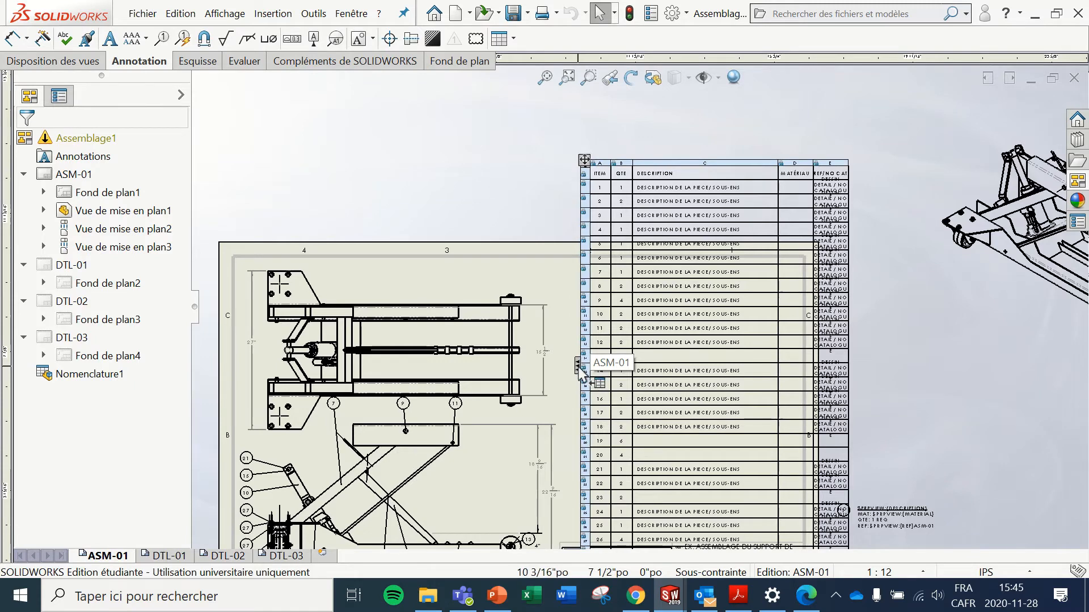
# Step: Expand the bill of materials to show its assembly structure column with the component icons beside the item numbers
pyautogui.click(579, 369)
pyautogui.scroll(-2, 542, 368)
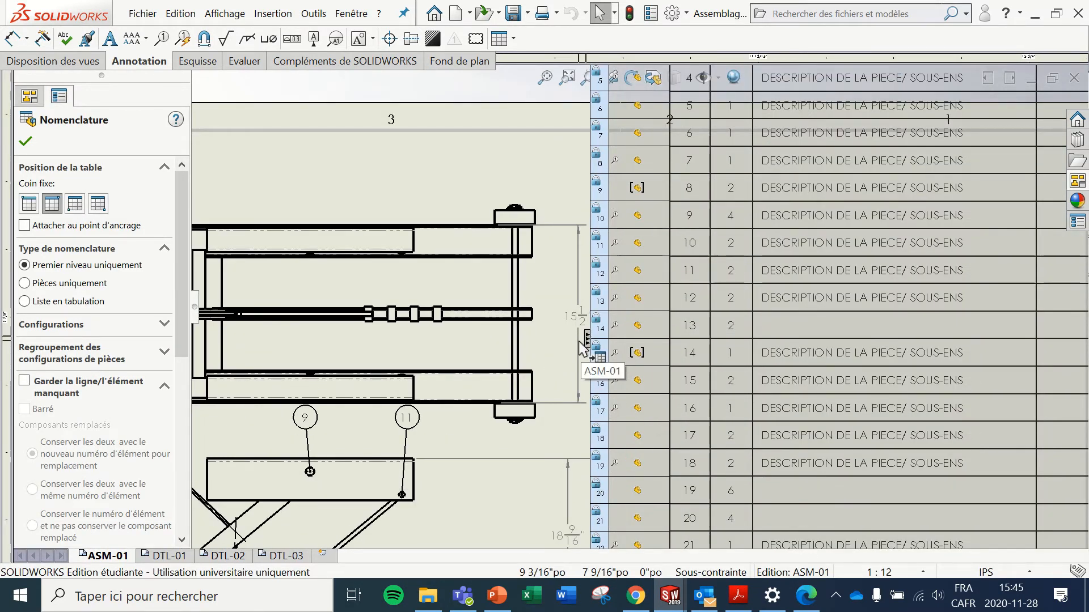
pyautogui.scroll(4, 579, 346)
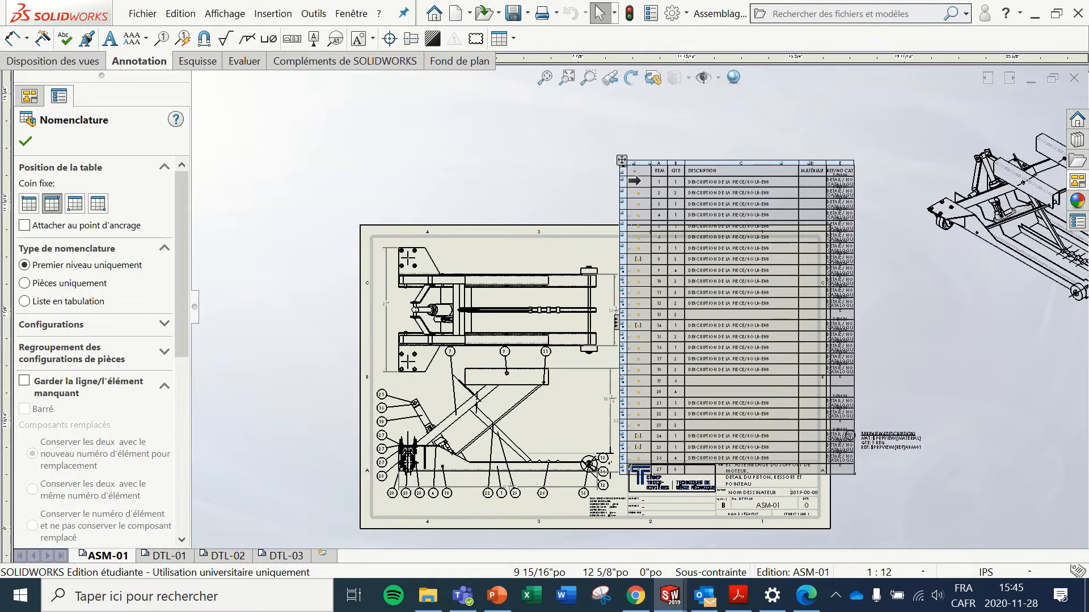
pyautogui.moveTo(631, 204)
# Step: Try the parts-only and indented list types for the bill of materials, and return to the top-level-only type
pyautogui.click(25, 283)
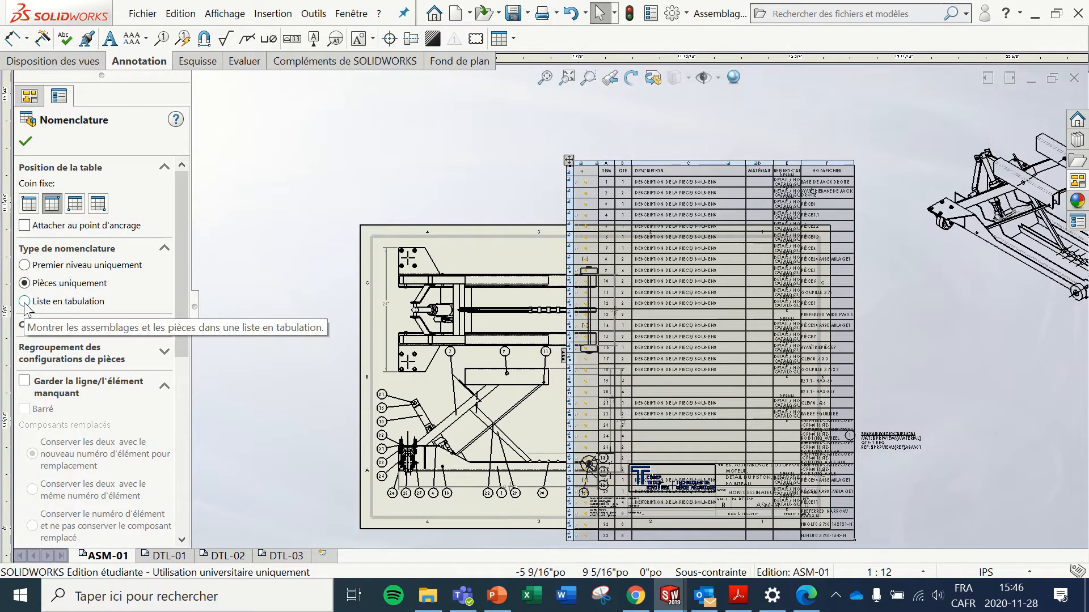
pyautogui.click(25, 302)
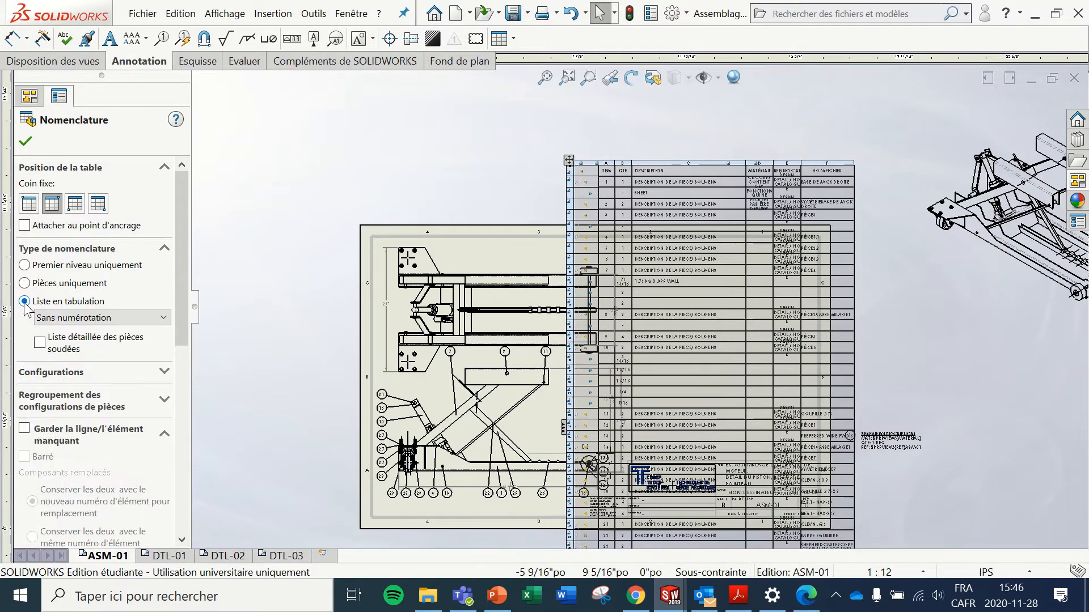
pyautogui.click(35, 267)
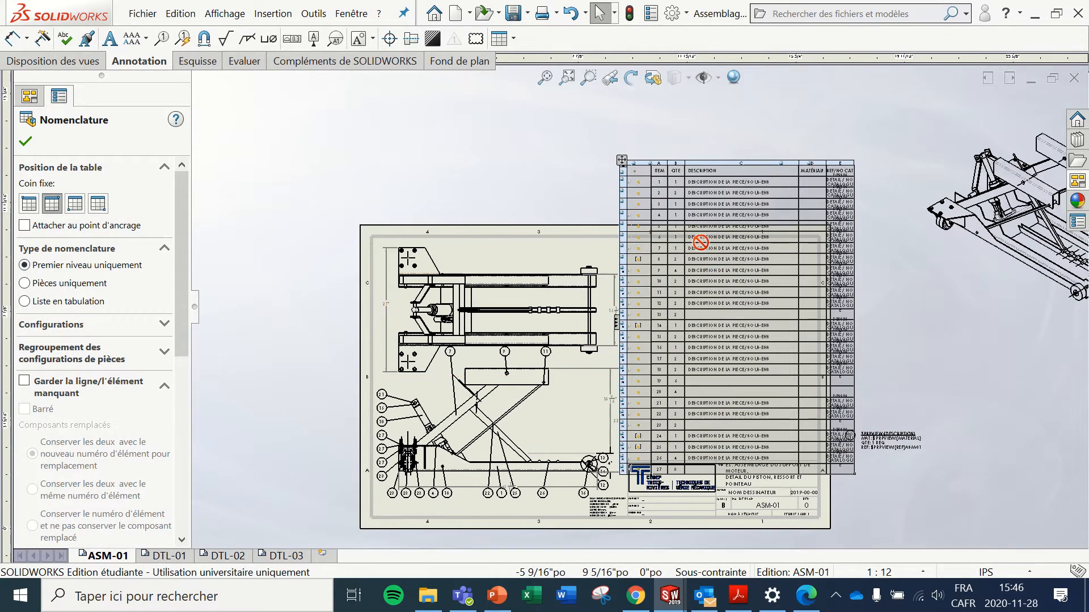
# Step: Move the item 4 row of the bill of materials down to the item 17 position
pyautogui.scroll(-3, 702, 256)
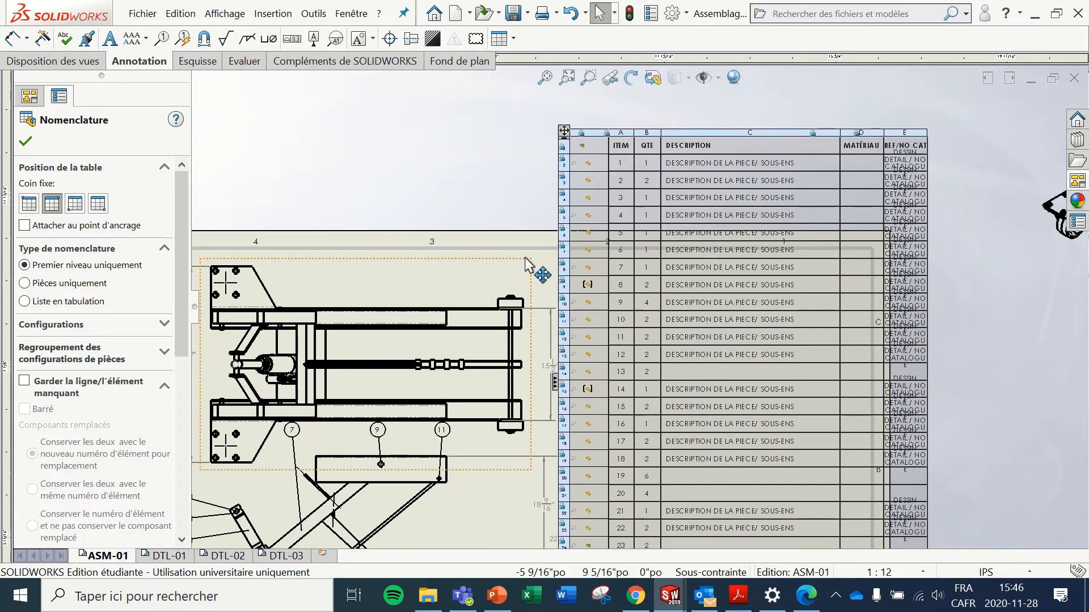
pyautogui.scroll(-2, 663, 144)
pyautogui.scroll(3, 380, 260)
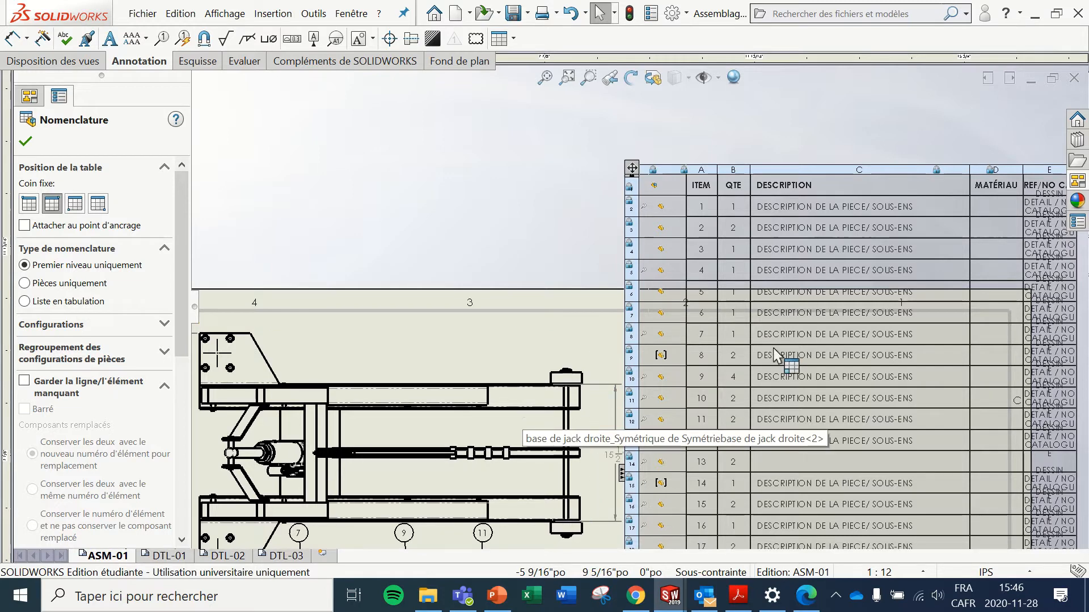
pyautogui.scroll(3, 777, 355)
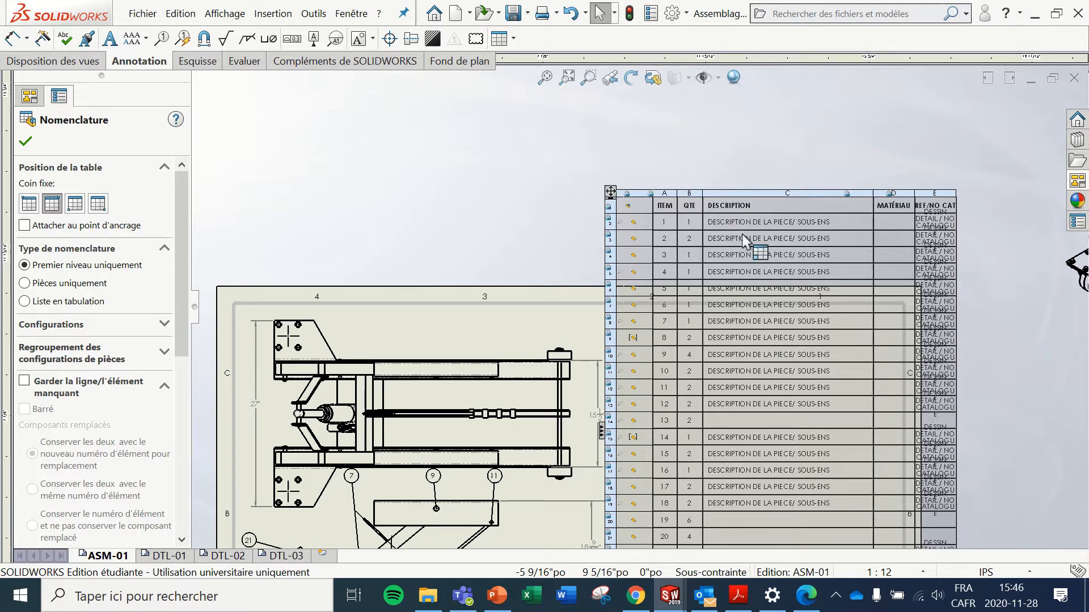
pyautogui.moveTo(628, 225)
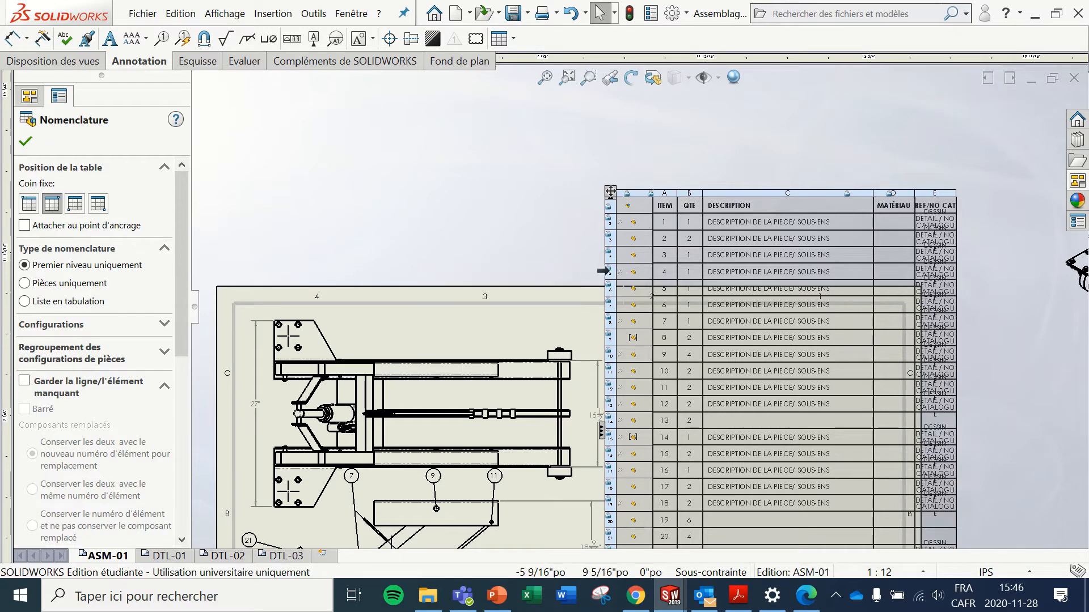
pyautogui.scroll(3, 603, 271)
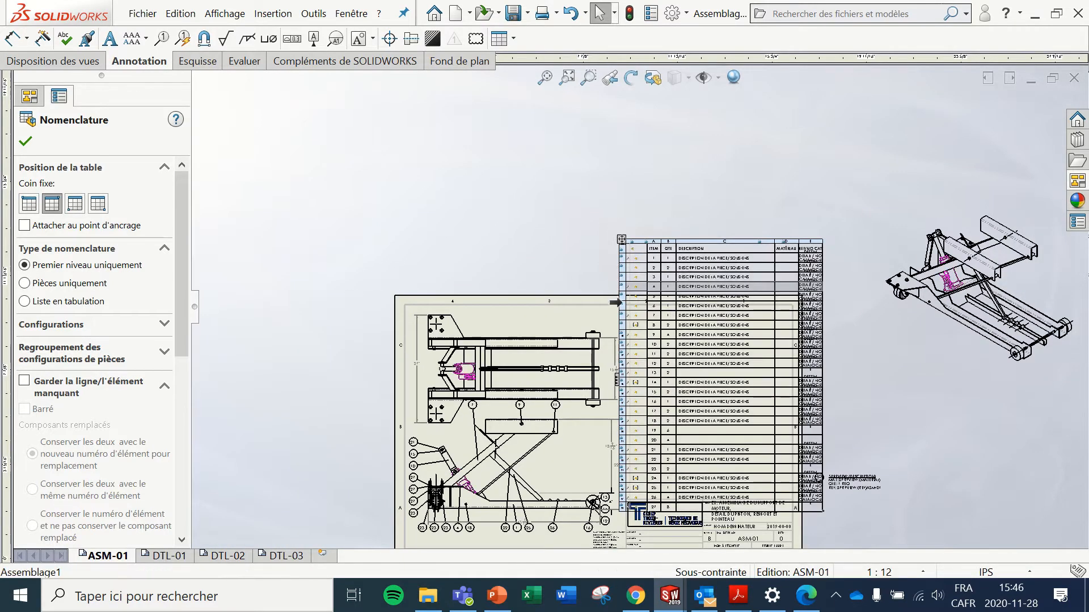
pyautogui.moveTo(612, 393); pyautogui.dragTo(613, 414)
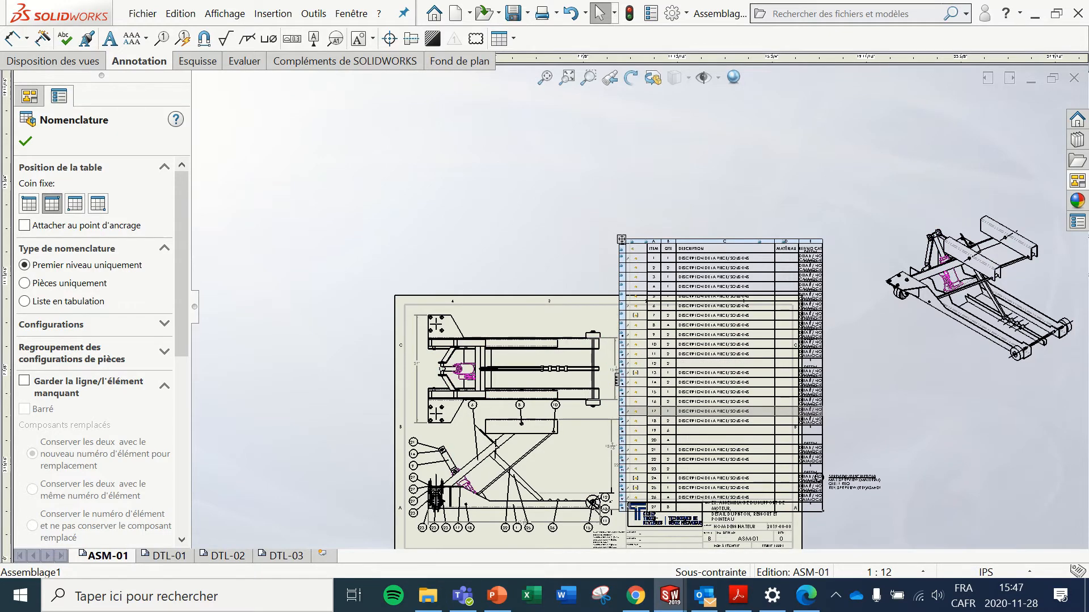
# Step: Move the bill of materials' current item 4 row to position 13, and the row that takes its place to position 15
pyautogui.scroll(-3, 642, 323)
pyautogui.scroll(-1, 642, 321)
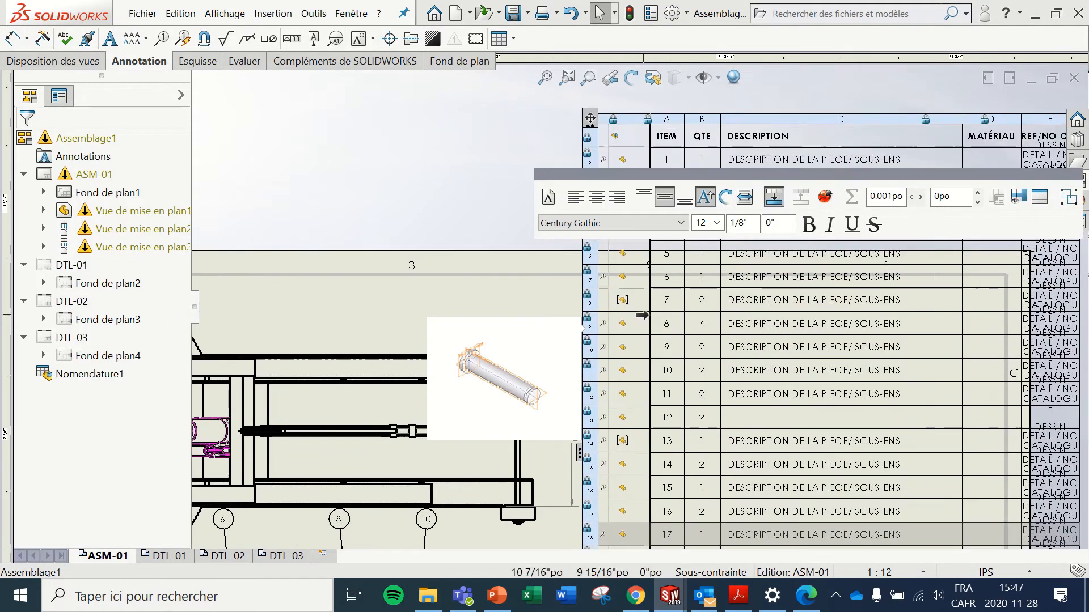
pyautogui.scroll(2, 642, 315)
pyautogui.scroll(-1, 642, 316)
pyautogui.moveTo(852, 170); pyautogui.dragTo(789, 83)
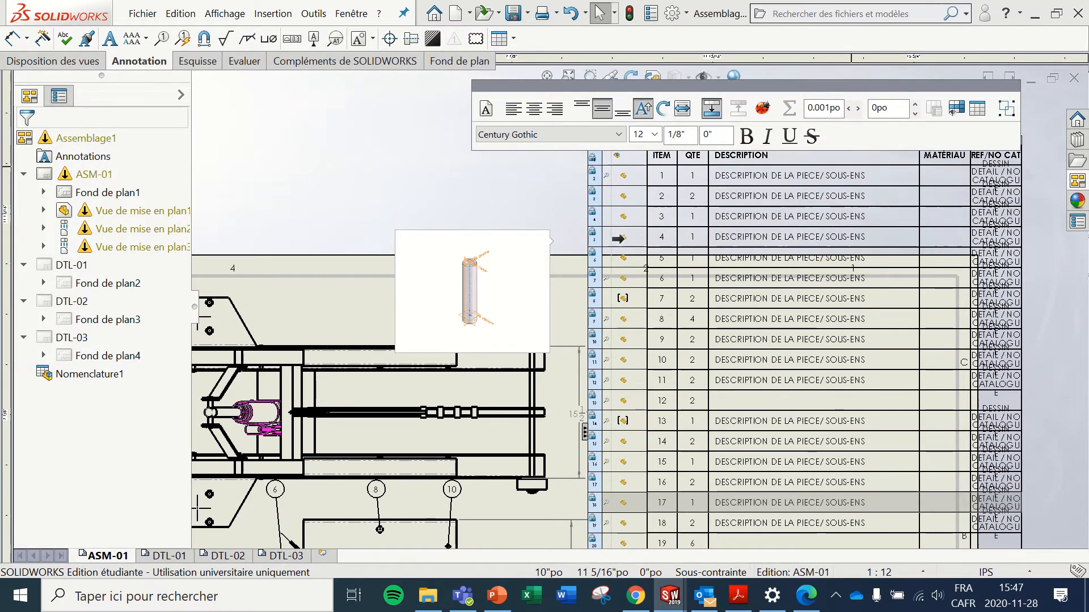
pyautogui.click(616, 237)
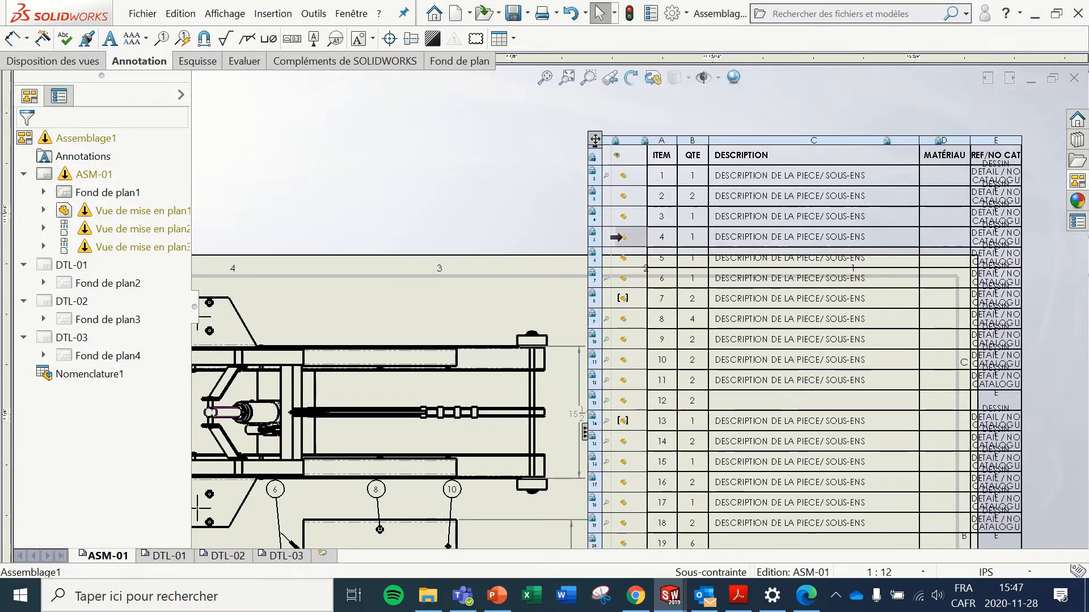
pyautogui.click(591, 237)
pyautogui.click(592, 237)
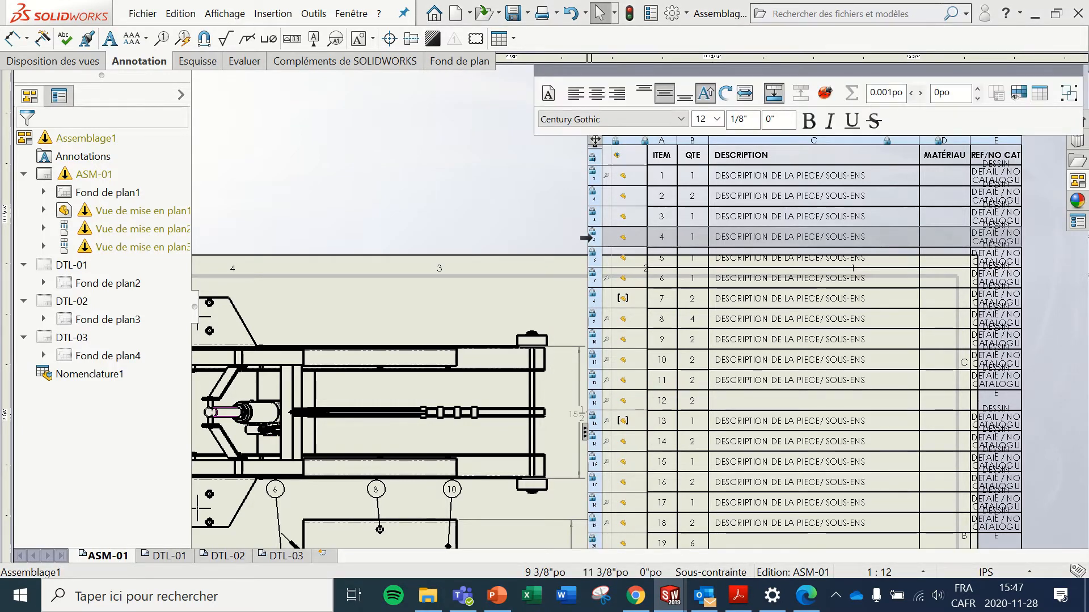
pyautogui.moveTo(592, 237); pyautogui.dragTo(583, 421)
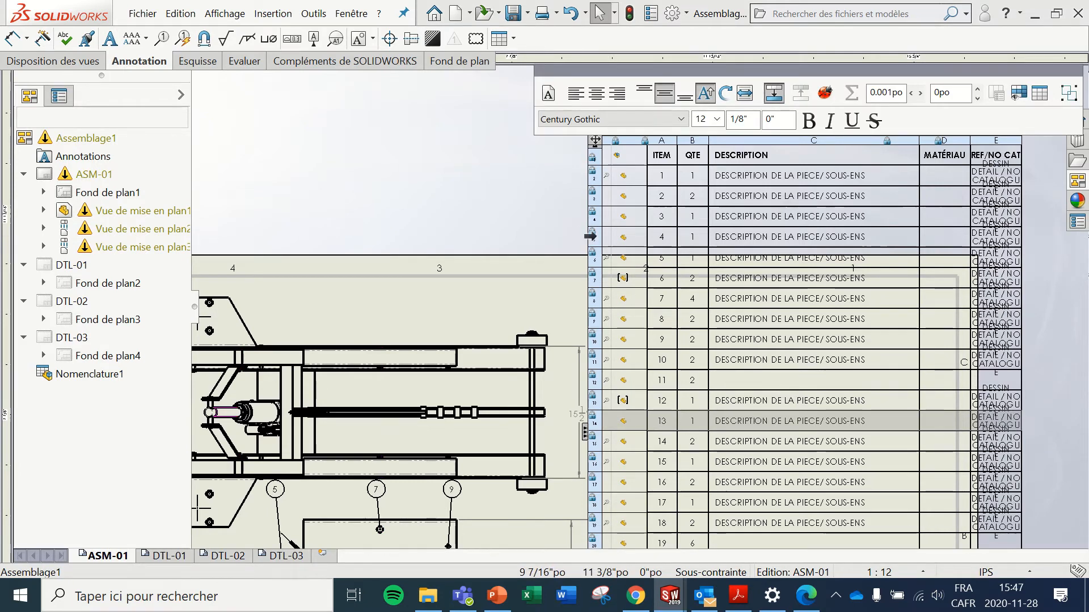
pyautogui.moveTo(590, 237); pyautogui.dragTo(584, 462)
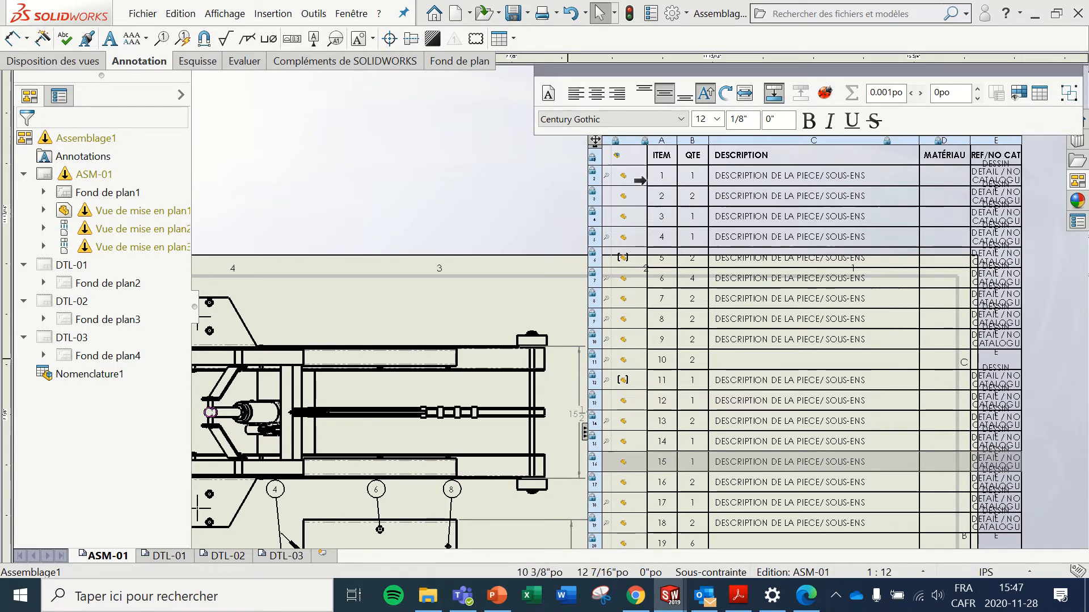
pyautogui.moveTo(622, 176)
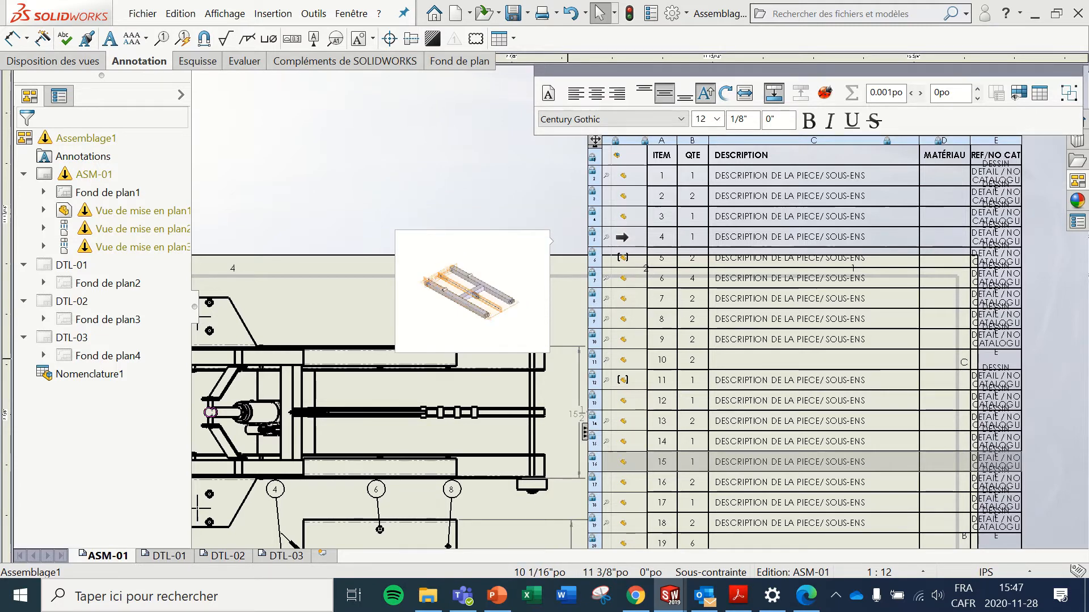
# Step: Move the item 4 row of the bill of materials down to the item 9 position
pyautogui.click(584, 239)
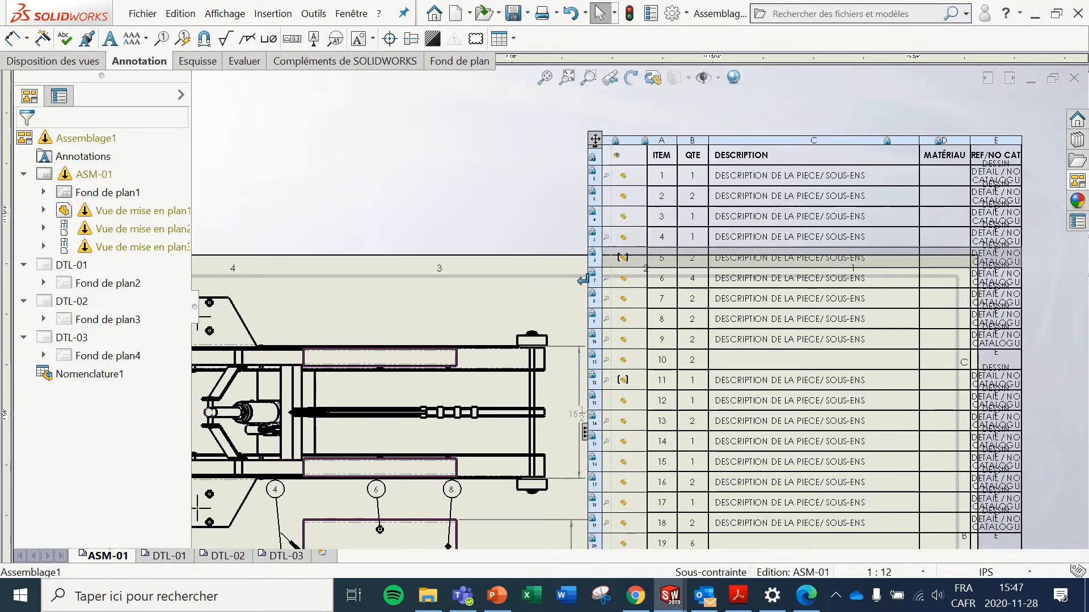
pyautogui.moveTo(583, 279); pyautogui.dragTo(583, 338)
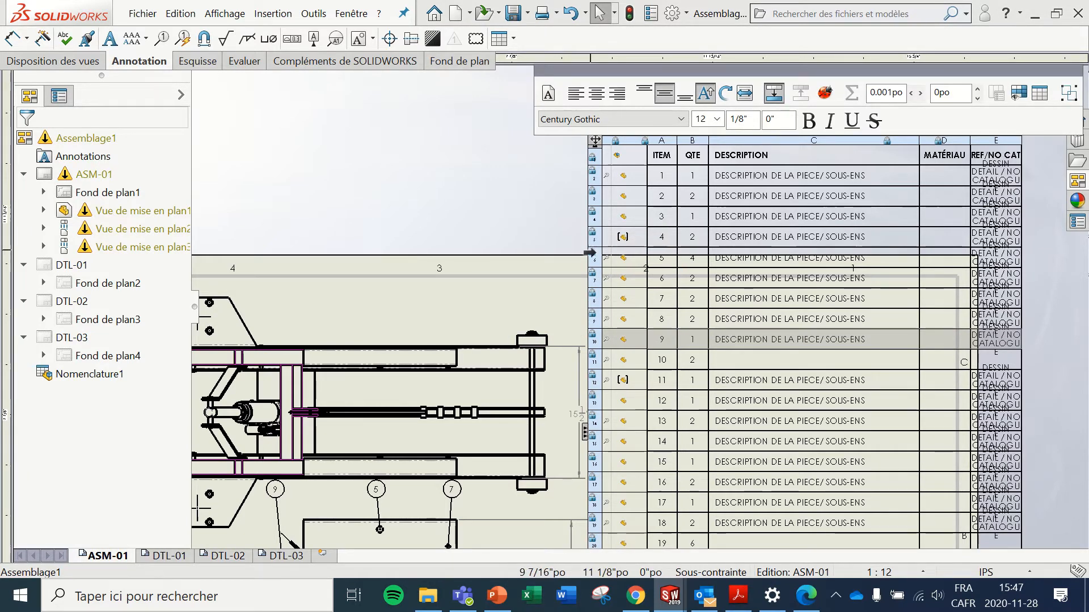
# Step: Examine the component previews down the bill of materials to review the order of the items
pyautogui.moveTo(621, 259)
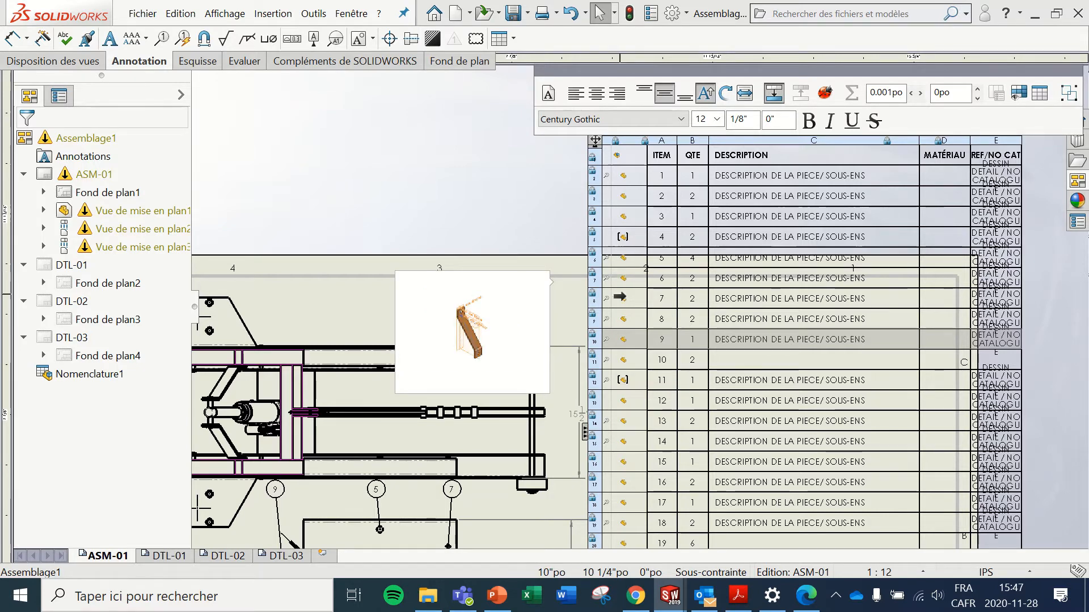
pyautogui.moveTo(621, 343)
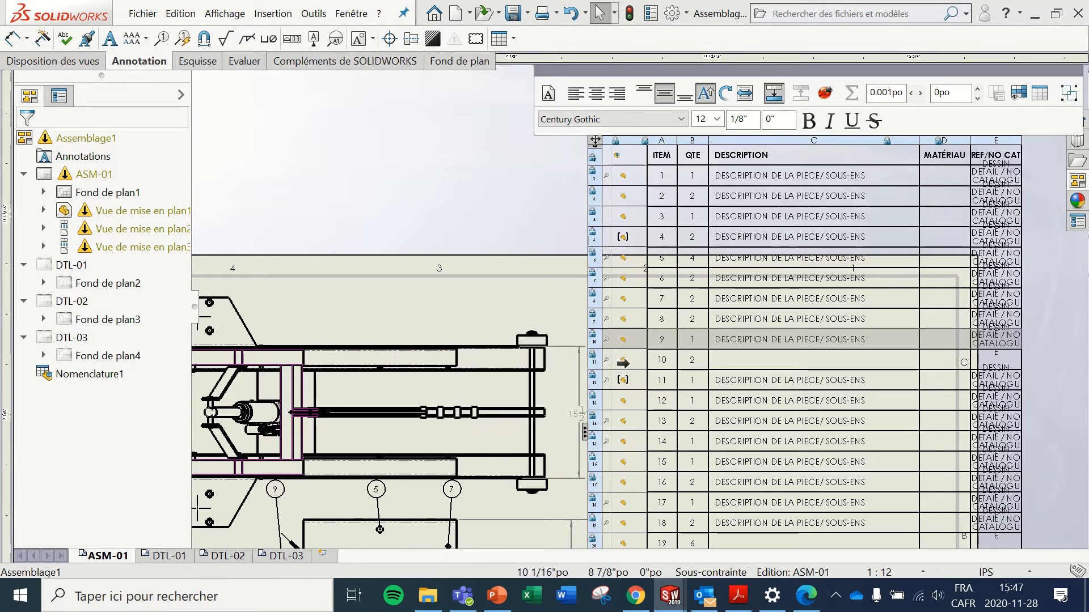
pyautogui.moveTo(623, 361)
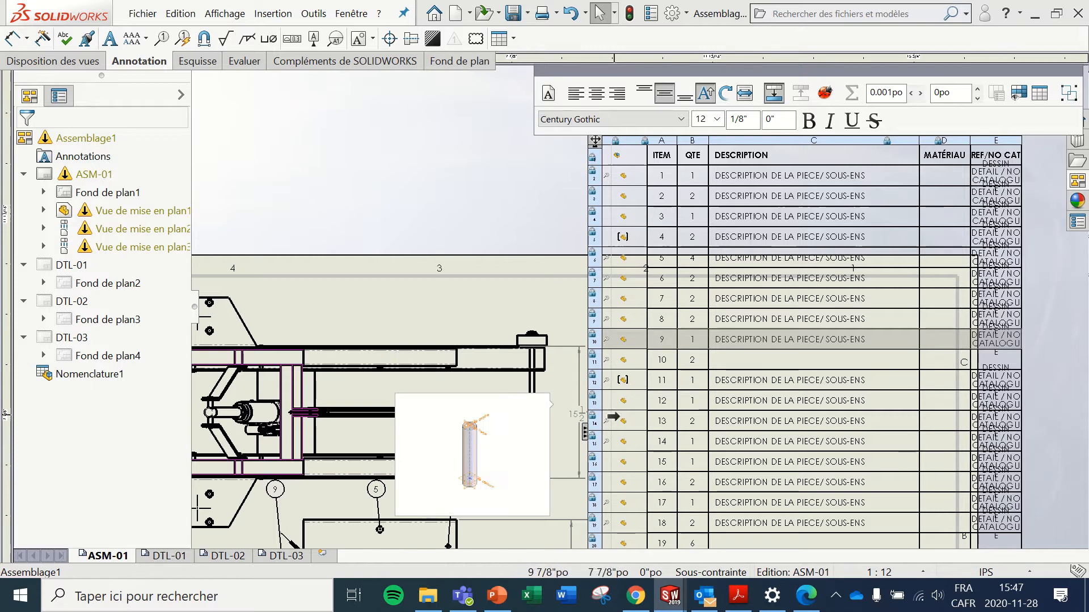
pyautogui.moveTo(608, 445)
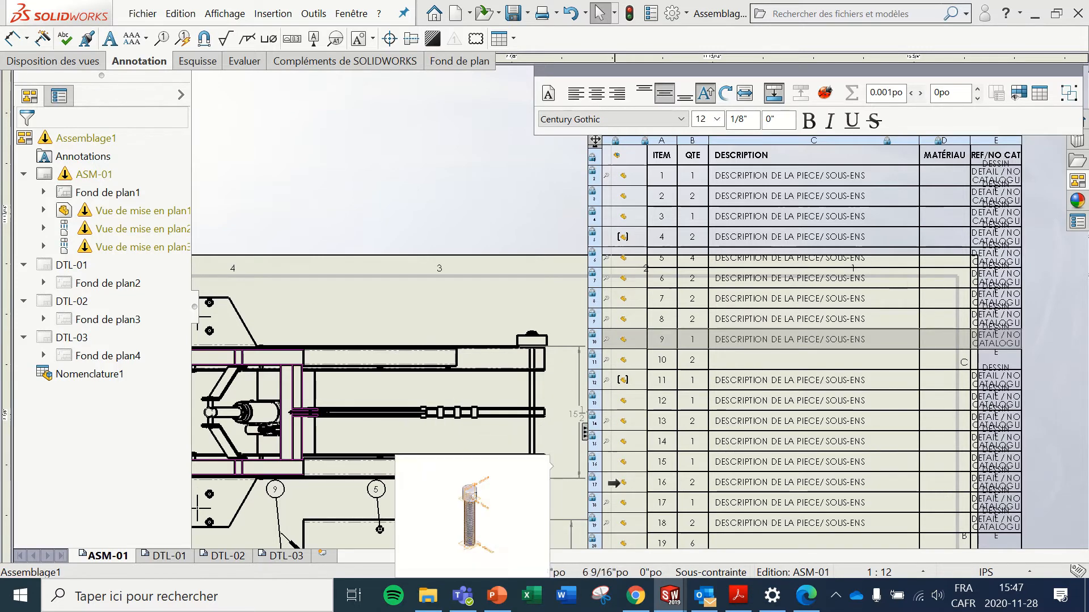
pyautogui.scroll(-1, 618, 454)
pyautogui.scroll(2, 624, 457)
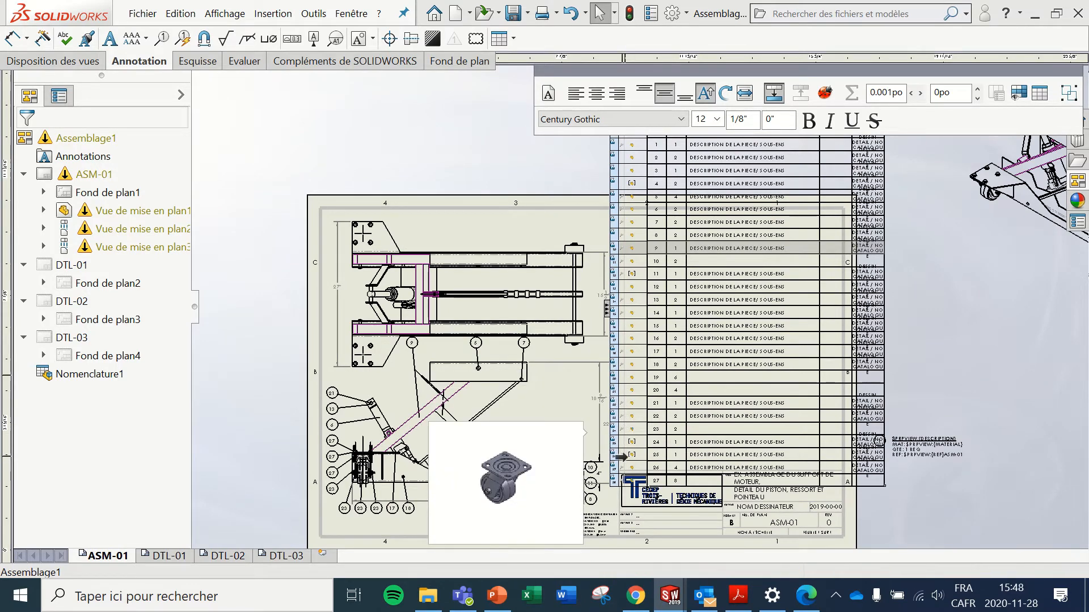
pyautogui.scroll(-2, 584, 189)
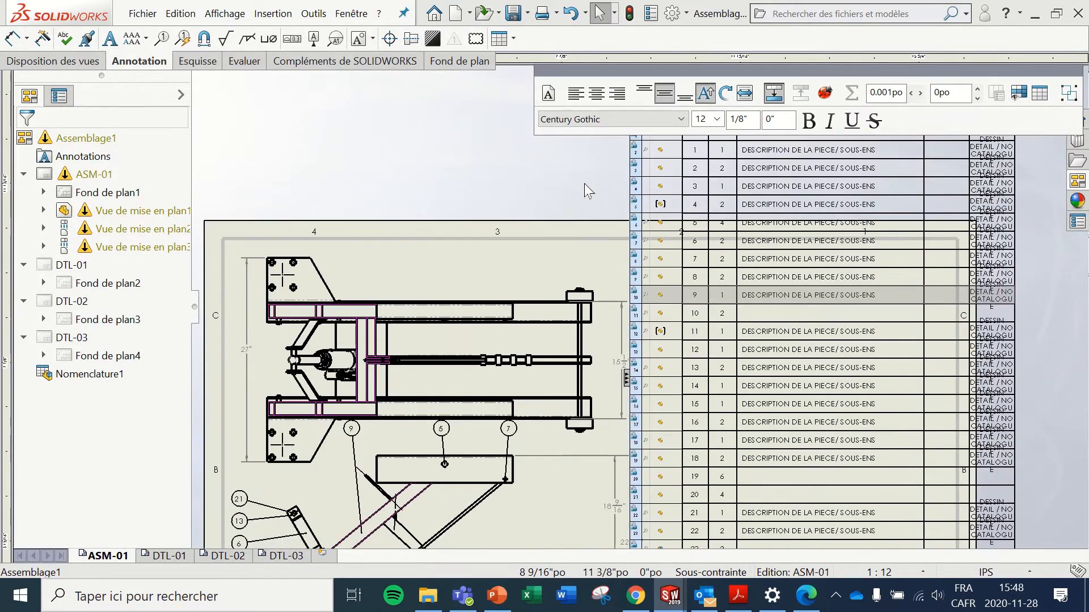
pyautogui.scroll(3, 583, 190)
pyautogui.scroll(-2, 583, 193)
pyautogui.scroll(-1, 582, 188)
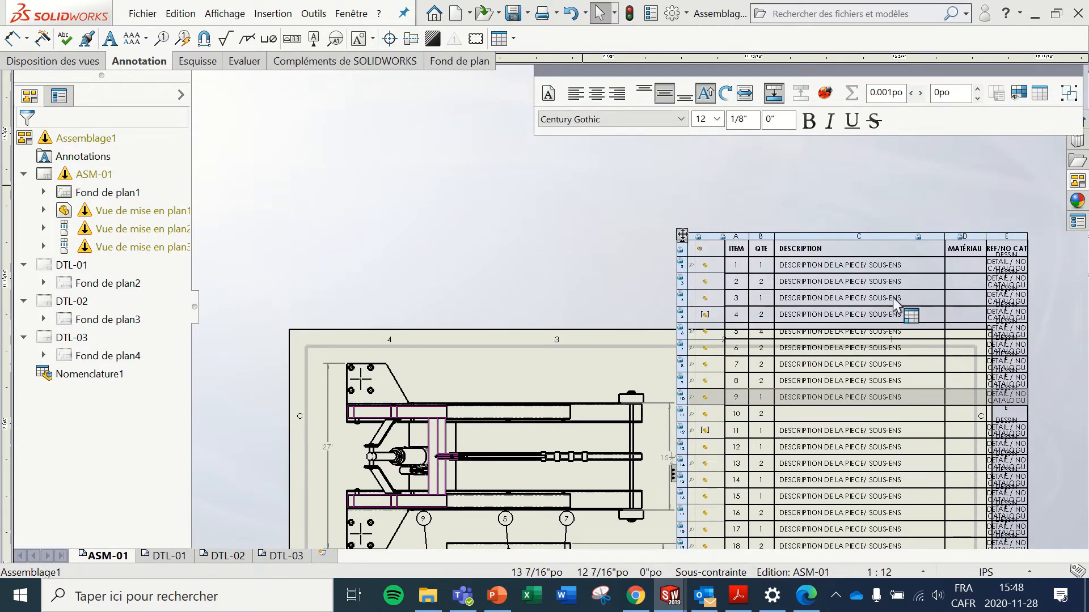
# Step: Try to merge the bill of materials' item 1 to item 3 rows into one, and undo the merge
pyautogui.scroll(-3, 894, 298)
pyautogui.moveTo(640, 305)
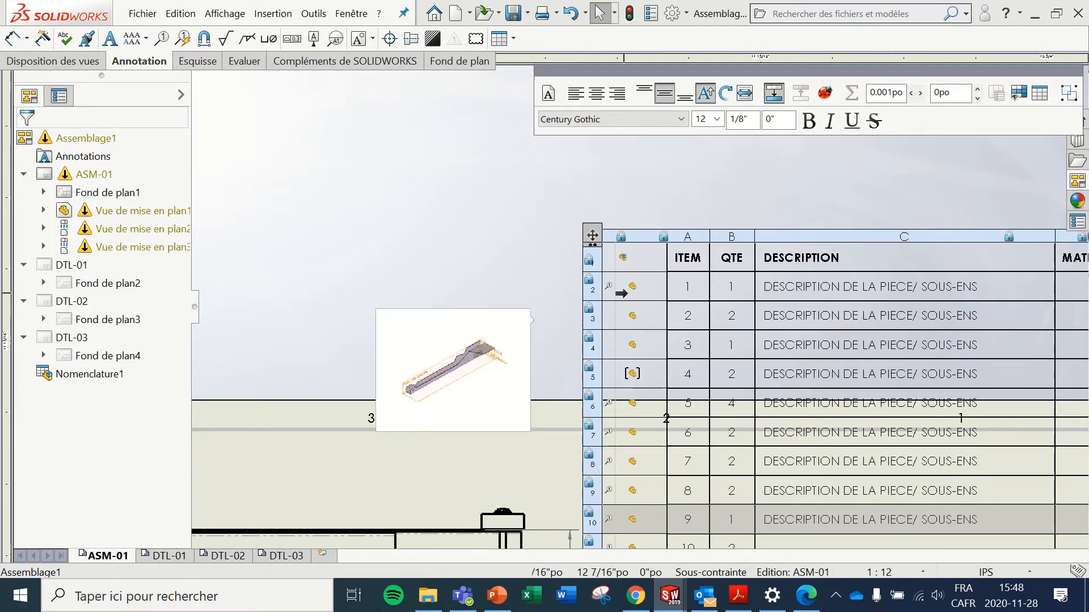
pyautogui.click(583, 285)
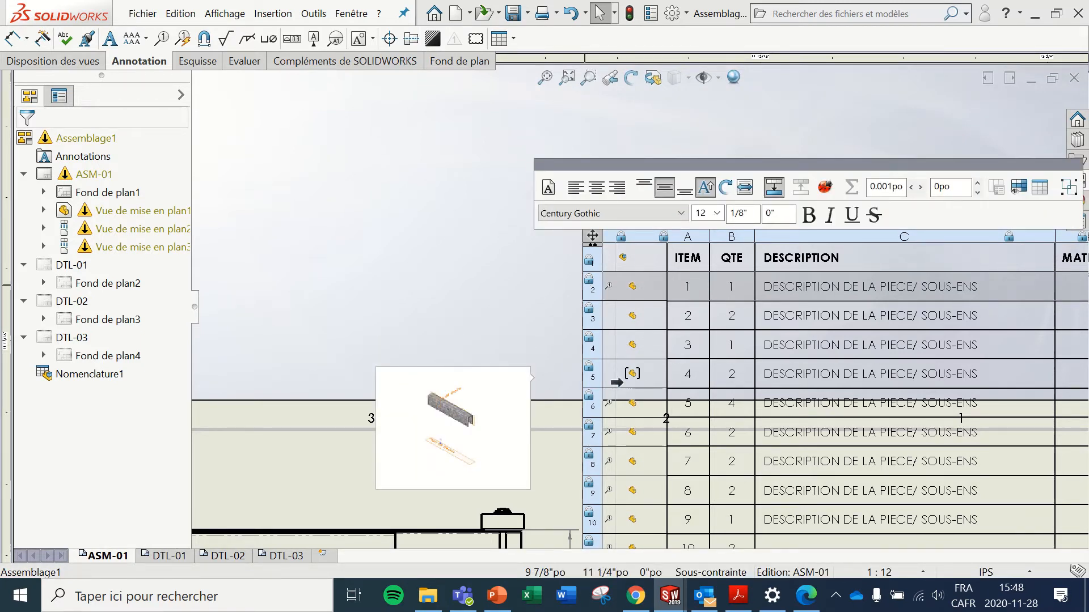
pyautogui.moveTo(628, 307)
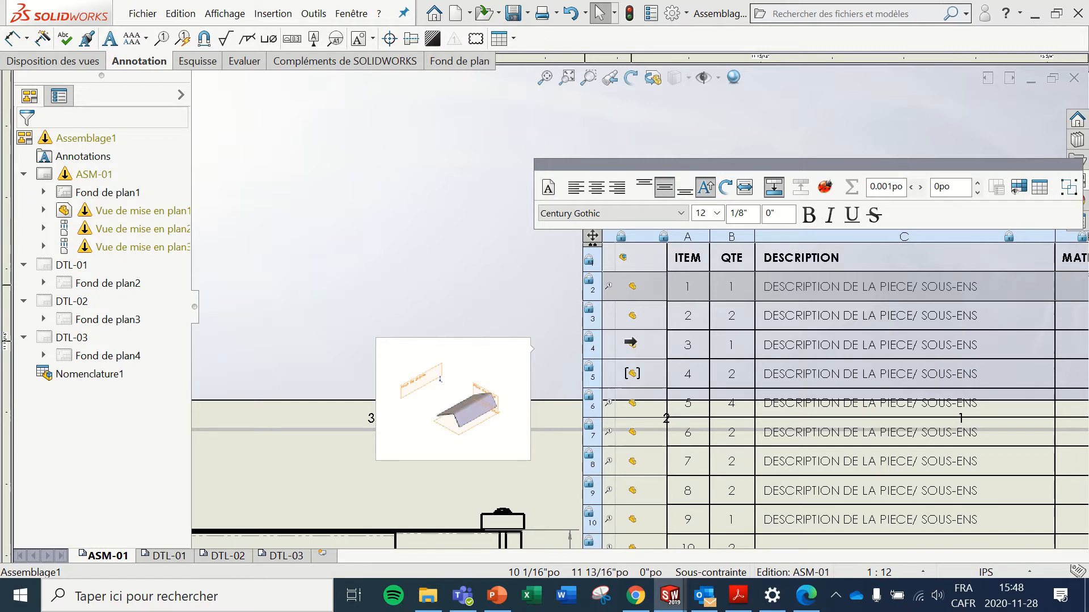
pyautogui.keyDown('shift'); pyautogui.click(631, 342); pyautogui.keyUp('shift')
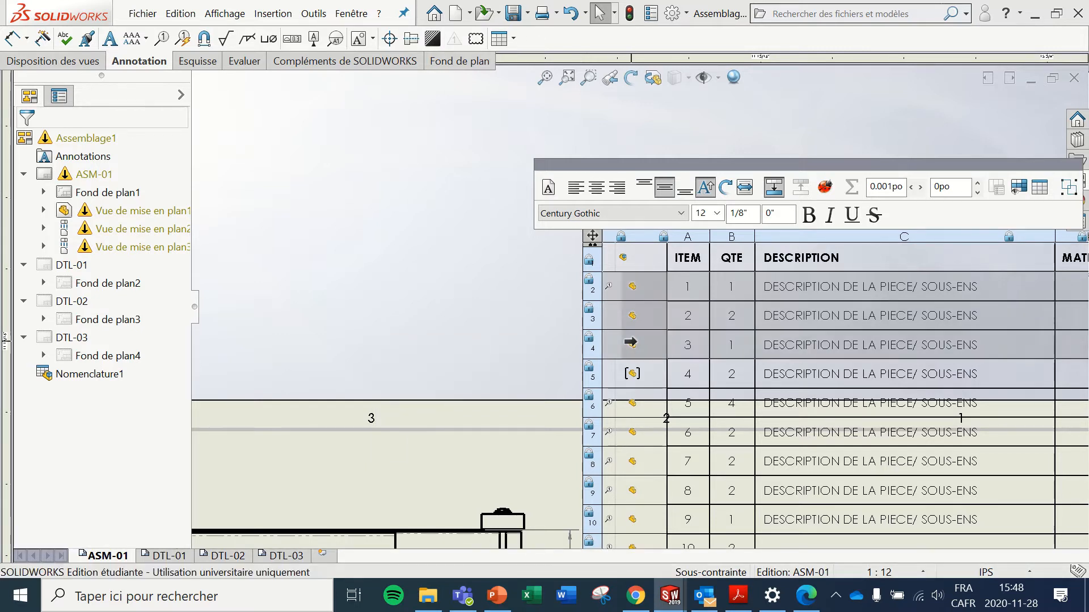
pyautogui.rightClick(631, 343)
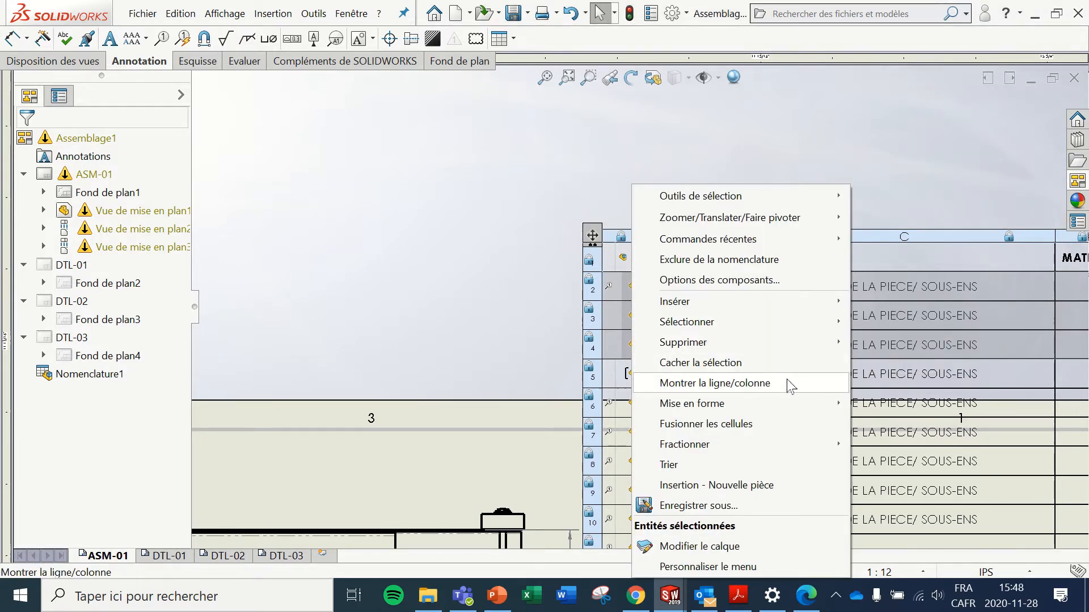
pyautogui.click(709, 430)
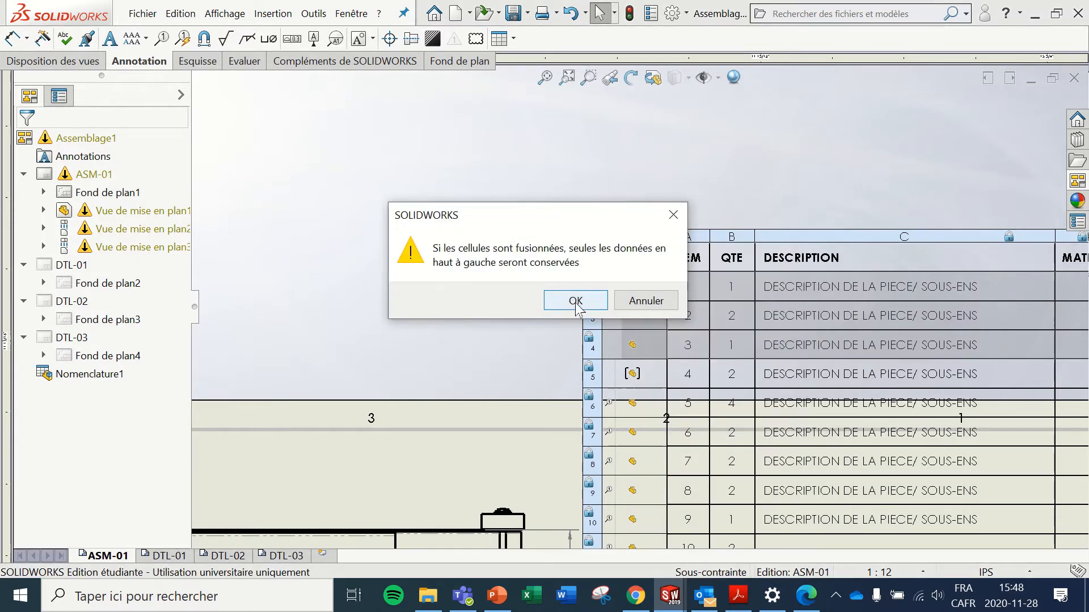
pyautogui.click(575, 301)
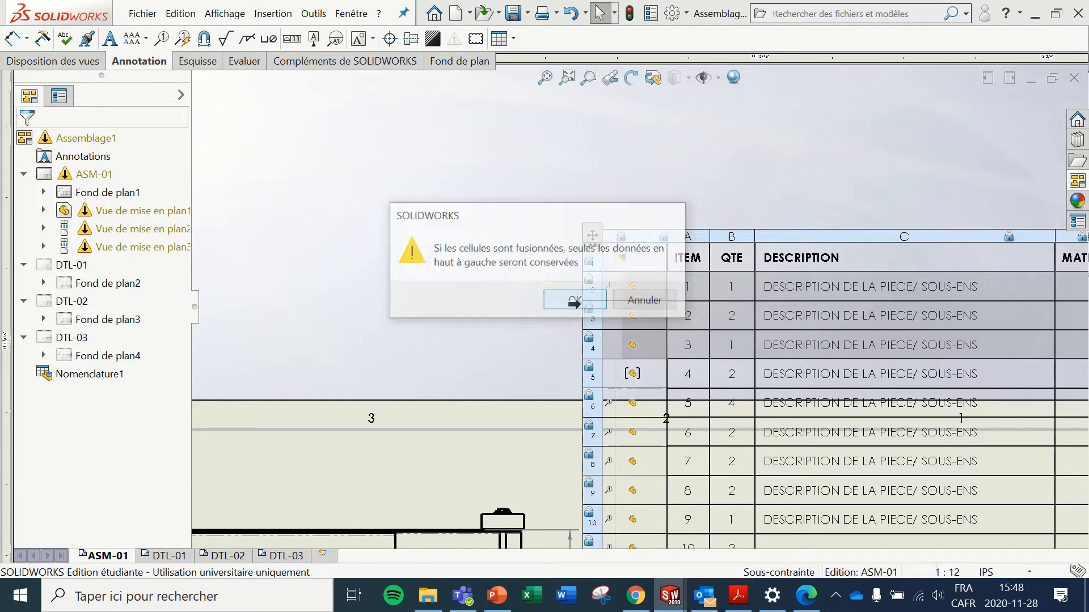
pyautogui.scroll(4, 1007, 374)
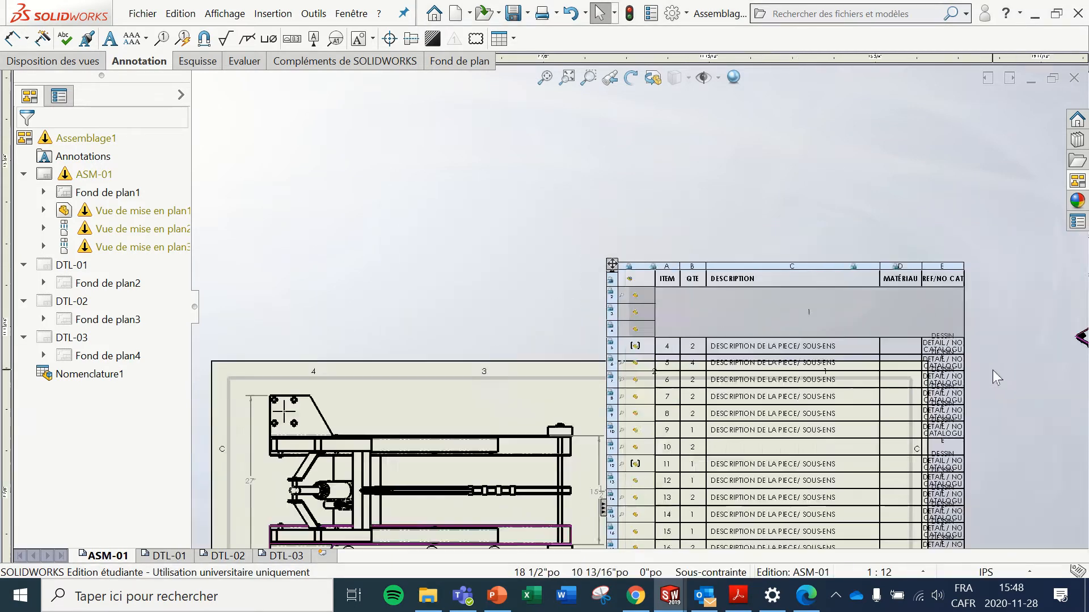
pyautogui.scroll(-1, 964, 364)
pyautogui.scroll(-2, 631, 332)
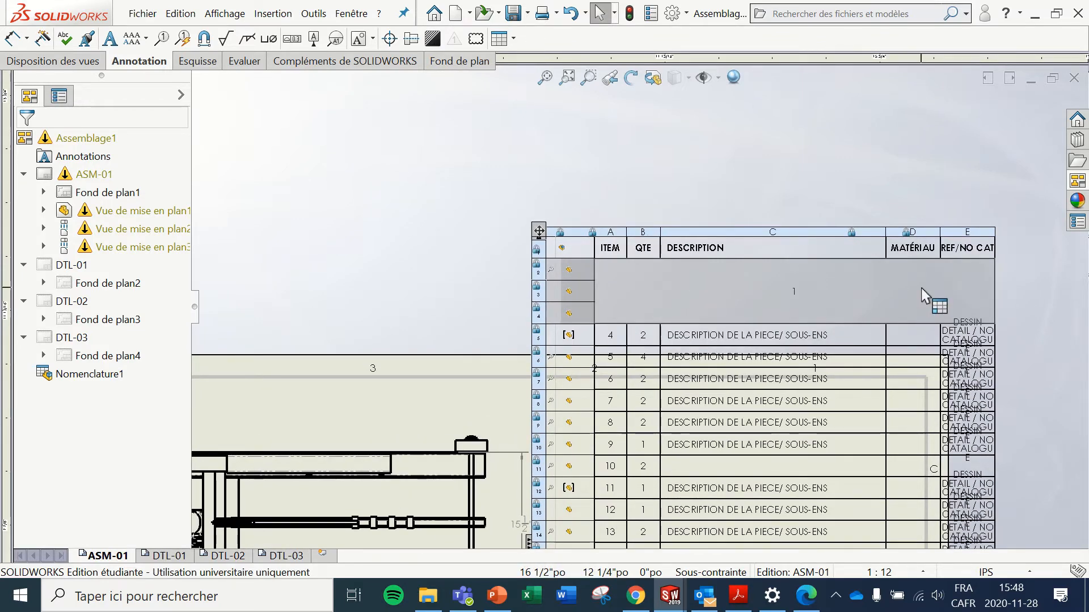
pyautogui.click(569, 9)
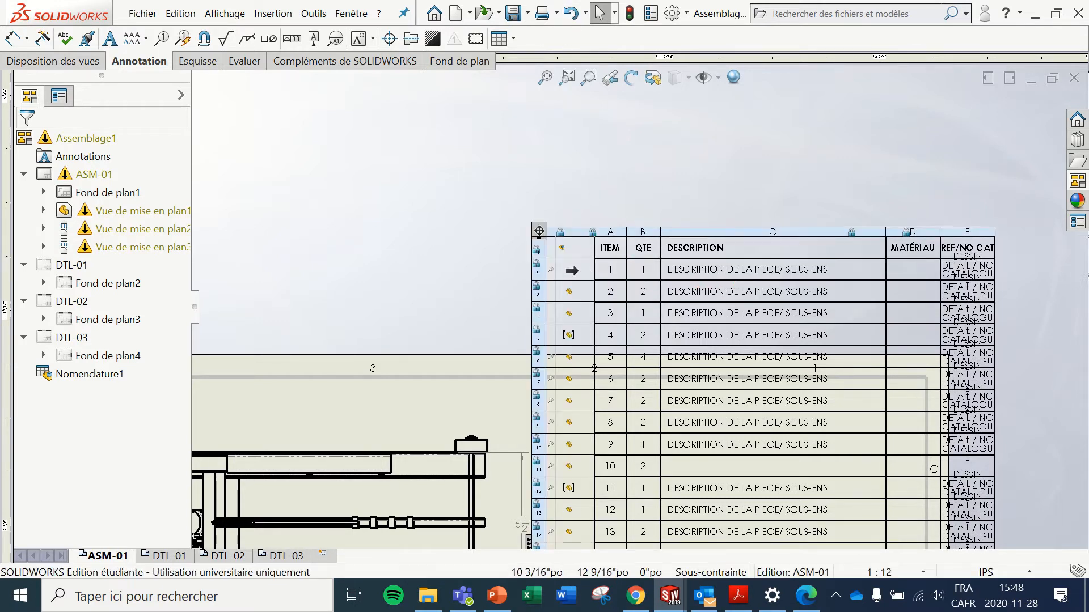
# Step: Delete the item 2 and item 3 rows from the bill of materials
pyautogui.moveTo(547, 291)
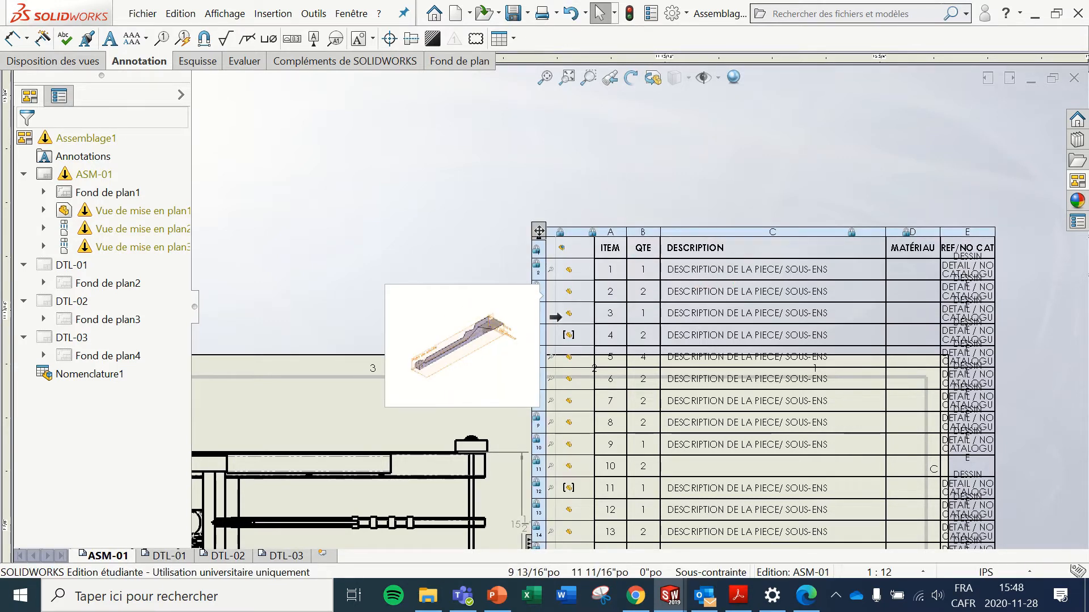
pyautogui.moveTo(555, 317)
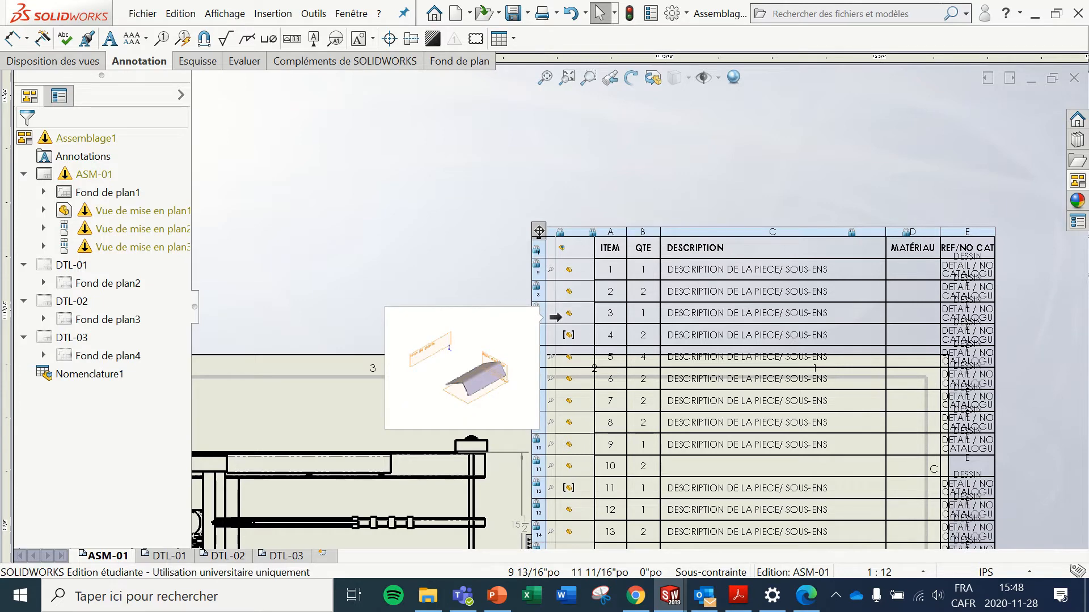
pyautogui.click(528, 293)
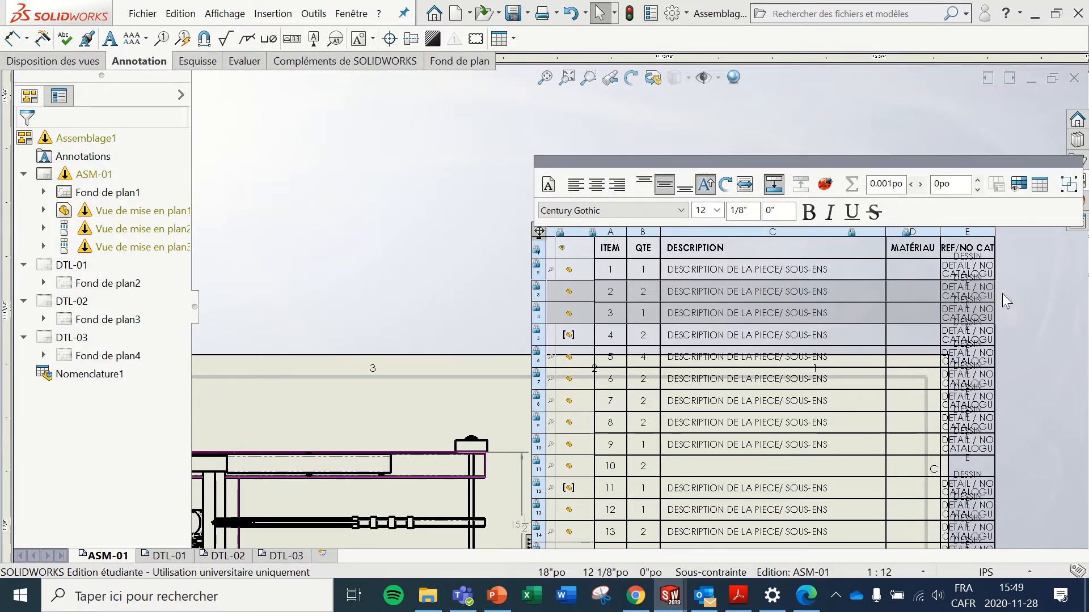
pyautogui.rightClick(526, 288)
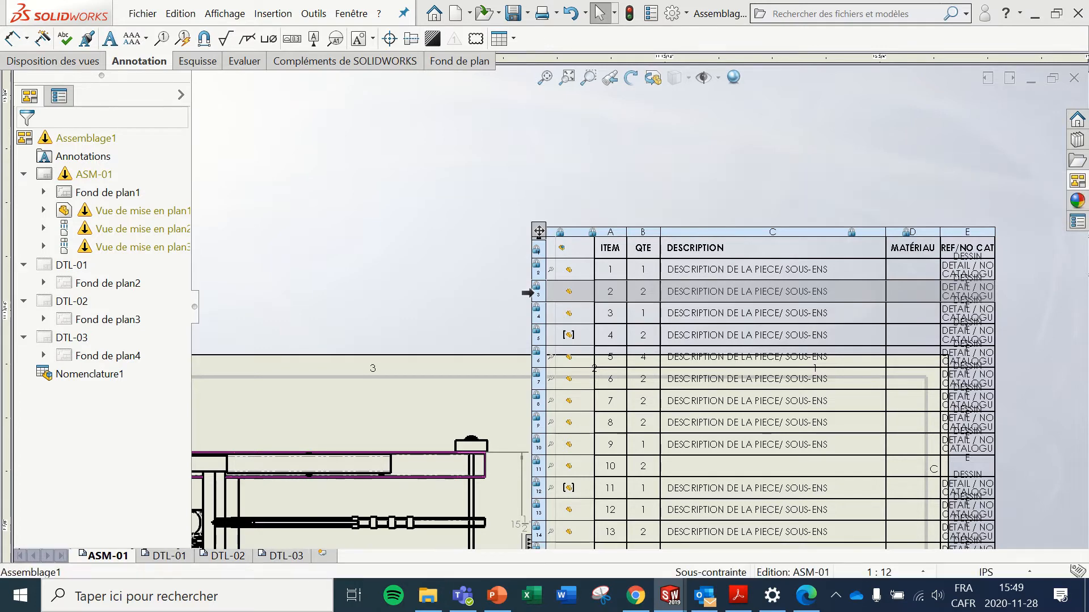
pyautogui.moveTo(617, 324)
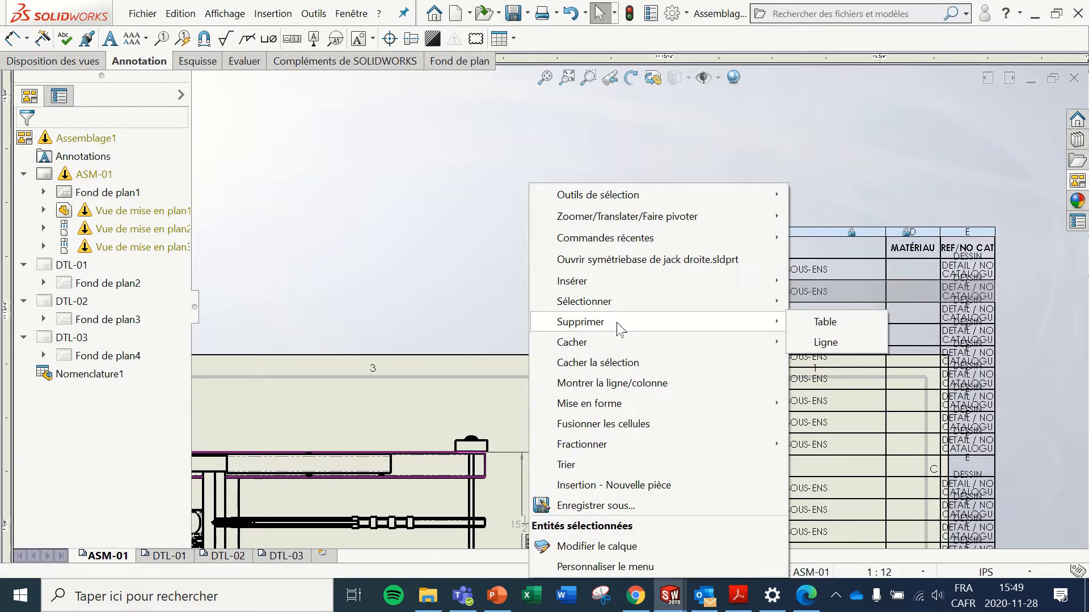
pyautogui.click(827, 343)
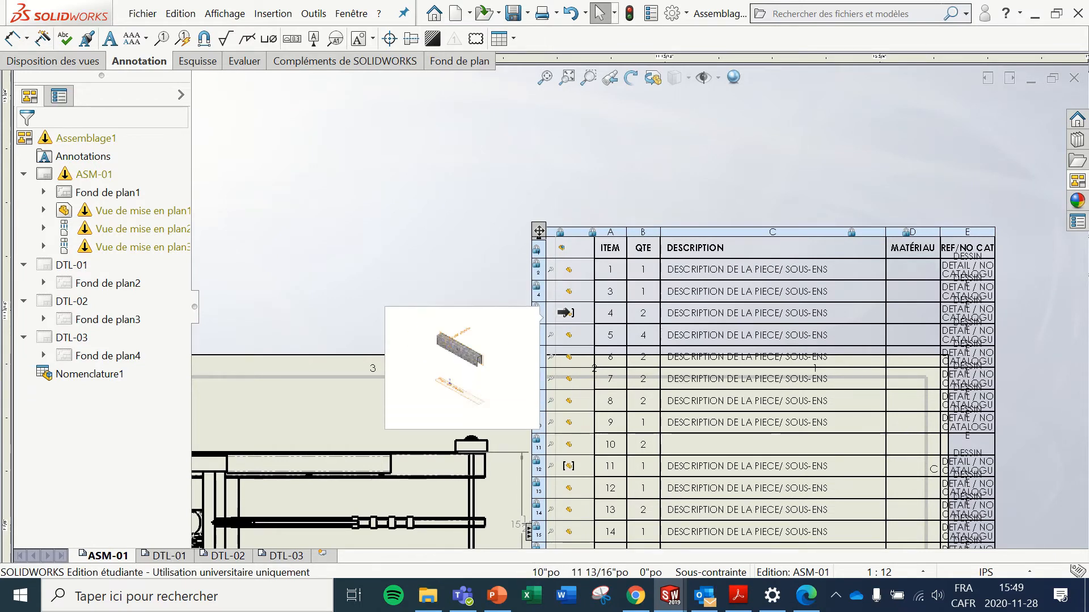
pyautogui.rightClick(534, 290)
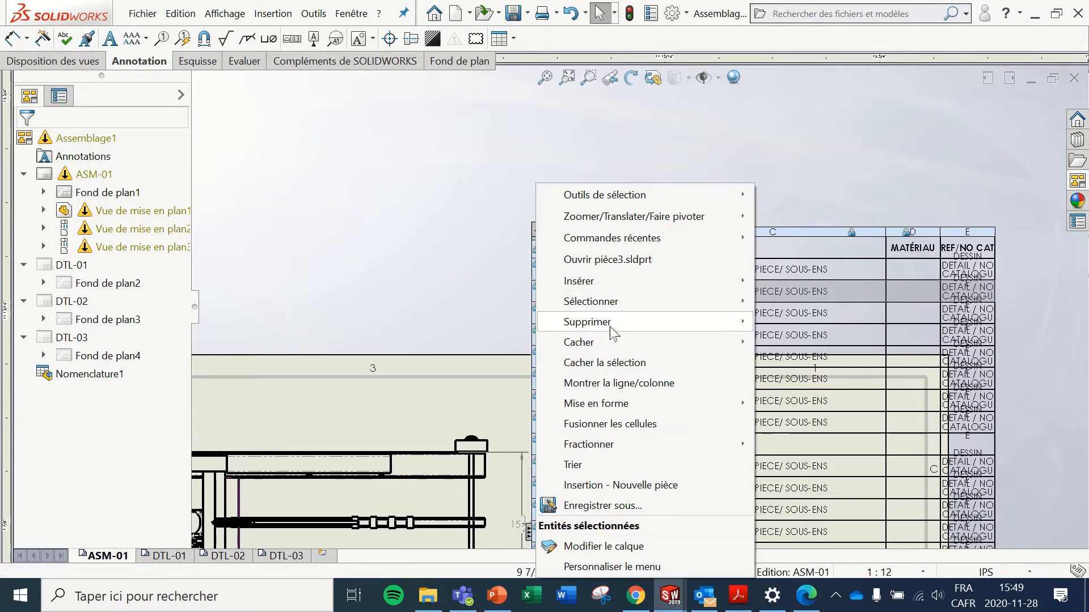
pyautogui.moveTo(617, 329)
pyautogui.click(791, 342)
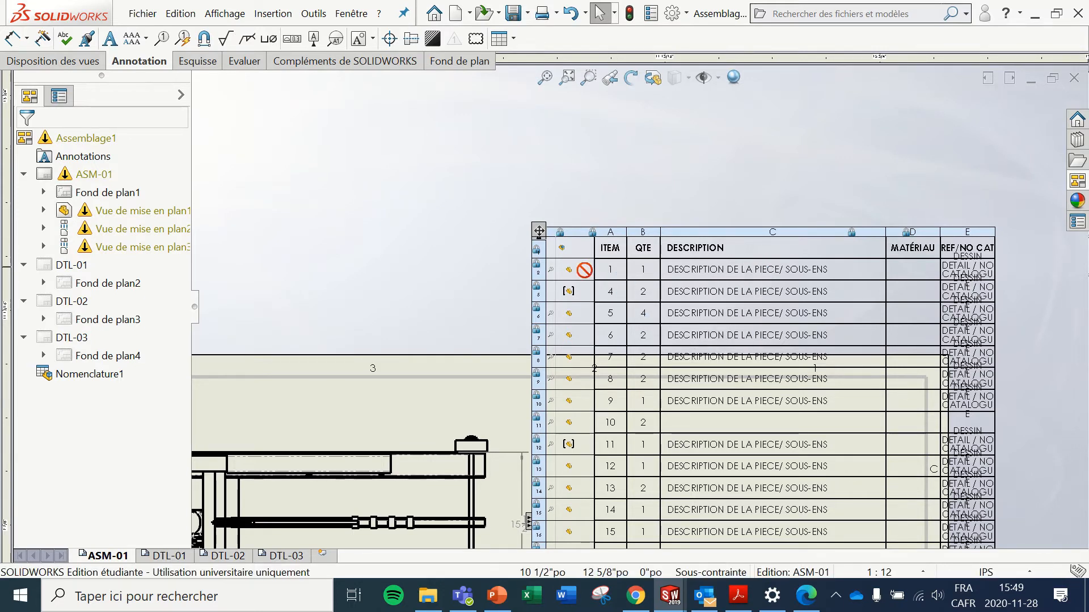
# Step: Replace item 1's description in the bill of materials with "BASE SOUDÉE"
pyautogui.moveTo(592, 270)
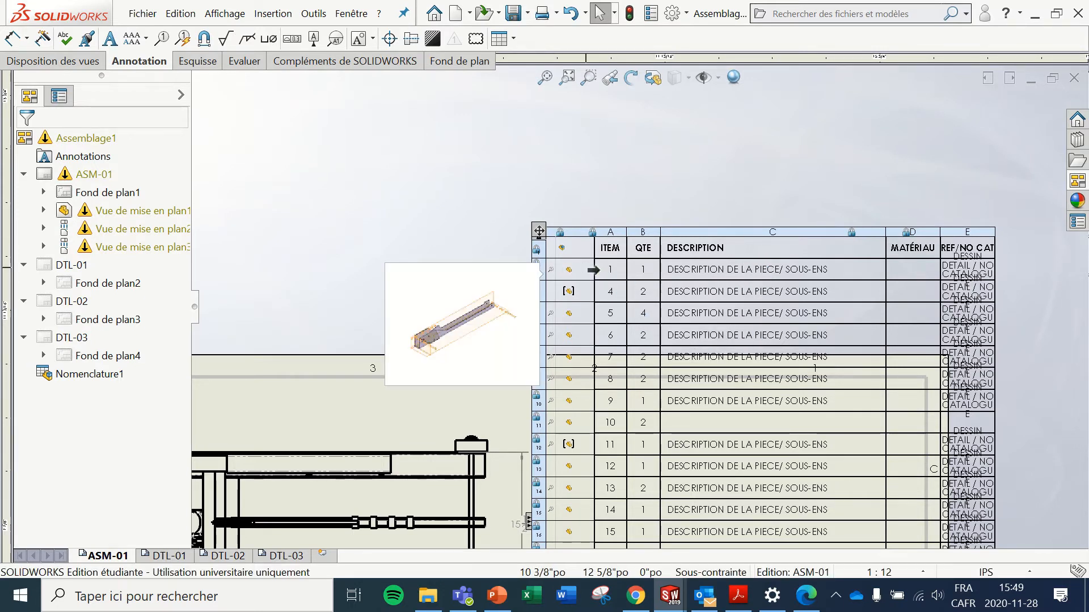
pyautogui.click(714, 275)
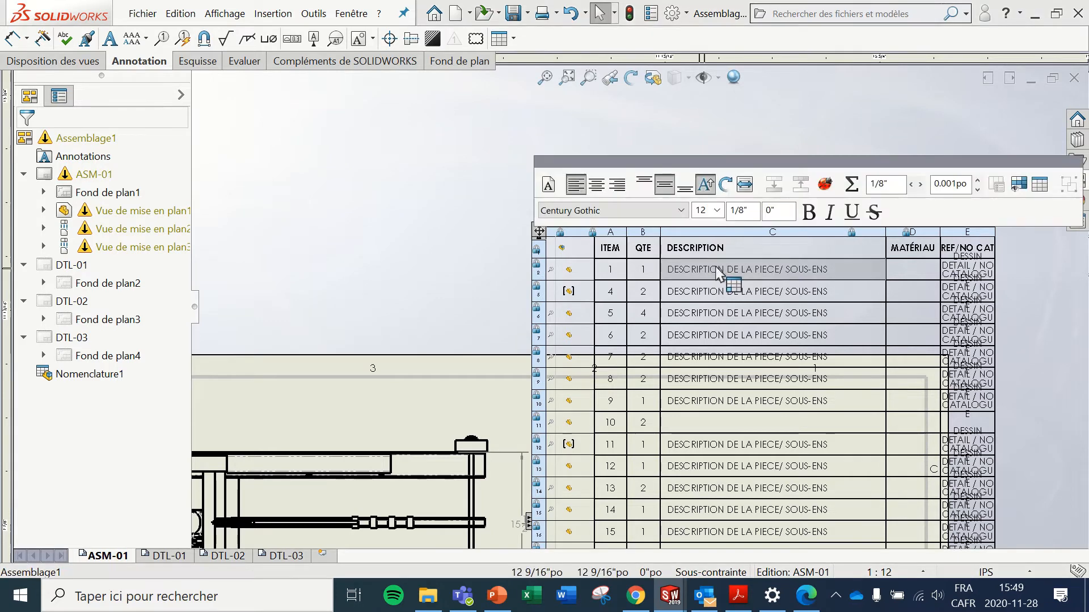
pyautogui.doubleClick(815, 276)
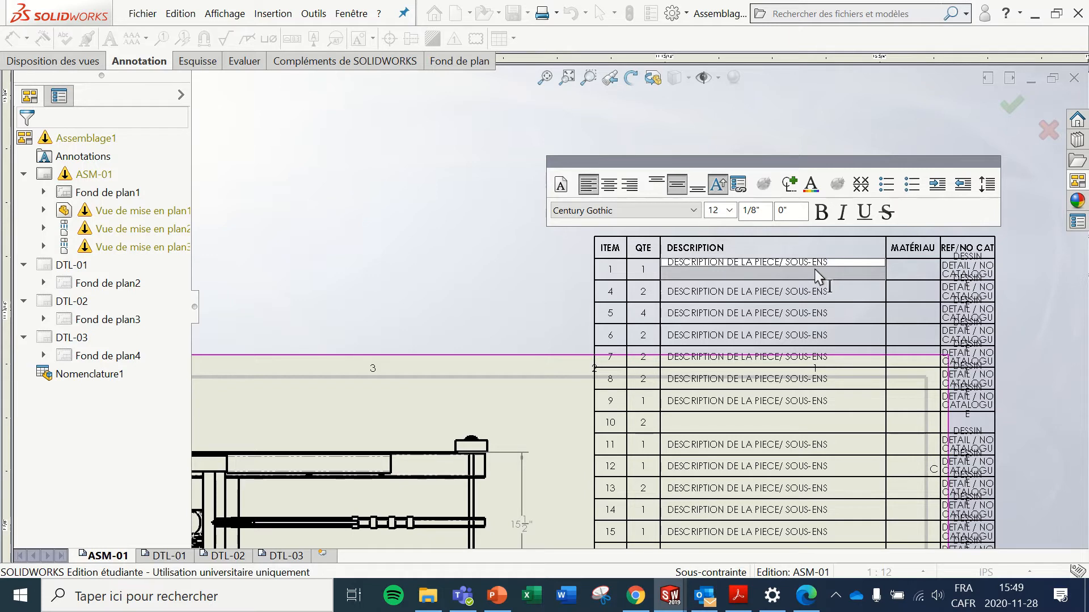
pyautogui.press('BackSpace')
pyautogui.press('BackSpace')
pyautogui.press('BackSpace')
pyautogui.press('BackSpace')
pyautogui.press('BackSpace')
pyautogui.press('BackSpace')
pyautogui.press('BackSpace')
pyautogui.press('BackSpace')
pyautogui.press('BackSpace')
pyautogui.press('BackSpace')
pyautogui.press('BackSpace')
pyautogui.press('BackSpace')
pyautogui.press('BackSpace')
pyautogui.press('BackSpace')
pyautogui.press('BackSpace')
pyautogui.press('BackSpace')
pyautogui.press('BackSpace')
pyautogui.press('BackSpace')
pyautogui.press('BackSpace')
pyautogui.press('BackSpace')
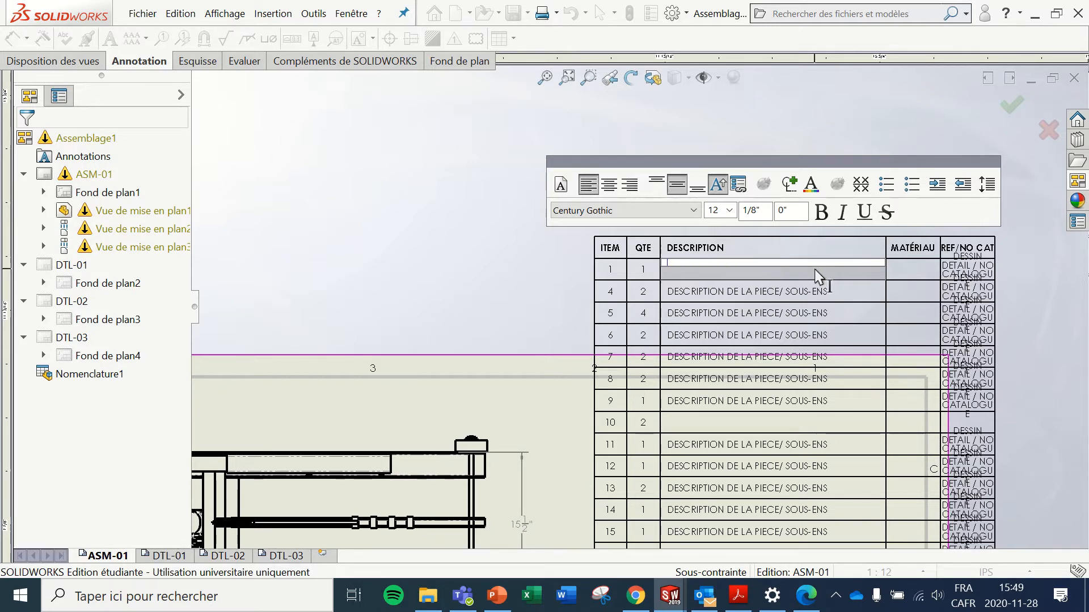
pyautogui.write('ASE')
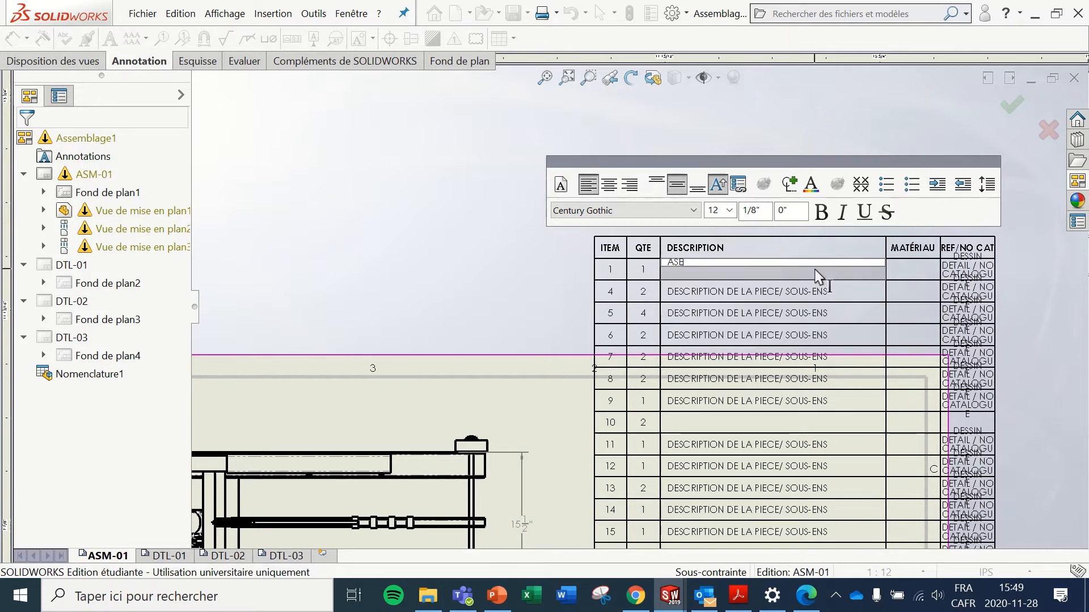
pyautogui.press('BackSpace')
pyautogui.press('BackSpace')
pyautogui.press('BackSpace')
pyautogui.write('BASE')
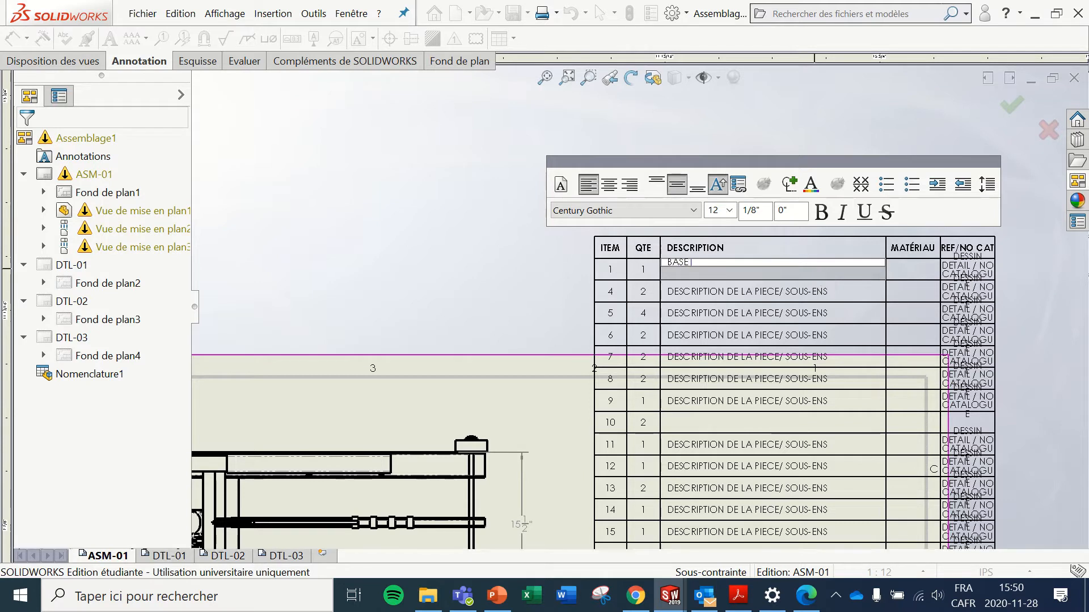
pyautogui.write(' SOUD')
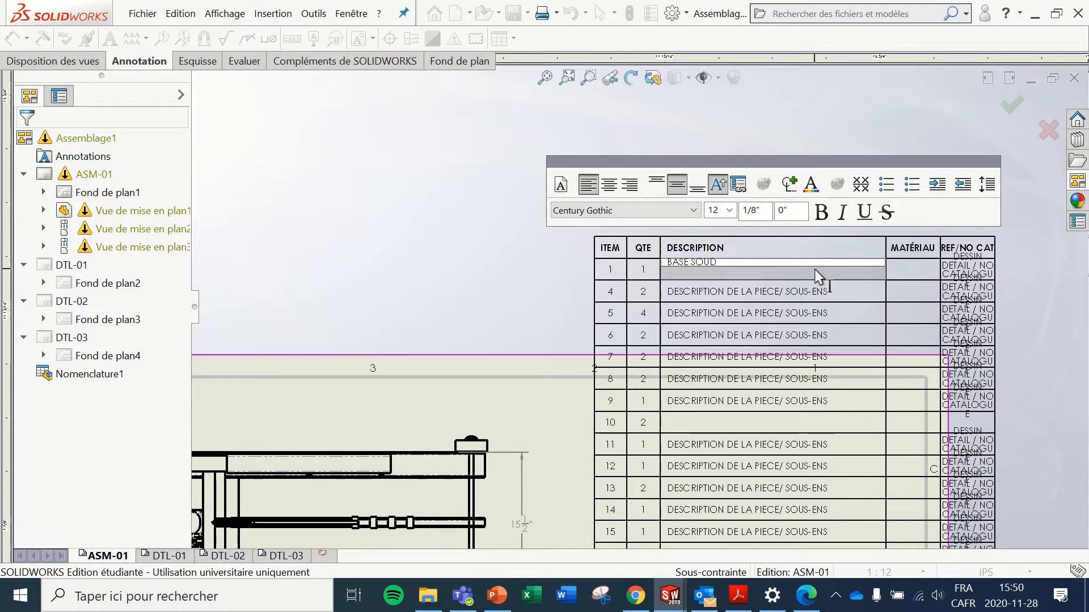
pyautogui.write('ÉE')
pyautogui.click(905, 271)
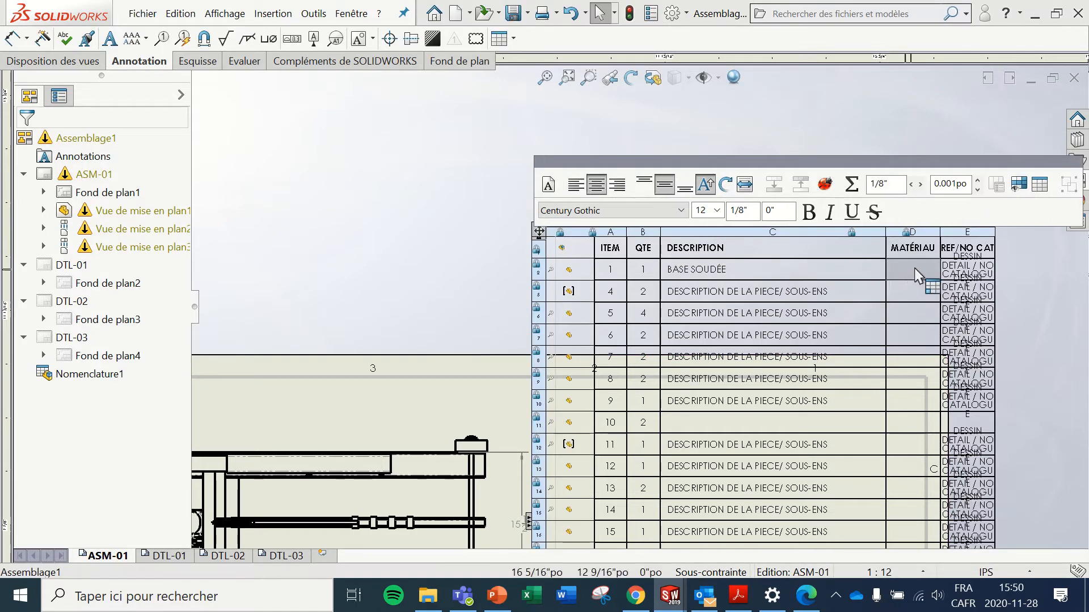
# Step: Enter "ACIER" as the material of item 1 in the bill of materials
pyautogui.doubleClick(914, 269)
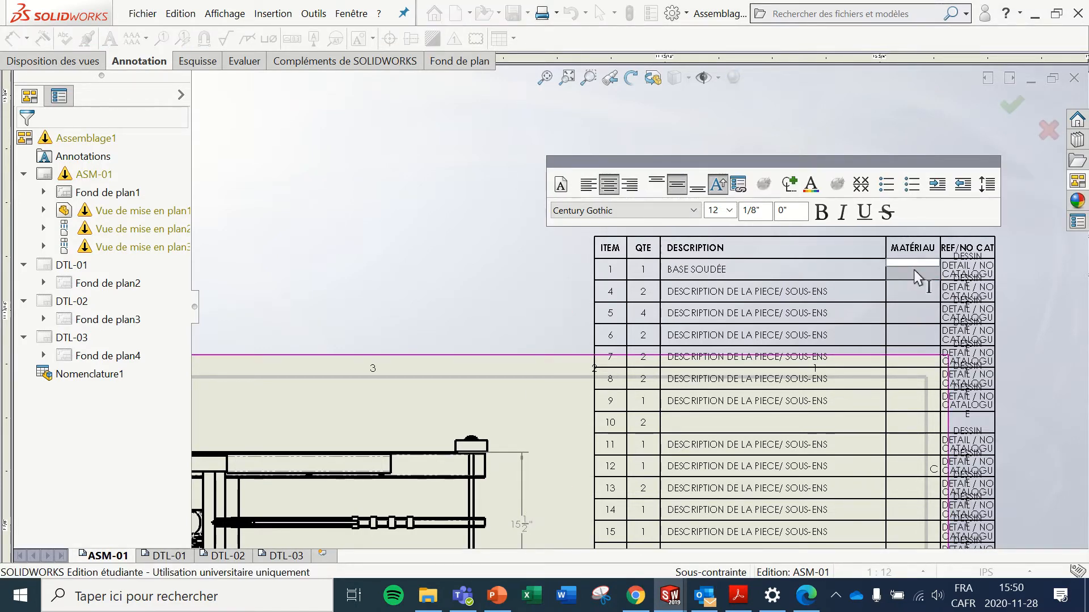
pyautogui.write('ACIER')
pyautogui.click(986, 265)
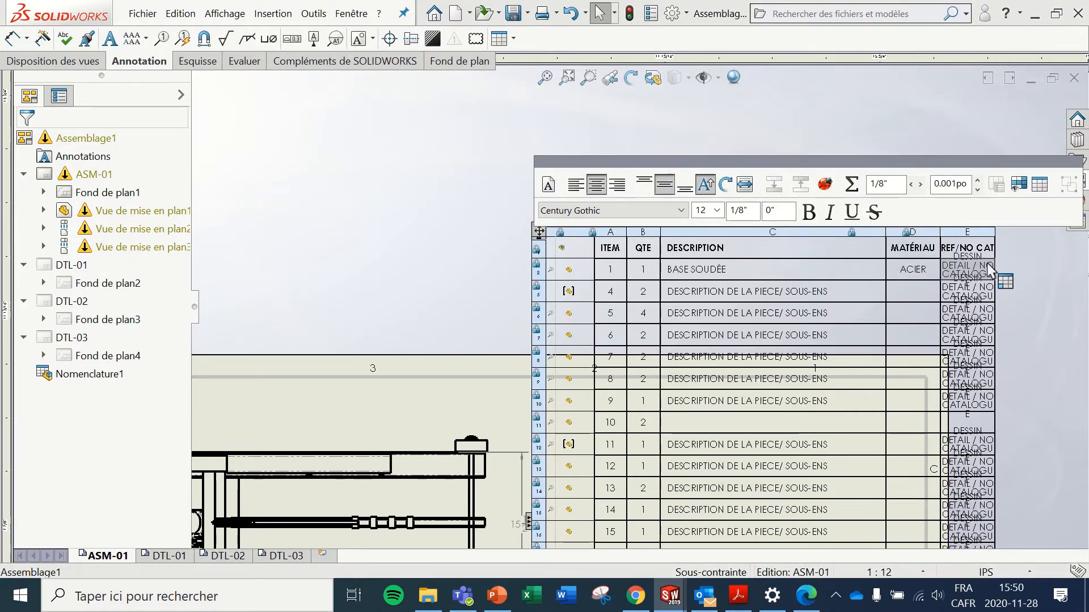
# Step: Try to enter "MS-01" as item 1's drawing reference in the bill of materials
pyautogui.doubleClick(988, 271)
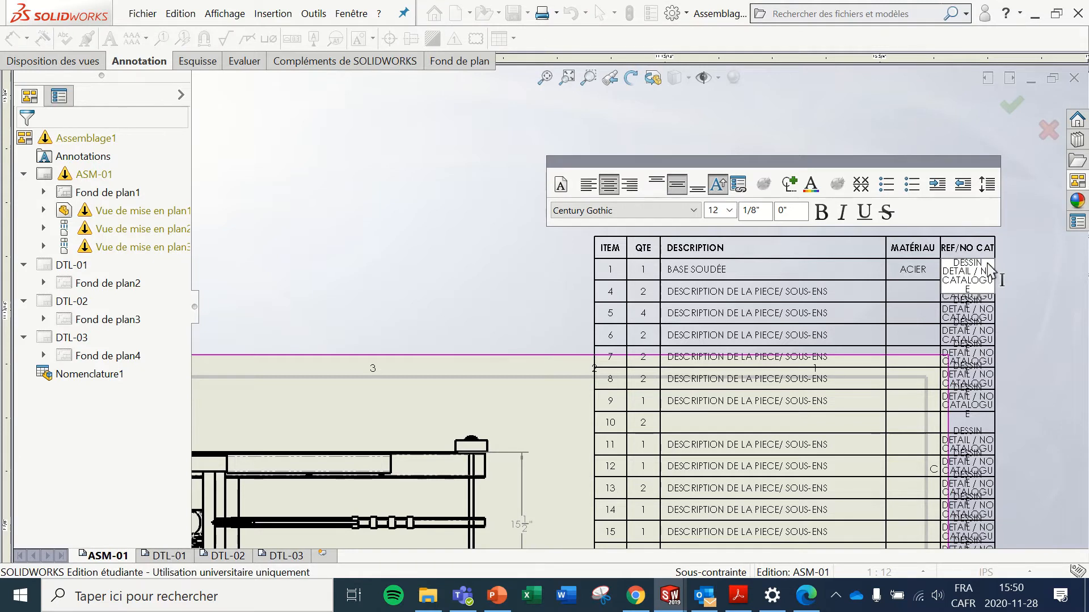
pyautogui.write('MS-0')
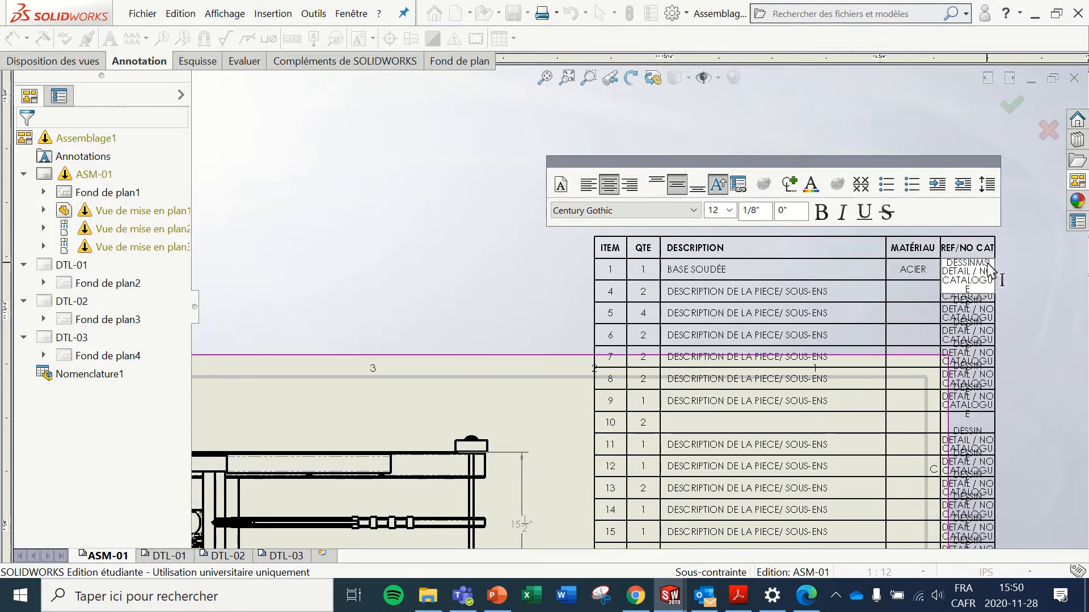
pyautogui.write('1')
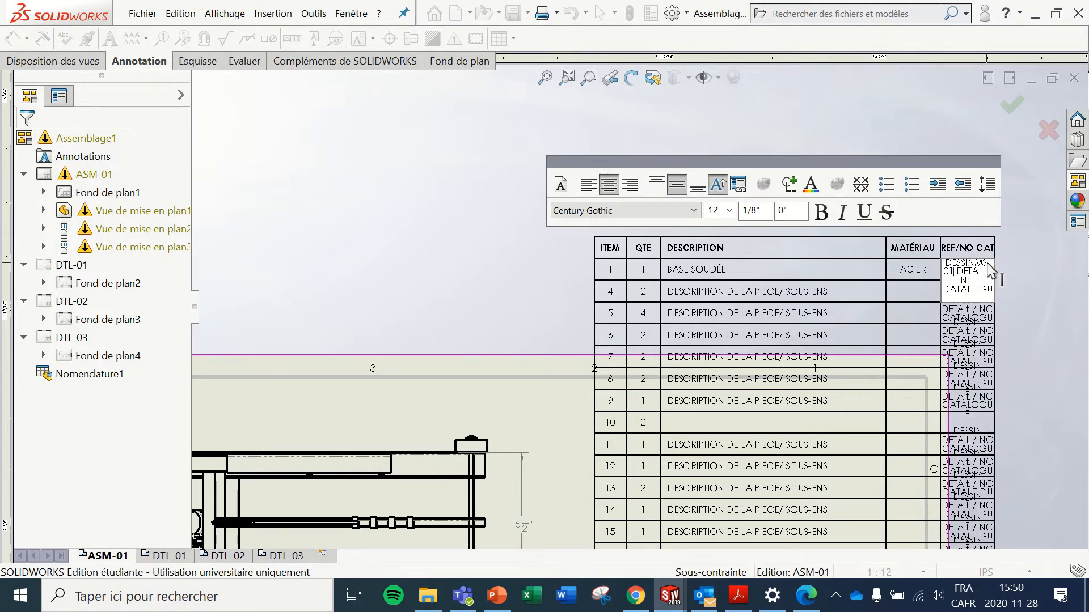
pyautogui.click(1023, 271)
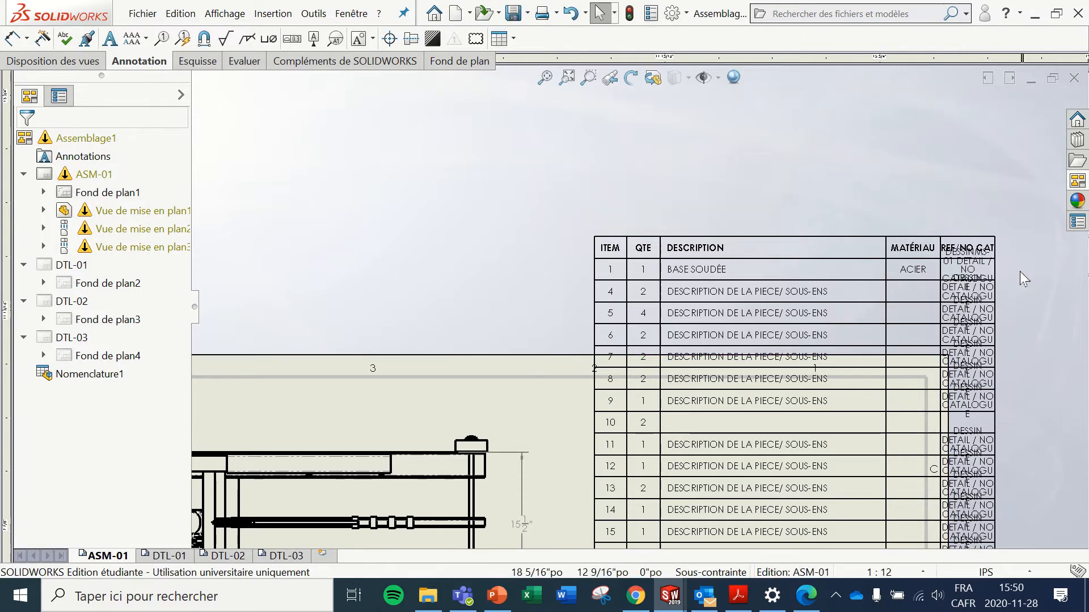
# Step: Replace the entire placeholder text in item 1's reference cell with "MS-01"
pyautogui.scroll(-1, 1020, 272)
pyautogui.scroll(-3, 981, 266)
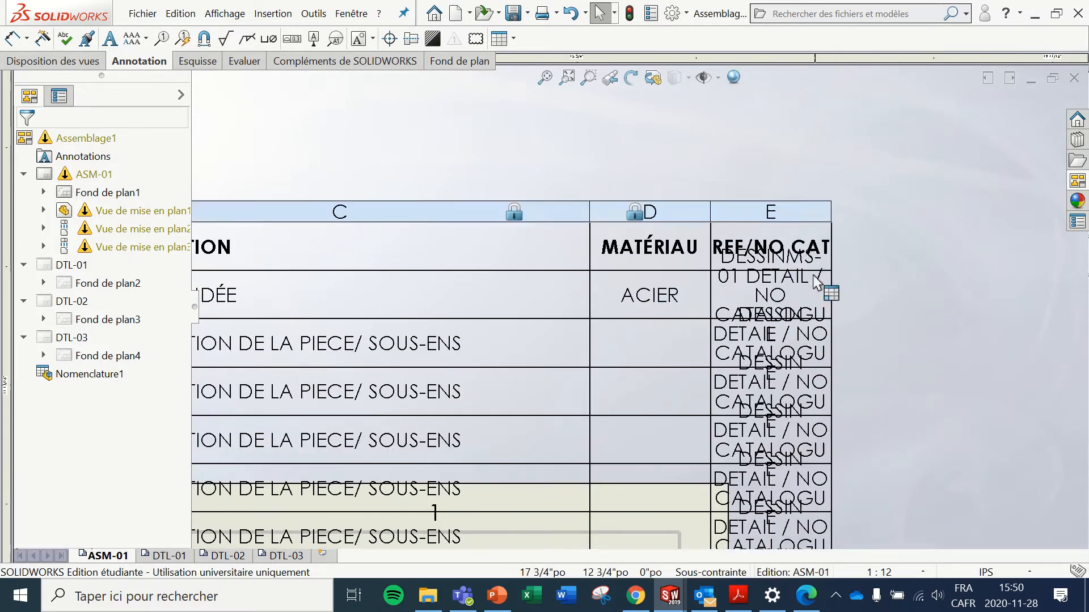
pyautogui.doubleClick(778, 292)
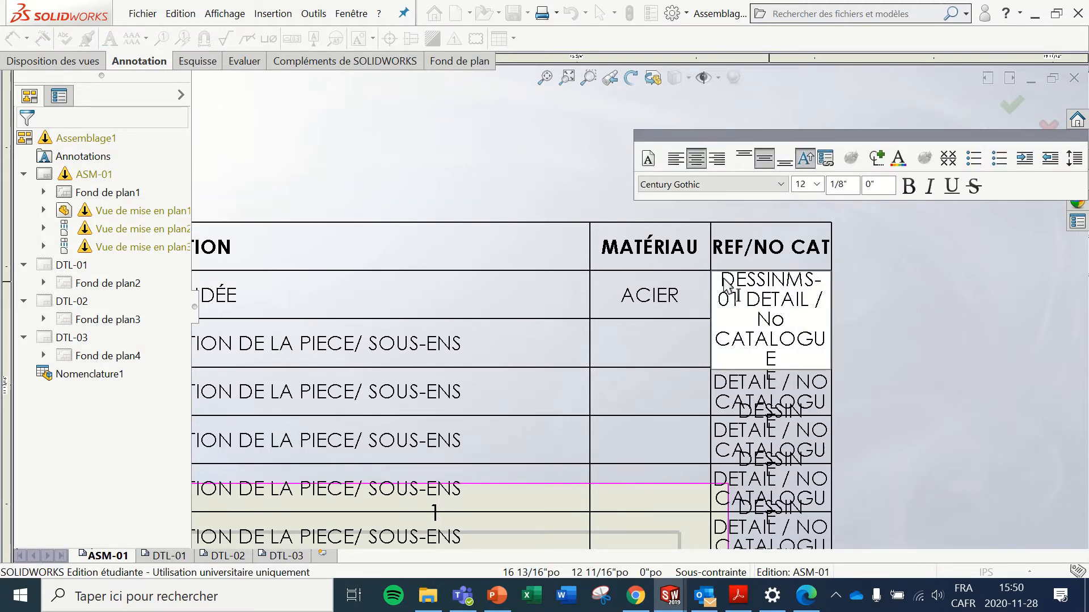
pyautogui.moveTo(719, 278); pyautogui.dragTo(811, 359)
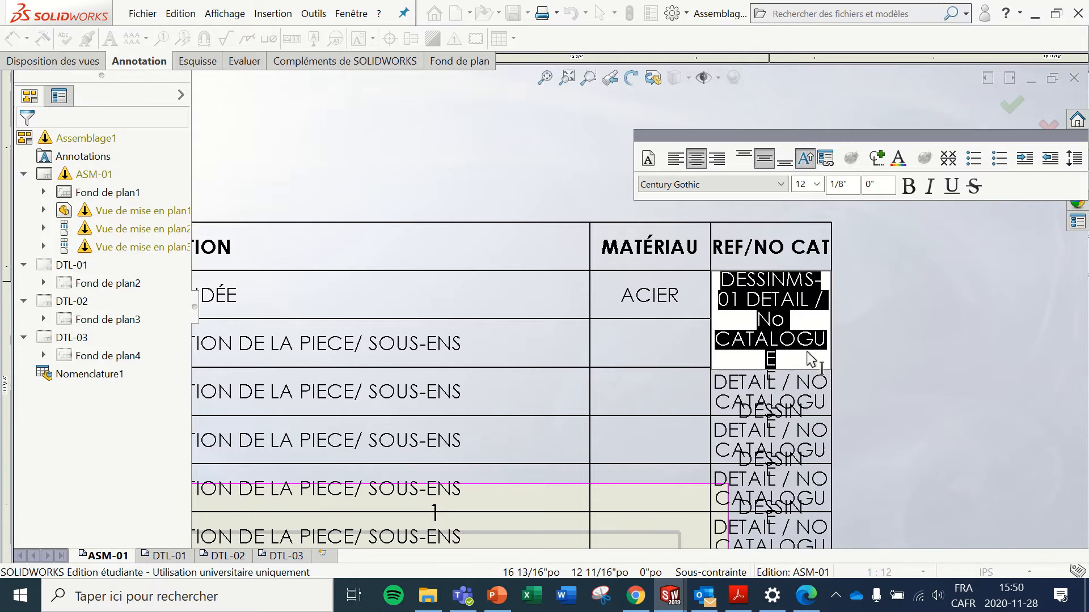
pyautogui.press('Delete')
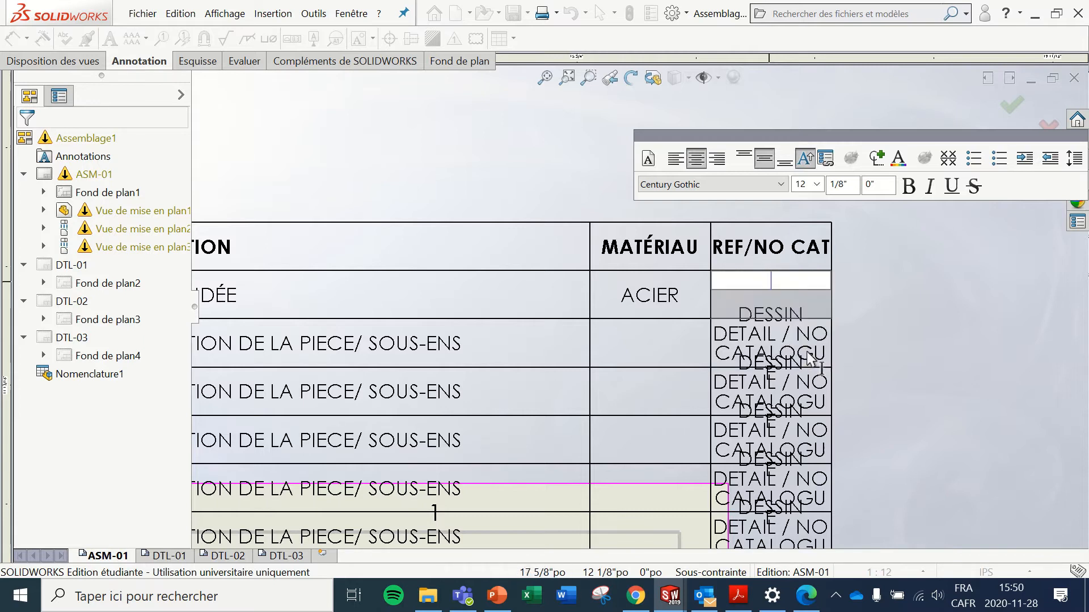
pyautogui.write('MS-01')
pyautogui.click(852, 314)
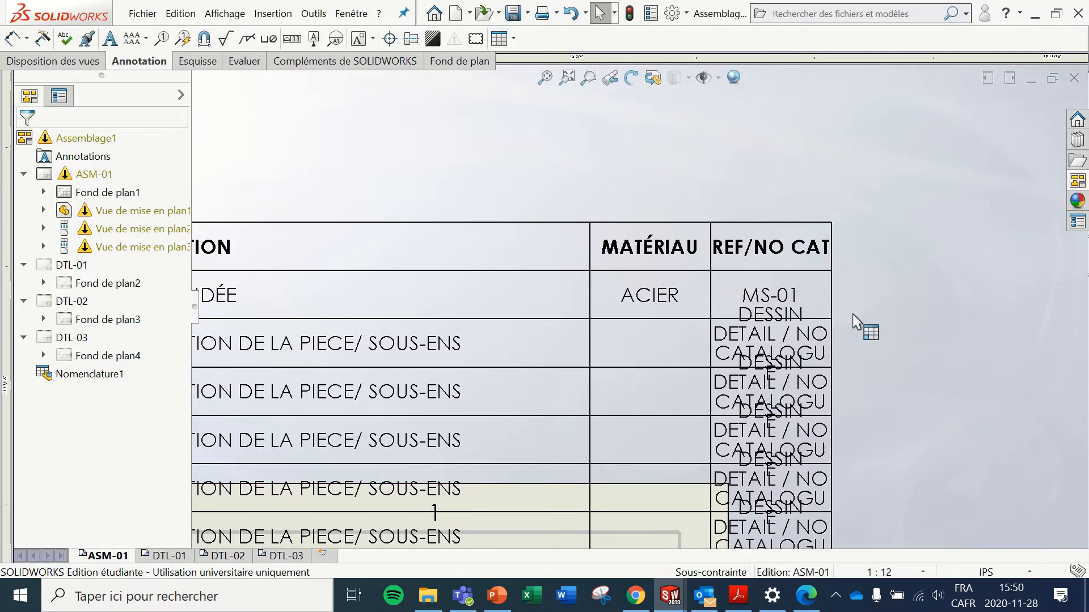
# Step: Examine the bill of materials and the ballooned assembly views to compare the table's extent with the sheet
pyautogui.scroll(5, 494, 363)
pyautogui.scroll(-5, 495, 334)
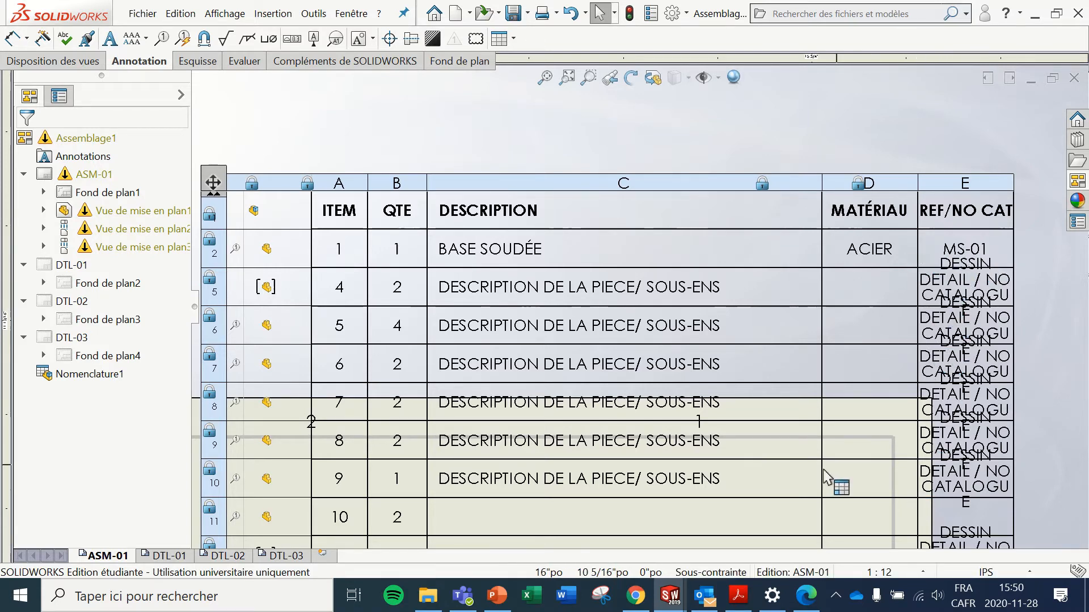
pyautogui.scroll(5, 819, 479)
pyautogui.scroll(2, 811, 481)
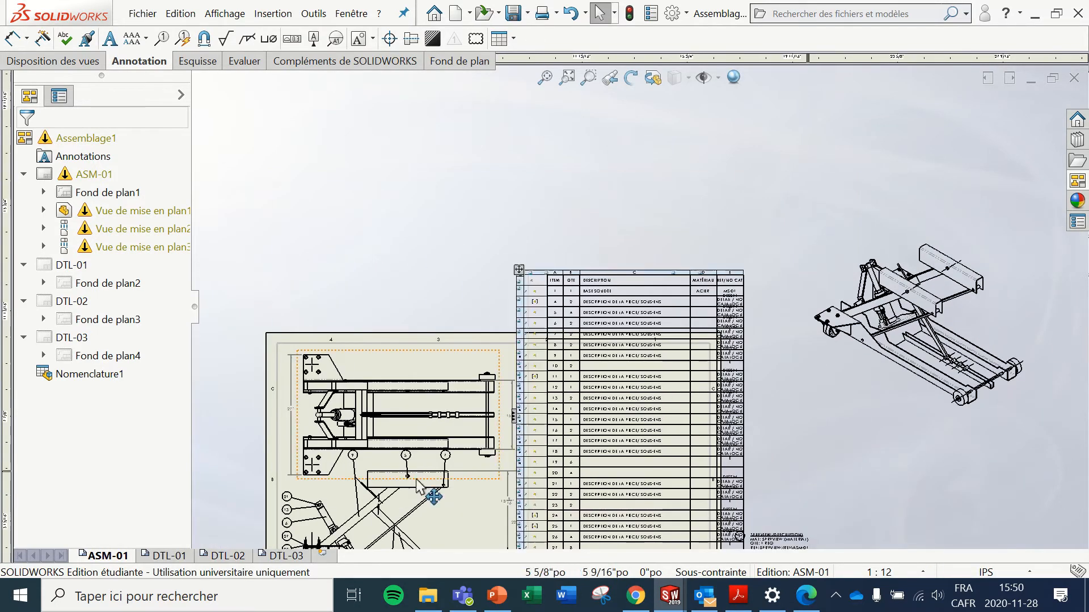
pyautogui.scroll(-2, 445, 467)
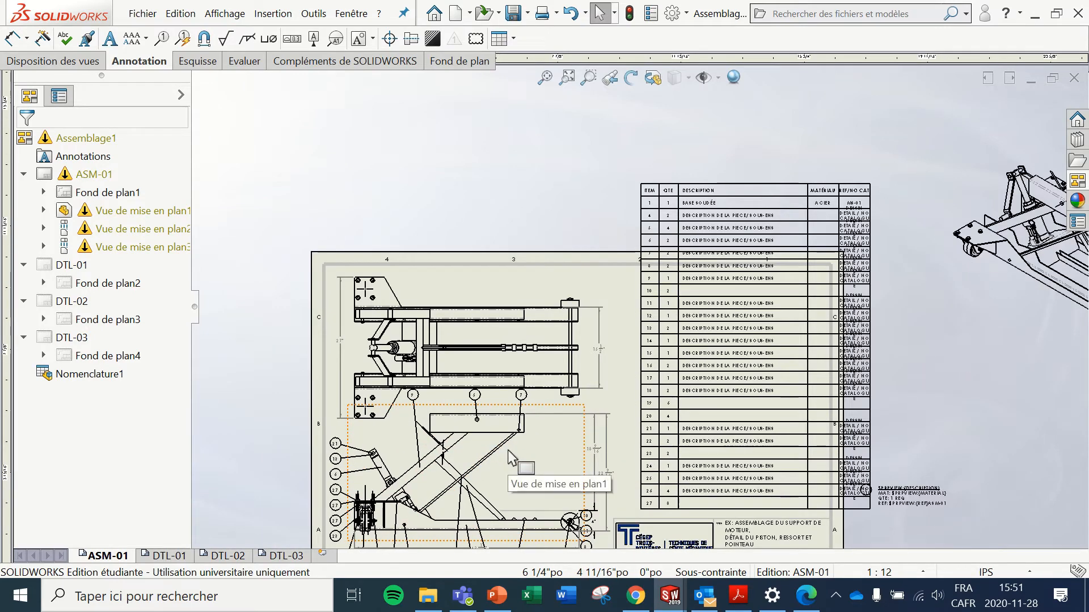
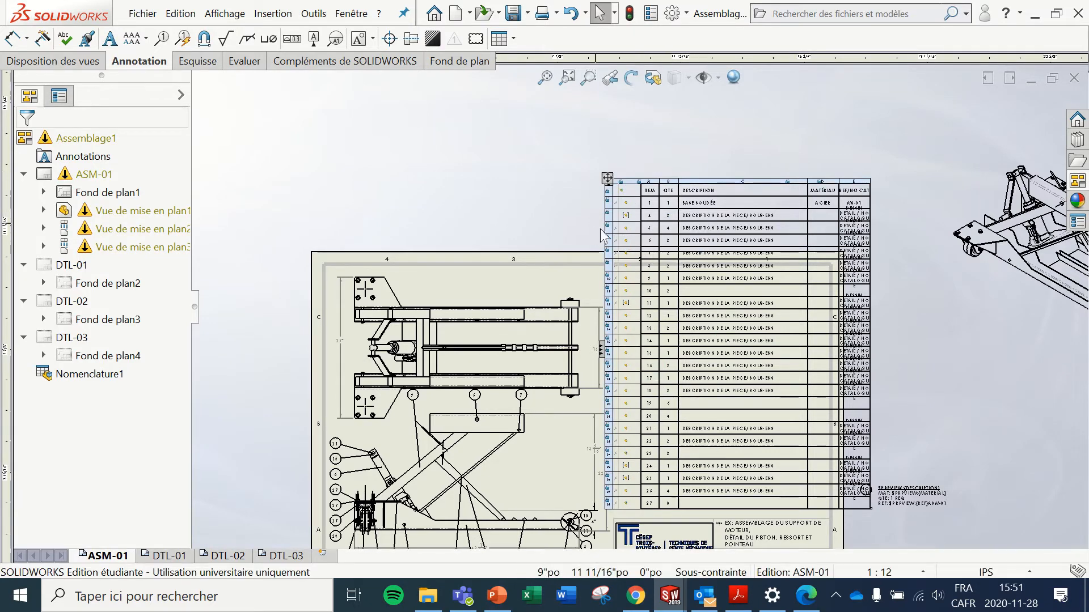
pyautogui.scroll(2, 504, 457)
pyautogui.scroll(-2, 537, 418)
pyautogui.scroll(-2, 510, 391)
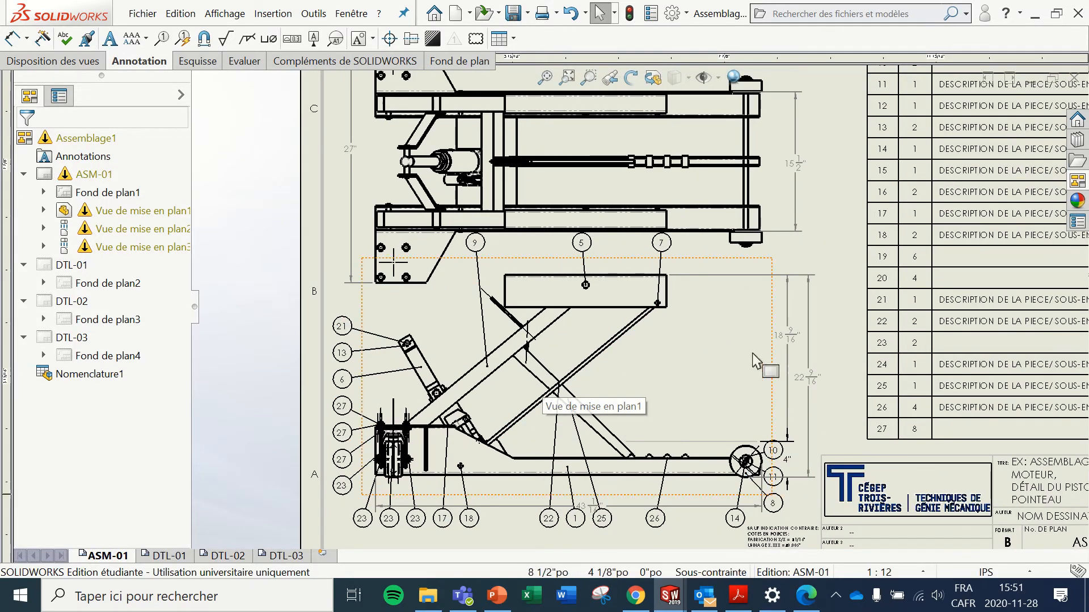
pyautogui.scroll(3, 816, 250)
pyautogui.scroll(-2, 816, 249)
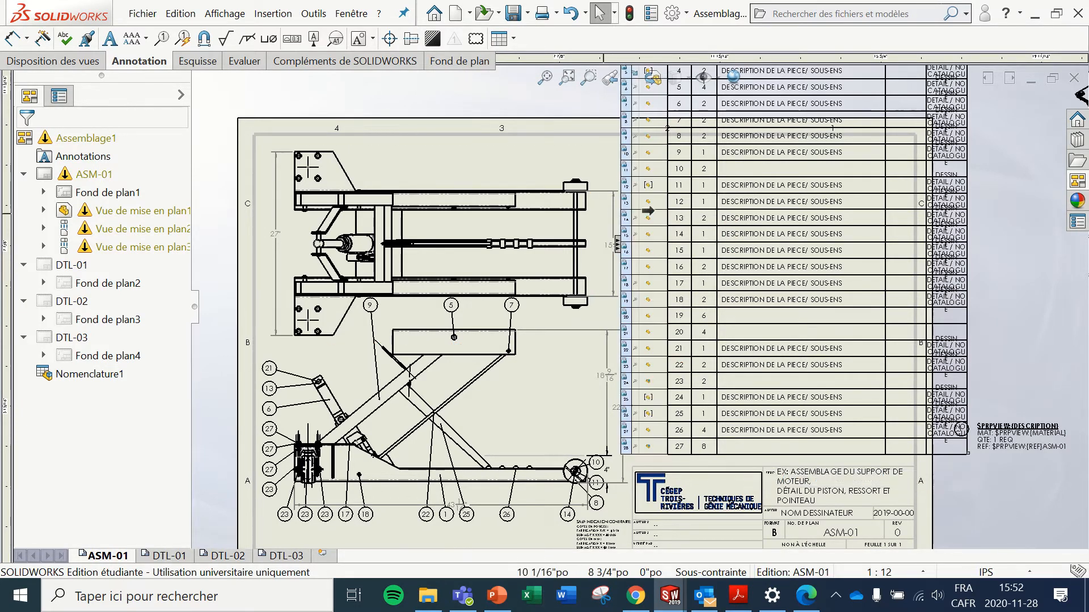
pyautogui.click(620, 217)
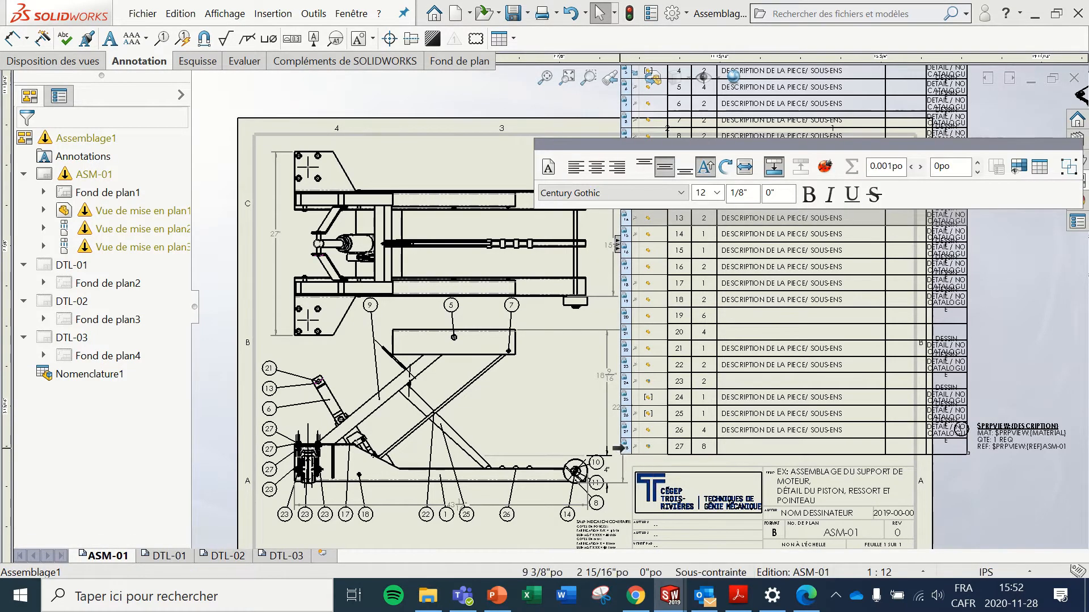
pyautogui.keyDown('ctrl'); pyautogui.click(617, 448); pyautogui.keyUp('ctrl')
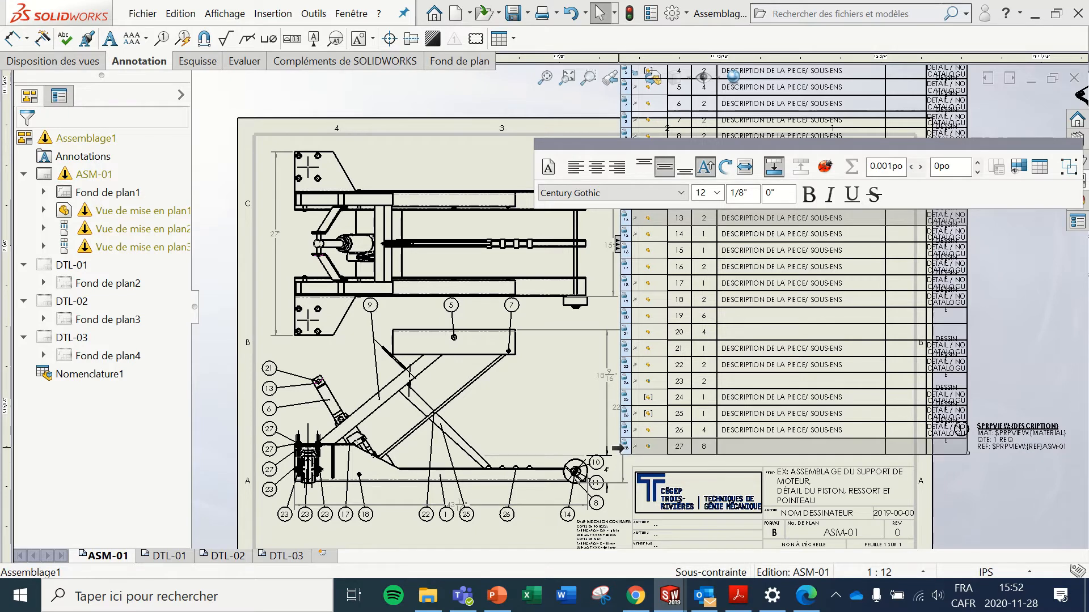
pyautogui.keyDown('shift'); pyautogui.click(617, 448); pyautogui.keyUp('shift')
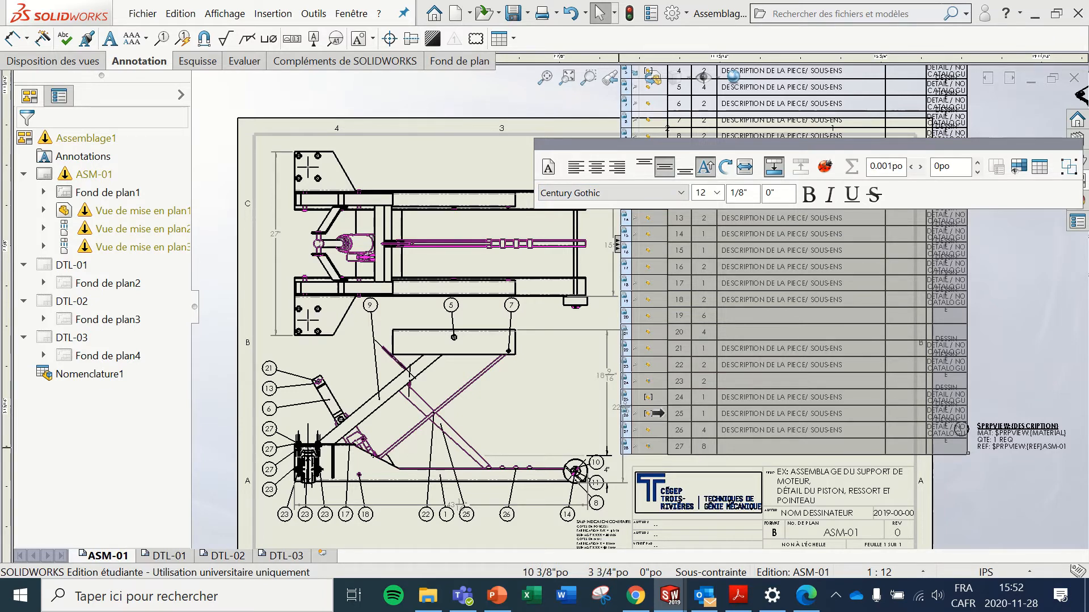
pyautogui.moveTo(655, 409)
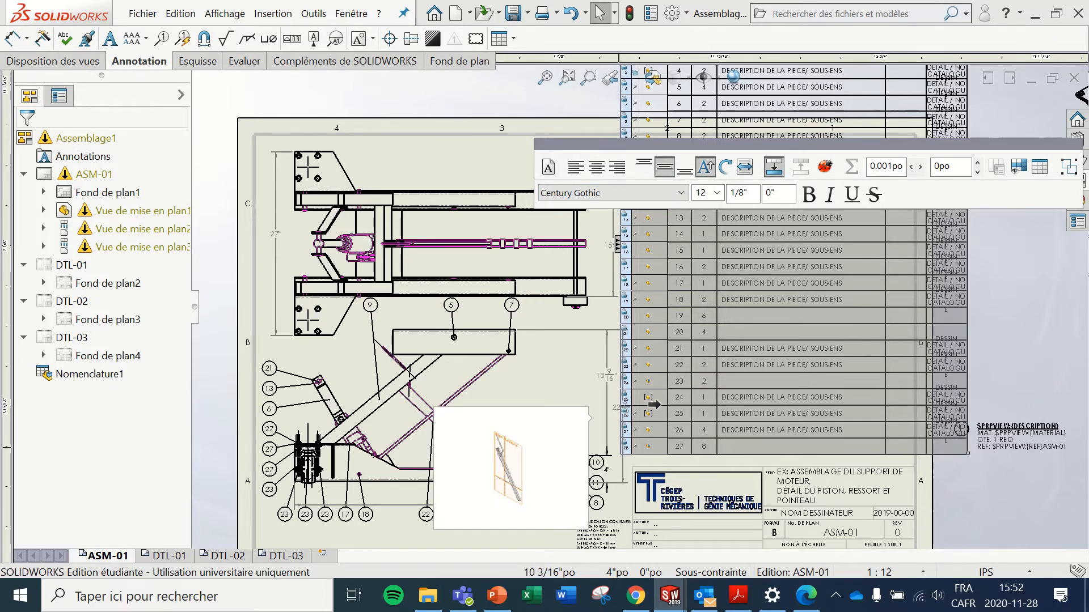
pyautogui.rightClick(656, 409)
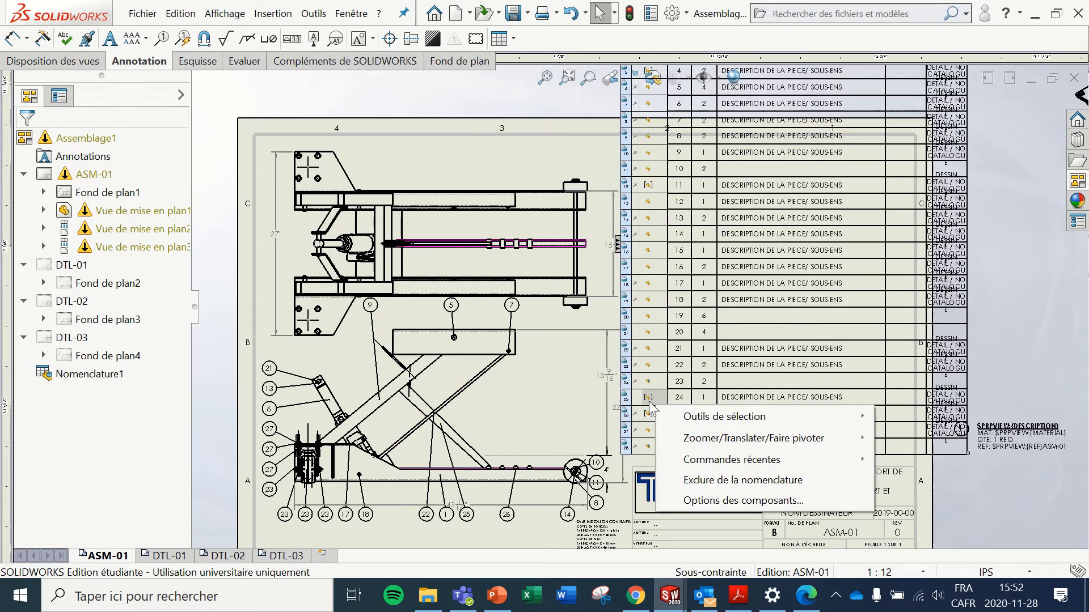
# Step: Delete the item 13 to item 27 rows from the bill of materials
pyautogui.click(626, 219)
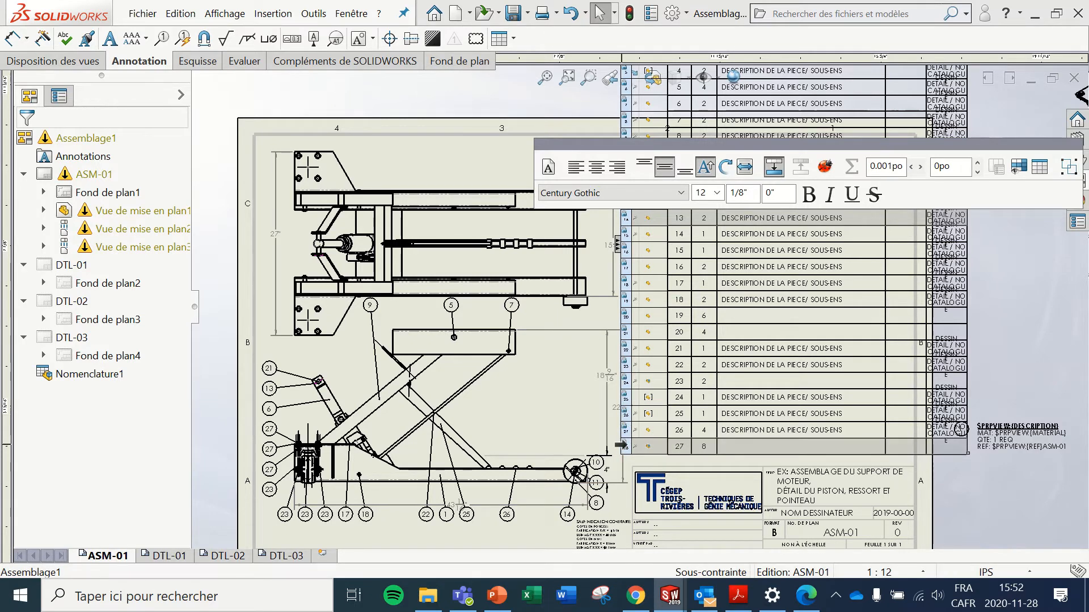
pyautogui.keyDown('shift'); pyautogui.click(622, 445); pyautogui.keyUp('shift')
pyautogui.rightClick(622, 445)
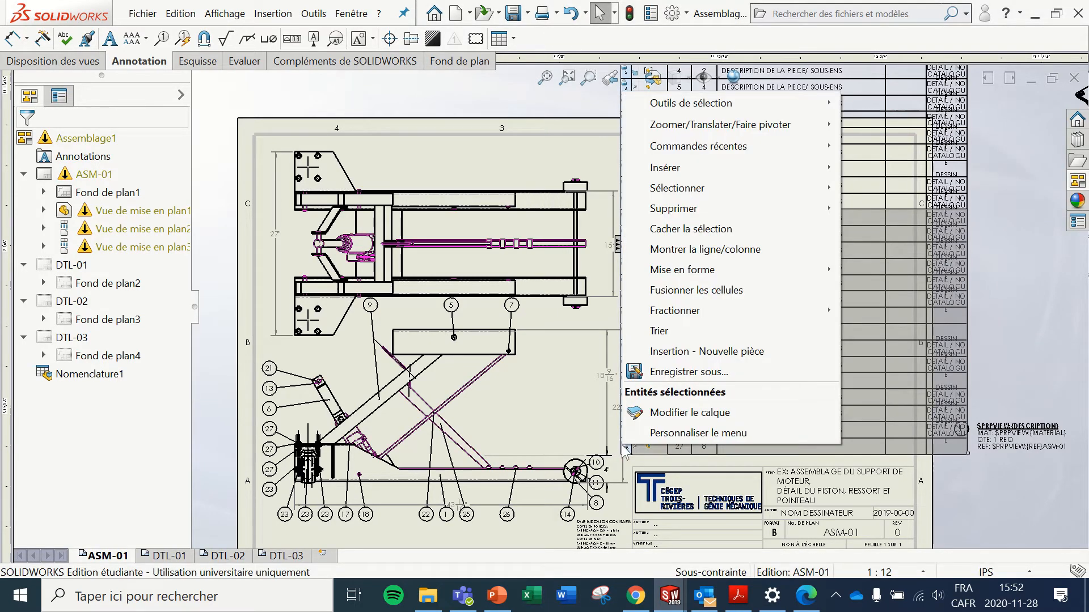
pyautogui.moveTo(700, 211)
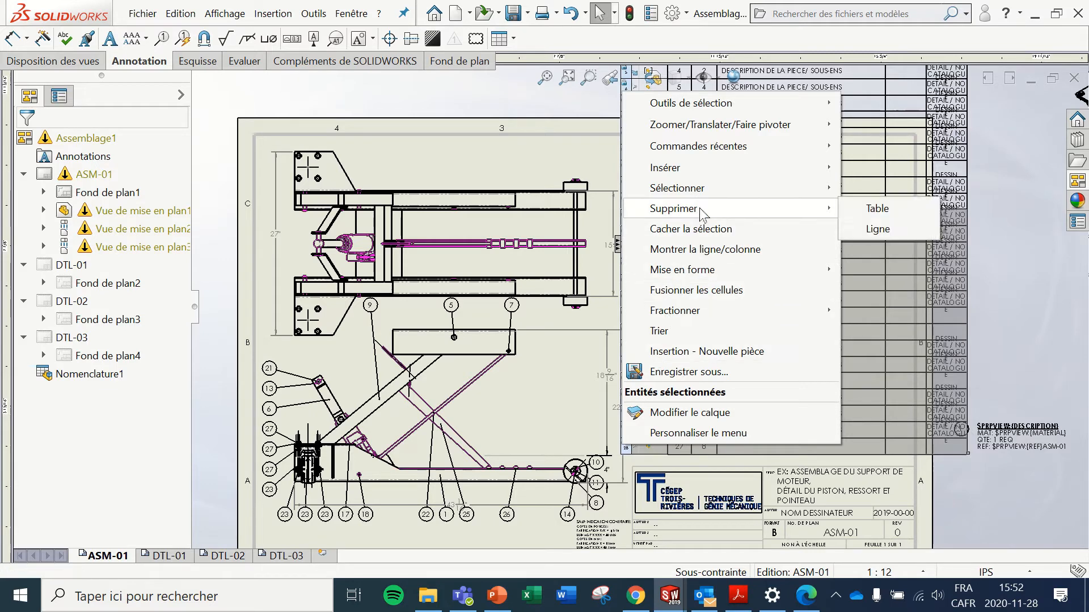
pyautogui.click(875, 229)
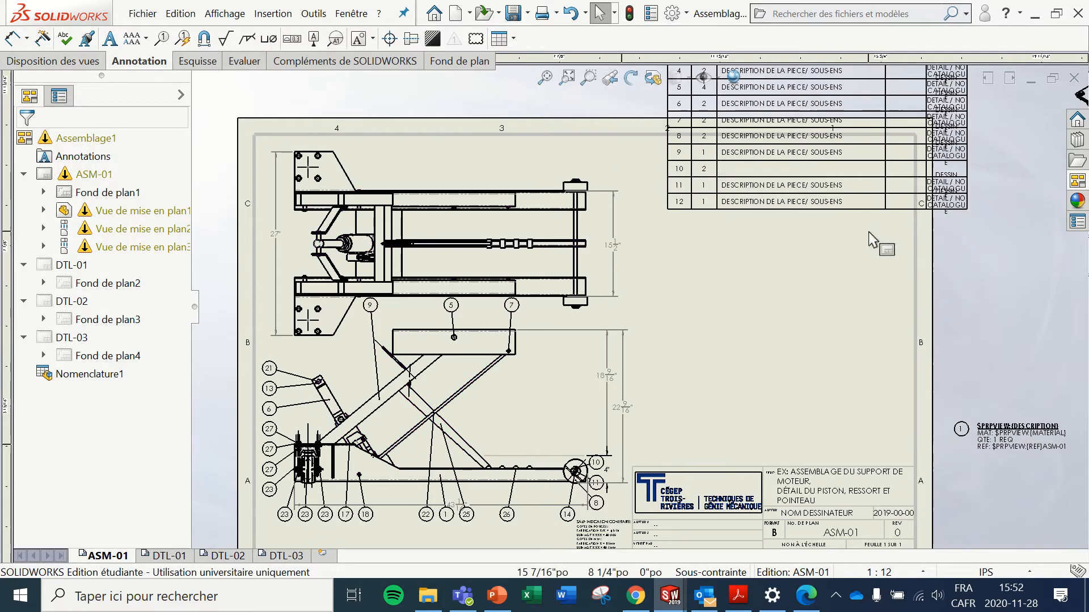
# Step: Move the shortened bill of materials down onto the sheet, beside the assembly's top view
pyautogui.scroll(3, 852, 236)
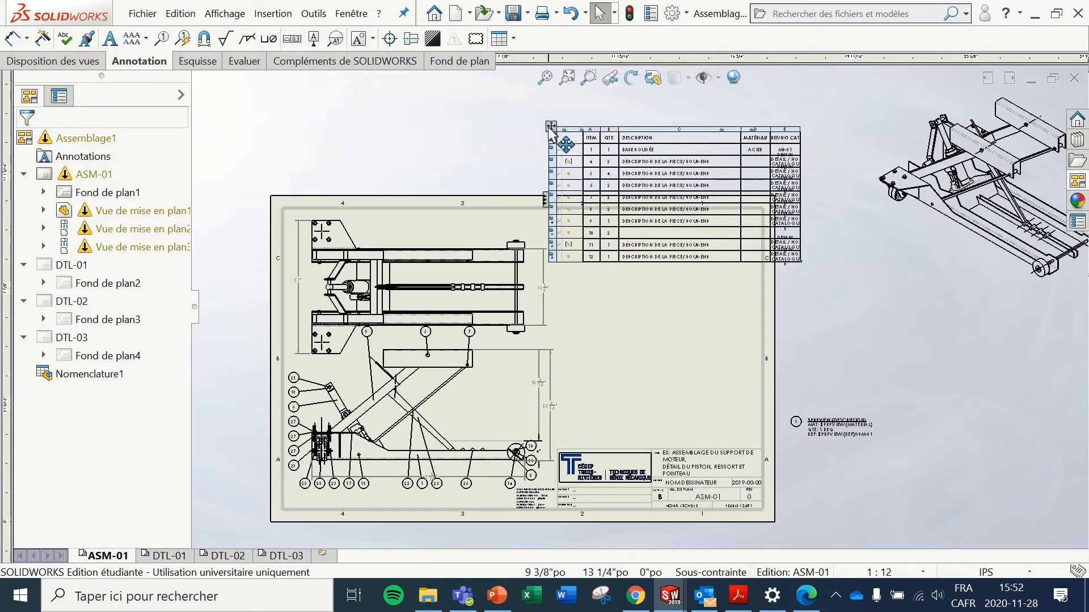
pyautogui.moveTo(548, 142); pyautogui.dragTo(555, 219)
pyautogui.click(559, 217)
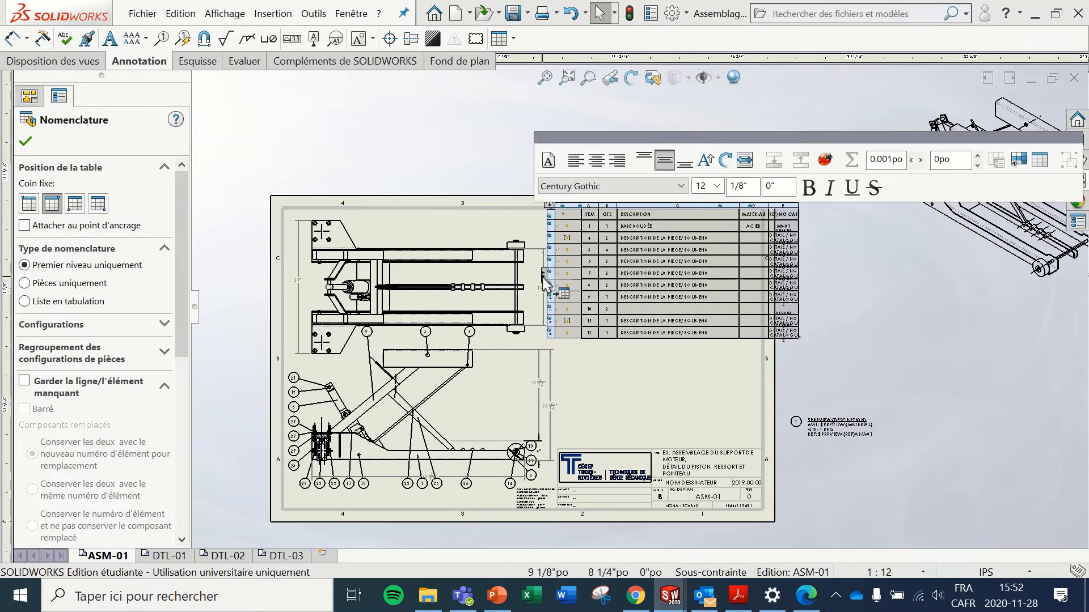
# Step: Narrow the bill of materials' description column and shift the table inward to fit within the sheet border
pyautogui.scroll(3, 689, 277)
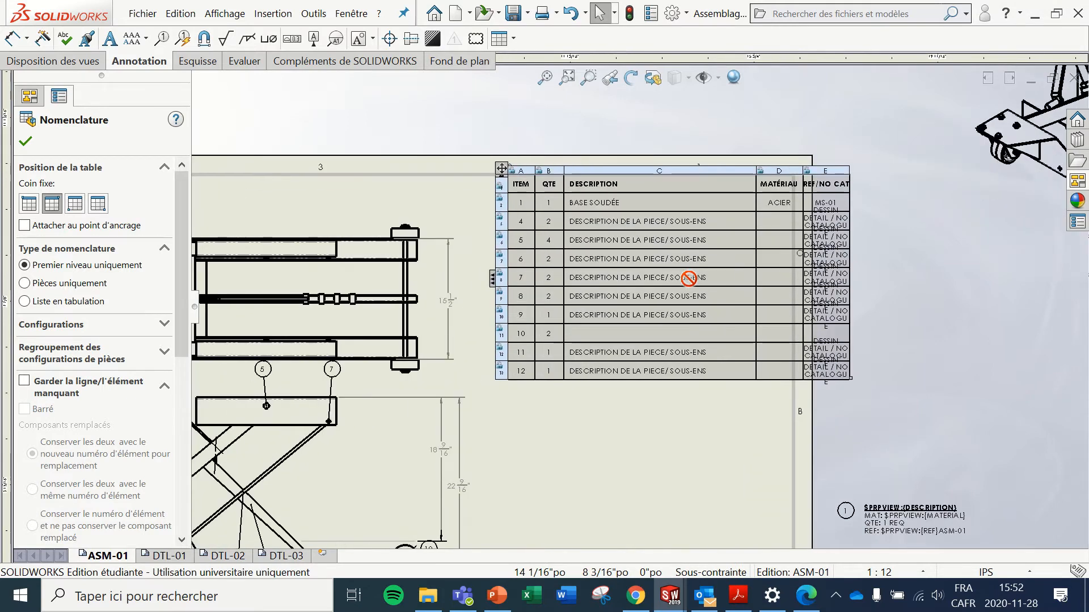
pyautogui.moveTo(493, 387)
pyautogui.mouseDown()
pyautogui.moveTo(552, 348)
pyautogui.moveTo(479, 364)
pyautogui.moveTo(467, 391)
pyautogui.moveTo(554, 384)
pyautogui.moveTo(479, 387)
pyautogui.moveTo(488, 387)
pyautogui.mouseUp()
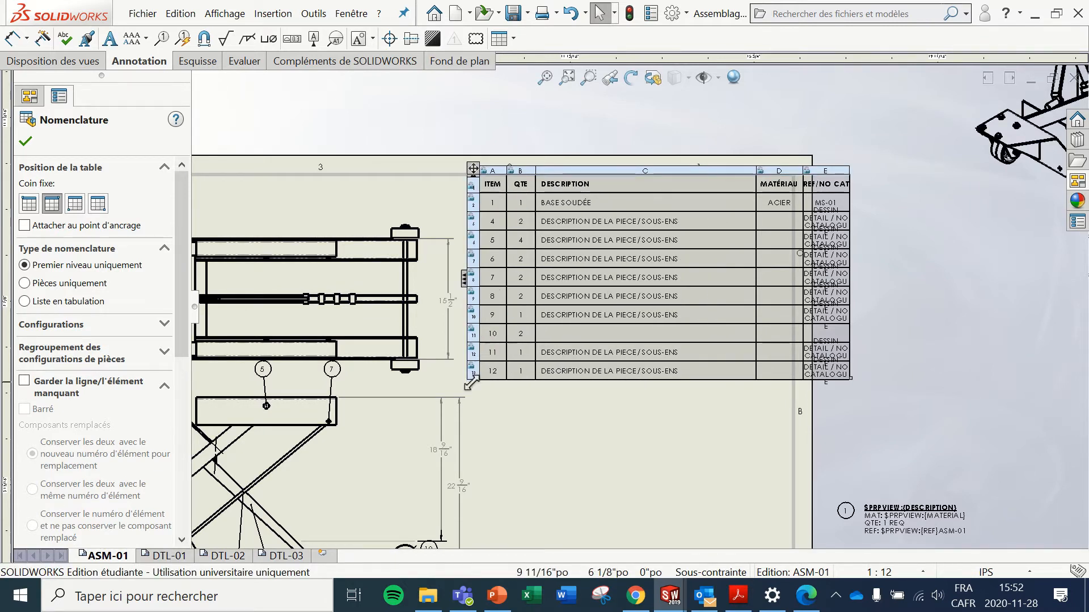
pyautogui.moveTo(471, 384); pyautogui.dragTo(532, 378)
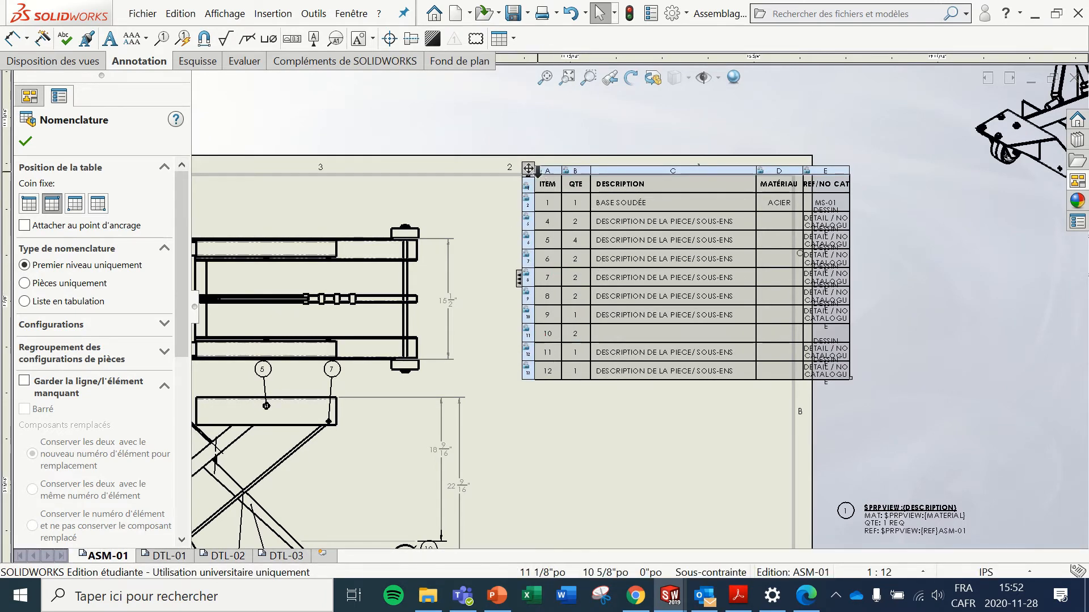
pyautogui.moveTo(530, 168); pyautogui.dragTo(470, 178)
# Step: Unlock the row height of the bill of materials' item 8 row and make that row taller
pyautogui.scroll(-2, 503, 311)
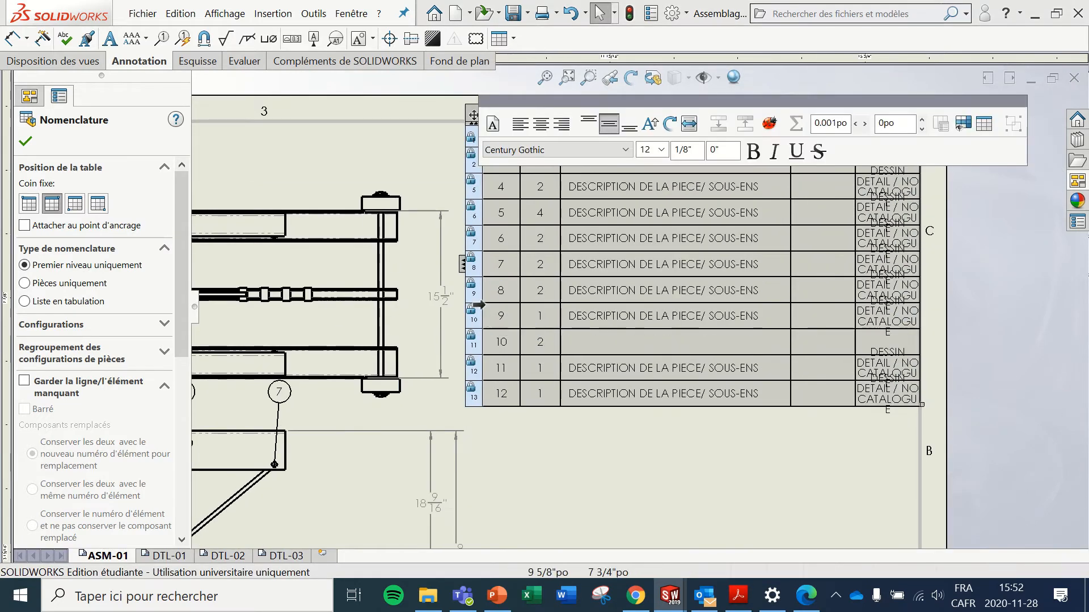
pyautogui.scroll(-2, 488, 309)
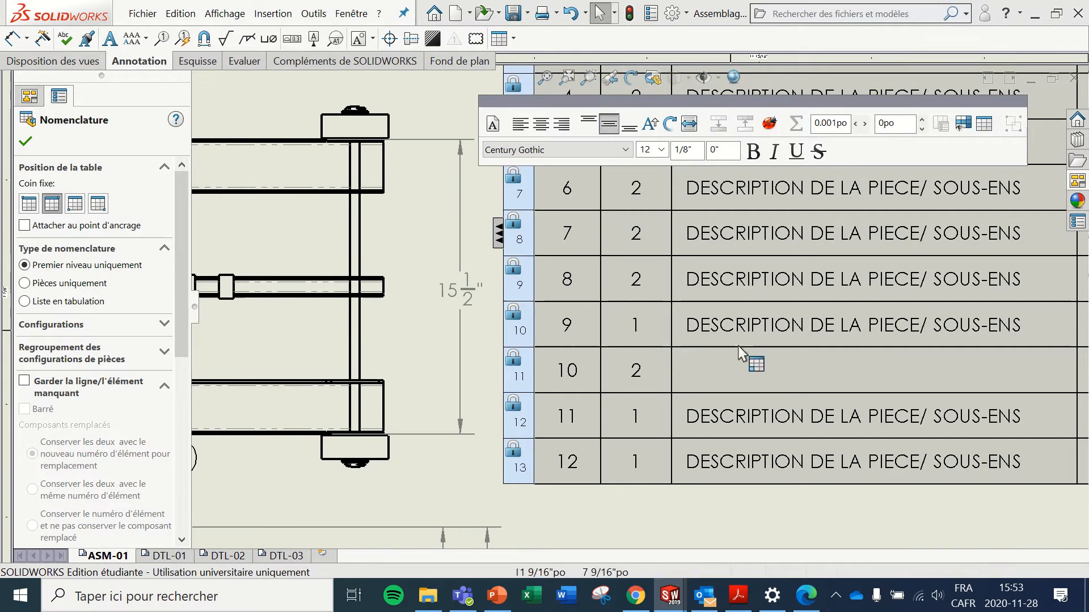
pyautogui.click(507, 272)
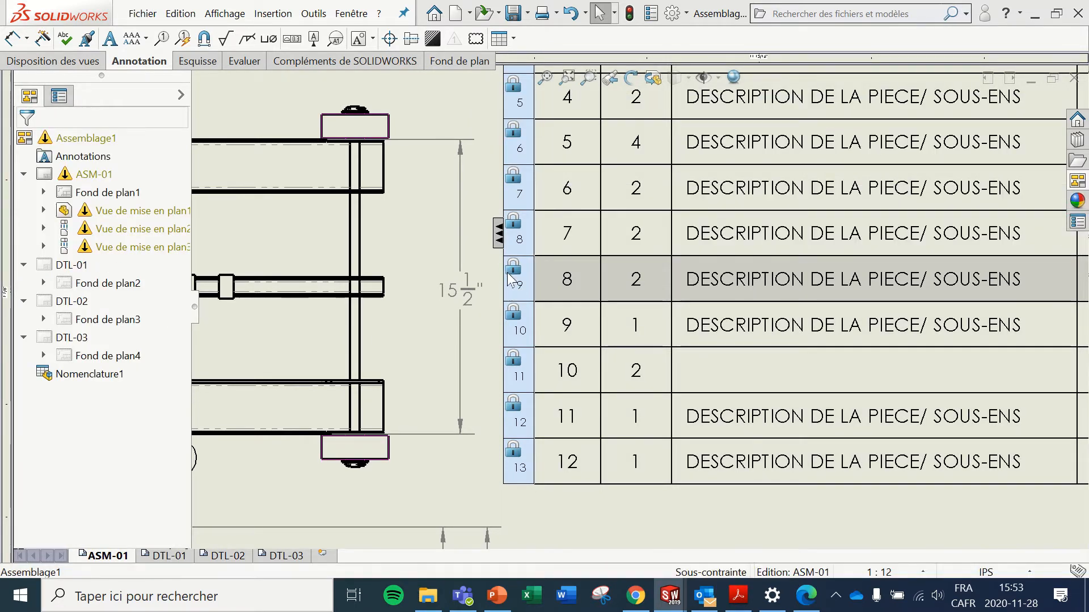
pyautogui.rightClick(508, 272)
pyautogui.moveTo(589, 403)
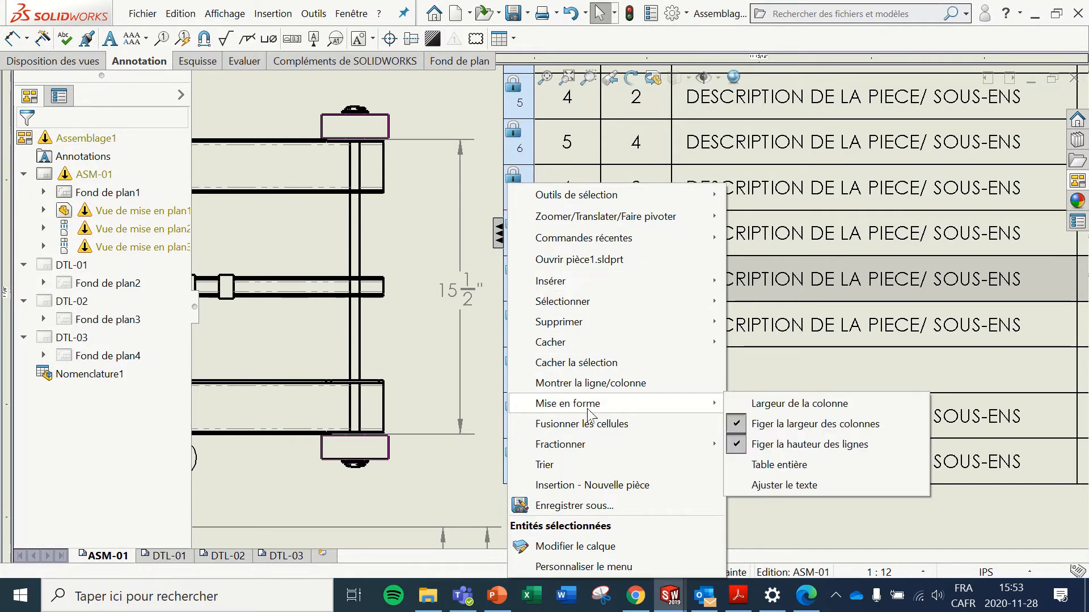
pyautogui.click(737, 445)
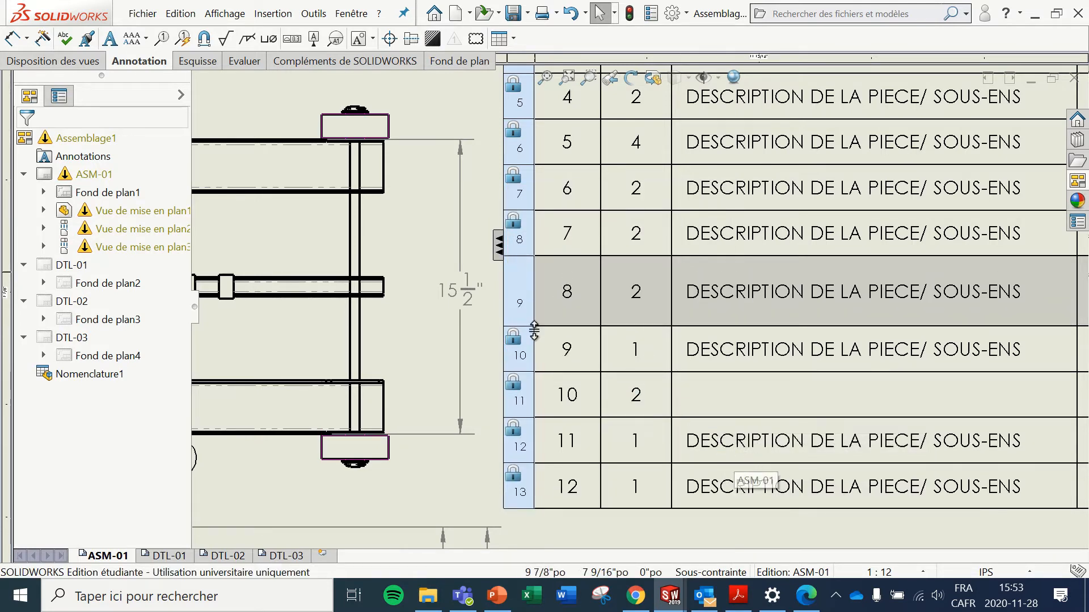
pyautogui.moveTo(526, 325)
pyautogui.mouseDown()
pyautogui.moveTo(529, 369)
pyautogui.moveTo(529, 317)
pyautogui.mouseUp()
pyautogui.click(806, 325)
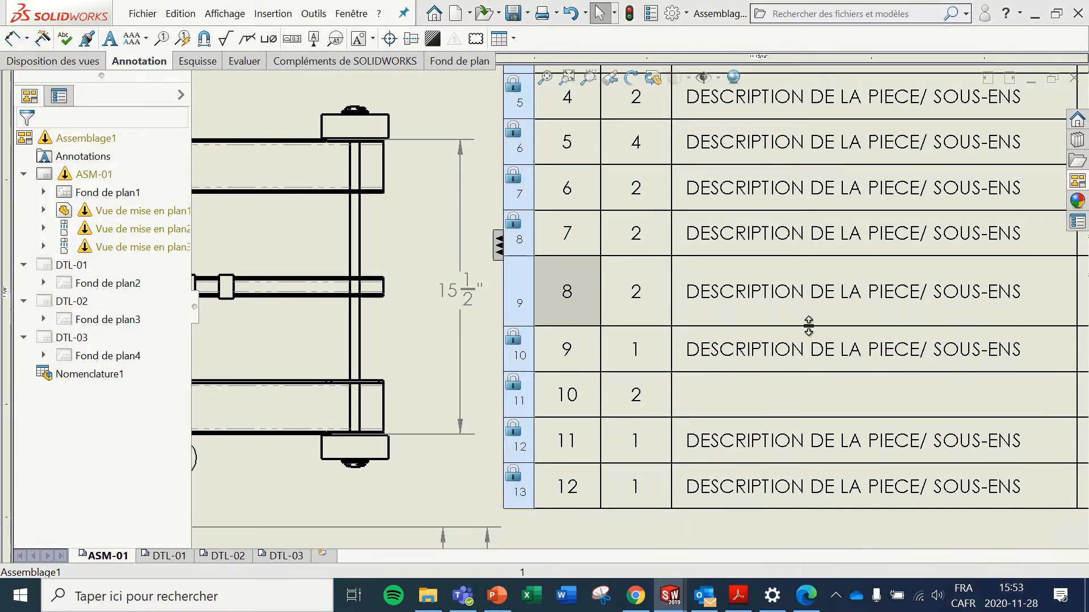
# Step: Try to clear the text from the item 8 row's reference/catalogue number cell
pyautogui.scroll(4, 811, 329)
pyautogui.scroll(-3, 811, 329)
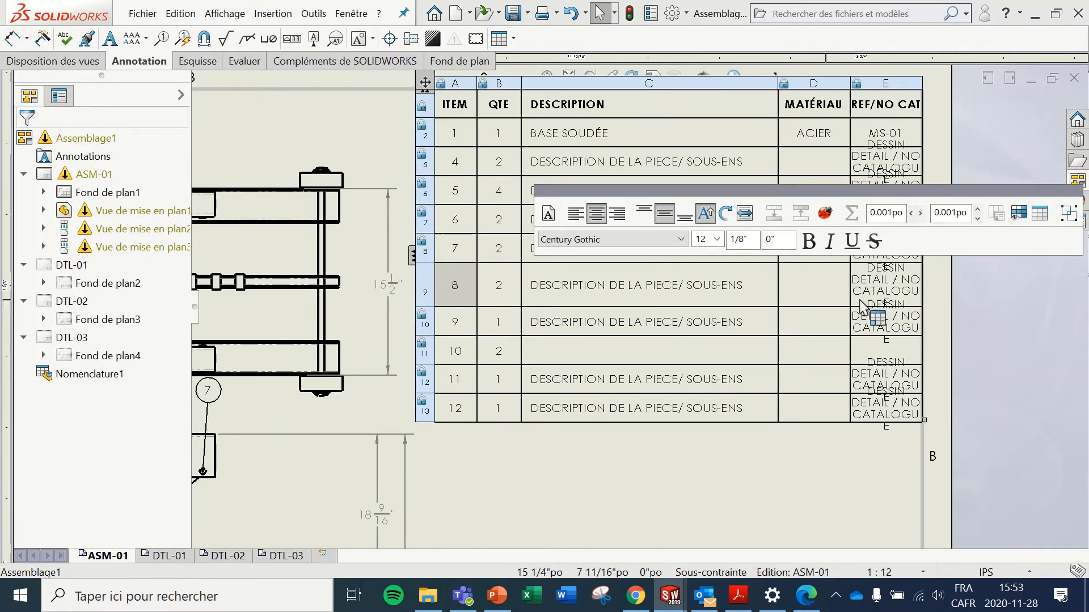
pyautogui.doubleClick(881, 289)
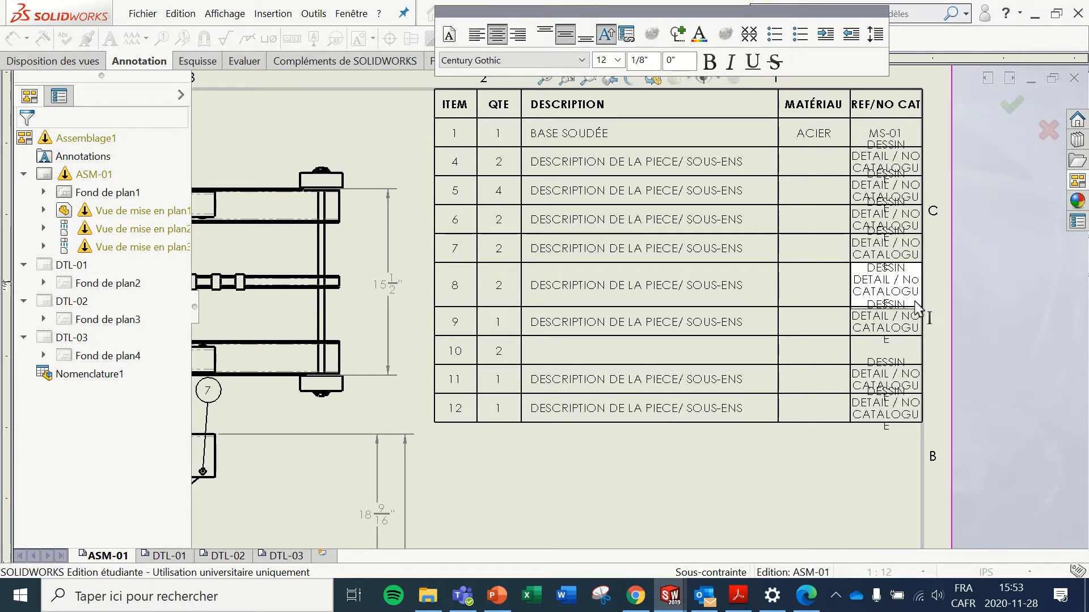
pyautogui.moveTo(917, 309); pyautogui.dragTo(845, 258)
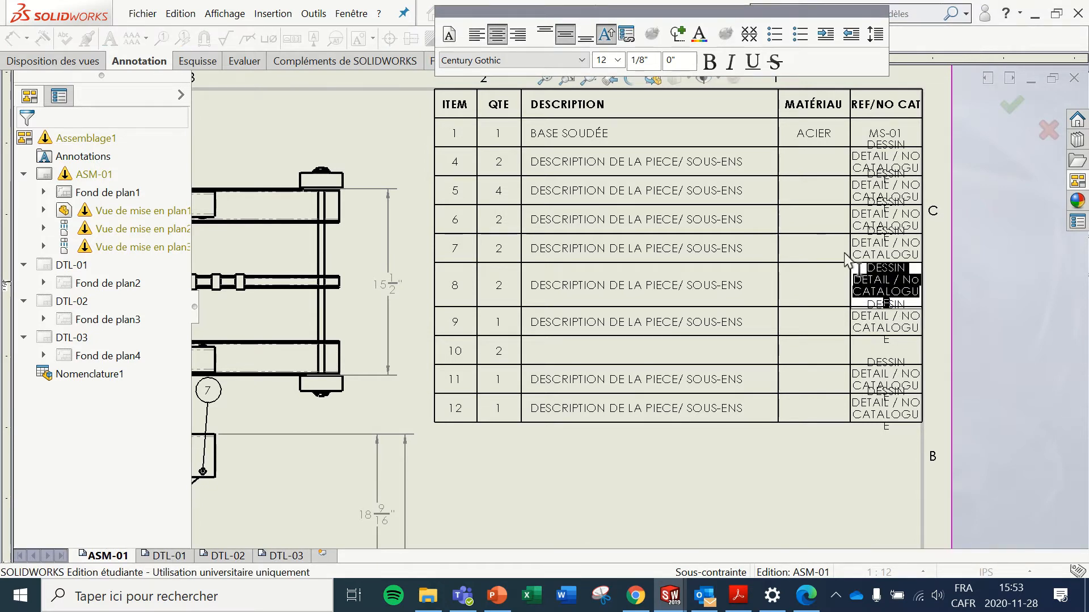
pyautogui.press('Delete')
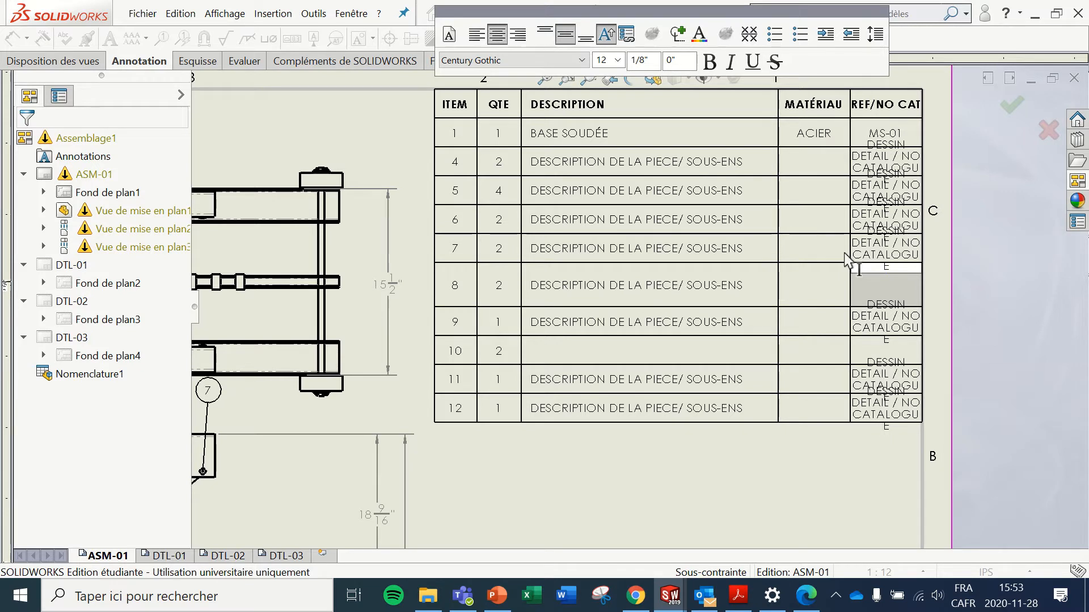
pyautogui.click(801, 283)
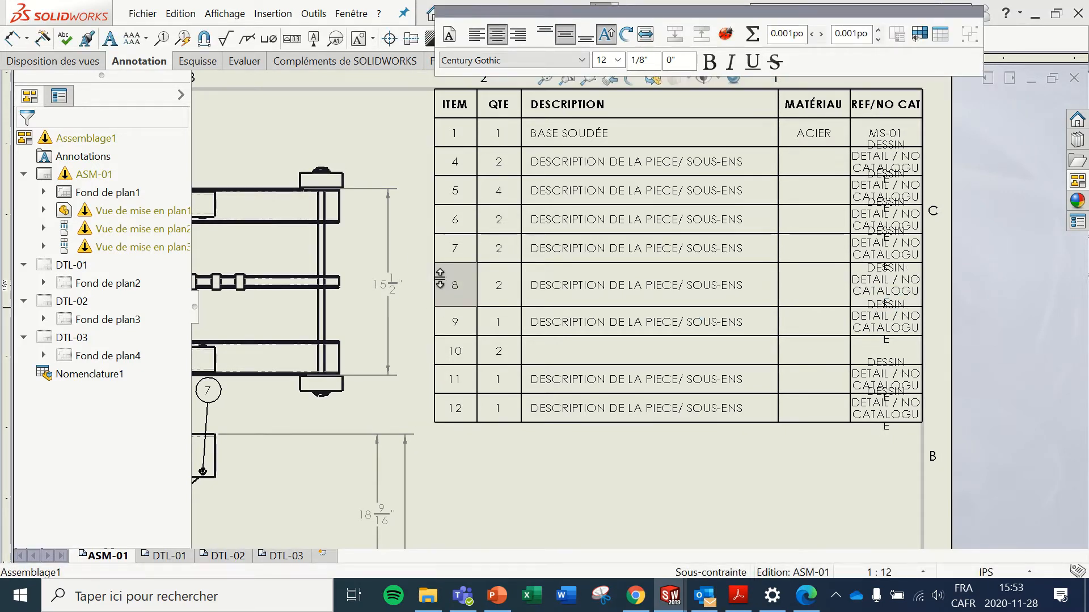
pyautogui.click(903, 292)
pyautogui.doubleClick(902, 293)
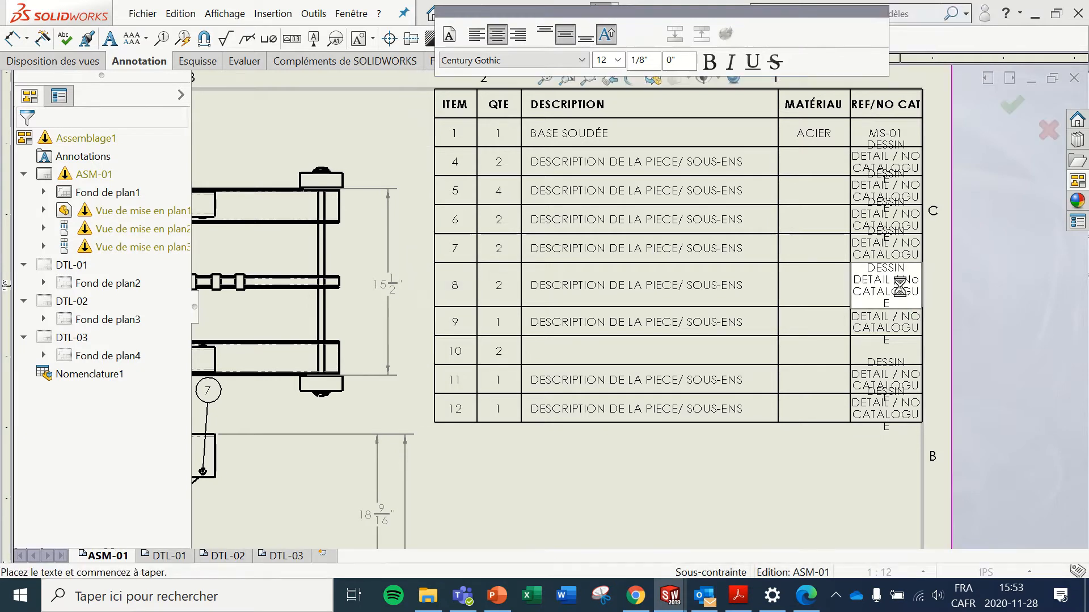
pyautogui.moveTo(898, 312); pyautogui.dragTo(846, 271)
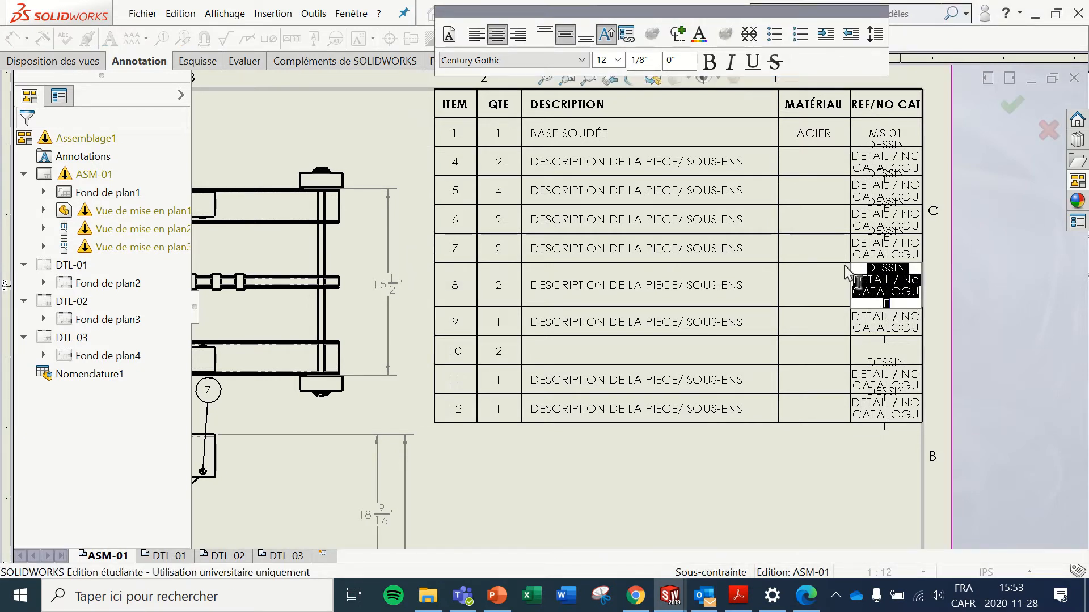
pyautogui.press('Delete')
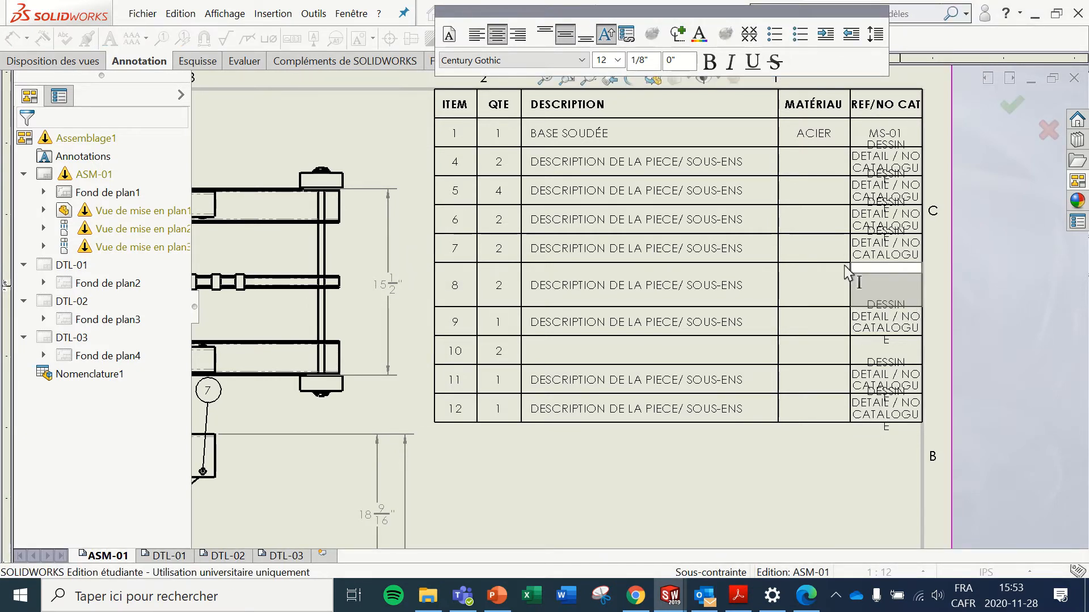
pyautogui.press('Escape')
# Step: Replace the item 8 row's reference/catalogue number with MS0000 and slightly increase that row's height
pyautogui.doubleClick(902, 291)
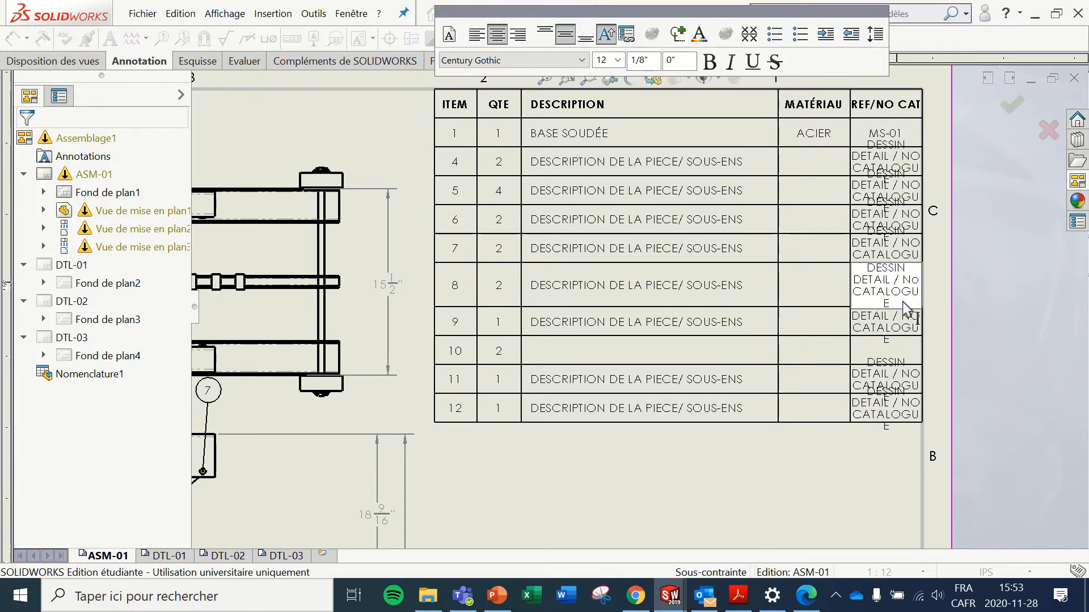
pyautogui.moveTo(903, 302); pyautogui.dragTo(843, 267)
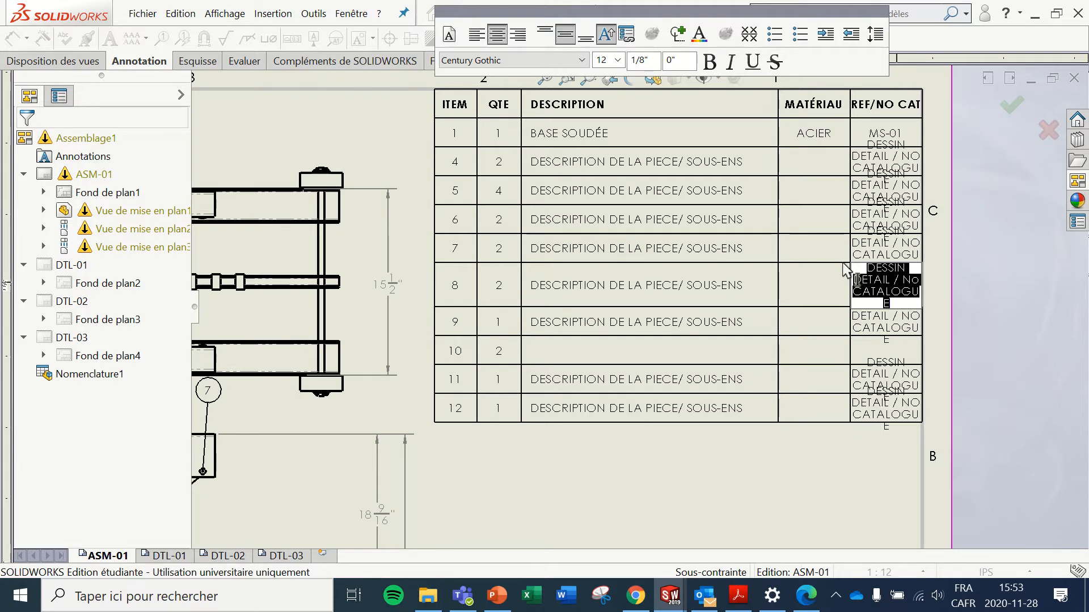
pyautogui.write('MS')
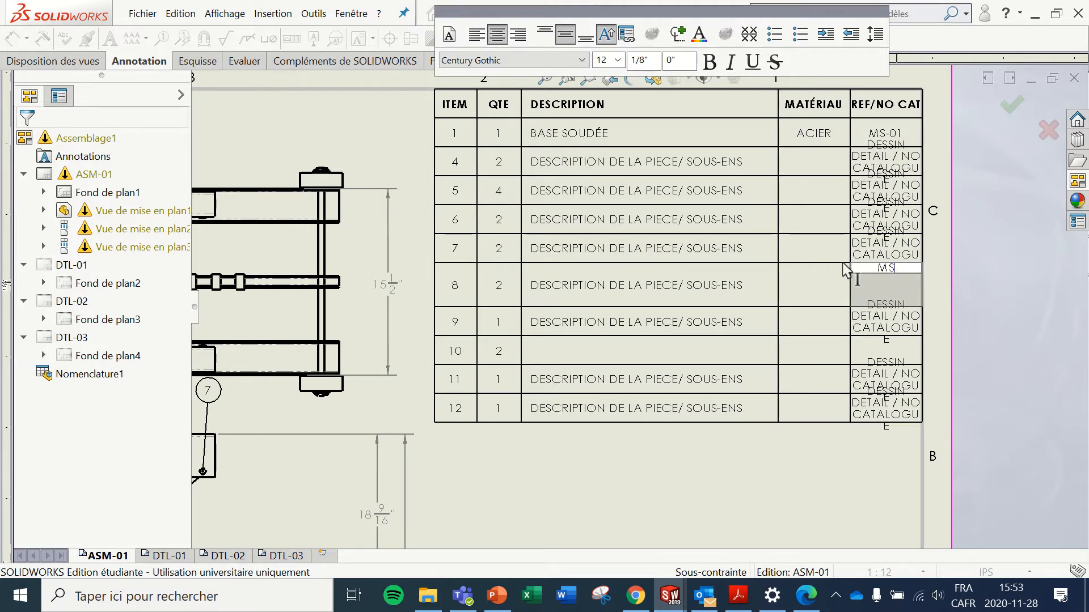
pyautogui.write('0000')
pyautogui.press('Return')
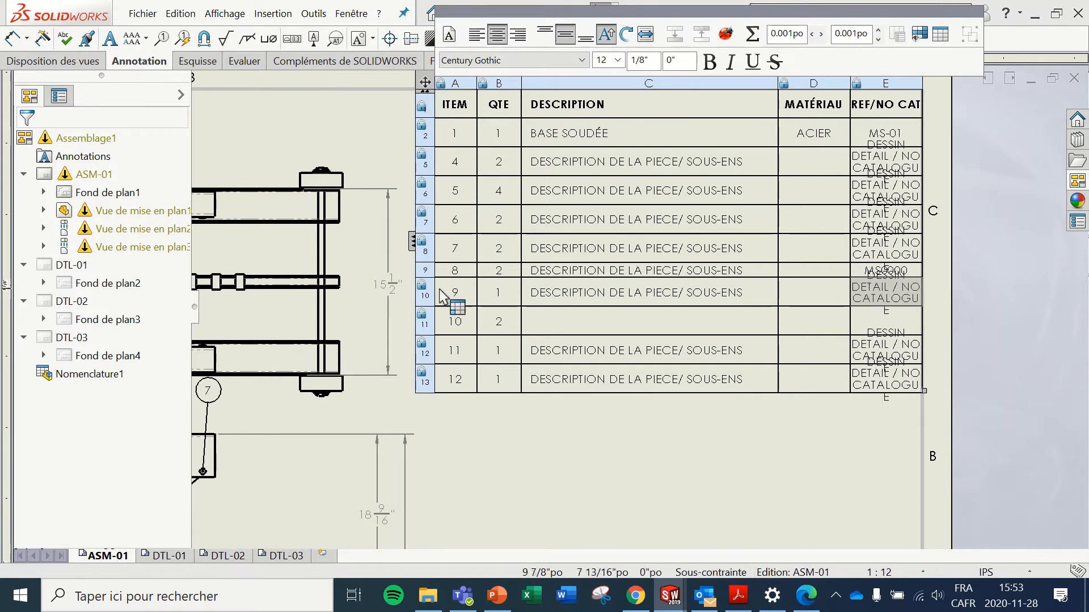
pyautogui.moveTo(443, 279)
pyautogui.mouseDown()
pyautogui.moveTo(430, 352)
pyautogui.moveTo(445, 264)
pyautogui.moveTo(454, 333)
pyautogui.moveTo(462, 252)
pyautogui.moveTo(455, 284)
pyautogui.mouseUp()
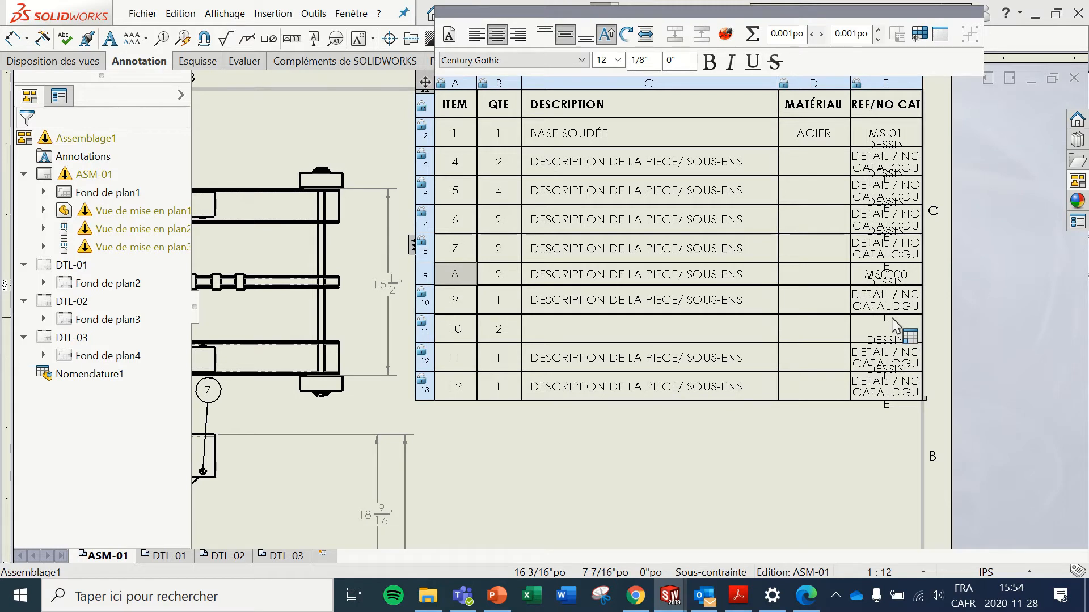
pyautogui.click(785, 461)
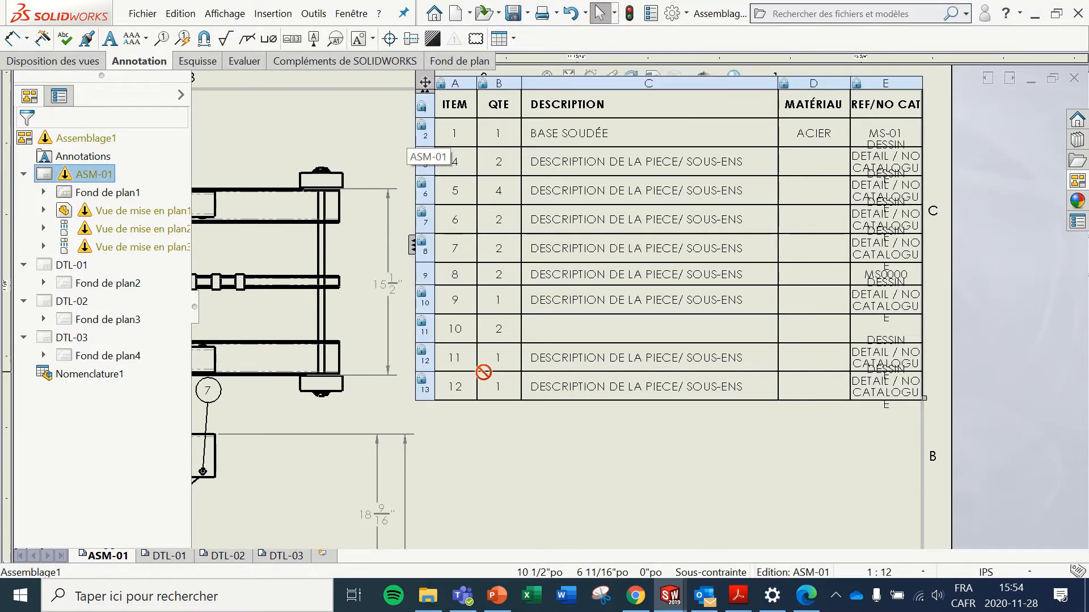
# Step: Delete the upper-left caster wheel's redundant balloons beside the side view: the lowest 23 and the two lower 27 balloons
pyautogui.scroll(-4, 483, 373)
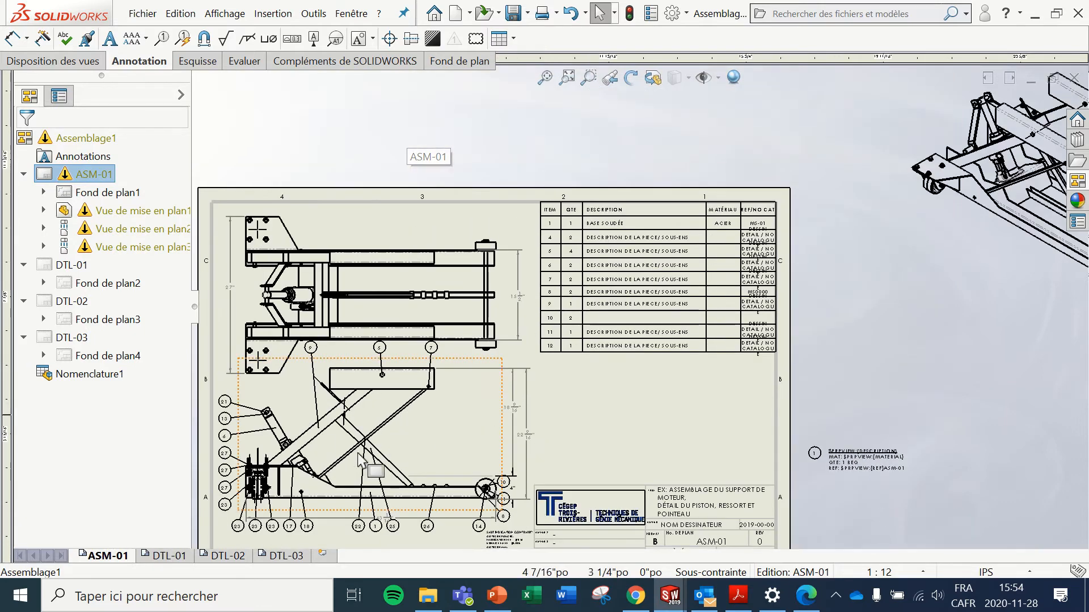
pyautogui.scroll(1, 375, 453)
pyautogui.scroll(3, 421, 453)
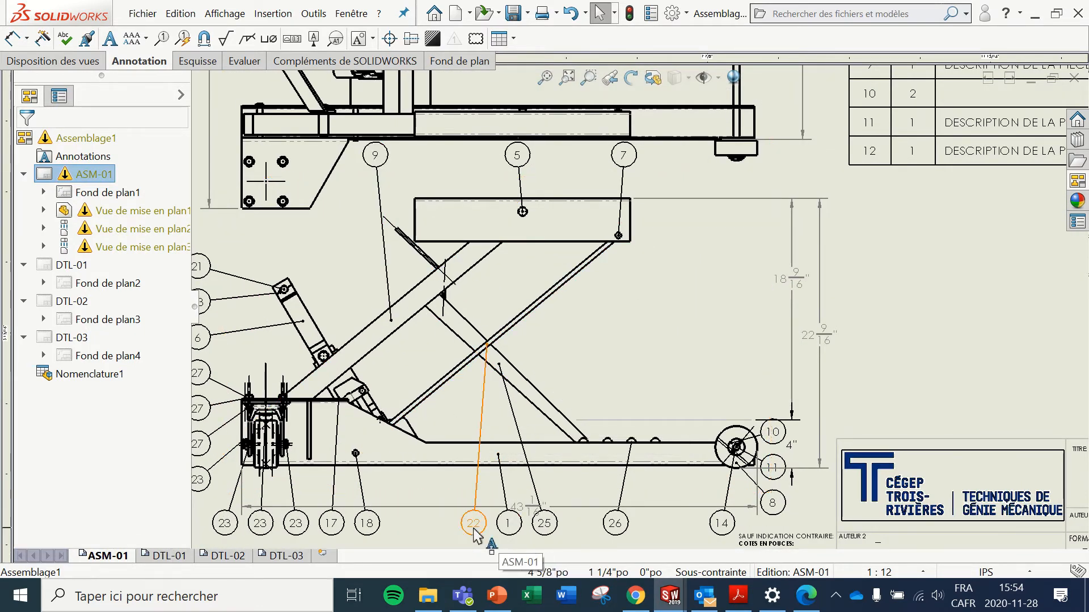
pyautogui.scroll(-2, 454, 510)
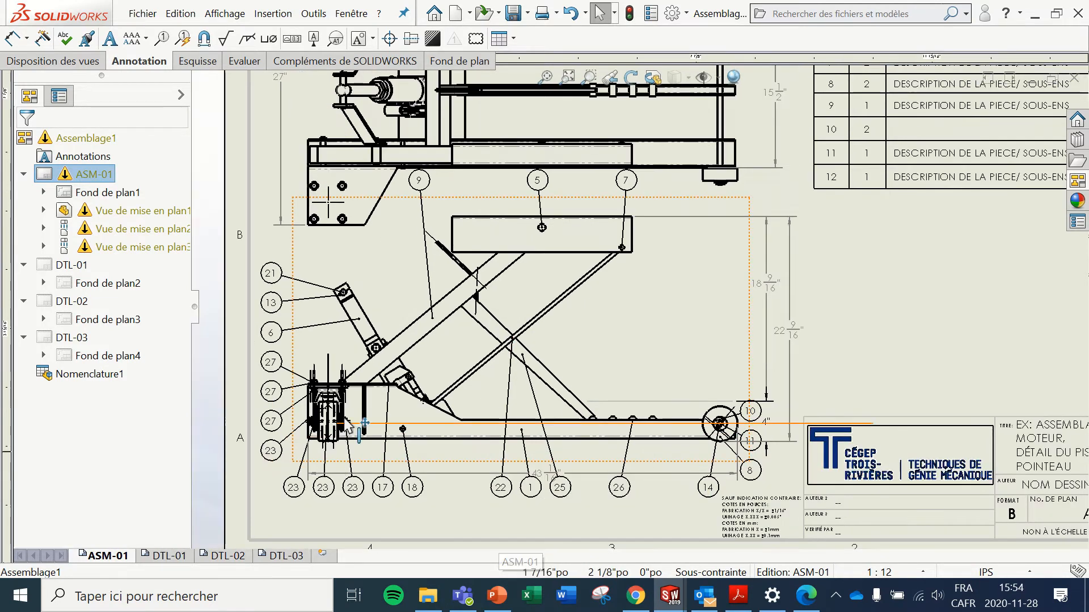
pyautogui.scroll(3, 378, 391)
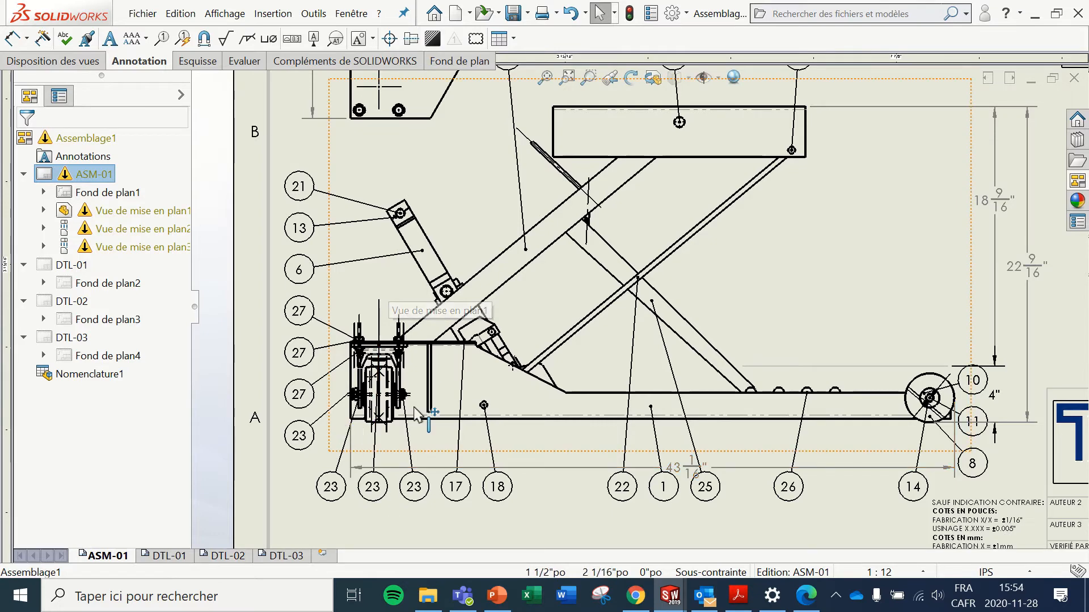
pyautogui.scroll(3, 409, 414)
pyautogui.scroll(2, 521, 385)
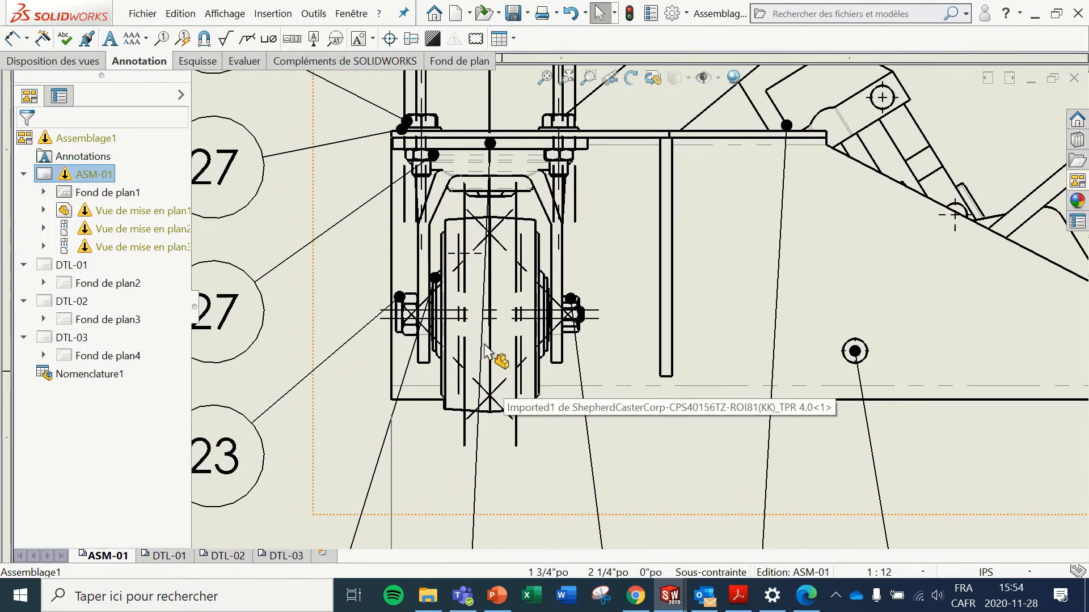
pyautogui.scroll(-3, 400, 306)
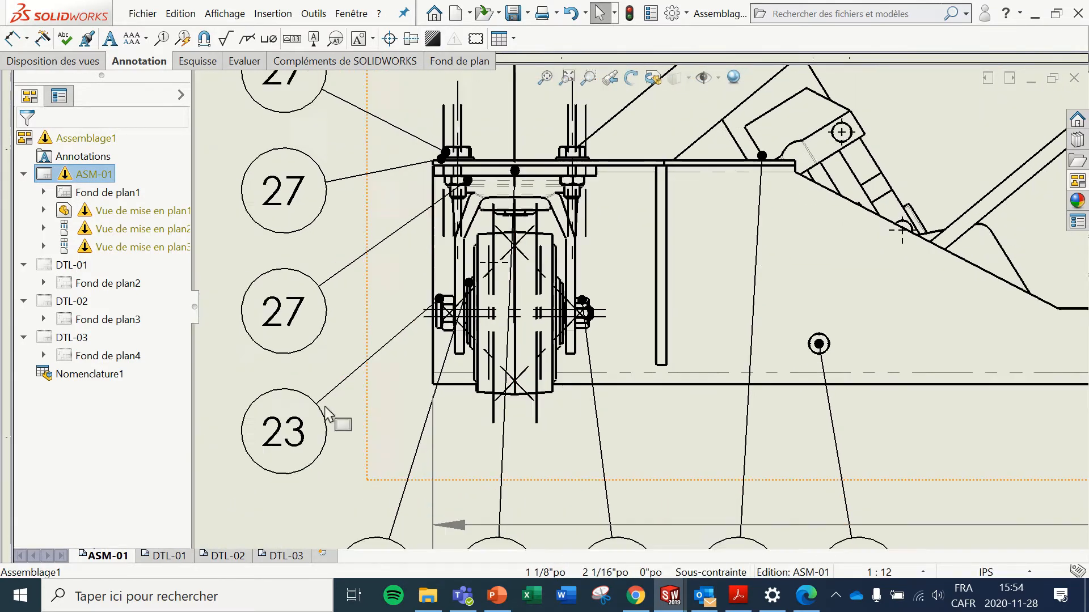
pyautogui.click(376, 437)
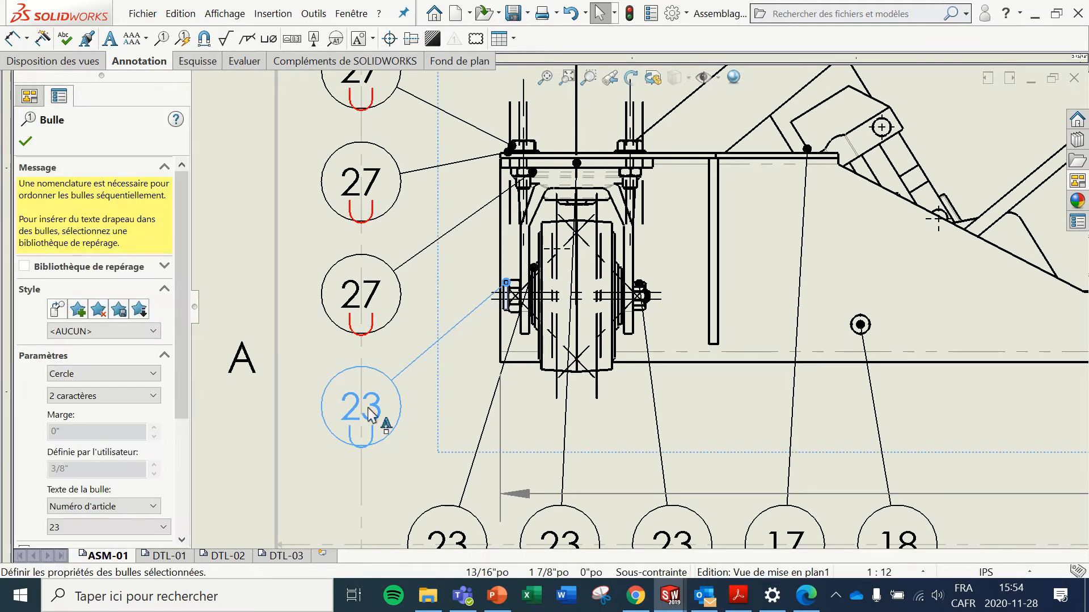
pyautogui.press('Delete')
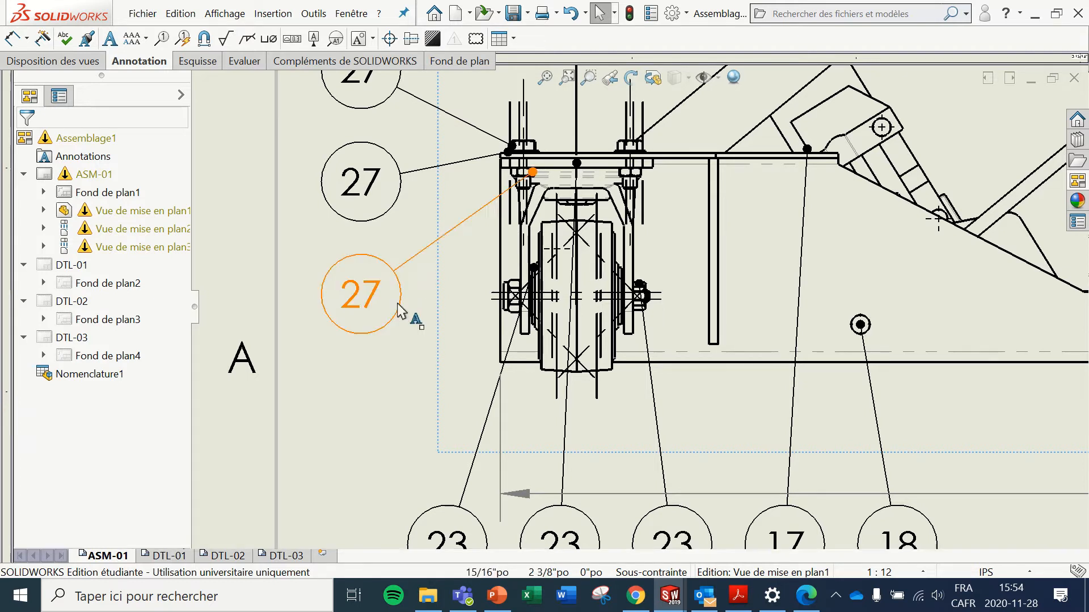
pyautogui.click(357, 176)
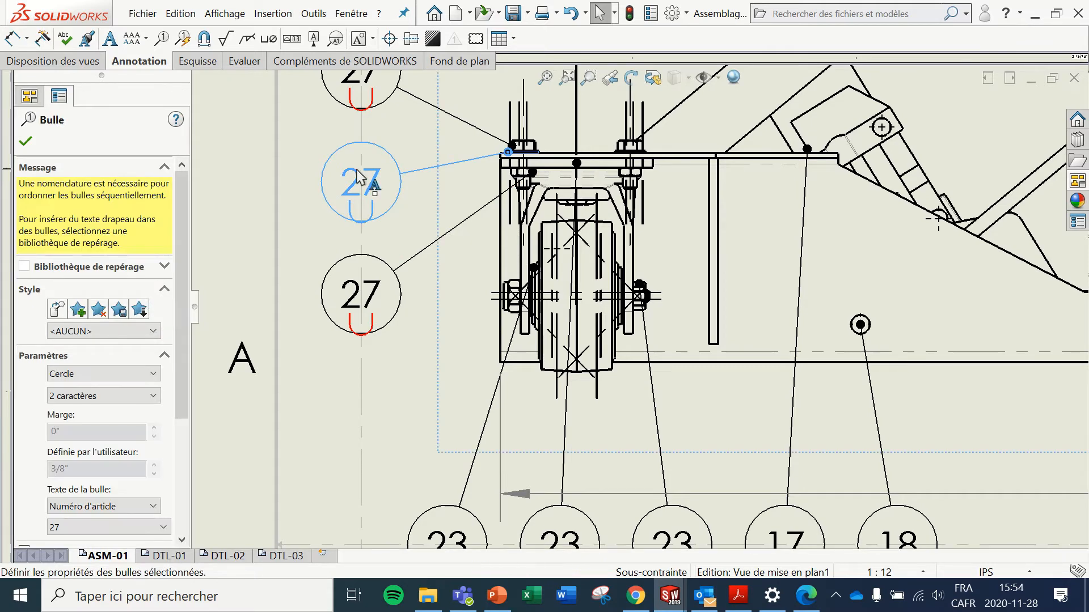
pyautogui.press('Delete')
pyautogui.click(365, 297)
pyautogui.press('Delete')
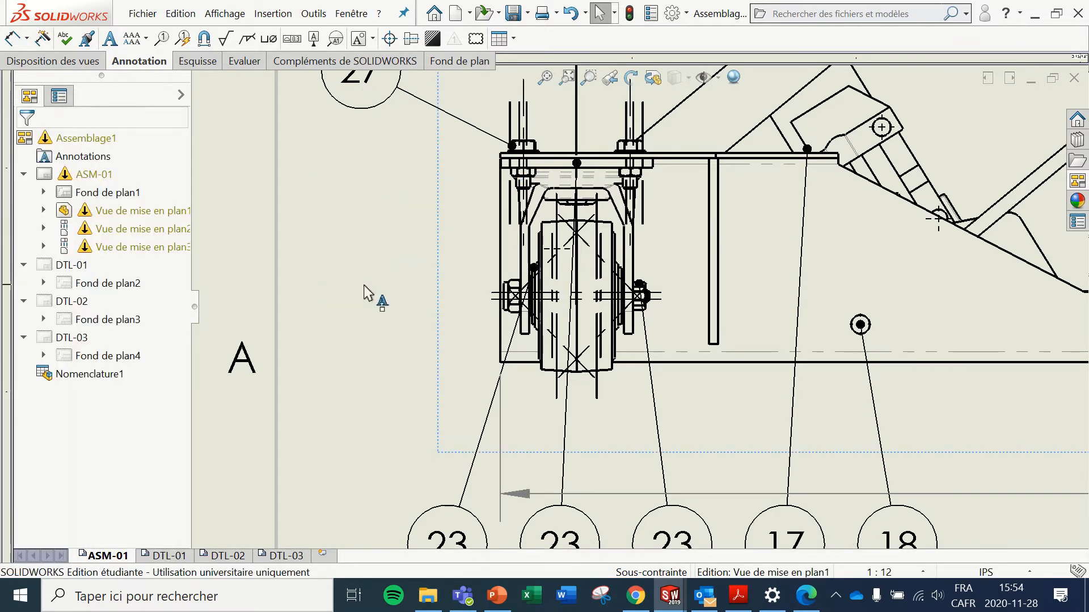
# Step: Examine the remaining balloons around the side view and the overall layout of the ASM-01 sheet
pyautogui.scroll(3, 646, 340)
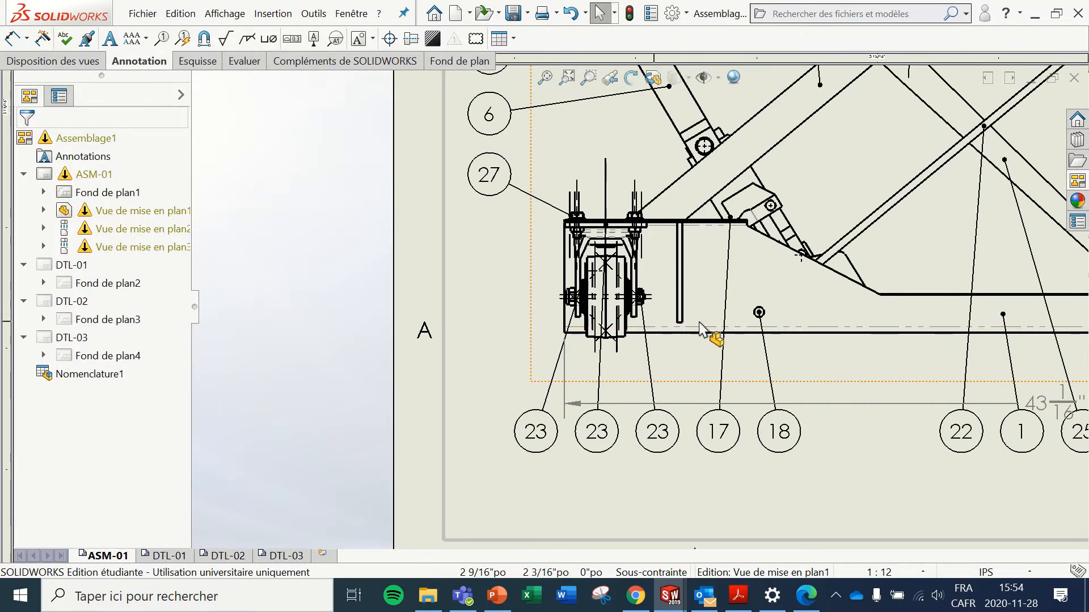
pyautogui.scroll(5, 712, 335)
pyautogui.scroll(-2, 763, 226)
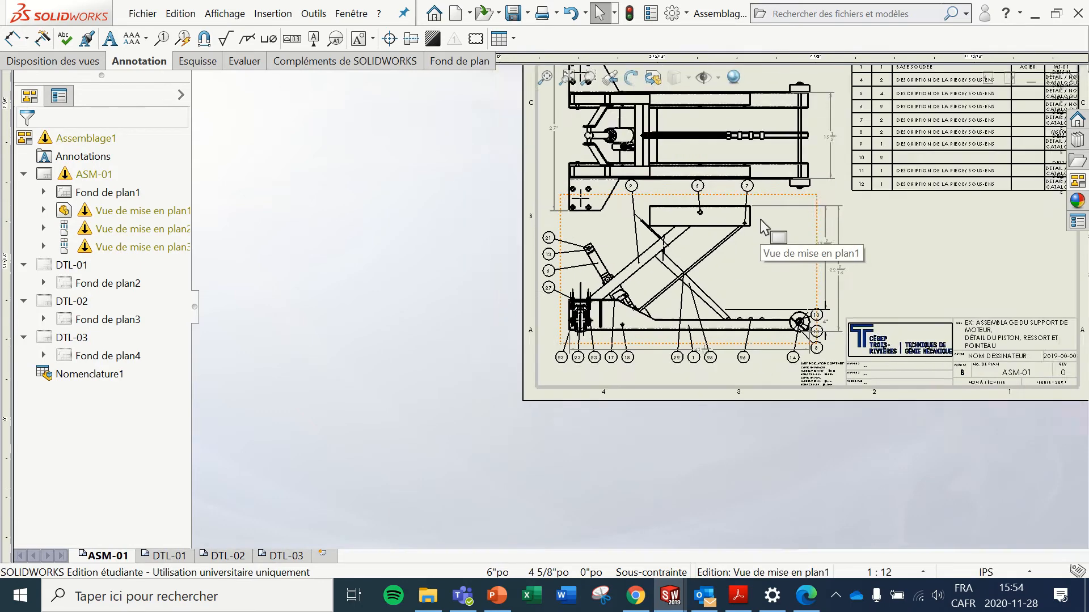
pyautogui.click(953, 292)
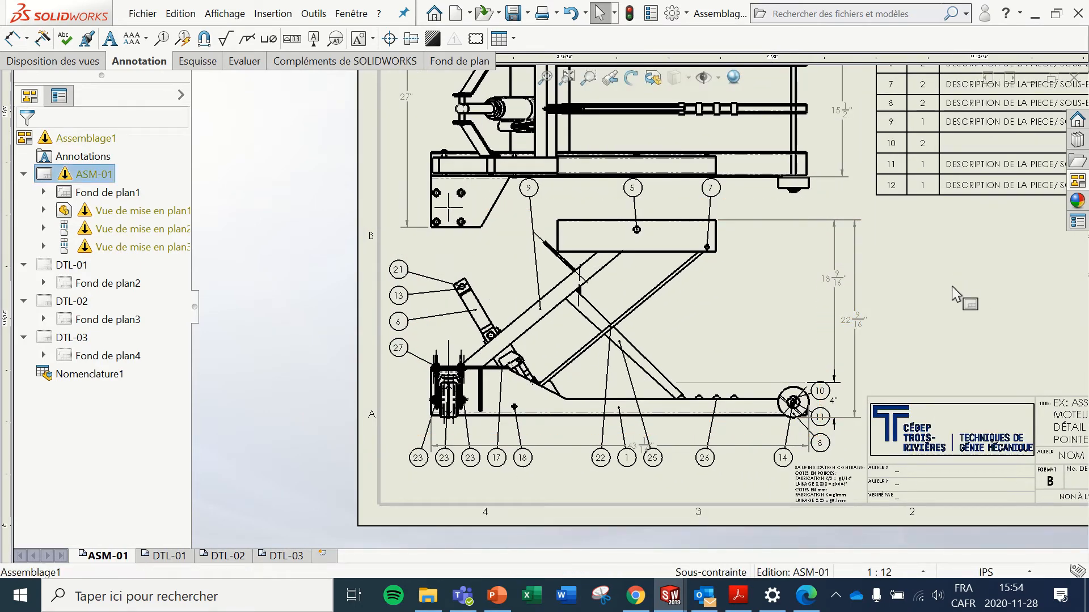
pyautogui.scroll(5, 949, 281)
pyautogui.scroll(-3, 982, 256)
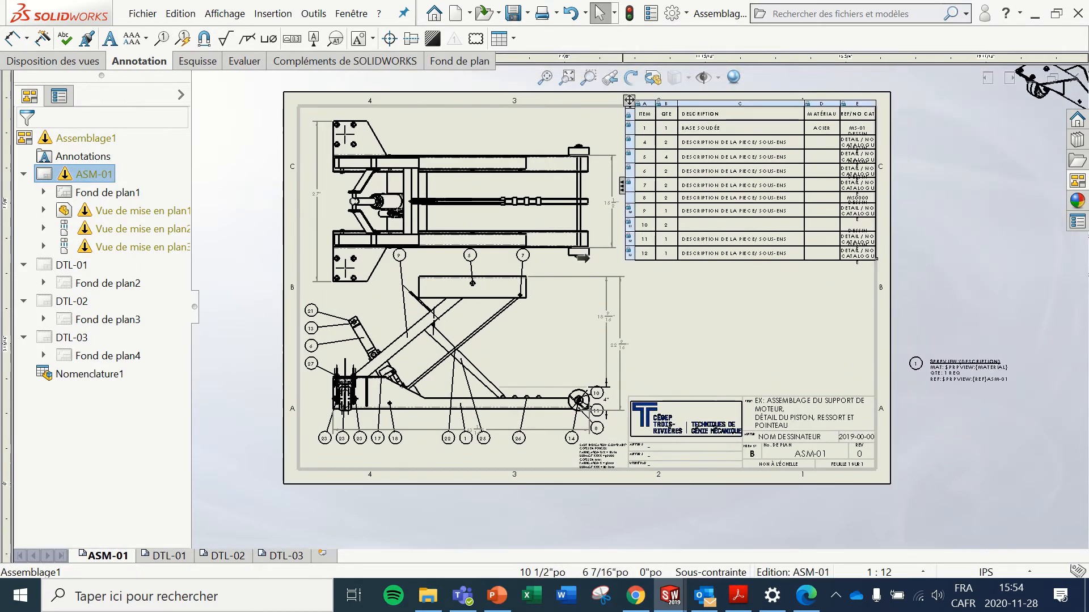
pyautogui.scroll(-1, 619, 241)
pyautogui.scroll(1, 618, 250)
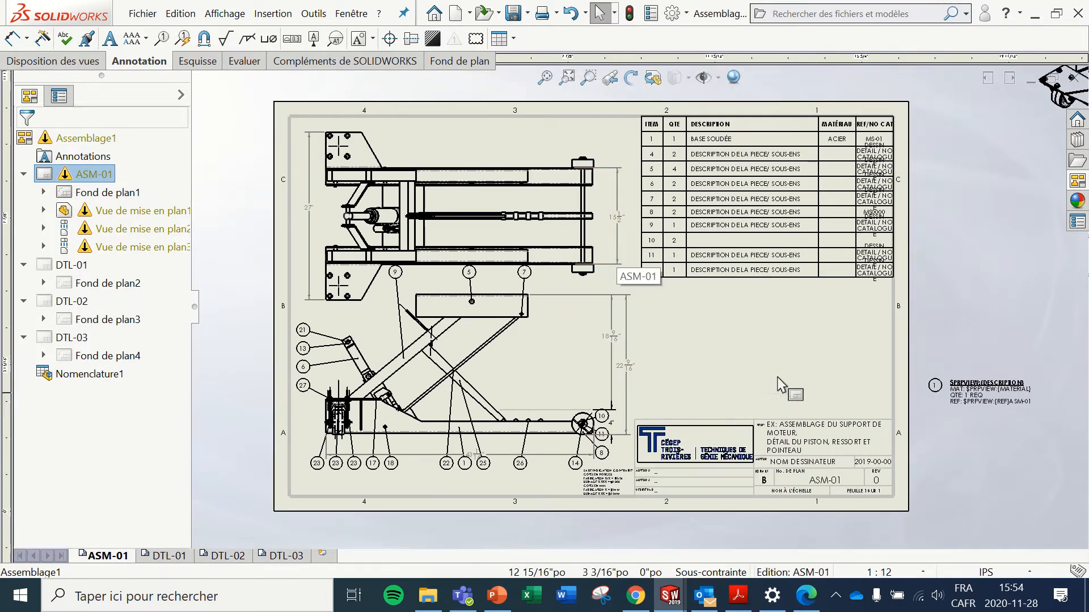
# Step: Move the isometric view farther above the sheet so it sits clear of the drawing border
pyautogui.click(953, 323)
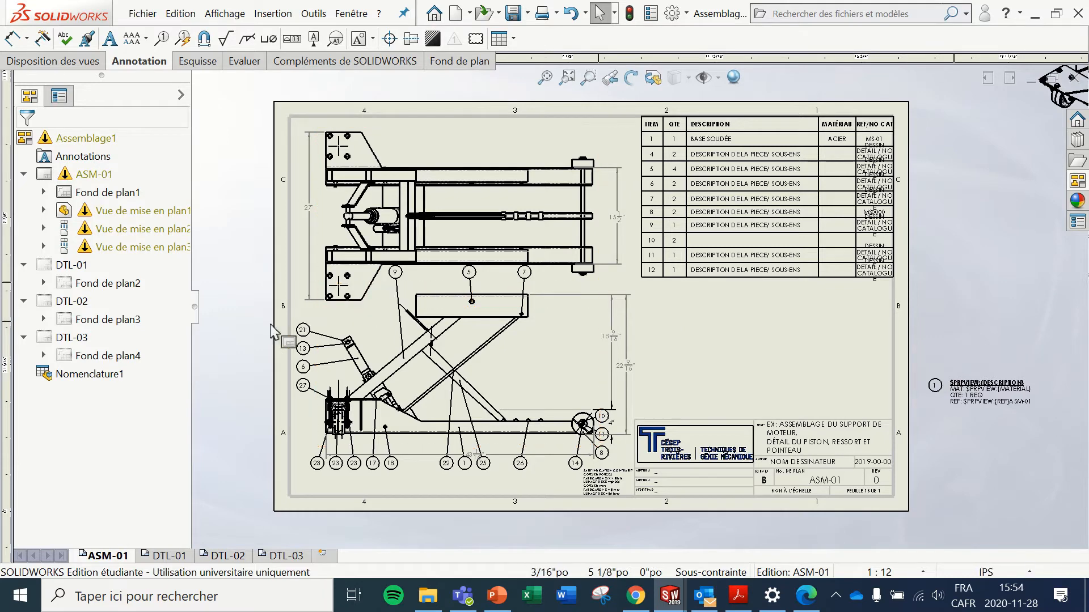
pyautogui.scroll(2, 794, 340)
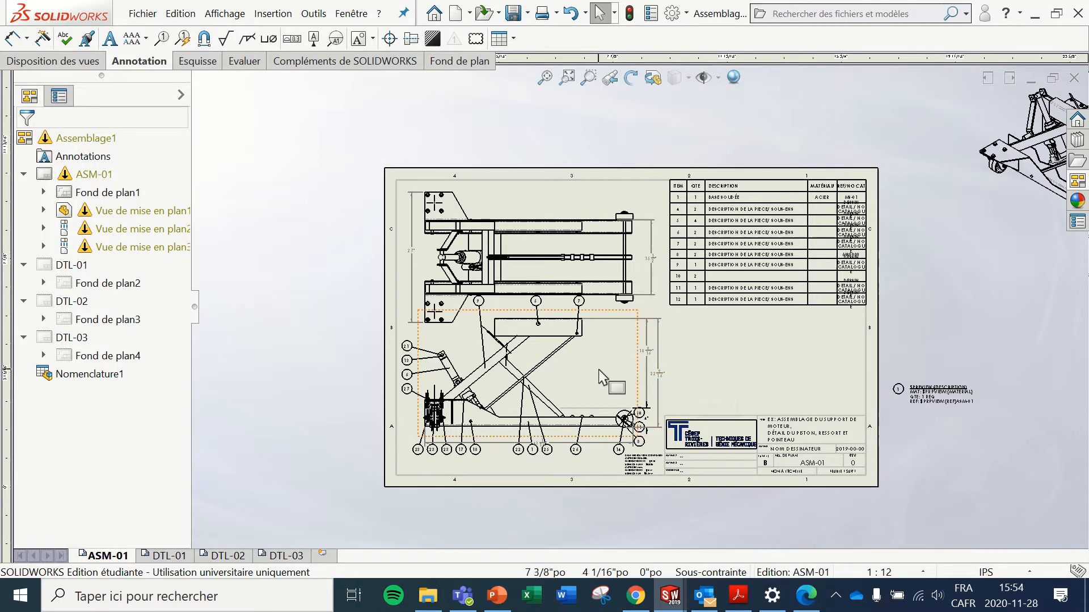
pyautogui.click(989, 222)
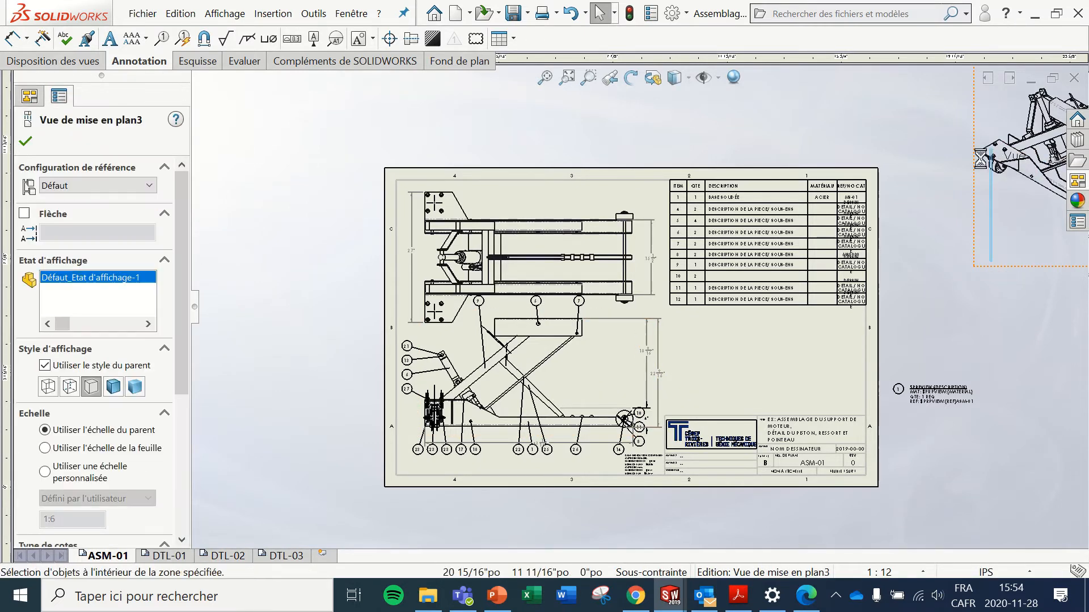
pyautogui.click(955, 225)
pyautogui.moveTo(992, 264); pyautogui.dragTo(943, 117)
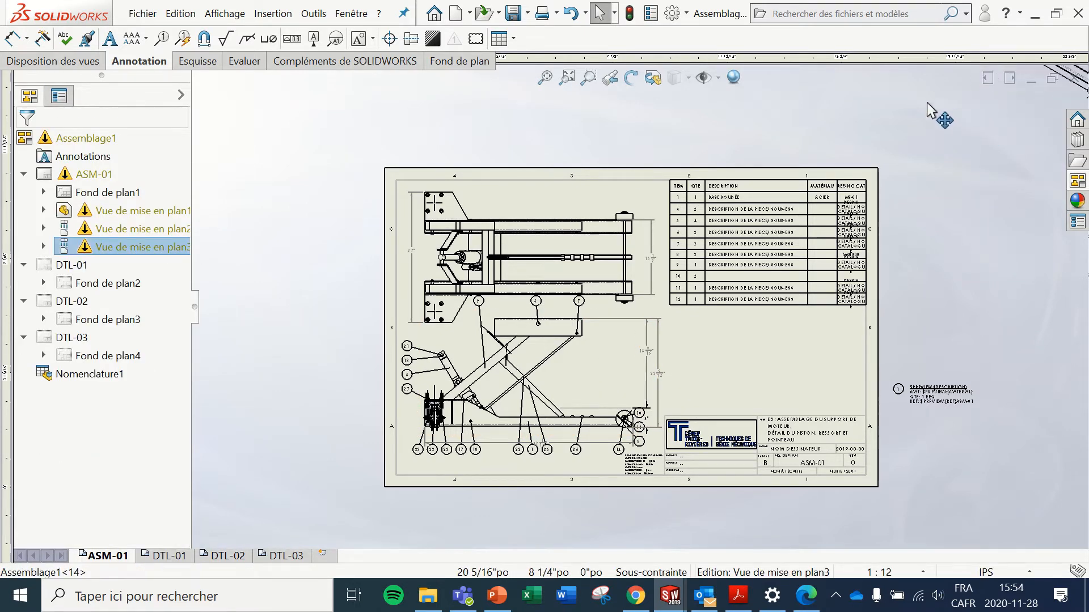
# Step: Examine the top view's wheel and axle end for hardware that needs a clearer view
pyautogui.scroll(-5, 539, 255)
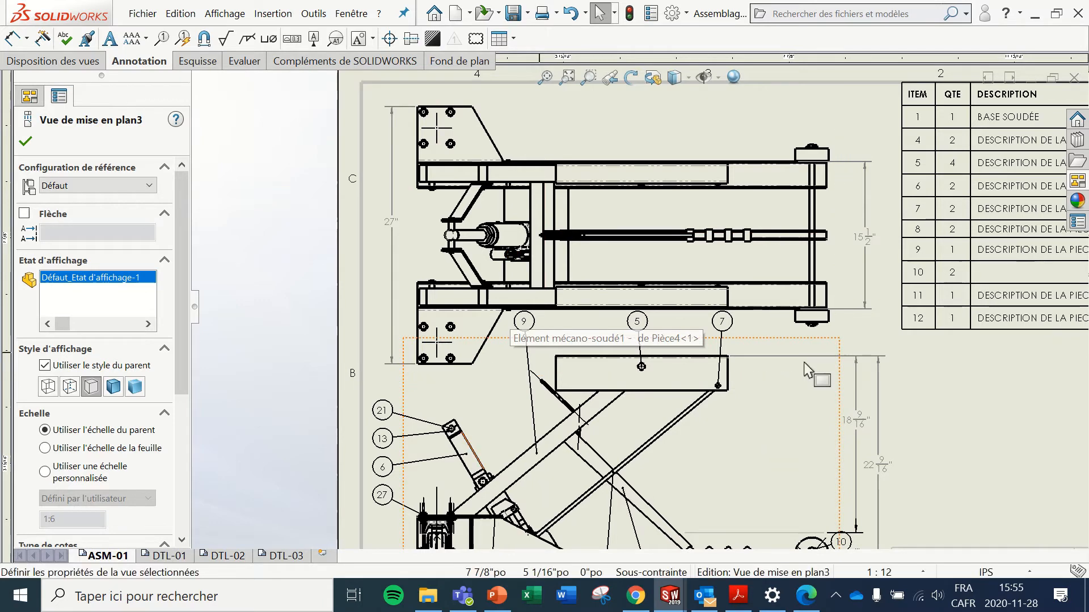
pyautogui.scroll(5, 794, 448)
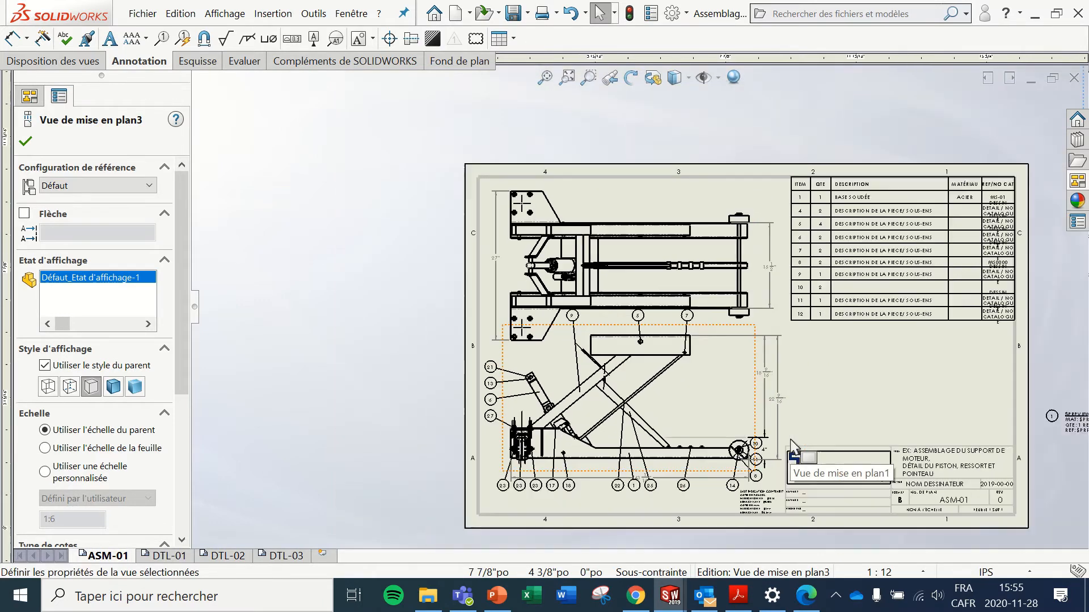
pyautogui.scroll(-1, 888, 383)
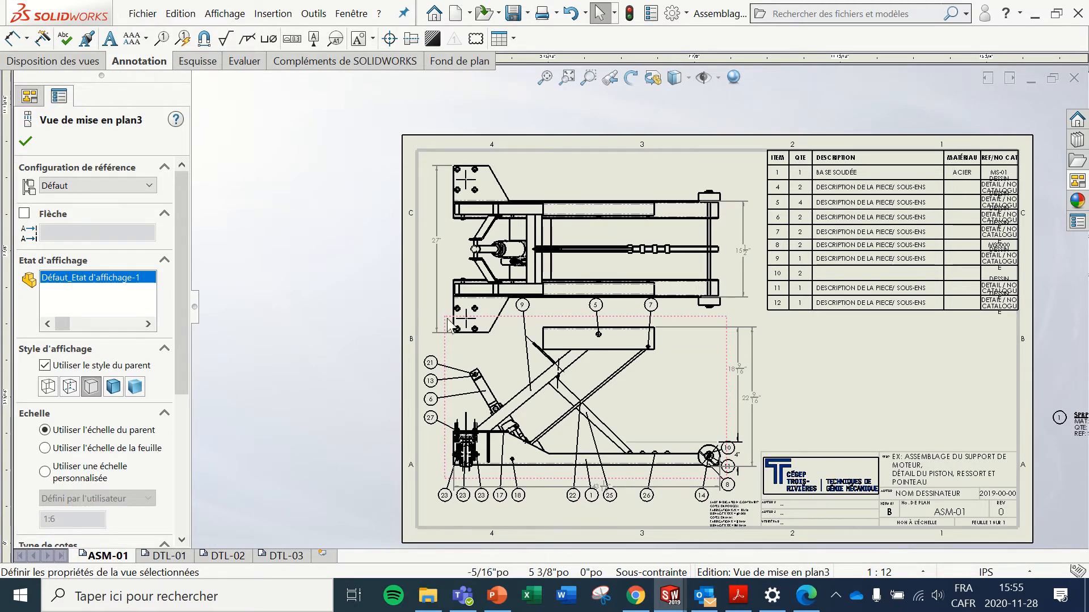
pyautogui.scroll(-2, 745, 295)
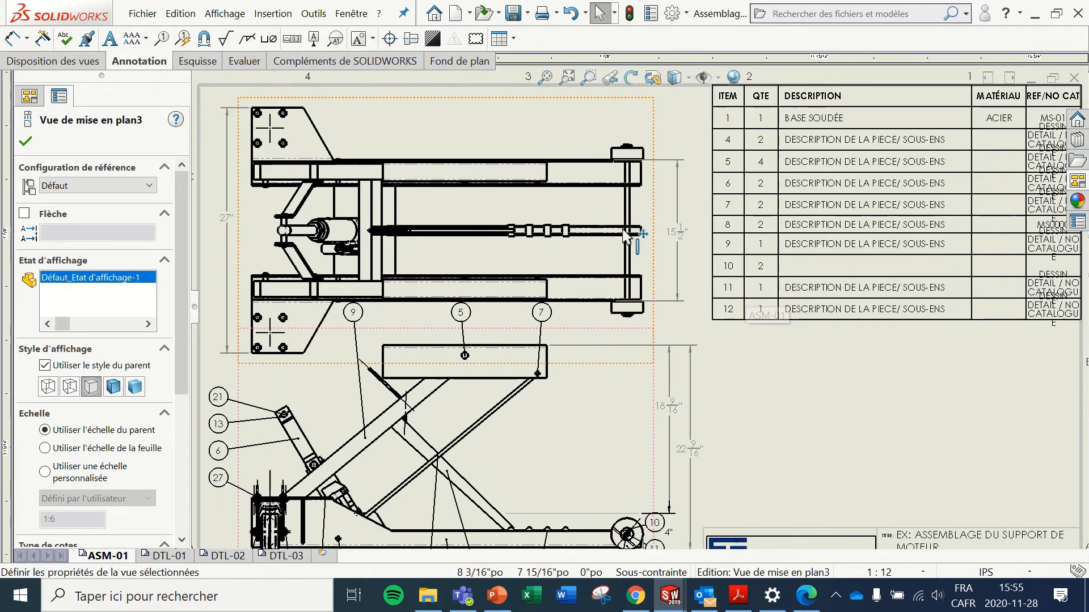
pyautogui.scroll(-3, 638, 182)
pyautogui.scroll(-1, 633, 195)
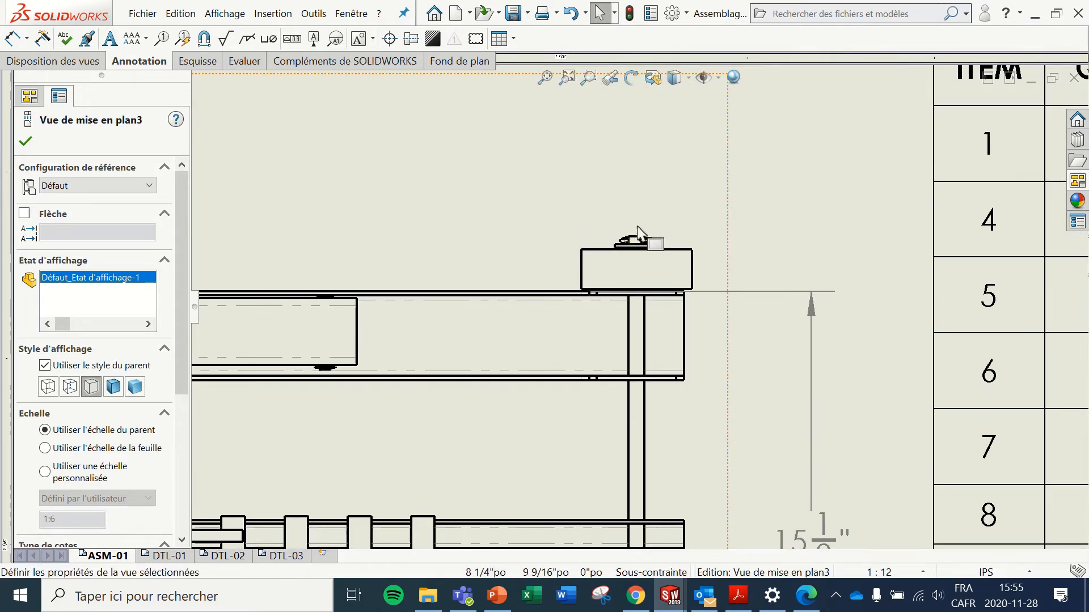
pyautogui.scroll(3, 634, 301)
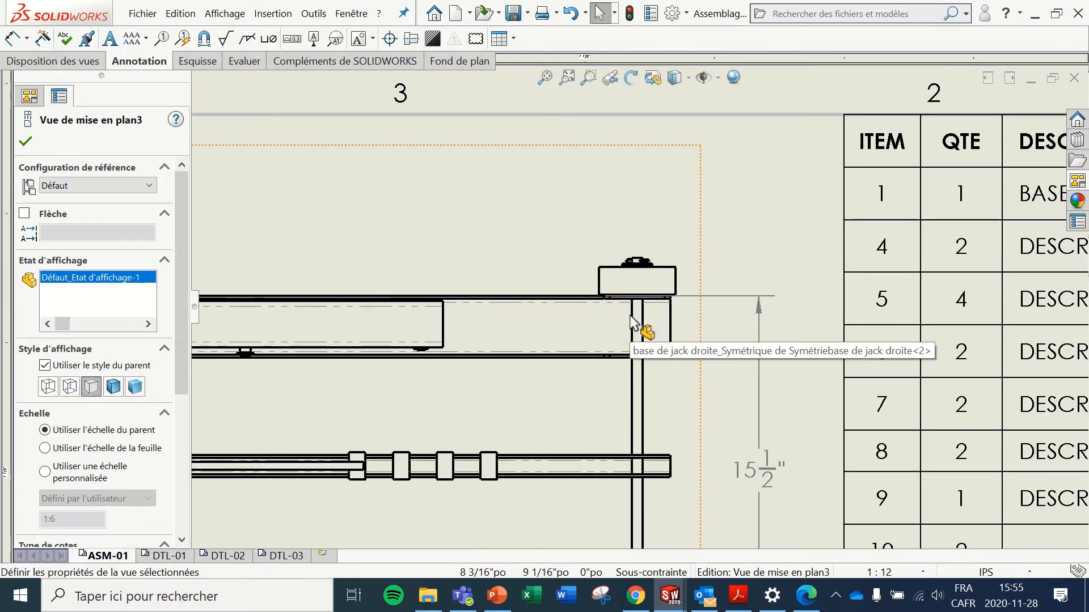
pyautogui.scroll(2, 629, 321)
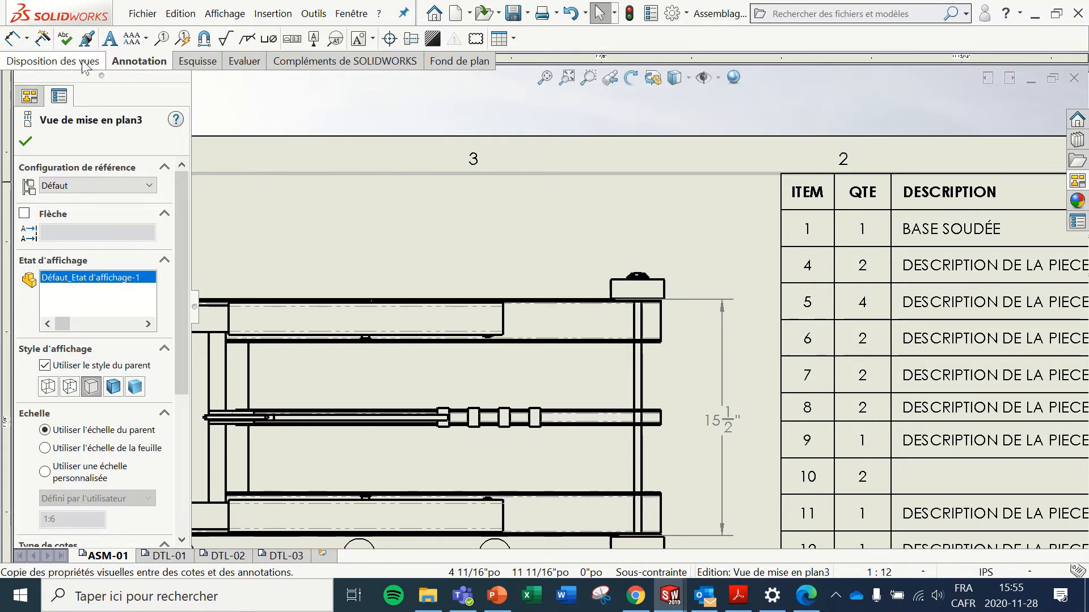
# Step: Create detail view A of the top view's upper-right wheel with a circle about 4 3/16 in in diameter, placed above the sheet
pyautogui.click(56, 61)
pyautogui.click(144, 39)
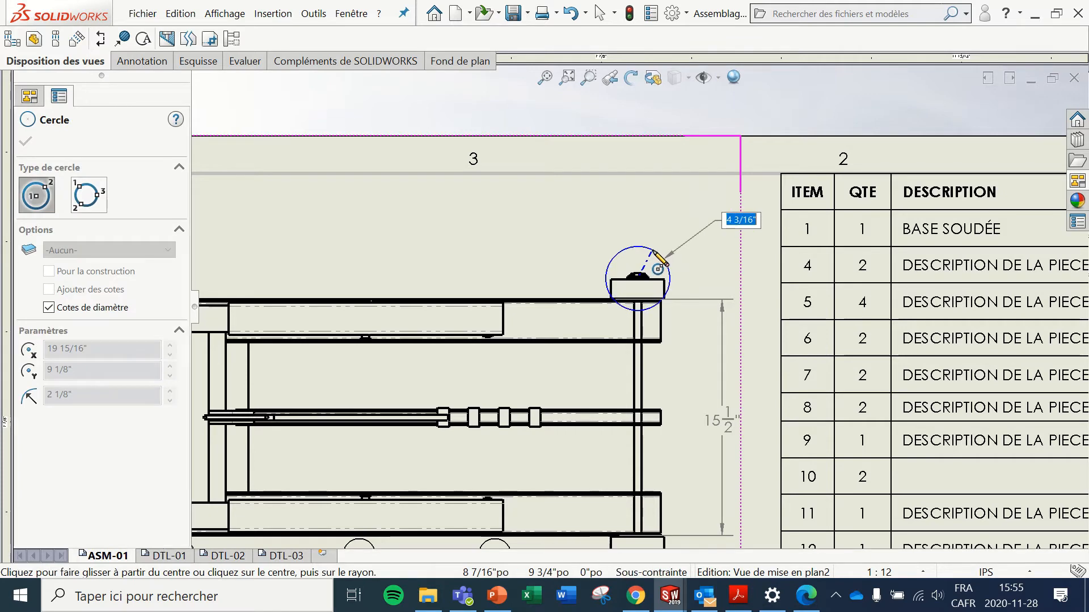
pyautogui.click(661, 267)
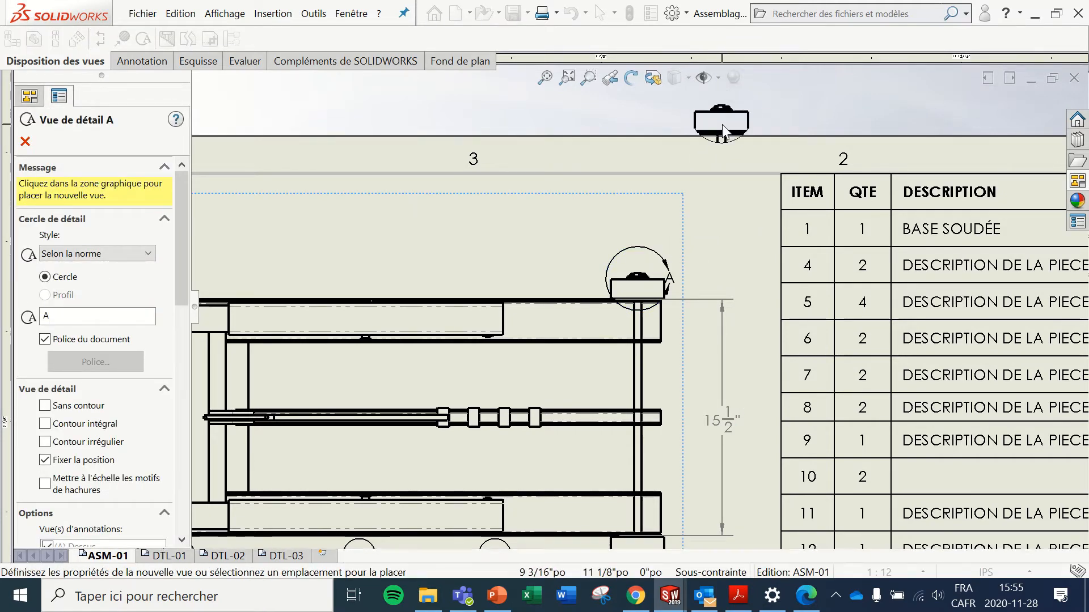
pyautogui.press('z')
pyautogui.click(682, 161)
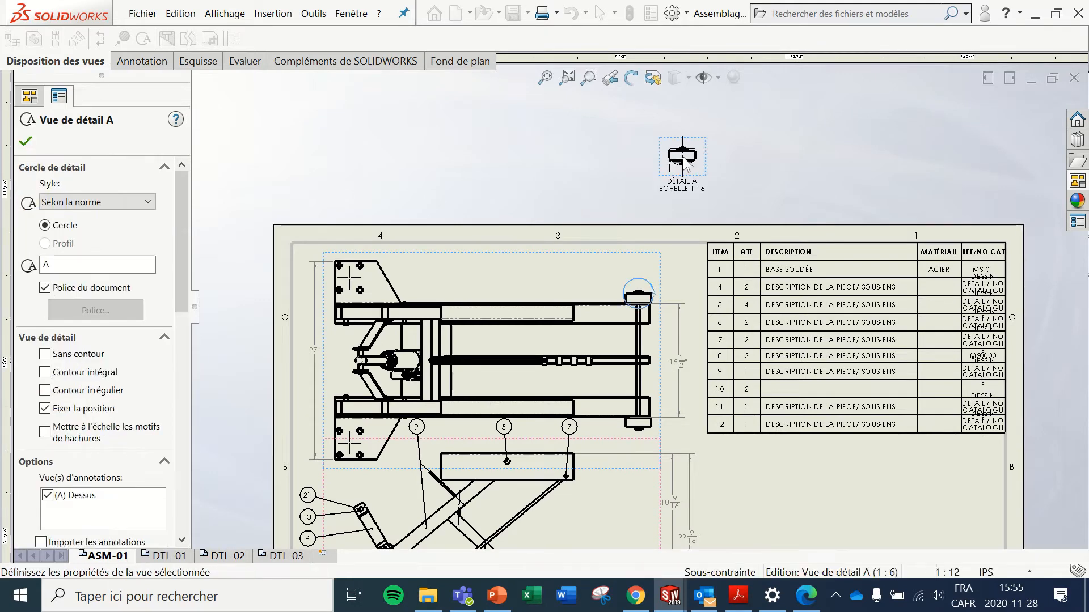
# Step: Set detail view A to a custom scale of 1:2
pyautogui.scroll(-2, 686, 165)
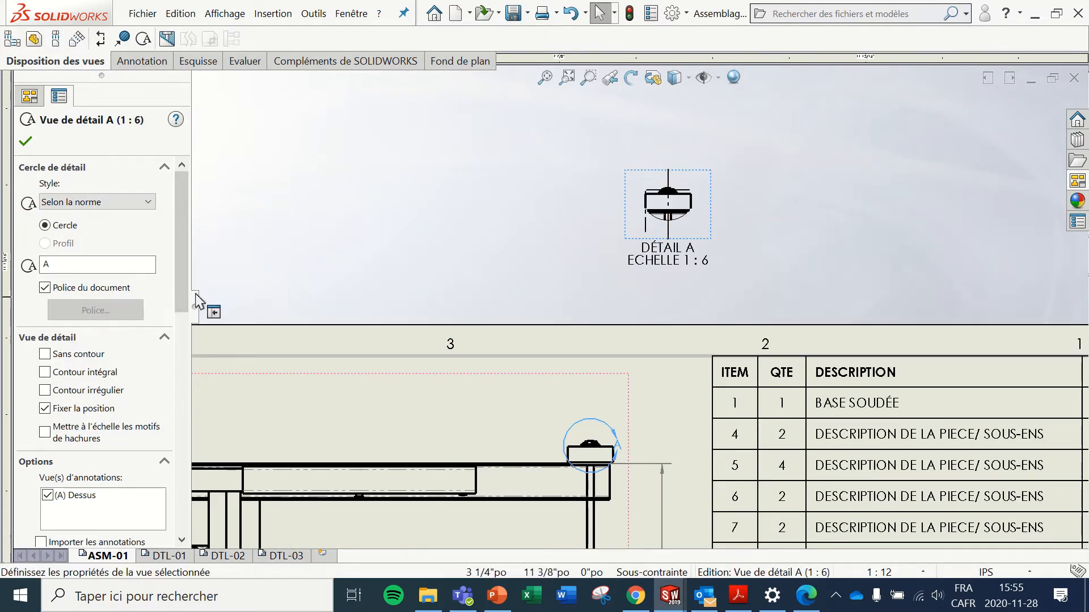
pyautogui.moveTo(182, 306); pyautogui.dragTo(182, 395)
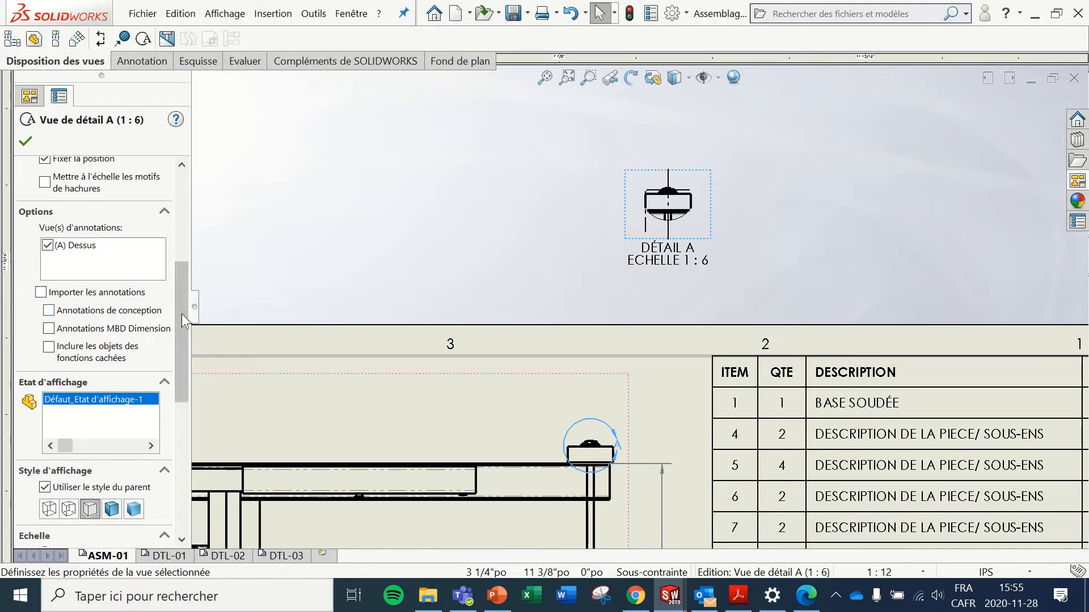
pyautogui.moveTo(182, 313); pyautogui.dragTo(168, 416)
pyautogui.click(77, 358)
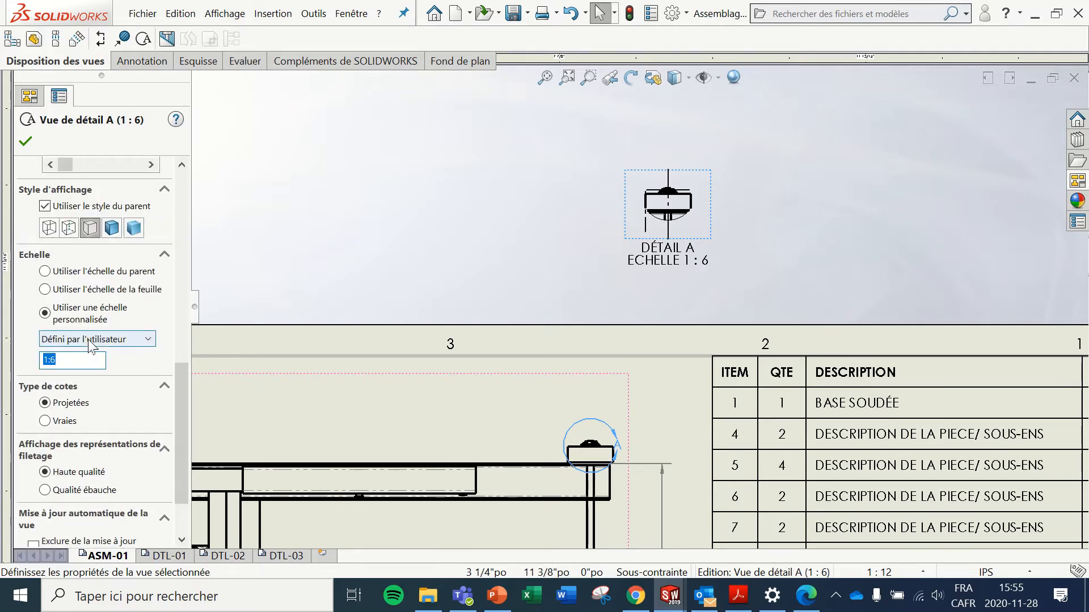
pyautogui.click(89, 341)
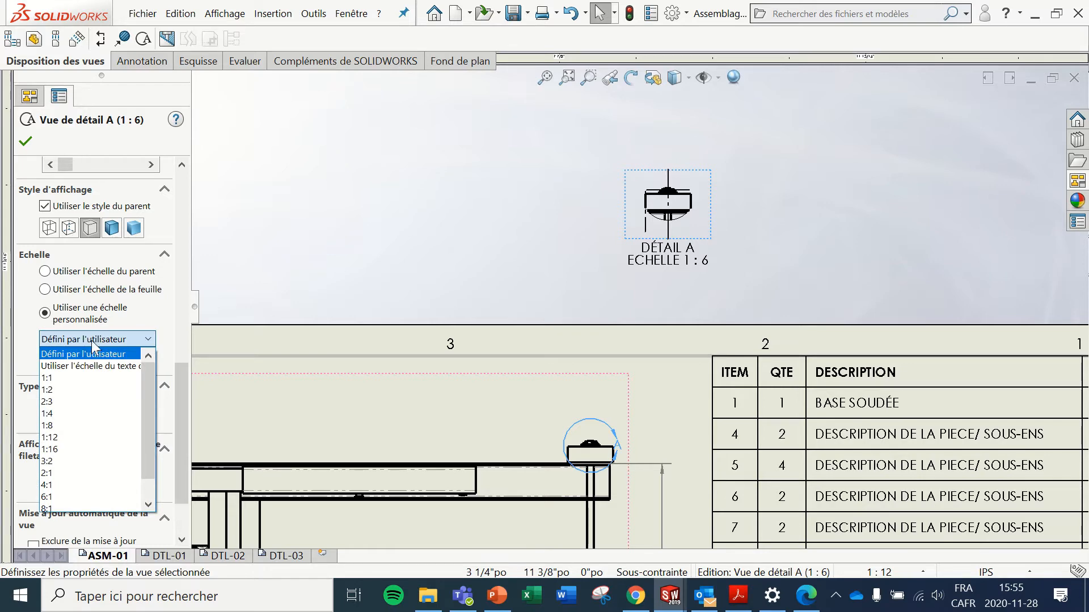
pyautogui.click(96, 392)
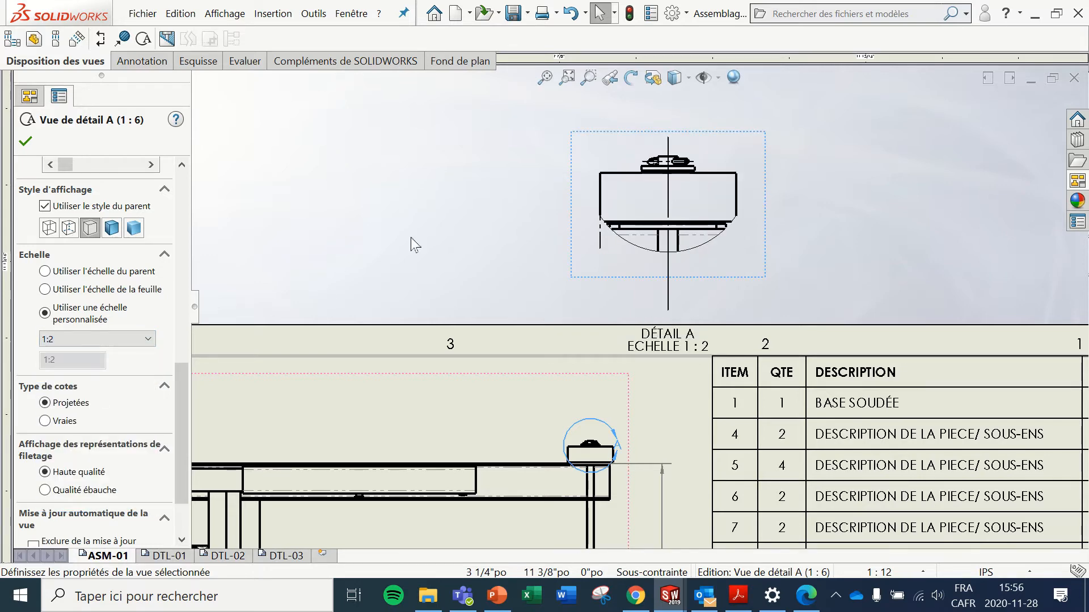
# Step: Define a vertical section line through the centre of the right-hand wheel axle in the top view, excluding no components from the cut
pyautogui.scroll(2, 465, 248)
pyautogui.scroll(-2, 679, 238)
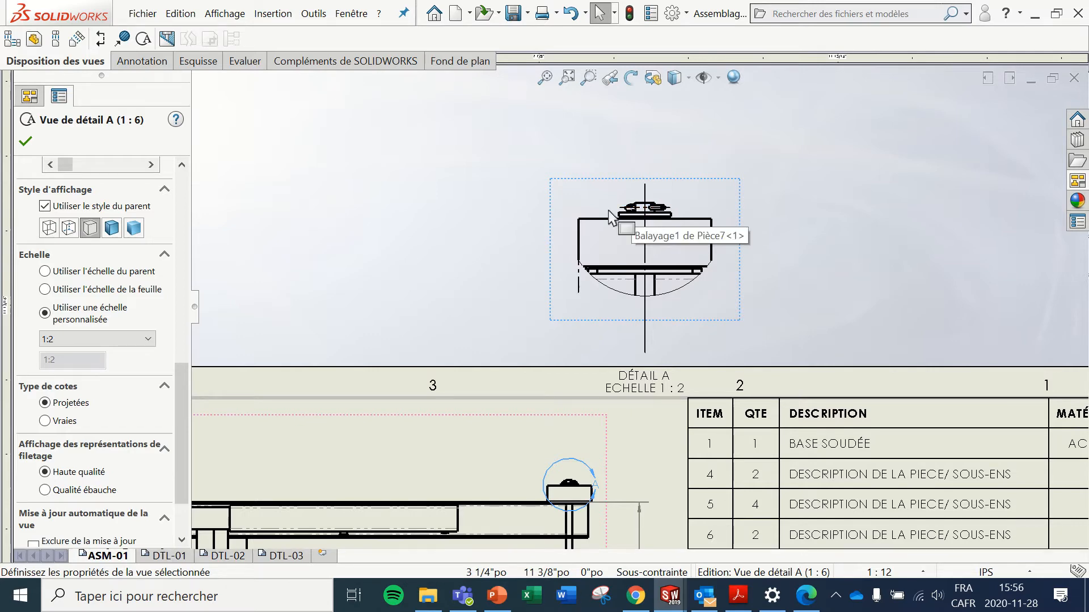
pyautogui.scroll(3, 571, 238)
pyautogui.scroll(-2, 568, 224)
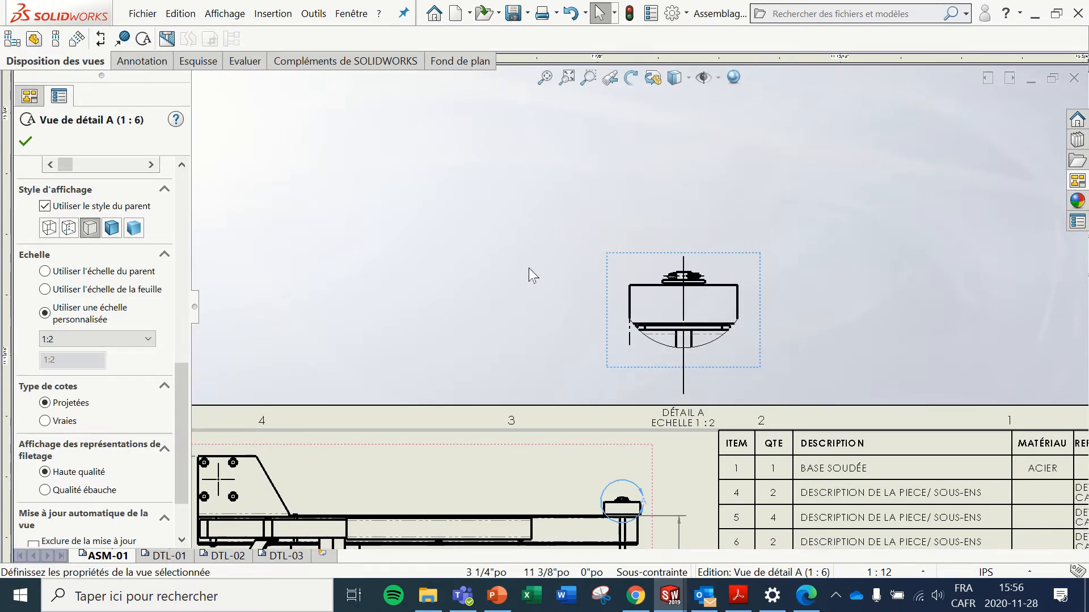
pyautogui.scroll(2, 525, 284)
pyautogui.scroll(-2, 577, 394)
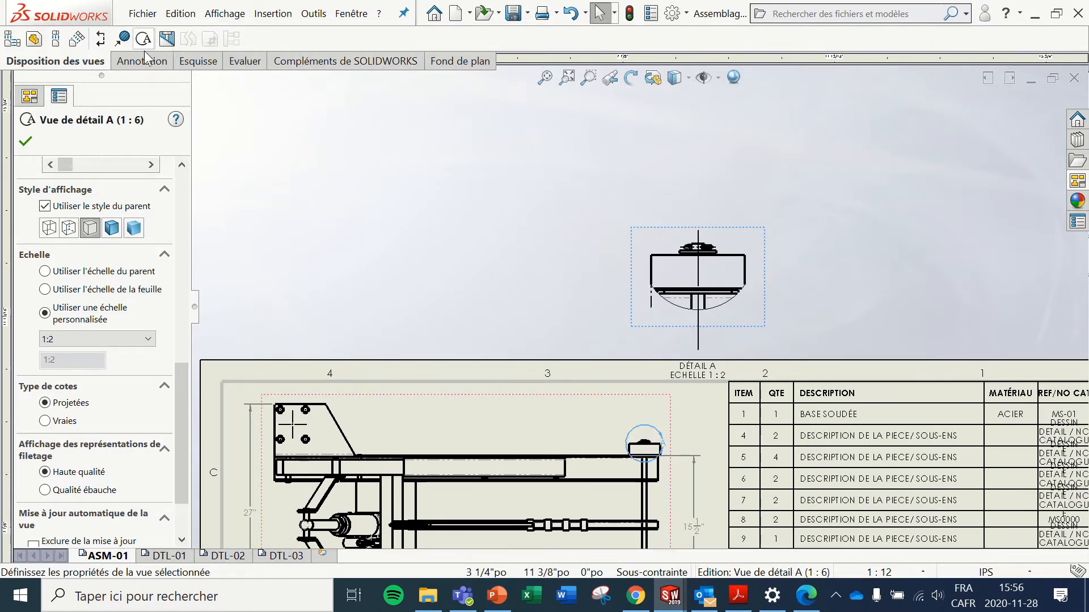
pyautogui.click(100, 39)
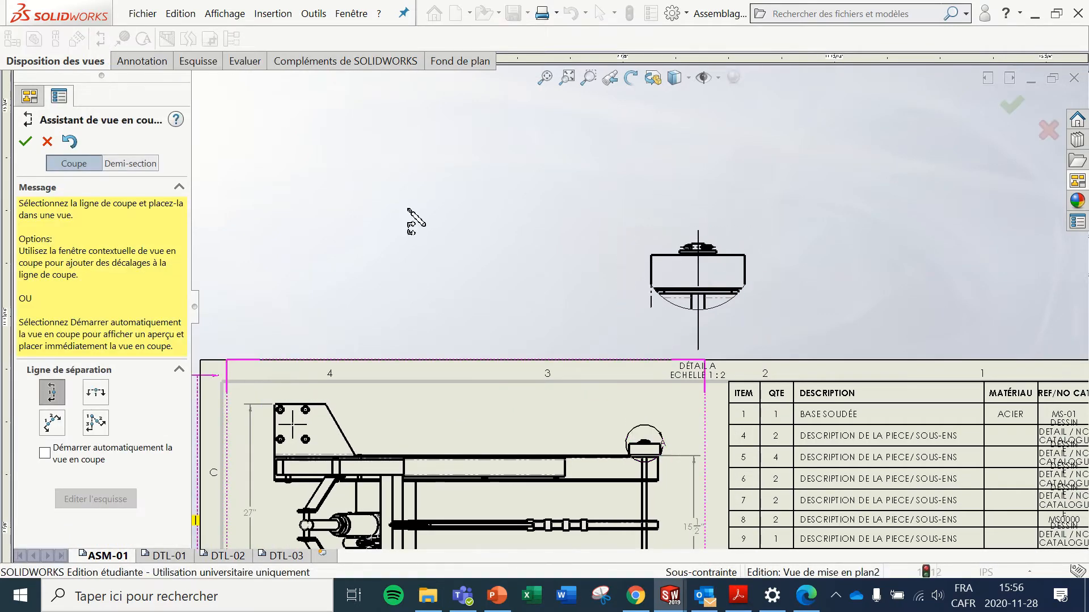
pyautogui.scroll(-1, 638, 453)
pyautogui.scroll(-5, 639, 455)
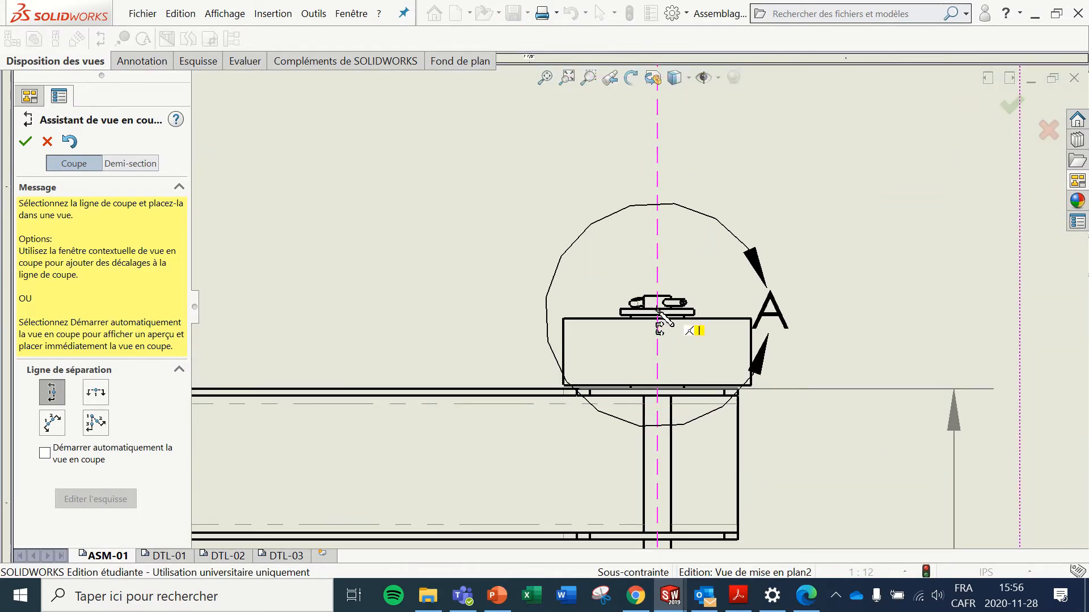
pyautogui.click(658, 312)
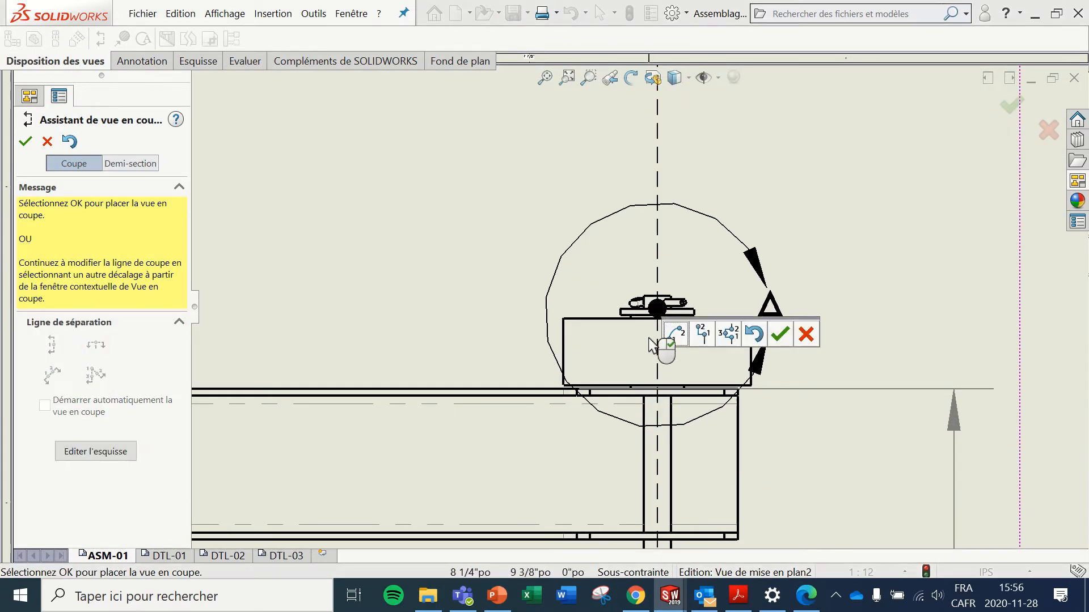
pyautogui.click(781, 335)
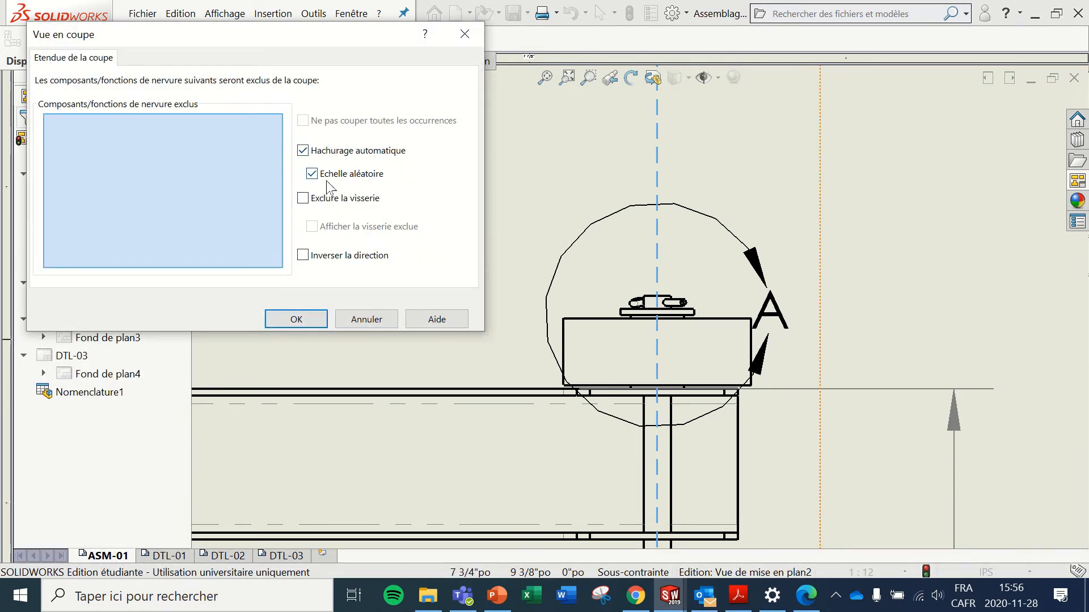
pyautogui.click(301, 320)
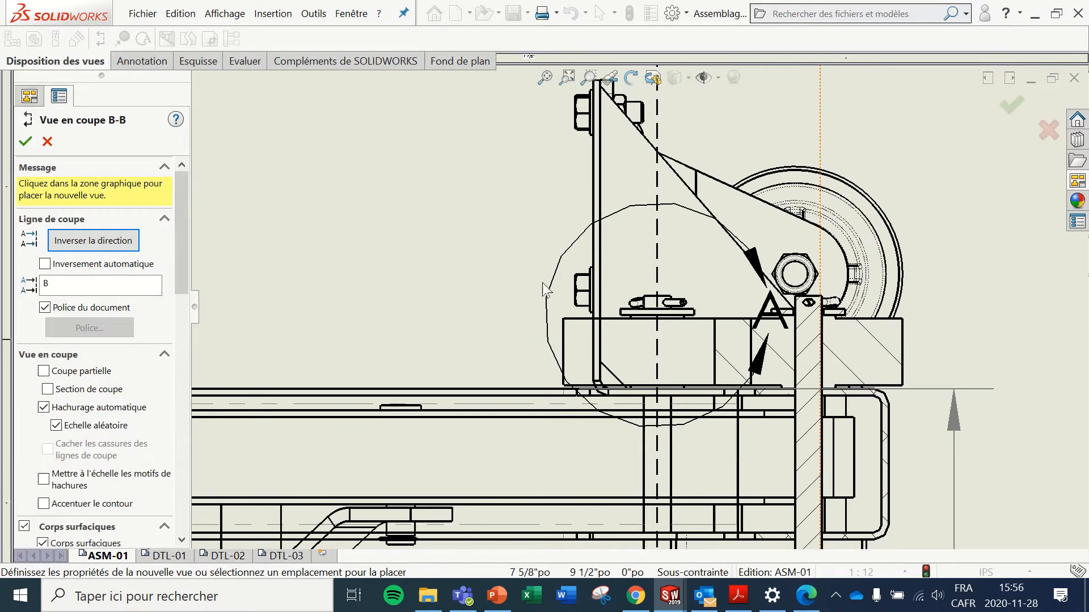
# Step: Place section view B-B off the sheet, to the right of the bill of materials
pyautogui.scroll(5, 543, 283)
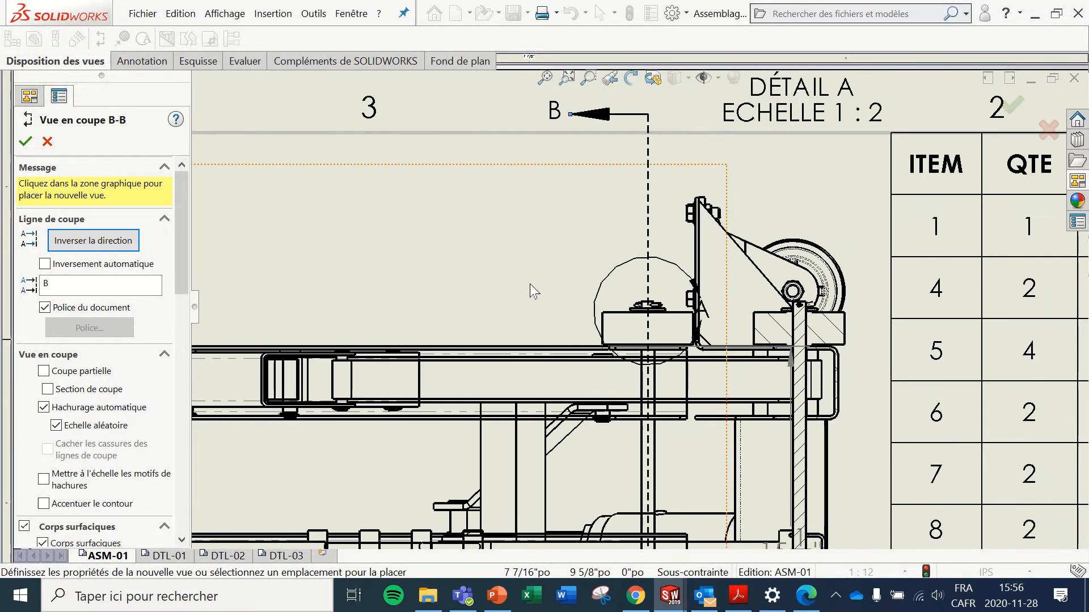
pyautogui.scroll(4, 529, 284)
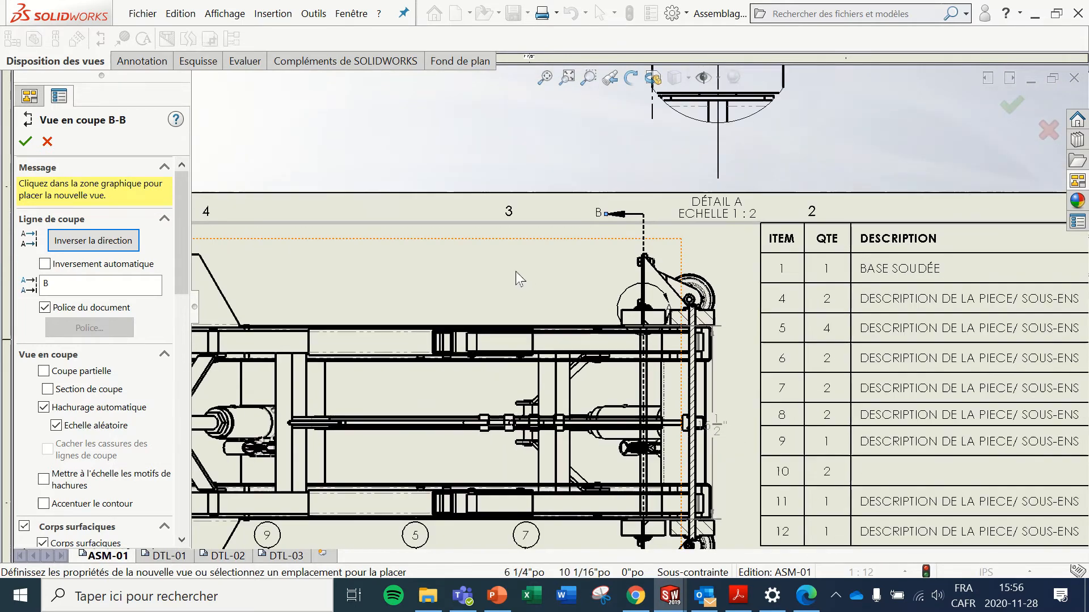
pyautogui.scroll(3, 515, 274)
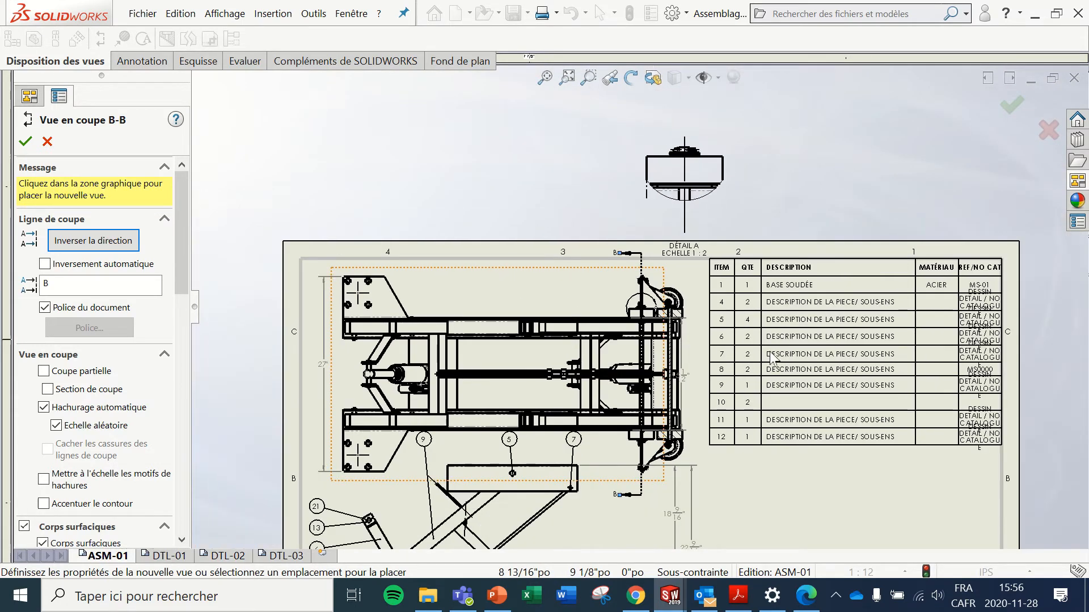
pyautogui.scroll(2, 1024, 328)
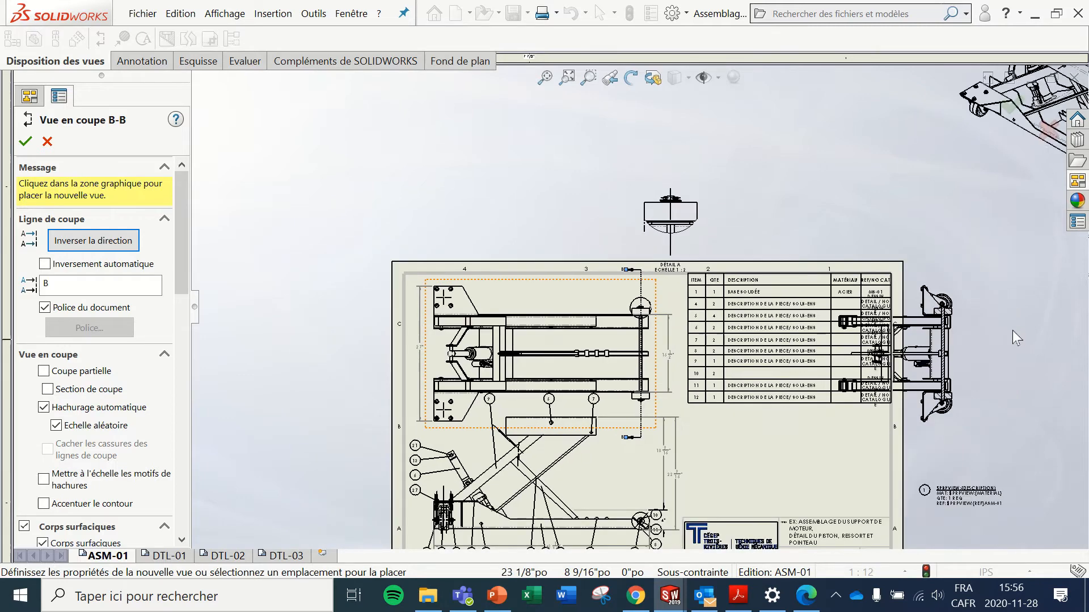
pyautogui.scroll(2, 1005, 335)
pyautogui.scroll(-2, 964, 333)
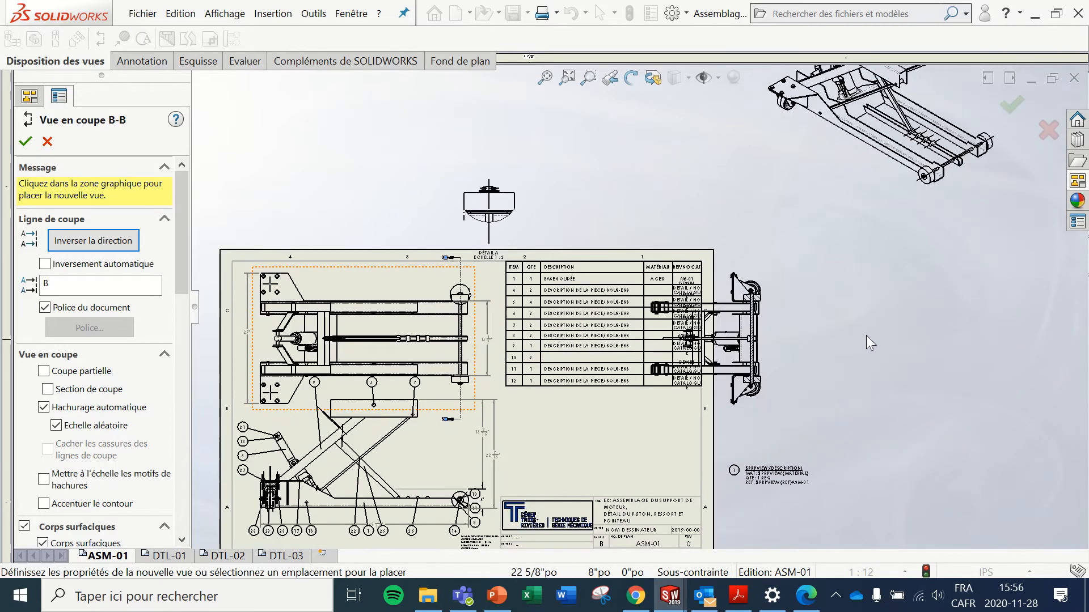
pyautogui.scroll(-3, 866, 335)
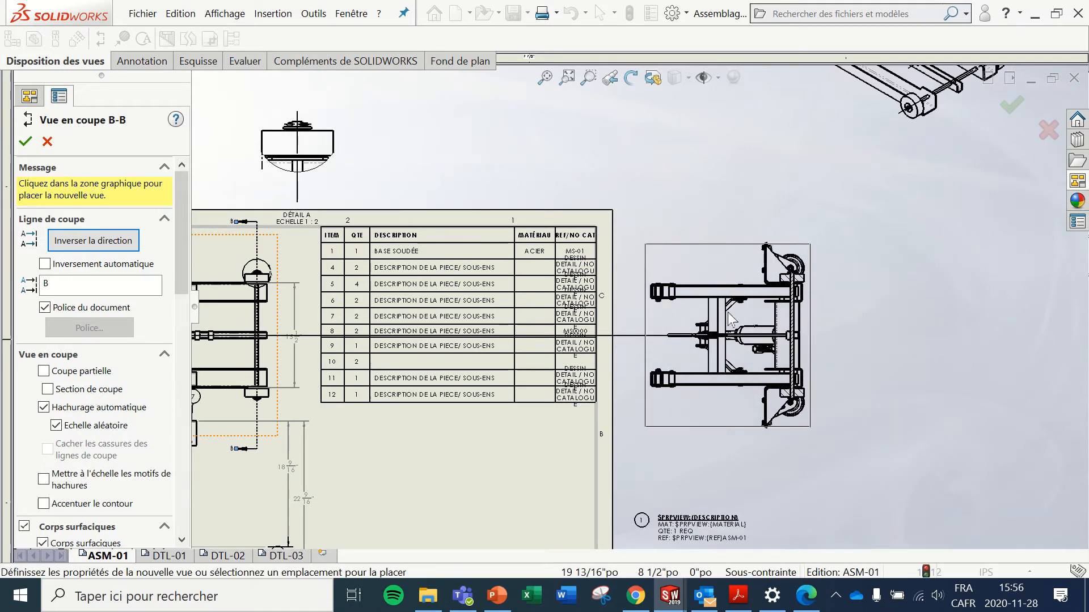
pyautogui.click(728, 315)
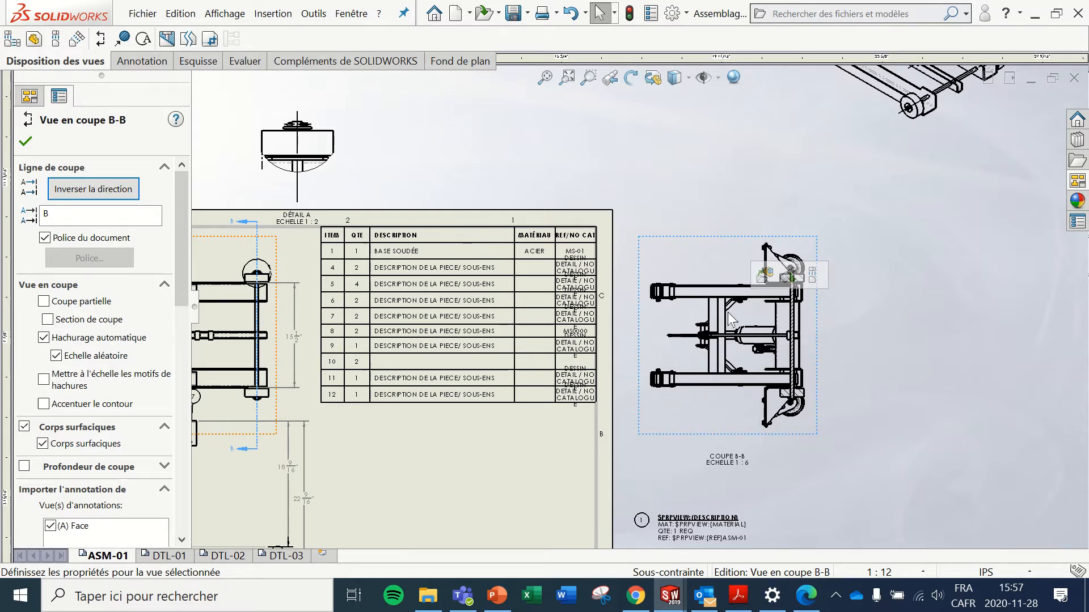
pyautogui.click(25, 142)
pyautogui.scroll(2, 384, 234)
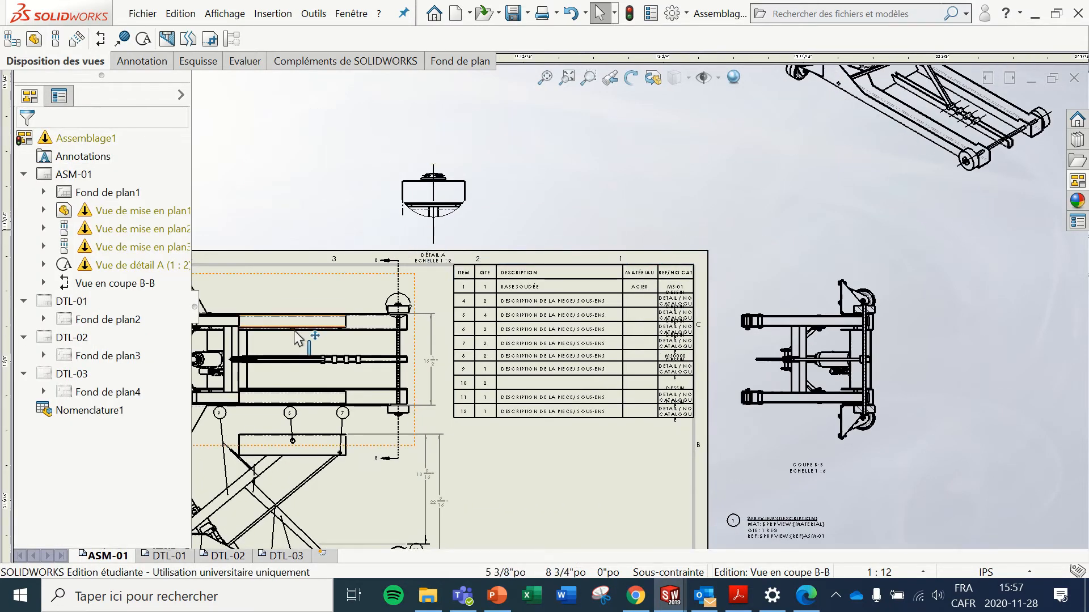
# Step: Shorten section line B-B in the top view so it cuts only the upper wheel and adjacent frame rail, and update the section view
pyautogui.scroll(-2, 392, 335)
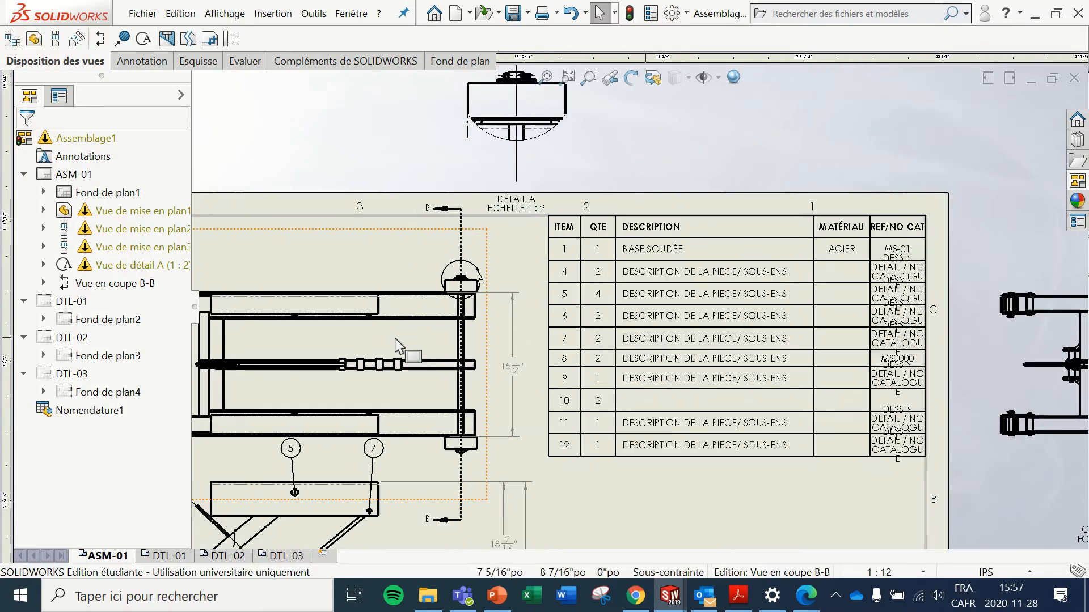
pyautogui.scroll(-2, 395, 338)
pyautogui.scroll(2, 397, 349)
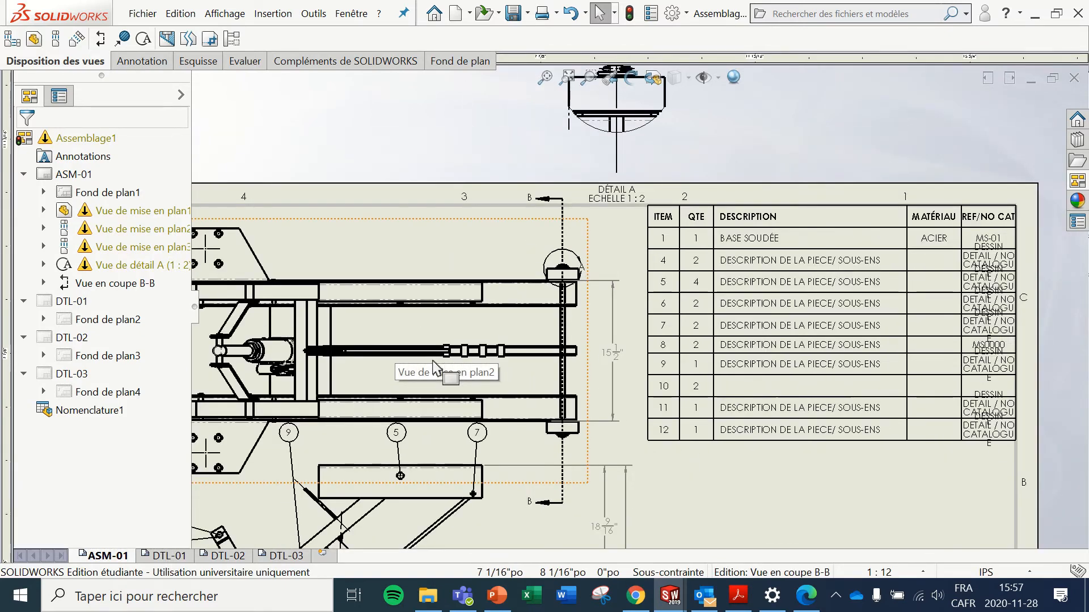
pyautogui.click(561, 451)
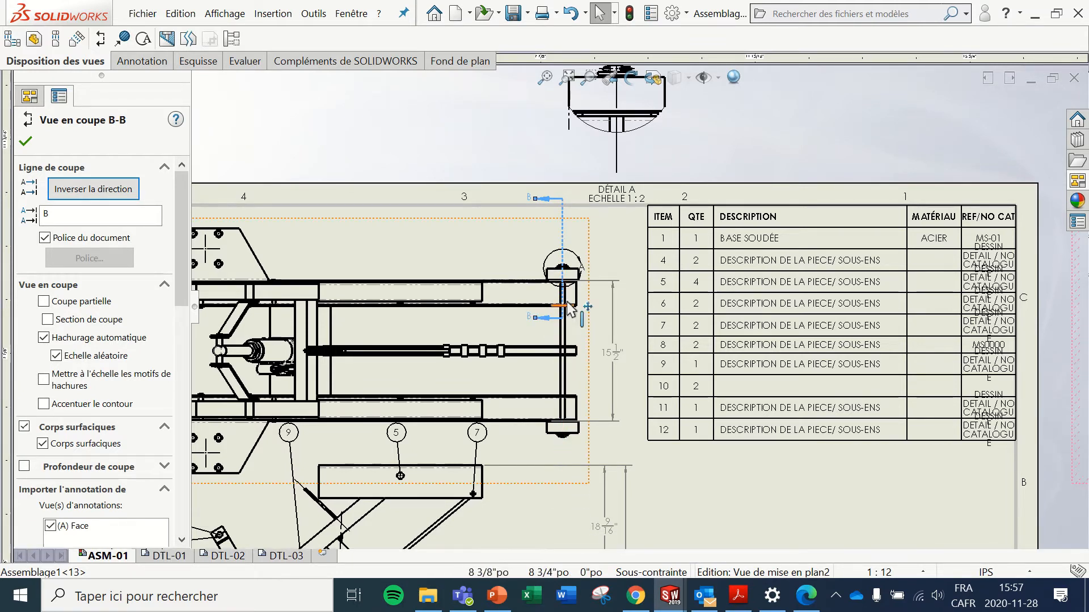
pyautogui.scroll(3, 530, 286)
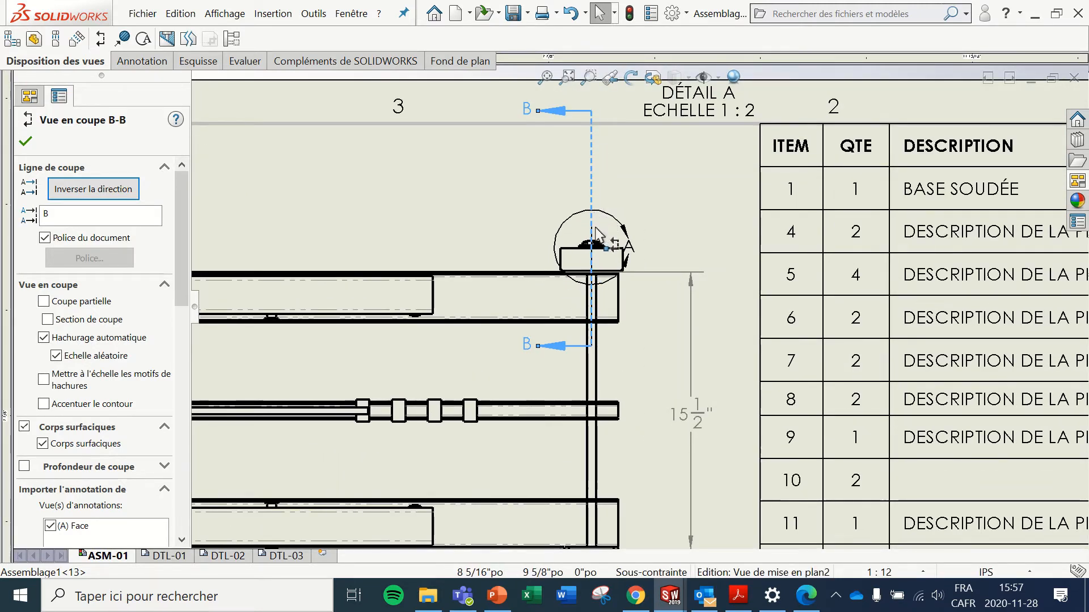
pyautogui.scroll(-5, 595, 235)
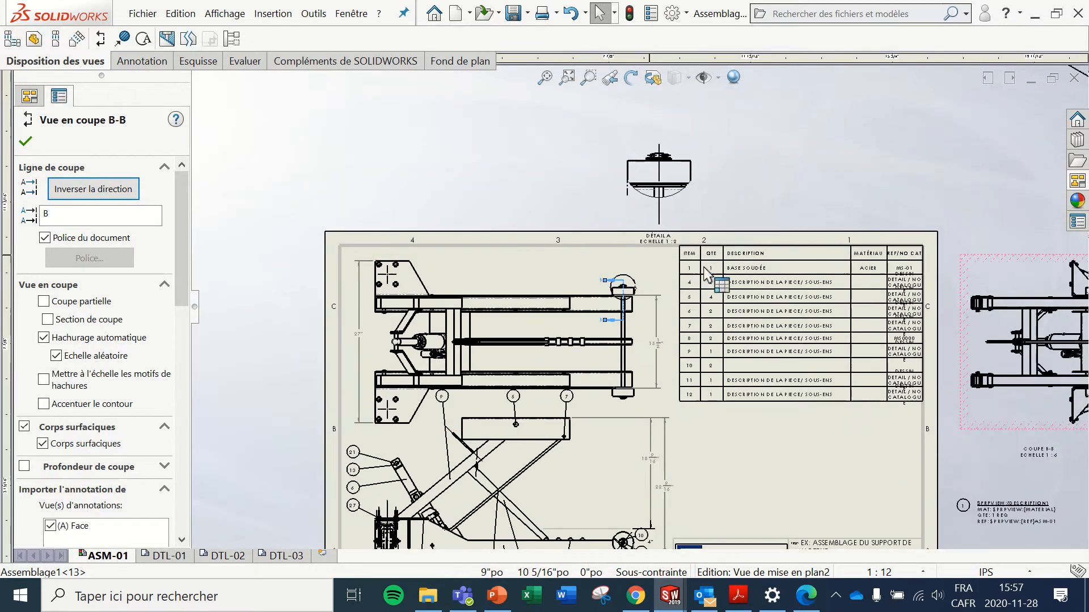
pyautogui.scroll(-1, 706, 275)
pyautogui.scroll(3, 860, 296)
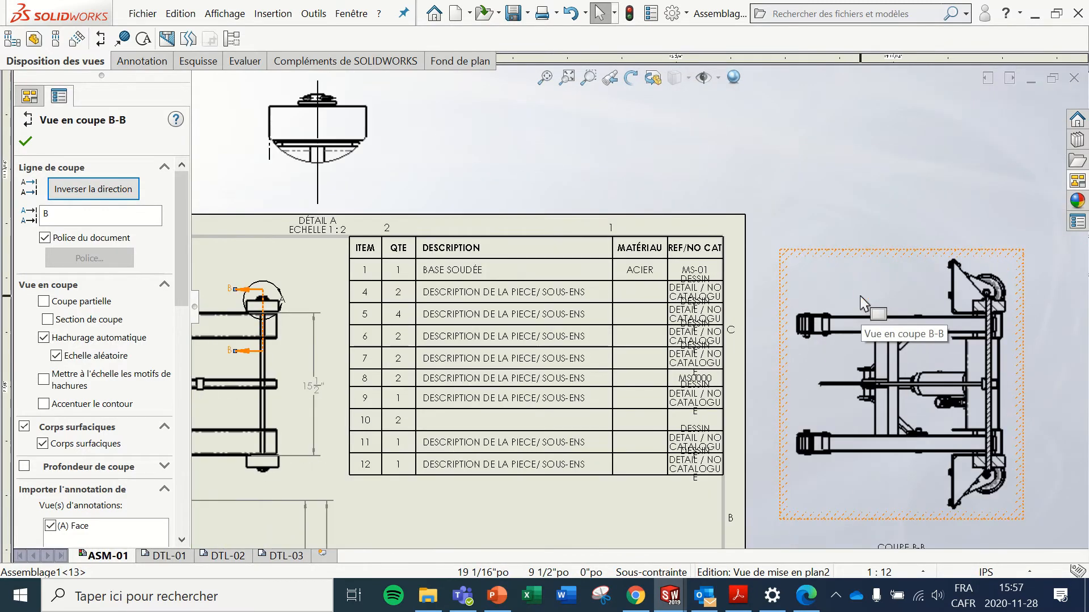
pyautogui.click(859, 296)
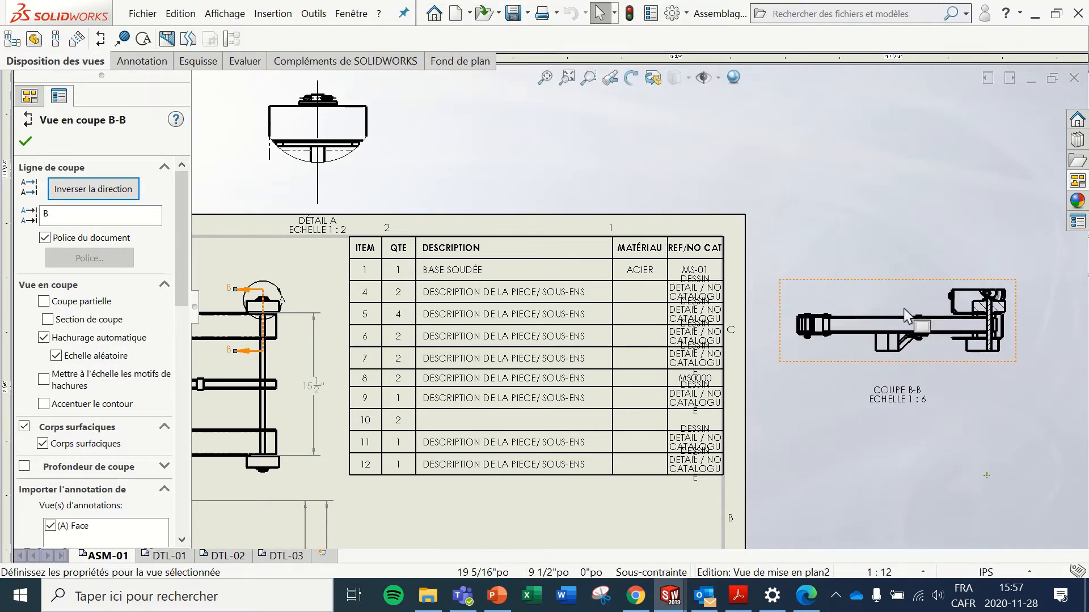
# Step: Enable the slice section option (Section de coupe) for view B-B so only the cut faces are drawn
pyautogui.scroll(-3, 906, 315)
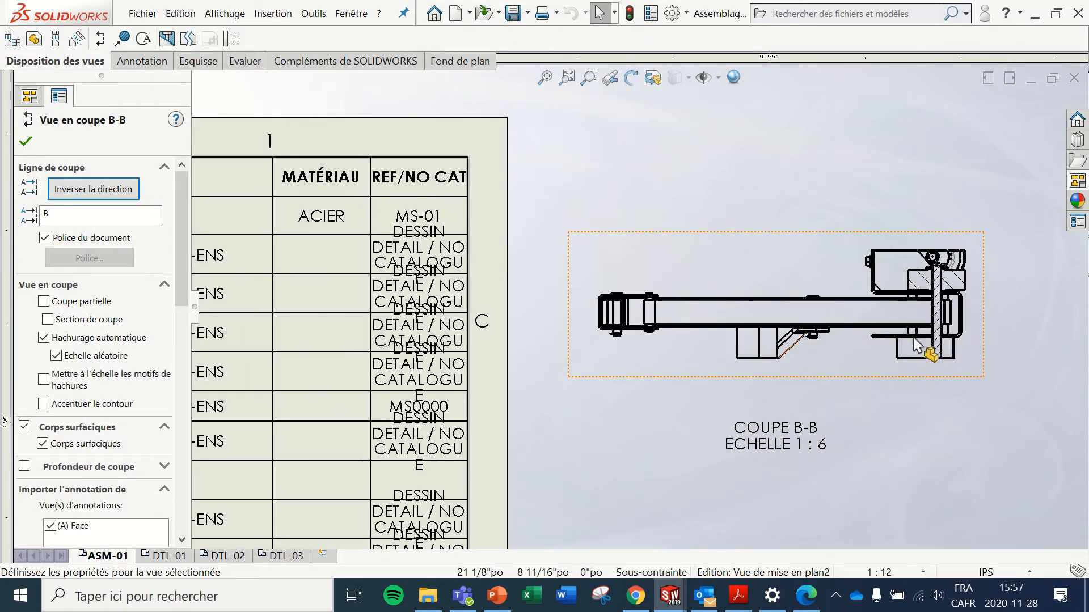
pyautogui.scroll(-5, 907, 318)
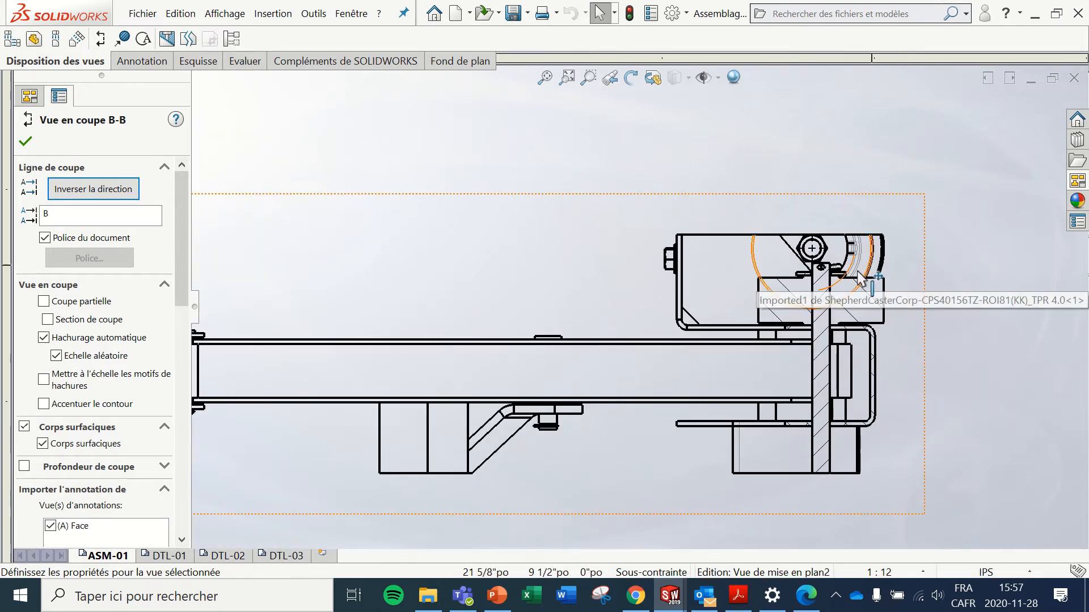
pyautogui.scroll(-2, 861, 279)
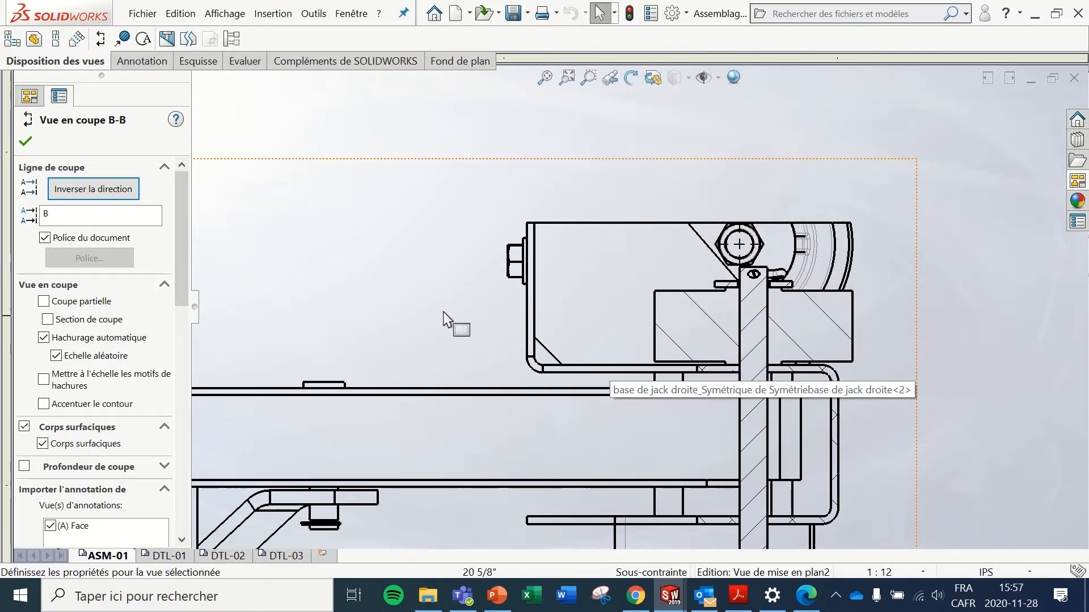
pyautogui.click(47, 320)
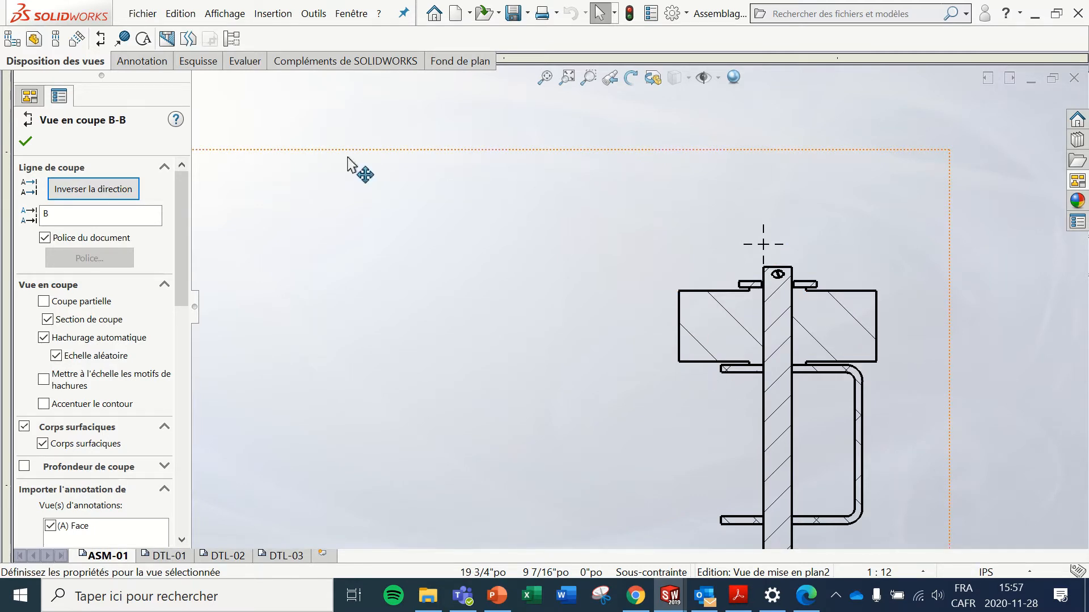
pyautogui.click(26, 141)
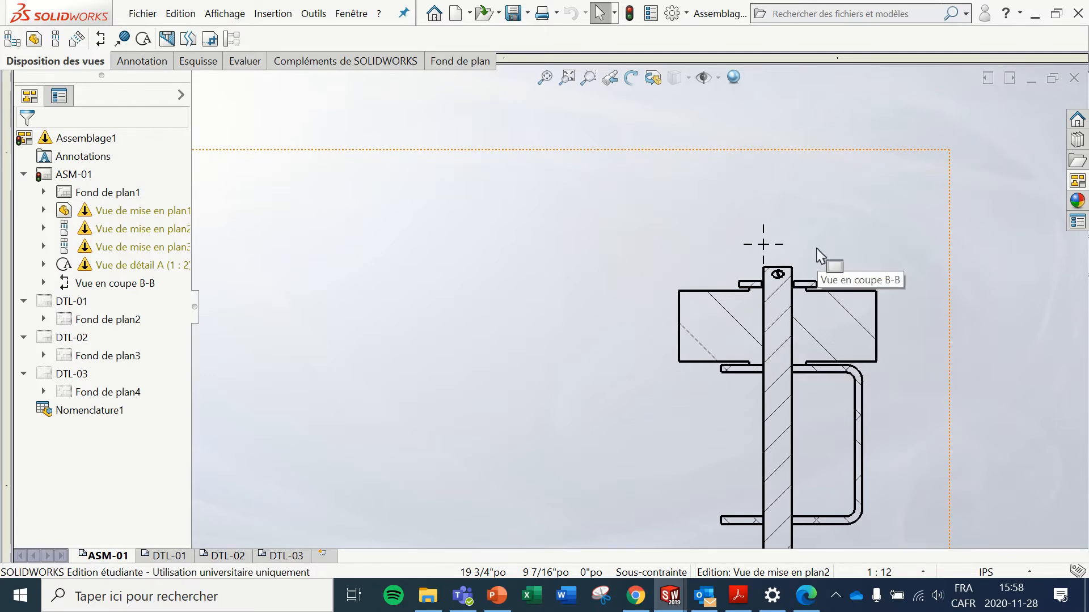
# Step: Try to exclude the wheel axle from the cut in section view B-B through the view's section scope properties
pyautogui.scroll(2, 810, 433)
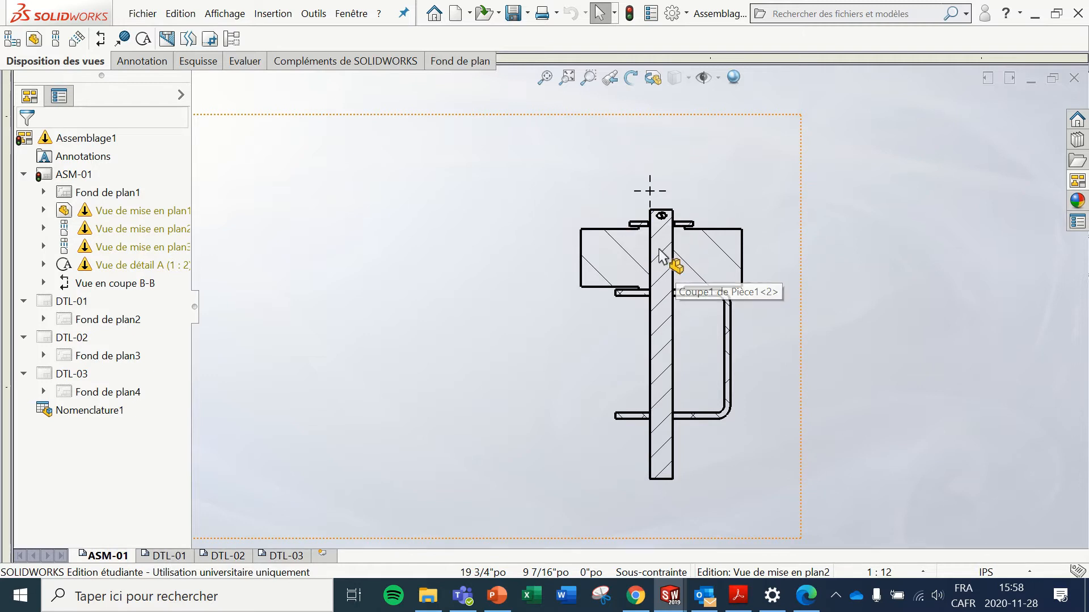
pyautogui.click(732, 202)
pyautogui.rightClick(731, 200)
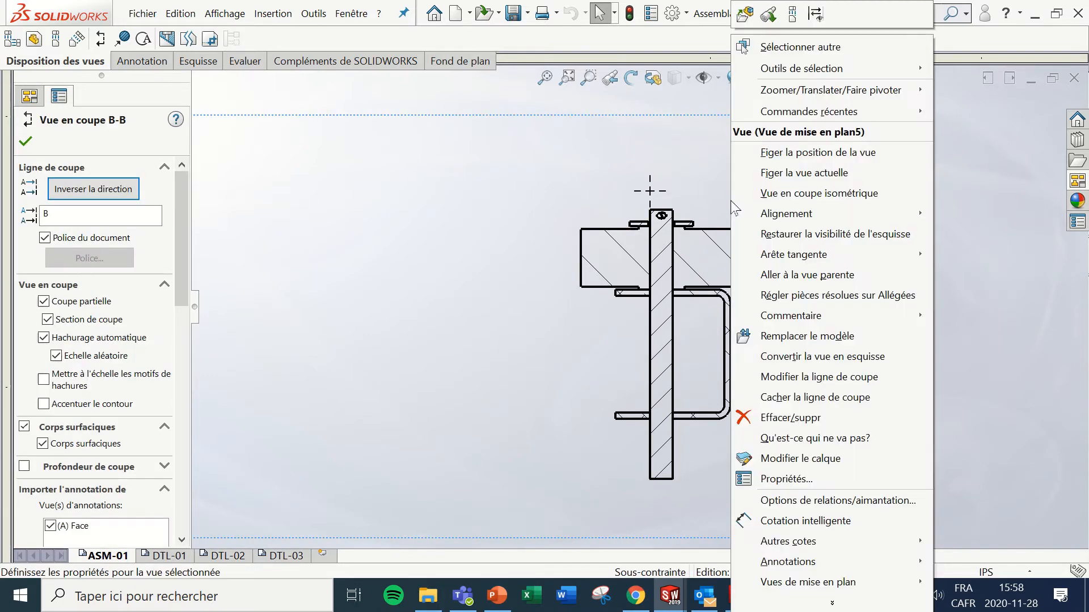
pyautogui.click(810, 482)
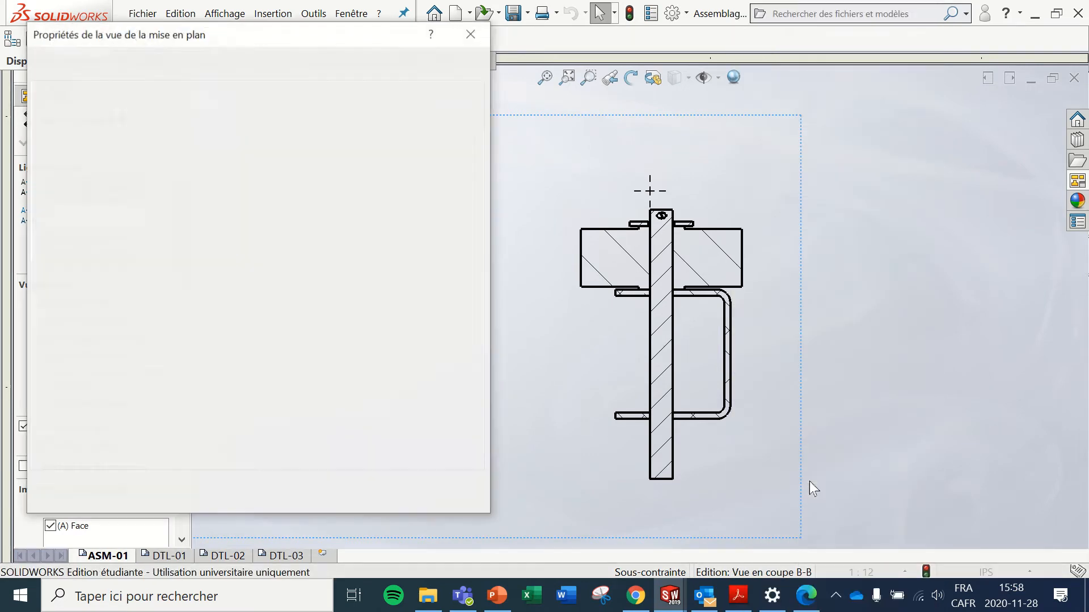
pyautogui.click(250, 74)
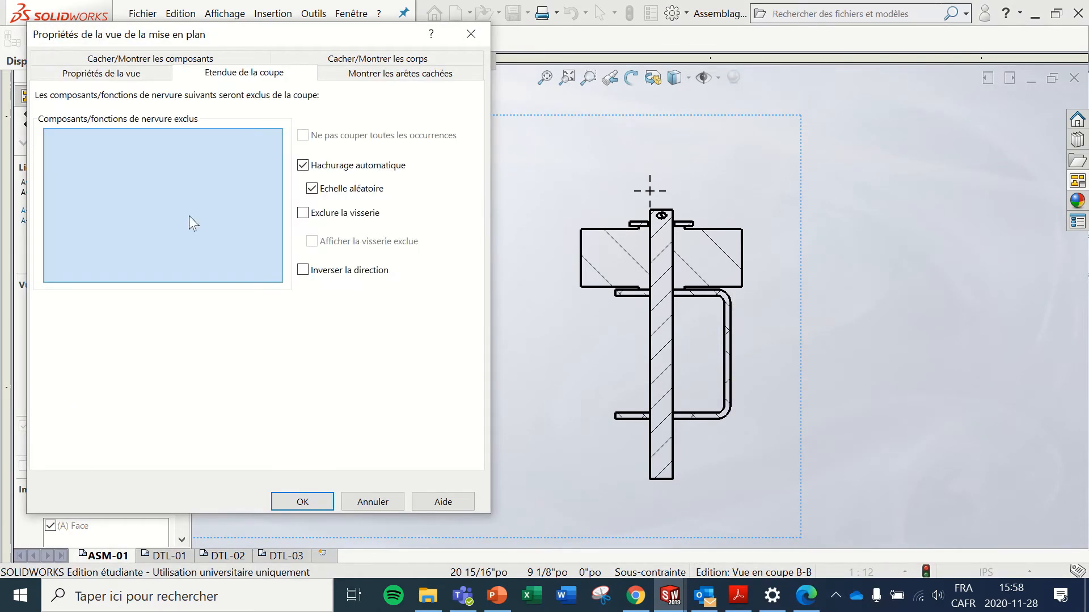
pyautogui.click(659, 353)
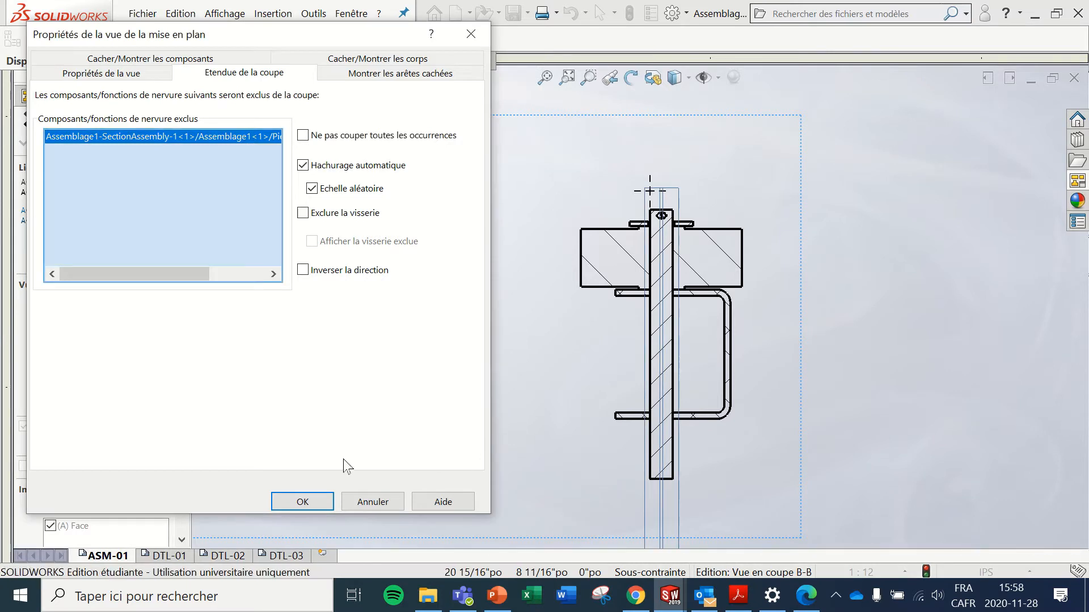
pyautogui.click(285, 505)
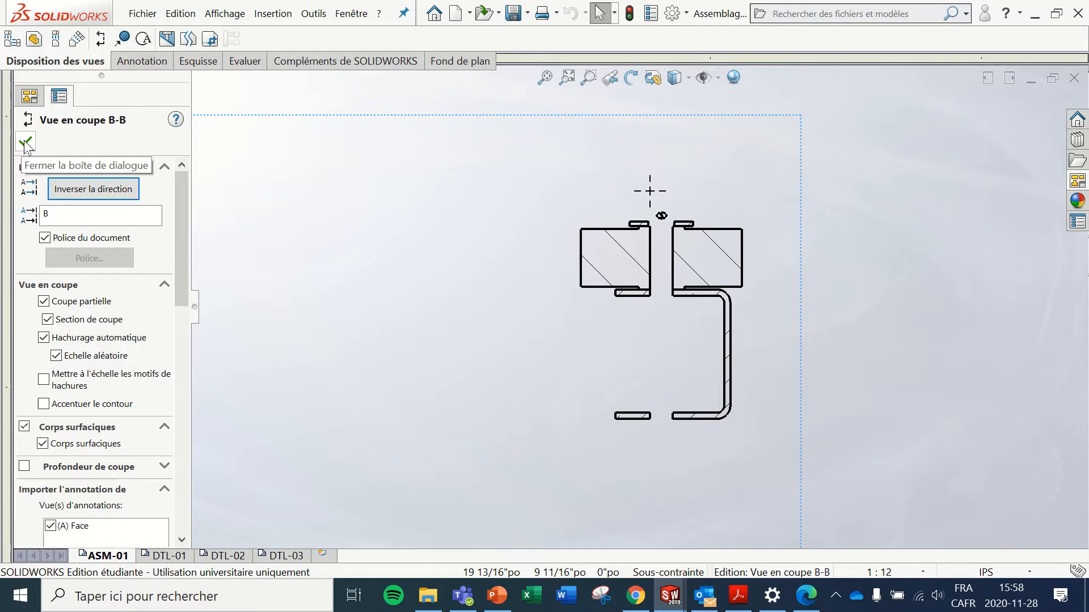
# Step: Turn the slice section option of view B-B off and back on to compare the two displays
pyautogui.click(51, 324)
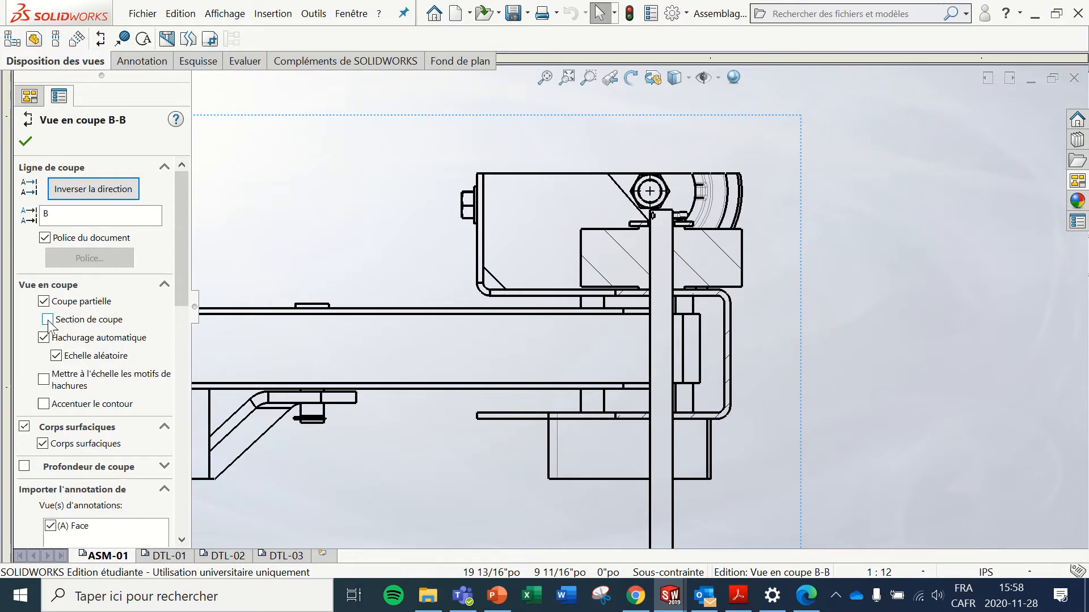
pyautogui.click(48, 321)
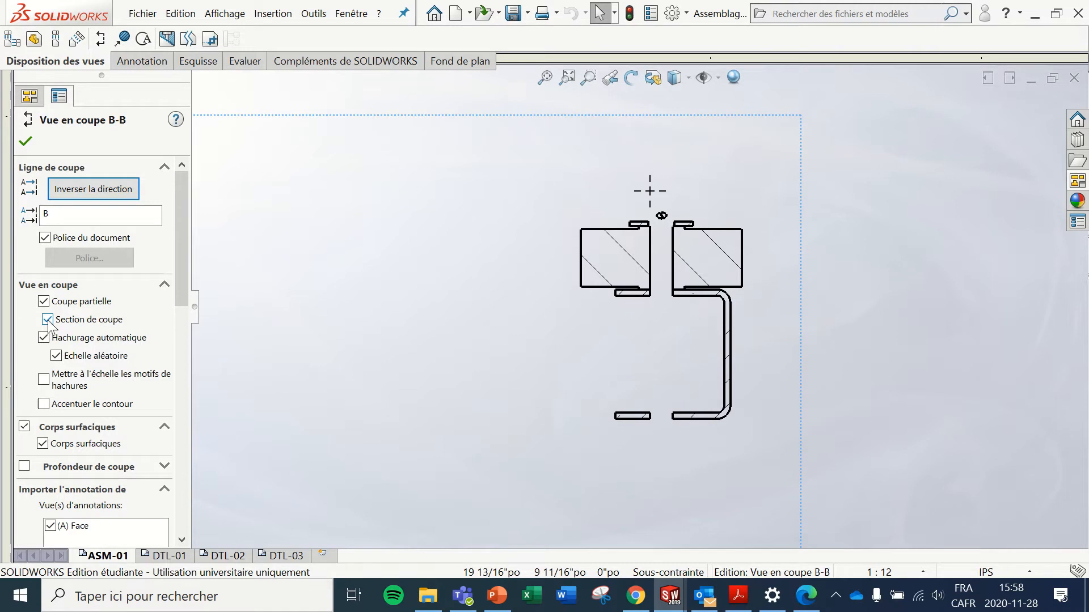
pyautogui.click(26, 143)
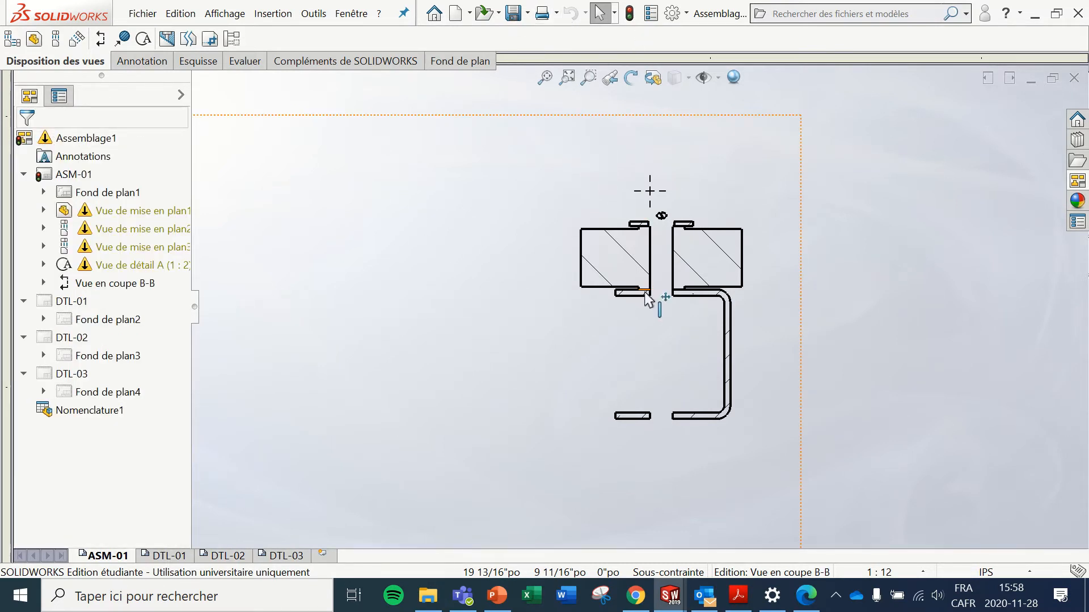
# Step: Remove the wheel axle from the components excluded from section B-B's cut
pyautogui.rightClick(726, 172)
pyautogui.click(789, 479)
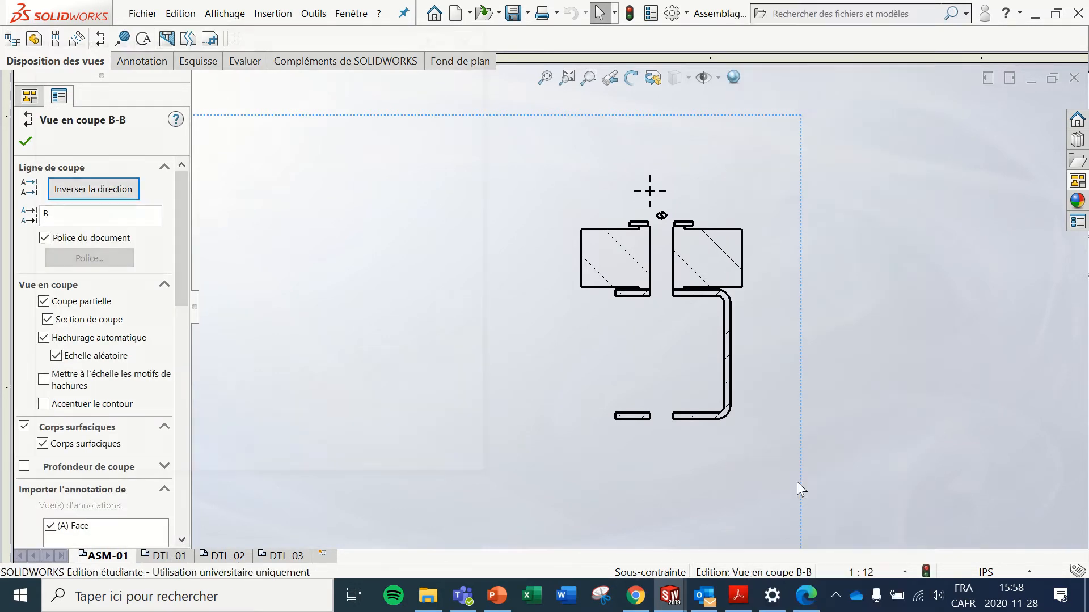
pyautogui.click(264, 75)
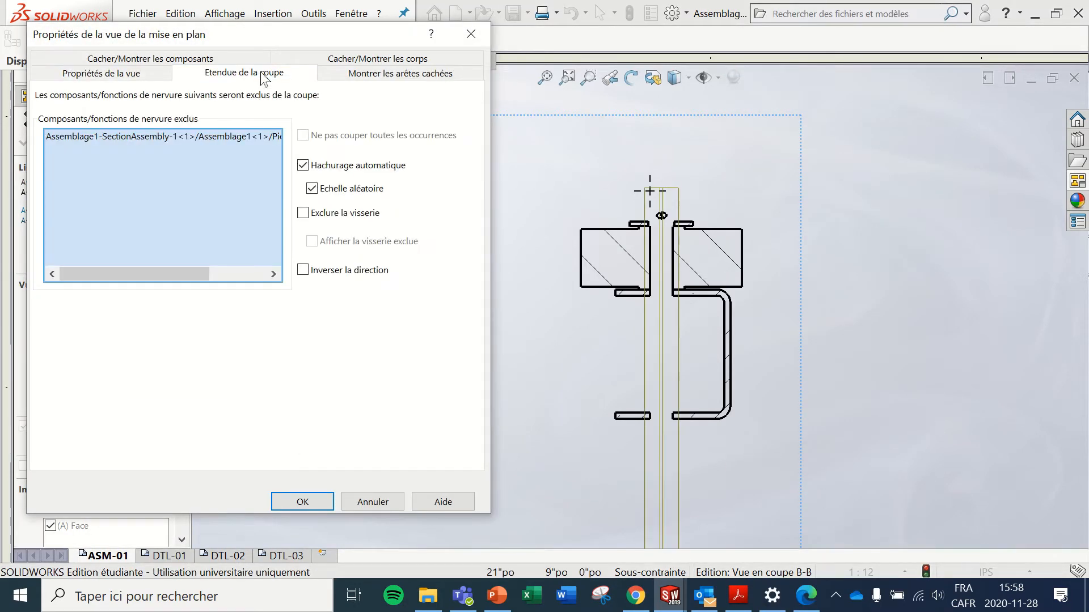
pyautogui.click(214, 138)
pyautogui.press('Delete')
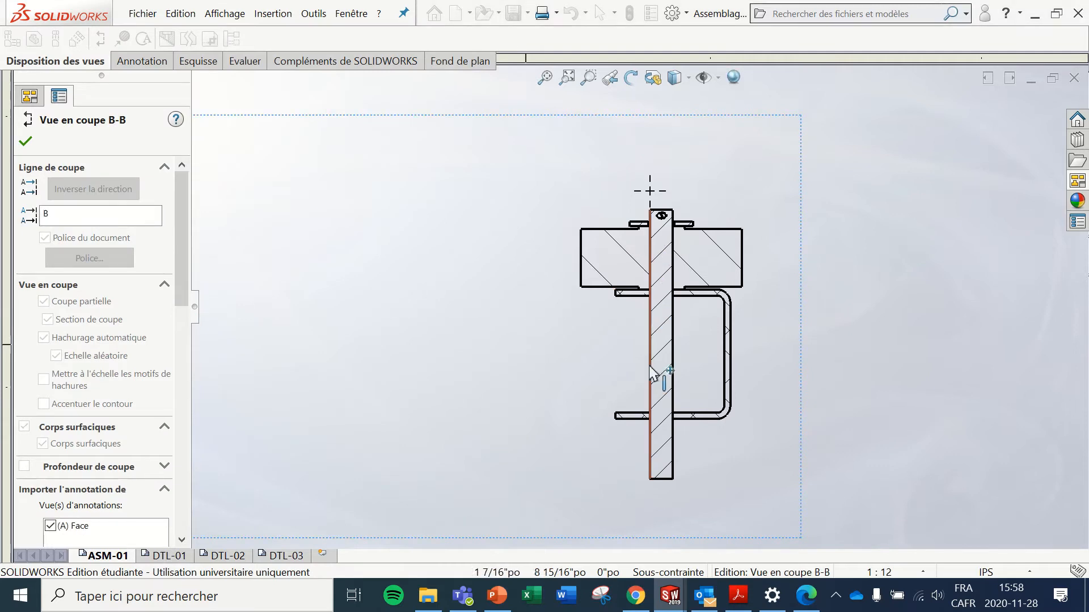
# Step: Turn off the material hatching on the axle in section view B-B and set its hatch to none (Aucune) for the component
pyautogui.scroll(-3, 664, 307)
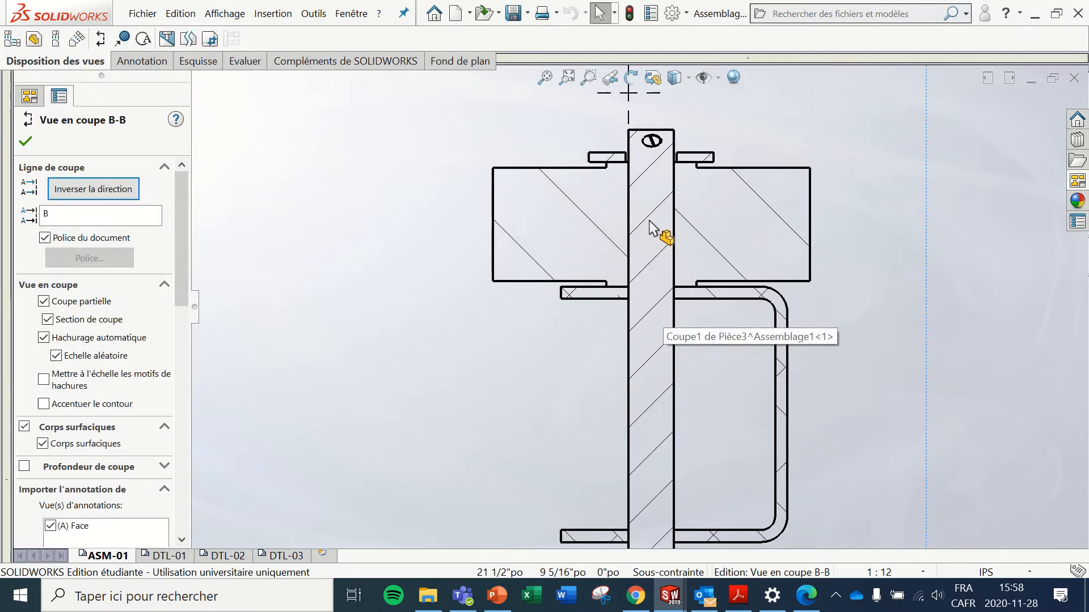
pyautogui.click(651, 264)
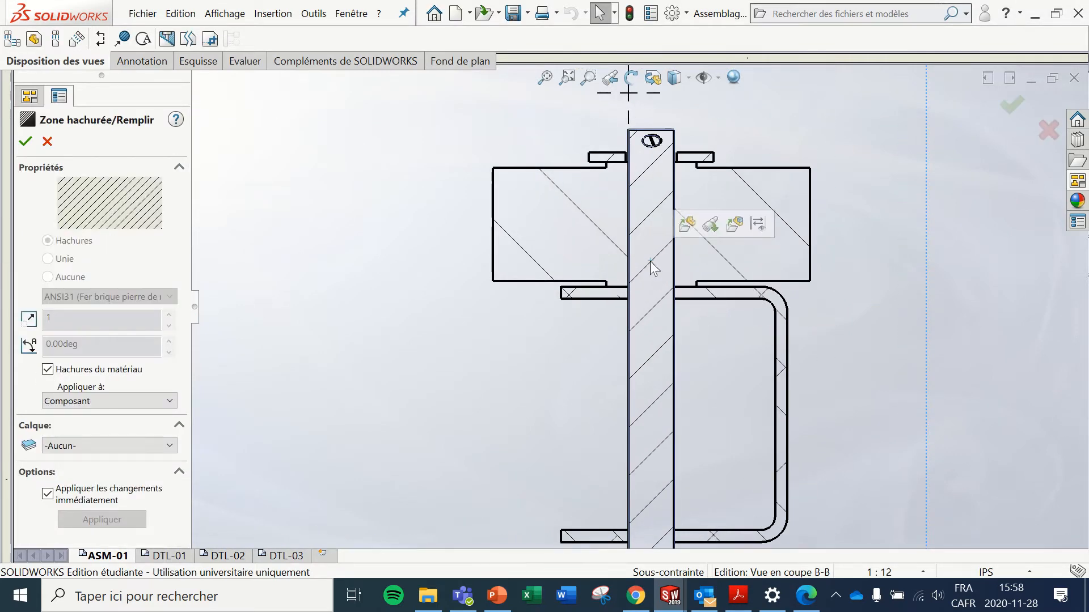
pyautogui.click(57, 369)
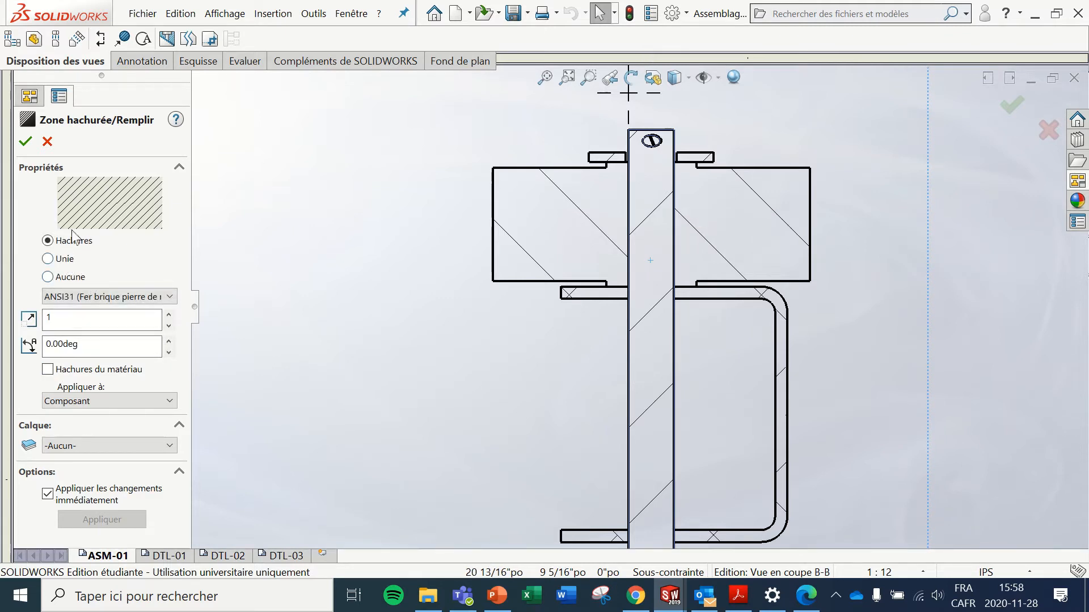
pyautogui.click(65, 282)
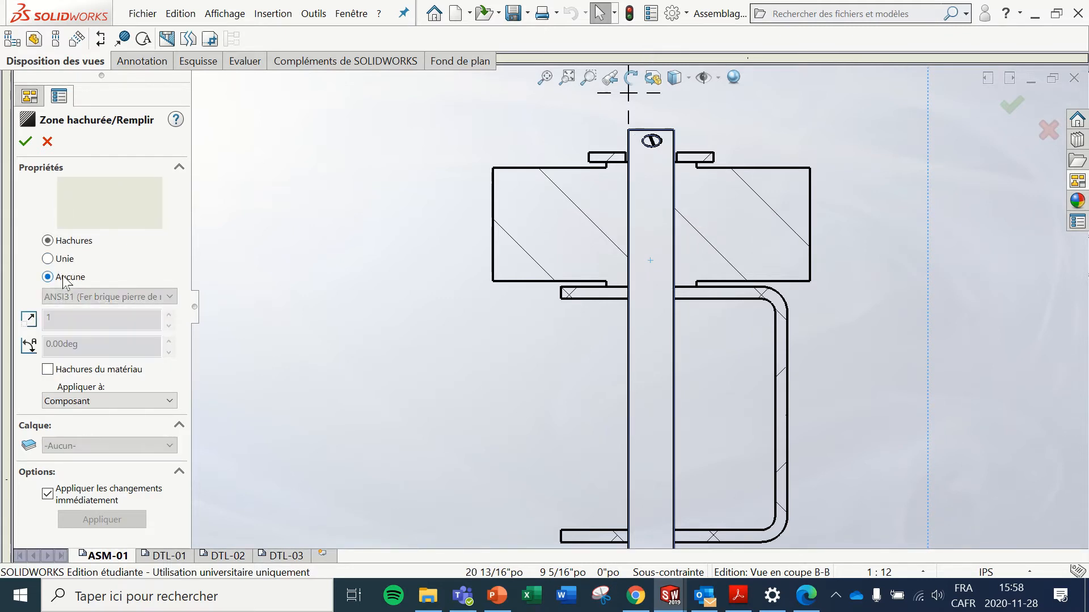
pyautogui.click(25, 142)
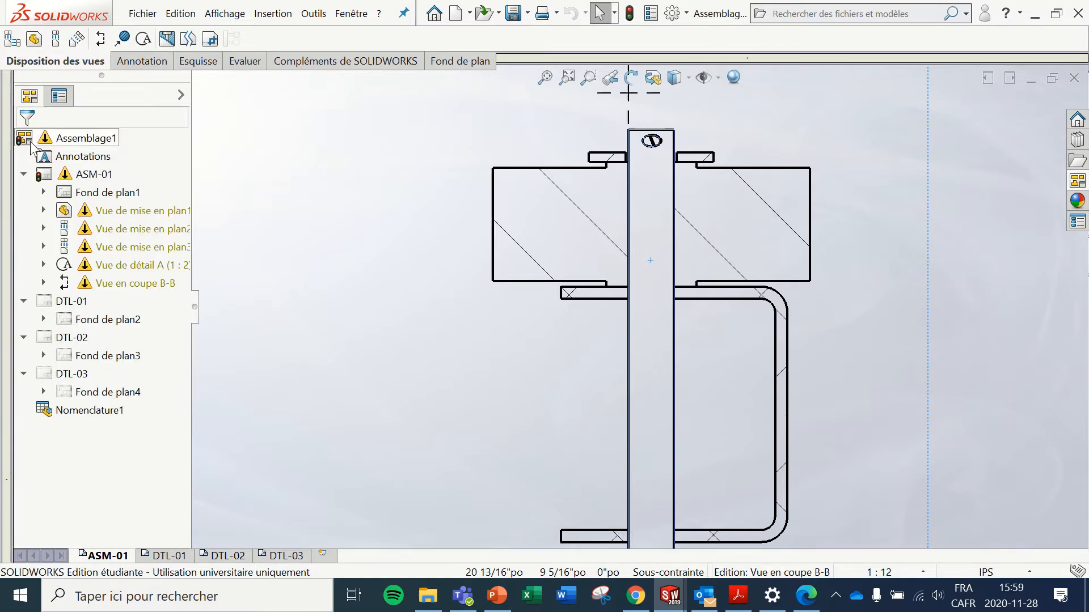
# Step: Start a centerline along the axle in section view B-B, selecting one of its long edges as the first reference
pyautogui.click(145, 61)
pyautogui.click(411, 38)
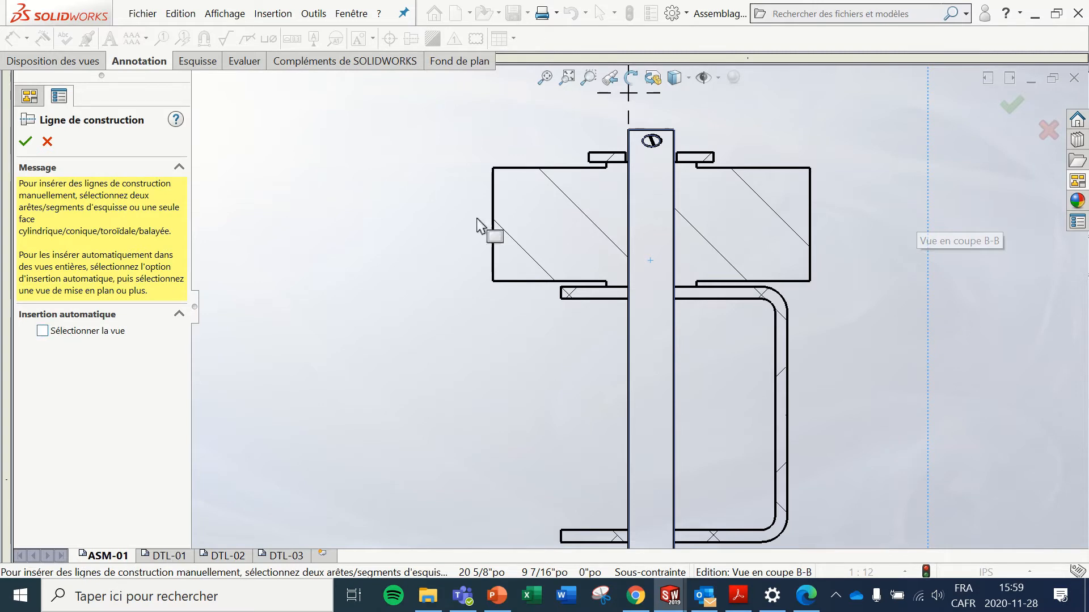
pyautogui.click(628, 239)
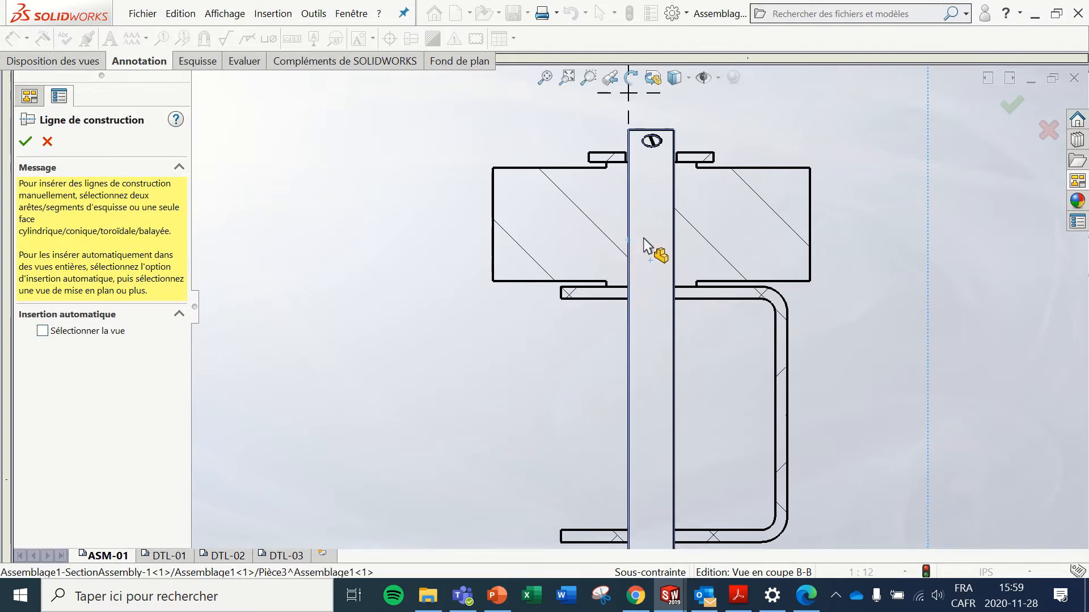
# Step: Add a centerline along the vertical shaft in section view B-B by referencing its two long edges
pyautogui.click(675, 248)
pyautogui.scroll(4, 670, 267)
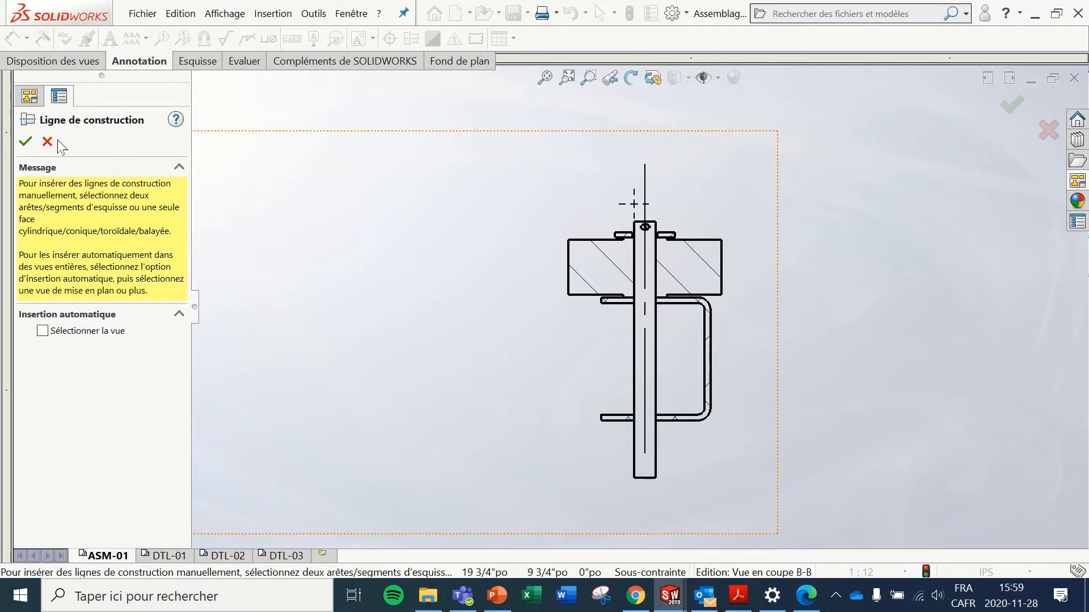
pyautogui.click(26, 142)
# Step: Examine the shaft and pin in section view B-B and compare them with the B-B cutting line at the wheel in the plan view
pyautogui.scroll(-2, 646, 346)
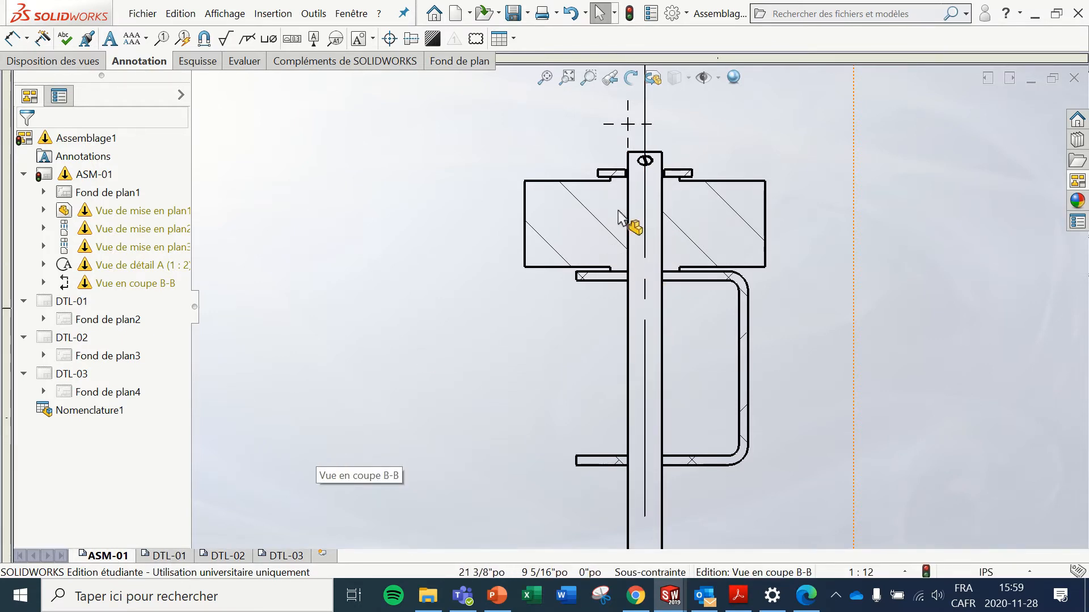
pyautogui.scroll(-4, 632, 226)
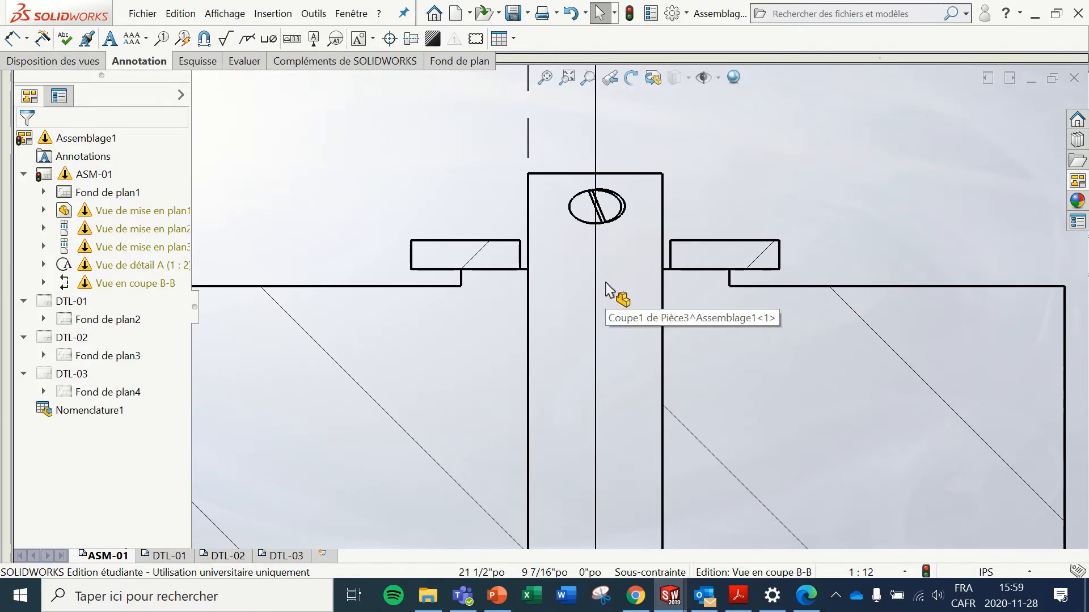
pyautogui.scroll(5, 601, 295)
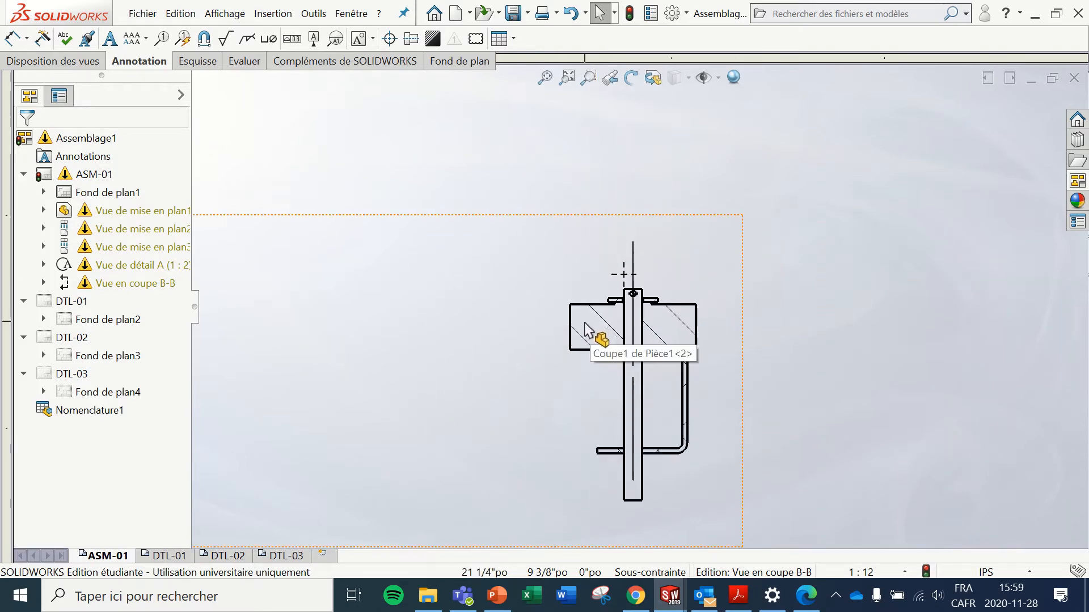
pyautogui.scroll(8, 359, 338)
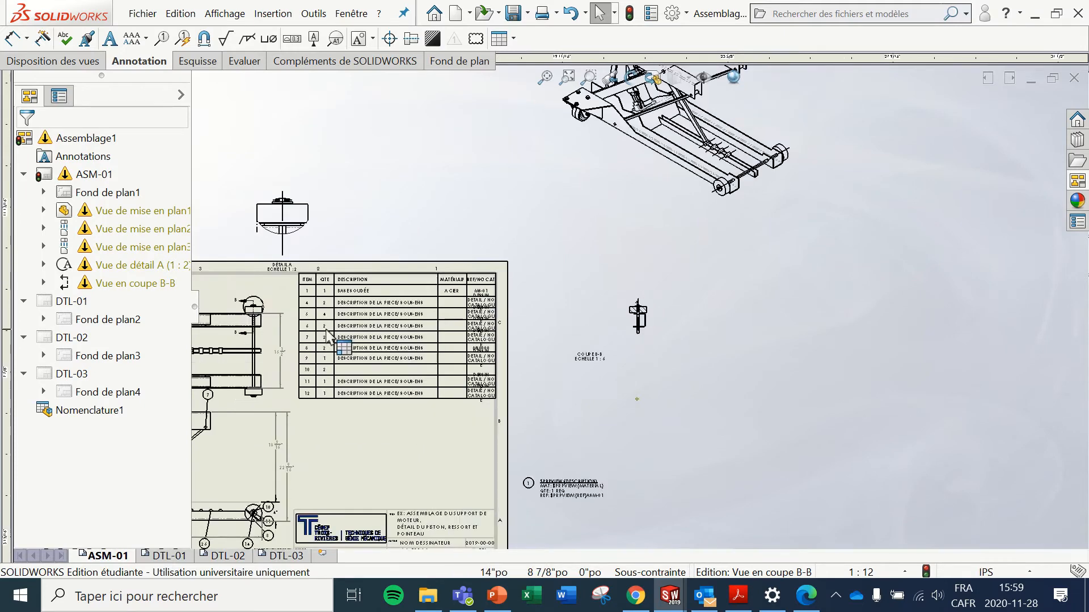
pyautogui.scroll(-8, 574, 298)
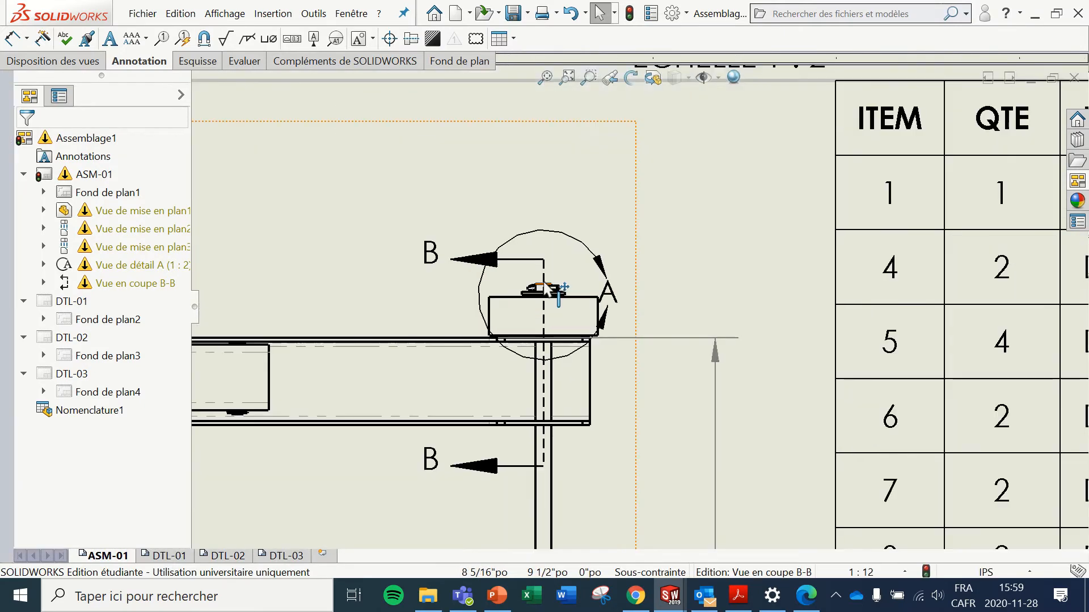
pyautogui.scroll(-3, 574, 299)
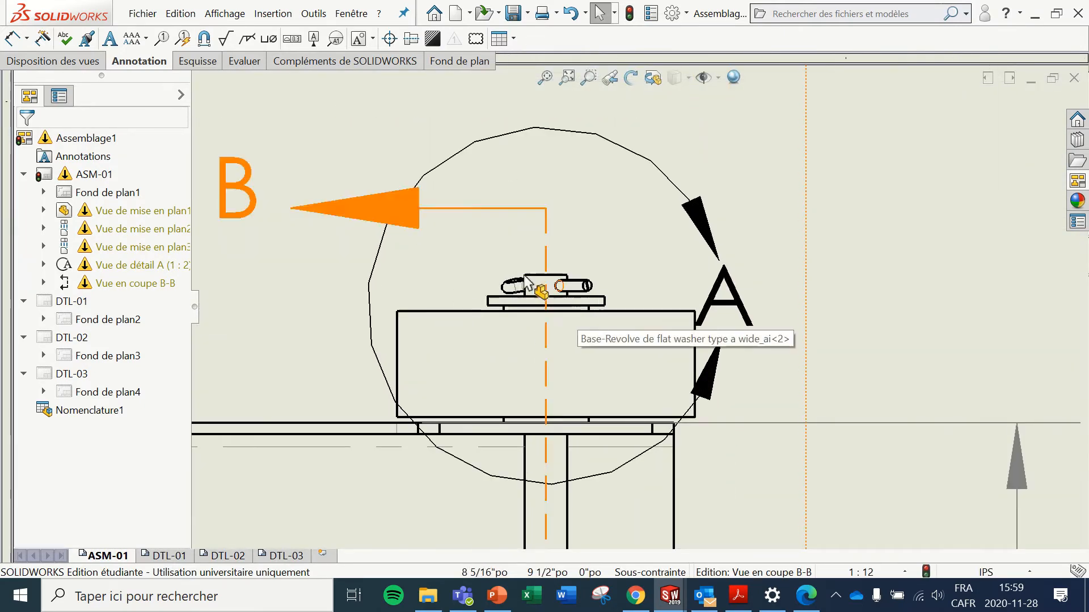
pyautogui.scroll(-2, 560, 297)
pyautogui.scroll(-1, 493, 287)
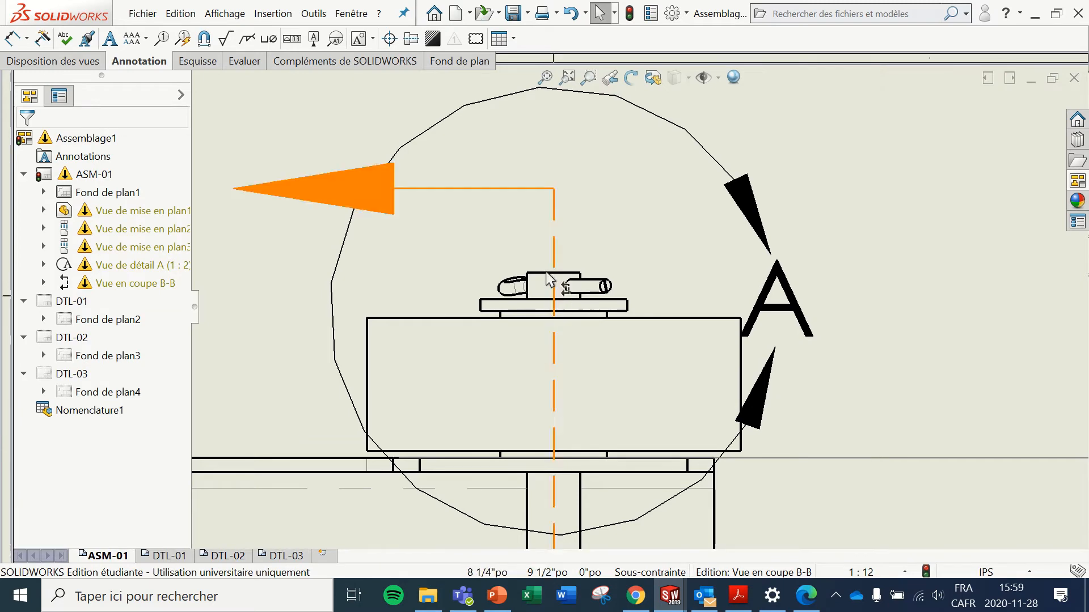
pyautogui.scroll(1, 660, 267)
pyautogui.scroll(5, 660, 268)
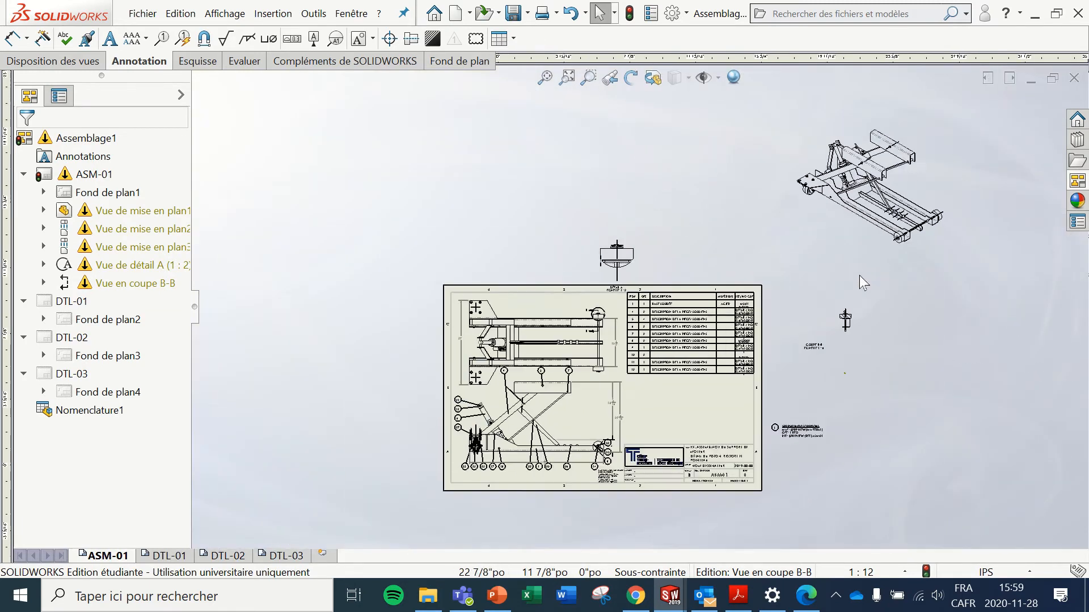
pyautogui.scroll(-8, 757, 339)
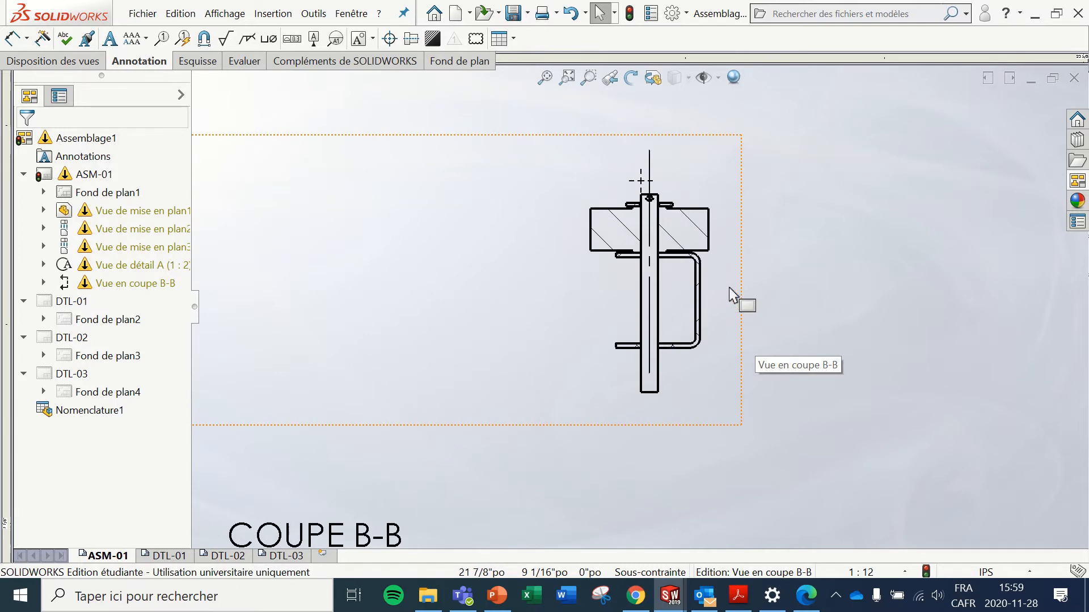
# Step: Move the section B-B label so it sits directly beneath the sectioned shaft and wheel
pyautogui.scroll(4, 631, 341)
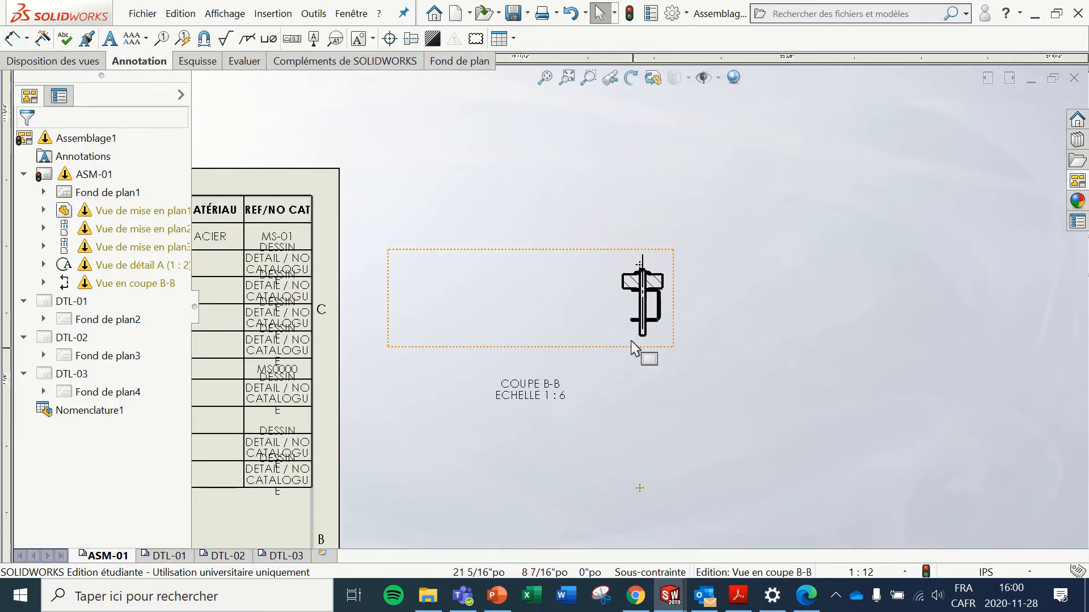
pyautogui.scroll(-3, 631, 336)
pyautogui.moveTo(655, 347); pyautogui.dragTo(679, 344)
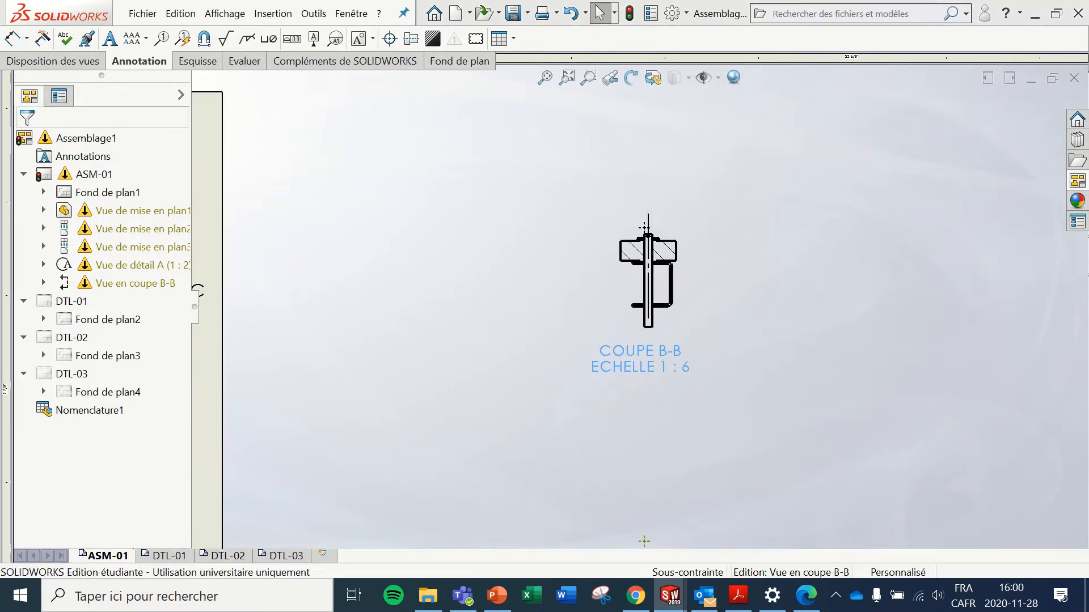
pyautogui.click(595, 285)
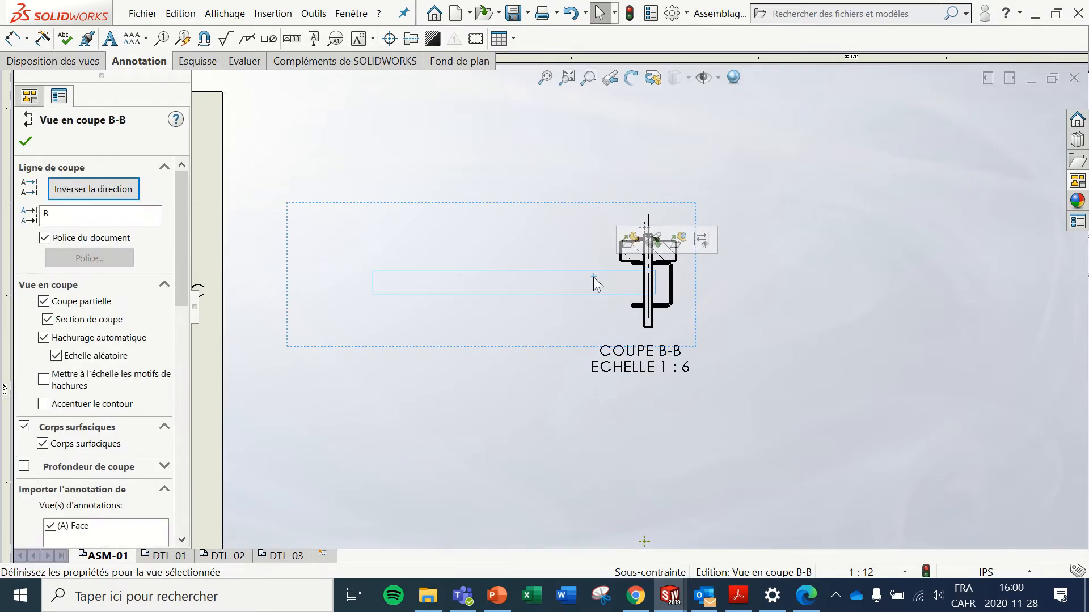
pyautogui.click(779, 332)
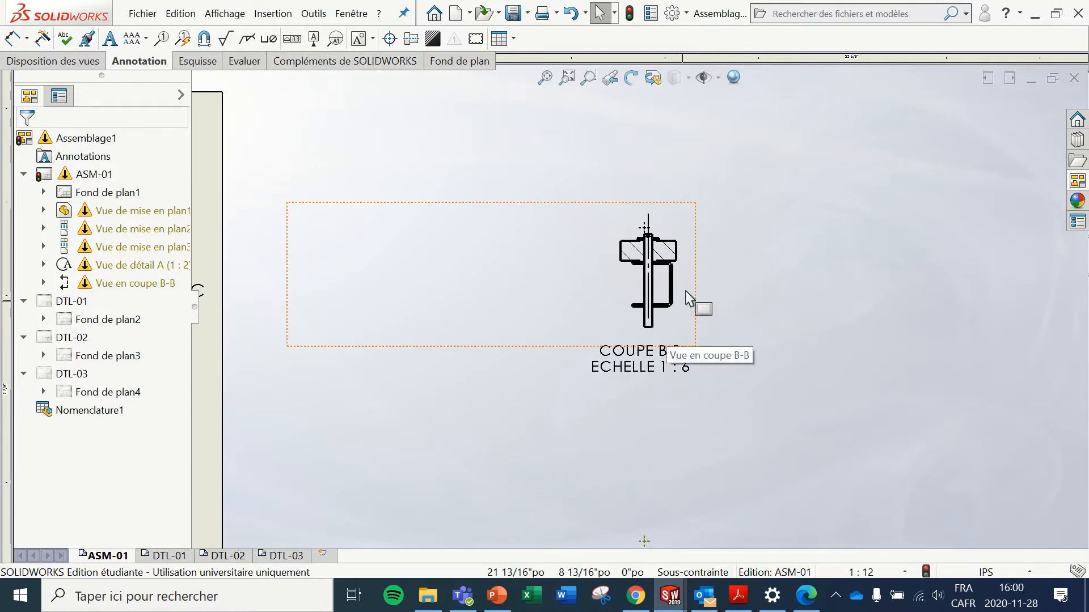
# Step: Create detail view C from a circle around the wheel in section B-B, placing it above the sheet beside detail A
pyautogui.click(50, 61)
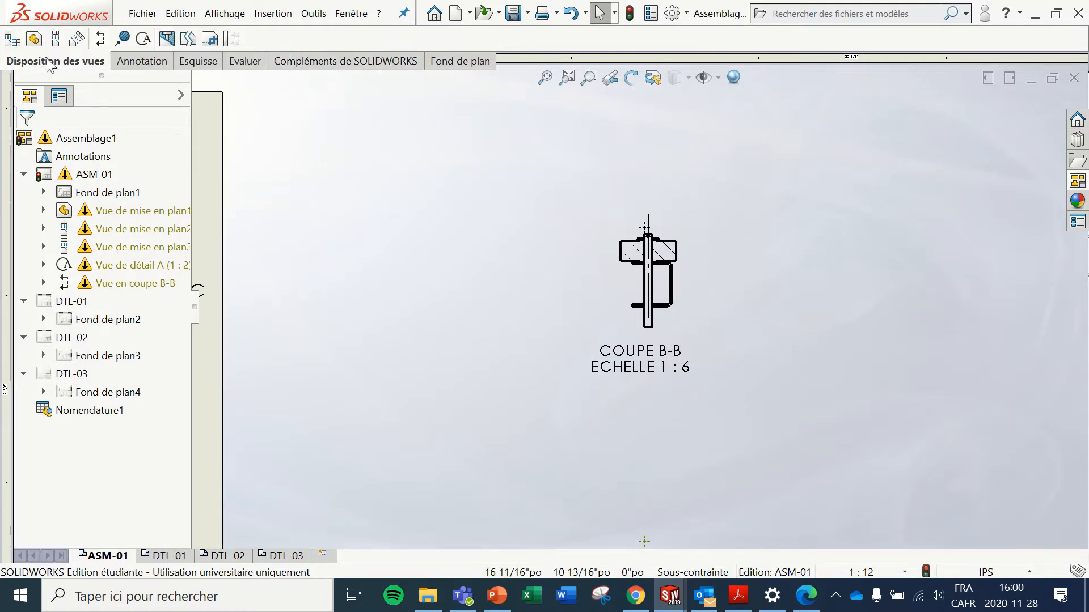
pyautogui.click(144, 40)
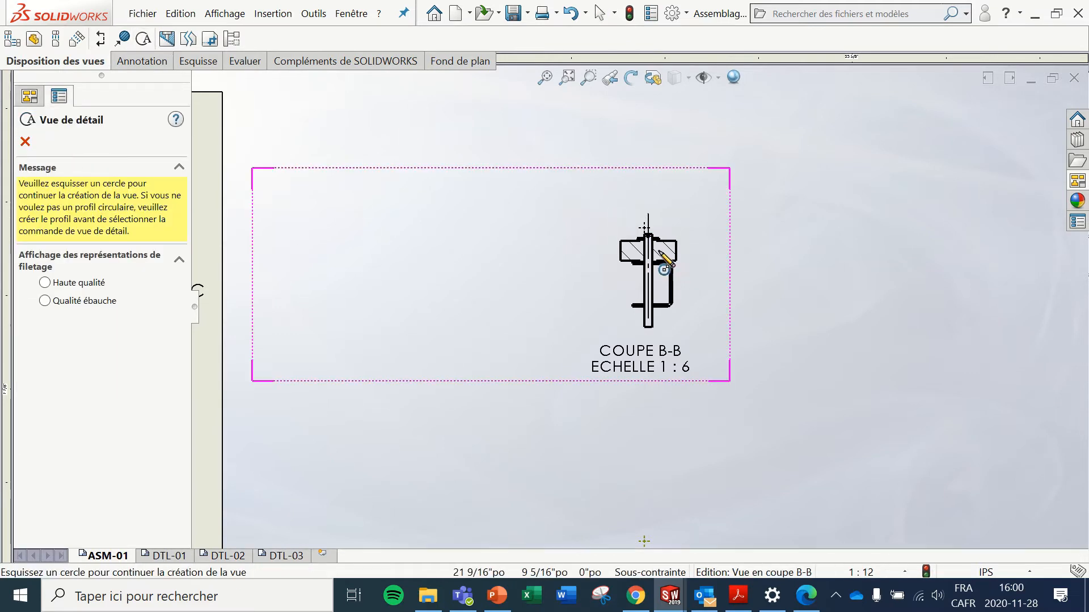
pyautogui.click(656, 246)
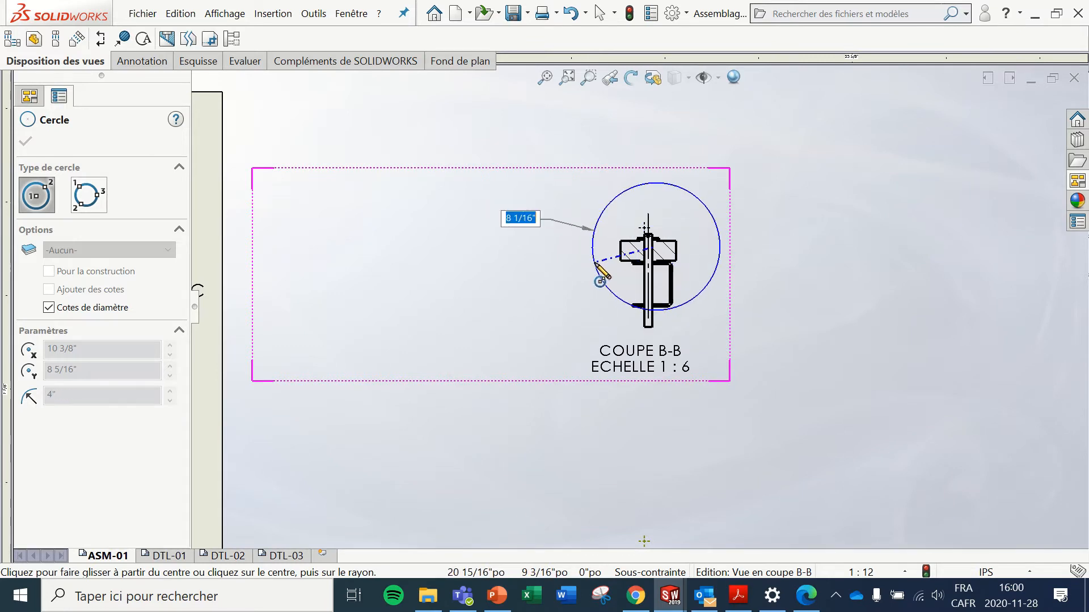
pyautogui.click(609, 264)
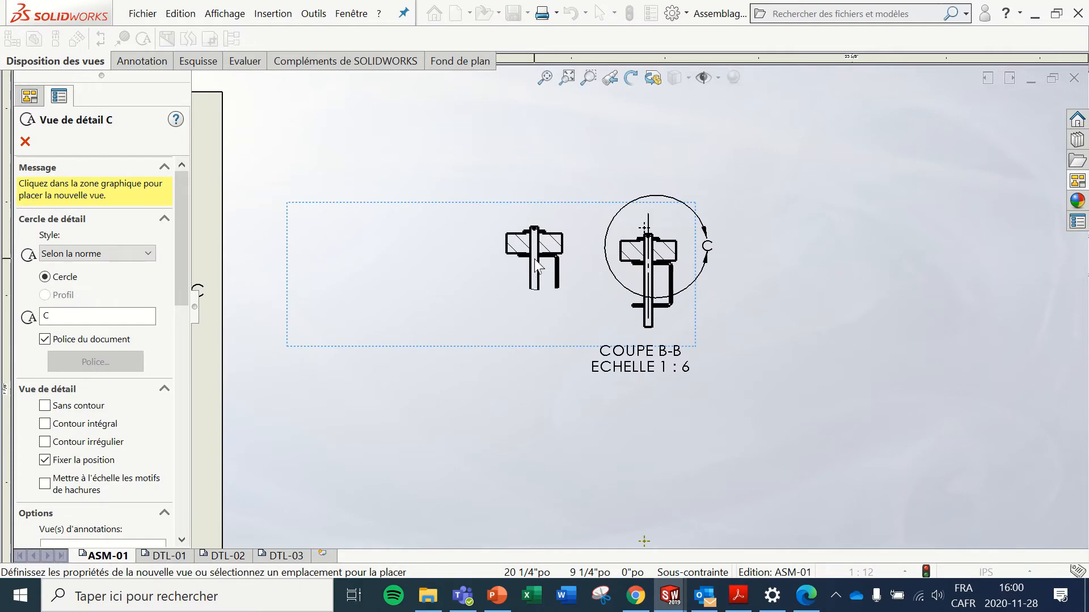
pyautogui.scroll(5, 536, 265)
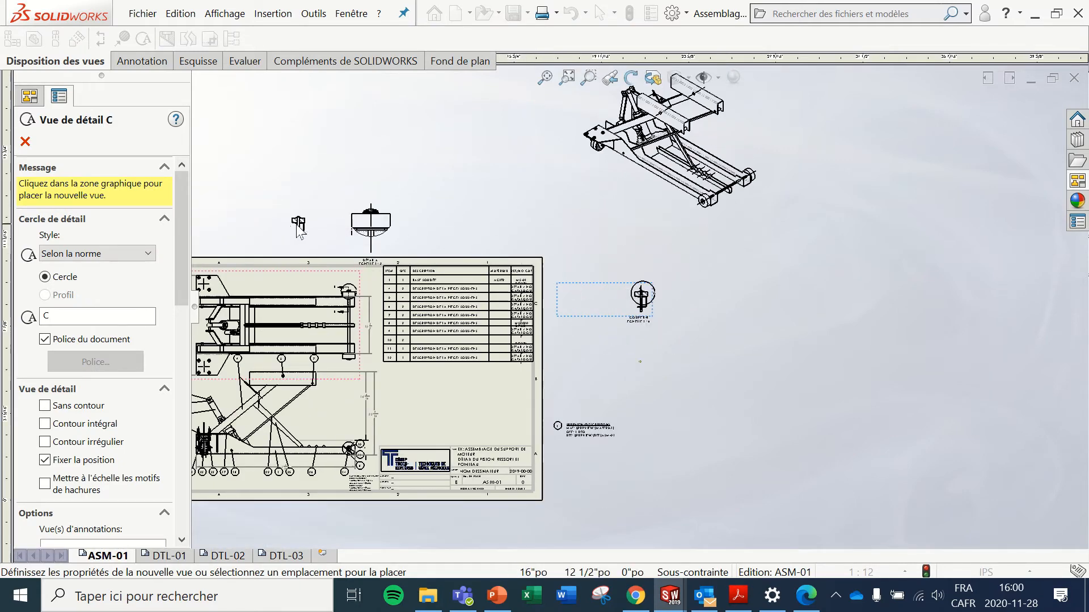
pyautogui.click(297, 226)
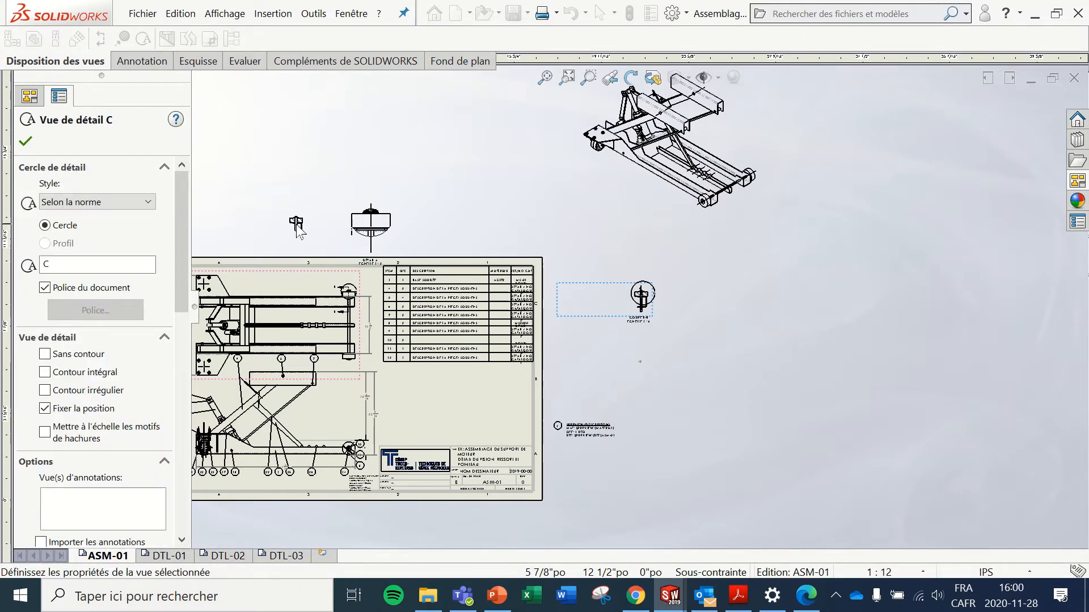
pyautogui.click(225, 248)
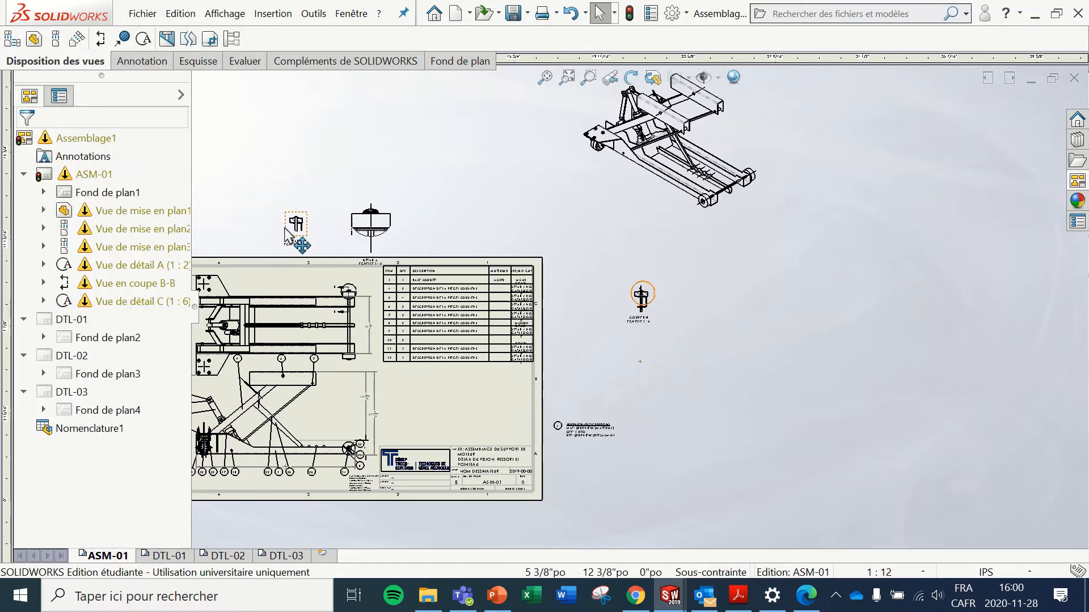
# Step: Set detail view C to a custom scale of 1:2
pyautogui.click(289, 227)
pyautogui.scroll(5, 533, 267)
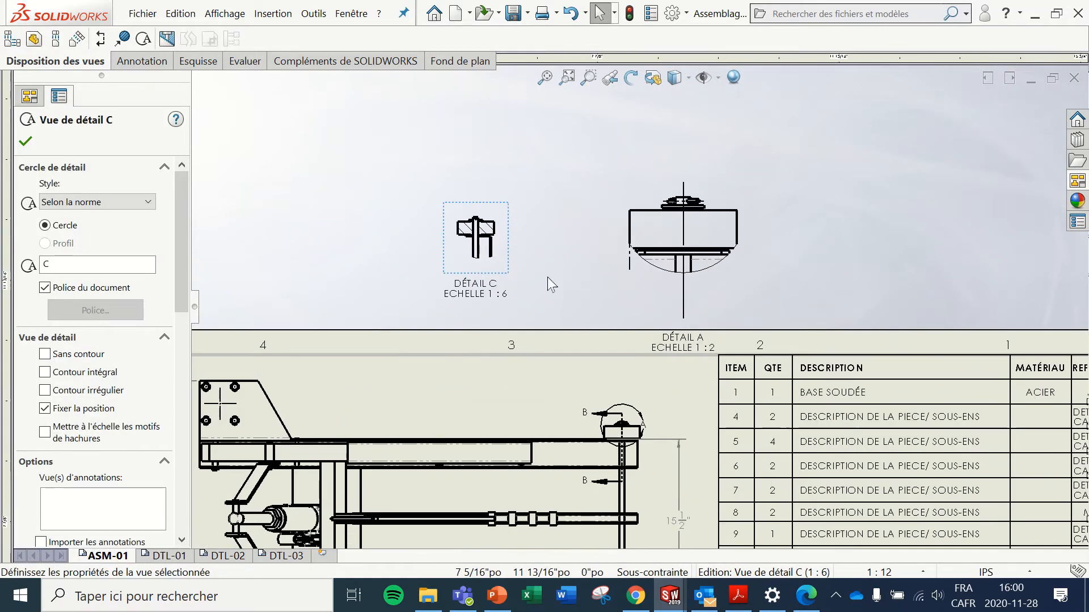
pyautogui.scroll(2, 508, 267)
pyautogui.scroll(-10, 80, 386)
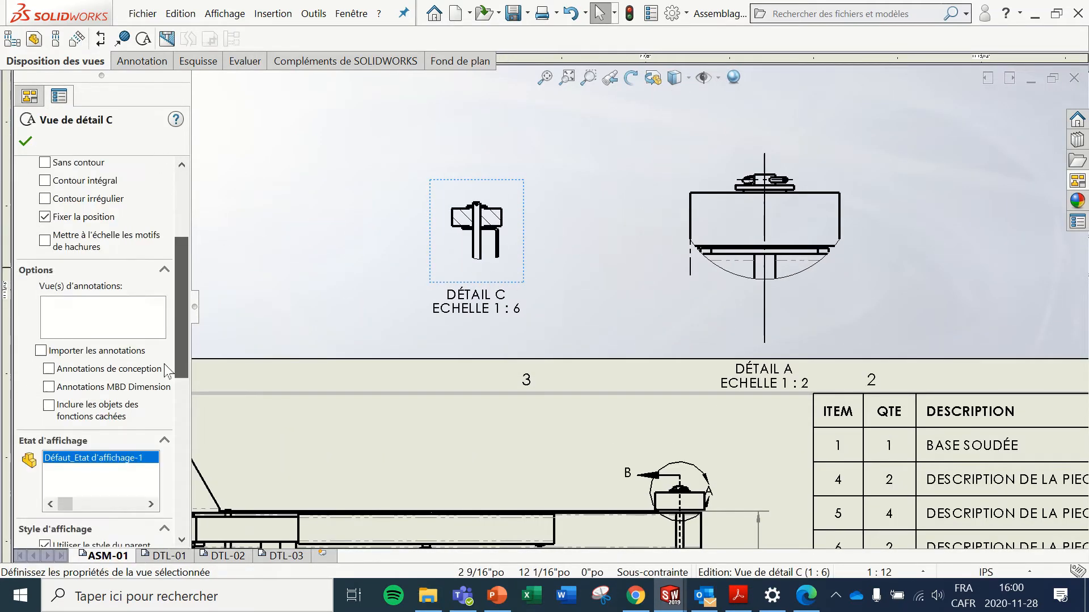
pyautogui.click(68, 417)
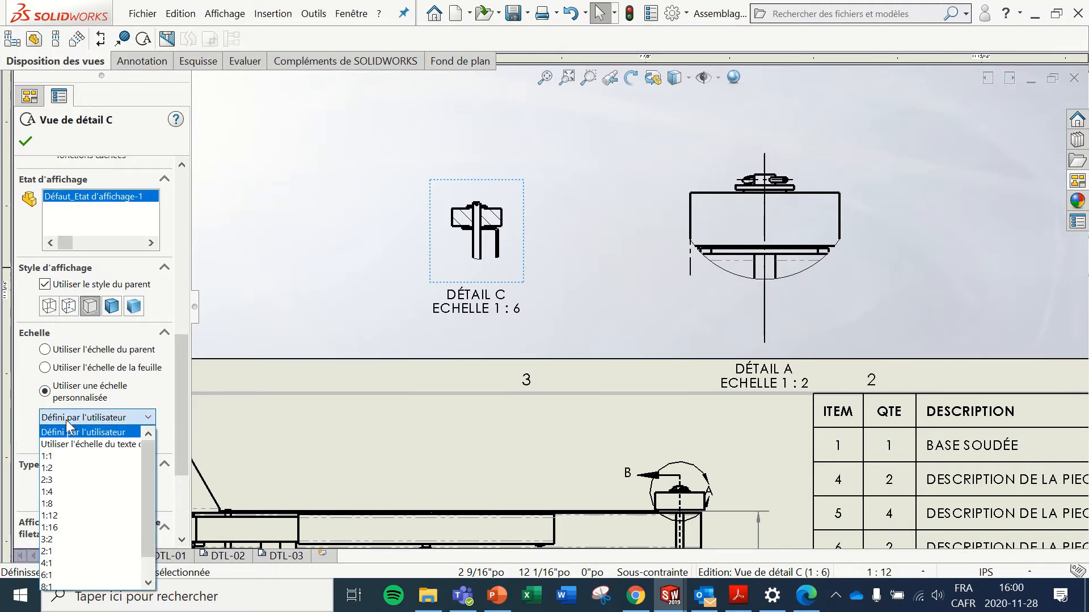
pyautogui.click(76, 467)
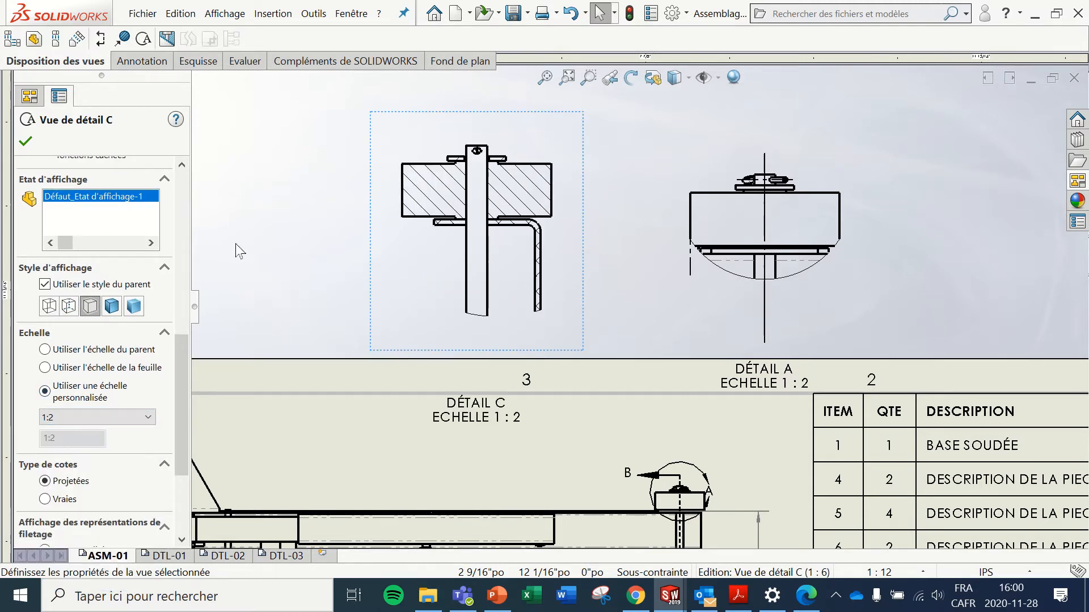
pyautogui.click(25, 142)
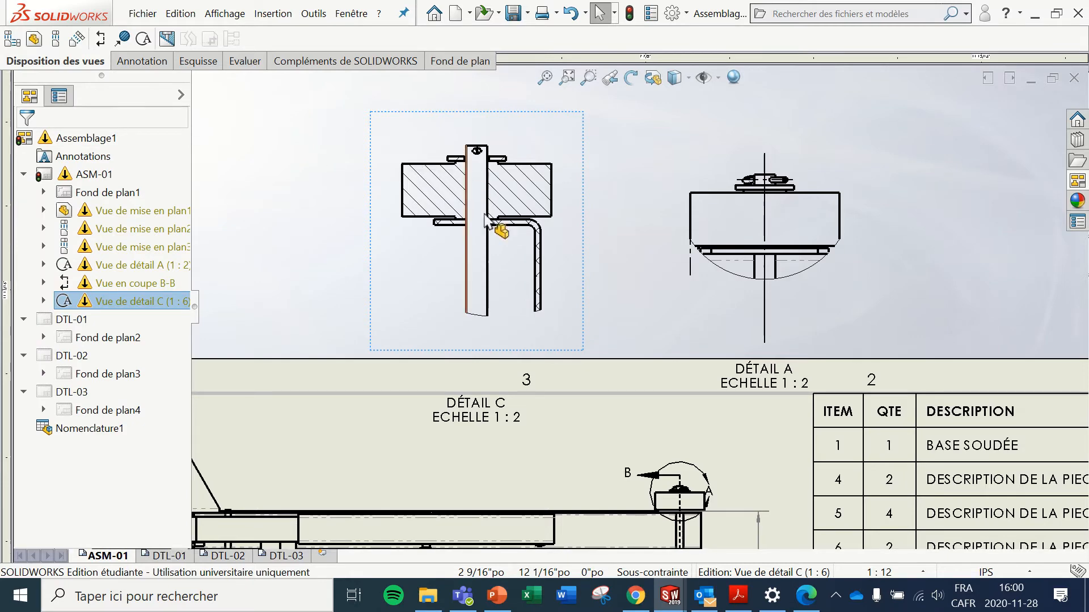
pyautogui.click(634, 260)
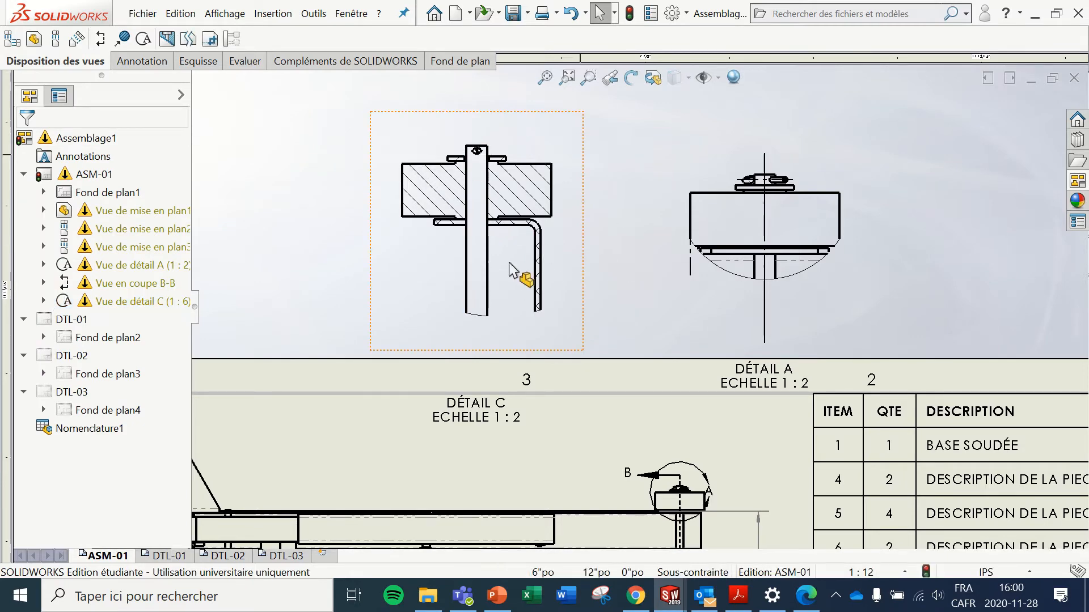
# Step: Review detail views C and A, the parts list, and the ballooned components in the plan and side views
pyautogui.scroll(5, 596, 262)
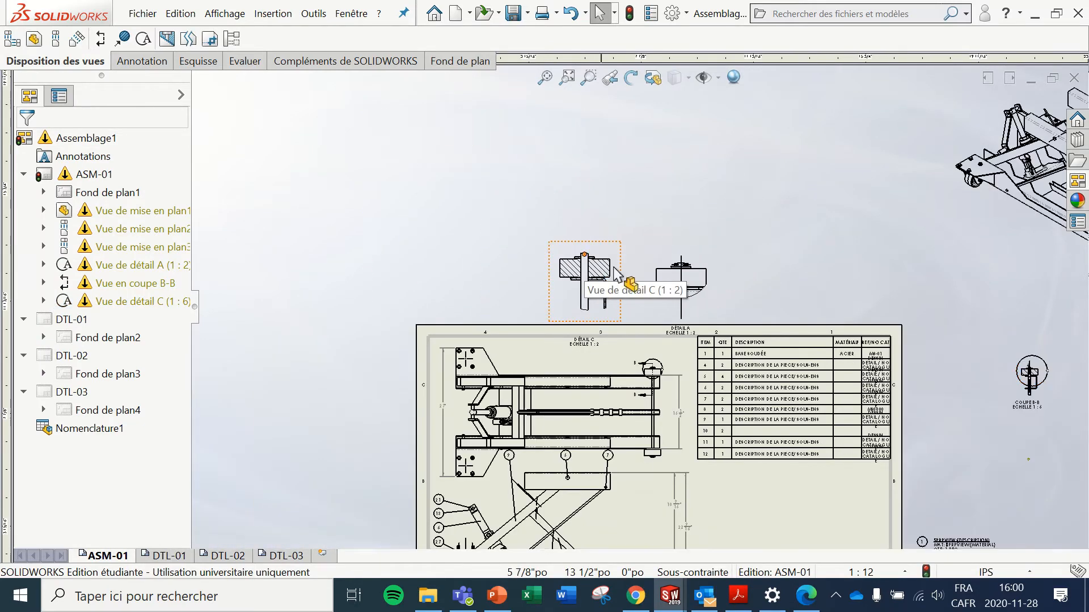
pyautogui.scroll(-2, 696, 295)
pyautogui.scroll(6, 659, 389)
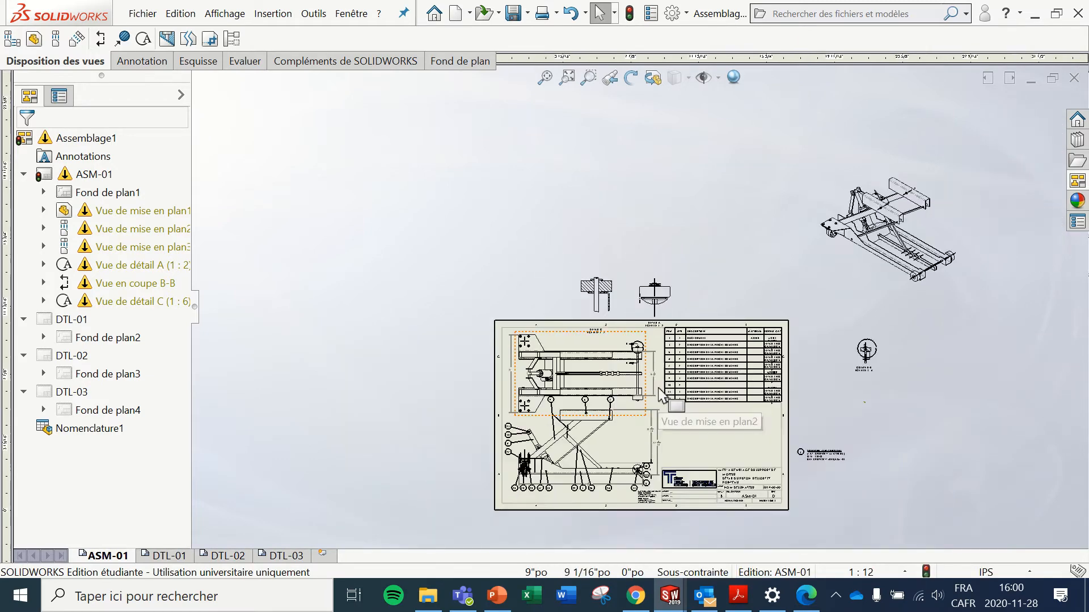
pyautogui.scroll(-4, 658, 388)
pyautogui.scroll(-1, 658, 388)
pyautogui.scroll(-1, 658, 388)
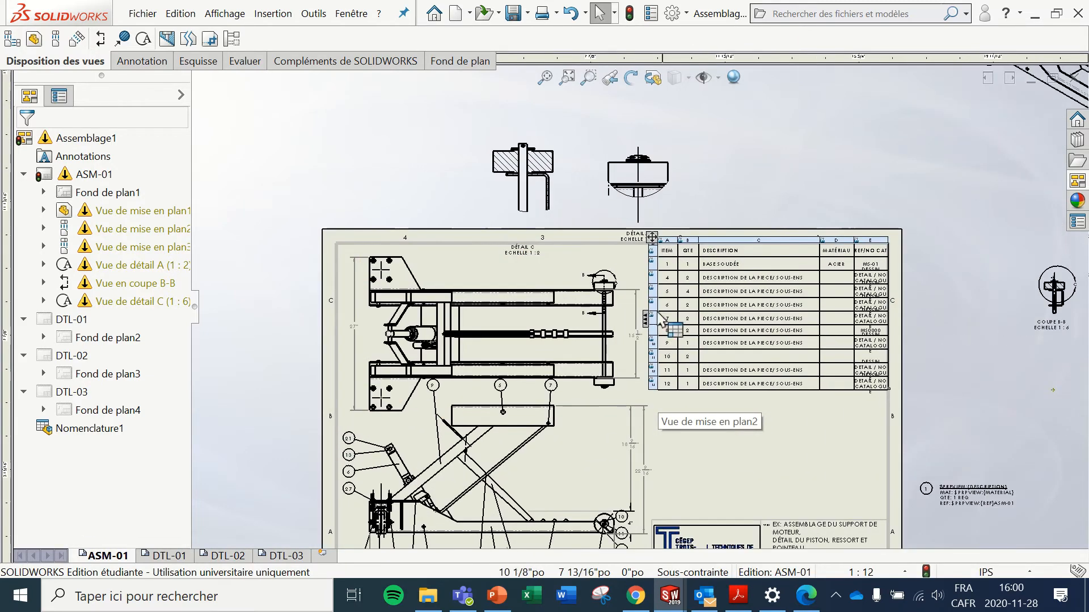
pyautogui.scroll(-3, 532, 174)
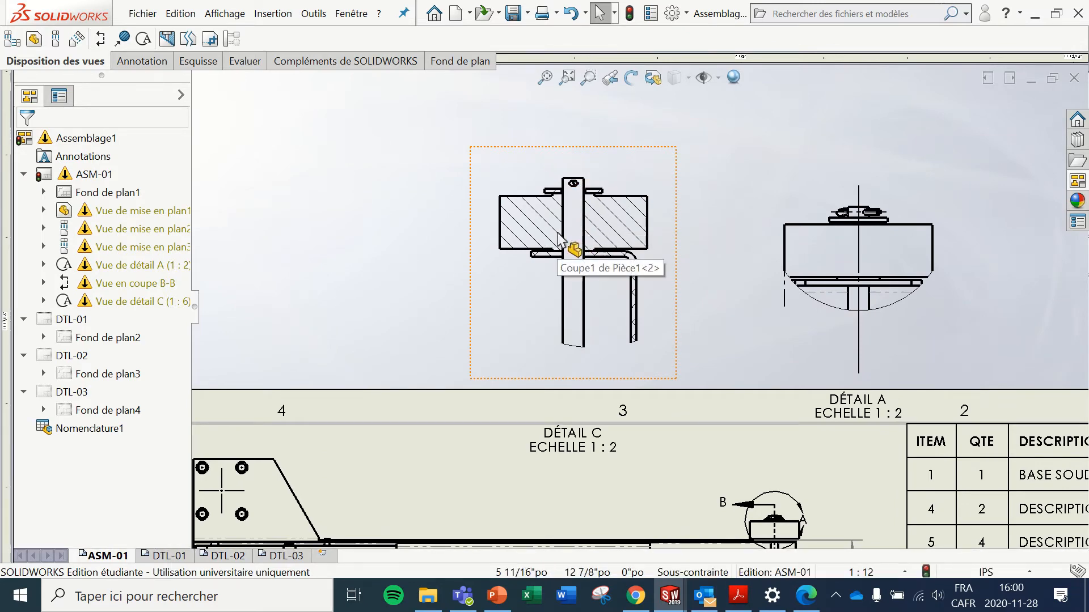
pyautogui.scroll(4, 558, 241)
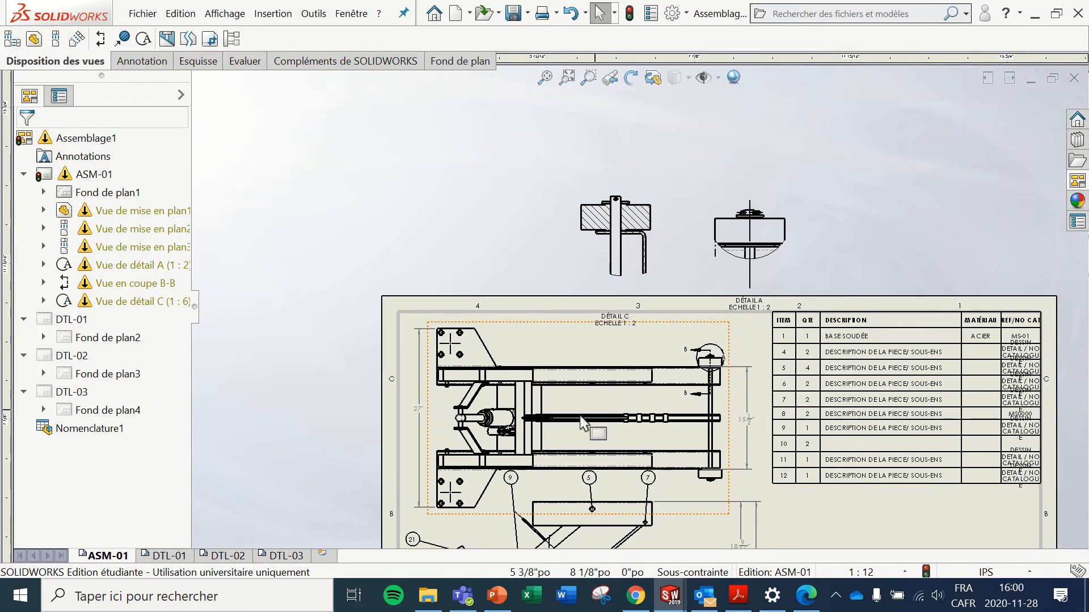
pyautogui.scroll(-4, 581, 420)
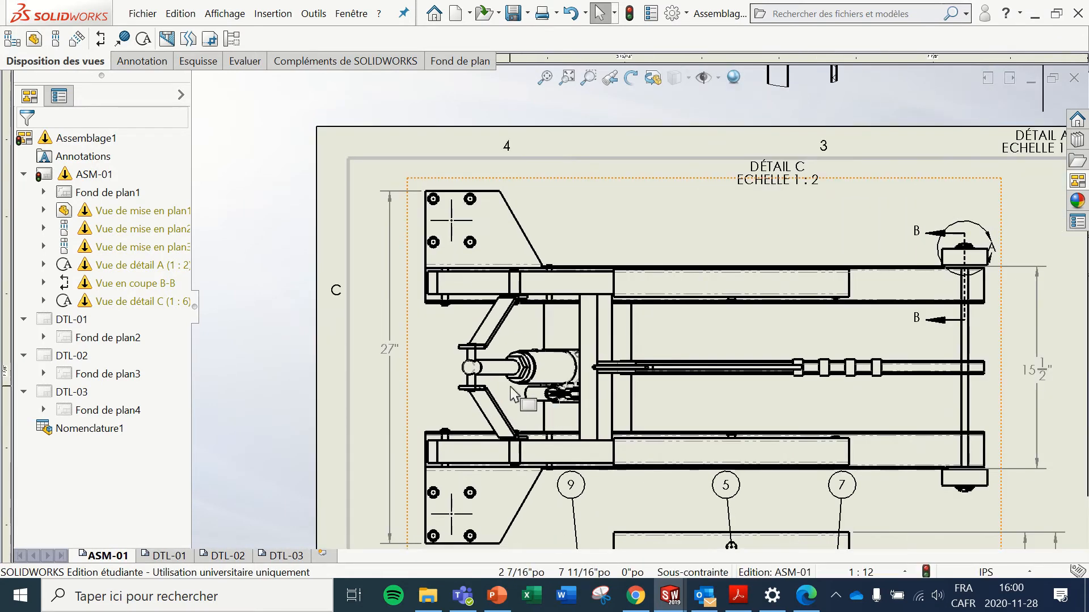
pyautogui.scroll(3, 601, 363)
pyautogui.scroll(-4, 725, 442)
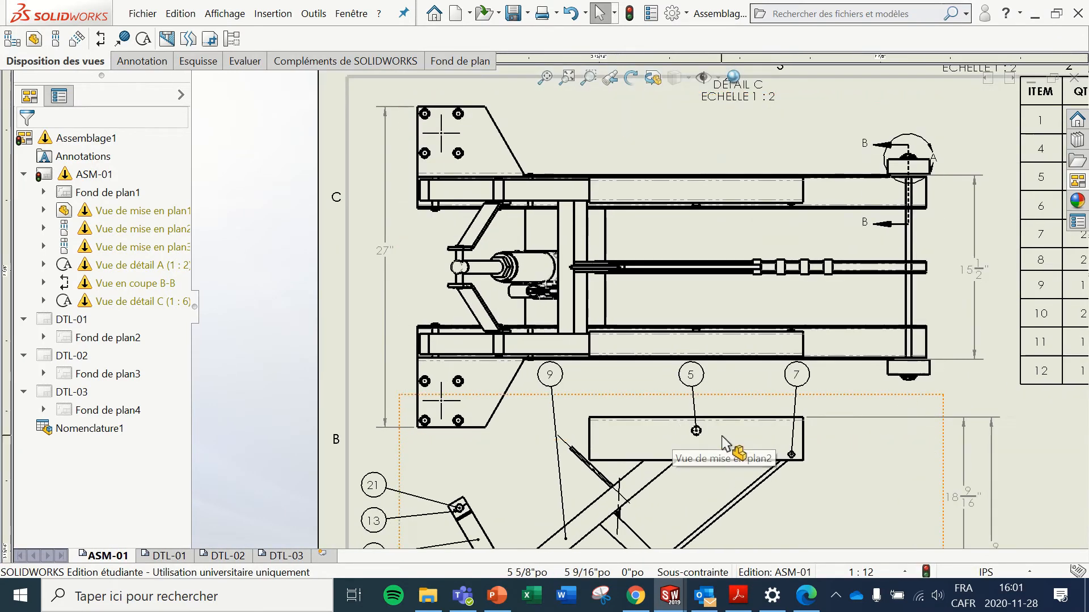
pyautogui.scroll(-3, 721, 443)
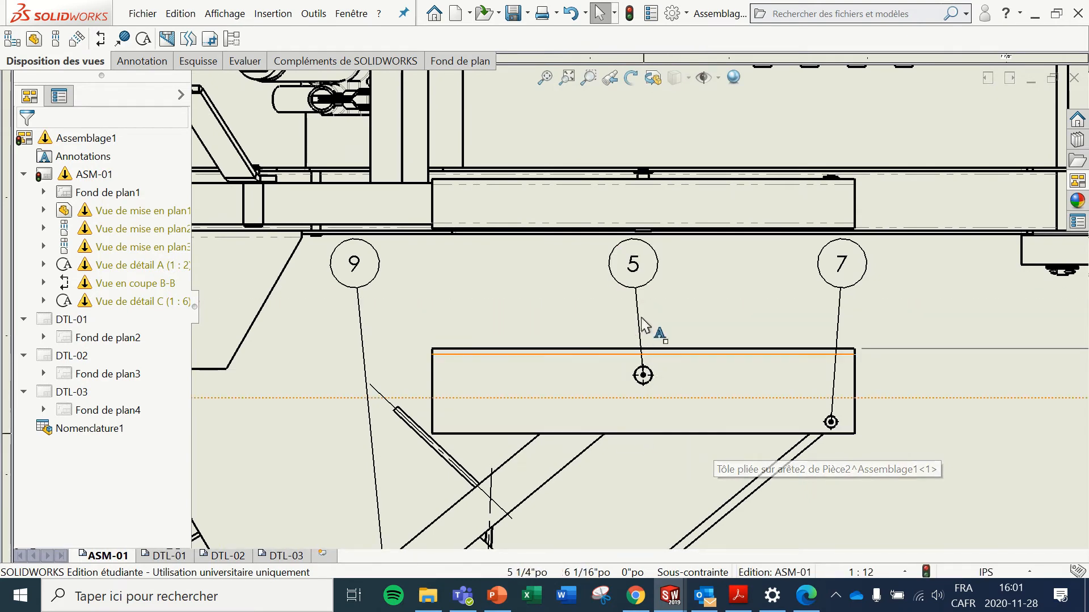
# Step: Try a vertical section view through the balloon 5 pin with random-scale hatching, placed off the sheet beside section B-B
pyautogui.click(100, 40)
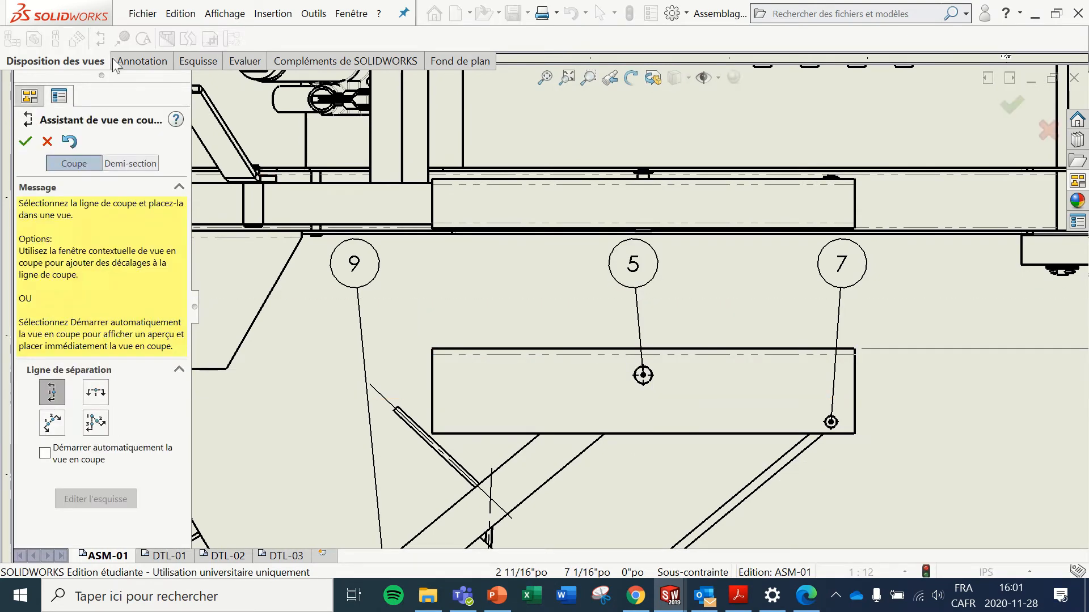
pyautogui.click(644, 376)
pyautogui.click(782, 395)
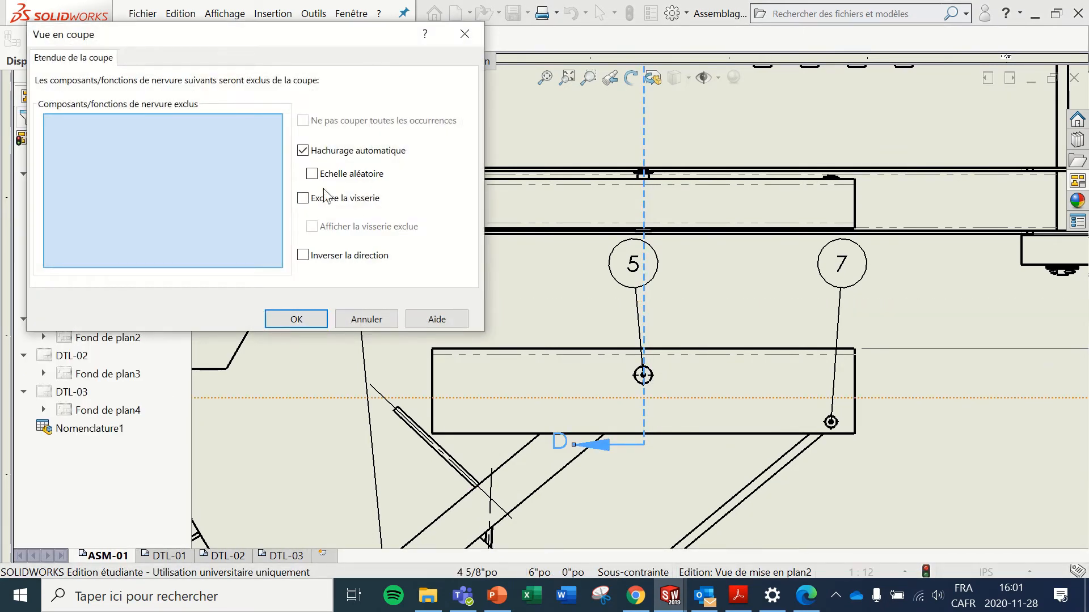
pyautogui.click(298, 318)
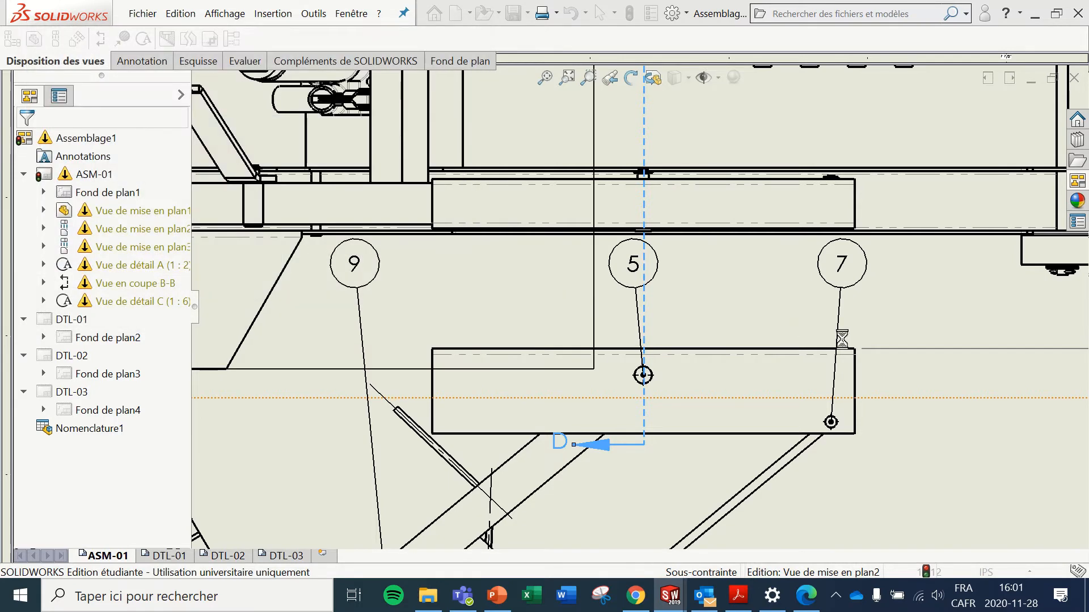
pyautogui.scroll(3, 833, 342)
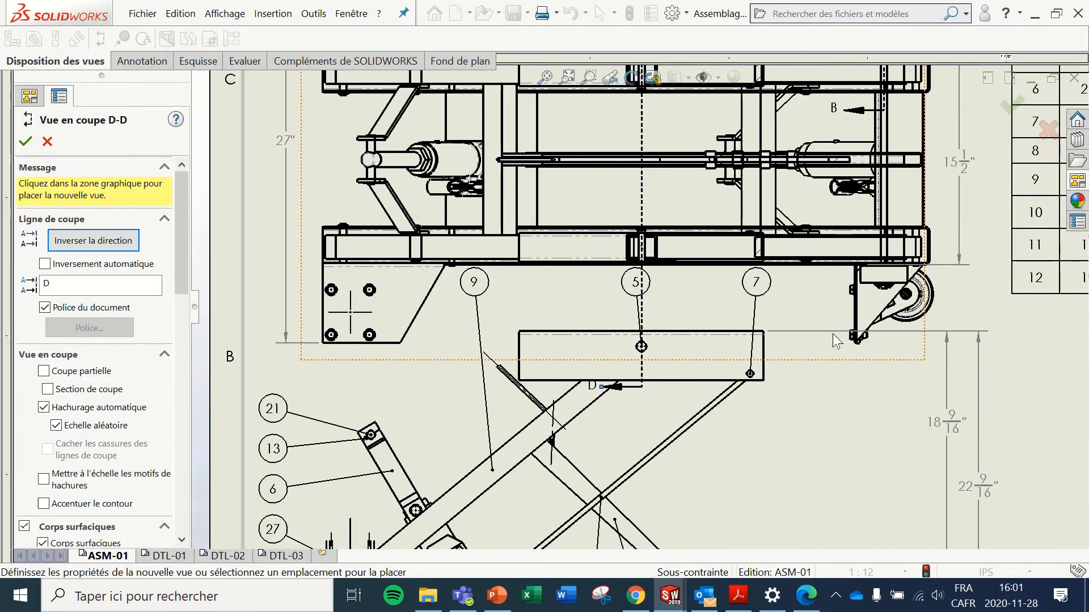
pyautogui.scroll(5, 825, 338)
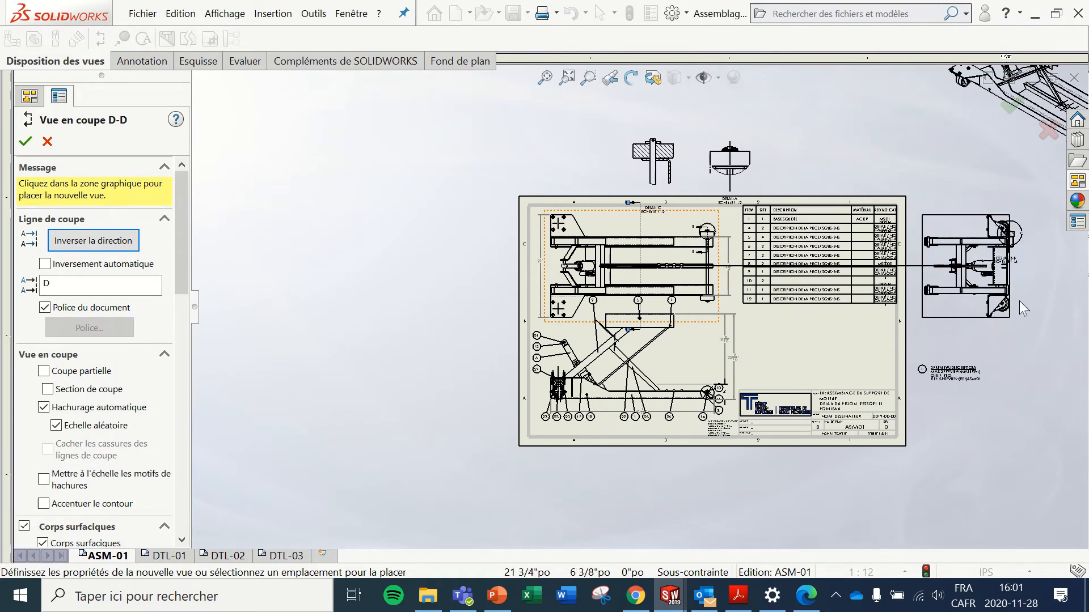
pyautogui.scroll(2, 1001, 298)
pyautogui.scroll(2, 999, 299)
pyautogui.scroll(-2, 958, 302)
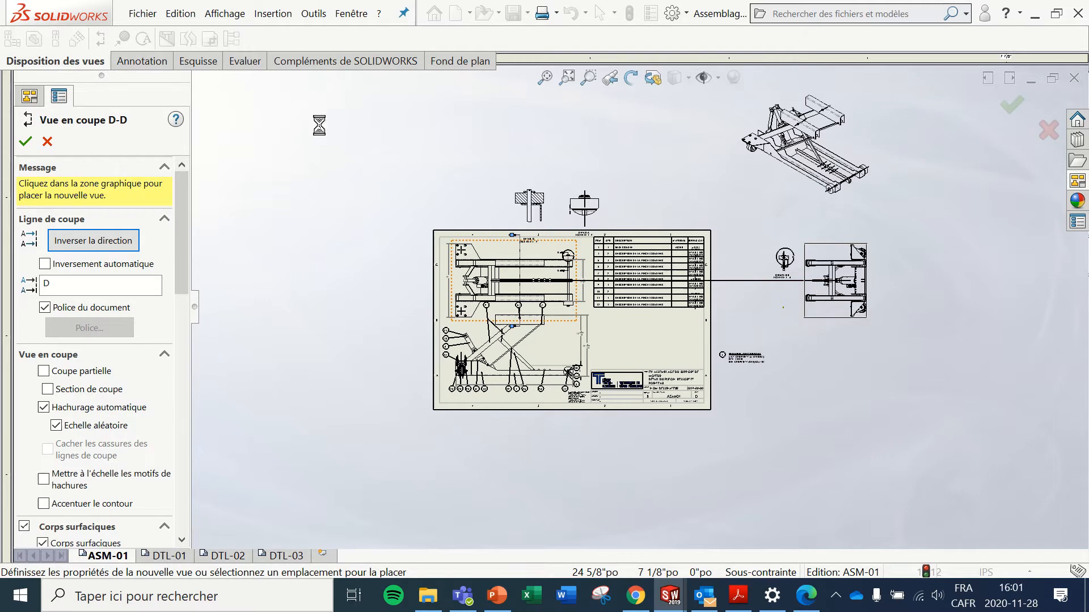
pyautogui.click(26, 143)
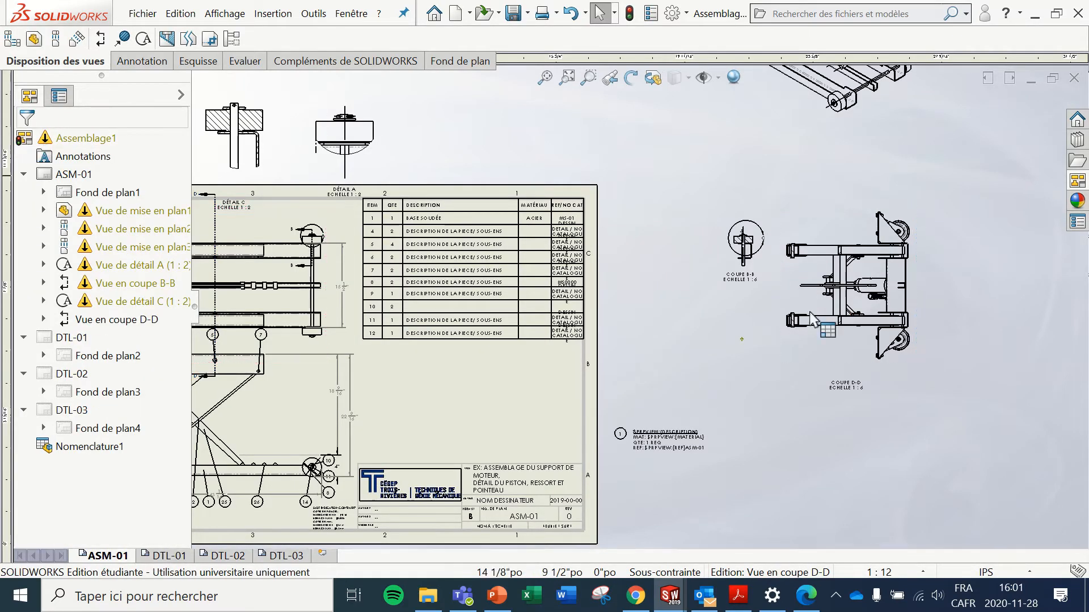
# Step: Check section view D-D against its cutting line in the plan view, and undo the section
pyautogui.scroll(-3, 869, 307)
pyautogui.scroll(-2, 862, 199)
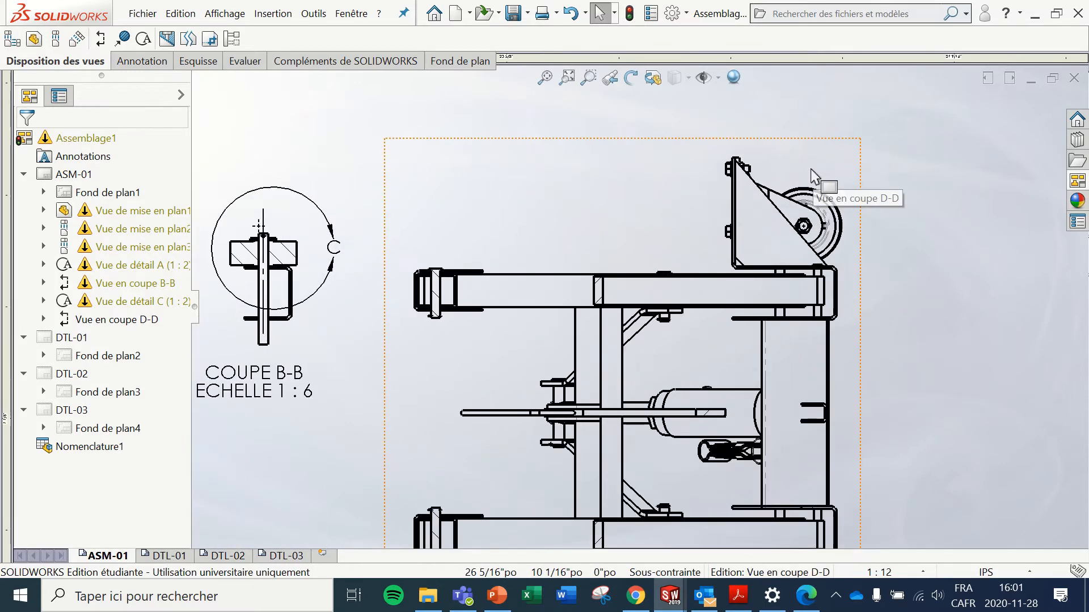
pyautogui.scroll(6, 377, 323)
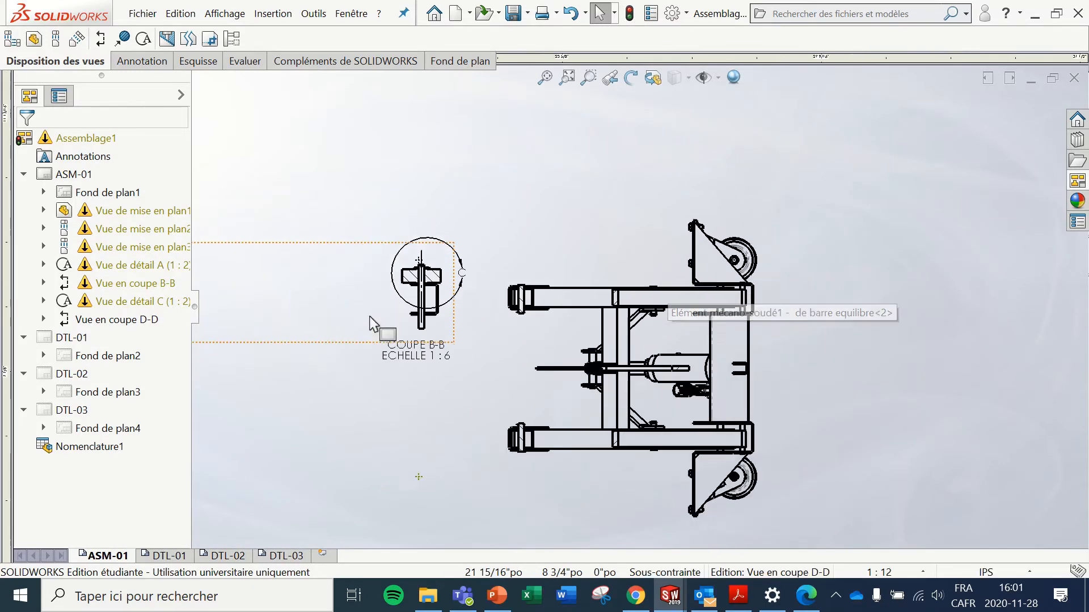
pyautogui.scroll(-5, 261, 330)
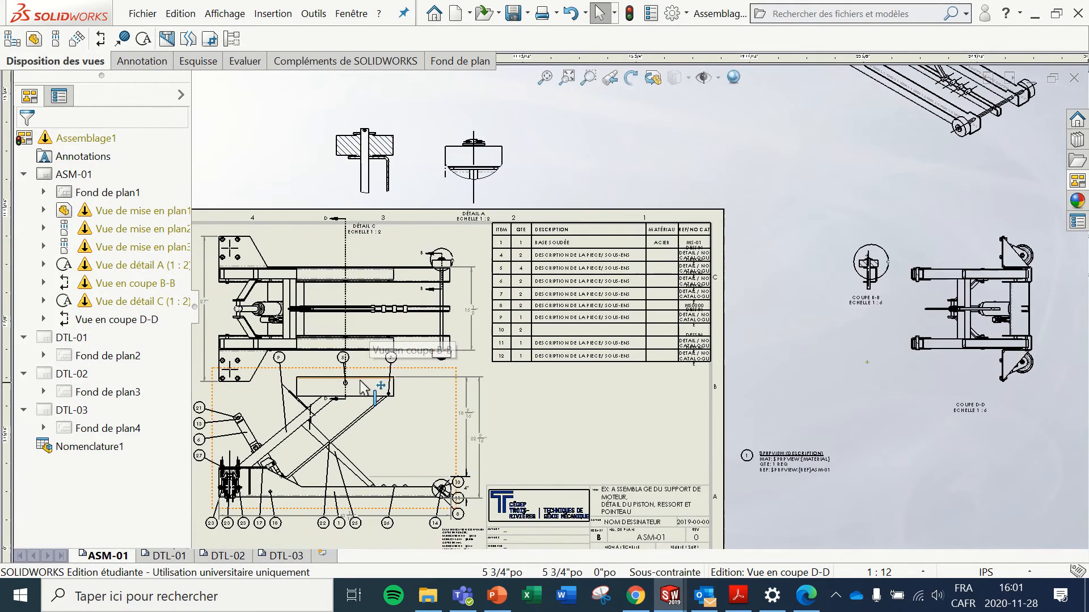
pyautogui.scroll(-3, 389, 387)
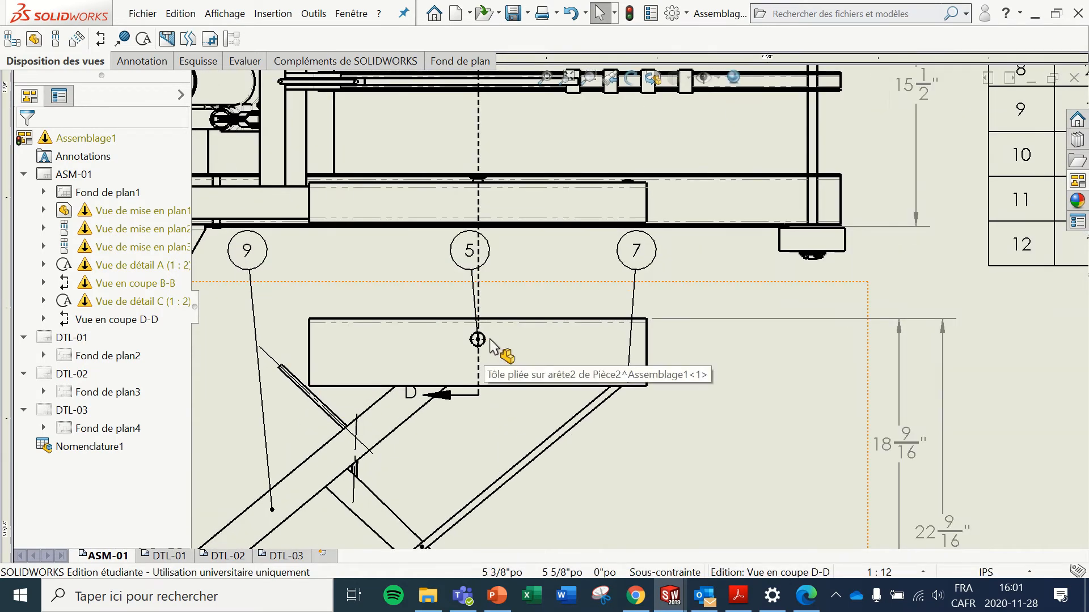
pyautogui.scroll(5, 491, 346)
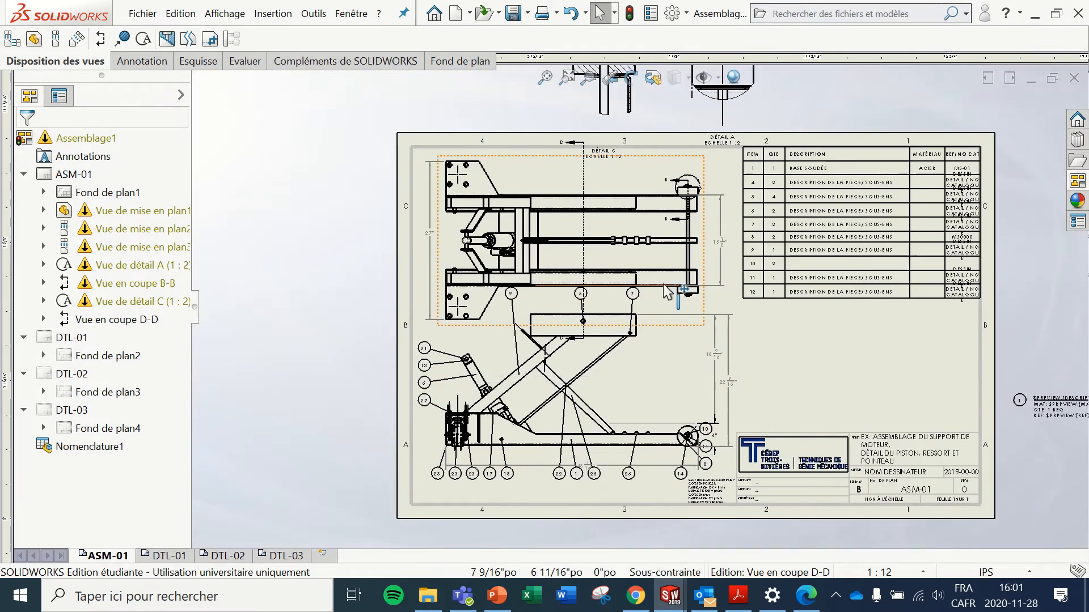
pyautogui.scroll(3, 693, 251)
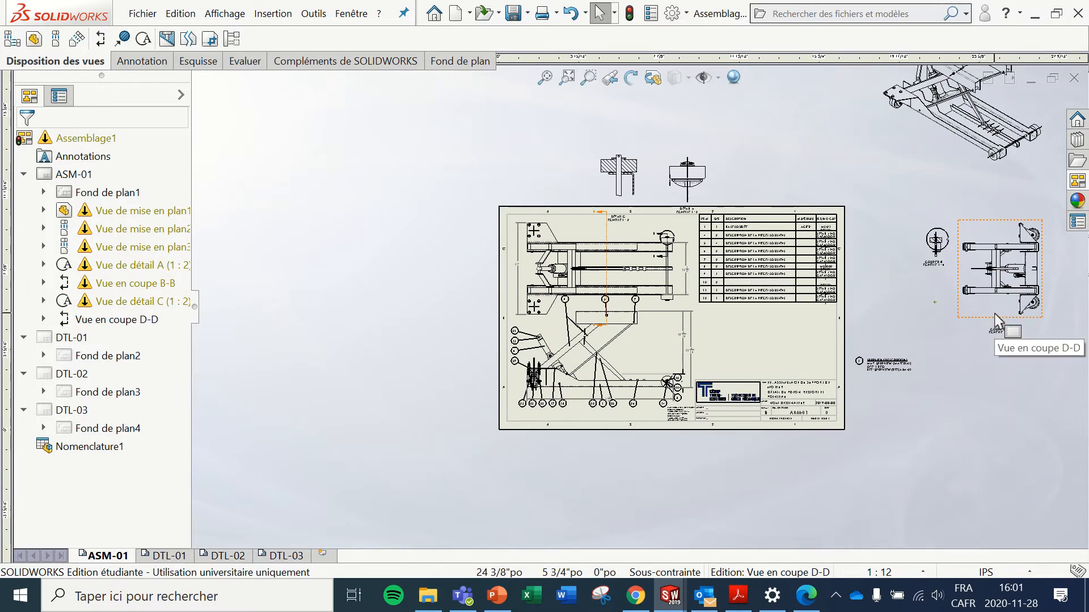
pyautogui.scroll(-5, 604, 275)
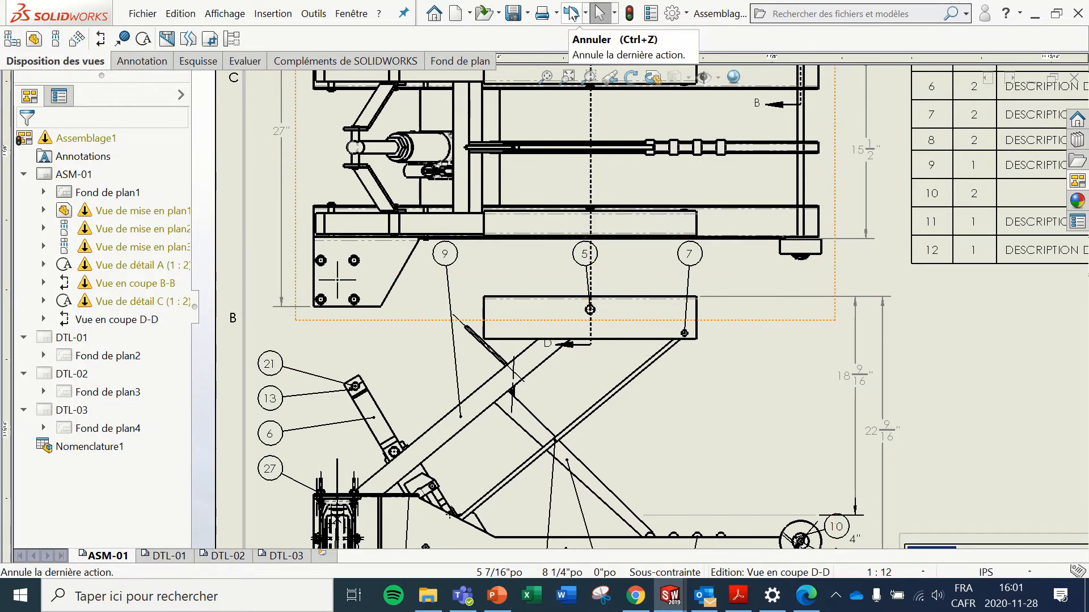
pyautogui.click(570, 12)
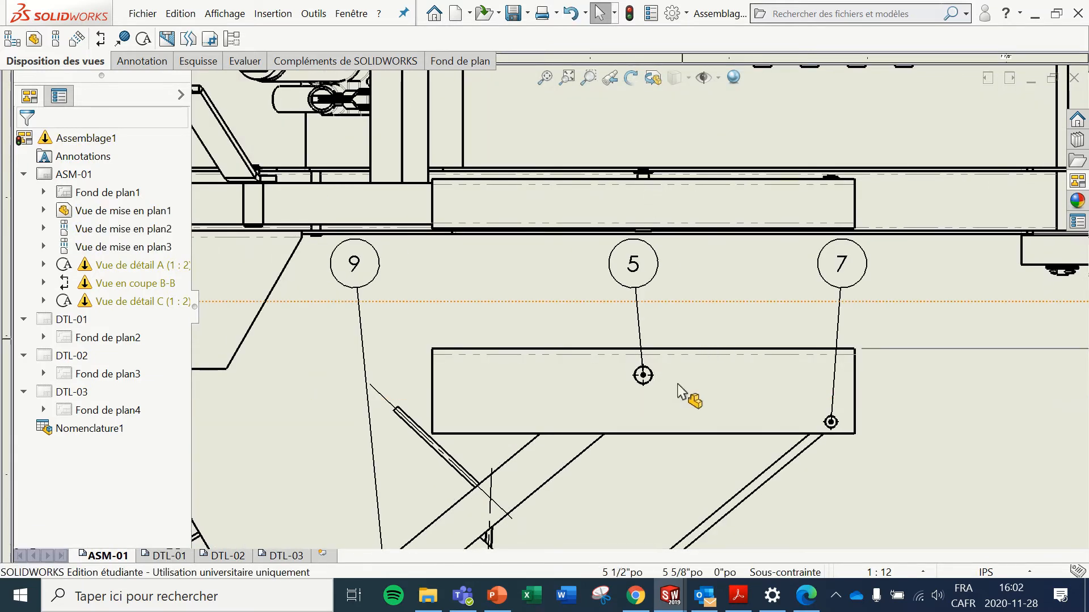
# Step: Define a vertical section of the side view through the balloon 5 pin's center, with automatic hatching at random scale and no excluded components
pyautogui.scroll(7, 696, 404)
pyautogui.click(704, 403)
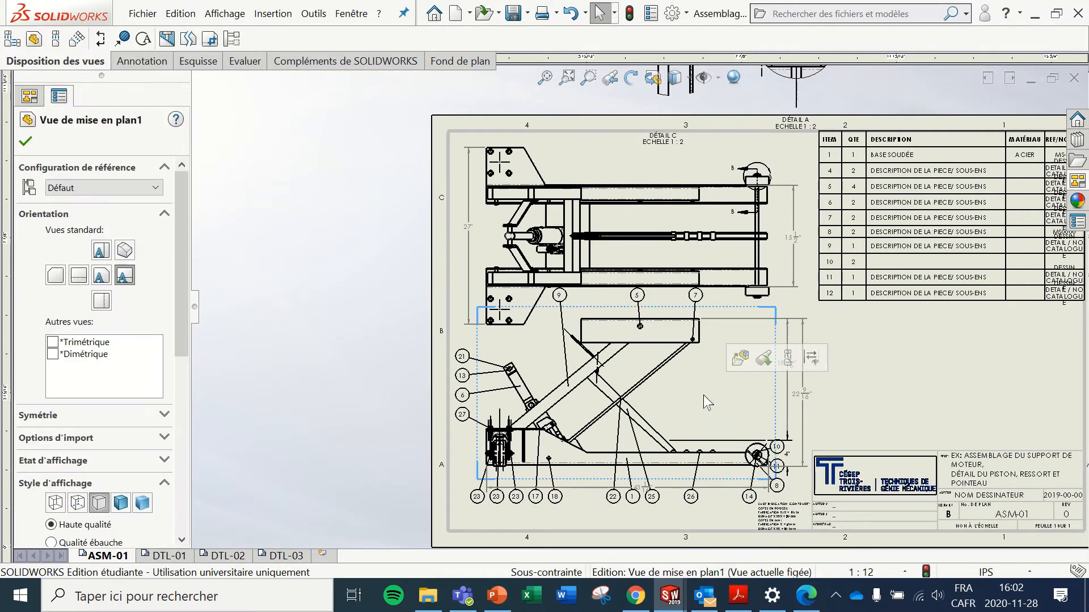
pyautogui.scroll(-5, 632, 349)
pyautogui.scroll(-3, 656, 316)
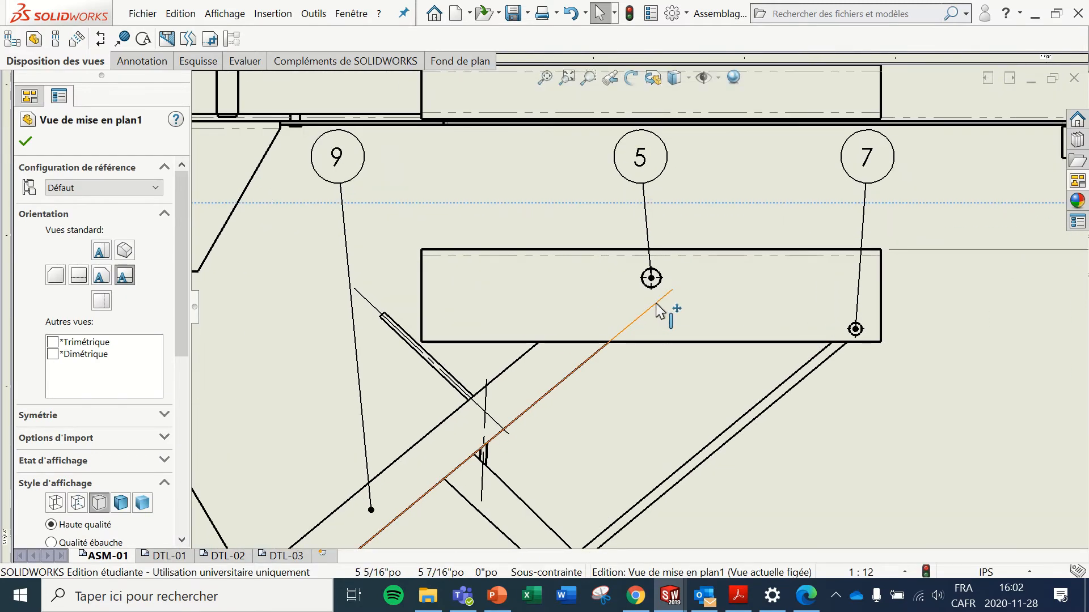
pyautogui.click(100, 39)
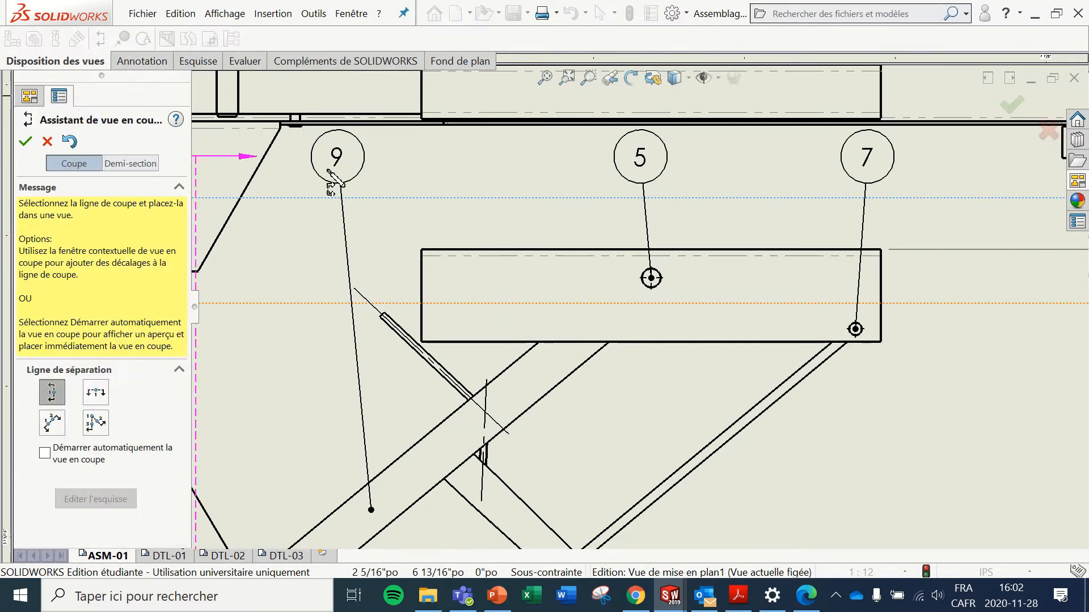
pyautogui.click(652, 278)
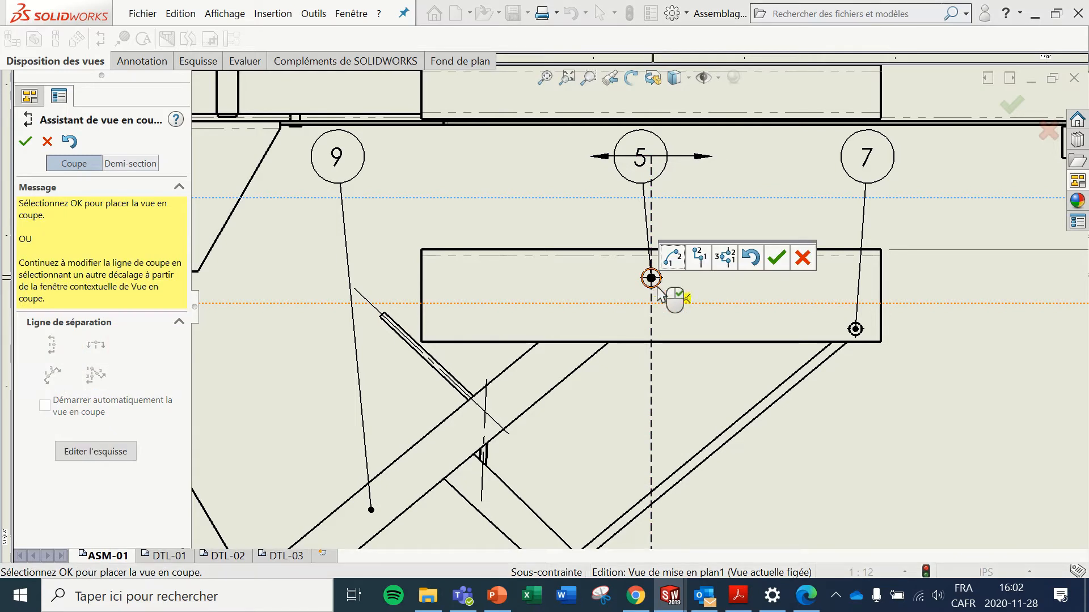
pyautogui.click(777, 260)
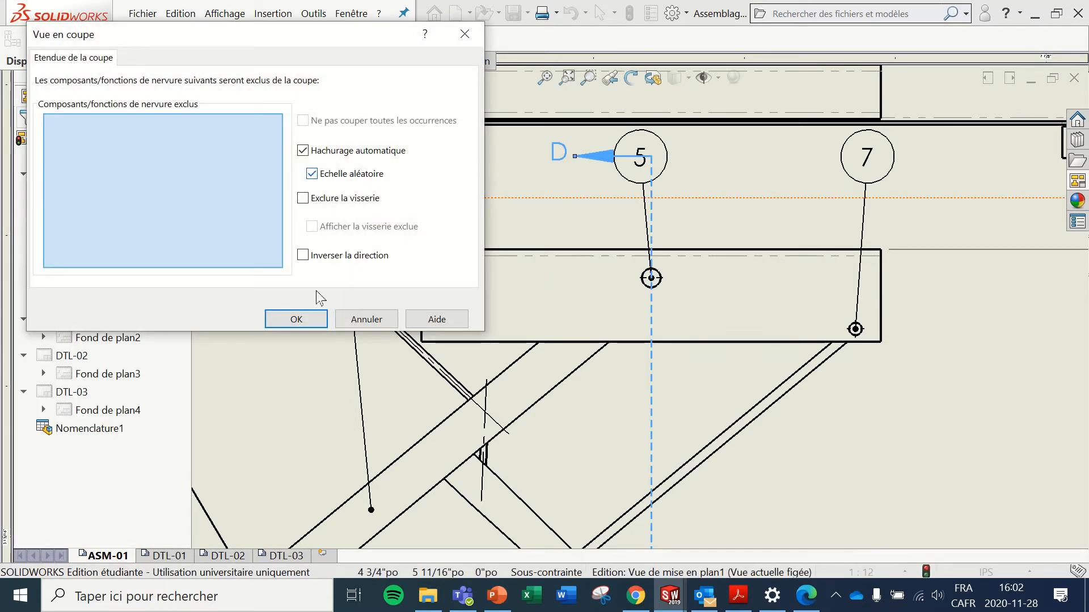
pyautogui.click(296, 319)
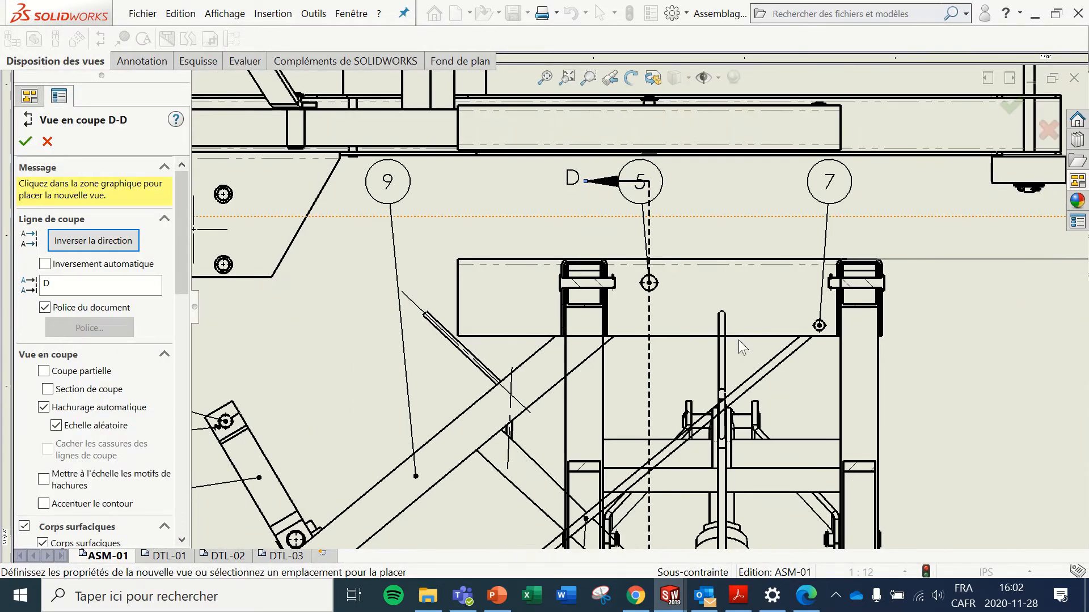
# Step: Place the side view's new section off the sheet, directly beneath section B-B
pyautogui.scroll(2, 740, 346)
pyautogui.scroll(5, 735, 341)
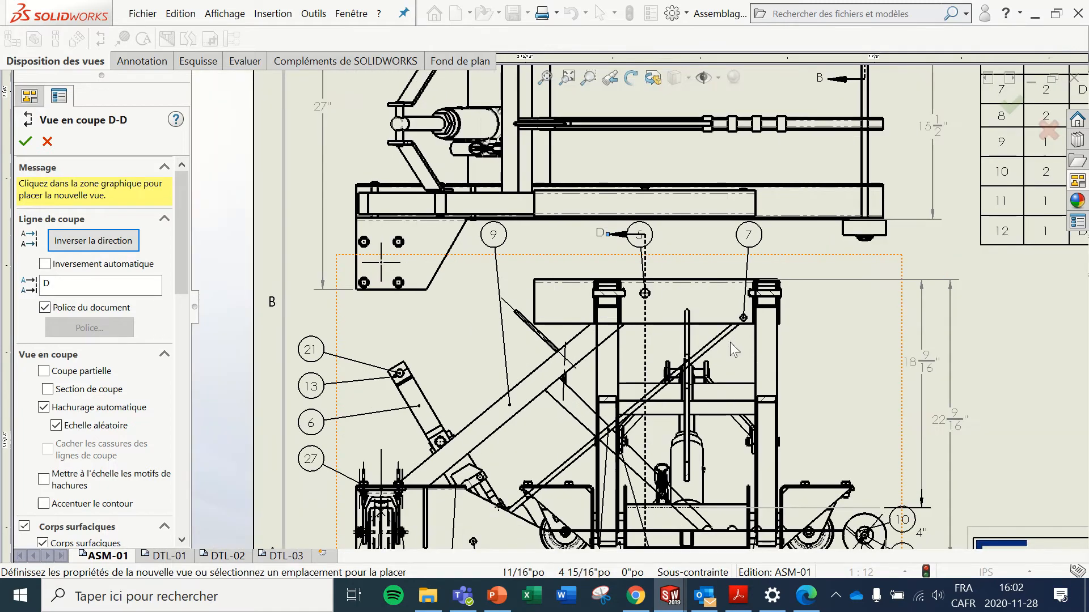
pyautogui.scroll(4, 745, 357)
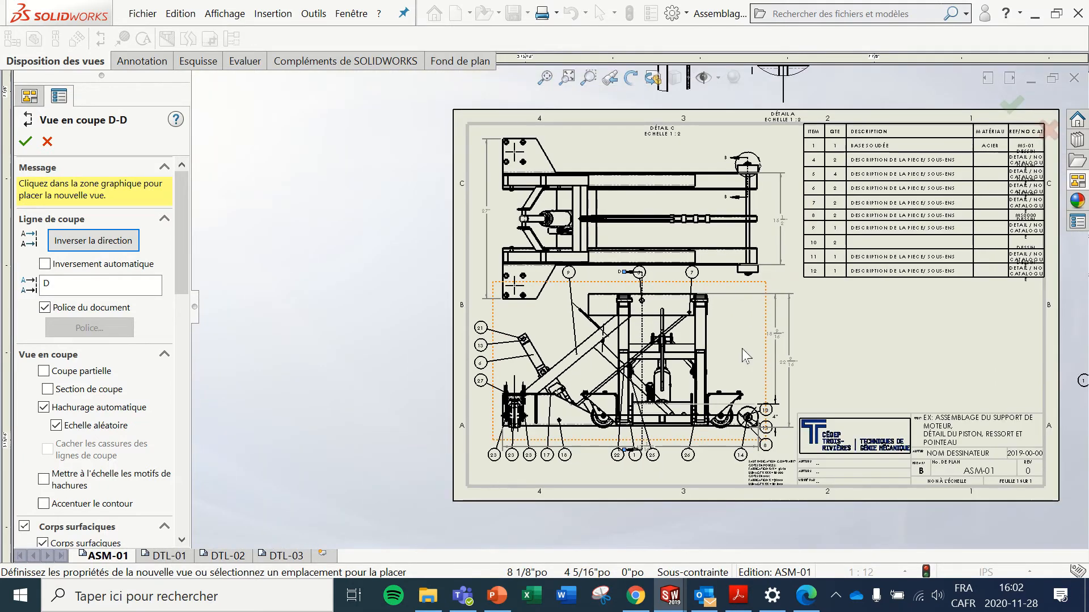
pyautogui.scroll(-4, 944, 359)
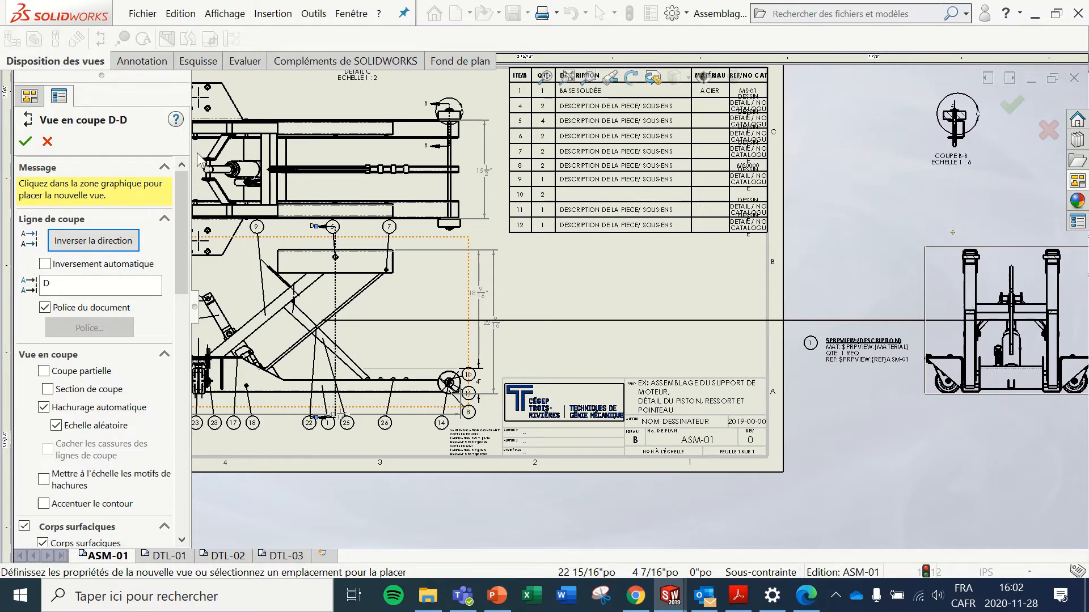
pyautogui.click(1010, 320)
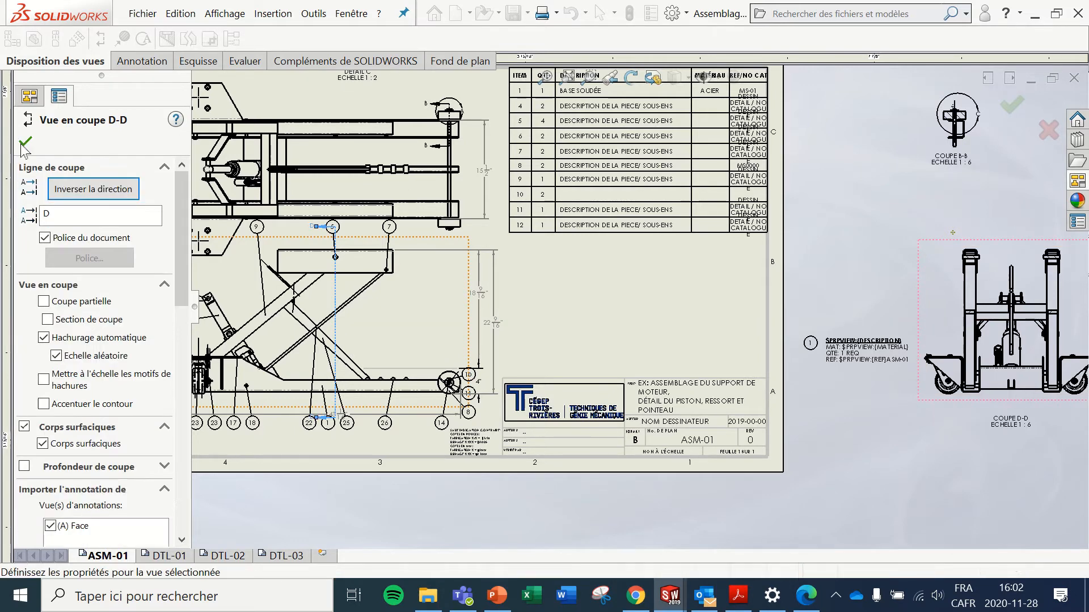
# Step: Lower the upper end of cutting line D-D so its arrow and letter sit clear below balloon 5
pyautogui.scroll(-2, 243, 212)
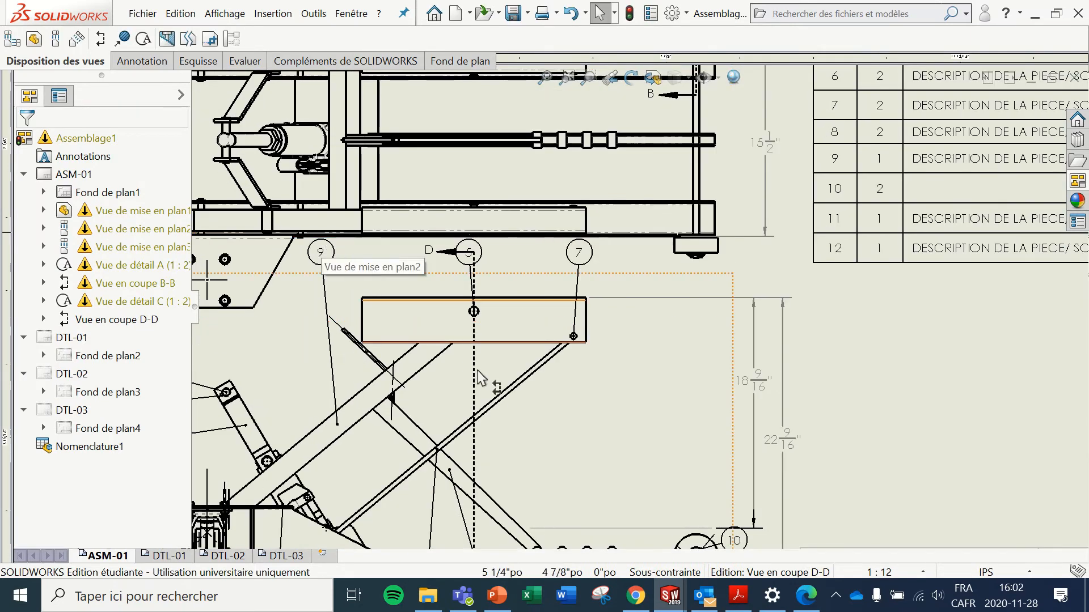
pyautogui.click(475, 268)
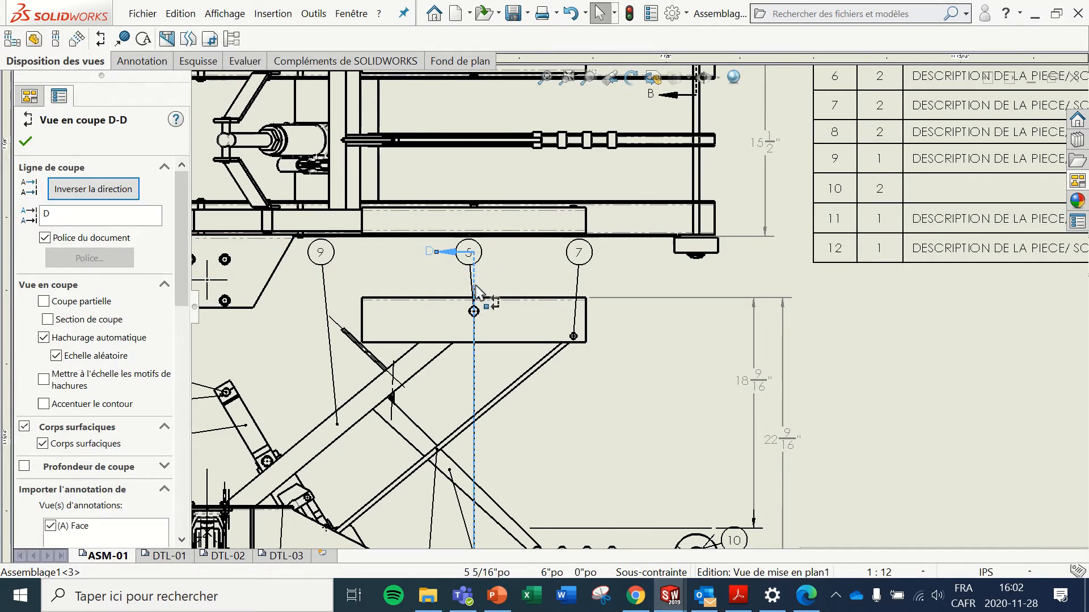
pyautogui.scroll(-2, 474, 274)
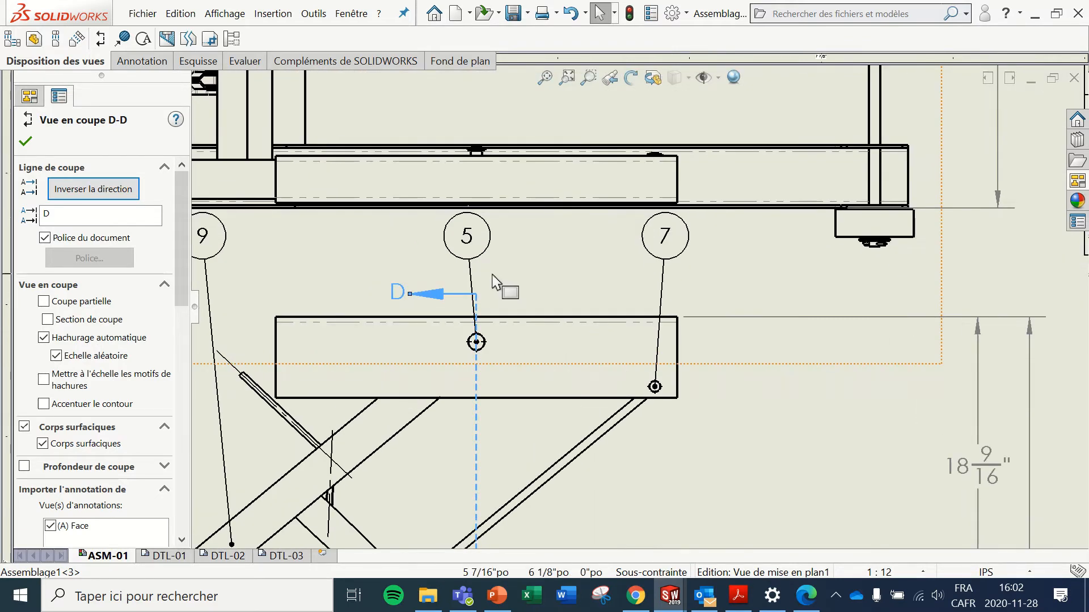
# Step: Move the side view's 43 1/16" overall length dimension above the balloons and clear of cutting line D-D
pyautogui.scroll(5, 519, 397)
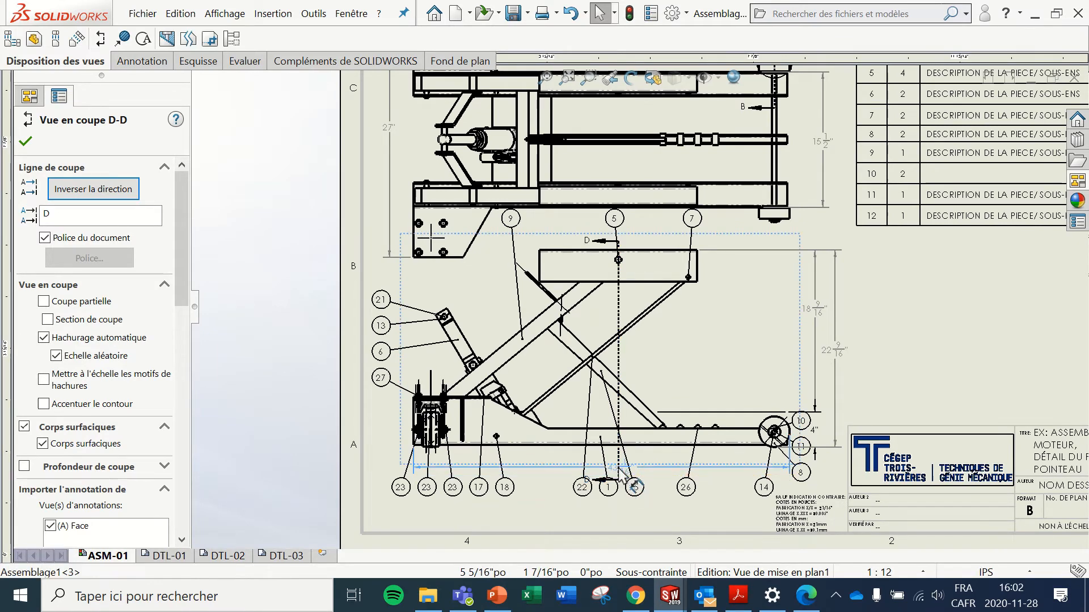
pyautogui.click(617, 488)
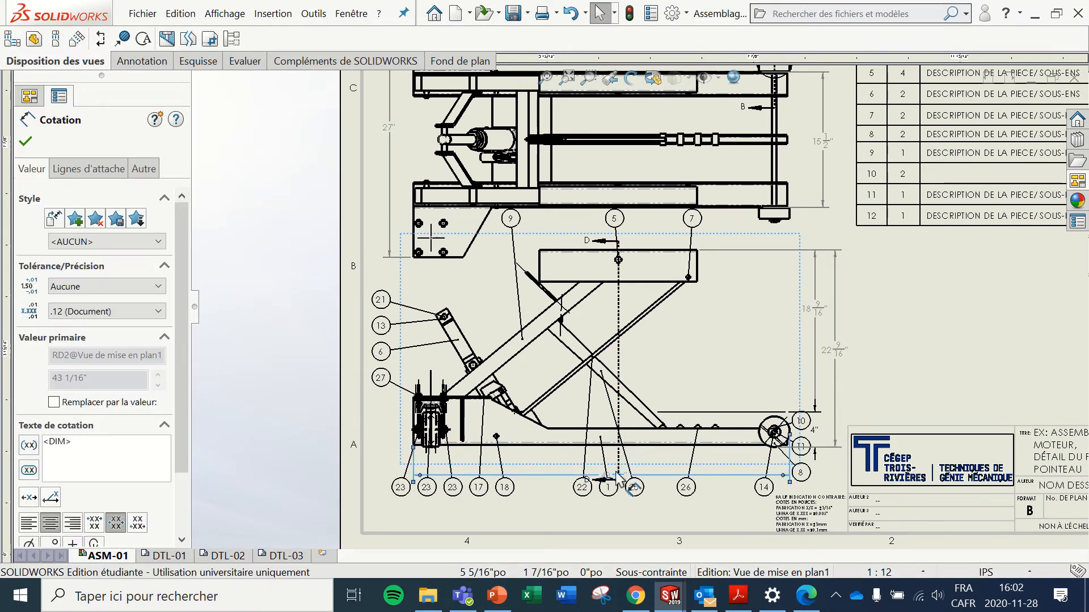
pyautogui.scroll(-4, 618, 491)
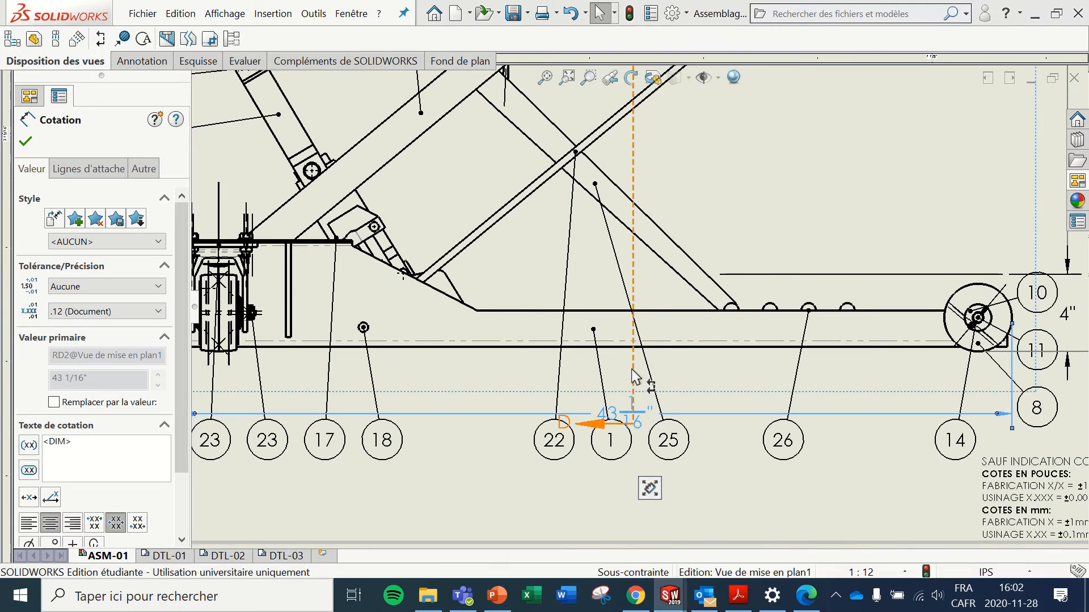
pyautogui.click(634, 377)
pyautogui.scroll(-2, 638, 431)
pyautogui.scroll(-3, 636, 417)
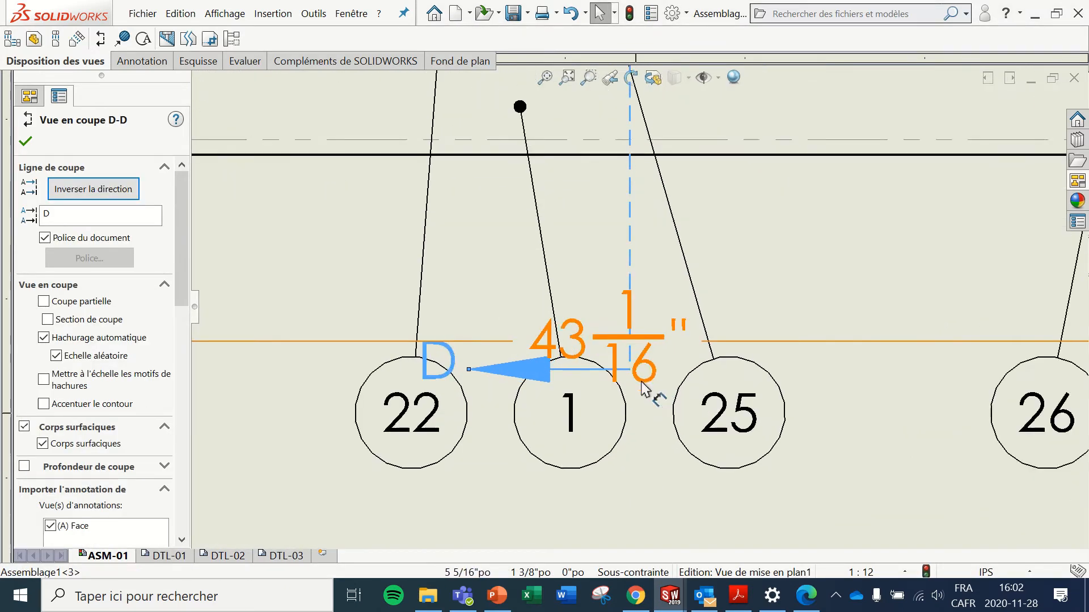
pyautogui.moveTo(624, 340); pyautogui.dragTo(902, 222)
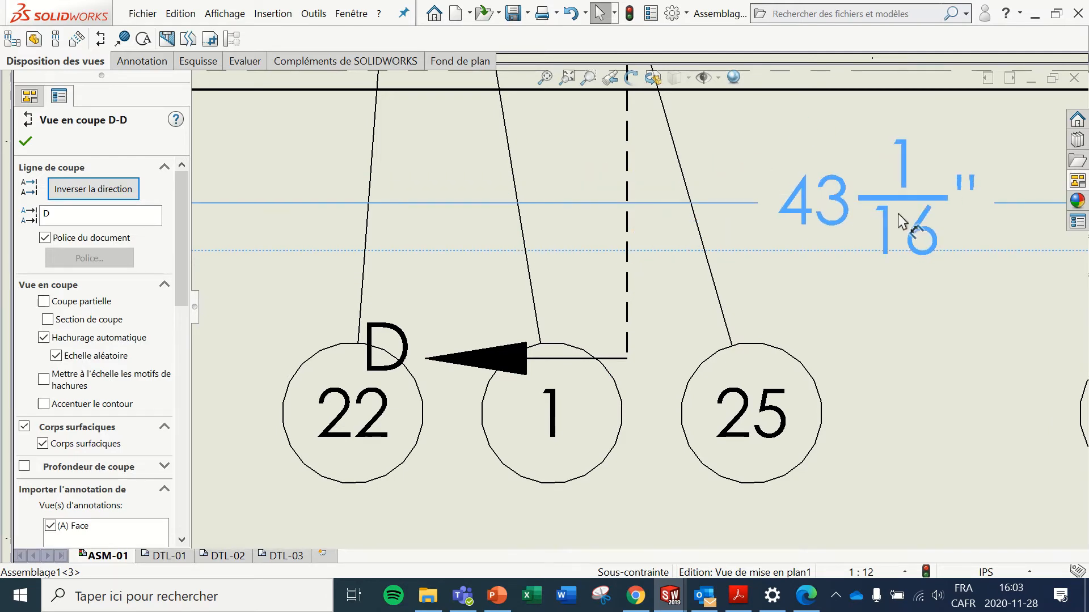
# Step: Shorten cutting line D-D by raising its lower end to just below the side view's upper platform beam
pyautogui.click(628, 367)
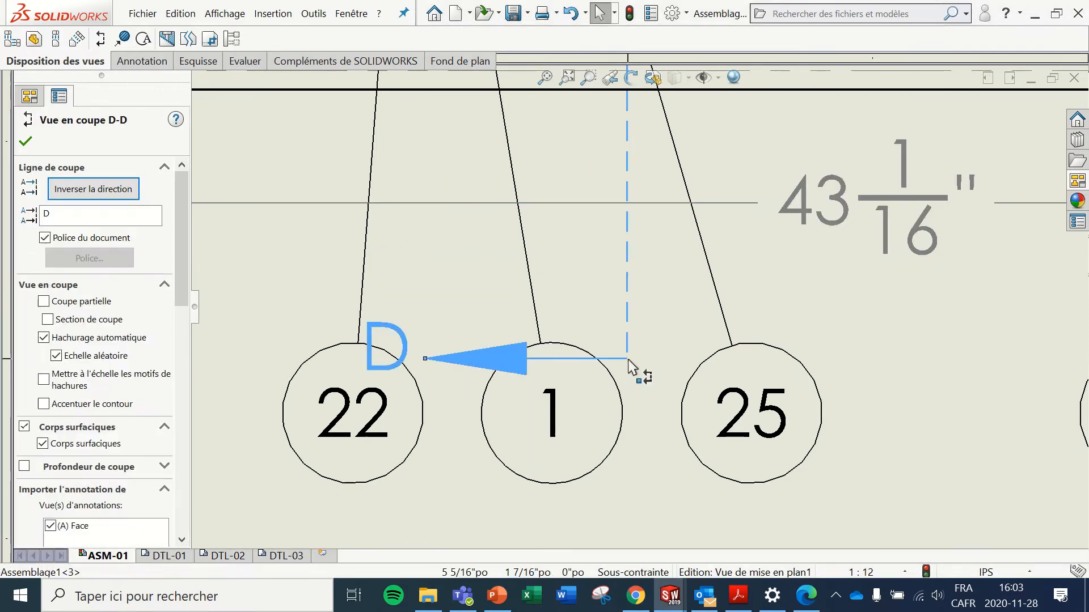
pyautogui.scroll(5, 635, 372)
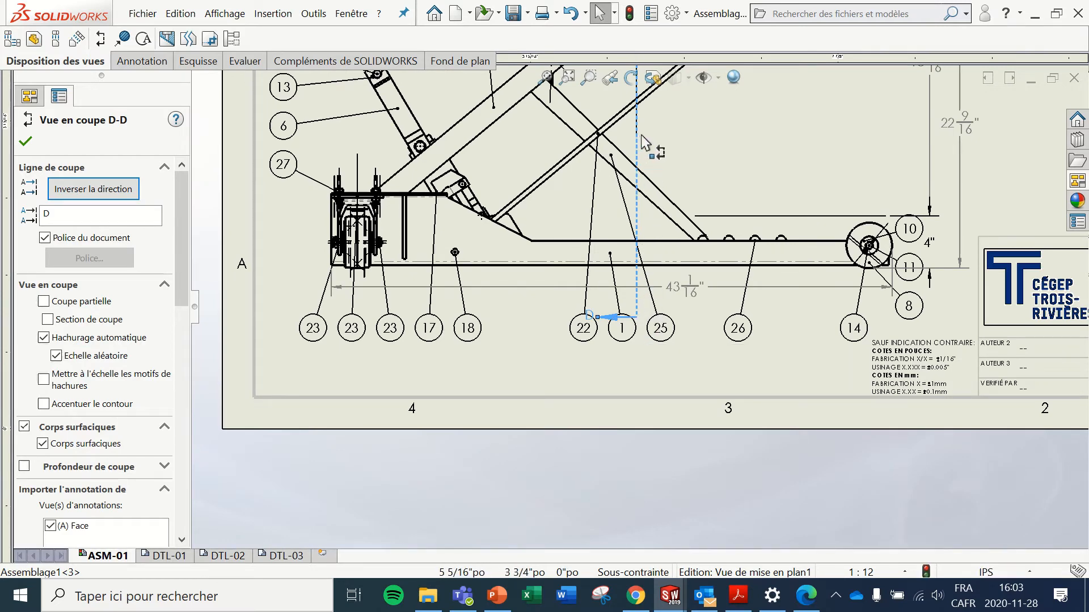
pyautogui.moveTo(667, 135); pyautogui.dragTo(667, 135)
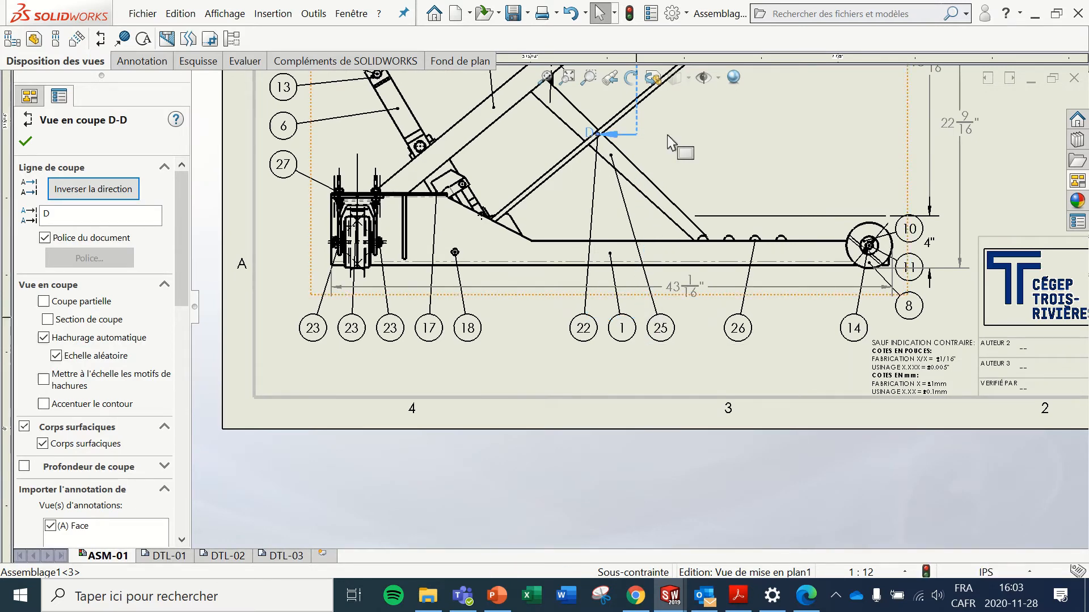
pyautogui.scroll(4, 667, 135)
pyautogui.scroll(-3, 667, 135)
pyautogui.scroll(-5, 618, 250)
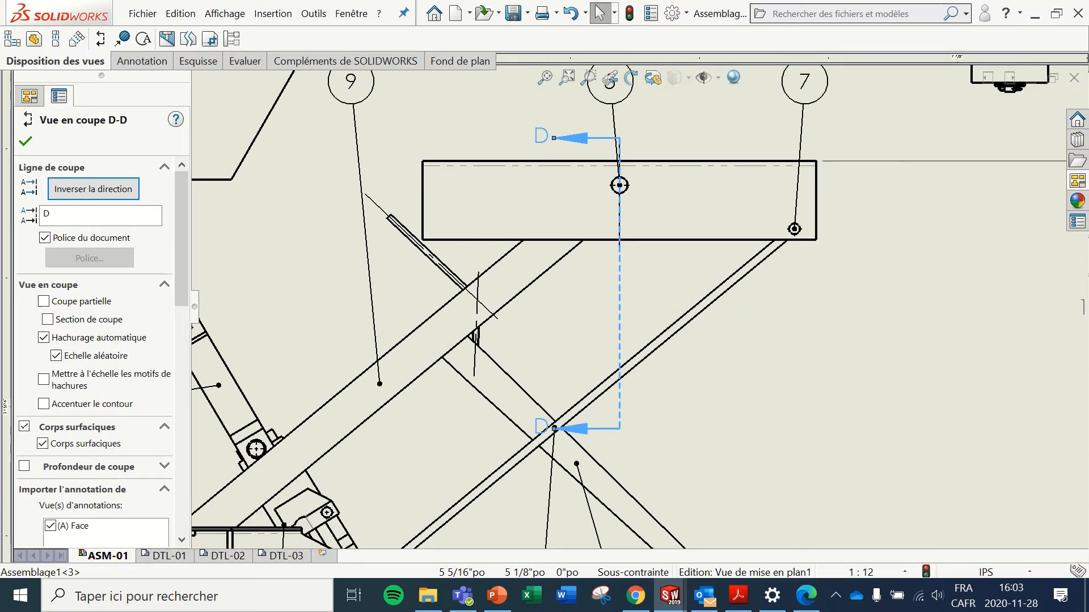
pyautogui.moveTo(620, 429); pyautogui.dragTo(621, 252)
# Step: Rebuild the drawing to update section view D-D to its shortened cutting line
pyautogui.scroll(8, 700, 235)
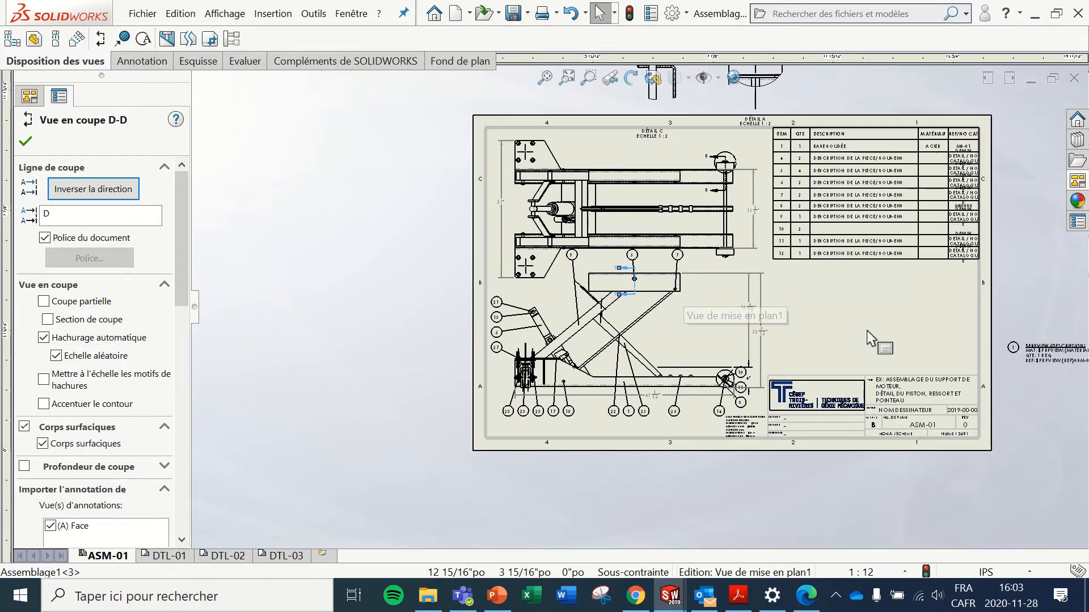
pyautogui.scroll(-1, 907, 315)
pyautogui.scroll(2, 927, 308)
pyautogui.scroll(-4, 938, 303)
pyautogui.scroll(2, 955, 300)
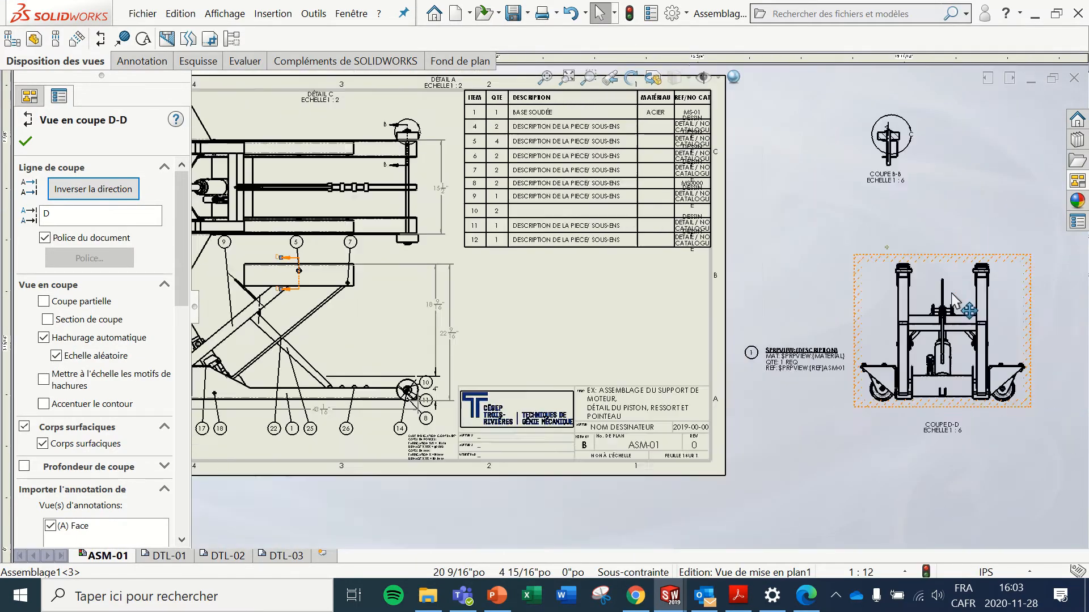
pyautogui.scroll(-5, 636, 317)
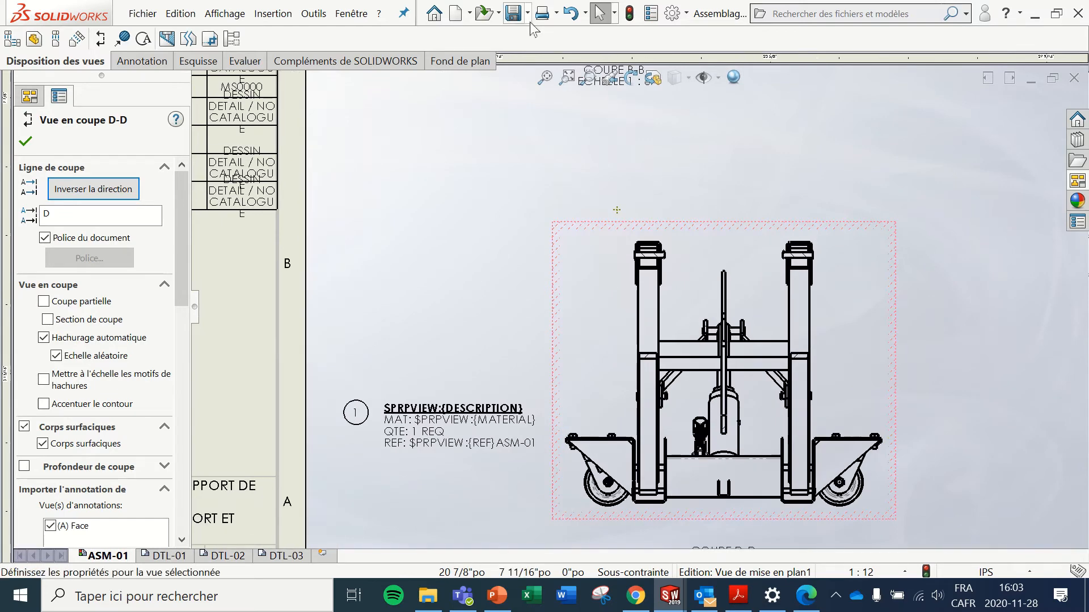
pyautogui.click(630, 14)
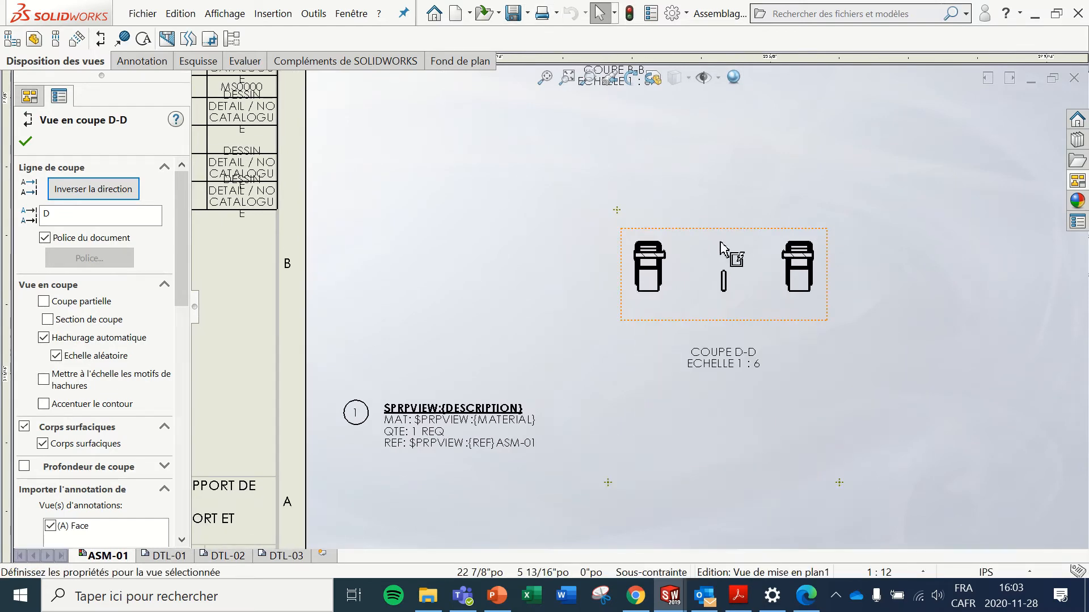
# Step: Exclude the horizontal pin from the cut in section D-D through the view's section scope properties
pyautogui.scroll(-1, 708, 281)
pyautogui.scroll(-2, 664, 266)
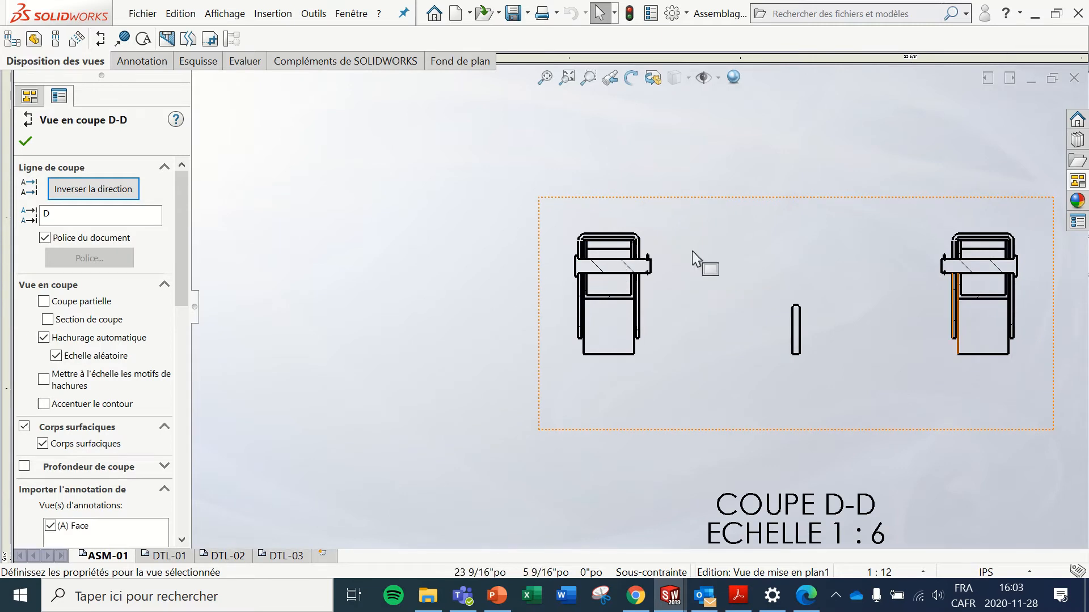
pyautogui.scroll(-4, 596, 283)
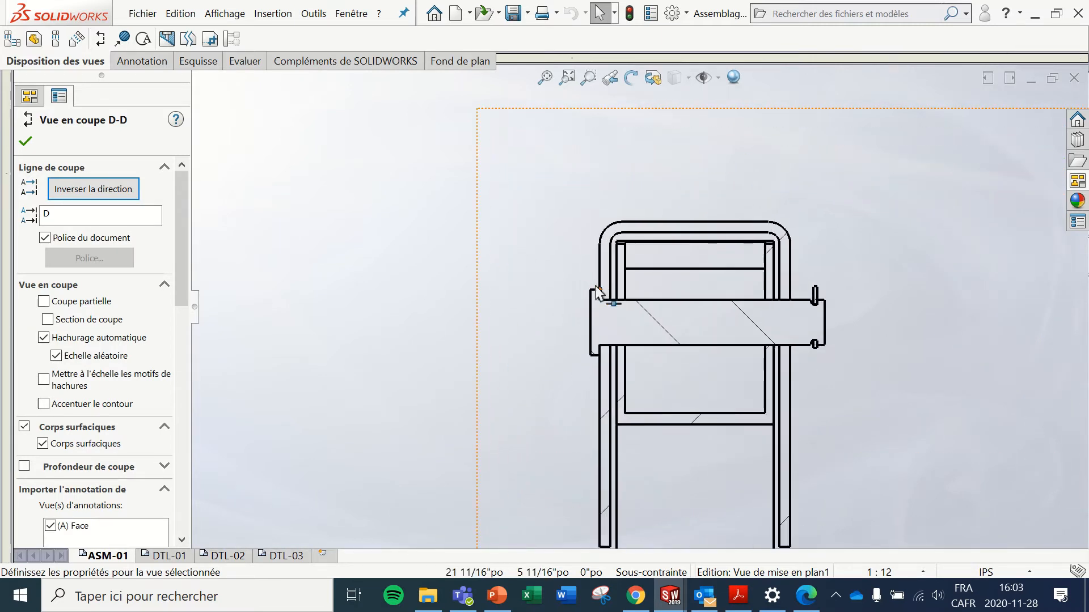
pyautogui.scroll(-1, 596, 286)
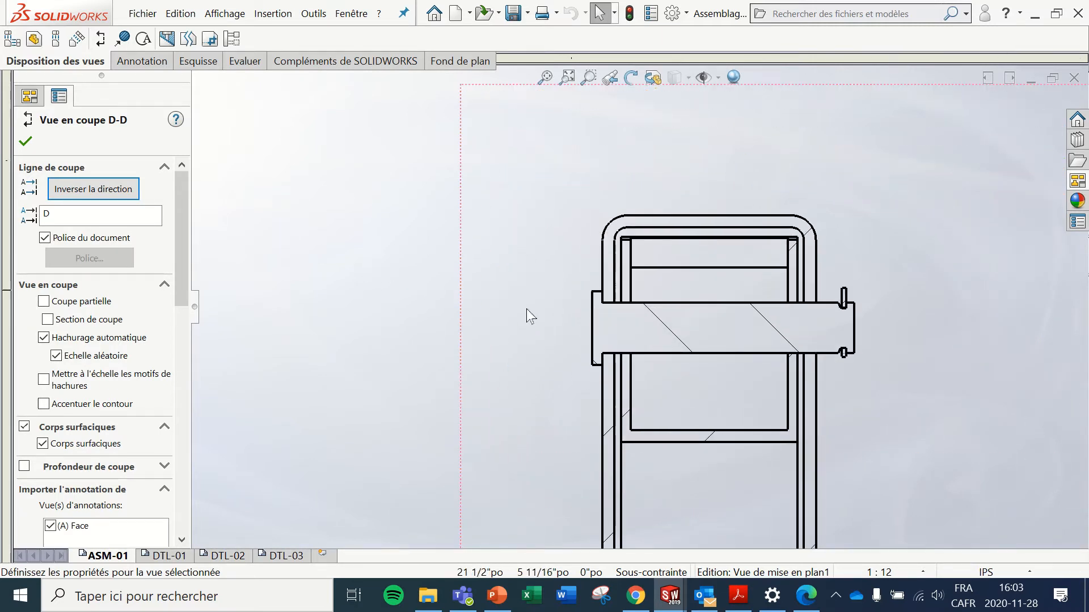
pyautogui.click(763, 331)
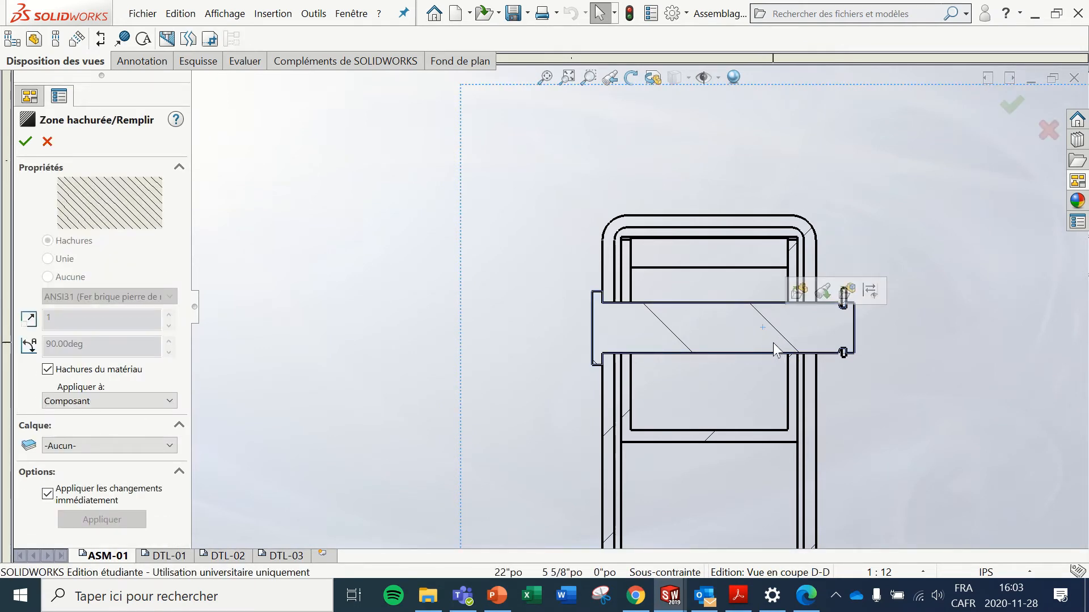
pyautogui.click(508, 238)
pyautogui.rightClick(510, 239)
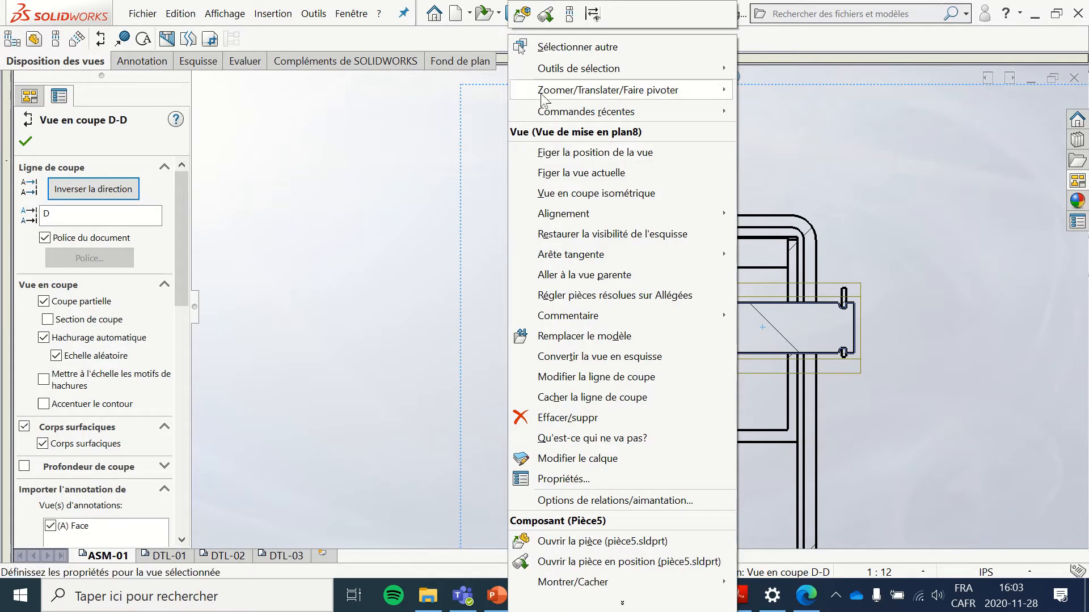
pyautogui.click(563, 477)
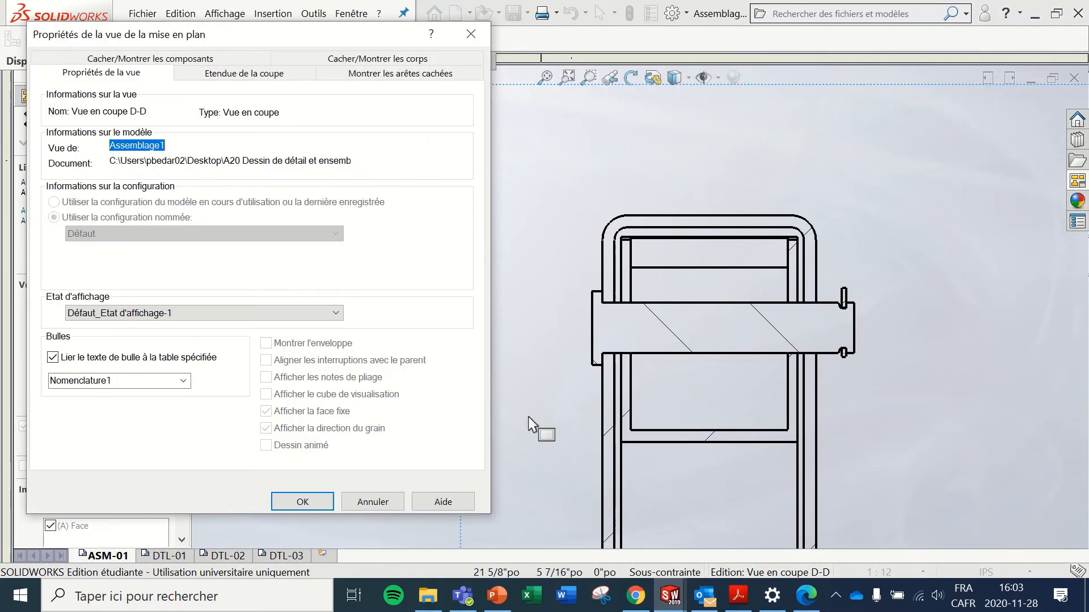
pyautogui.click(251, 74)
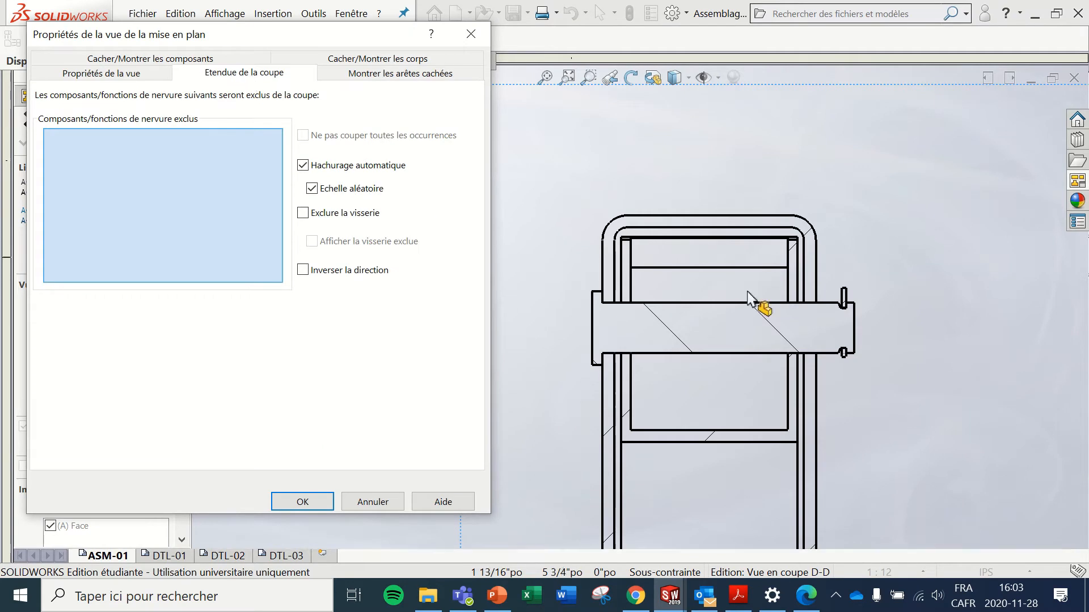
pyautogui.click(759, 339)
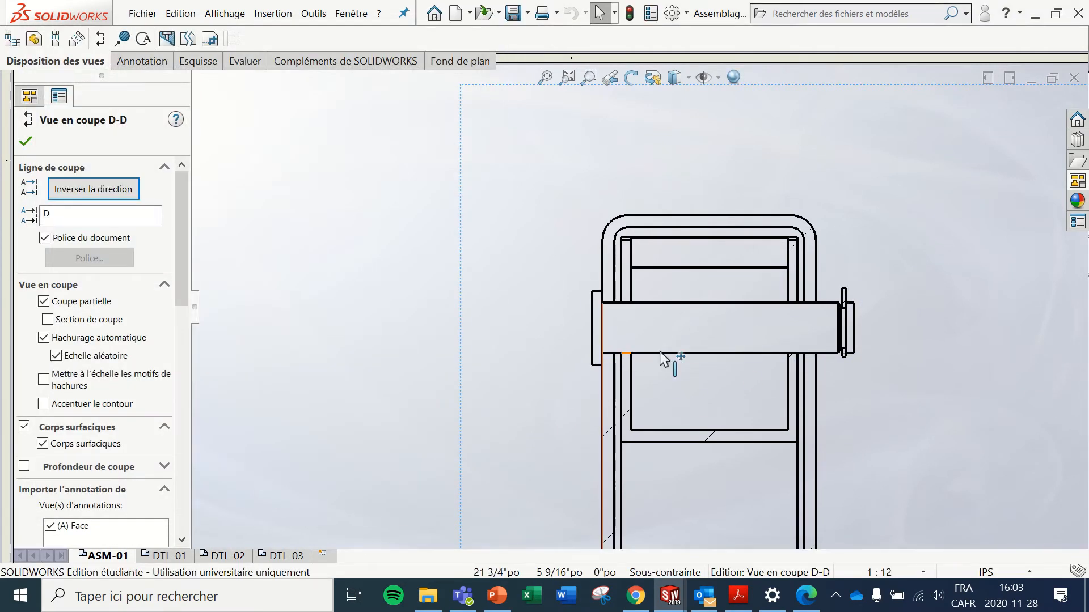
# Step: Add a centerline along the axis of the uncut pin in section D-D
pyautogui.click(352, 282)
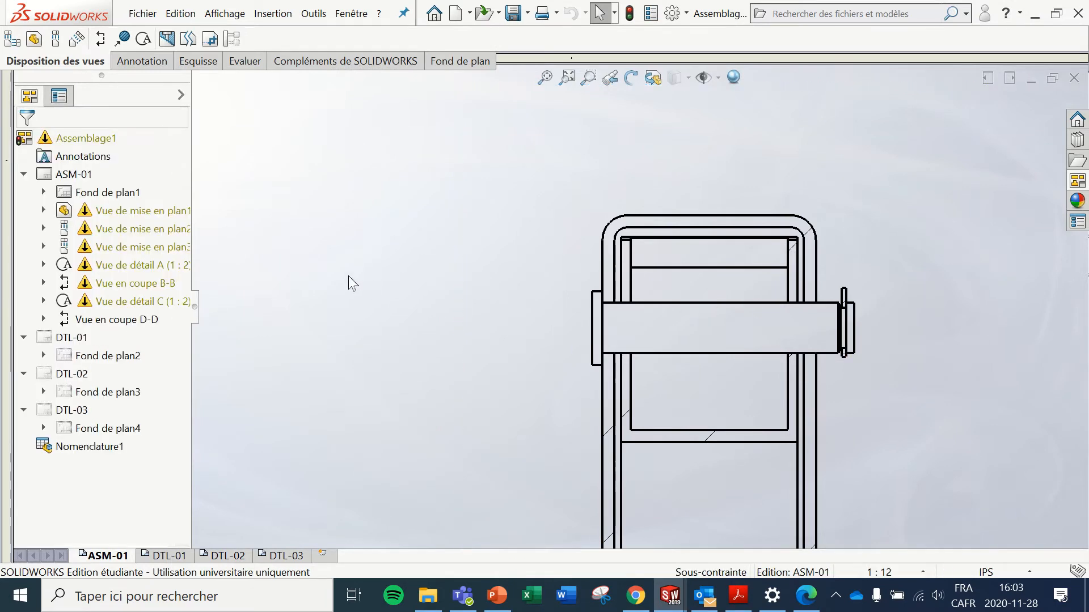
pyautogui.click(141, 62)
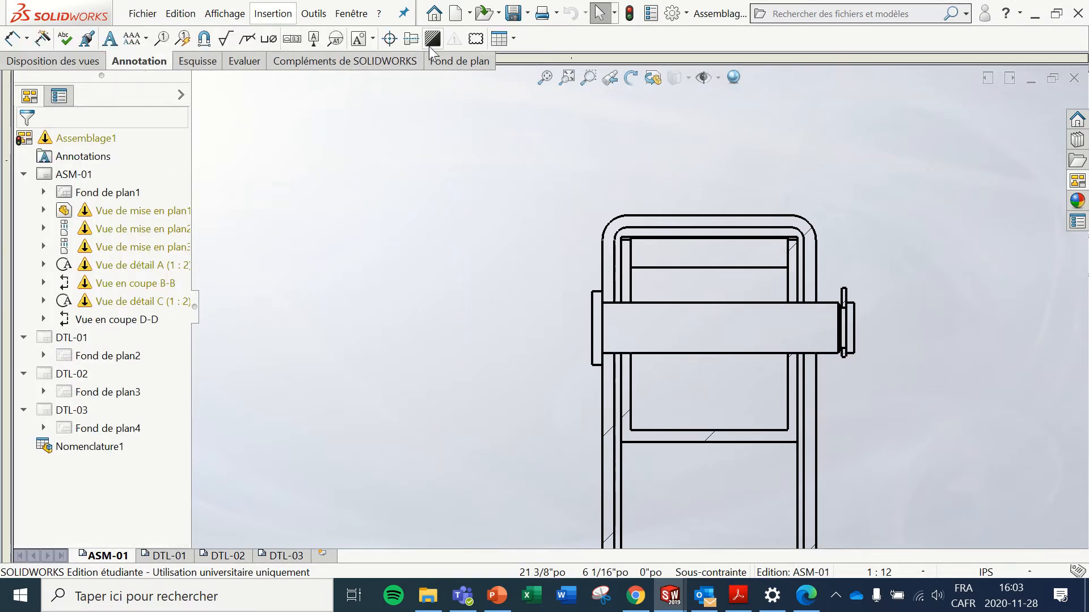
pyautogui.click(411, 39)
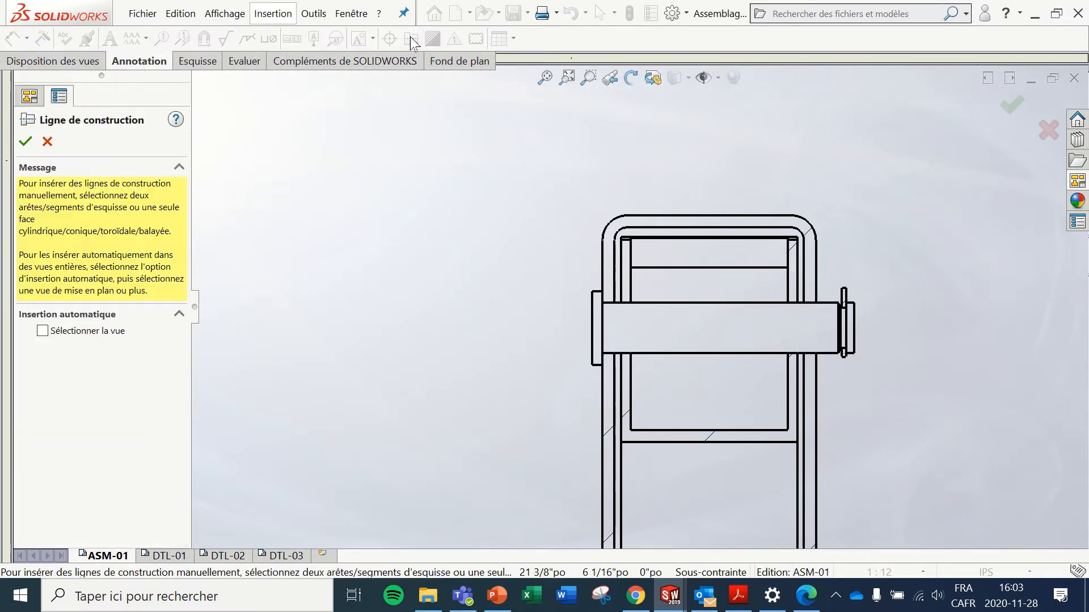
pyautogui.click(736, 313)
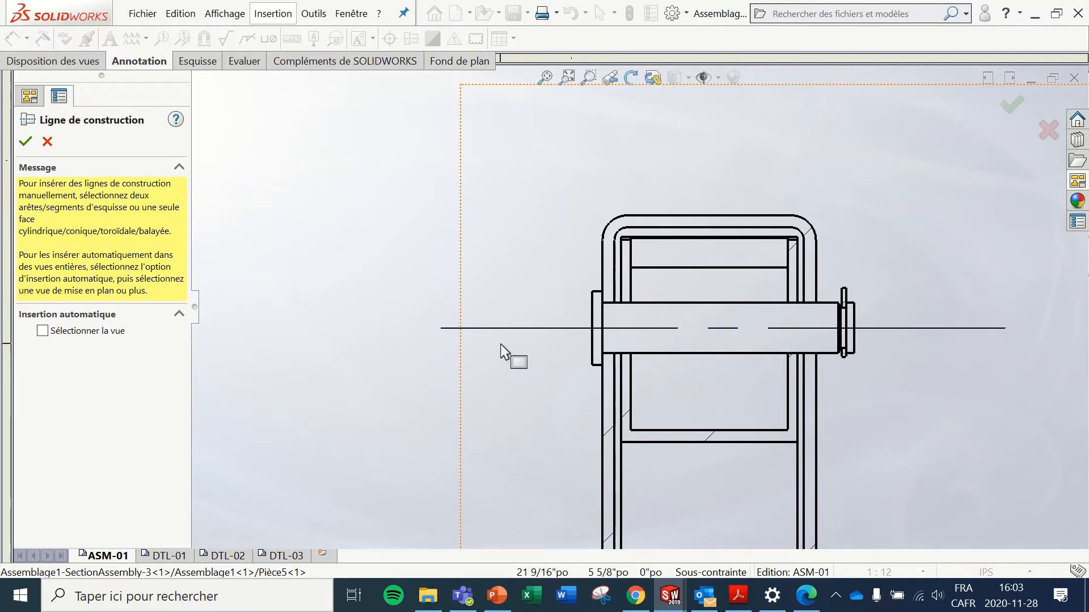
pyautogui.press('Escape')
# Step: Start a detail view of section D-D with a circle centered on the pin and enclosing its bracket
pyautogui.scroll(2, 764, 334)
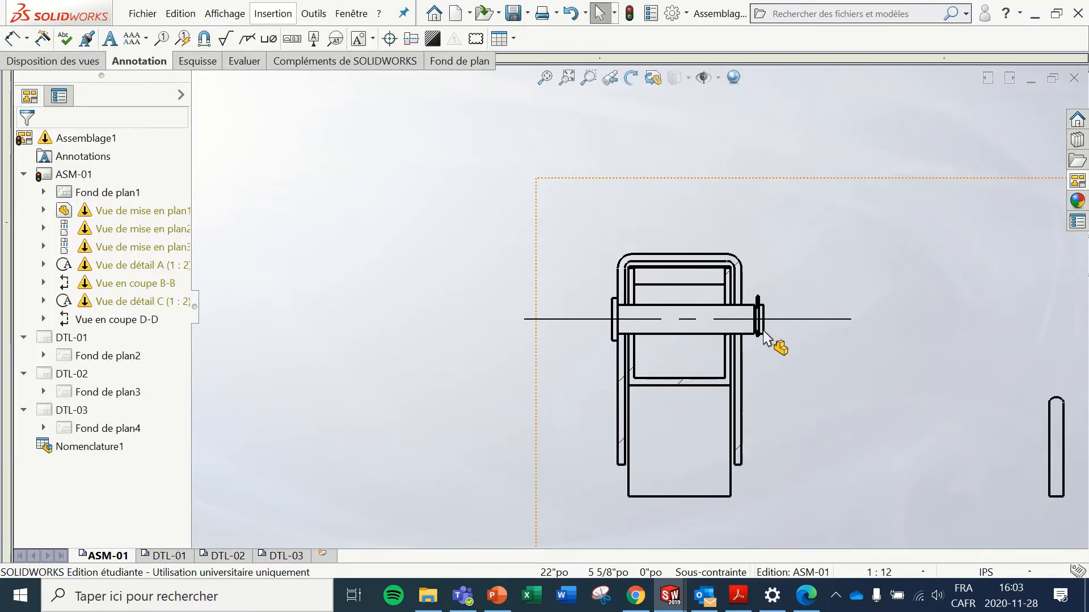
pyautogui.scroll(-2, 762, 334)
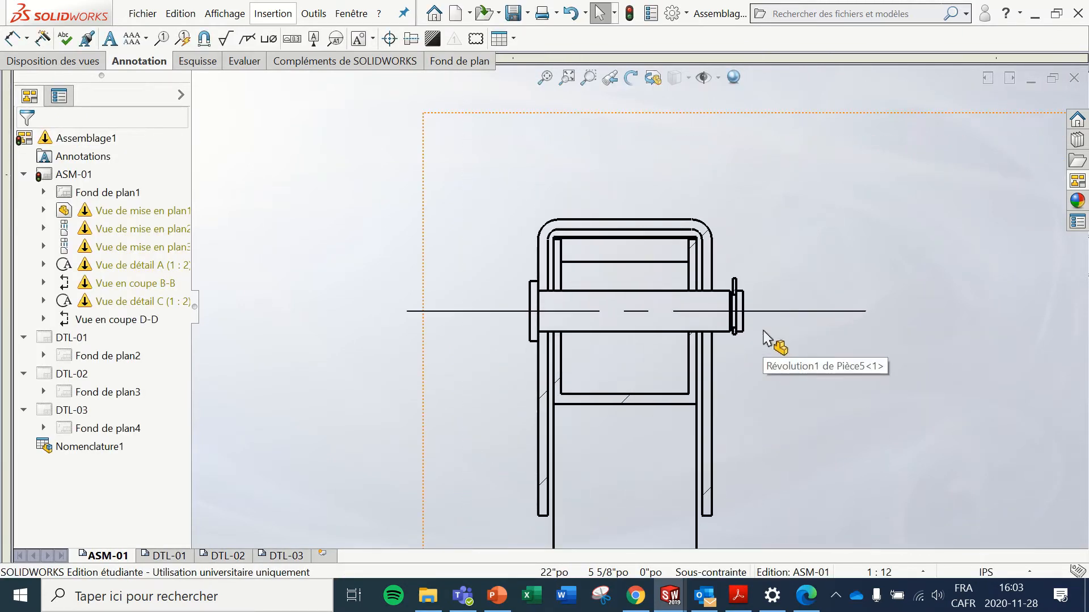
pyautogui.click(72, 63)
pyautogui.click(144, 39)
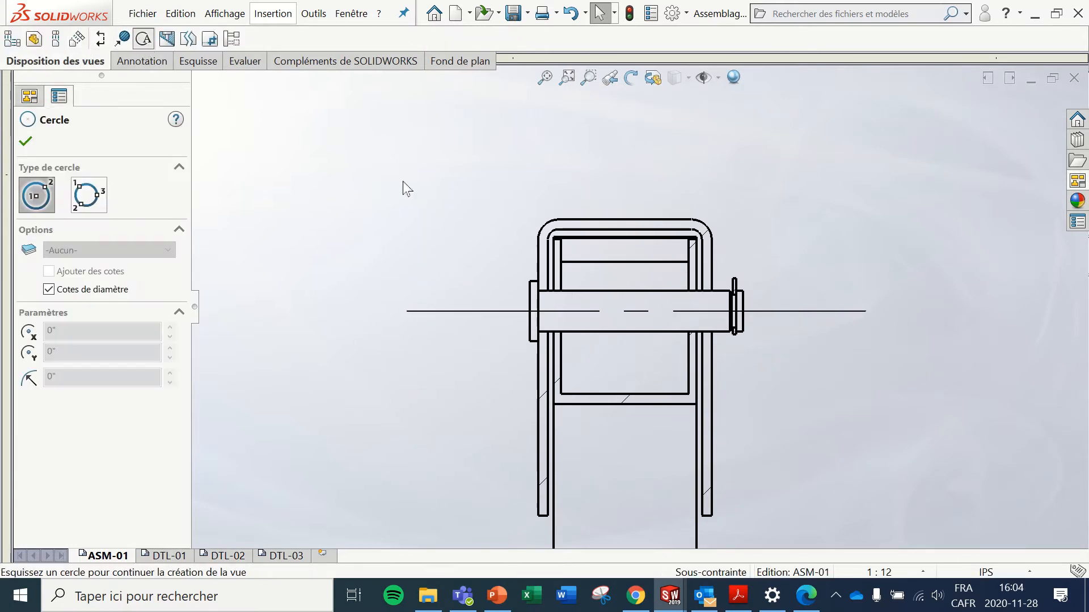
pyautogui.click(632, 310)
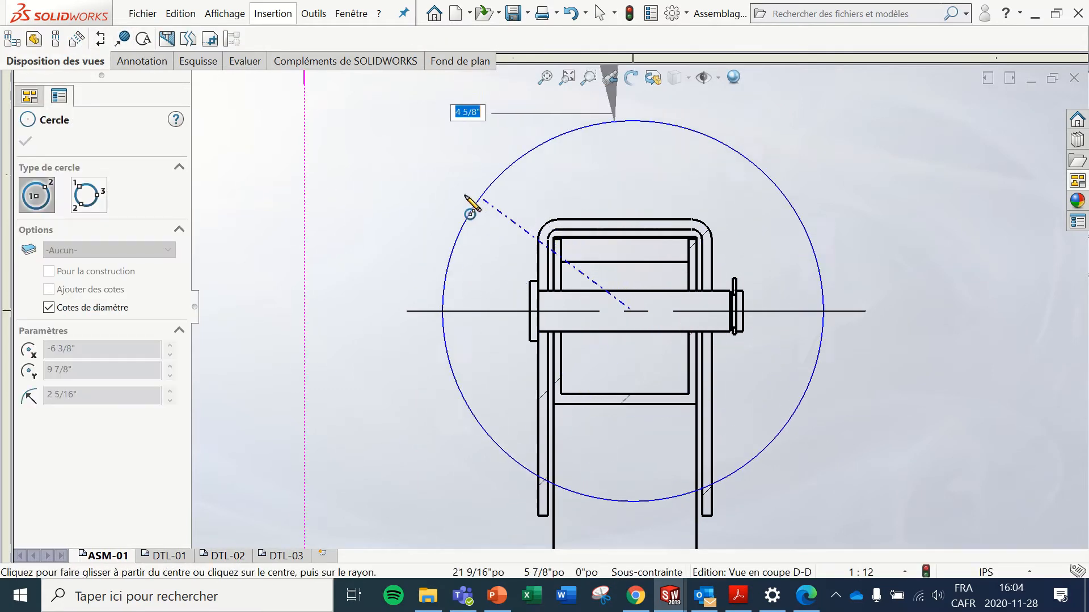
pyautogui.click(416, 222)
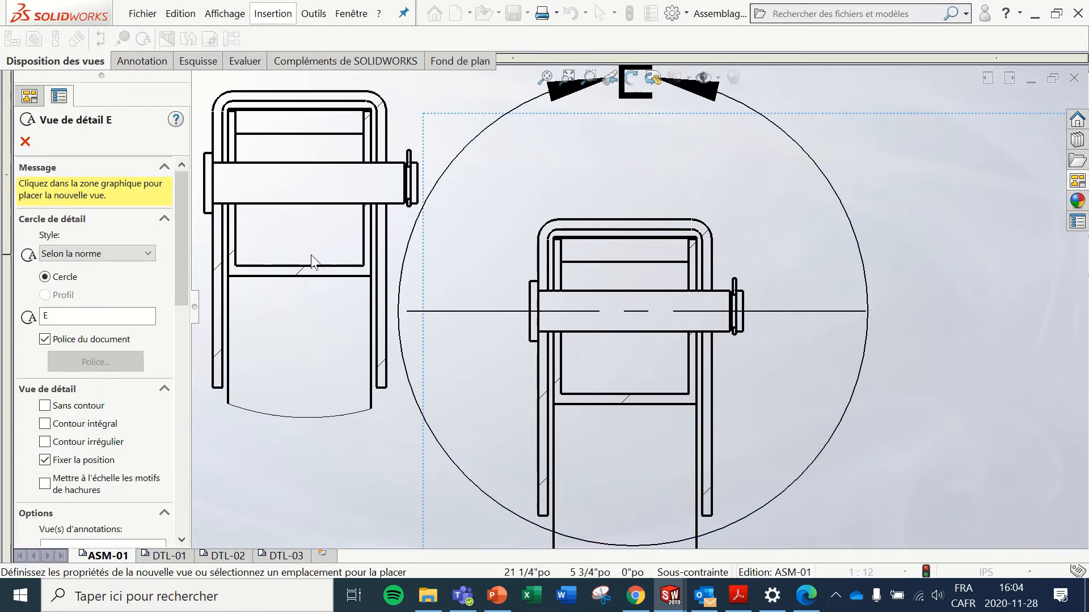
# Step: Place detail view E off the sheet, above its upper edge and beside detail C
pyautogui.press('z')
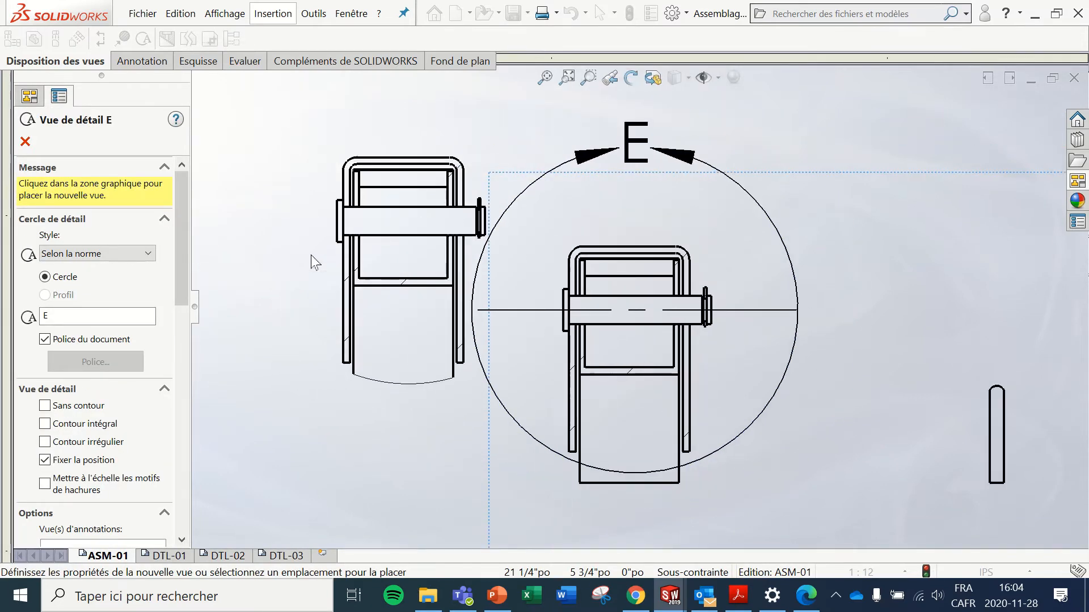
pyautogui.press('z')
pyautogui.press('z')
pyautogui.press('z')
pyautogui.press('z')
pyautogui.press('z')
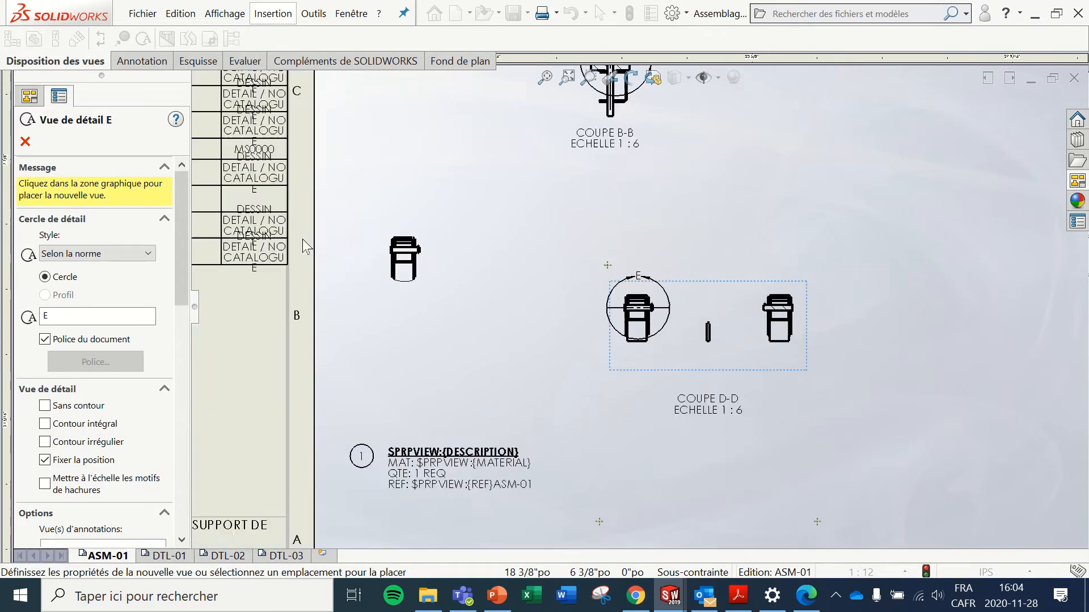
pyautogui.scroll(1, 317, 233)
pyautogui.scroll(-3, 358, 139)
pyautogui.scroll(4, 365, 118)
pyautogui.scroll(-4, 341, 152)
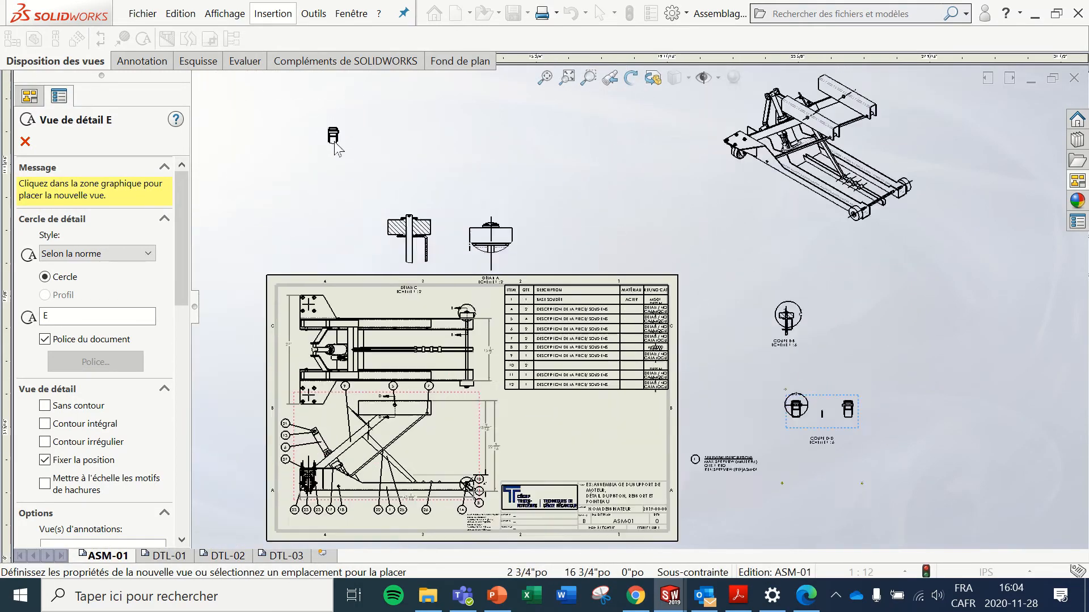
pyautogui.scroll(1, 343, 250)
pyautogui.scroll(-5, 397, 267)
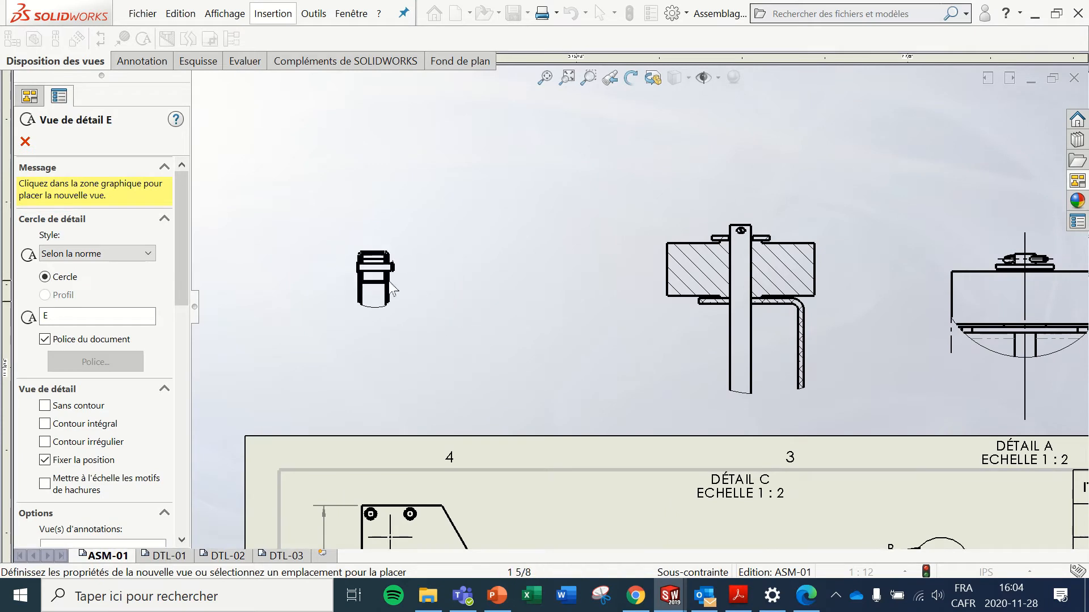
pyautogui.click(498, 328)
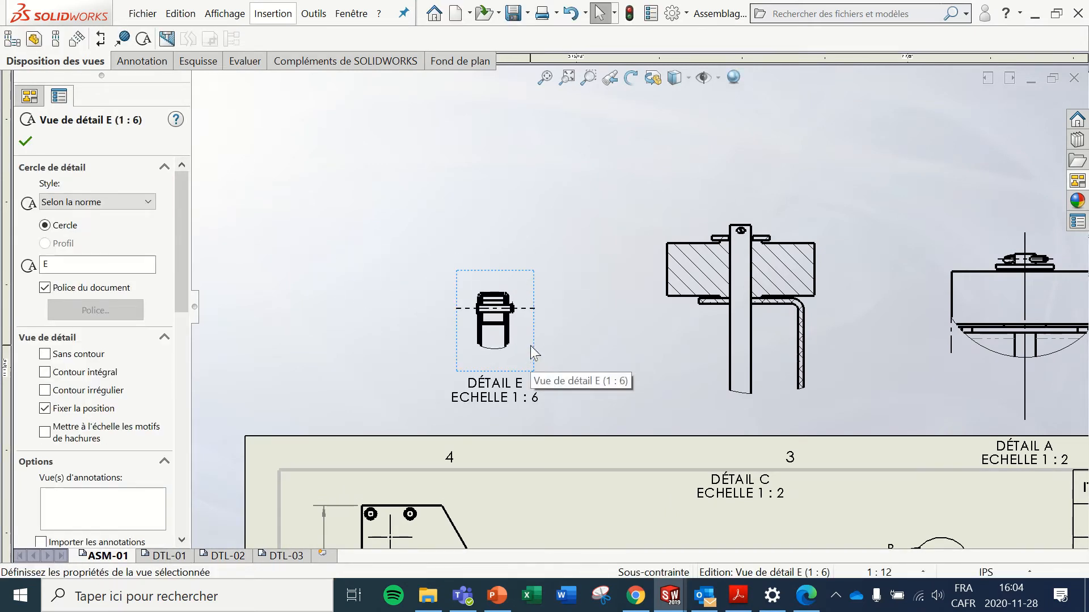
# Step: Set the custom scale of detail view E to 1:2
pyautogui.moveTo(185, 298); pyautogui.dragTo(177, 465)
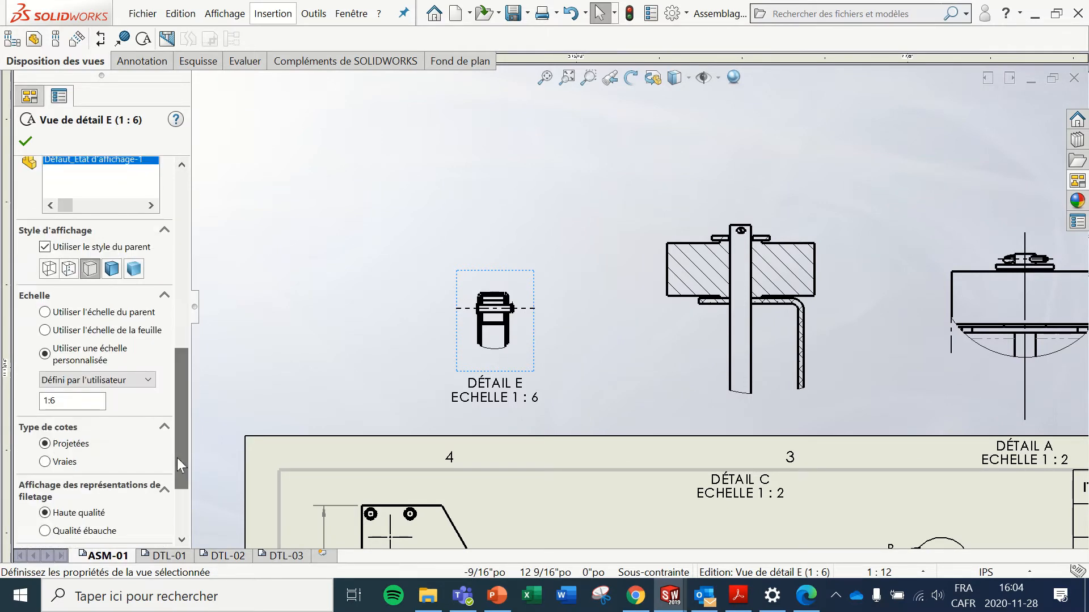
pyautogui.click(87, 381)
pyautogui.click(89, 431)
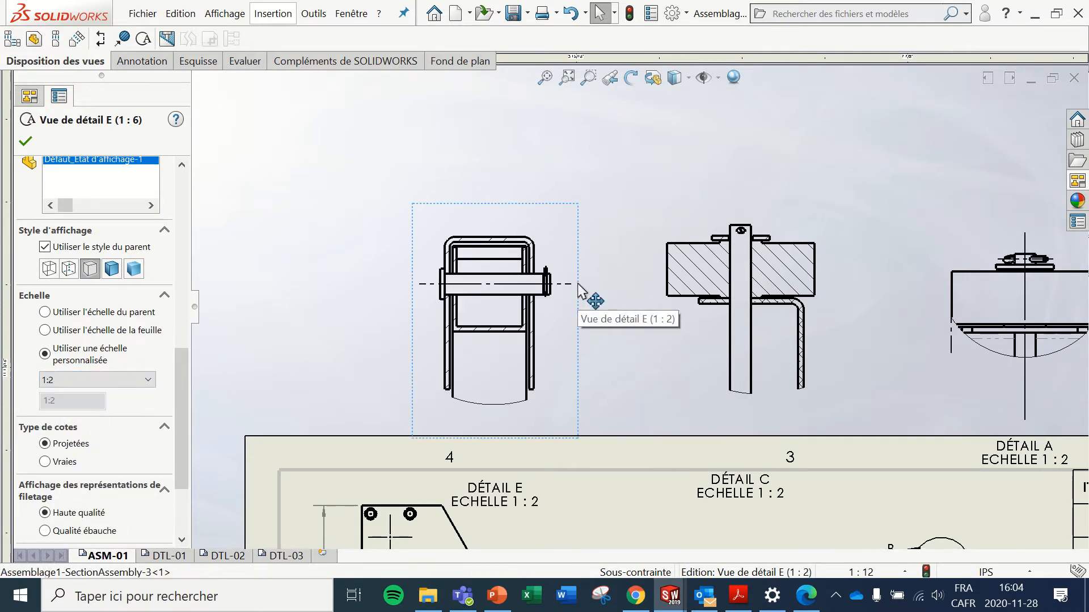
# Step: Move detail E up and closer to detail C, and raise its label to just beneath the view, clear of the sheet
pyautogui.moveTo(578, 292); pyautogui.dragTo(618, 254)
pyautogui.moveTo(533, 435); pyautogui.dragTo(536, 390)
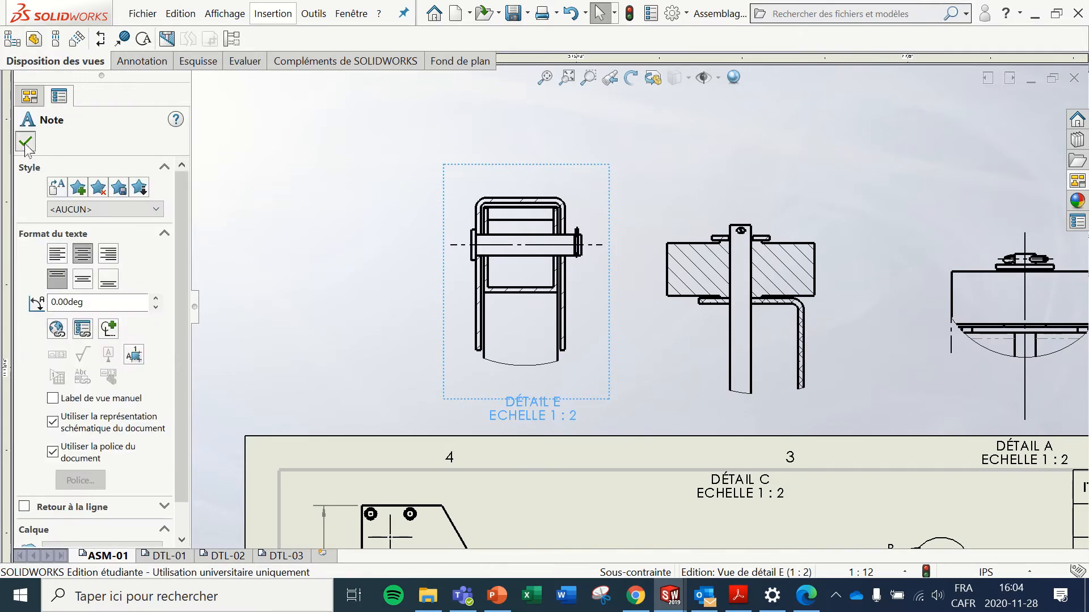
pyautogui.click(25, 145)
pyautogui.click(293, 221)
pyautogui.scroll(4, 931, 400)
pyautogui.scroll(-3, 905, 375)
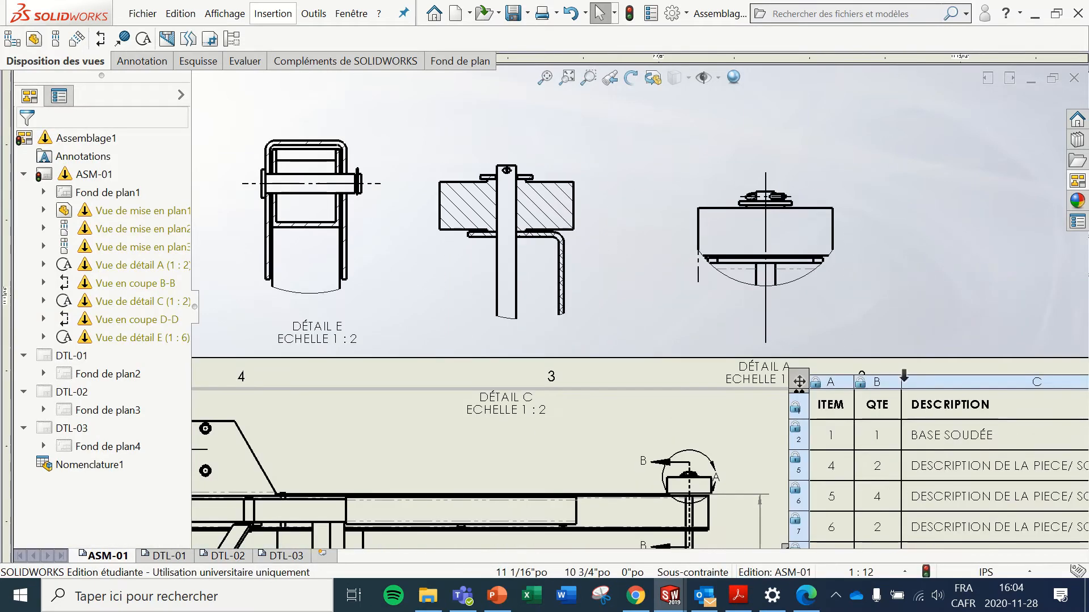
pyautogui.scroll(2, 729, 304)
pyautogui.scroll(-4, 625, 220)
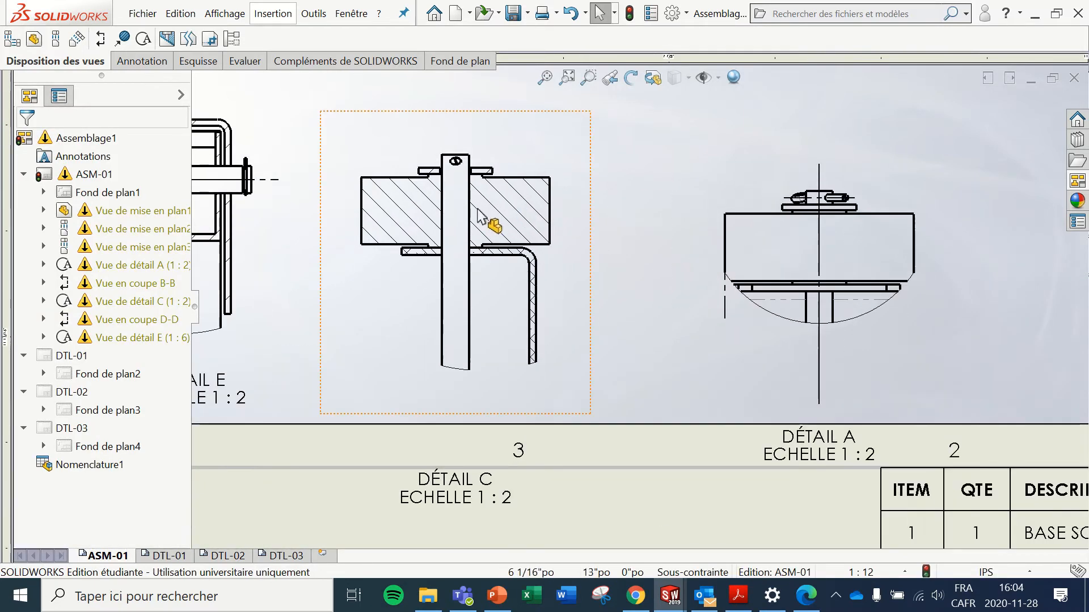
# Step: Compare detail views C and A above the sheet, examining how each one shows its pin and retaining hardware
pyautogui.scroll(3, 462, 243)
pyautogui.scroll(-2, 461, 251)
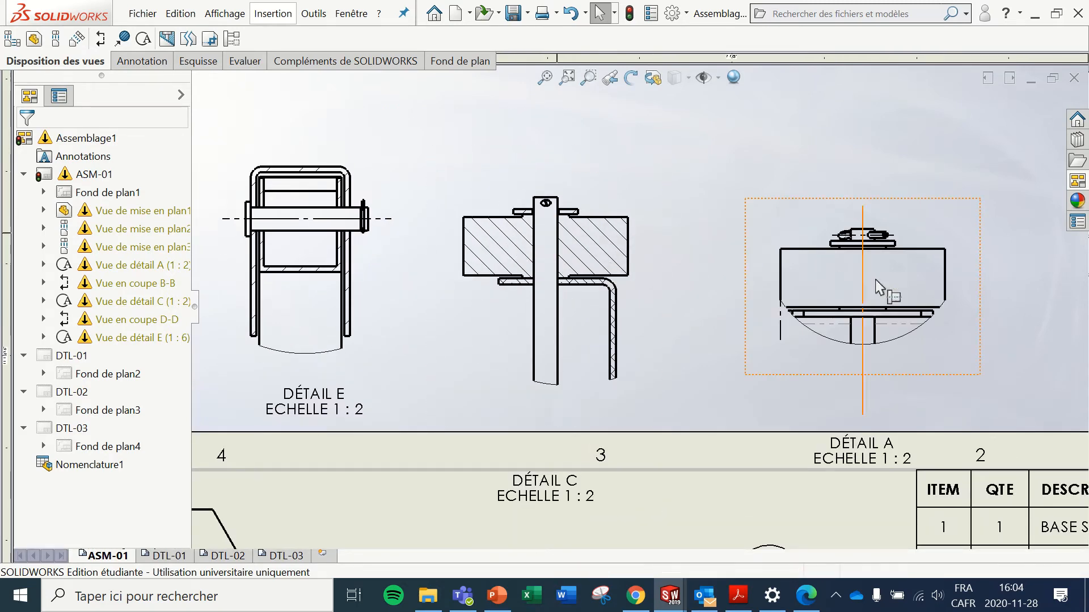
pyautogui.click(970, 278)
pyautogui.click(652, 260)
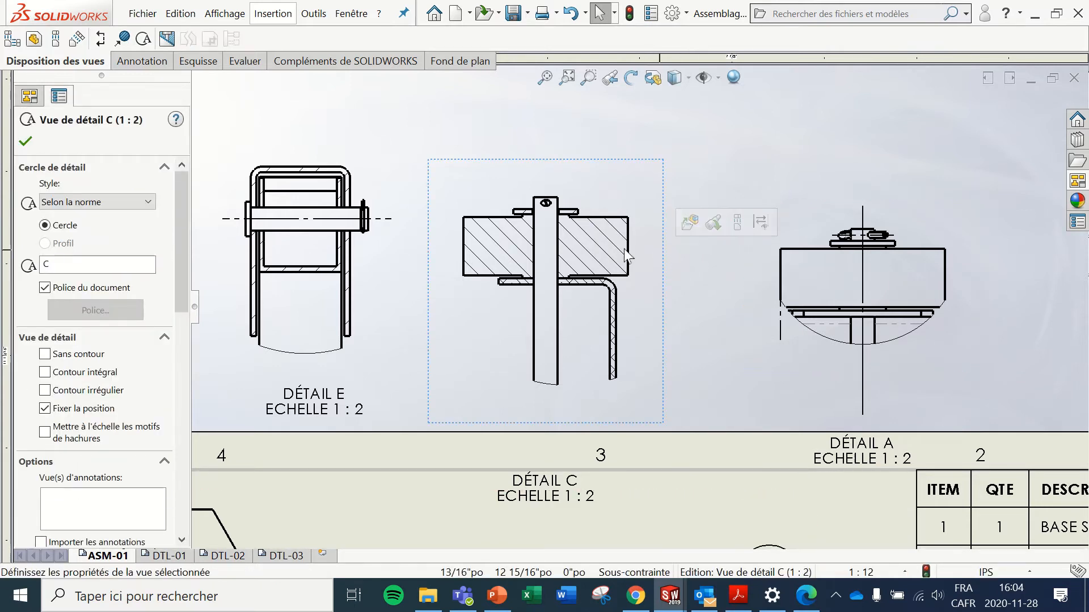
pyautogui.click(764, 263)
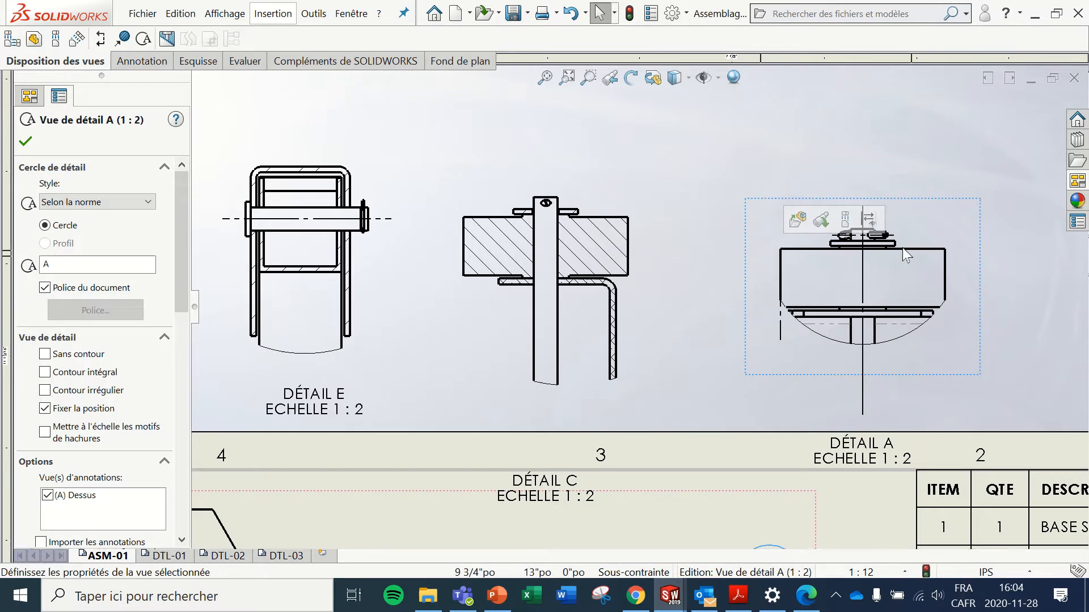
pyautogui.scroll(-2, 903, 248)
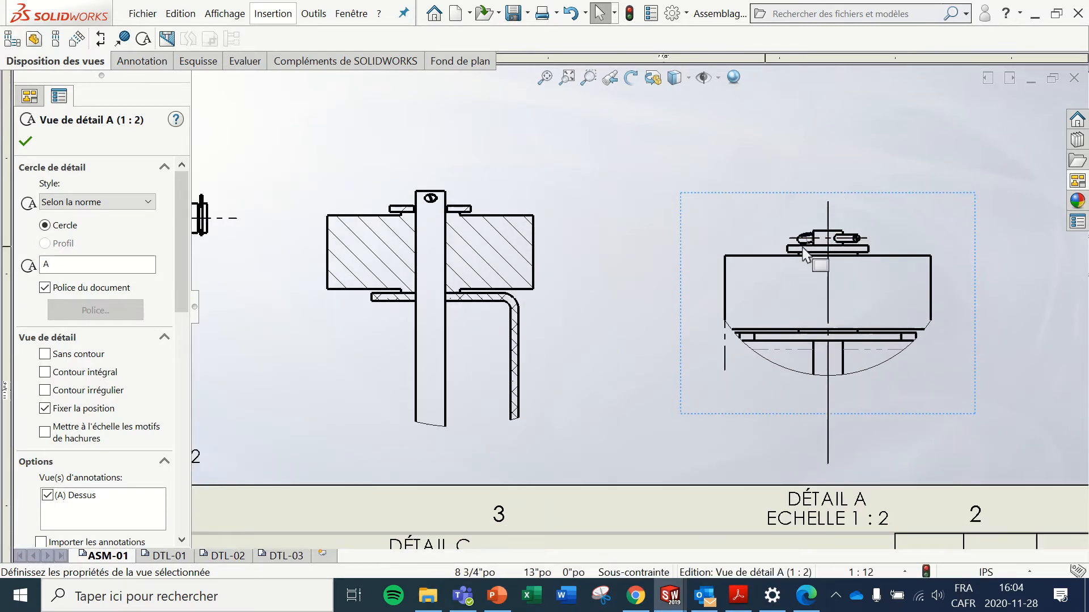
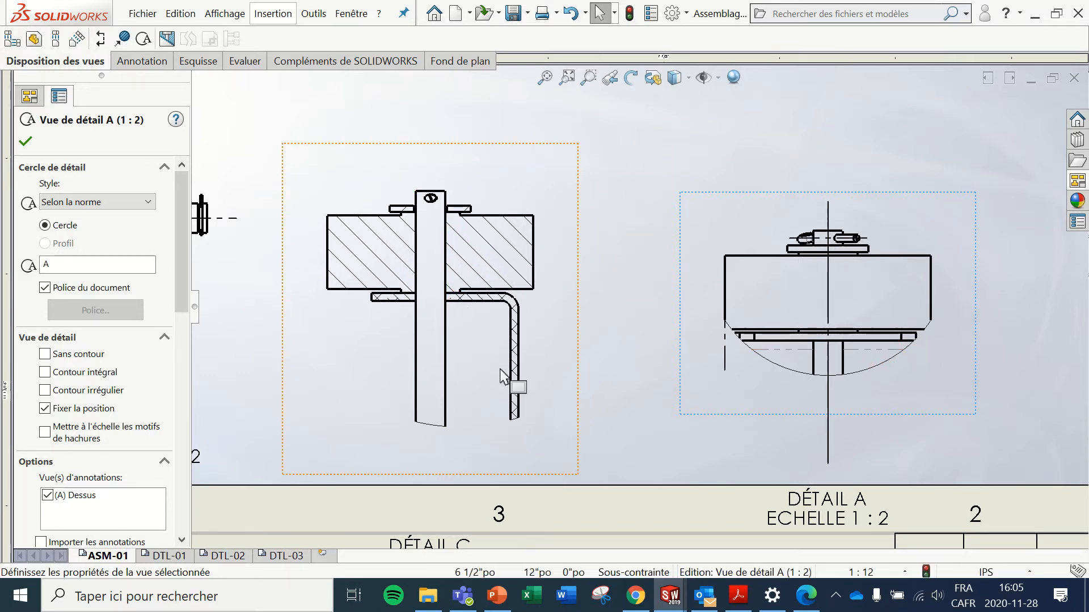
# Step: Start a detail view of the side view's front wheel, with a circle centered on the axle and enclosing the washer and cotter pin
pyautogui.scroll(10, 500, 376)
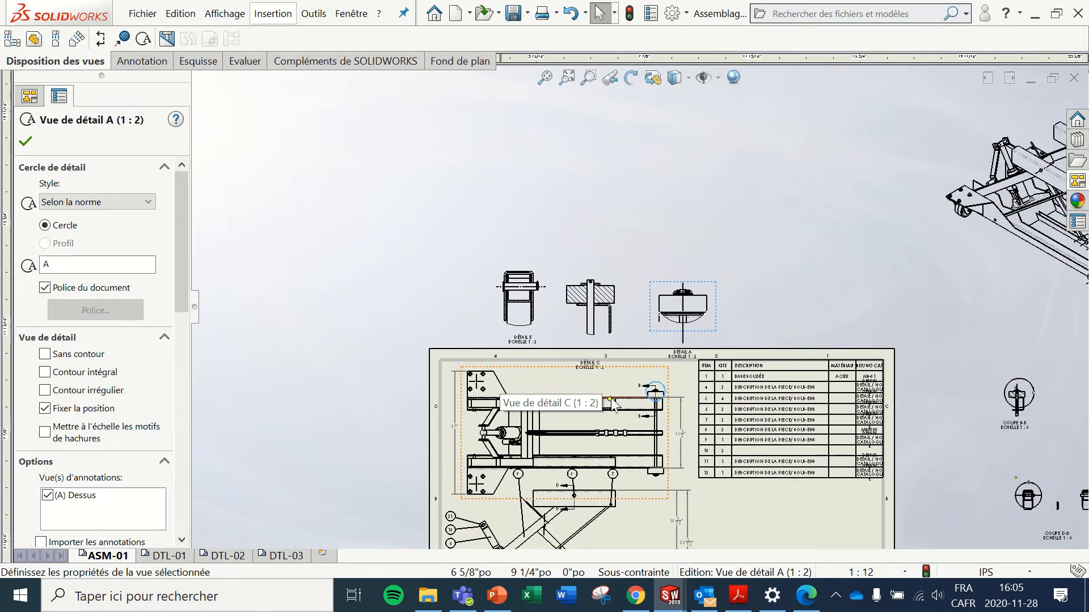
pyautogui.scroll(-10, 710, 430)
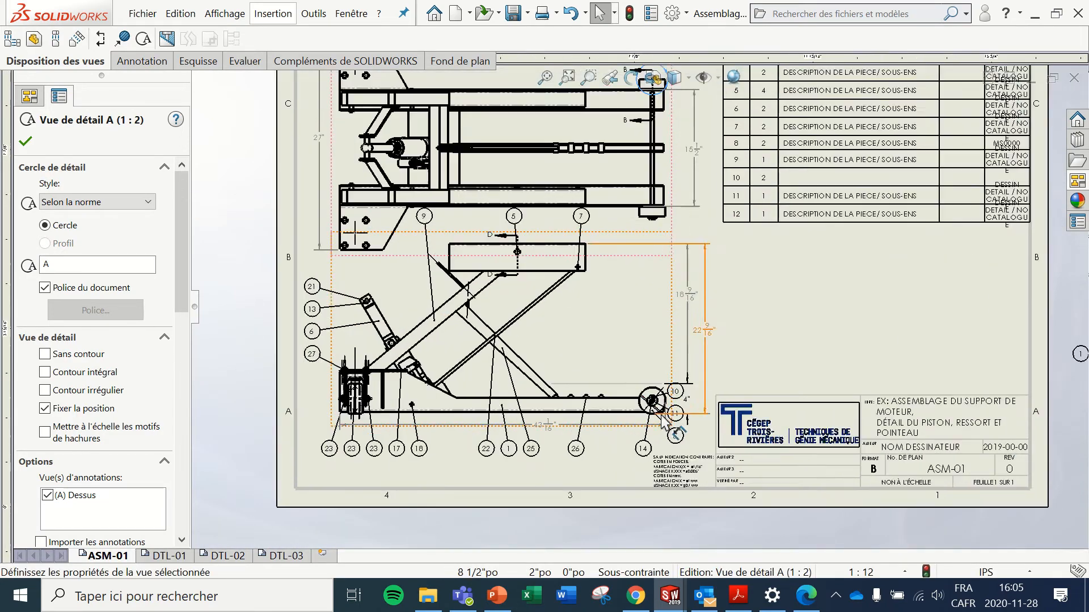
pyautogui.scroll(-6, 657, 356)
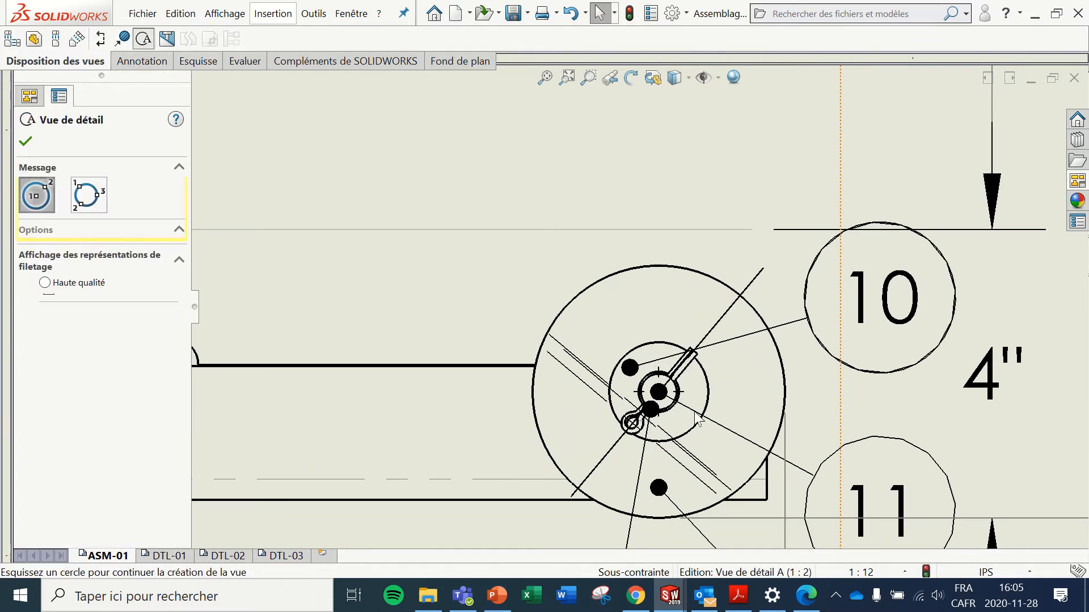
pyautogui.click(664, 395)
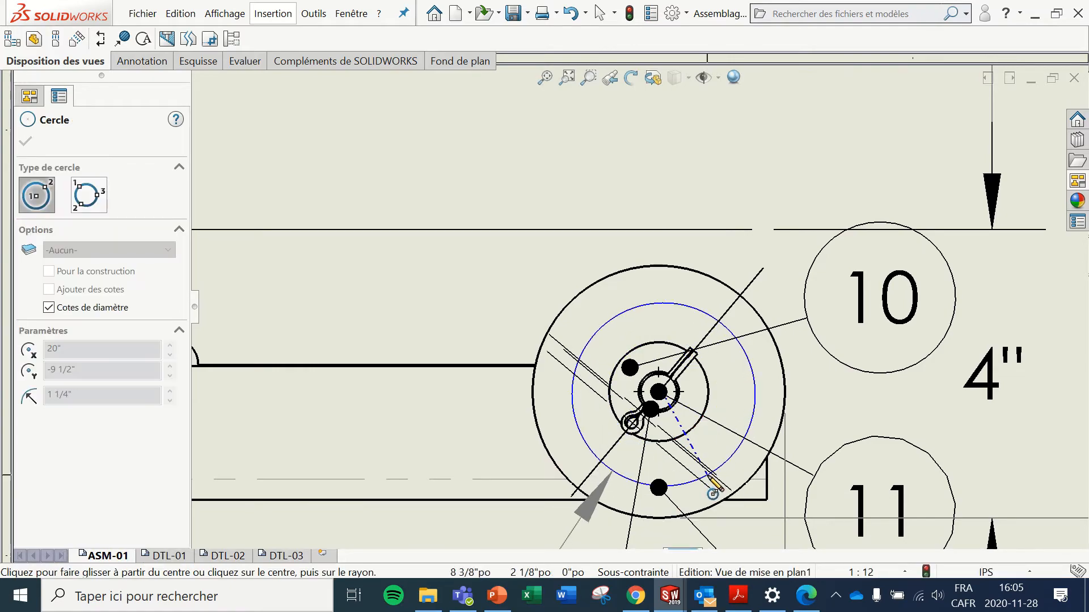
pyautogui.click(705, 468)
# Step: Place detail view F off the sheet, above its upper edge and beside detail A
pyautogui.scroll(5, 672, 220)
pyautogui.scroll(5, 671, 221)
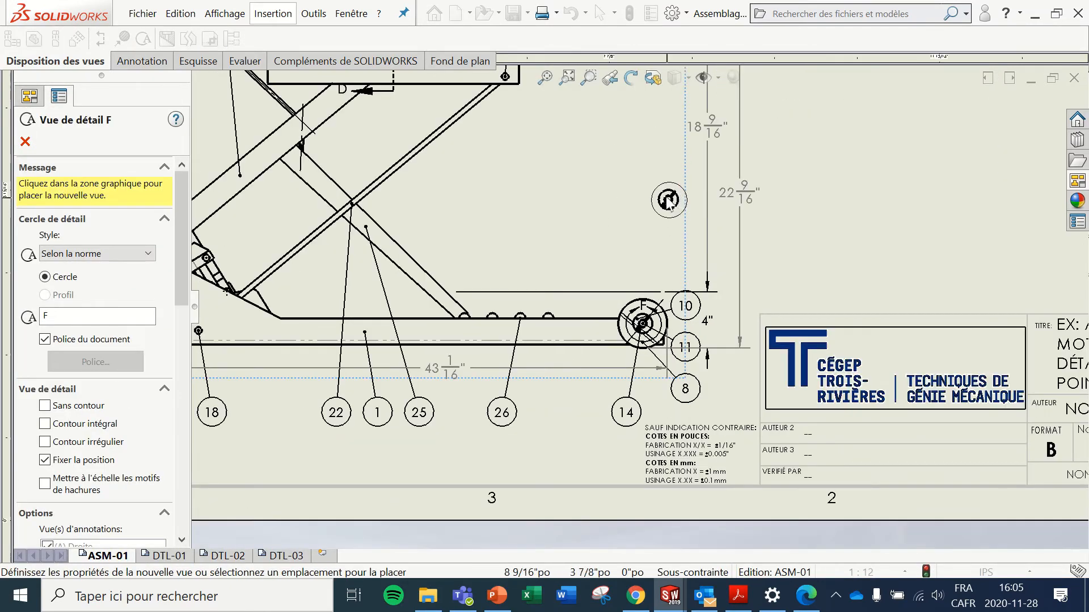
pyautogui.scroll(-4, 677, 204)
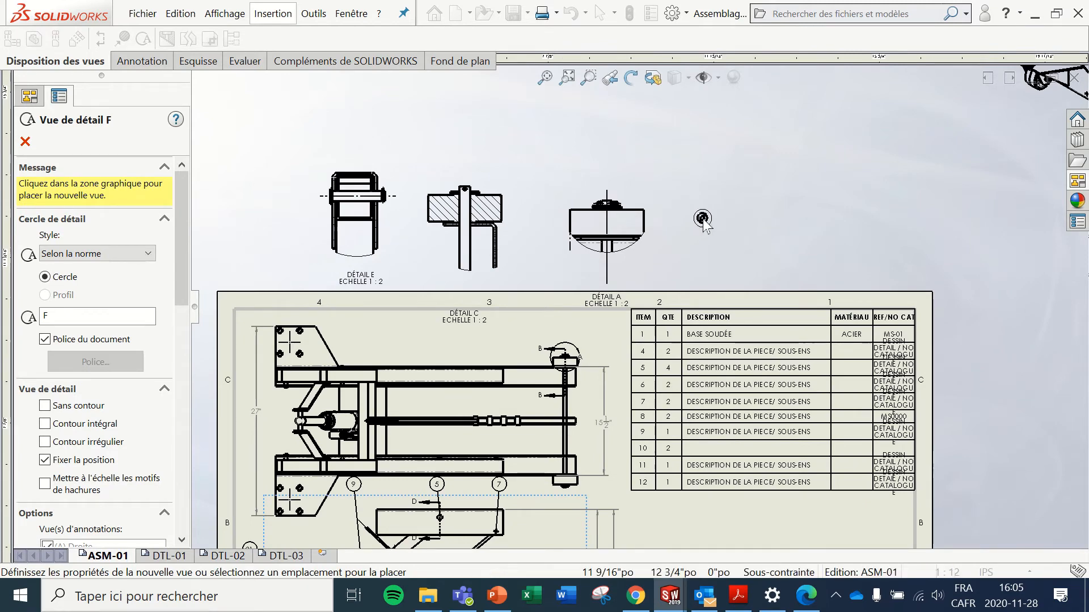
pyautogui.click(694, 220)
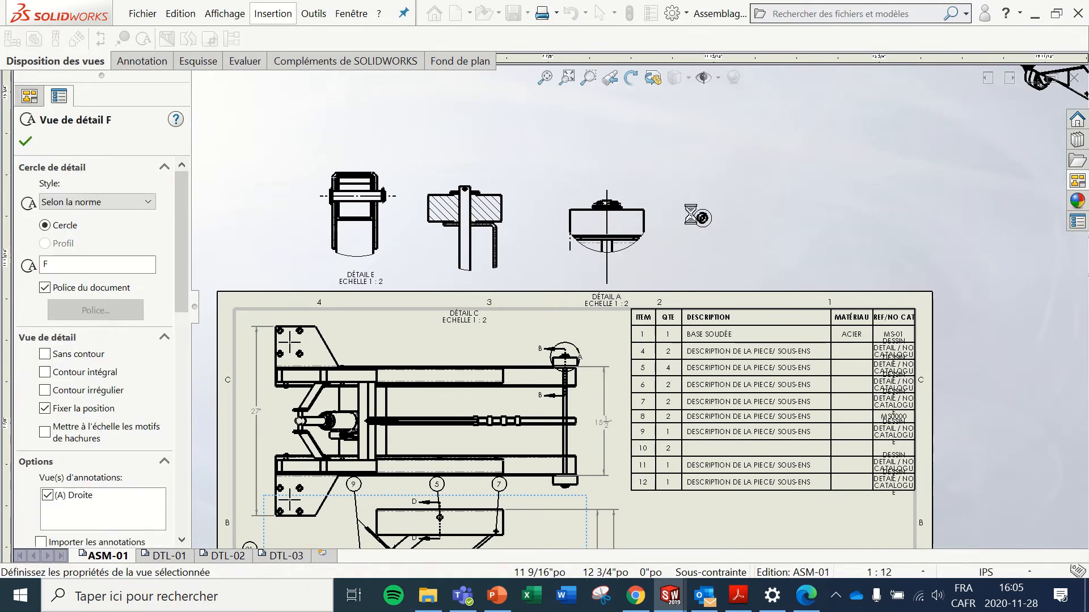
# Step: Set the custom scale of detail view F to 1:2
pyautogui.scroll(-4, 697, 221)
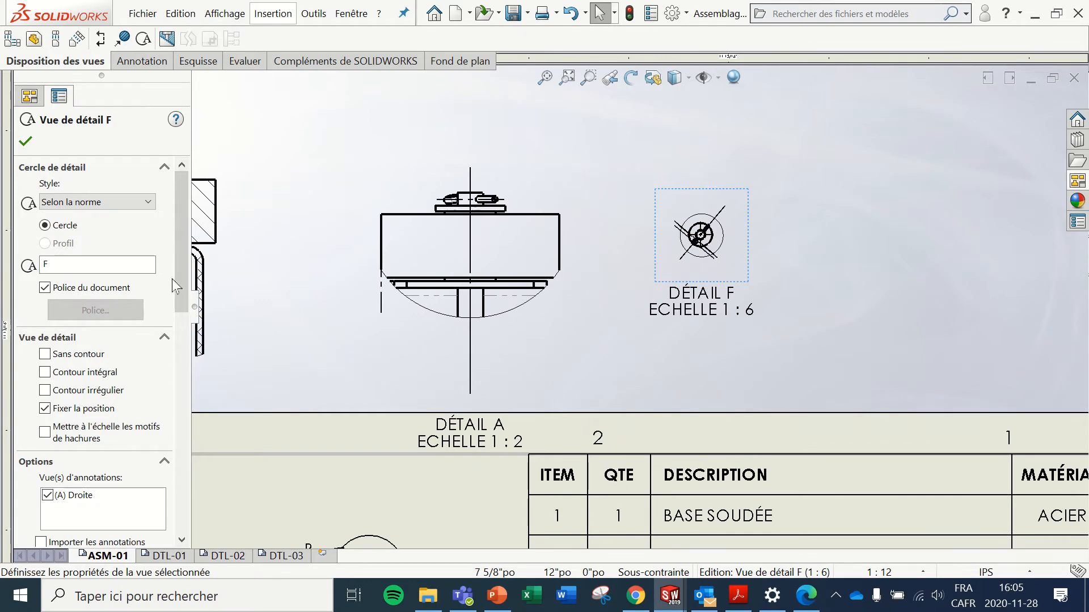
pyautogui.scroll(-10, 184, 290)
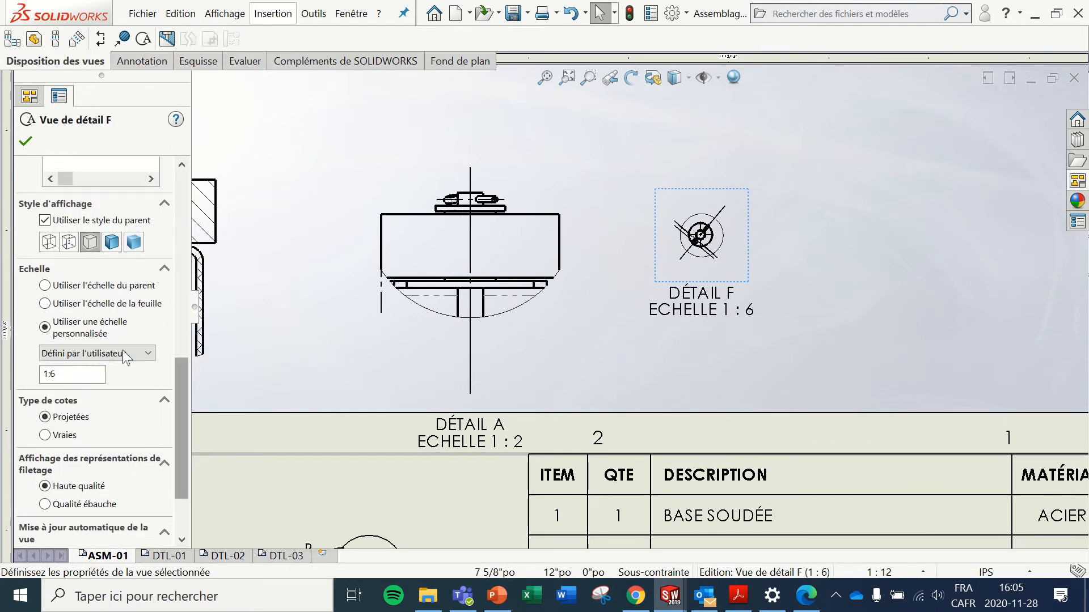
pyautogui.click(120, 353)
pyautogui.click(97, 404)
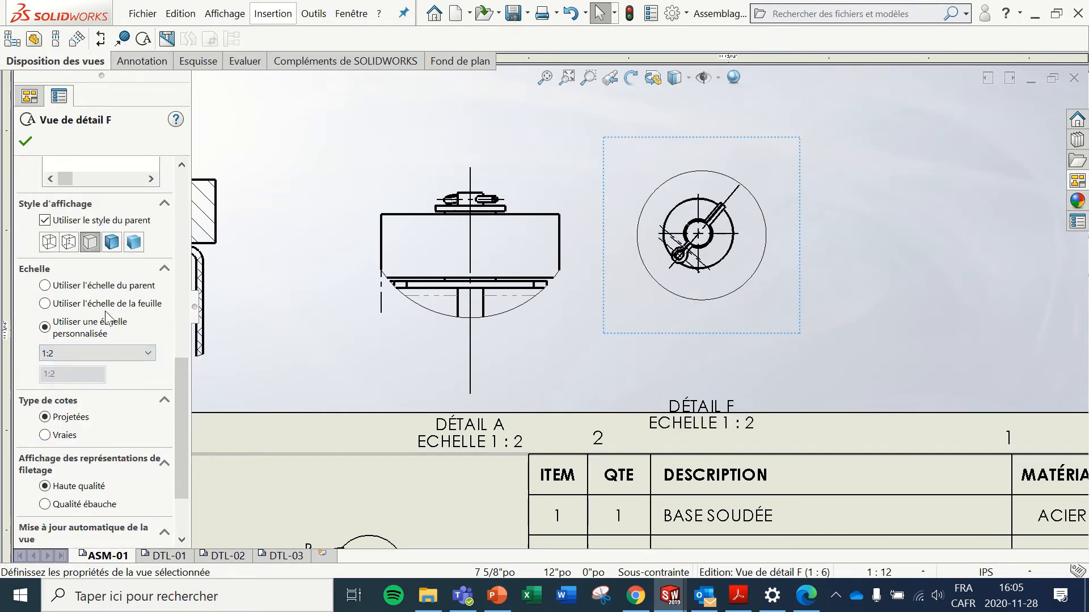
pyautogui.click(18, 138)
# Step: Compare detail views C, A and F, examining how the washers, cotter pin and pin ends are represented
pyautogui.scroll(-3, 397, 209)
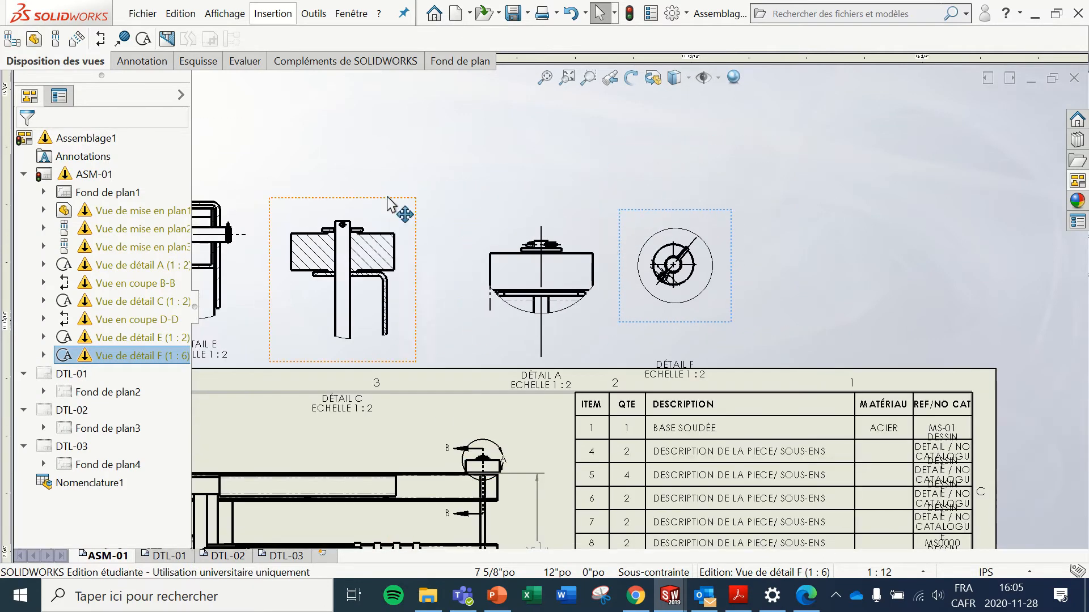
pyautogui.scroll(3, 391, 204)
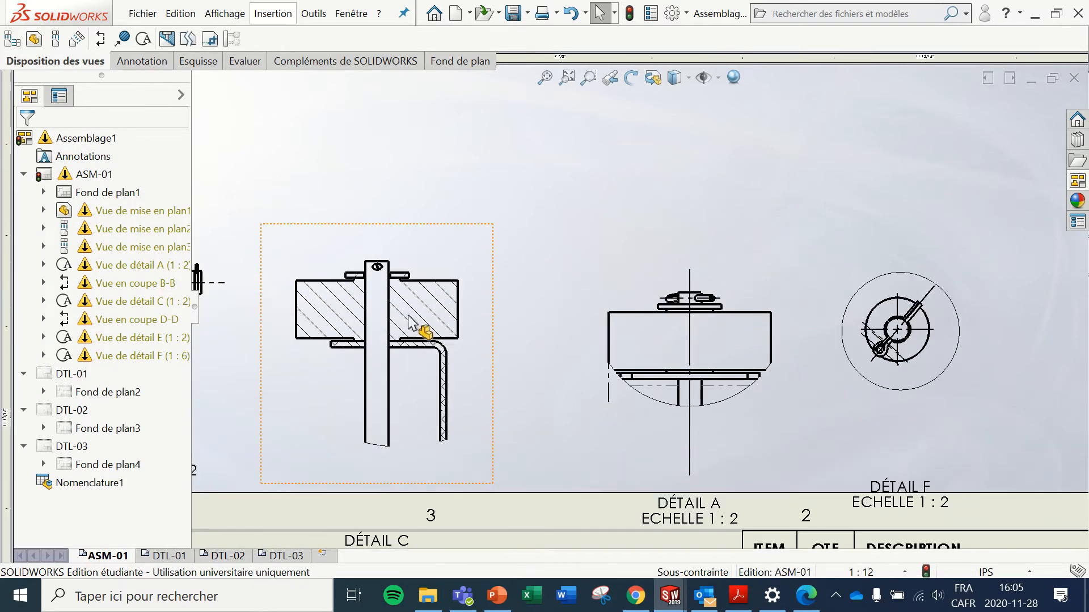
pyautogui.click(484, 318)
pyautogui.click(588, 353)
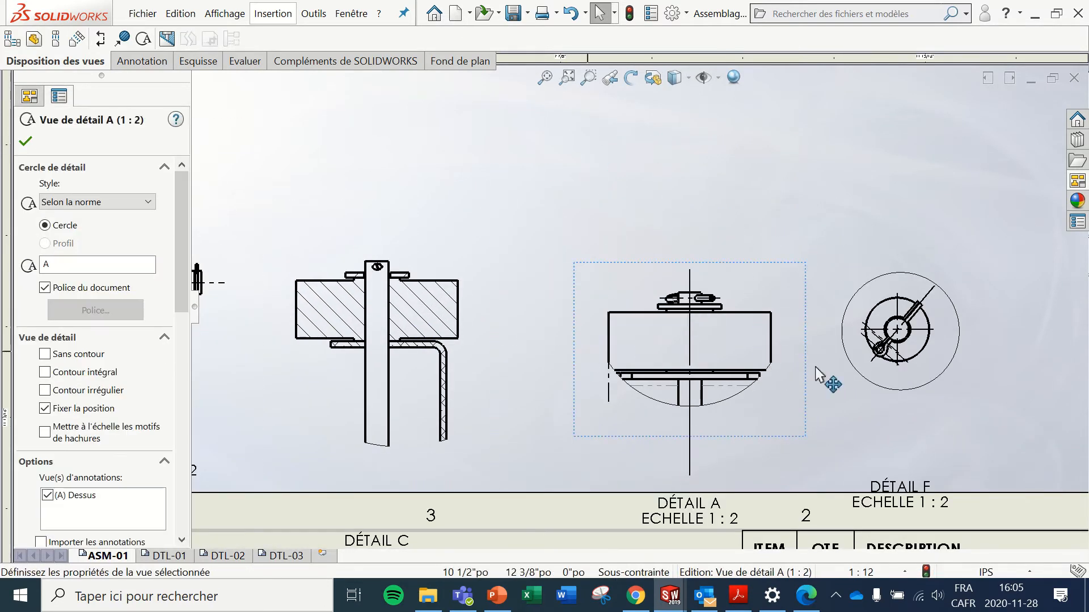
pyautogui.click(845, 388)
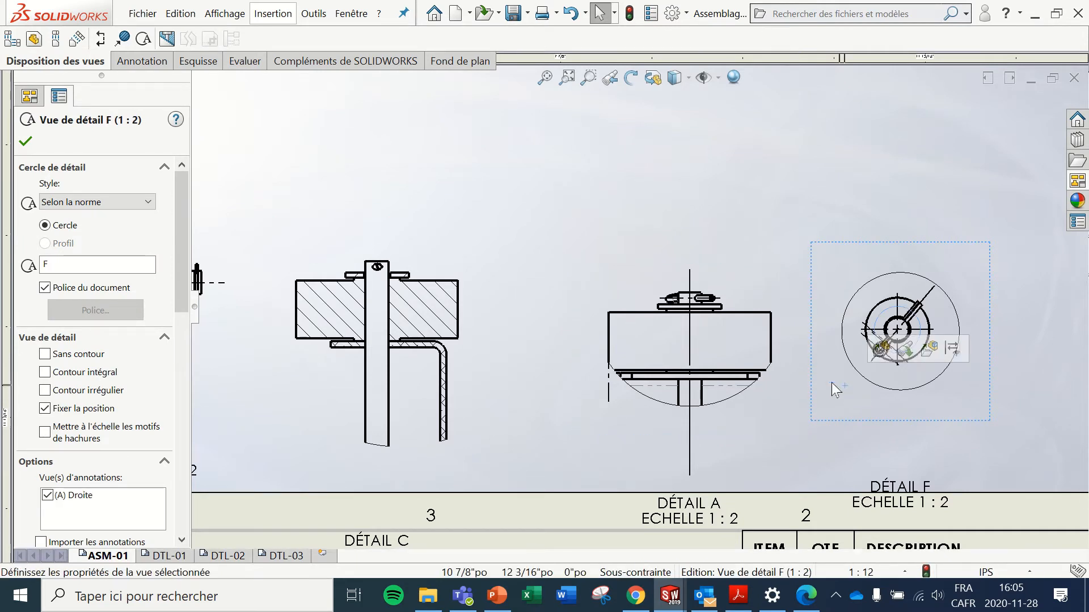
pyautogui.click(483, 382)
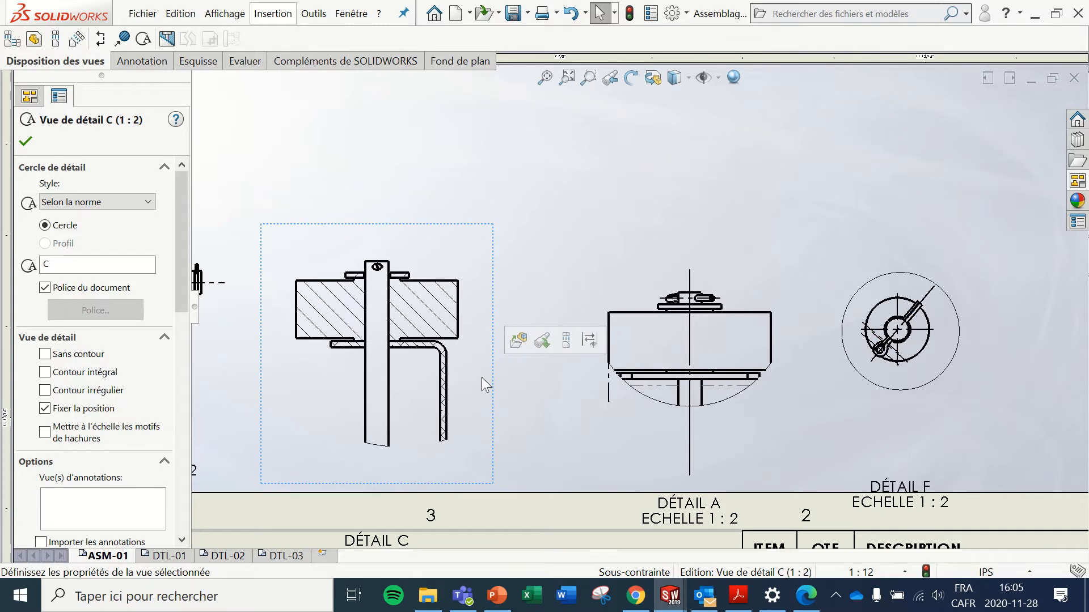
pyautogui.click(641, 423)
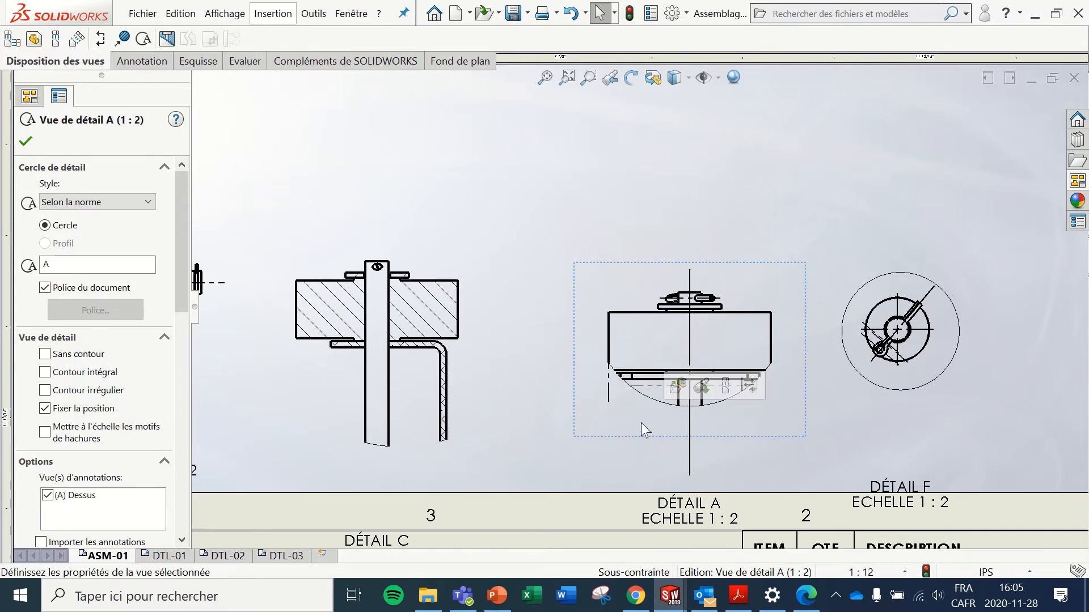
pyautogui.click(951, 390)
pyautogui.scroll(-2, 951, 390)
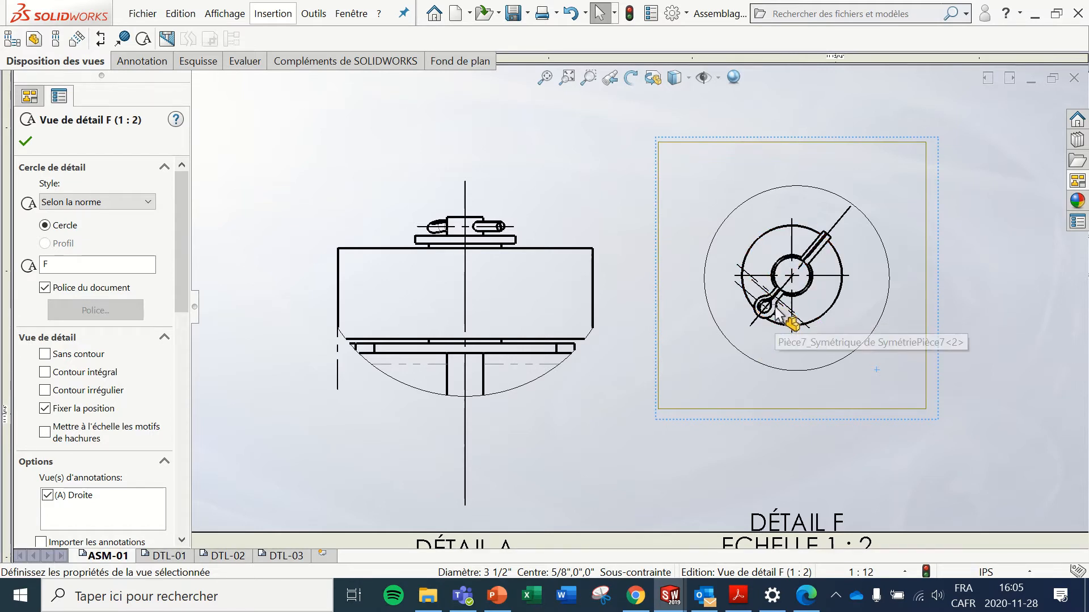
pyautogui.scroll(3, 570, 278)
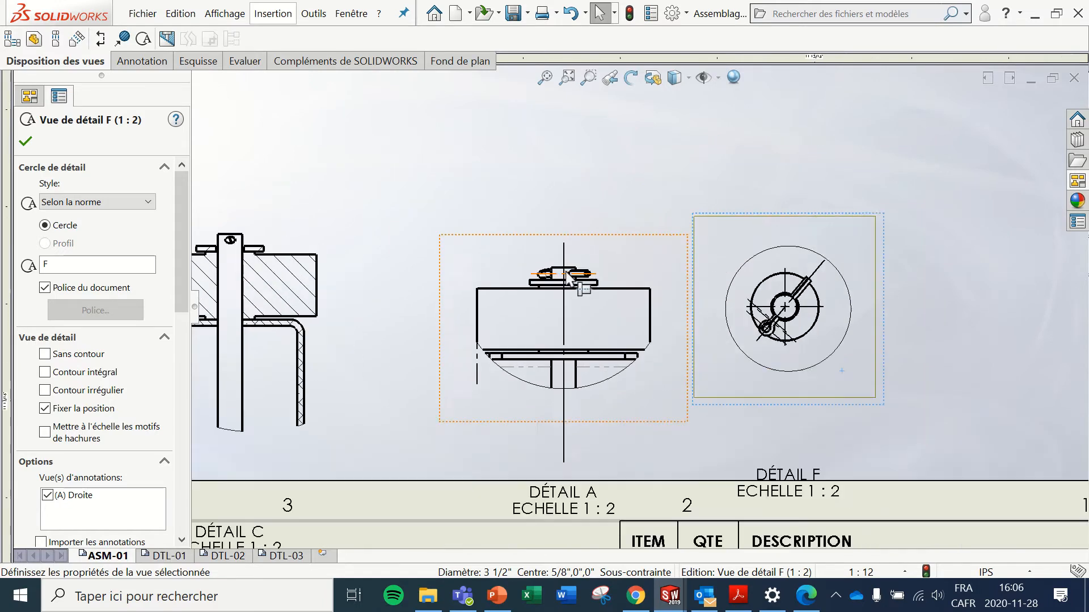
pyautogui.scroll(-1, 567, 278)
pyautogui.scroll(2, 312, 269)
pyautogui.scroll(-1, 335, 274)
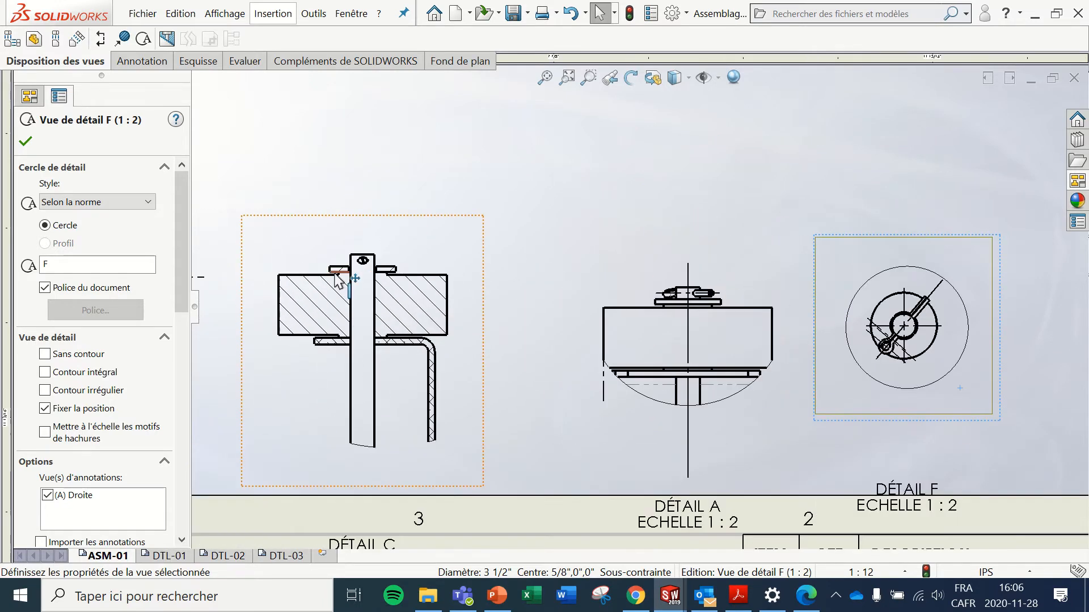
pyautogui.click(419, 243)
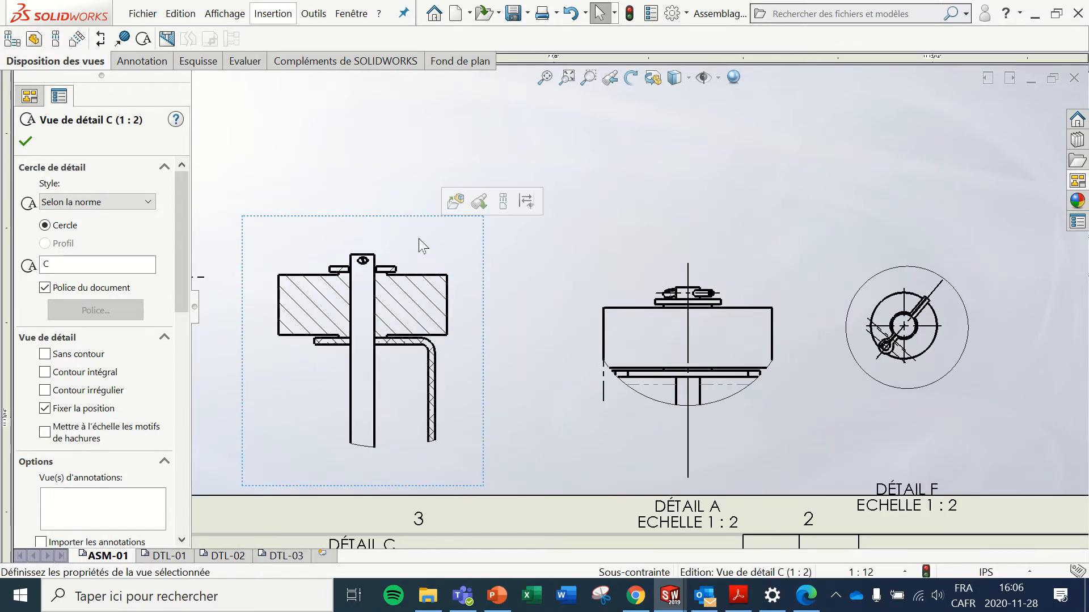
# Step: Open the lift assembly model from the top view of the drawing and dismiss its rebuild error report
pyautogui.scroll(5, 419, 238)
pyautogui.scroll(-3, 636, 383)
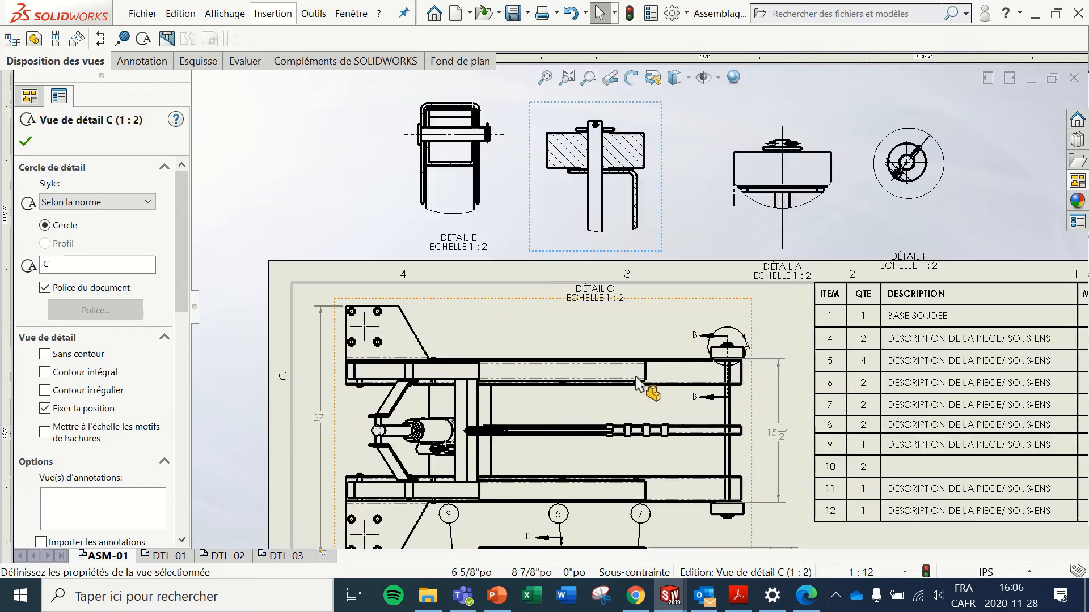
pyautogui.click(663, 322)
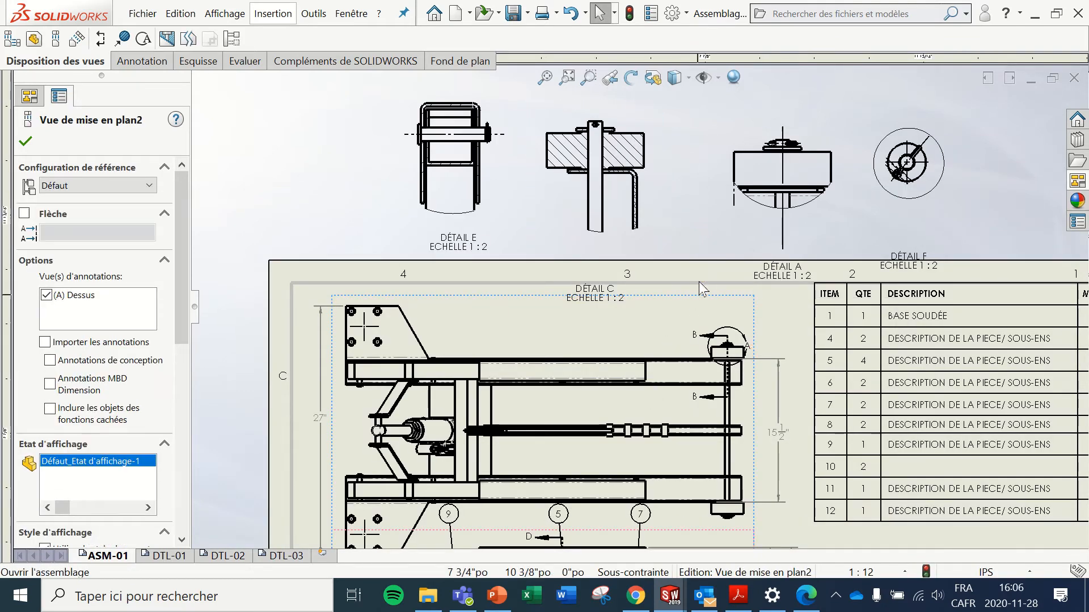
pyautogui.click(699, 281)
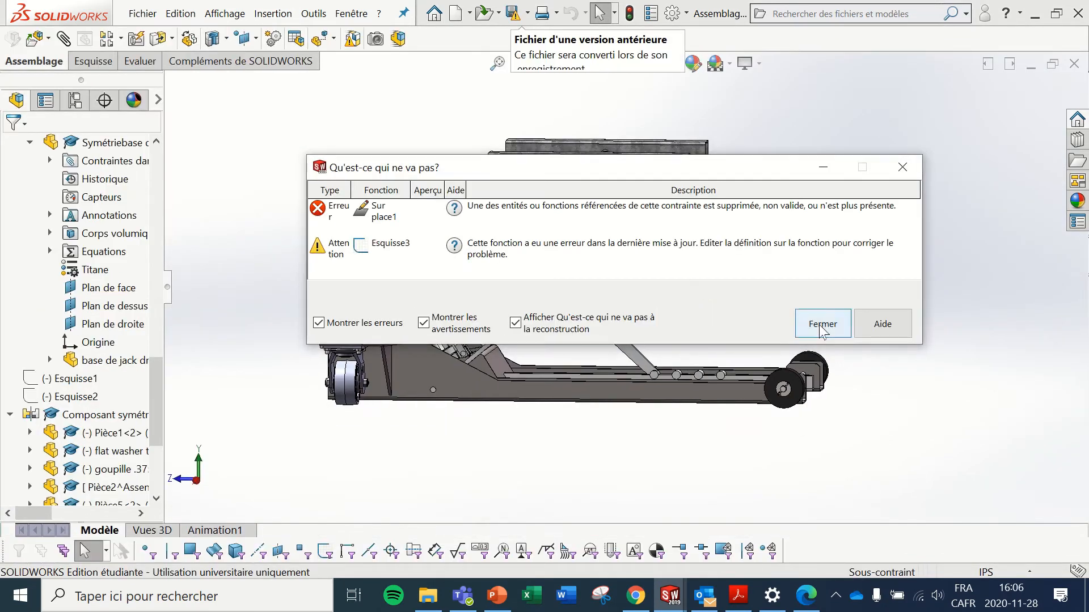
pyautogui.click(822, 328)
# Step: Examine the front wheel's axle end in the assembly, checking how the cotter pin passes through the shaft beside the washer
pyautogui.moveTo(823, 354); pyautogui.dragTo(736, 372, button='middle')
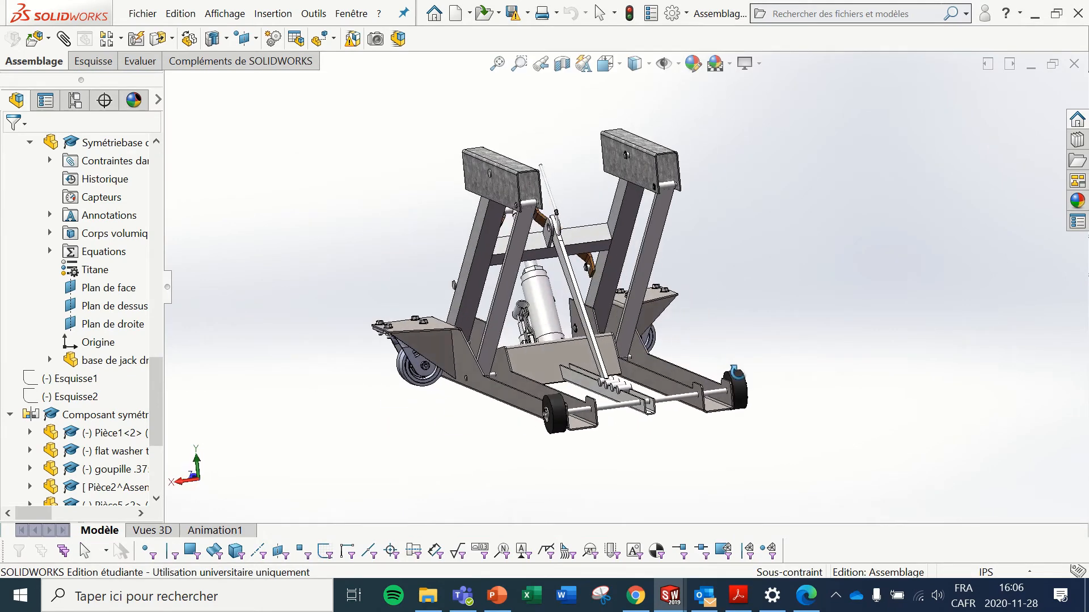
pyautogui.scroll(-5, 724, 364)
pyautogui.scroll(-4, 613, 335)
pyautogui.moveTo(624, 364); pyautogui.dragTo(551, 388, button='middle')
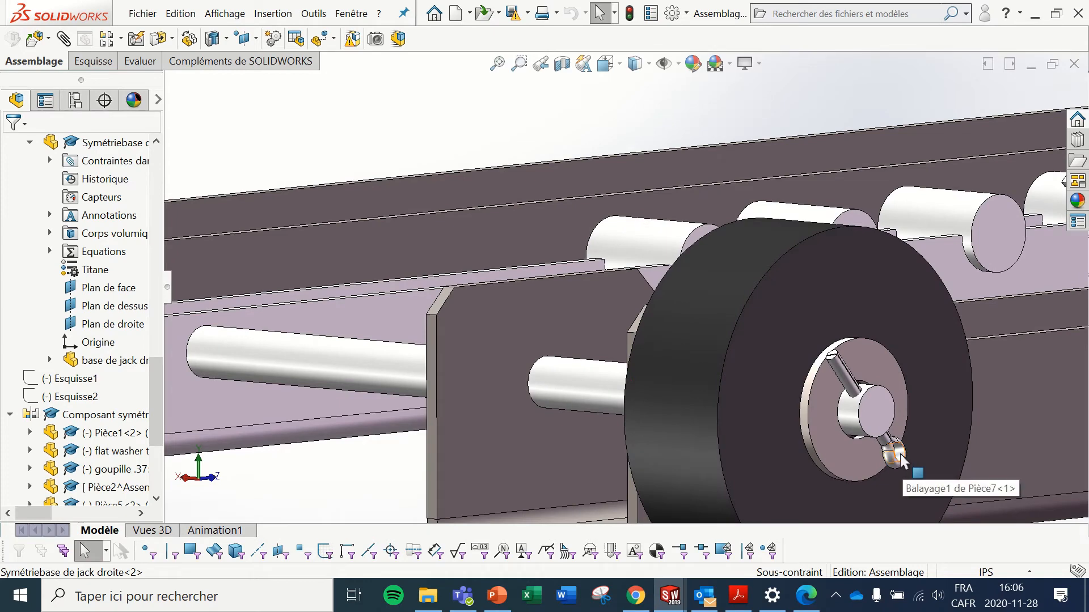
pyautogui.click(896, 458)
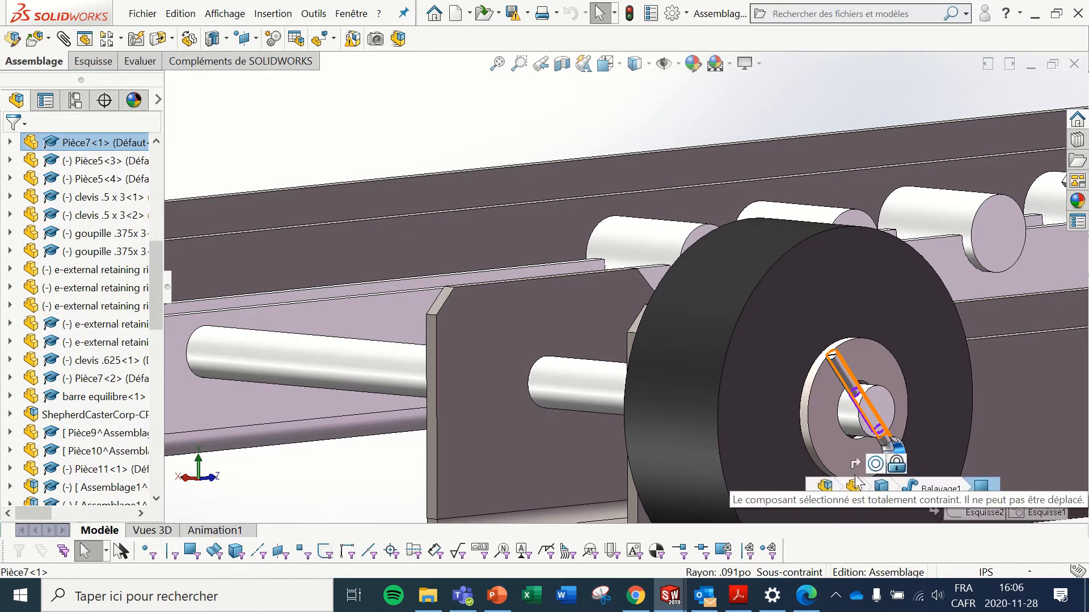
pyautogui.click(667, 121)
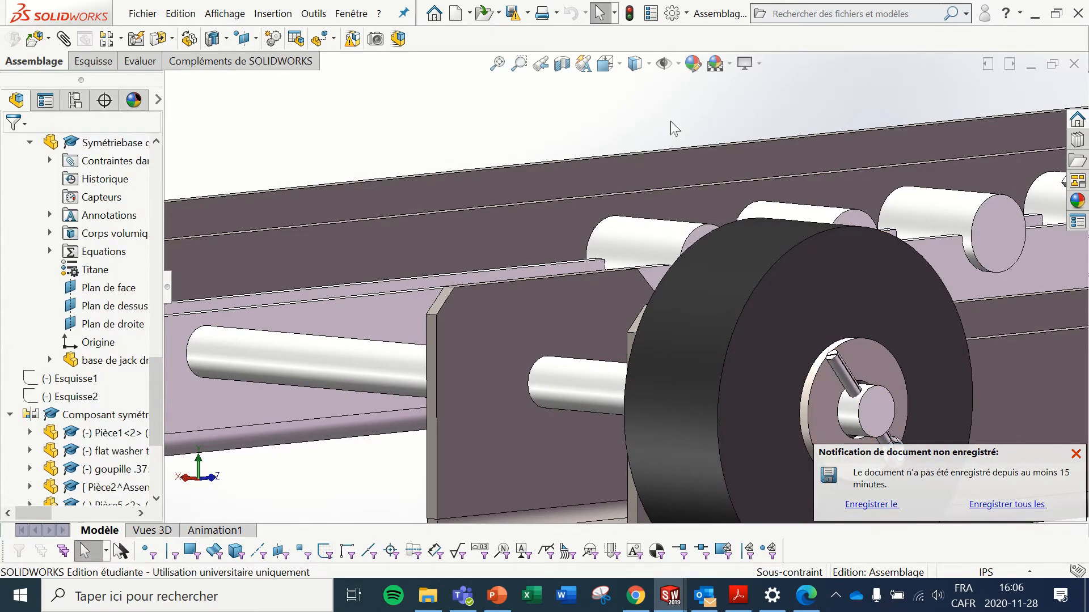
pyautogui.scroll(-5, 852, 359)
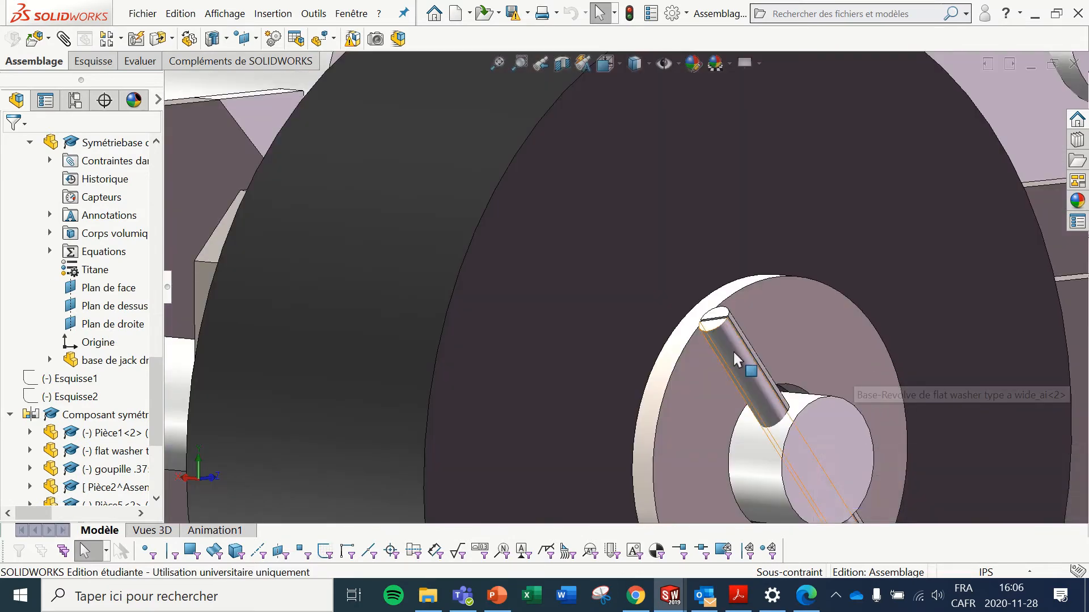
pyautogui.click(732, 343)
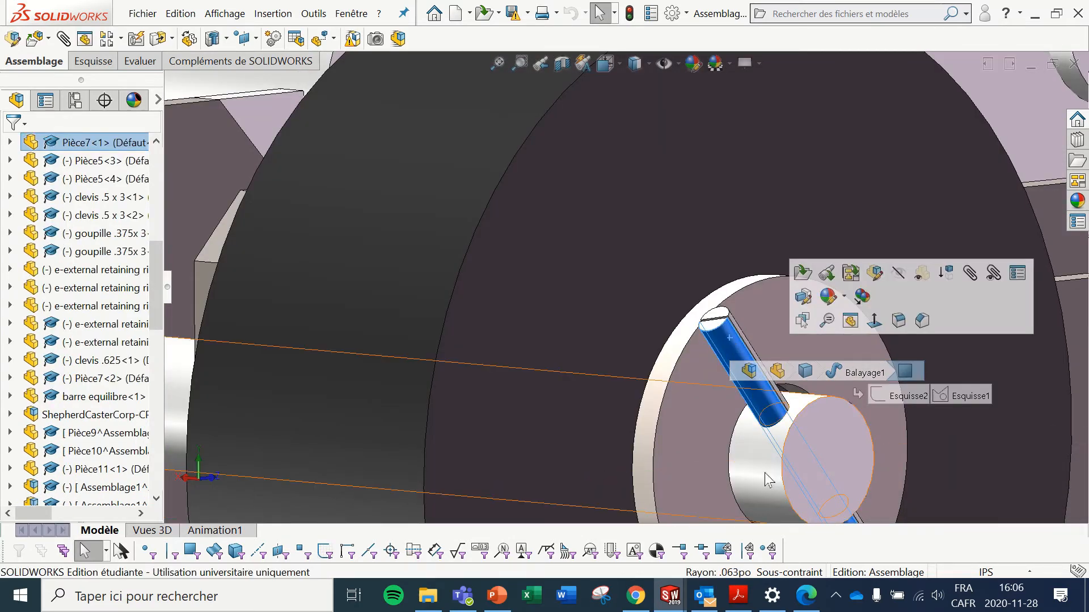
pyautogui.moveTo(764, 474); pyautogui.dragTo(783, 410)
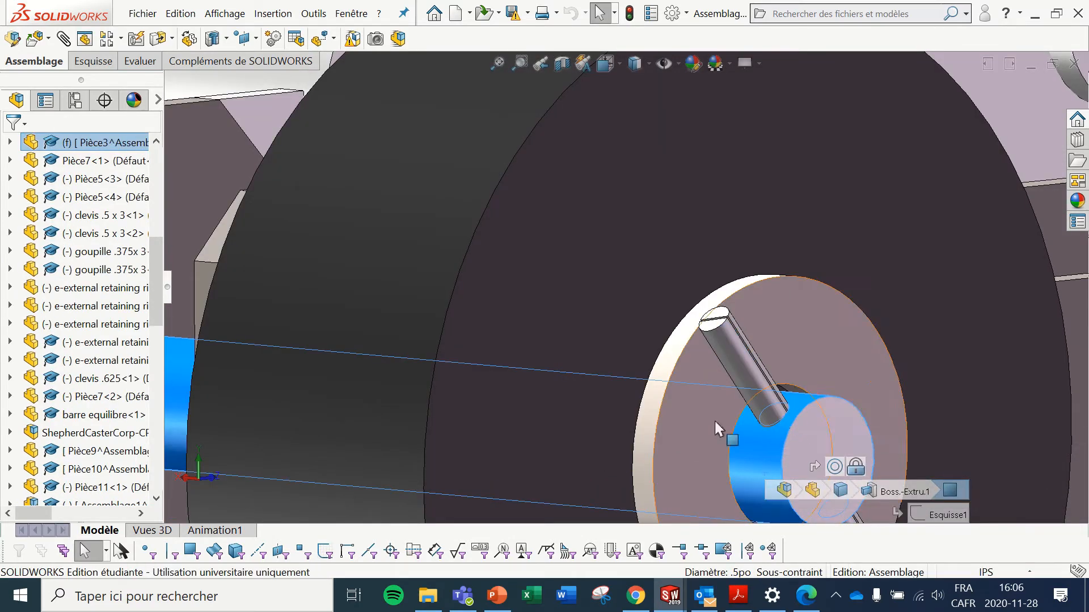
# Step: Return from the lift assembly model to the ASM-01 sheet of the Assemblage1 drawing
pyautogui.scroll(5, 738, 408)
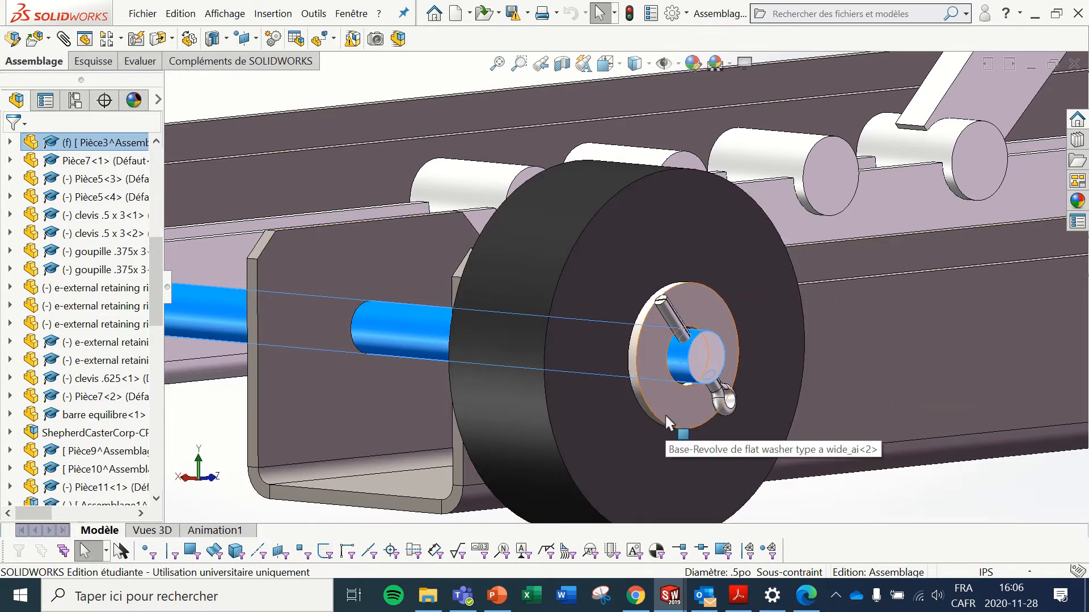
pyautogui.scroll(10, 605, 311)
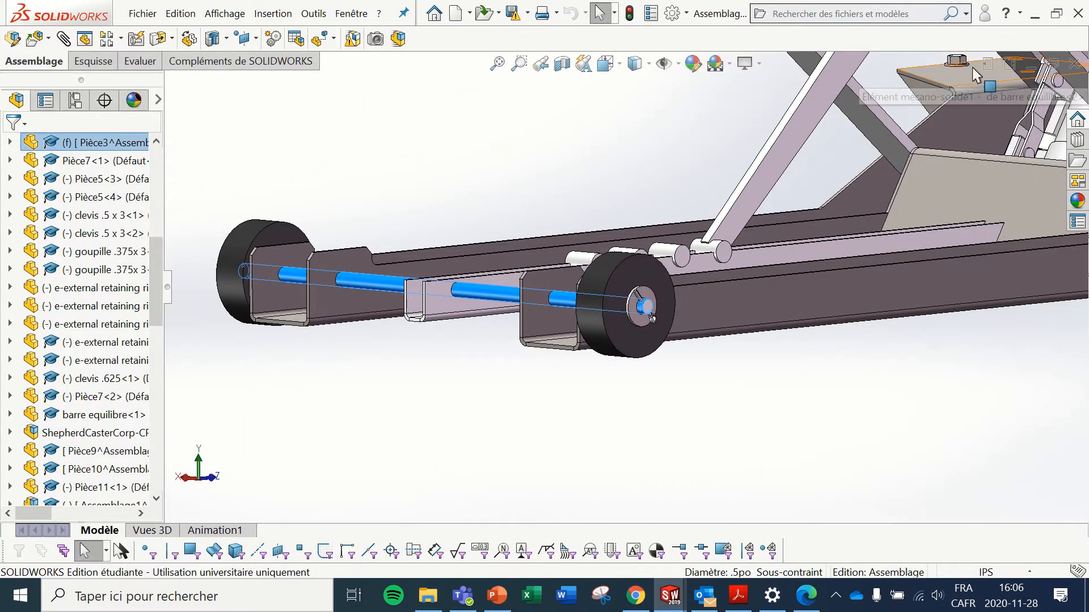
pyautogui.click(366, 16)
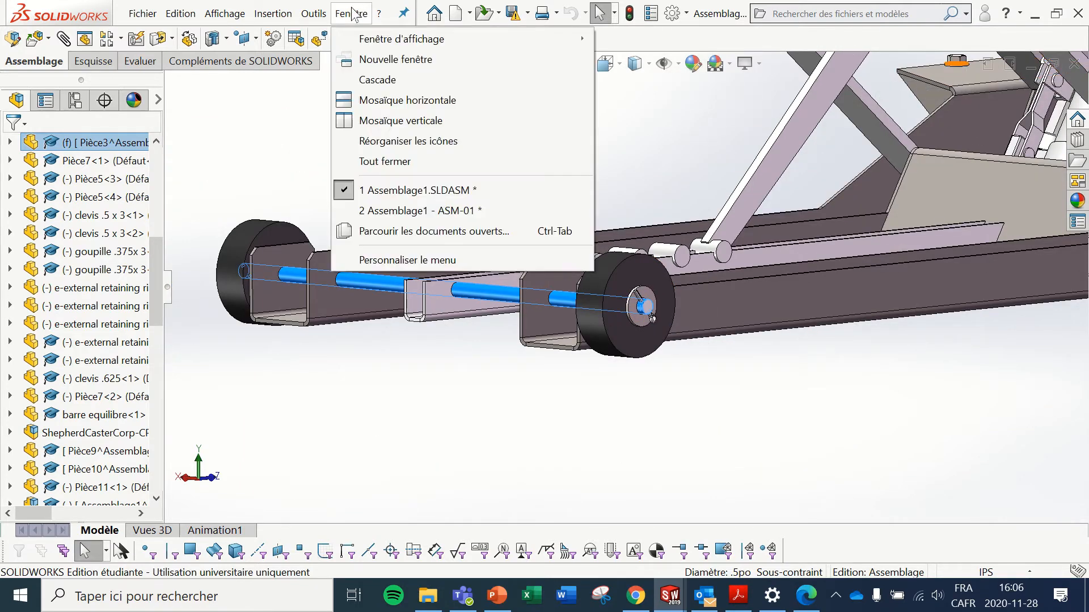
pyautogui.click(401, 210)
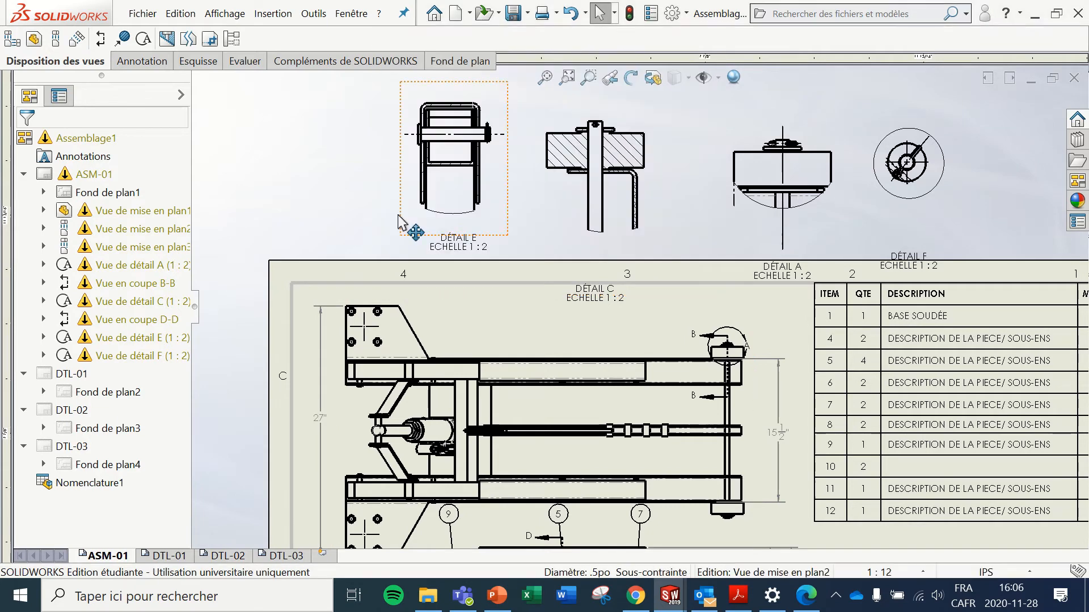
# Step: Move the captions of detail views C, A and F up off the sheet border, close beneath their views
pyautogui.scroll(3, 536, 376)
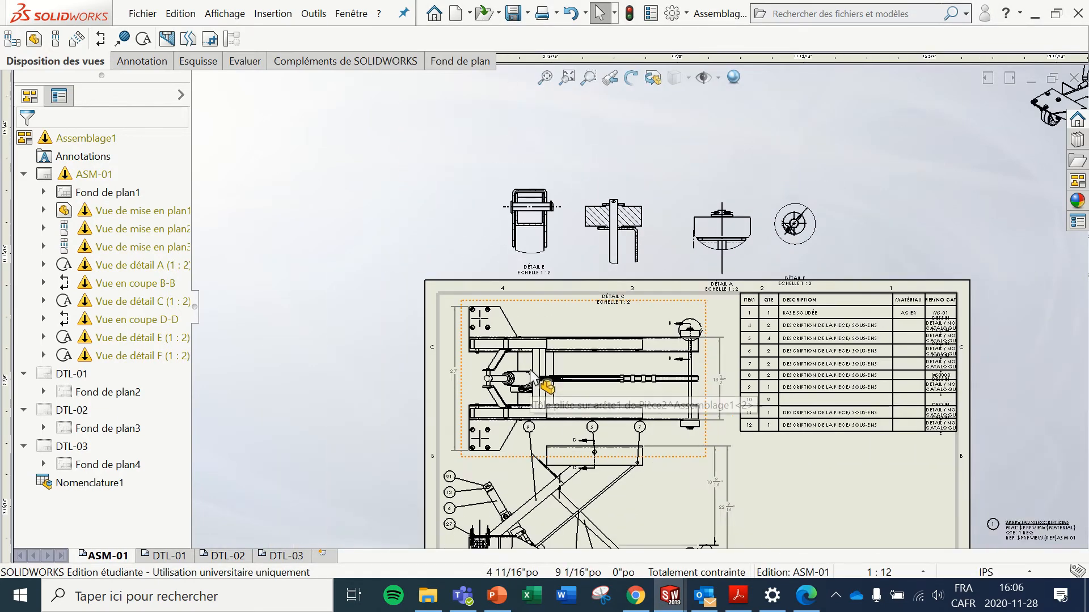
pyautogui.scroll(-1, 536, 377)
pyautogui.scroll(-3, 672, 251)
pyautogui.moveTo(589, 325); pyautogui.dragTo(592, 275)
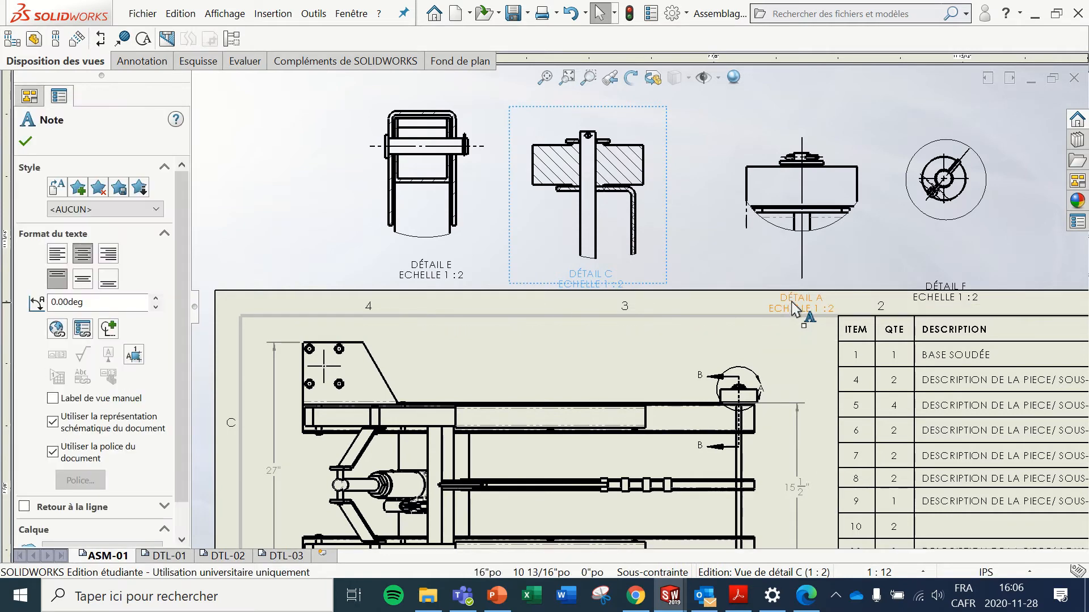
pyautogui.moveTo(800, 304); pyautogui.dragTo(770, 266)
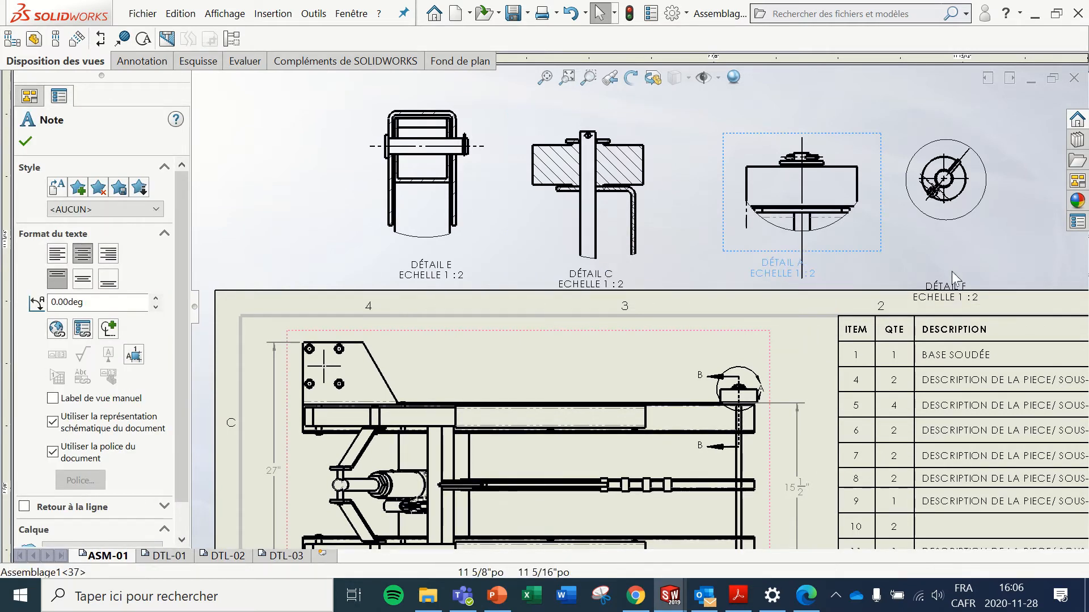
pyautogui.moveTo(952, 288); pyautogui.dragTo(960, 258)
pyautogui.click(1026, 256)
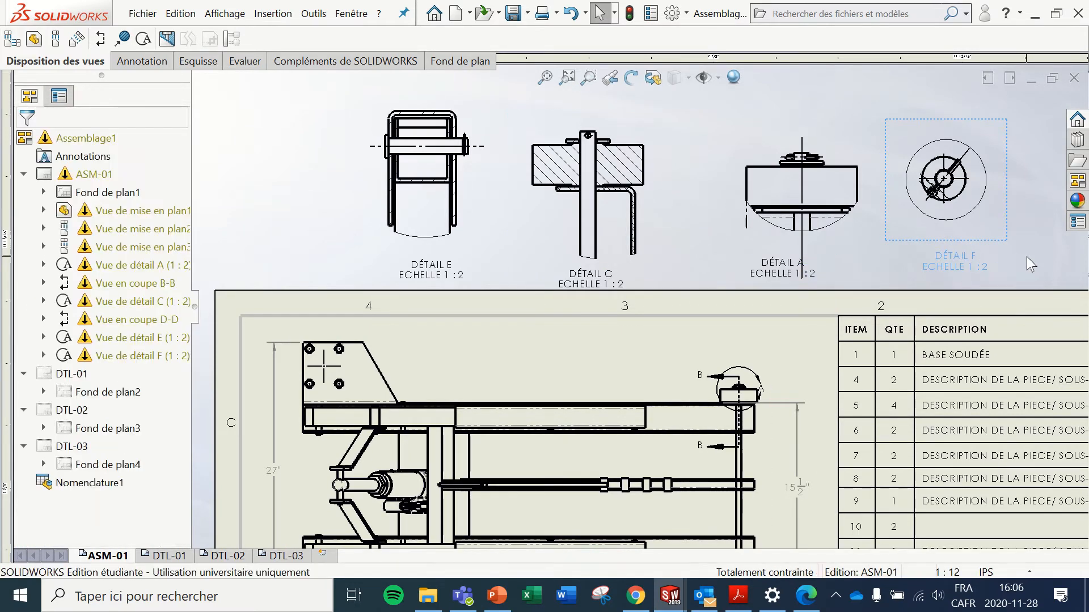
# Step: Examine detail circle A and section line B-B at the top view's wheel, comparing their letters with the detail view captions
pyautogui.scroll(-3, 400, 199)
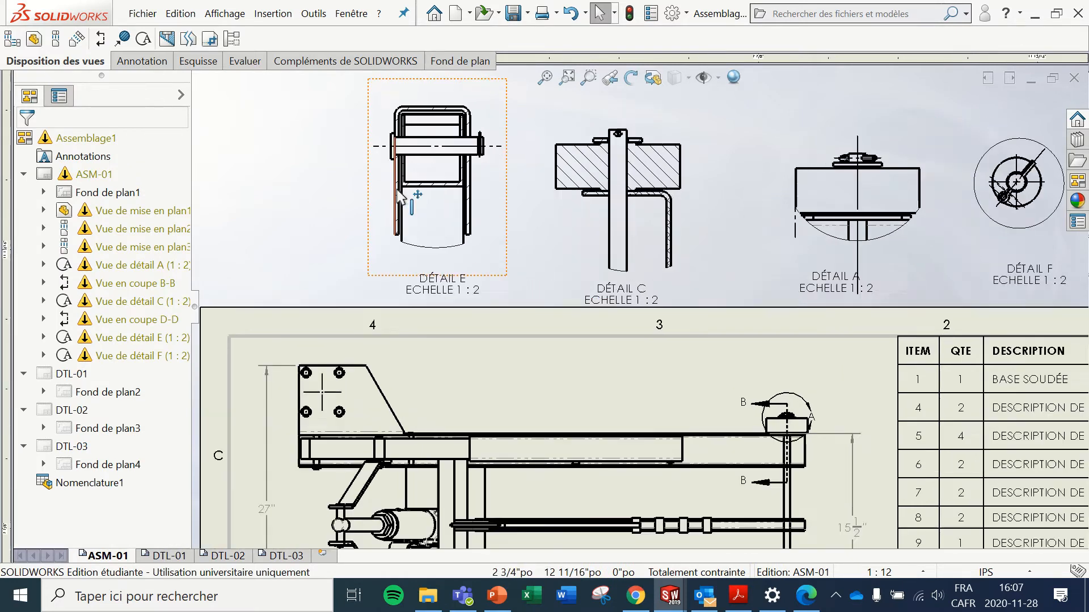
pyautogui.scroll(2, 436, 225)
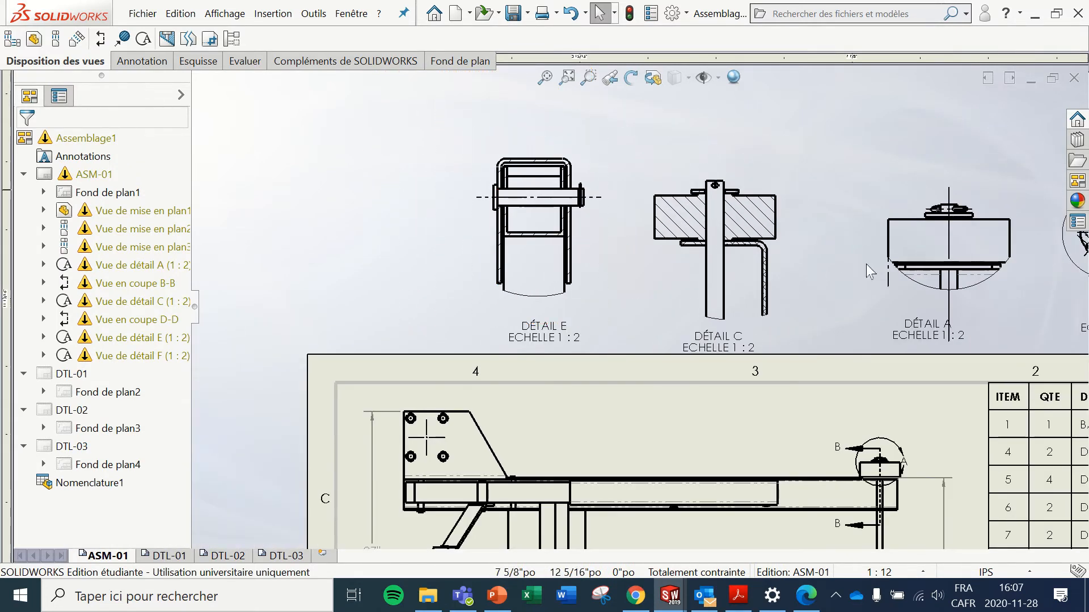
pyautogui.scroll(5, 760, 347)
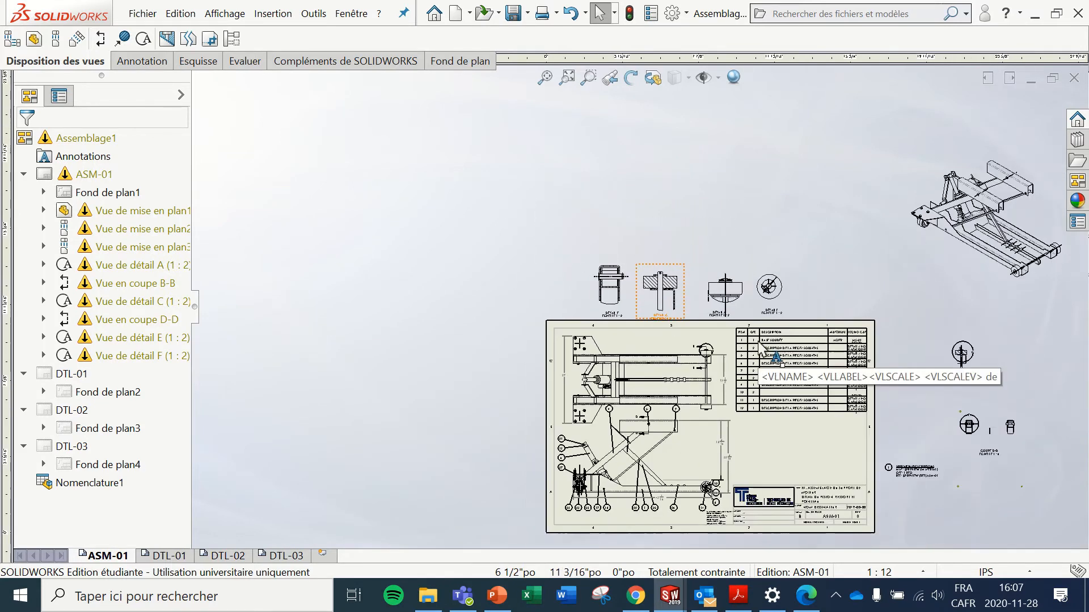
pyautogui.scroll(-5, 760, 347)
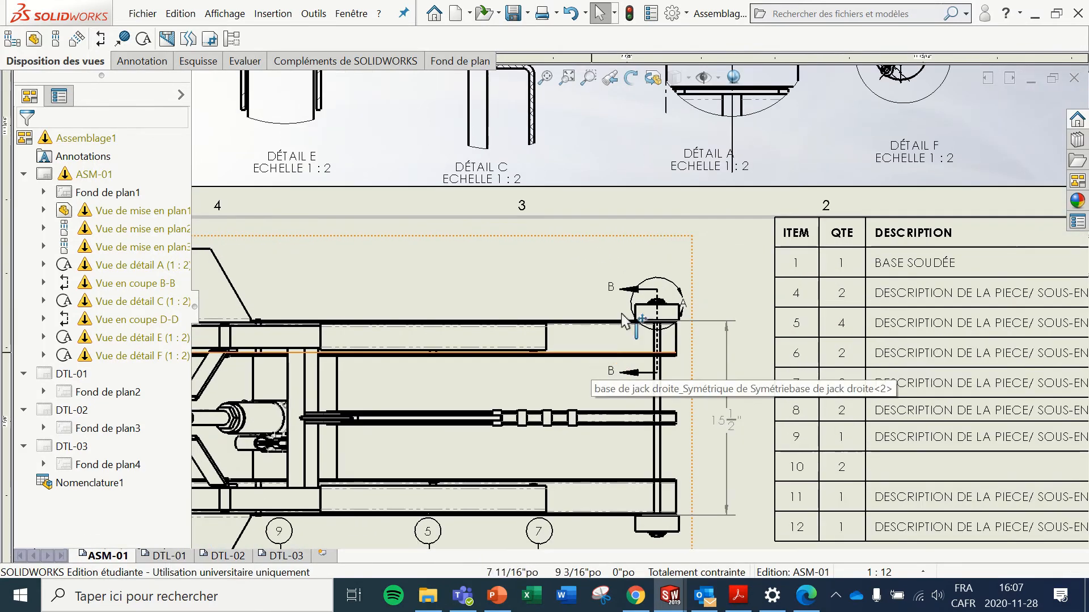
pyautogui.click(679, 302)
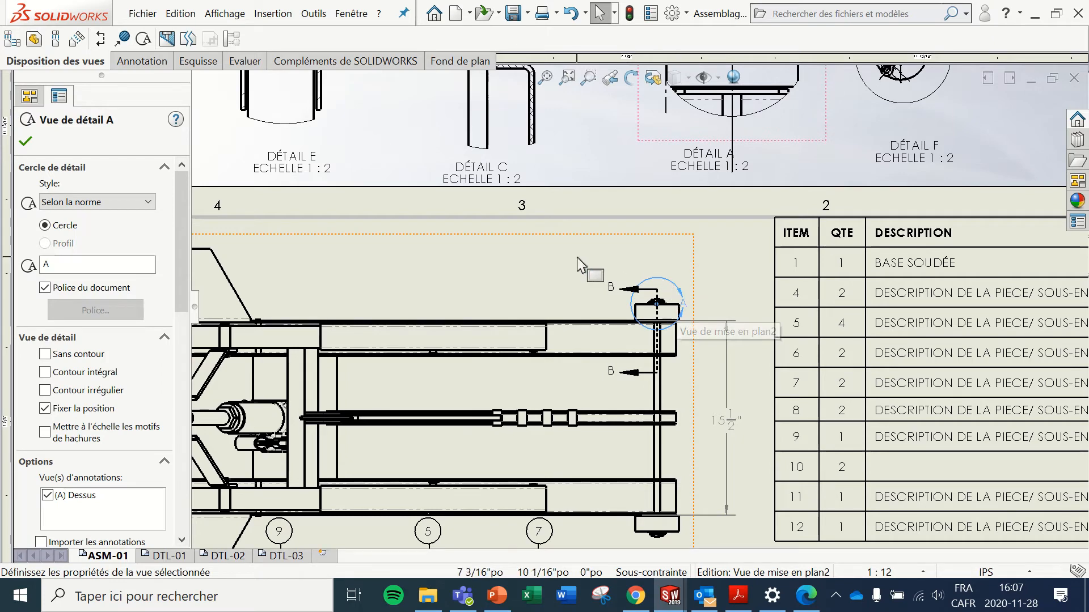
pyautogui.scroll(-2, 556, 308)
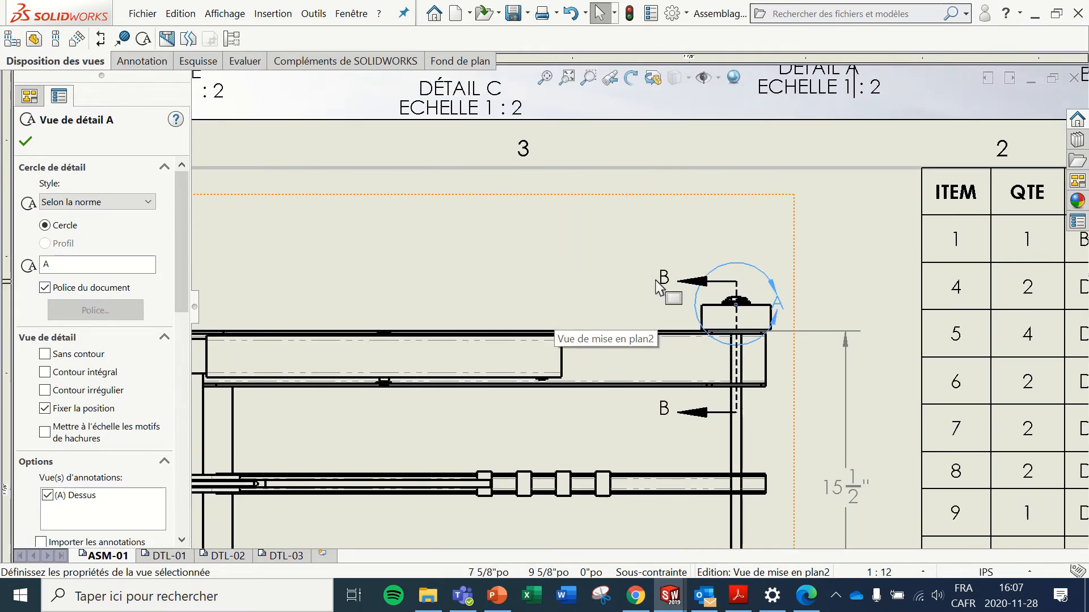
pyautogui.scroll(2, 627, 339)
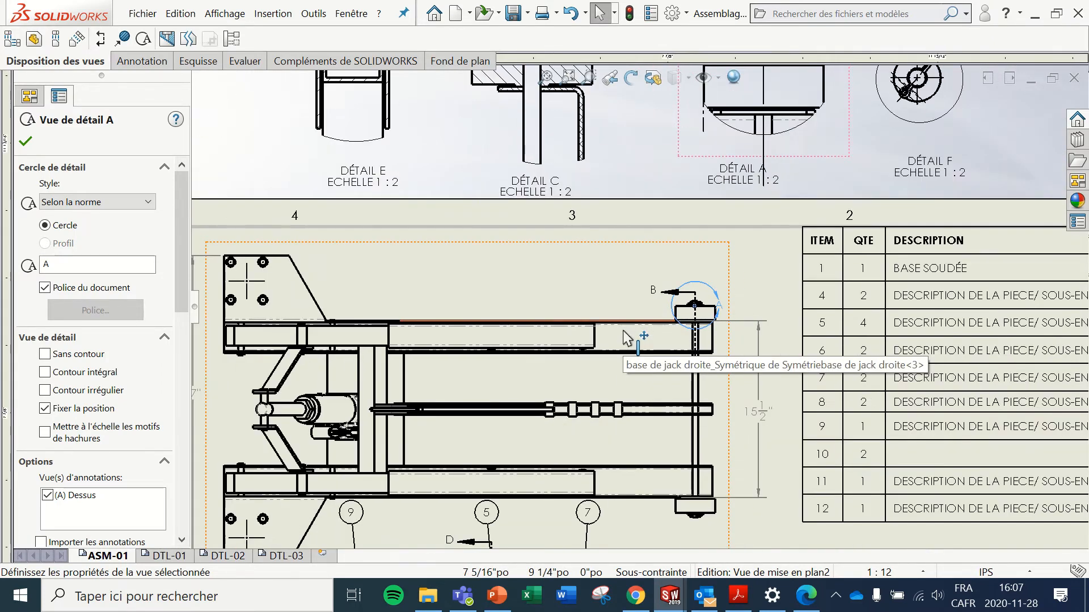
pyautogui.scroll(-2, 627, 339)
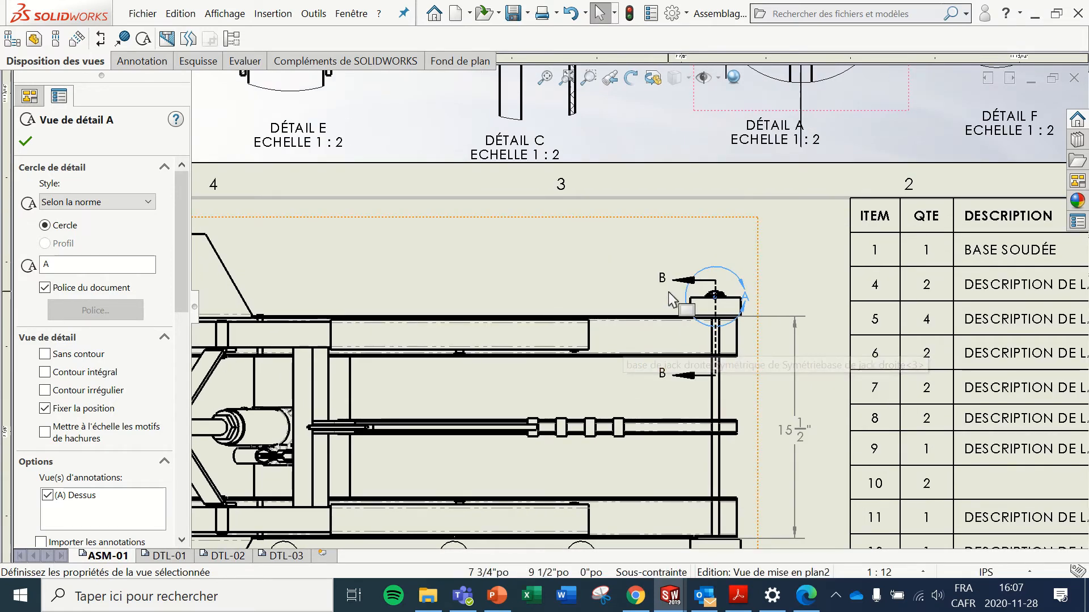
pyautogui.scroll(2, 669, 299)
pyautogui.scroll(-2, 587, 355)
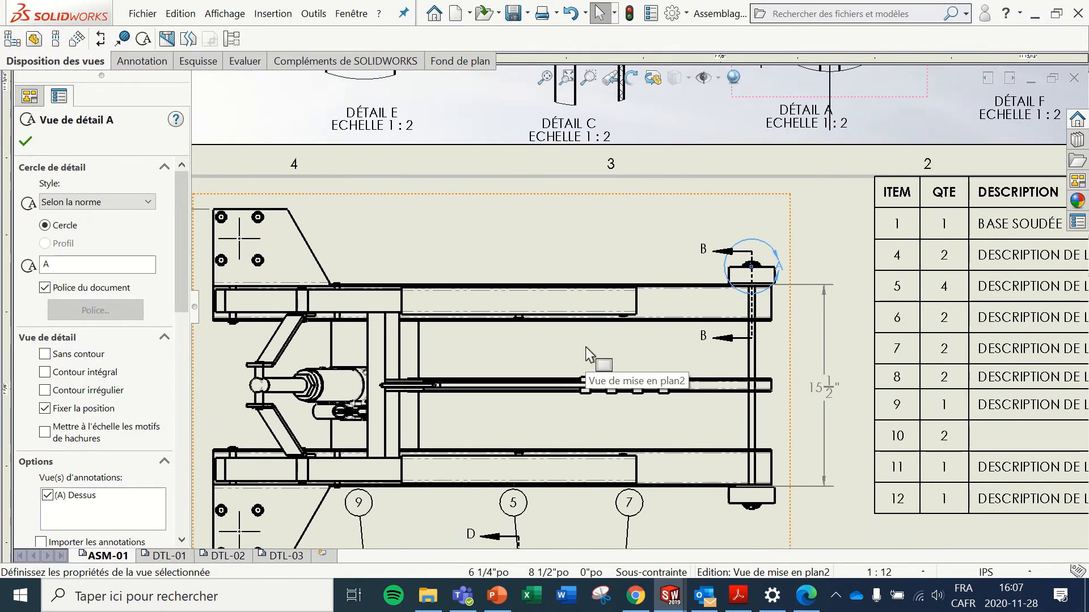
pyautogui.scroll(2, 587, 355)
pyautogui.scroll(-3, 681, 286)
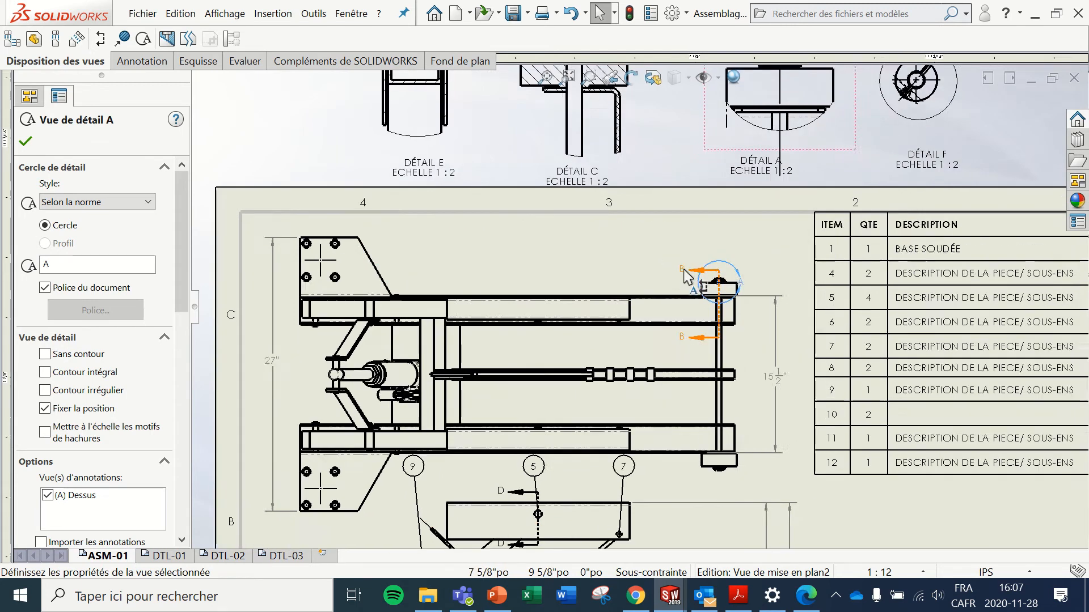
# Step: Relabel section line B-B on the top view as A, accepting reuse of the existing label
pyautogui.click(661, 286)
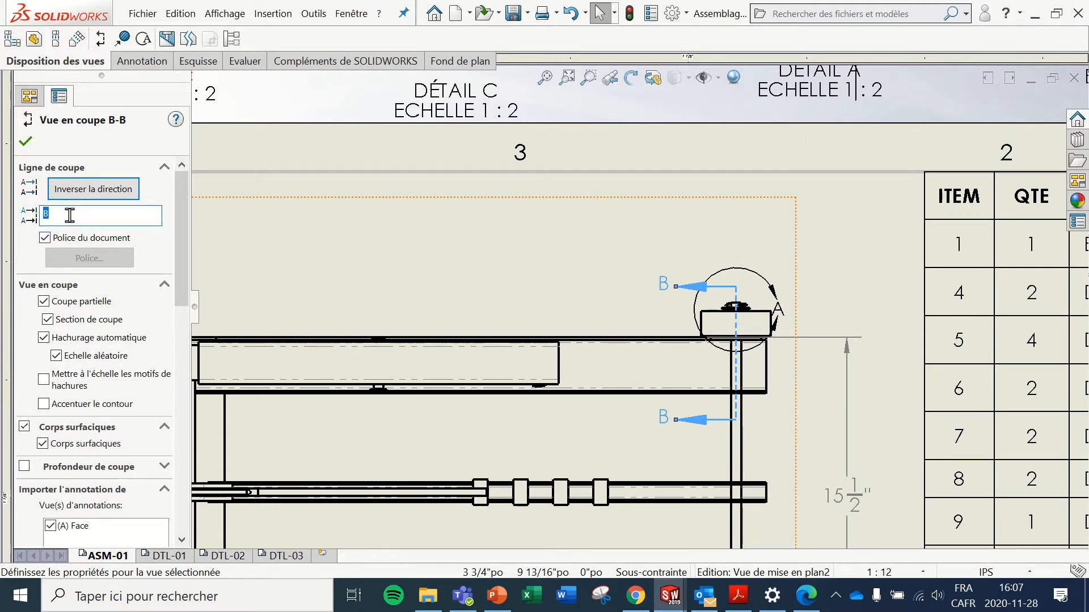
pyautogui.write('a')
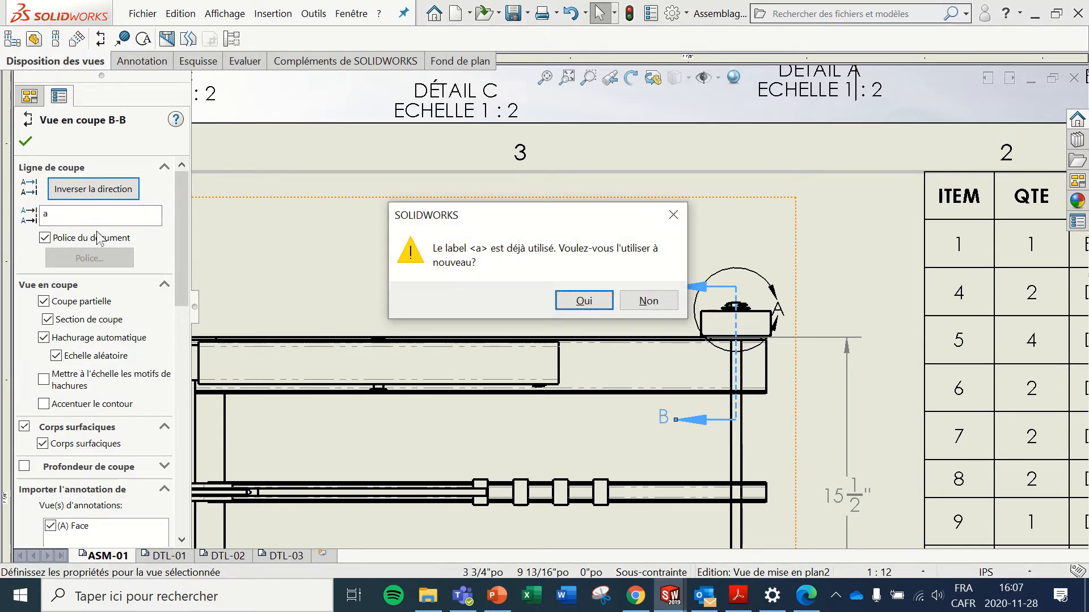
pyautogui.click(584, 301)
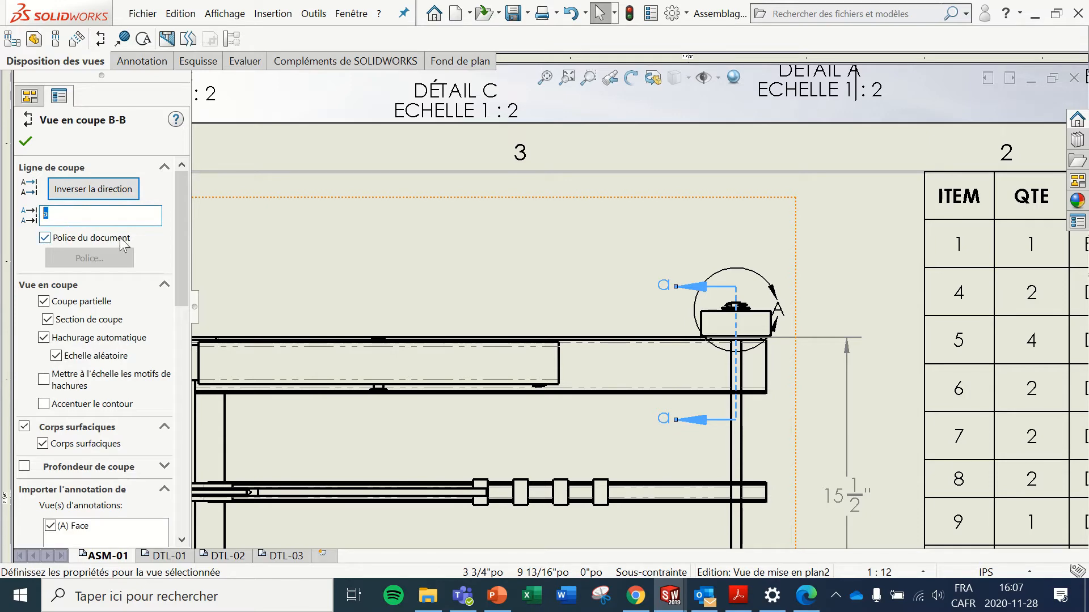
pyautogui.write('A')
pyautogui.click(584, 301)
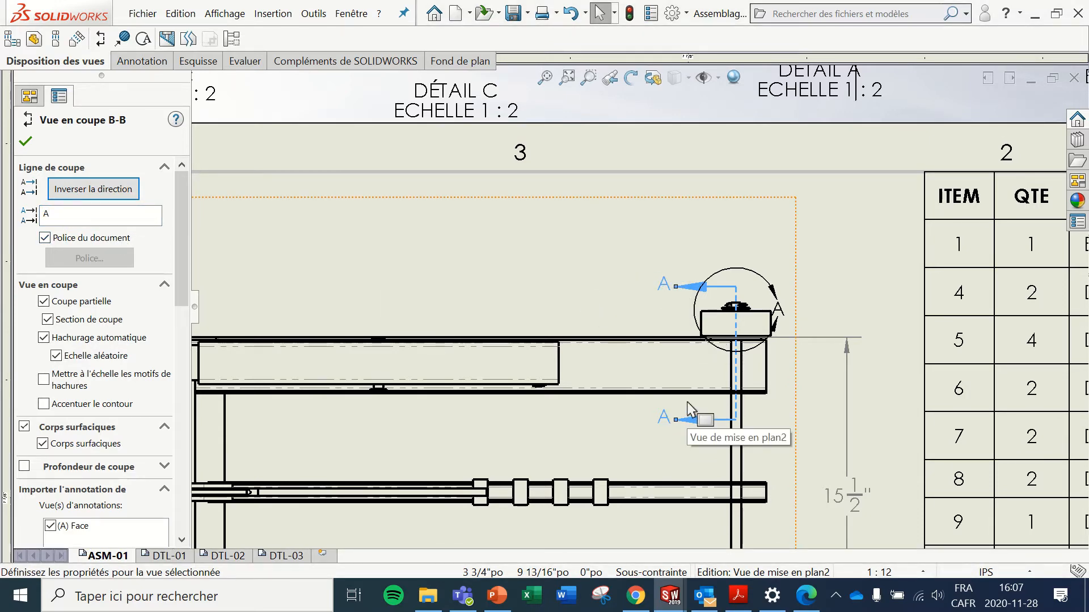
# Step: Try to change the letter in detail view C's caption to A
pyautogui.scroll(2, 690, 408)
pyautogui.scroll(2, 590, 187)
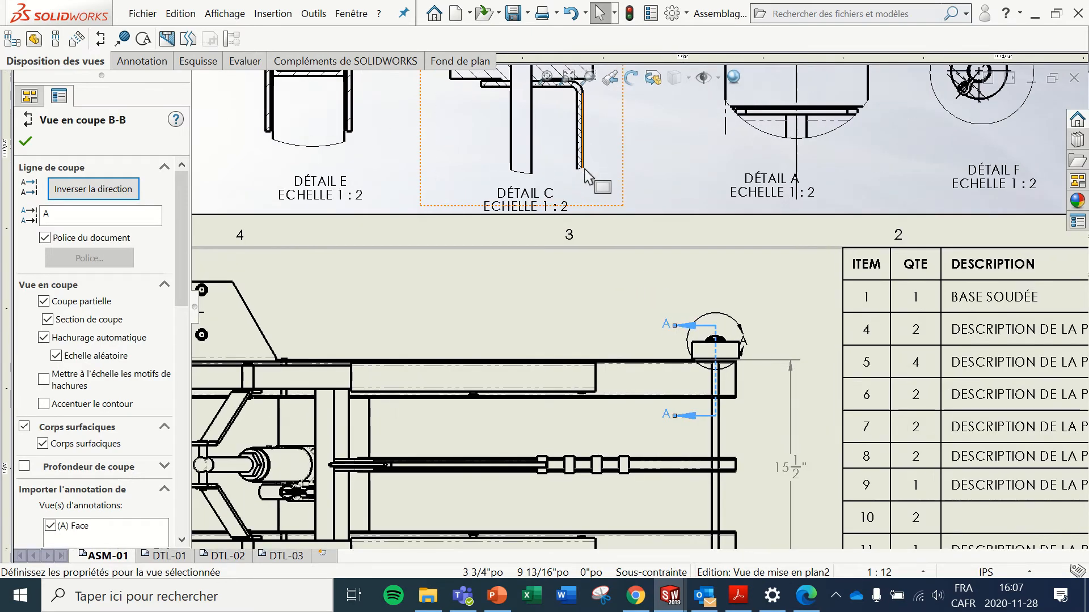
pyautogui.scroll(-3, 590, 187)
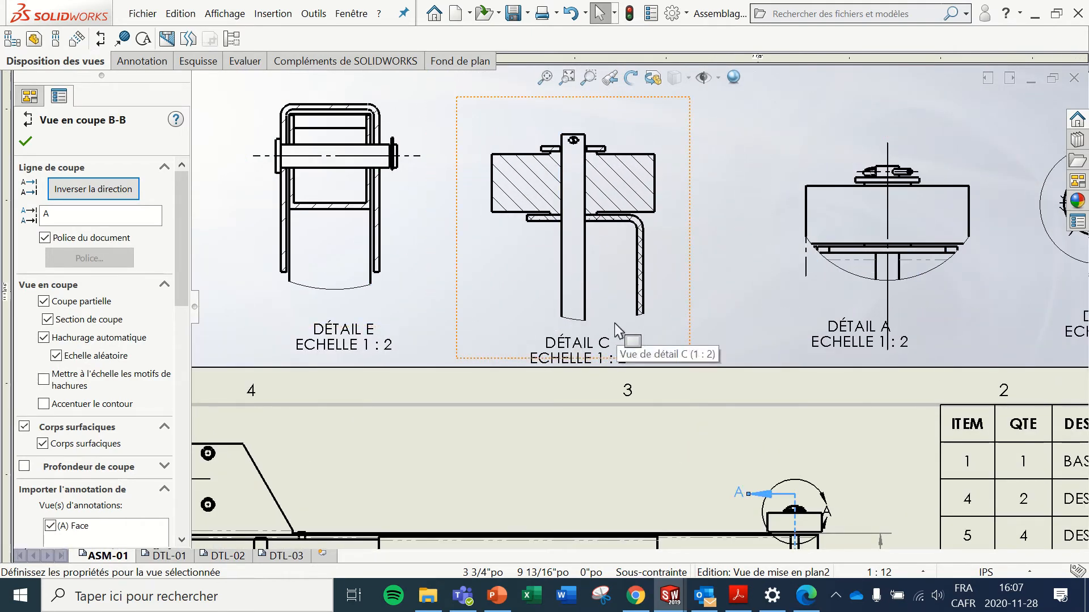
pyautogui.doubleClick(607, 351)
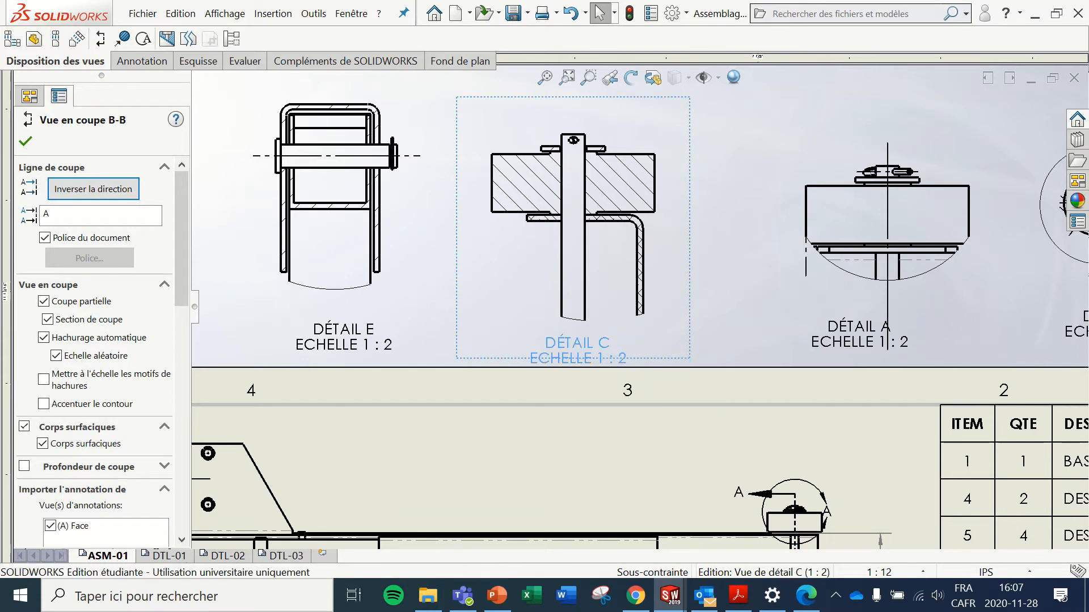
pyautogui.doubleClick(604, 344)
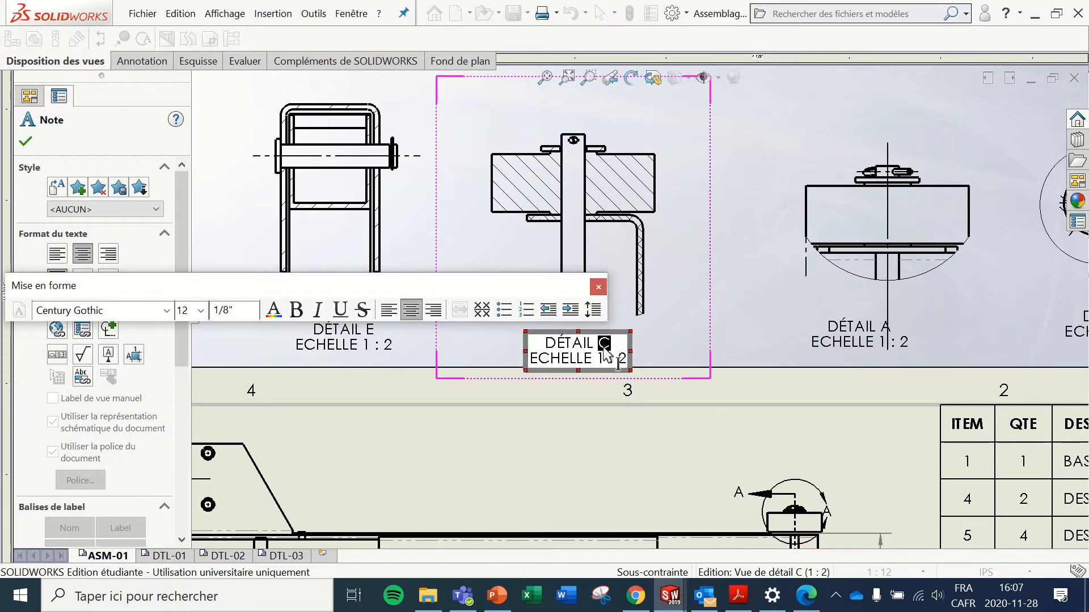
pyautogui.write('A')
pyautogui.click(745, 339)
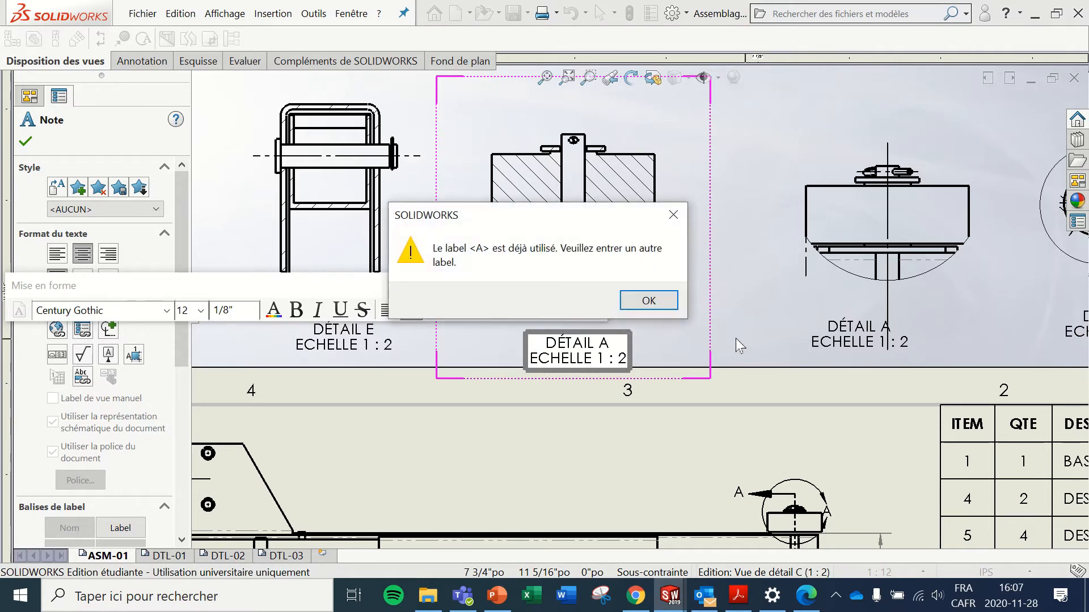
pyautogui.click(649, 304)
# Step: Nudge detail view C's caption slightly upward, clear of the sheet border
pyautogui.scroll(4, 733, 380)
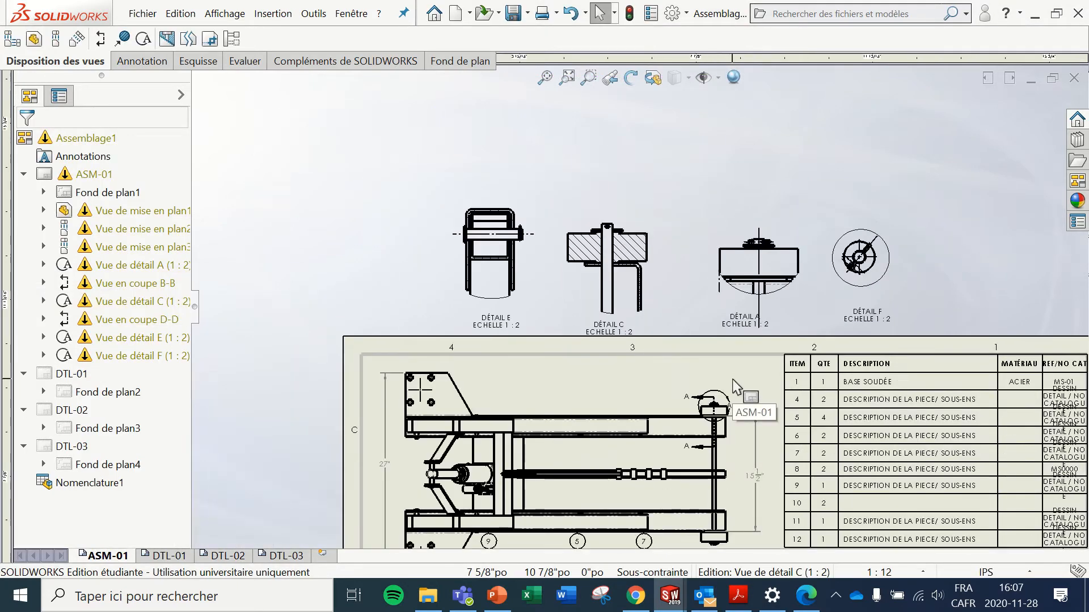
pyautogui.scroll(-3, 735, 387)
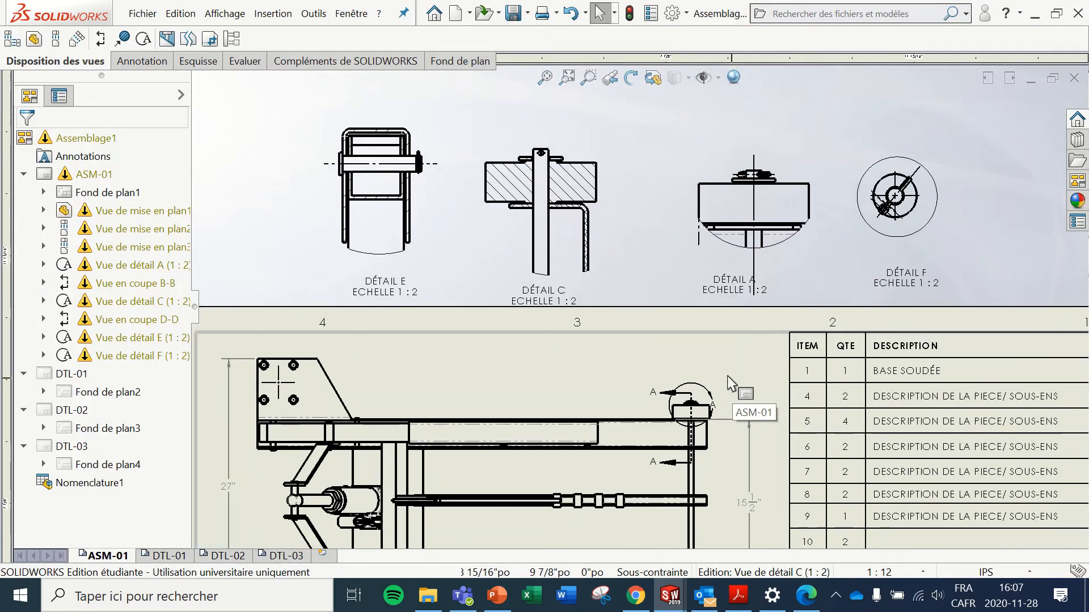
pyautogui.click(543, 296)
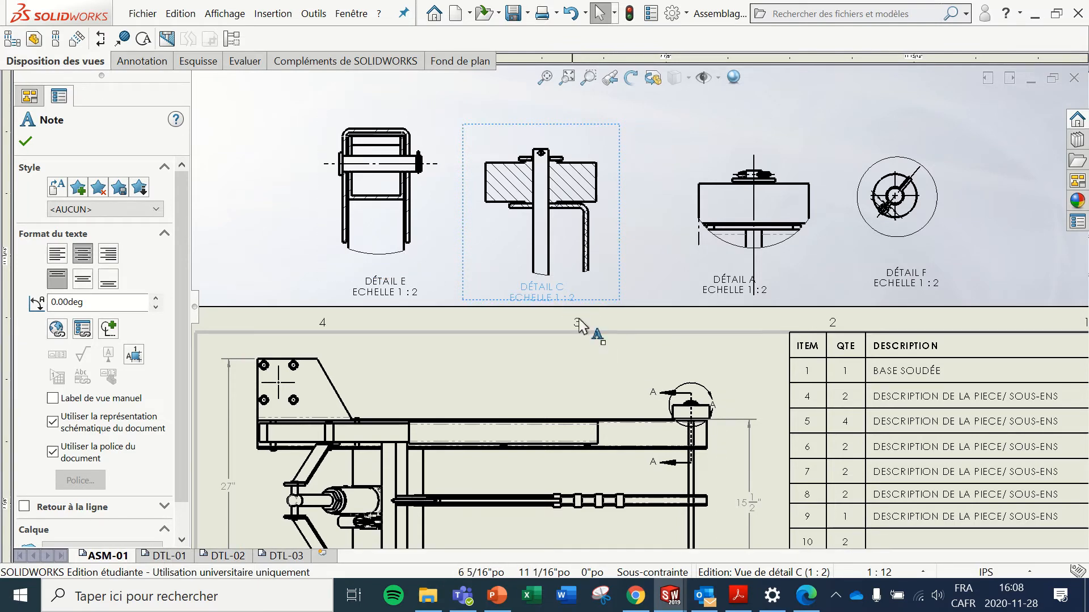
# Step: Relabel section line D-D on the lift's side view as B and close its properties
pyautogui.scroll(3, 578, 323)
pyautogui.scroll(-3, 590, 448)
pyautogui.scroll(-3, 590, 448)
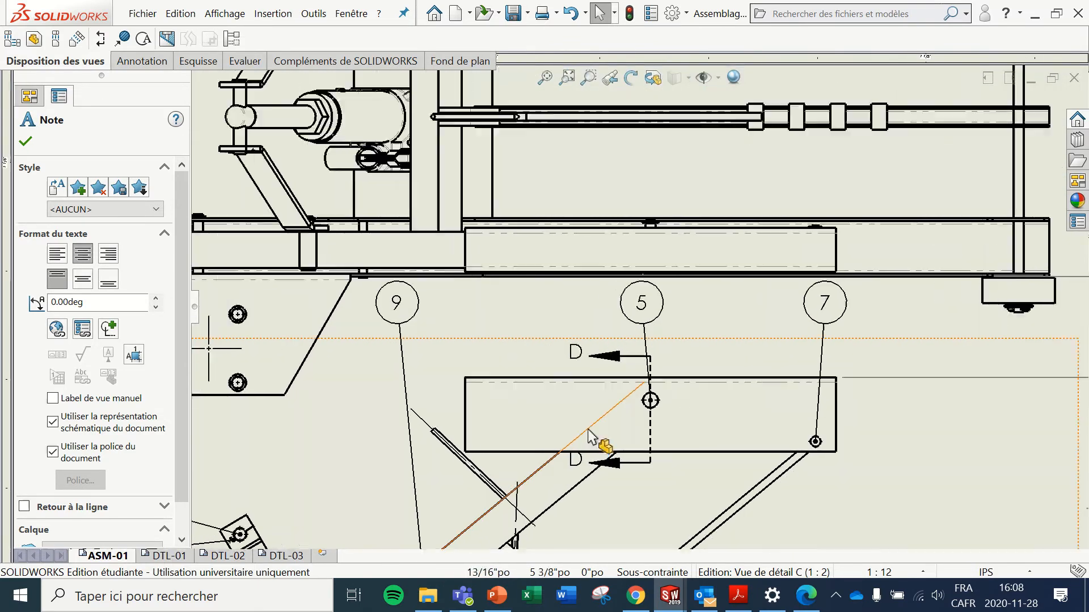
pyautogui.click(577, 358)
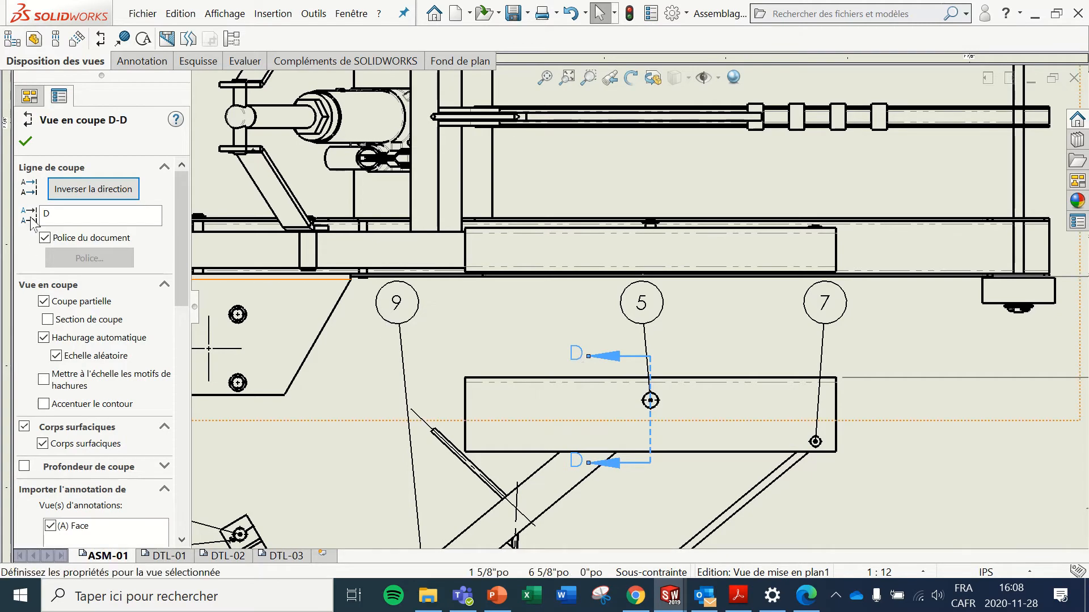
pyautogui.write('B')
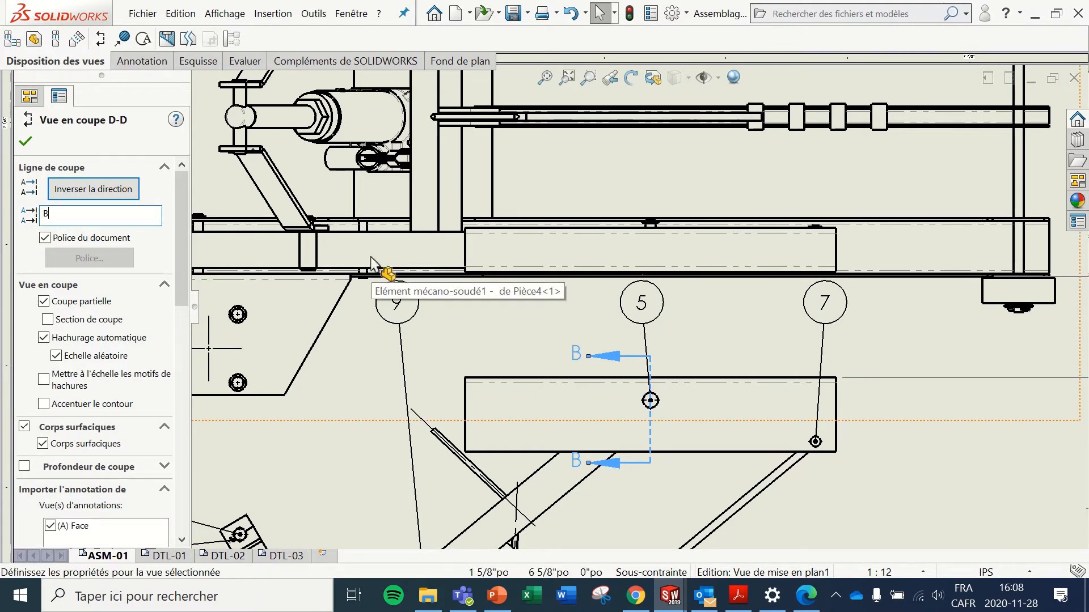
pyautogui.scroll(5, 379, 258)
pyautogui.scroll(-2, 386, 219)
pyautogui.scroll(3, 434, 203)
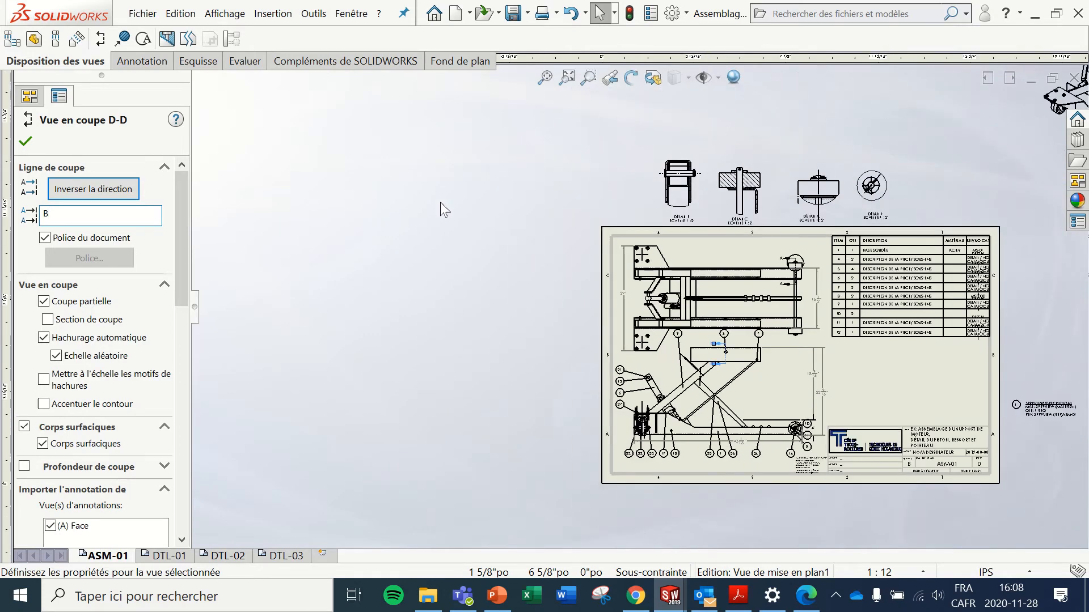
pyautogui.scroll(-1, 471, 196)
pyautogui.click(485, 193)
pyautogui.scroll(-4, 747, 191)
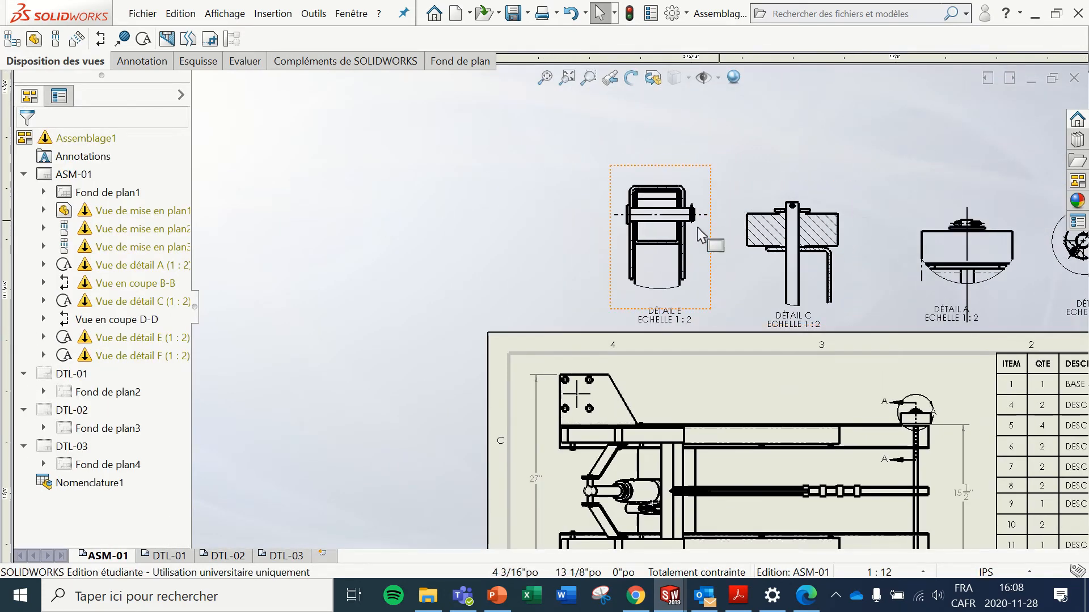
# Step: Try to change the letter in detail view E's caption to B
pyautogui.doubleClick(629, 408)
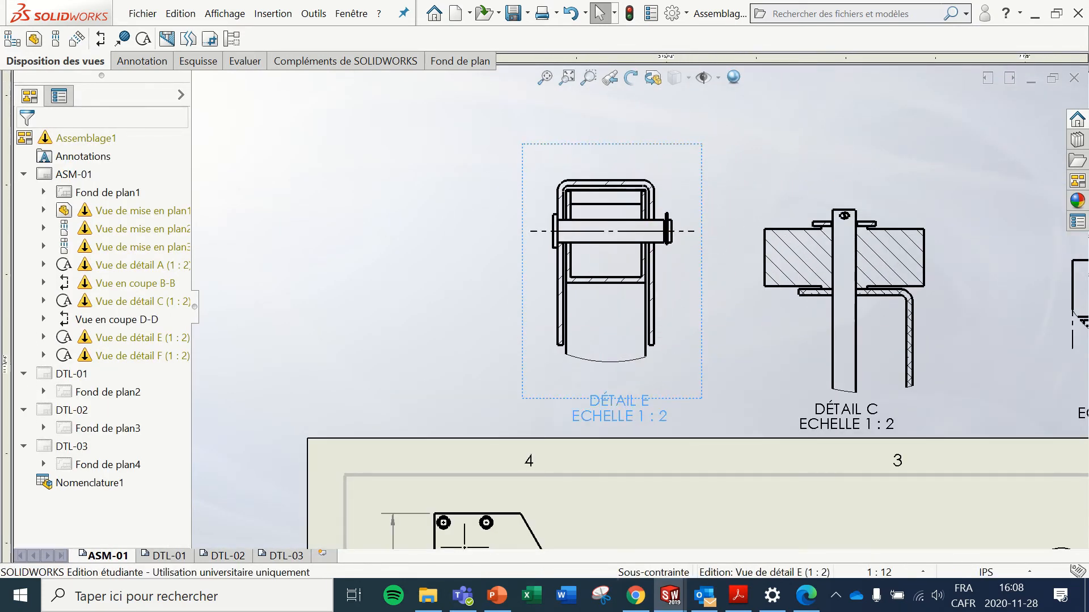
pyautogui.click(649, 408)
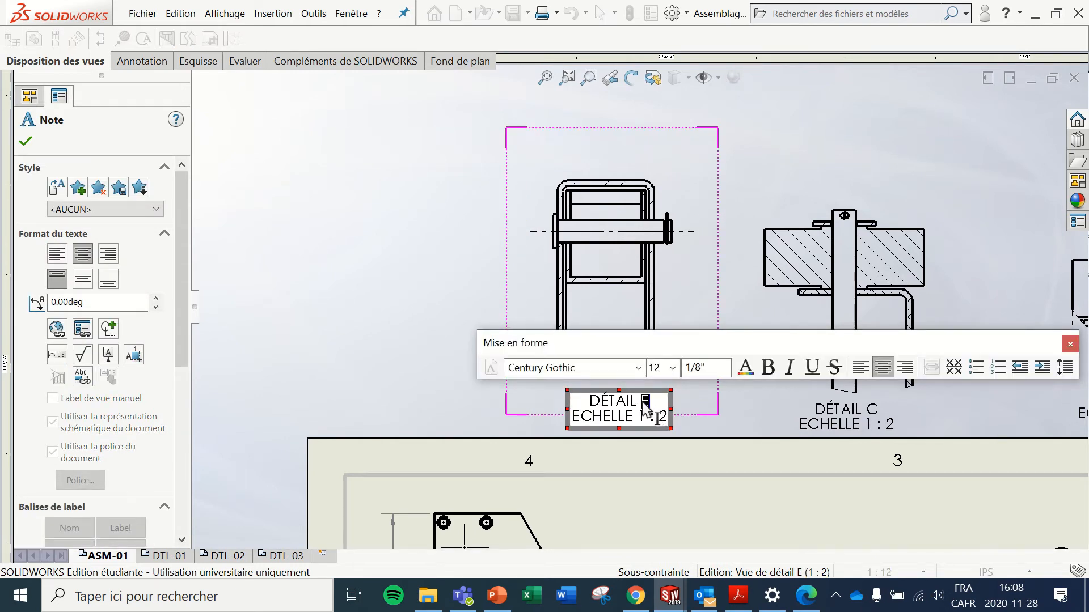
pyautogui.write('B')
pyautogui.click(386, 360)
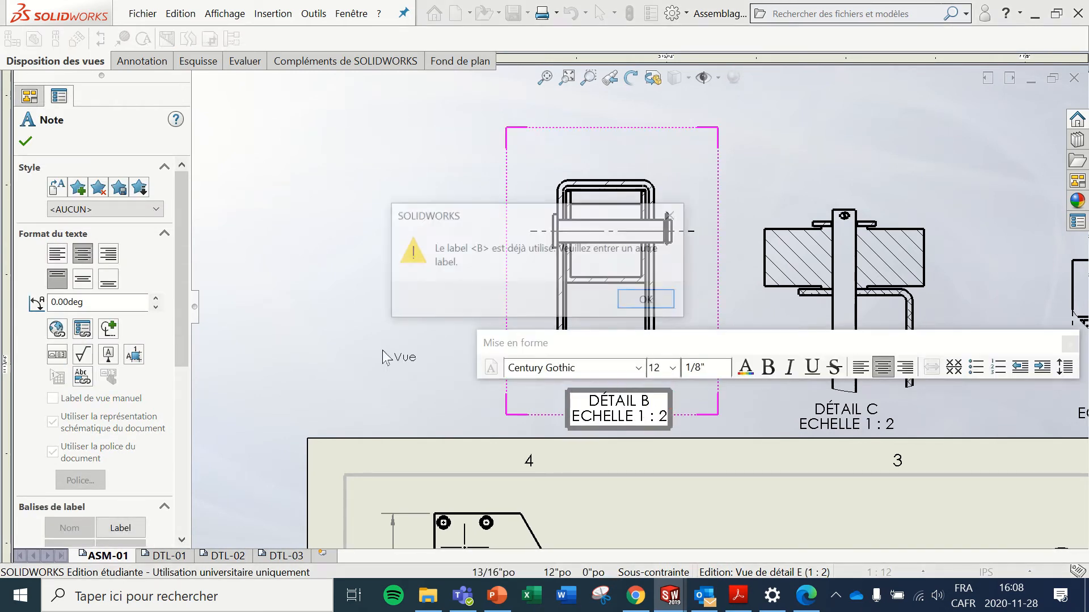
pyautogui.click(649, 301)
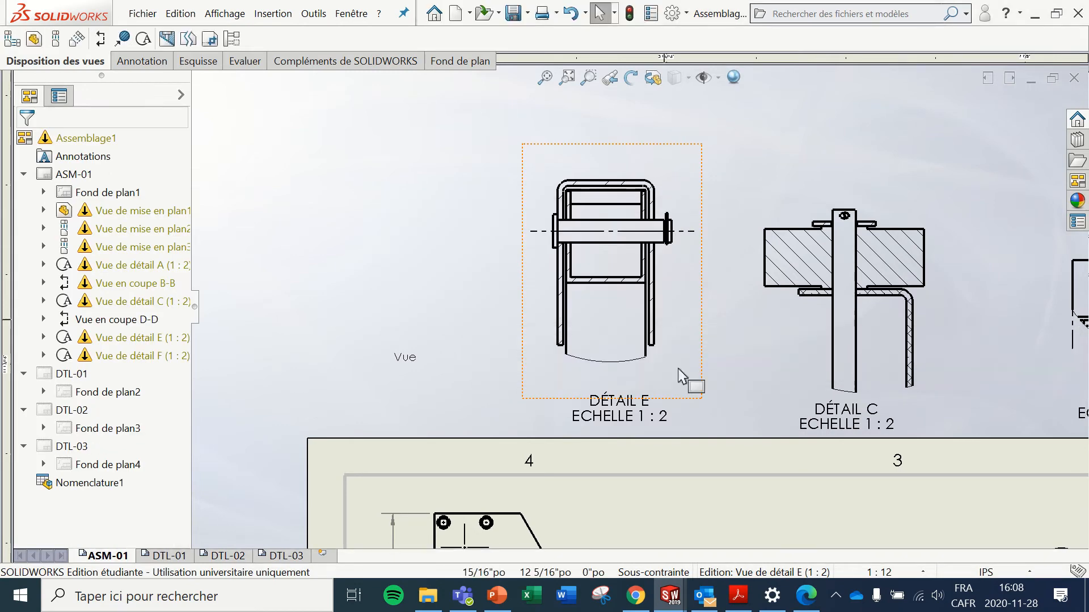
# Step: Look over the sheet's views, parts list and title block, and the views parked outside the border
pyautogui.scroll(-3, 709, 442)
pyautogui.scroll(3, 736, 455)
pyautogui.scroll(-3, 737, 455)
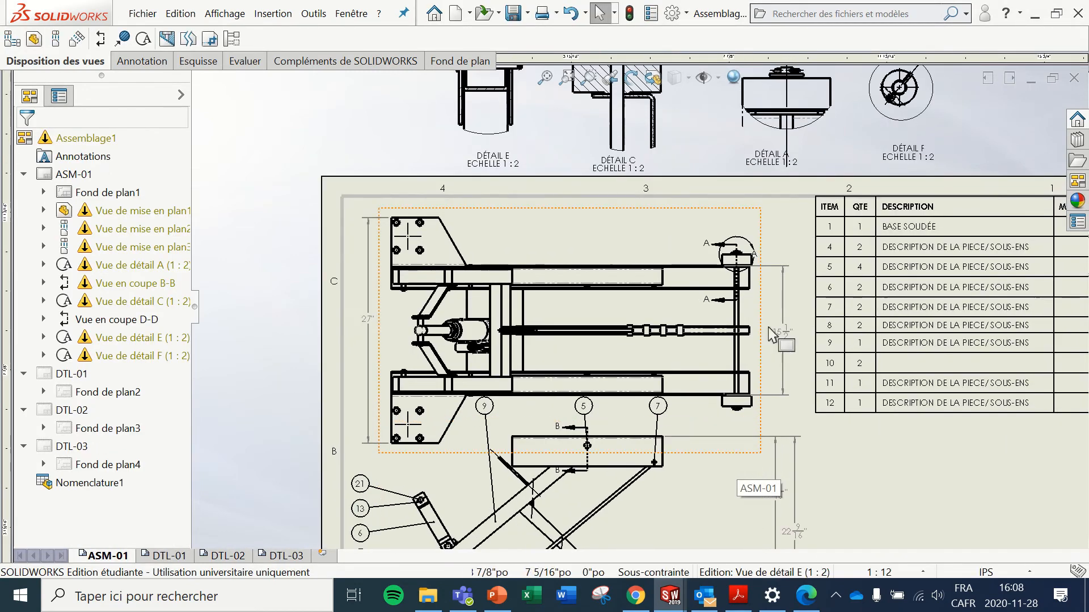
pyautogui.scroll(3, 570, 341)
pyautogui.scroll(-3, 590, 445)
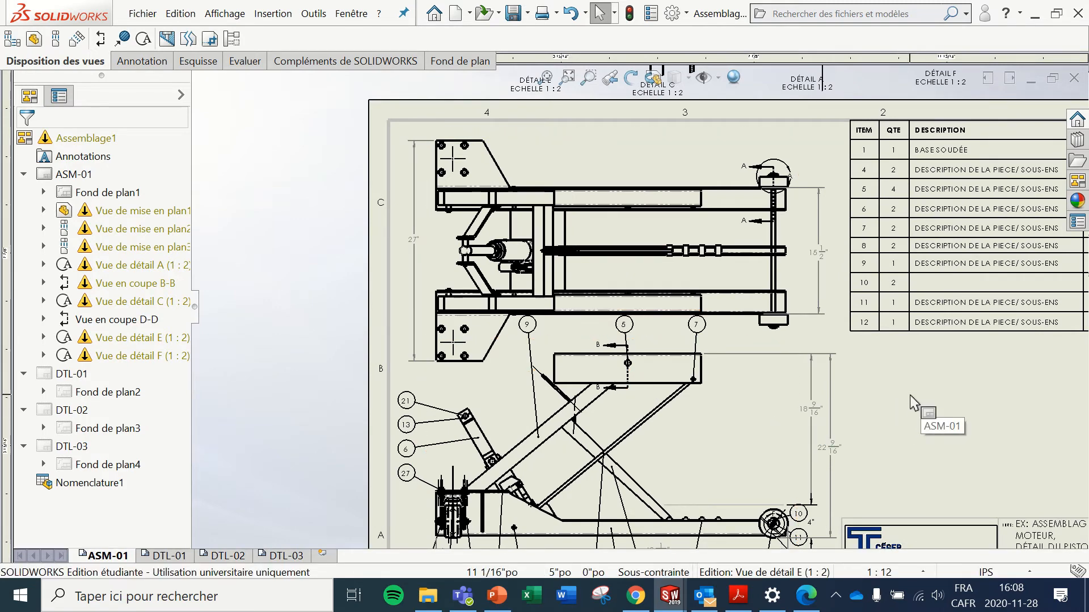
pyautogui.scroll(3, 910, 403)
pyautogui.scroll(-1, 911, 403)
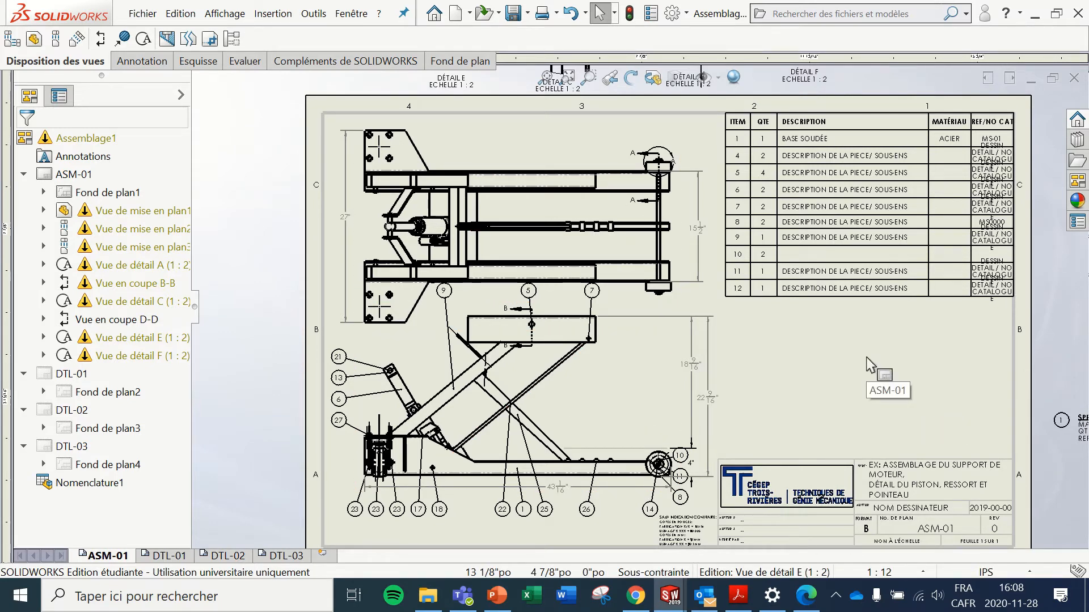
pyautogui.scroll(-2, 748, 420)
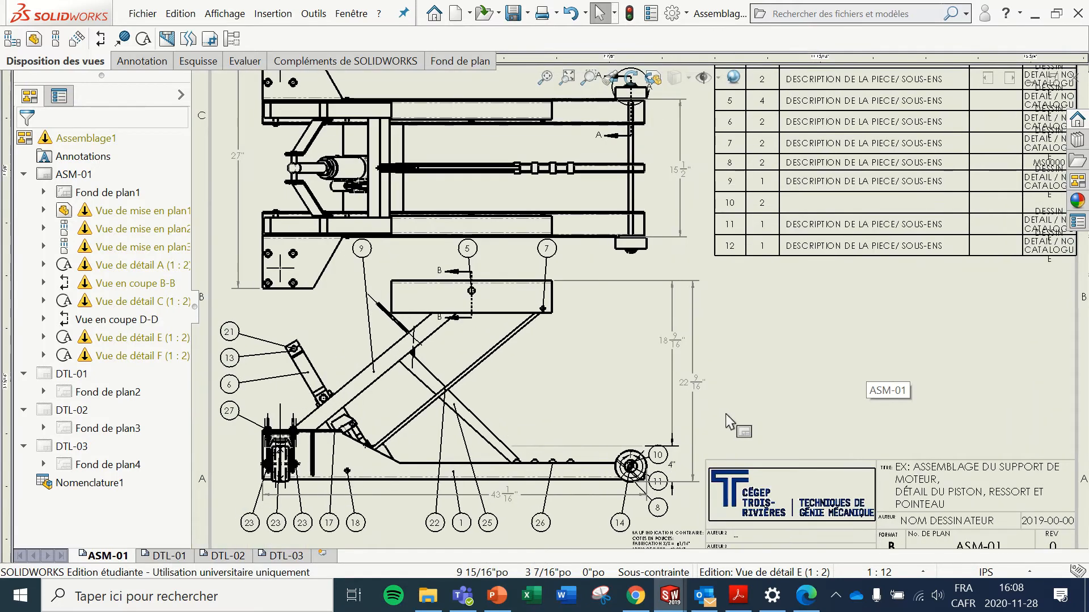
pyautogui.scroll(3, 730, 423)
pyautogui.scroll(-2, 735, 409)
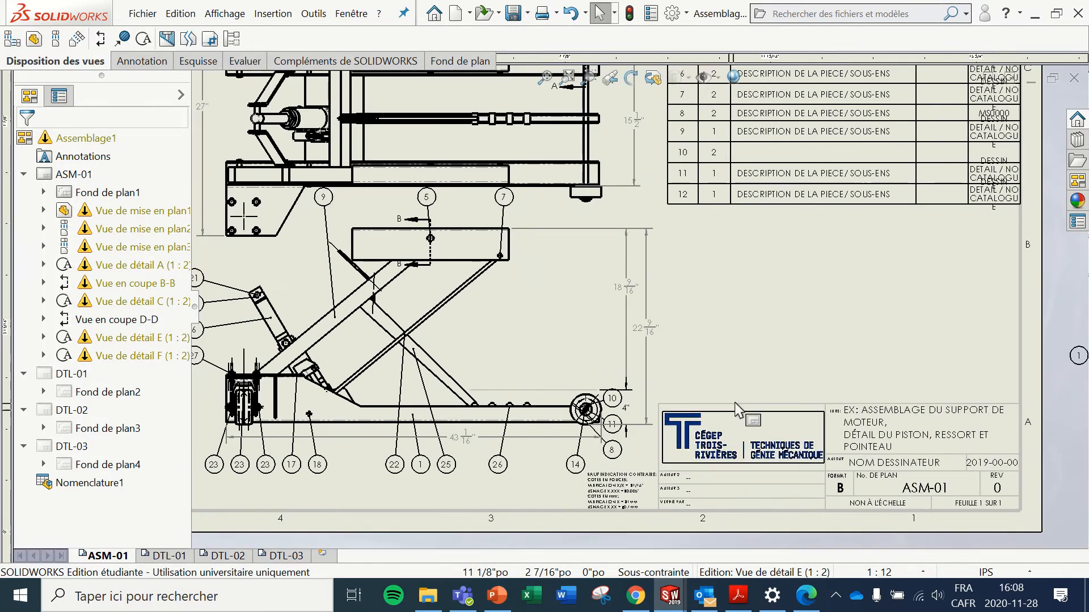
pyautogui.scroll(4, 777, 292)
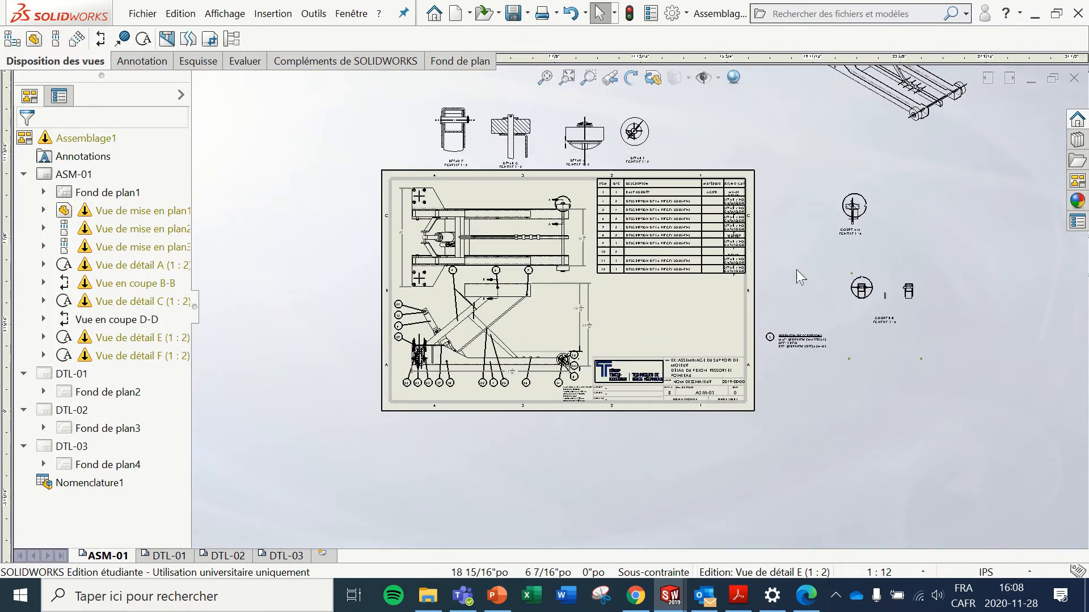
# Step: Give the isometric view of the lift a custom scale of 1:12
pyautogui.click(856, 113)
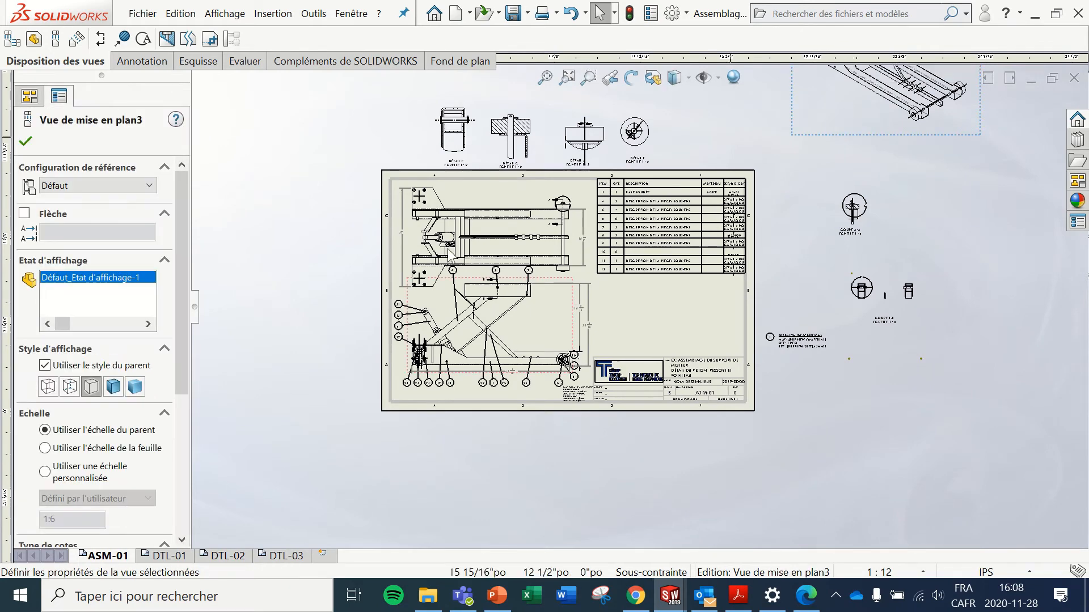
pyautogui.scroll(-1, 170, 400)
pyautogui.scroll(-3, 170, 400)
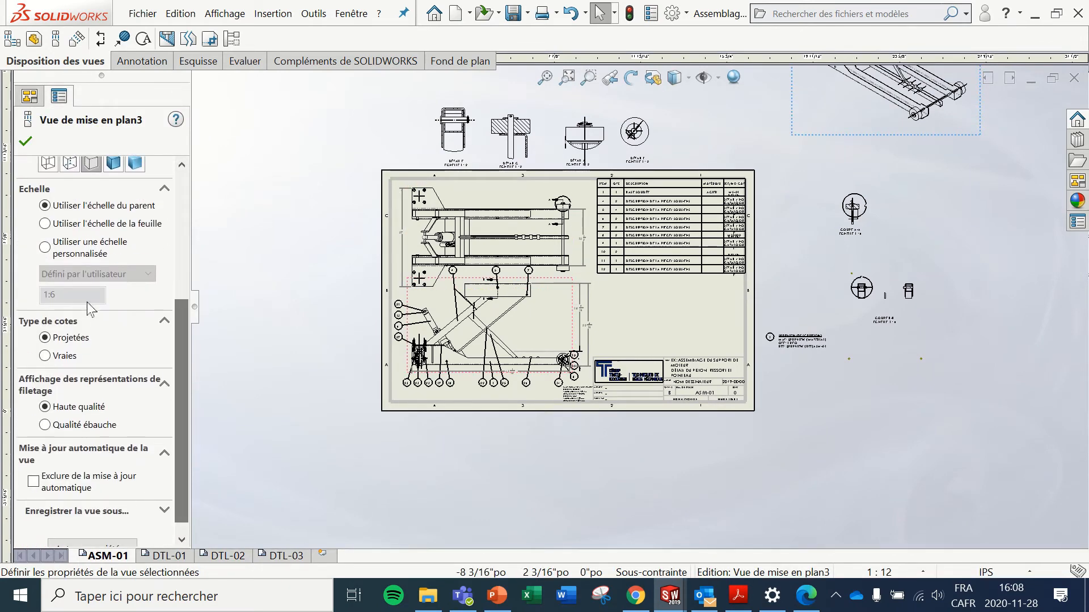
pyautogui.click(79, 253)
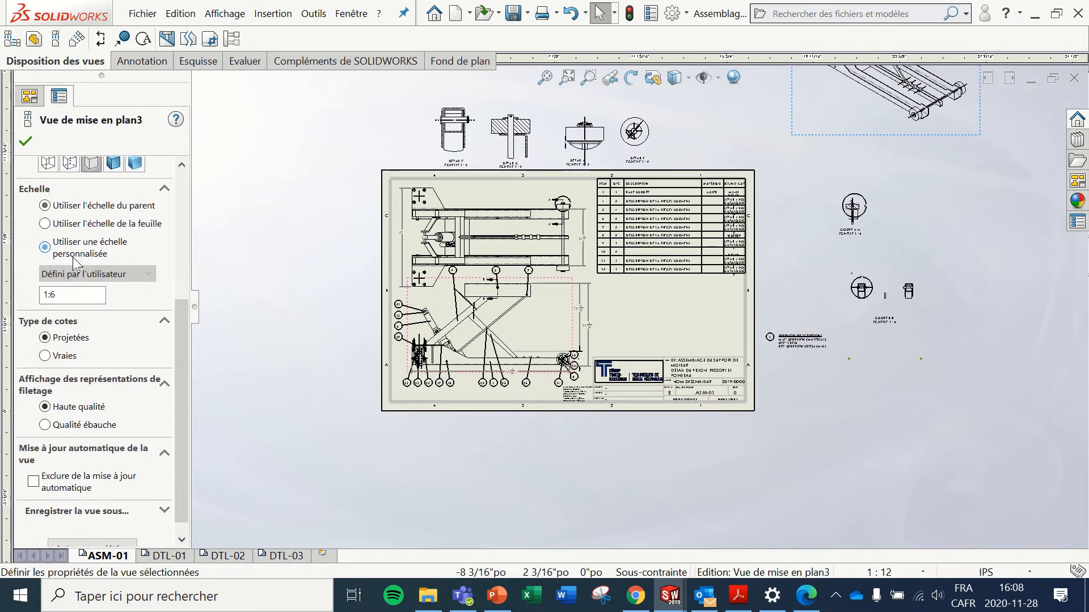
pyautogui.click(91, 274)
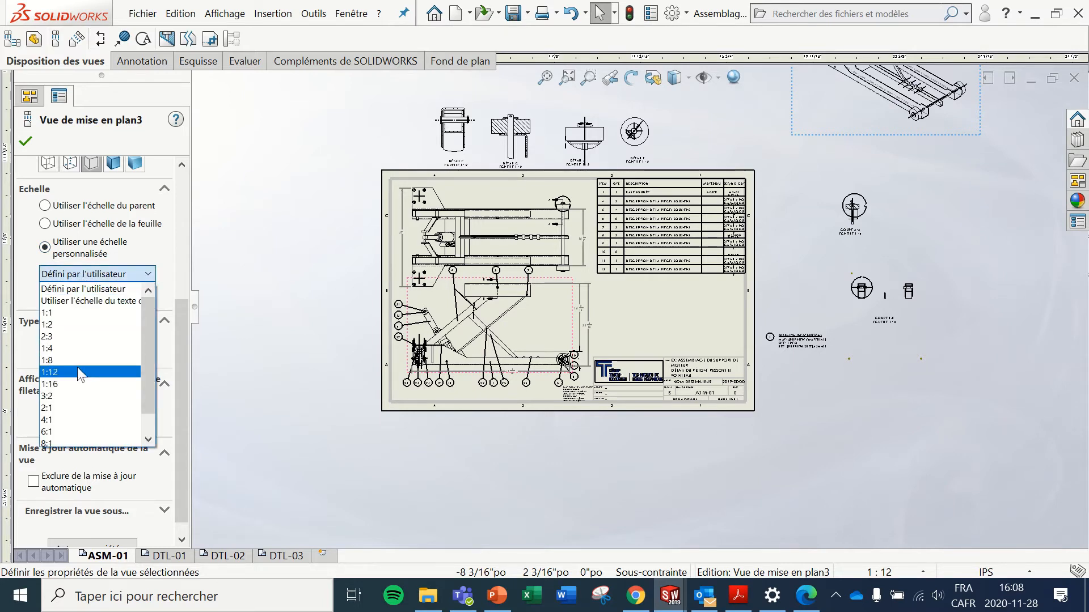
pyautogui.click(78, 368)
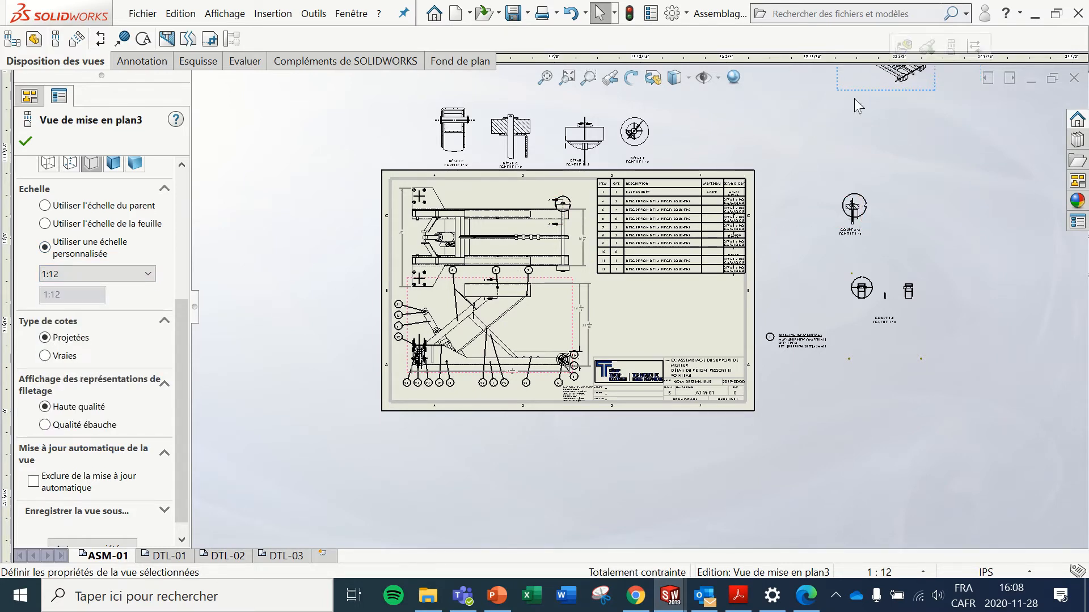
# Step: Move the isometric view onto the sheet, between the parts list and the title block, and deselect it
pyautogui.moveTo(854, 97); pyautogui.dragTo(813, 134)
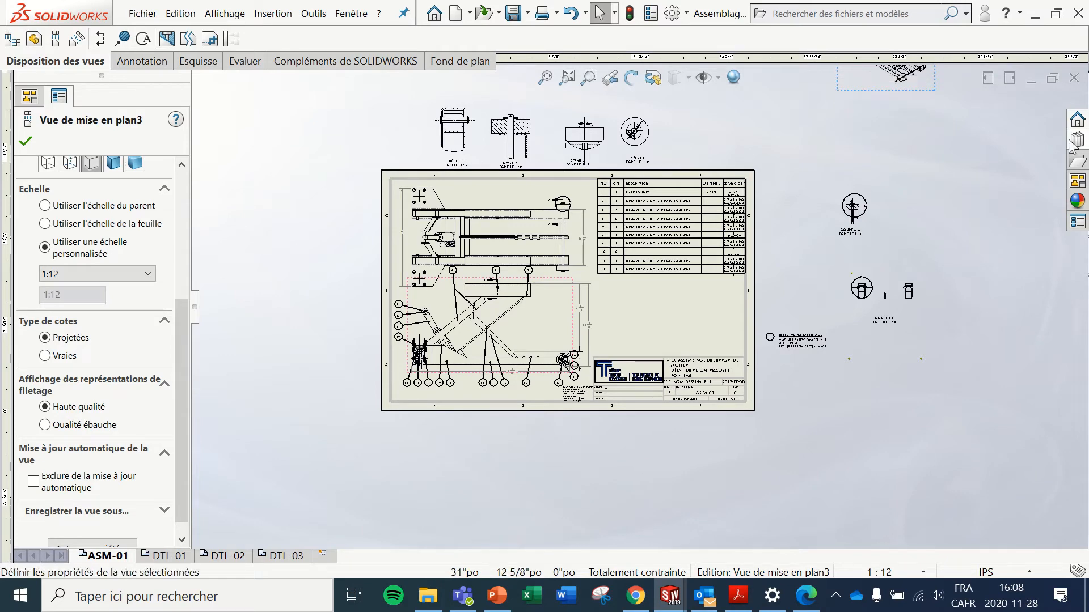
pyautogui.click(1007, 139)
pyautogui.click(865, 86)
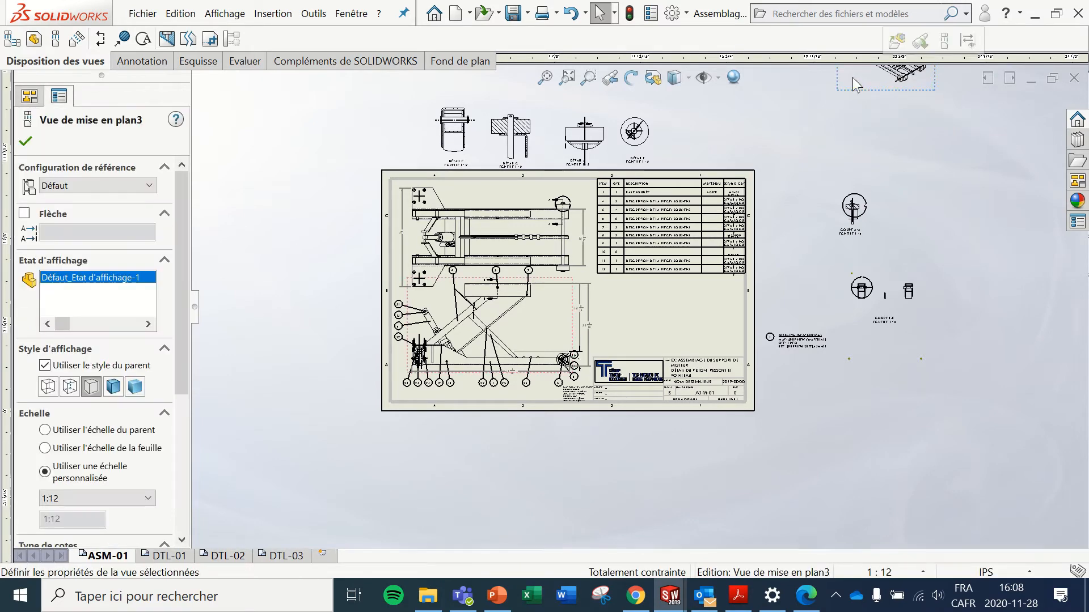
pyautogui.moveTo(851, 89)
pyautogui.mouseDown()
pyautogui.moveTo(885, 147)
pyautogui.moveTo(645, 361)
pyautogui.mouseUp()
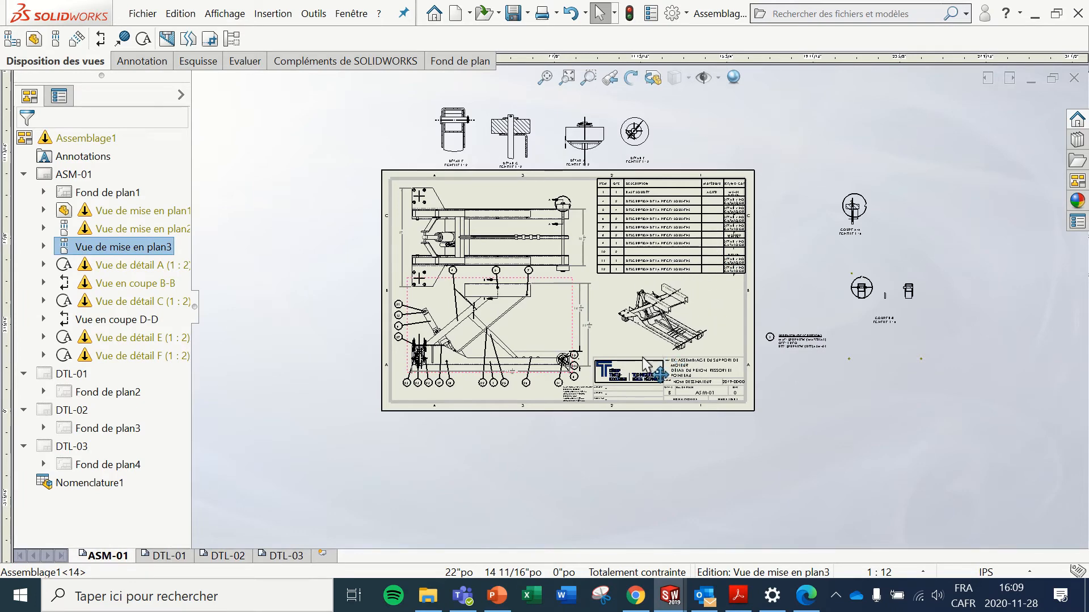
pyautogui.scroll(-1, 609, 334)
pyautogui.scroll(-4, 607, 326)
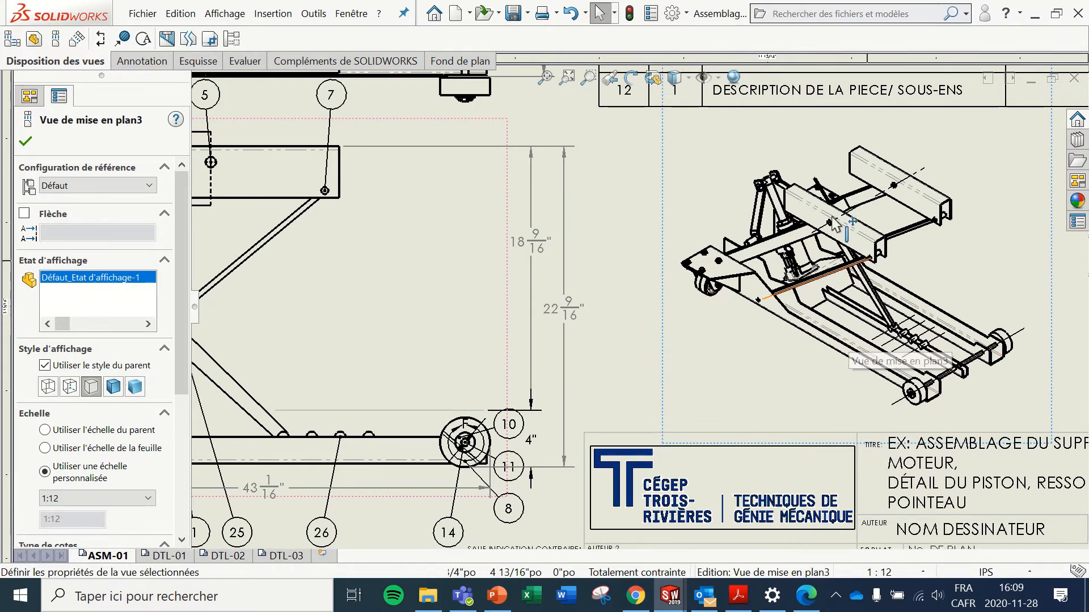
pyautogui.scroll(4, 665, 312)
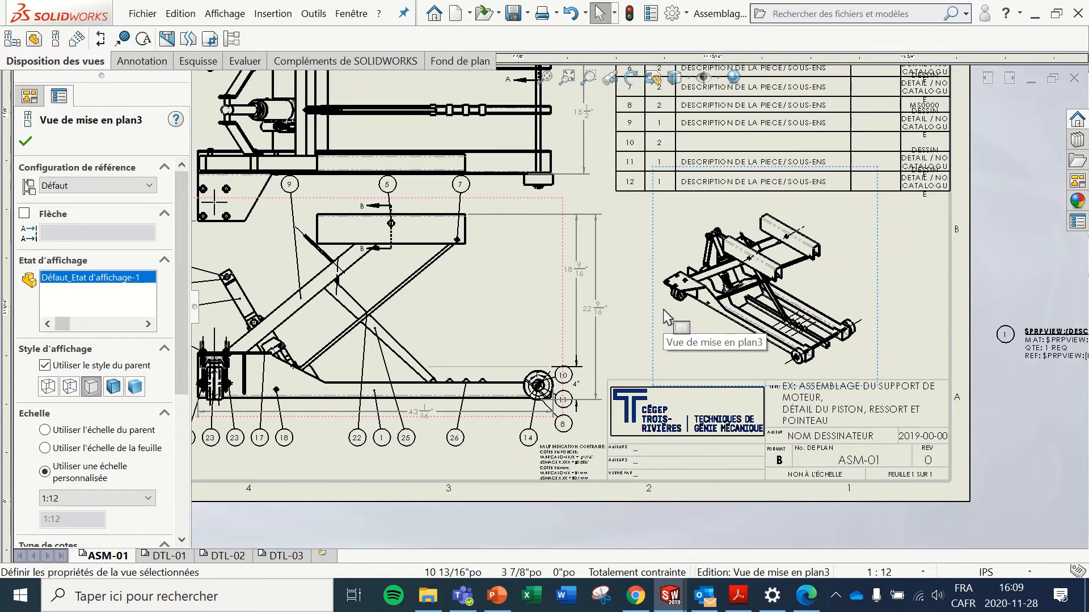
pyautogui.scroll(-2, 517, 238)
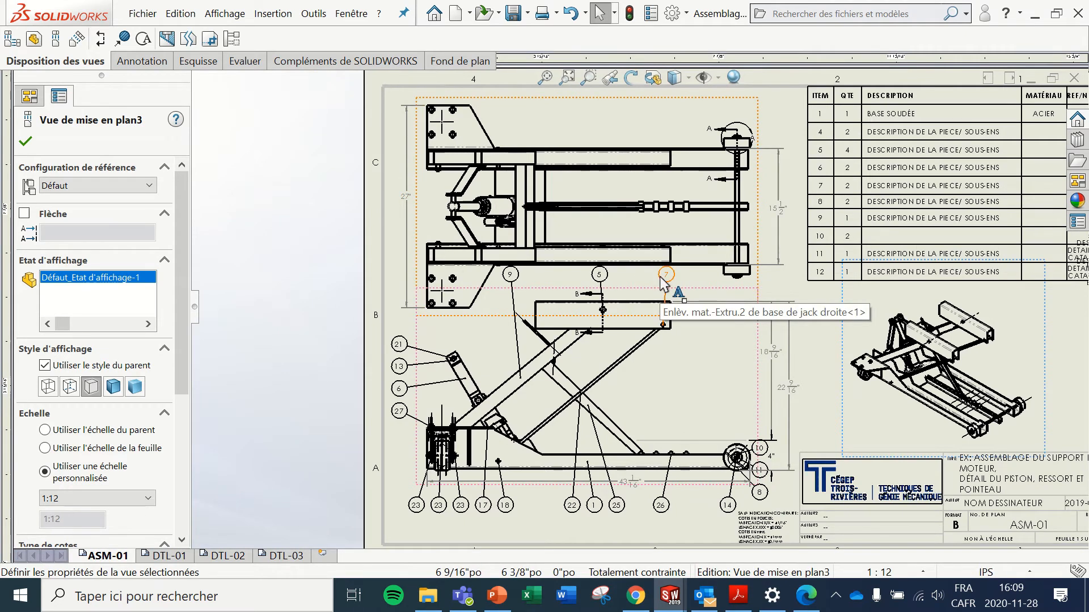
pyautogui.click(288, 277)
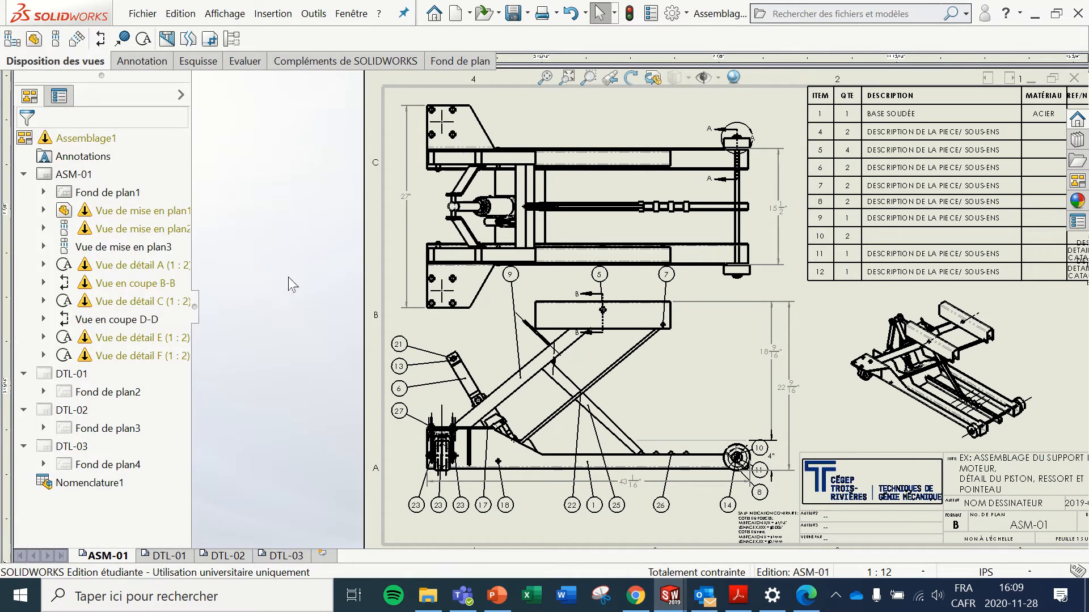
# Step: Examine the top view of the lift, especially the cylinder and linkage area
pyautogui.scroll(3, 766, 221)
pyautogui.scroll(-3, 768, 224)
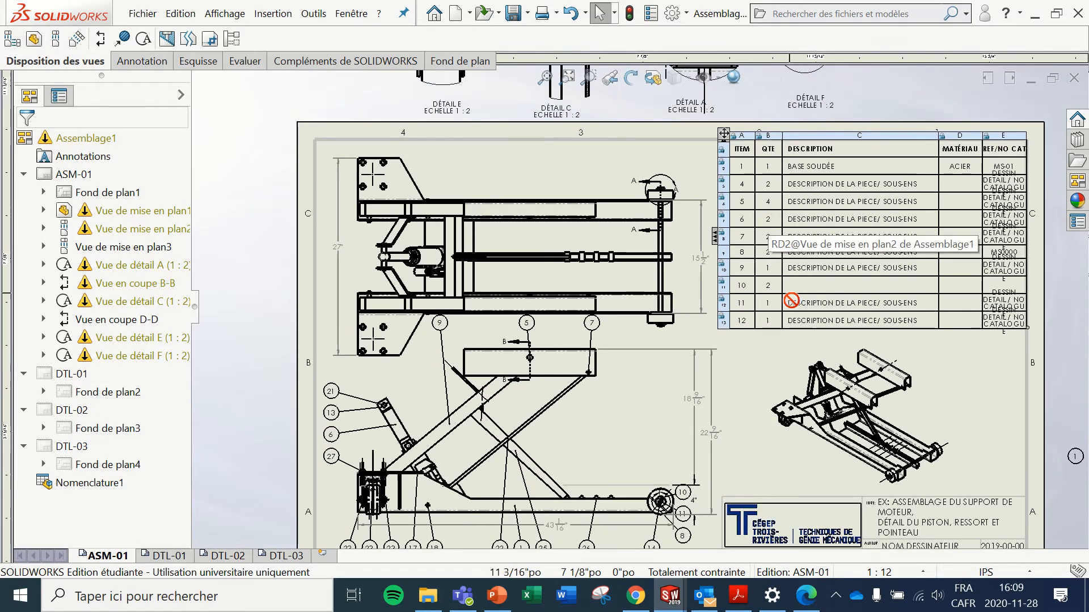
pyautogui.scroll(1, 792, 302)
pyautogui.scroll(-2, 787, 325)
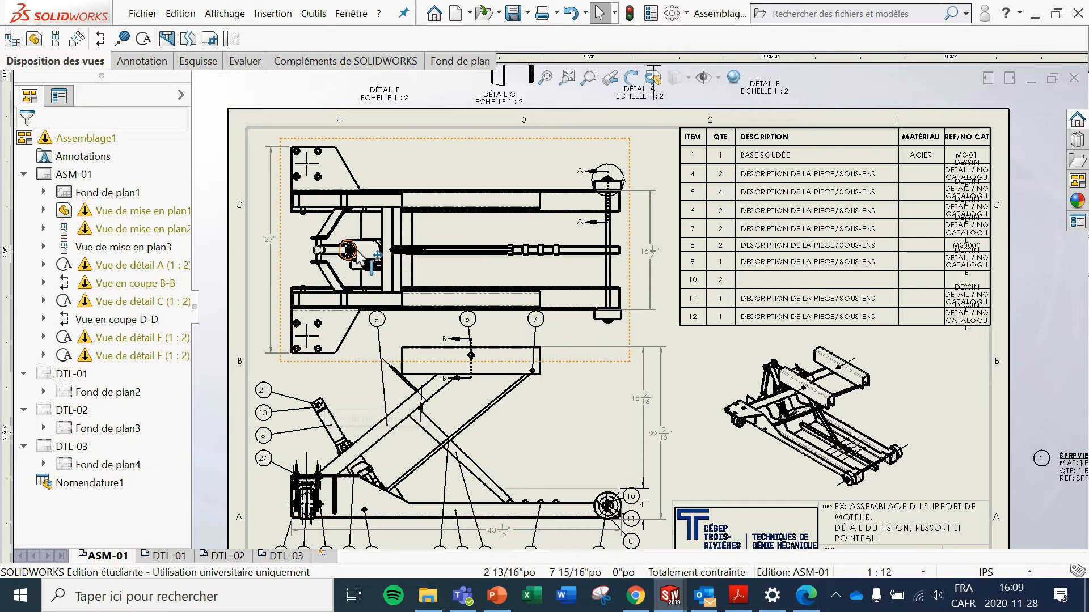
pyautogui.scroll(-6, 384, 288)
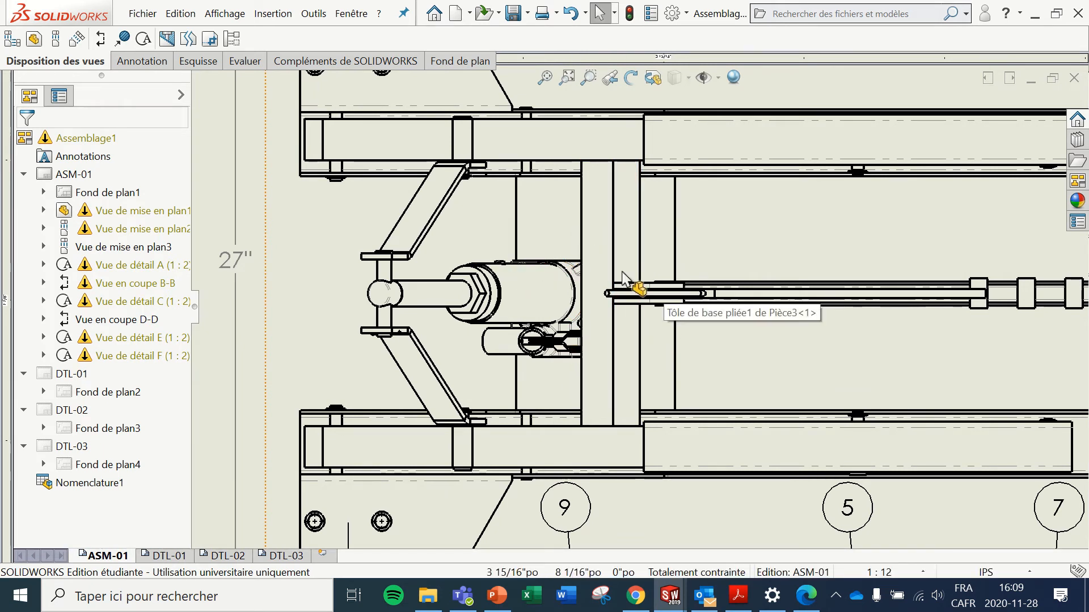
pyautogui.scroll(5, 651, 375)
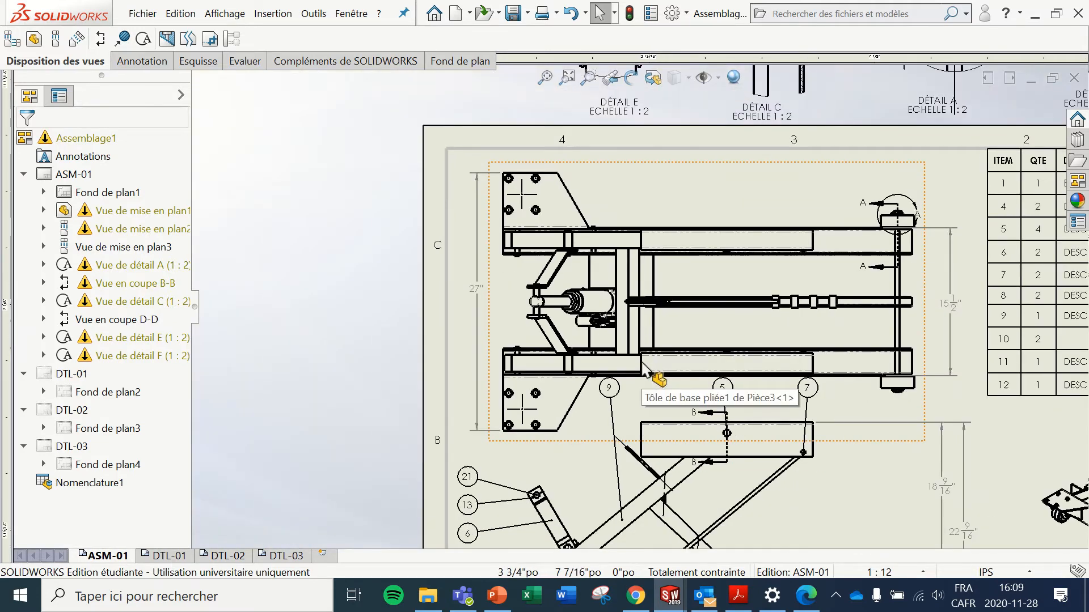
pyautogui.scroll(3, 642, 367)
# Step: Examine the lift's side view with its balloons and dimensions, and review the overall sheet layout
pyautogui.scroll(-5, 588, 392)
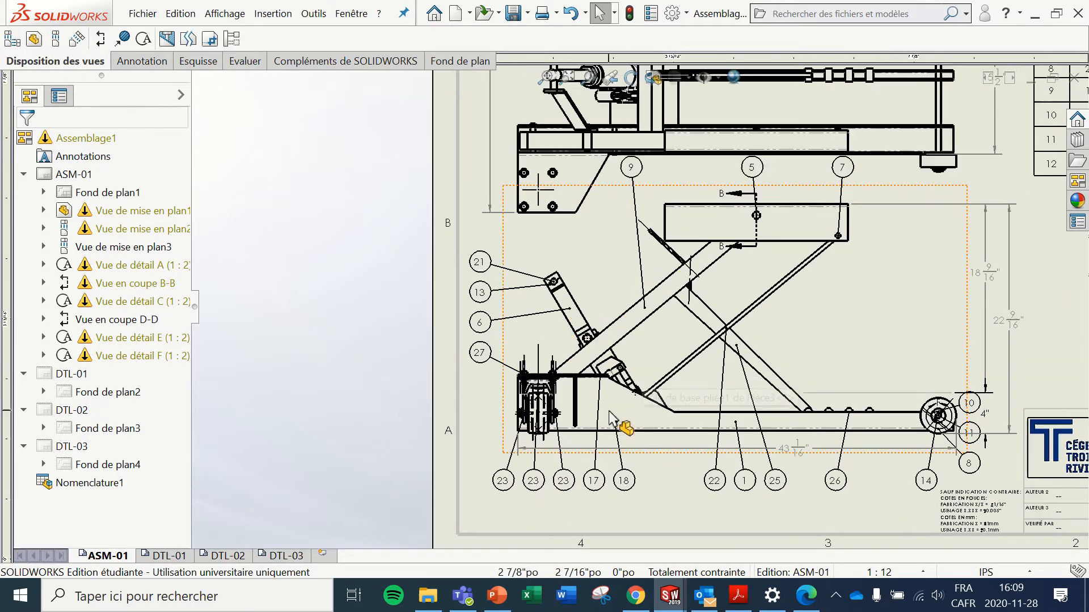
pyautogui.scroll(-1, 624, 351)
pyautogui.scroll(3, 623, 320)
pyautogui.scroll(-2, 629, 297)
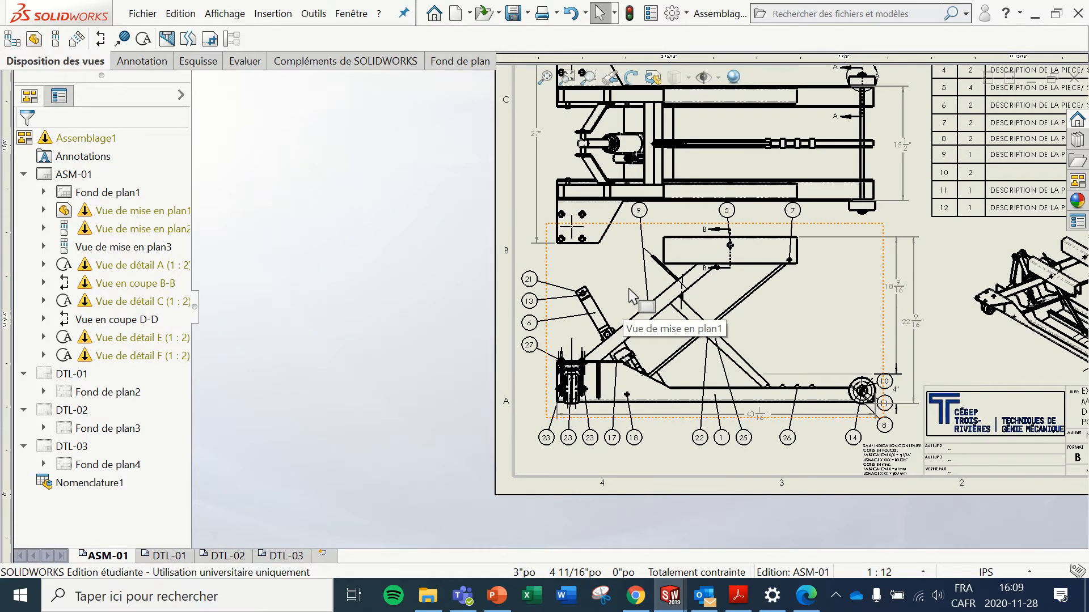
pyautogui.scroll(-2, 641, 317)
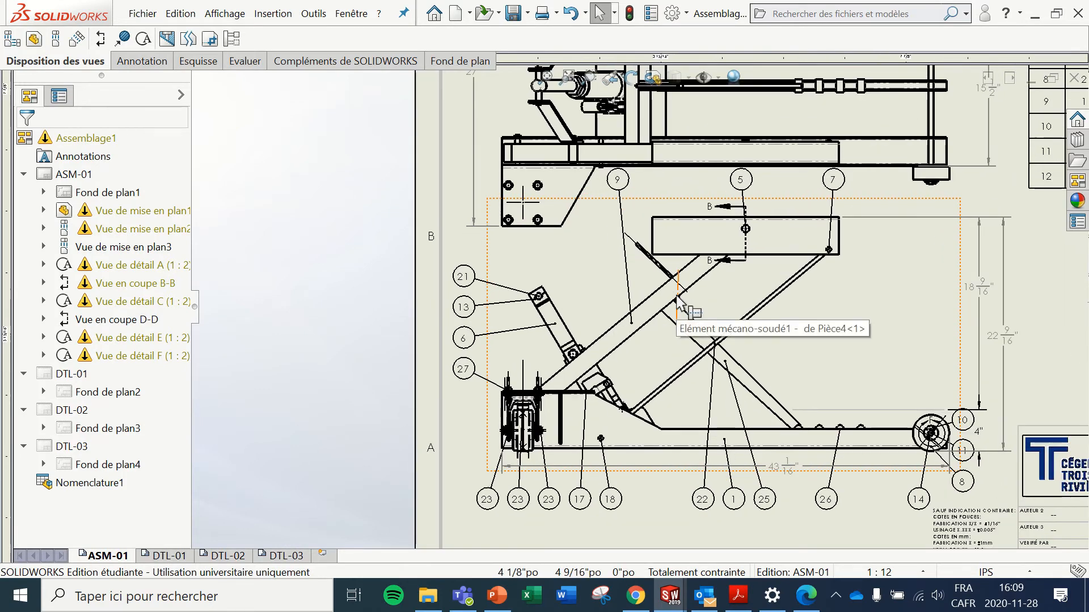
pyautogui.scroll(-2, 670, 363)
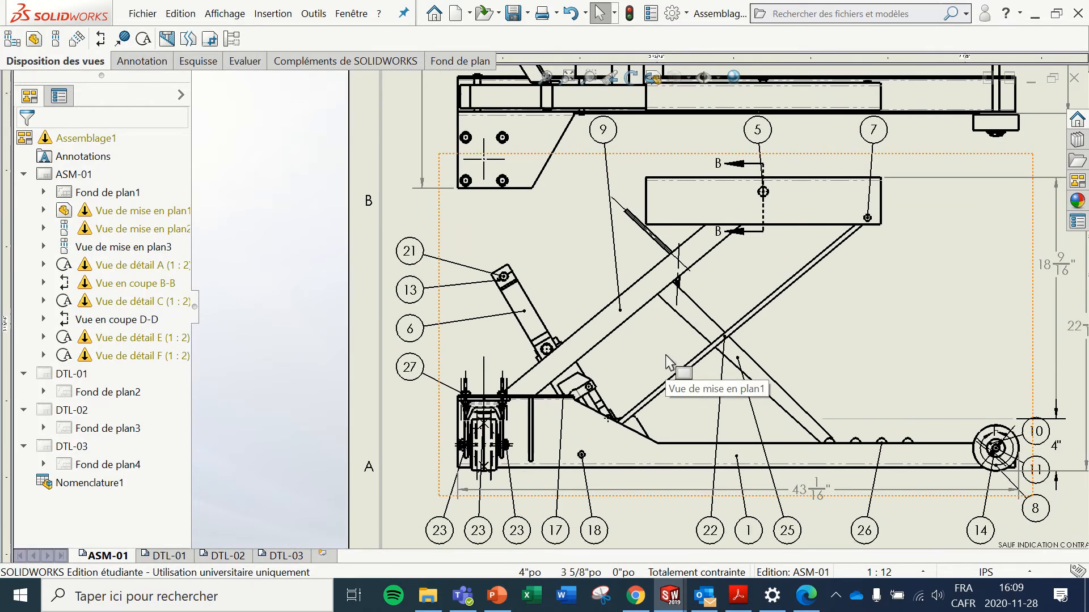
pyautogui.scroll(2, 669, 363)
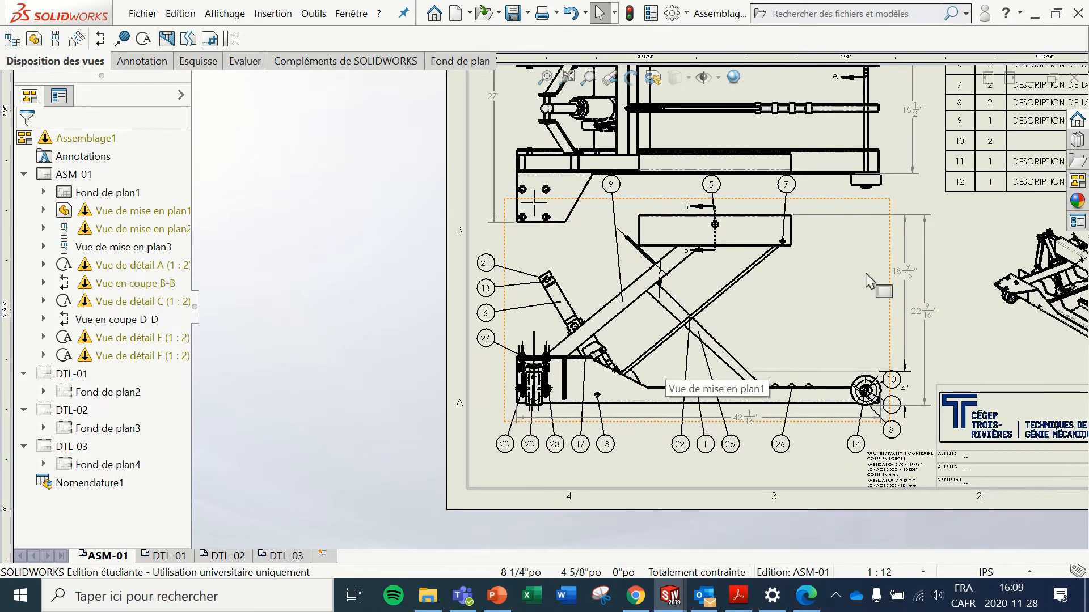
pyautogui.scroll(4, 866, 281)
pyautogui.scroll(-1, 873, 238)
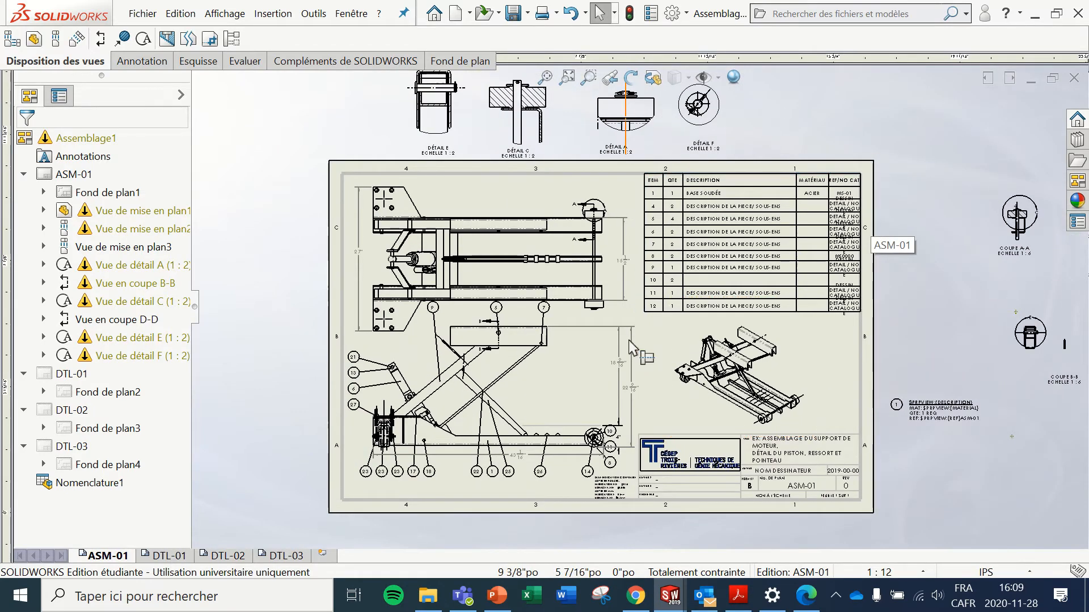
pyautogui.scroll(-1, 631, 347)
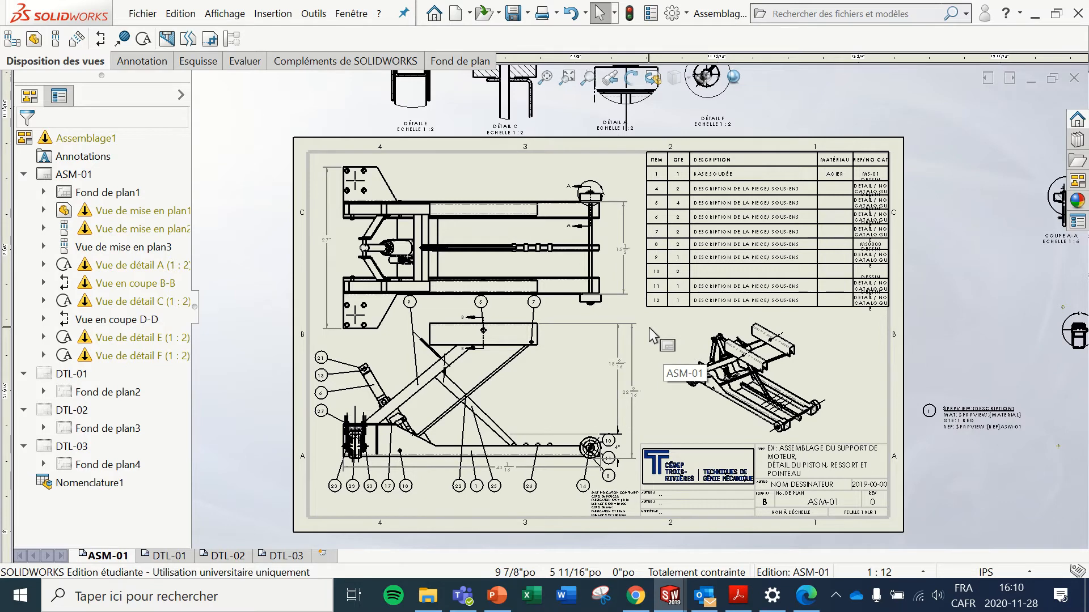
# Step: Duplicate the ASM-01 sheet, inserting the copy after the selected sheet without renaming the duplicated section and detail views
pyautogui.rightClick(100, 559)
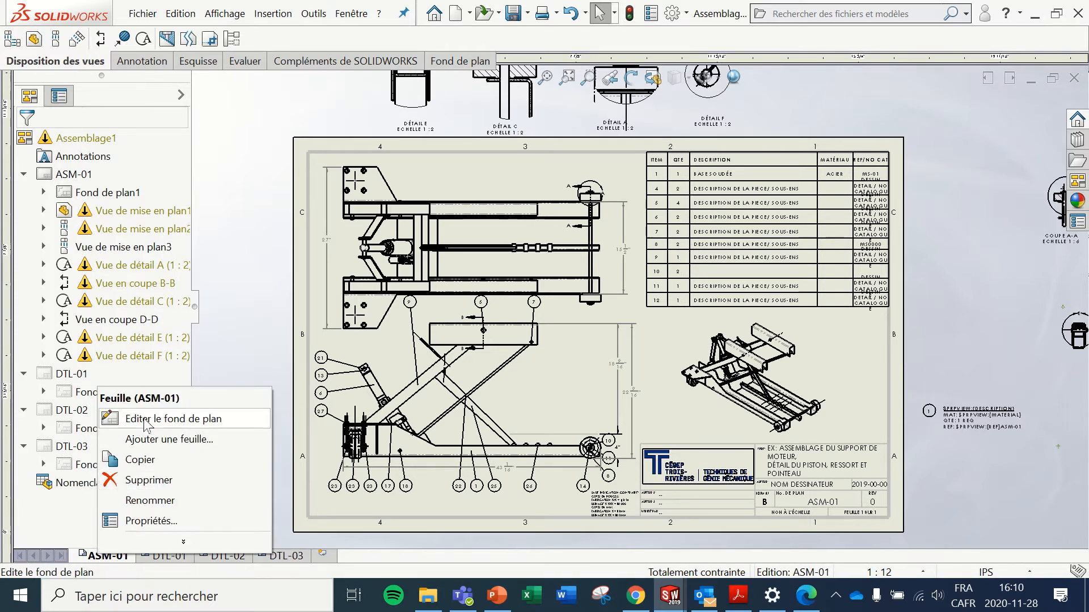
pyautogui.click(158, 465)
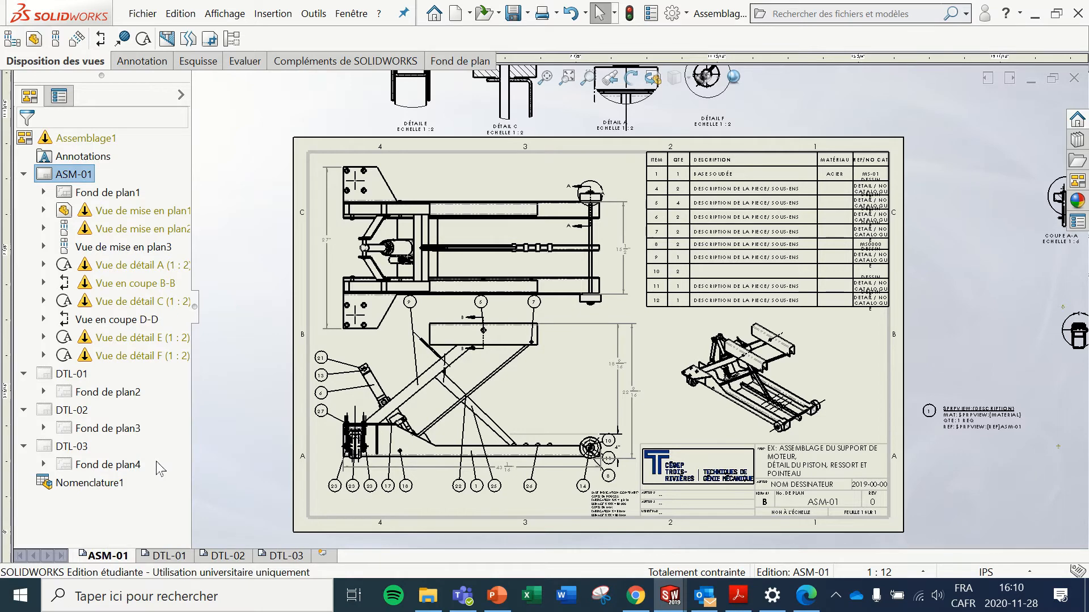
pyautogui.rightClick(108, 557)
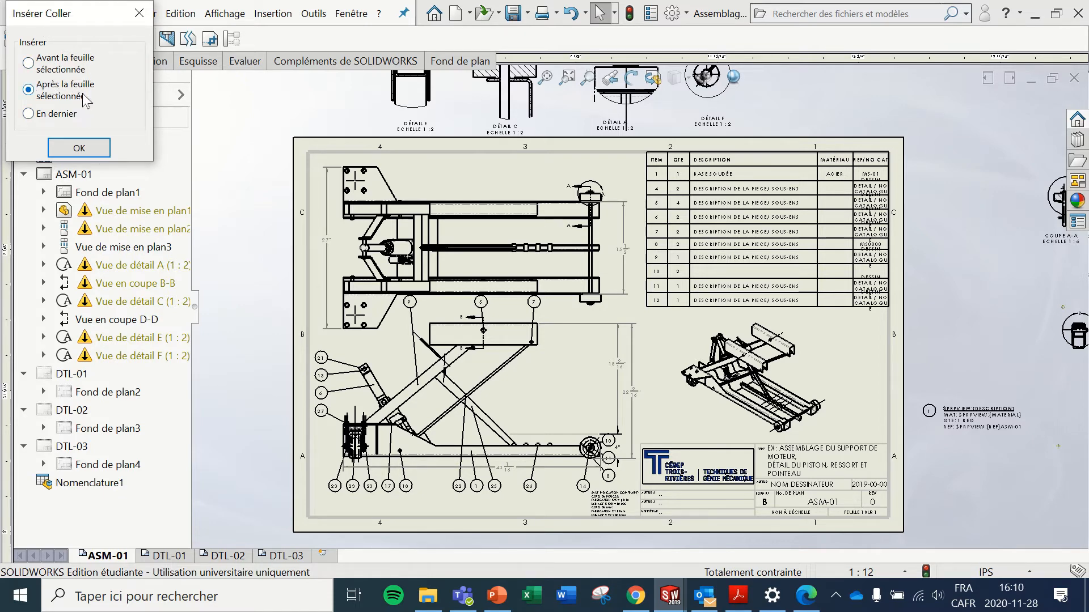
pyautogui.click(80, 148)
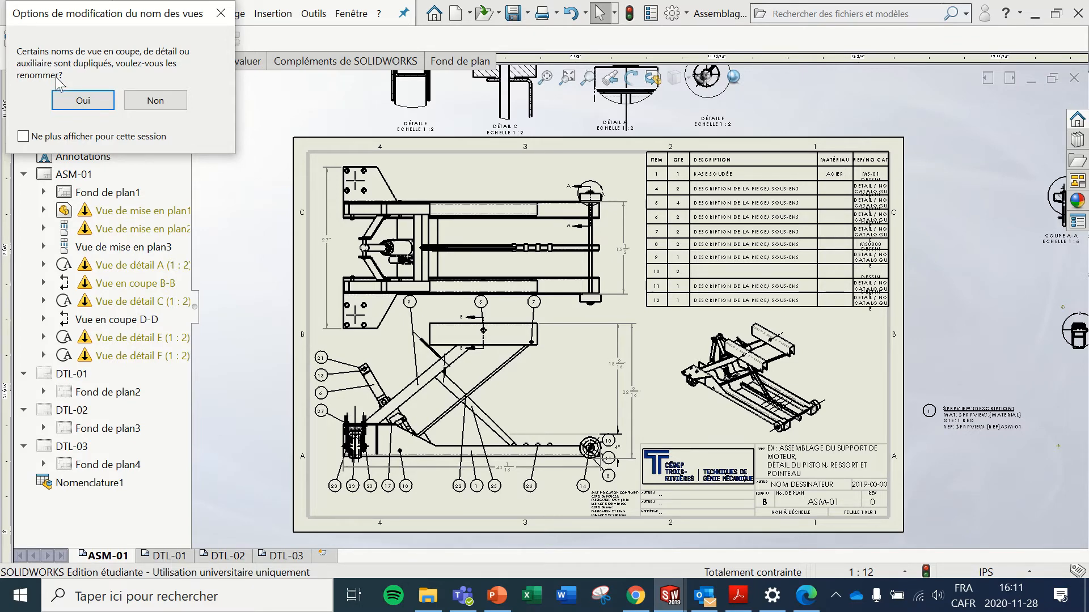
pyautogui.click(155, 101)
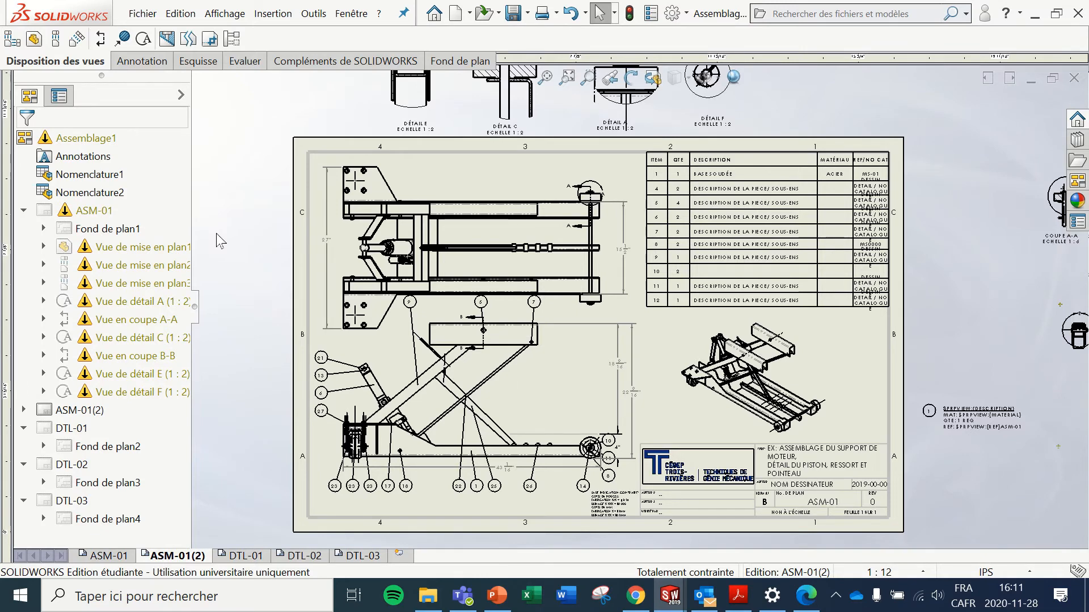
# Step: On the ASM-01(2) sheet, move the isometric view of the lift outside the sheet border, below the section views
pyautogui.scroll(3, 589, 298)
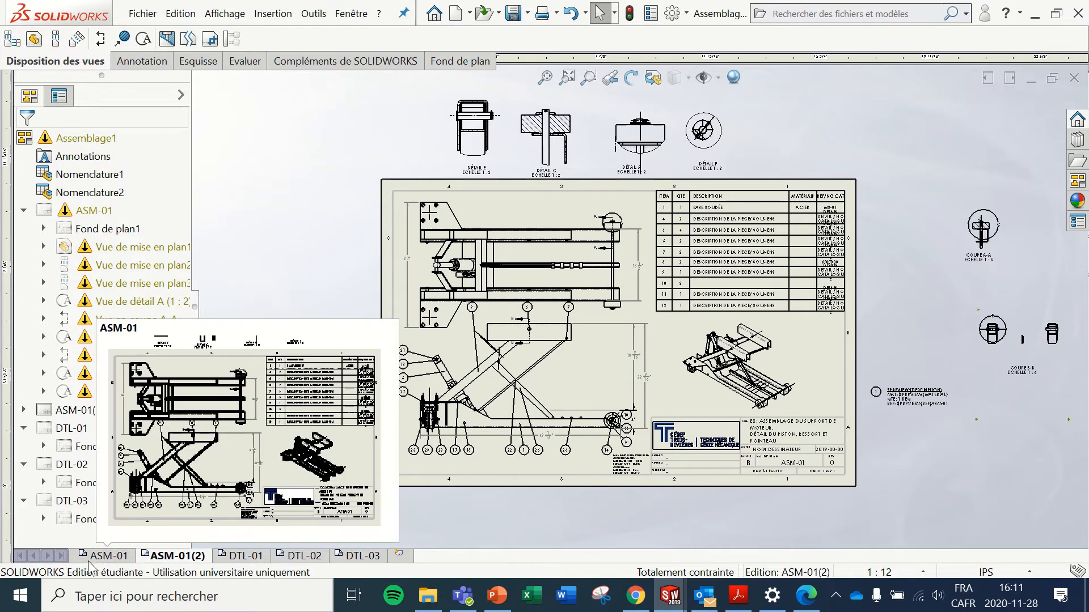
pyautogui.click(107, 556)
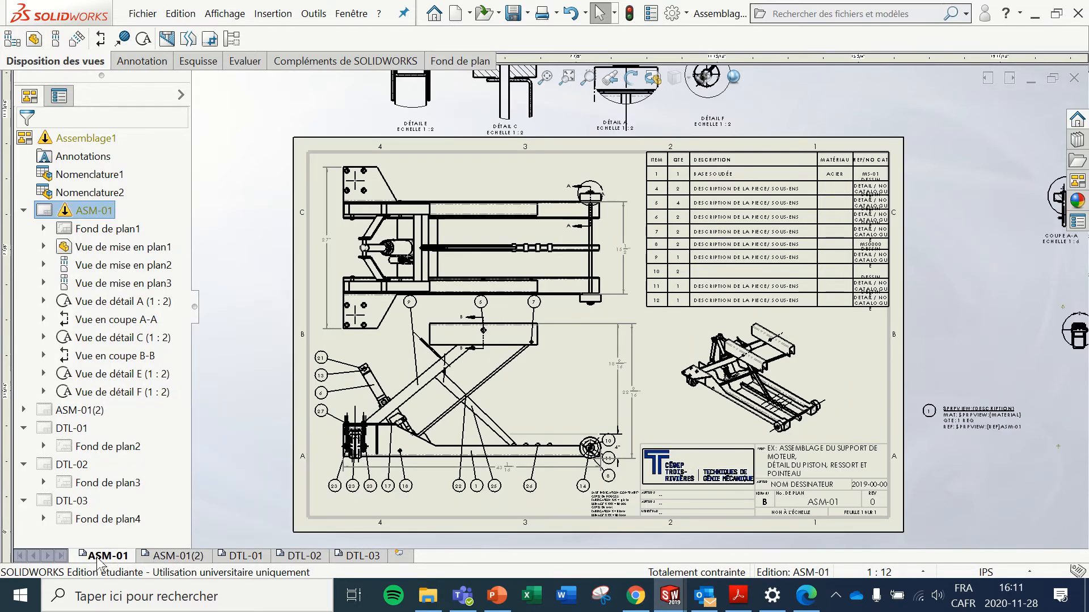
pyautogui.click(169, 556)
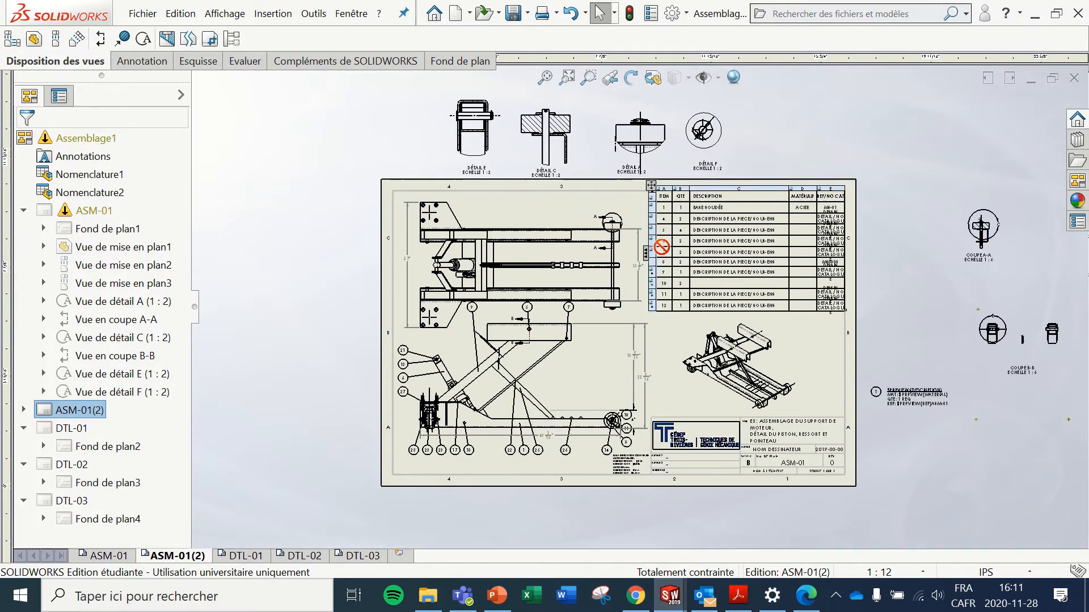
pyautogui.scroll(-1, 612, 278)
pyautogui.scroll(-1, 636, 264)
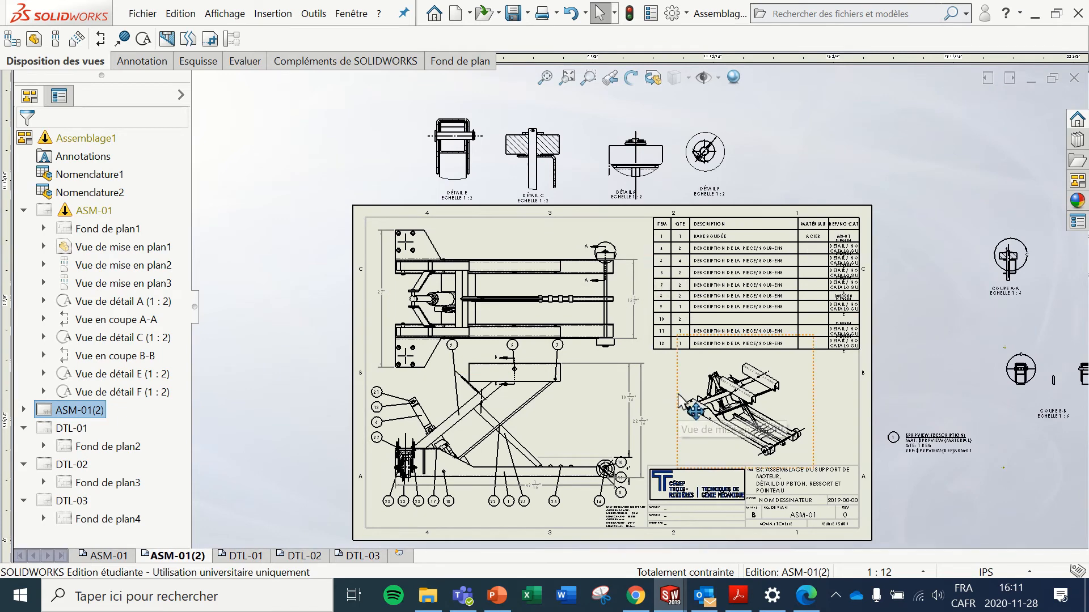
pyautogui.moveTo(680, 404)
pyautogui.mouseDown()
pyautogui.moveTo(916, 400)
pyautogui.moveTo(1007, 428)
pyautogui.moveTo(1059, 475)
pyautogui.mouseUp()
# Step: Move the lift's top and side views off the ASM-01(2) sheet, beside its border, with the side view lower
pyautogui.click(585, 394)
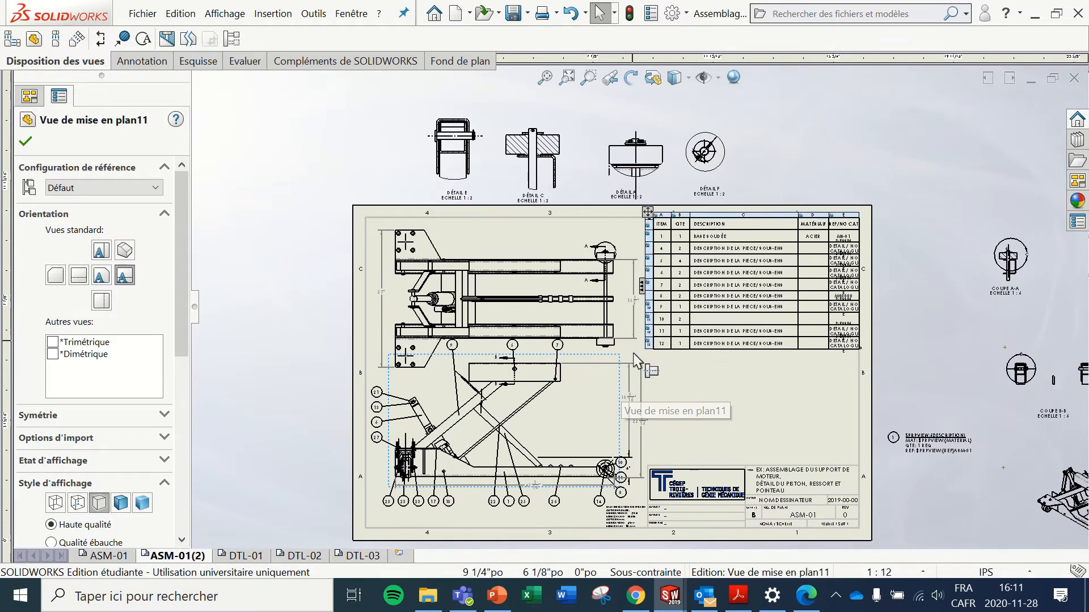
pyautogui.scroll(-4, 622, 377)
pyautogui.moveTo(608, 392)
pyautogui.mouseDown()
pyautogui.moveTo(540, 406)
pyautogui.moveTo(134, 426)
pyautogui.moveTo(17, 382)
pyautogui.mouseUp()
pyautogui.scroll(4, 394, 374)
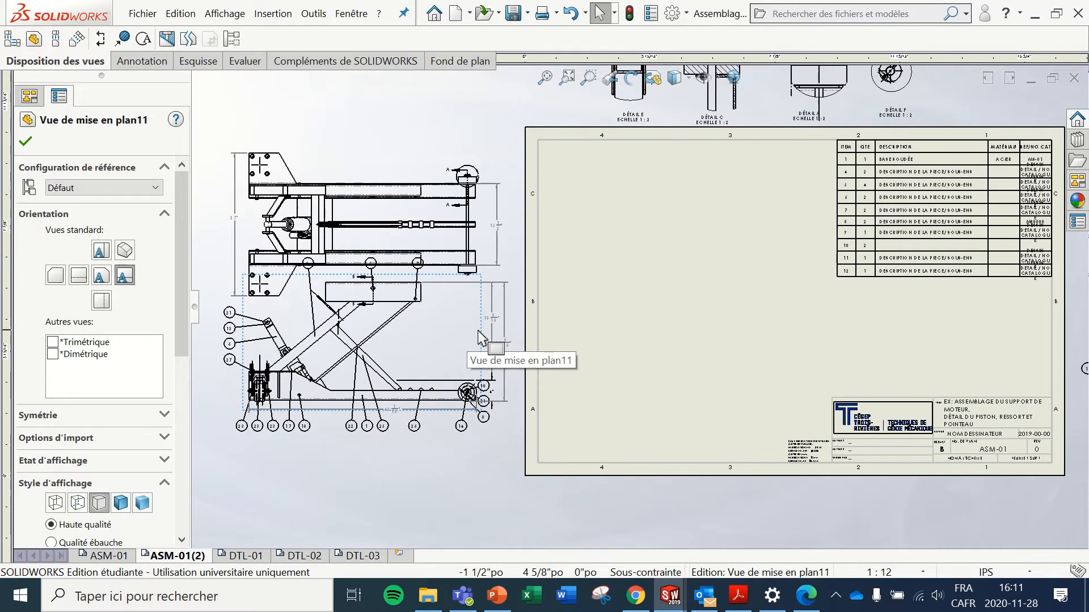
pyautogui.moveTo(483, 341)
pyautogui.mouseDown()
pyautogui.moveTo(379, 359)
pyautogui.moveTo(374, 408)
pyautogui.moveTo(361, 406)
pyautogui.mouseUp()
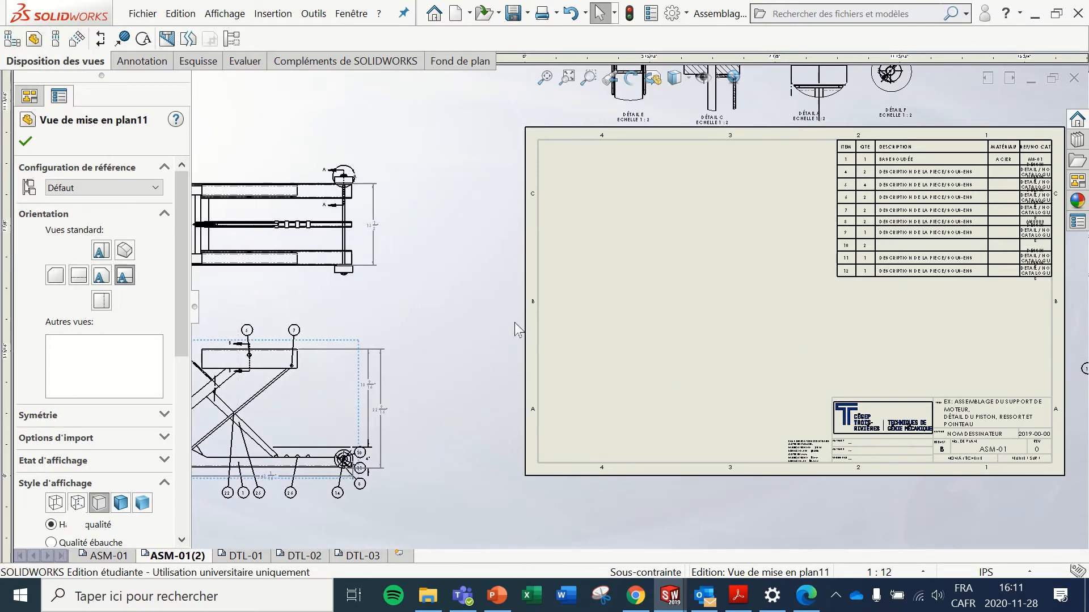
# Step: Place Detail C in the upper-left corner of the drawing sheet and Detail E beside it, leaving space between them
pyautogui.scroll(-5, 746, 249)
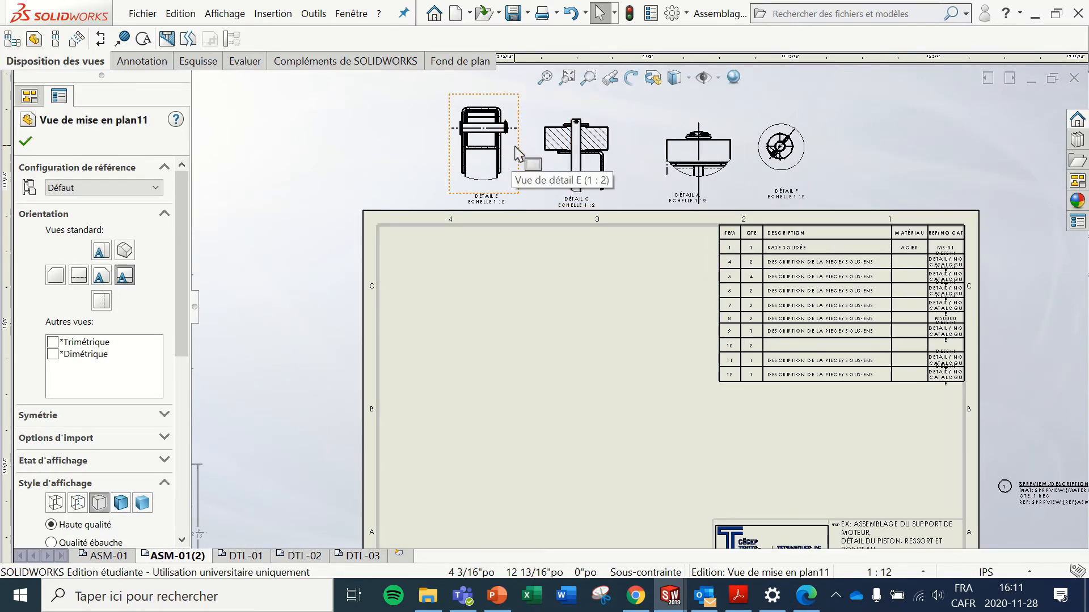
pyautogui.moveTo(518, 153)
pyautogui.mouseDown()
pyautogui.moveTo(499, 190)
pyautogui.moveTo(475, 377)
pyautogui.moveTo(479, 510)
pyautogui.mouseUp()
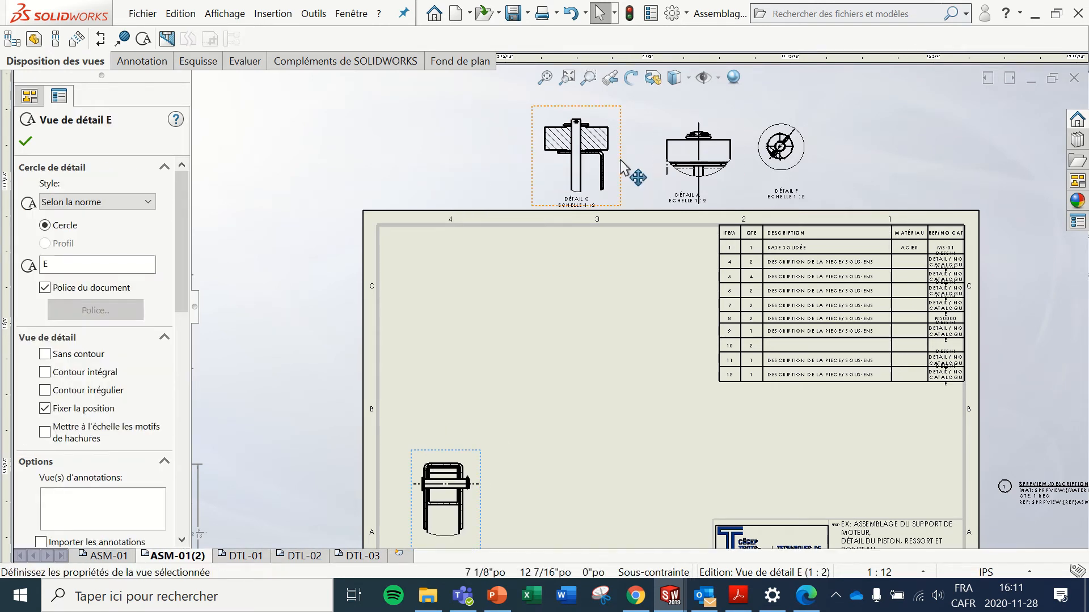
pyautogui.moveTo(624, 169); pyautogui.dragTo(474, 316)
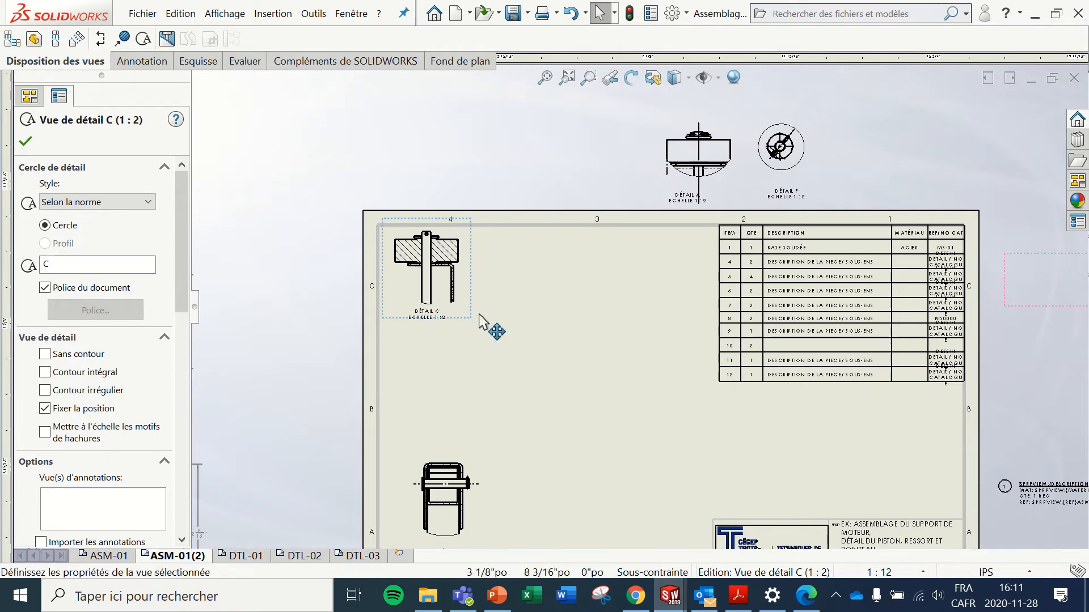
pyautogui.moveTo(486, 462); pyautogui.dragTo(554, 243)
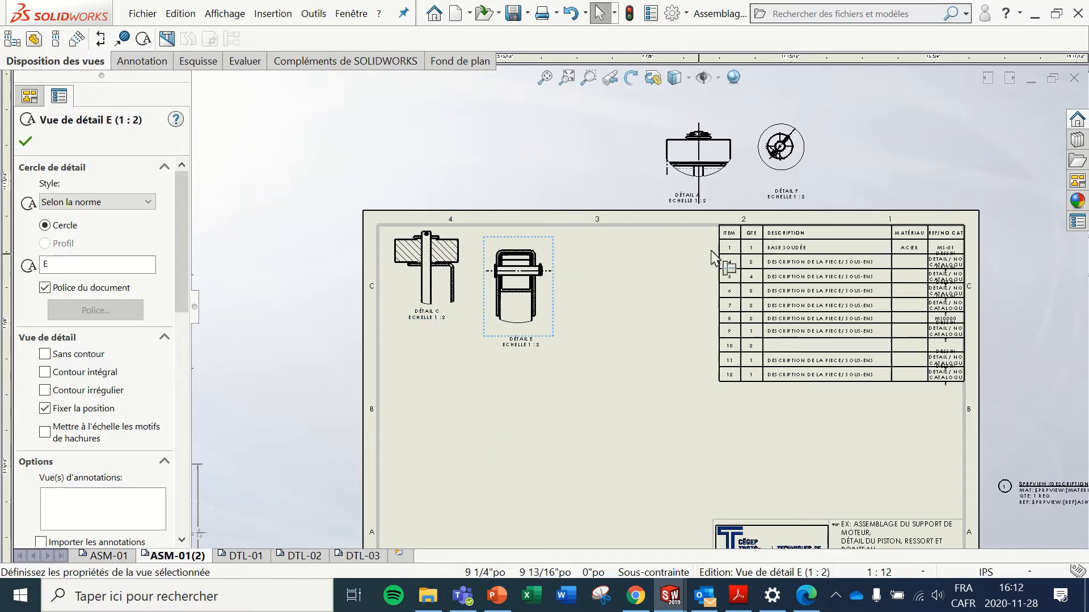
pyautogui.scroll(3, 583, 488)
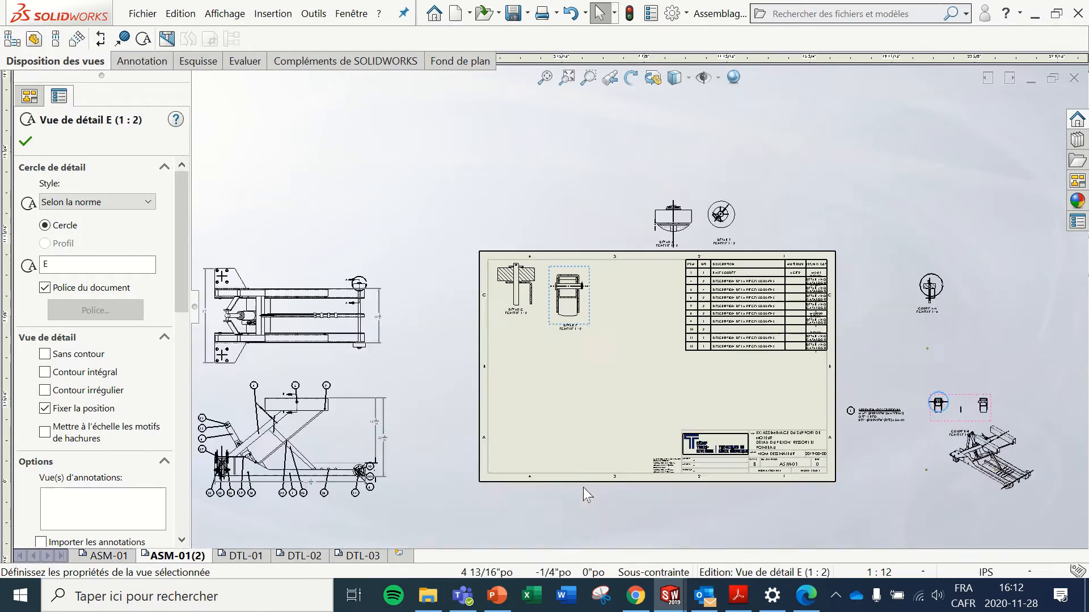
pyautogui.scroll(-2, 706, 262)
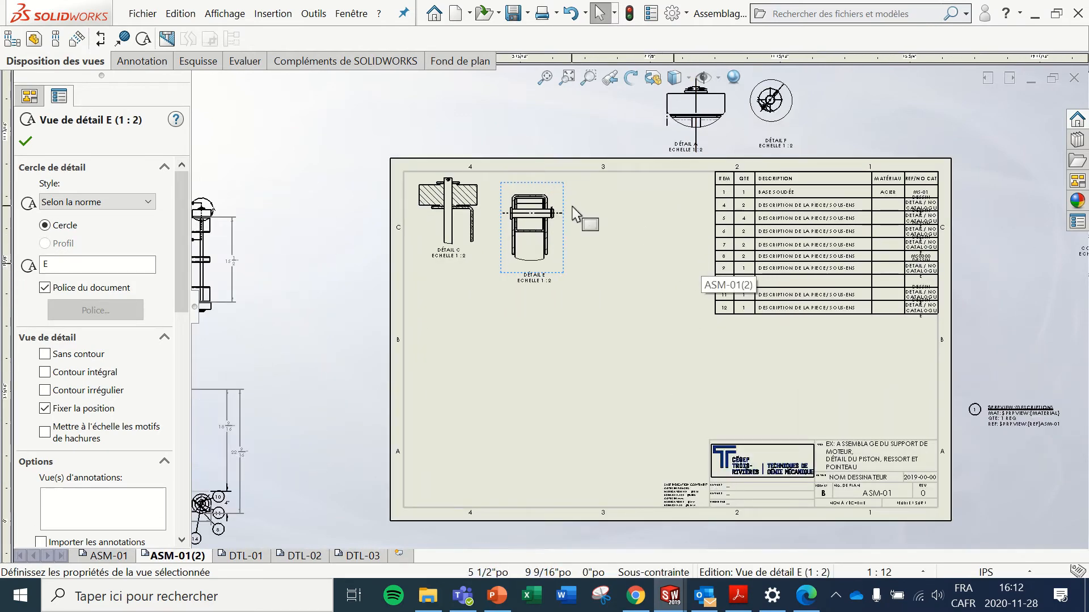
pyautogui.scroll(-2, 576, 215)
pyautogui.scroll(-2, 576, 224)
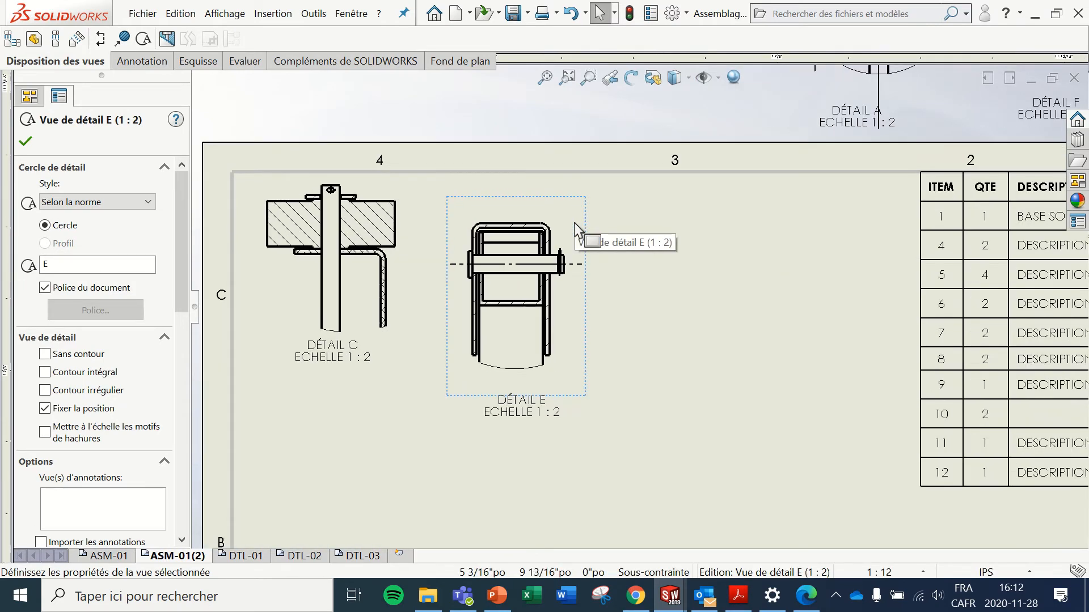
pyautogui.moveTo(585, 294); pyautogui.dragTo(614, 289)
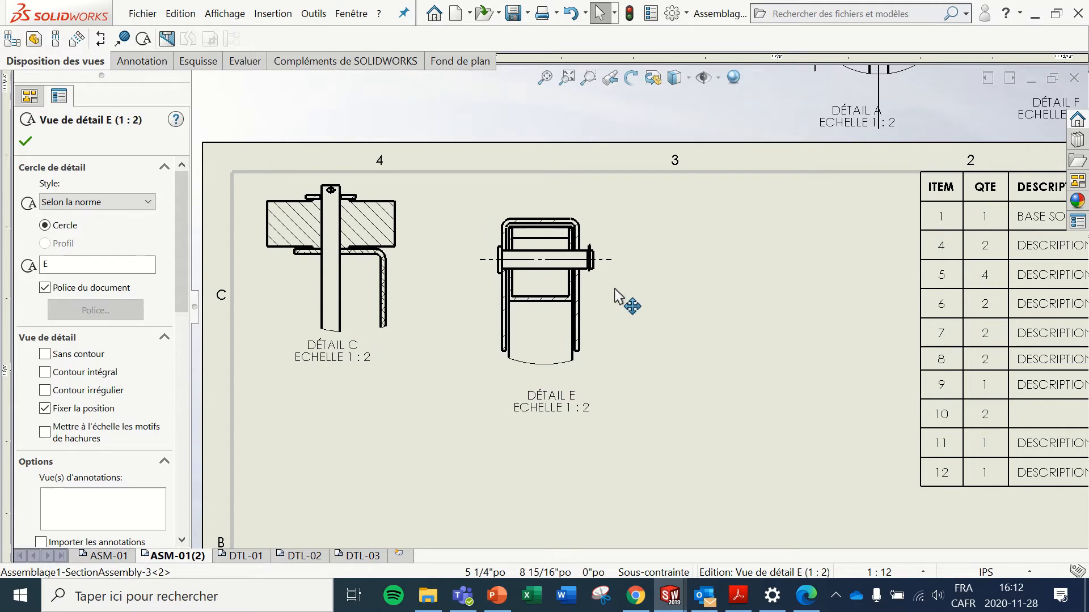
# Step: Add item-number balloons to the hatched block and the flat washer above it in Detail C
pyautogui.click(363, 118)
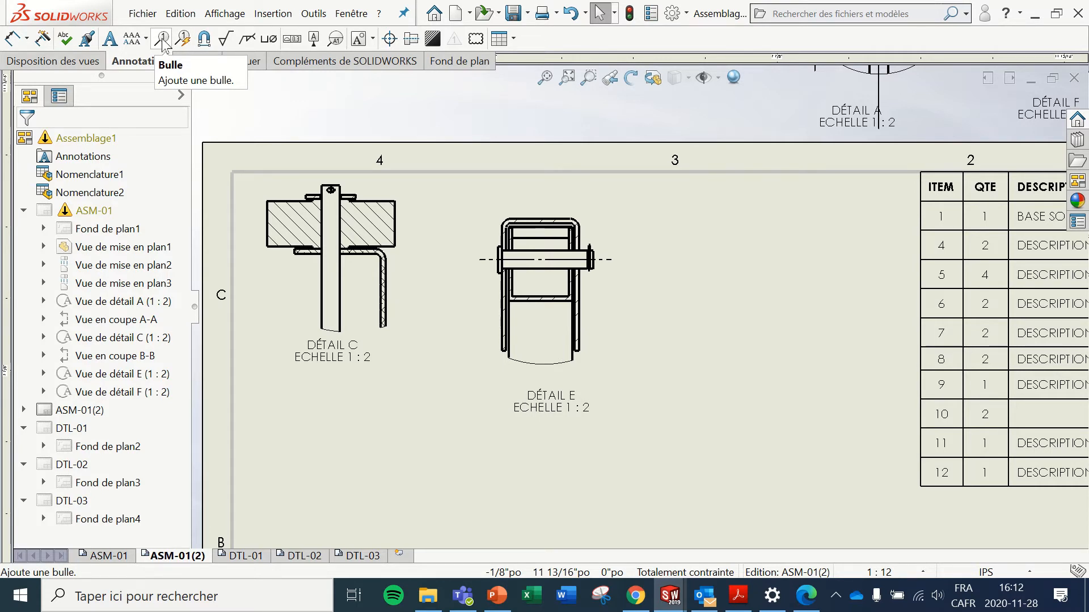
pyautogui.click(163, 41)
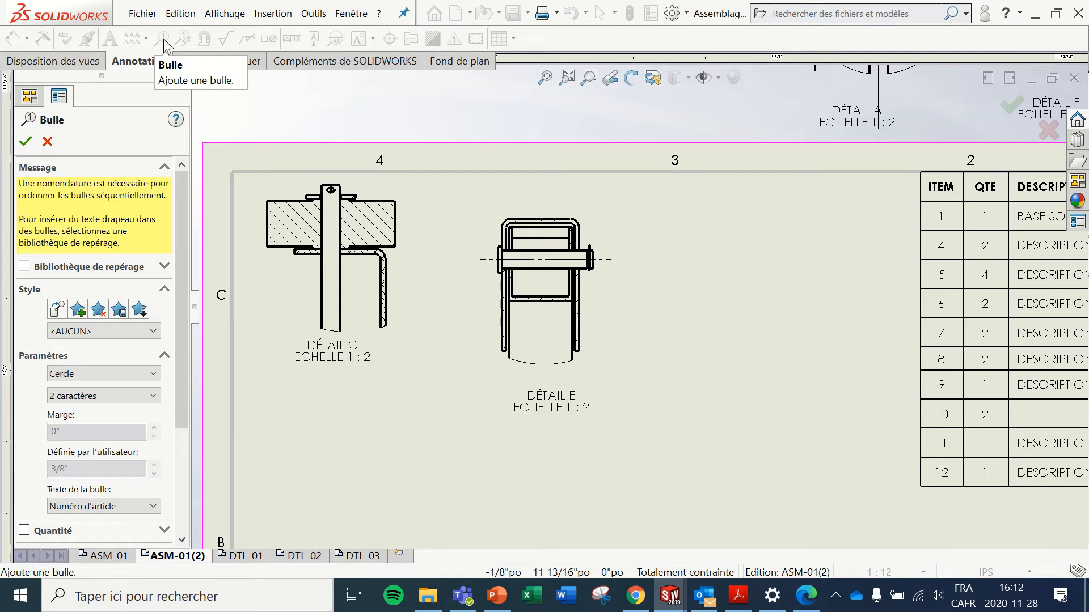
pyautogui.click(377, 221)
pyautogui.click(438, 188)
pyautogui.scroll(-2, 413, 195)
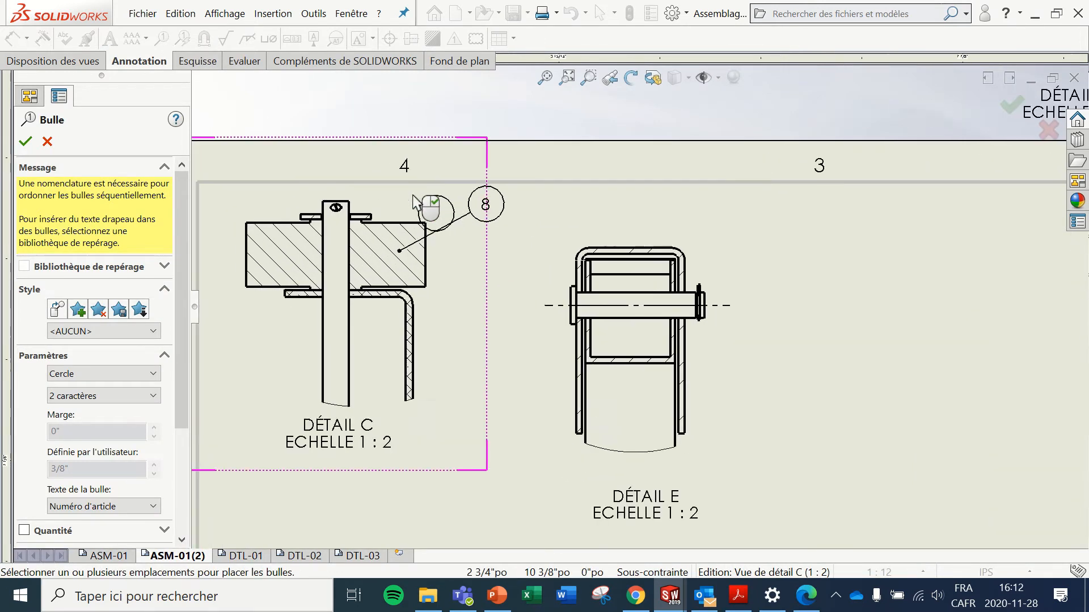
pyautogui.scroll(-1, 316, 149)
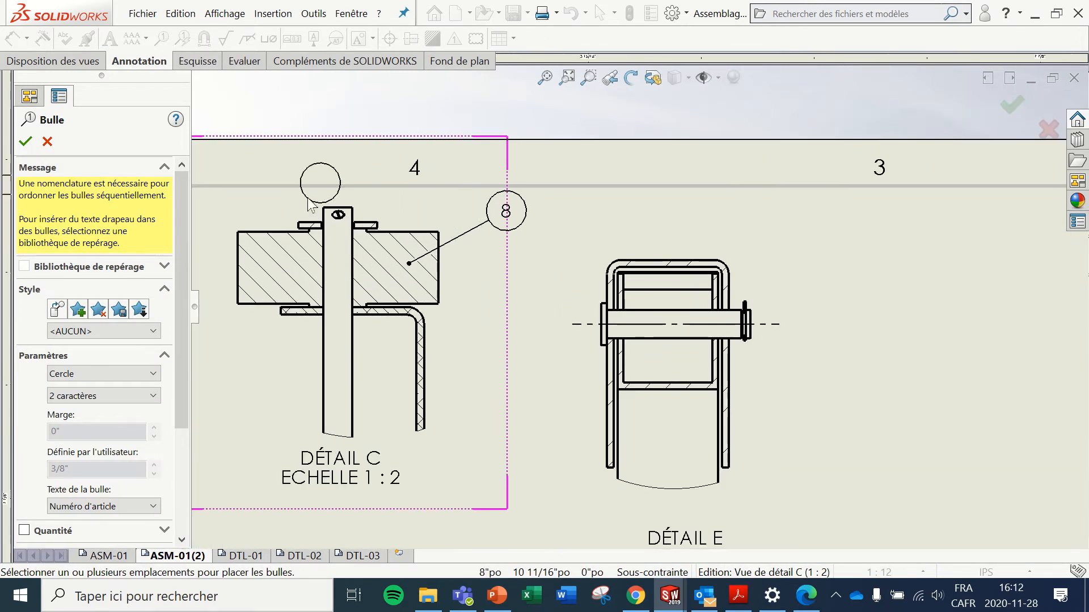
pyautogui.click(377, 226)
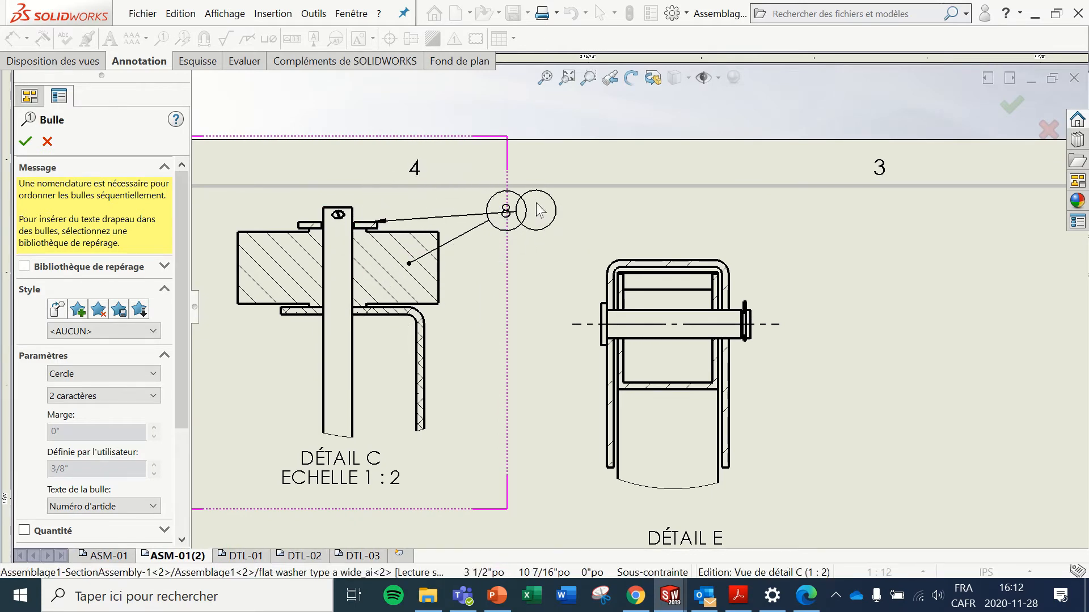
pyautogui.click(536, 206)
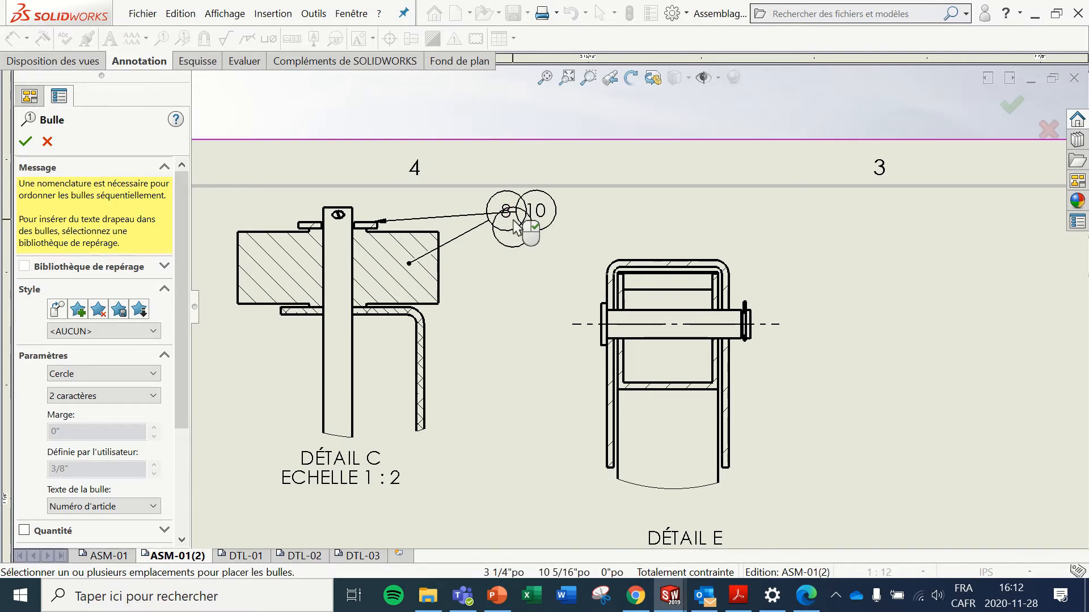
pyautogui.click(425, 324)
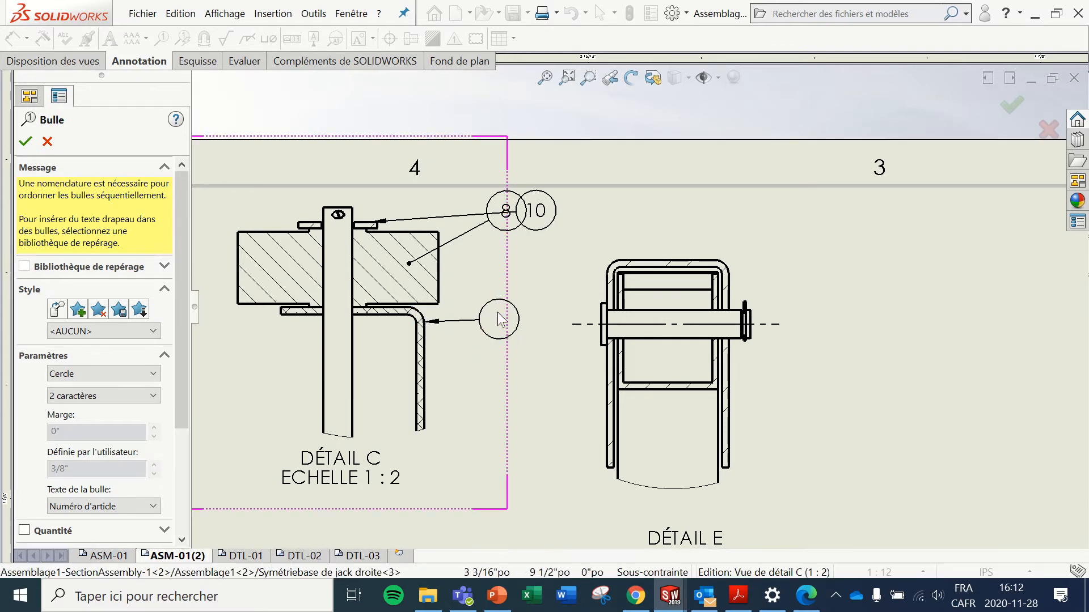
pyautogui.press('Escape')
pyautogui.press('Escape')
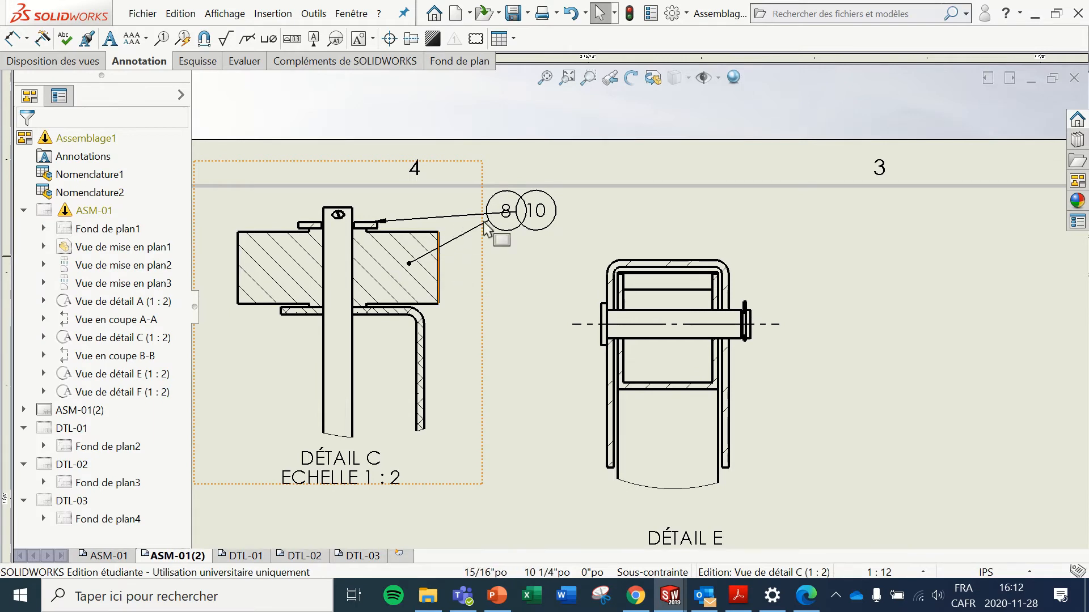
# Step: Separate the two overlapping Detail C balloons, placing the washer's balloon above the hatched block's balloon
pyautogui.moveTo(505, 232); pyautogui.dragTo(506, 245)
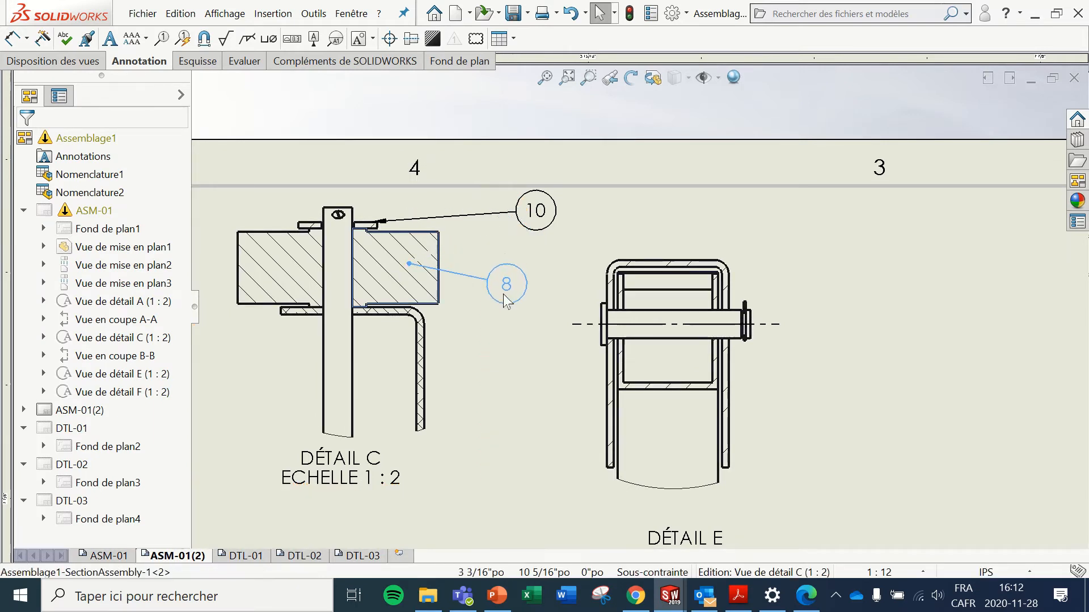
pyautogui.moveTo(506, 301); pyautogui.dragTo(514, 297)
pyautogui.moveTo(532, 213); pyautogui.dragTo(517, 243)
pyautogui.moveTo(516, 282); pyautogui.dragTo(513, 374)
pyautogui.moveTo(519, 242)
pyautogui.mouseDown()
pyautogui.moveTo(513, 288)
pyautogui.moveTo(531, 279)
pyautogui.moveTo(519, 289)
pyautogui.mouseUp()
# Step: Align Detail C's two balloons with a vertical magnetic line about 2 1/8 in long, and move the line closer to the view
pyautogui.scroll(-2, 522, 301)
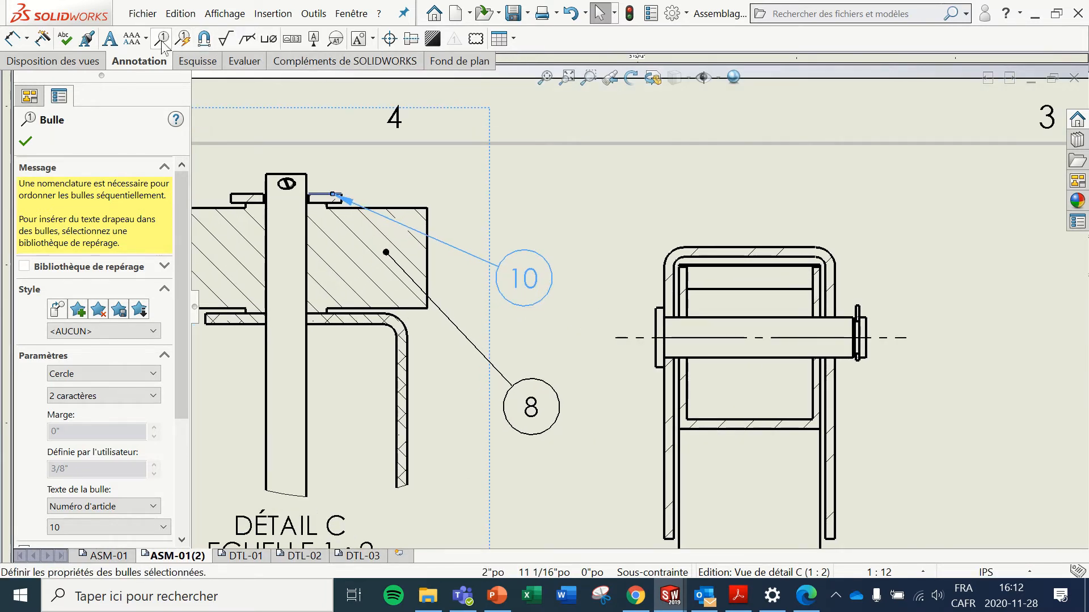
pyautogui.click(204, 39)
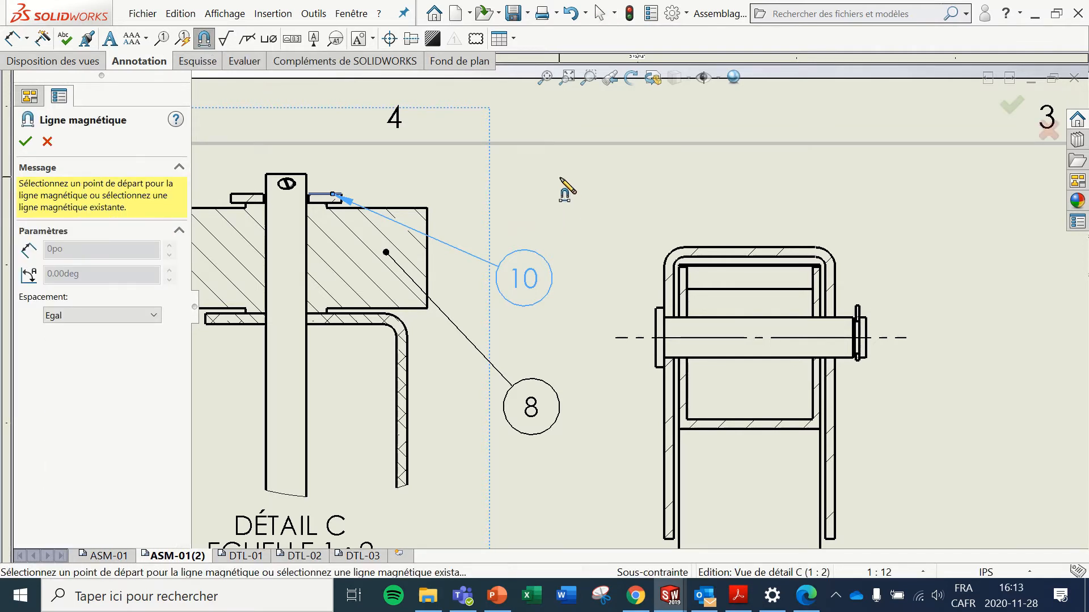
pyautogui.click(563, 151)
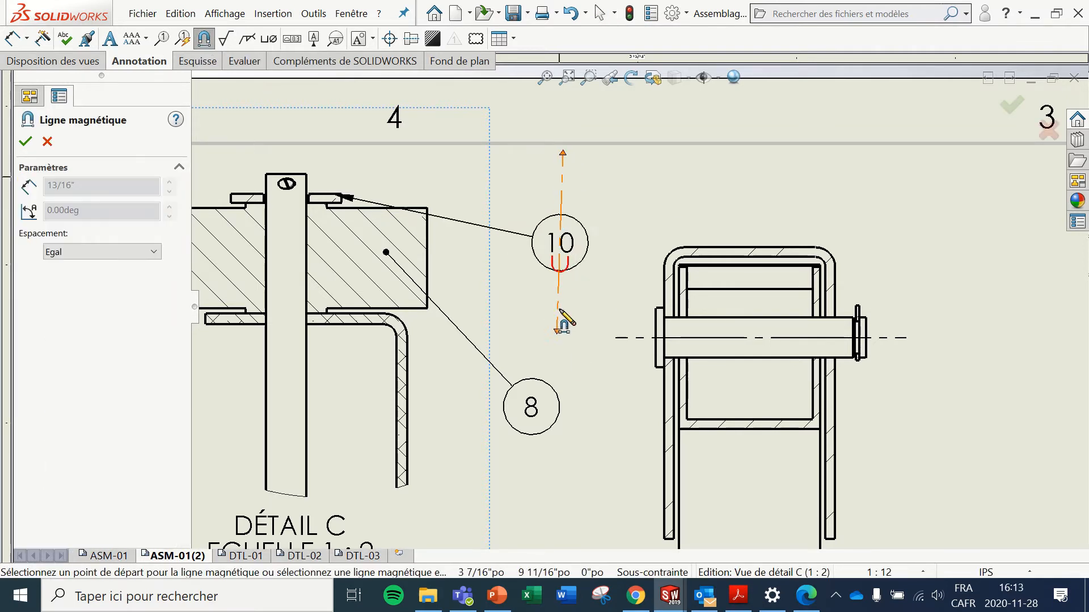
pyautogui.click(563, 486)
pyautogui.press('Escape')
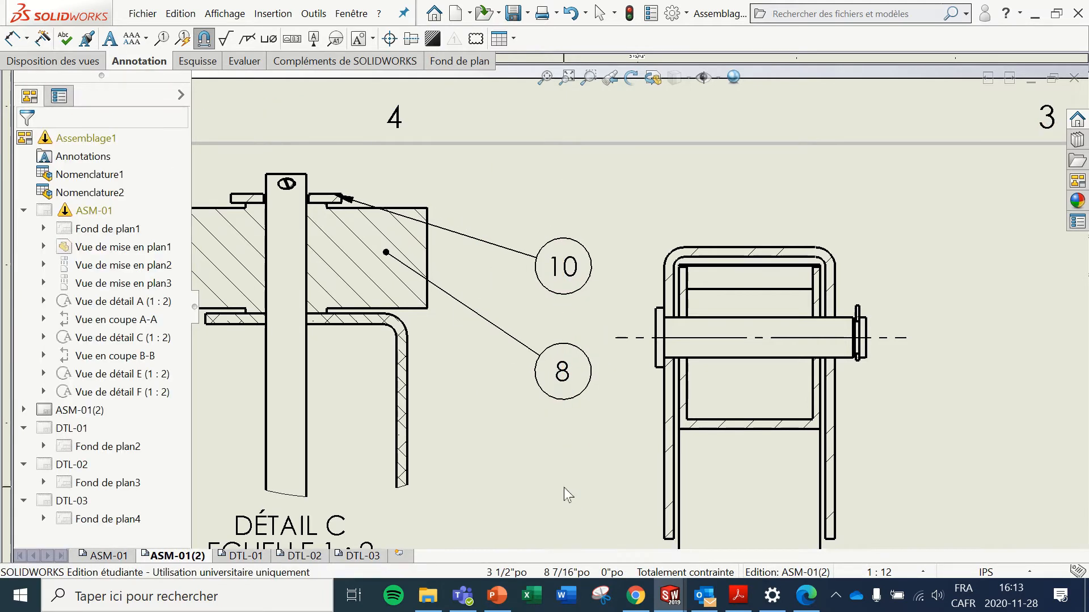
pyautogui.click(587, 286)
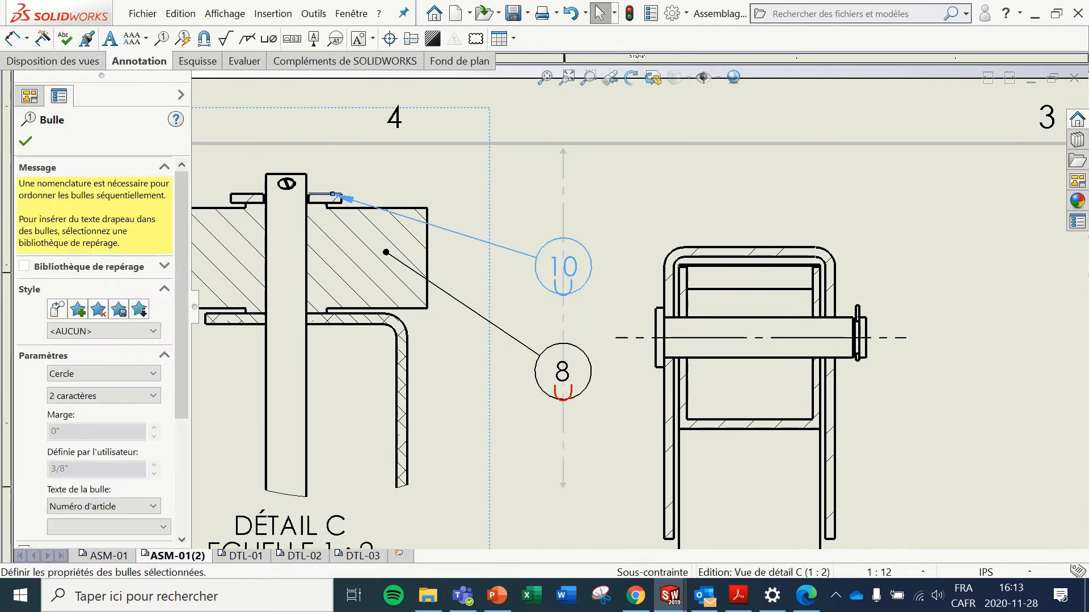
pyautogui.moveTo(564, 323); pyautogui.dragTo(513, 356)
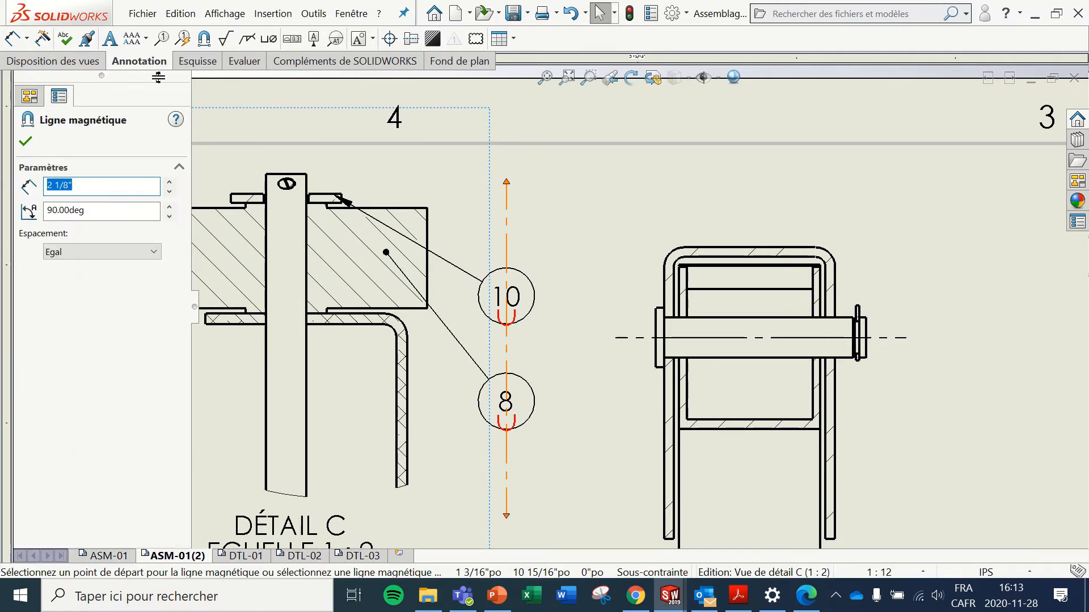
# Step: Add an item-number balloon to the small round part at the pin's upper end in Detail C, placing it on the magnetic line above the other balloons
pyautogui.click(161, 38)
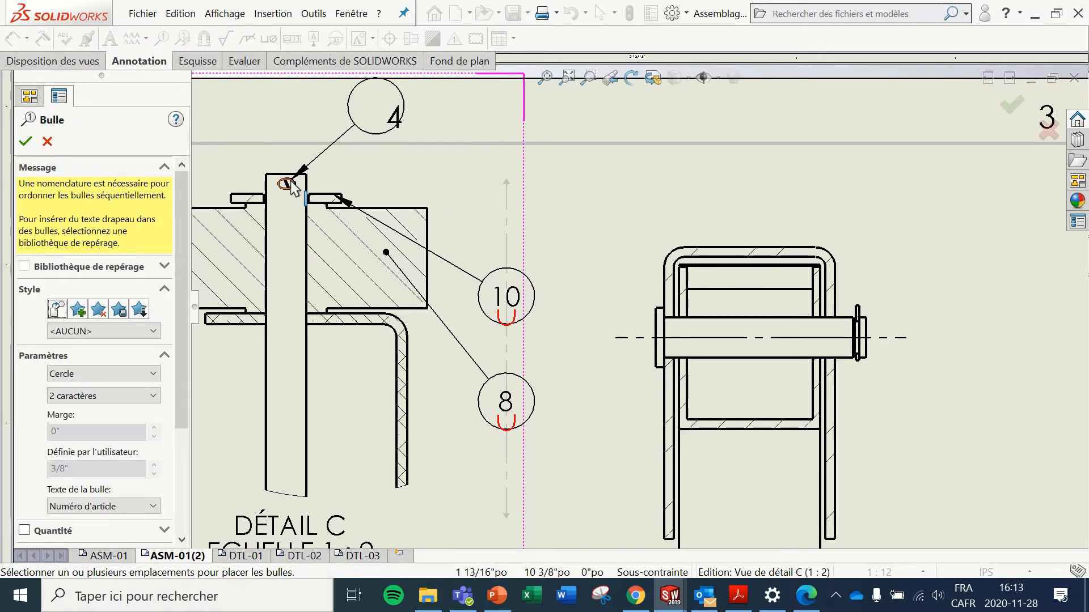
pyautogui.scroll(-3, 428, 249)
pyautogui.click(457, 248)
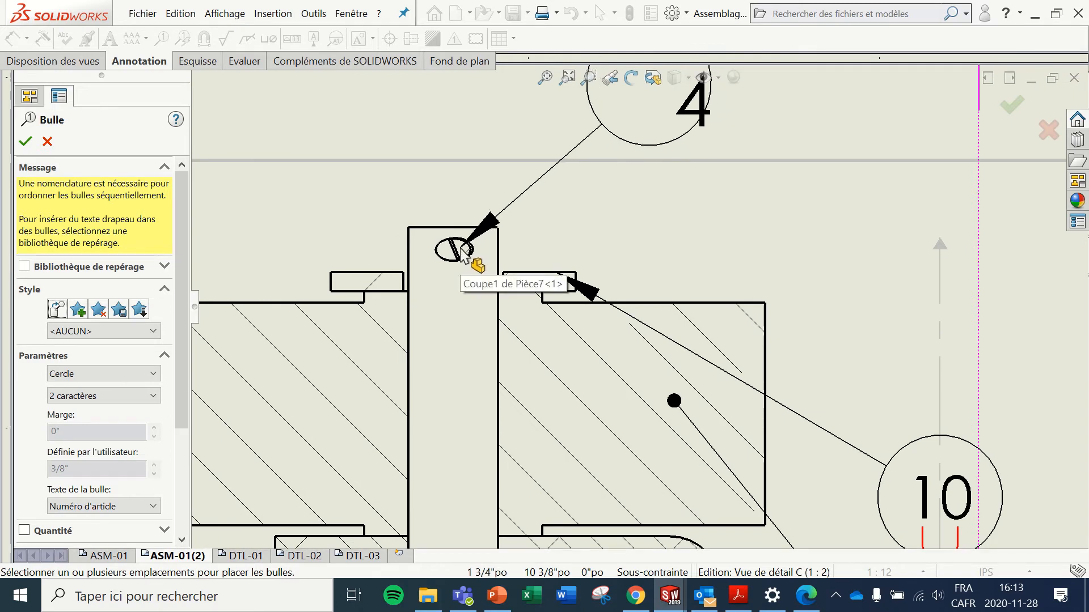
pyautogui.scroll(5, 761, 213)
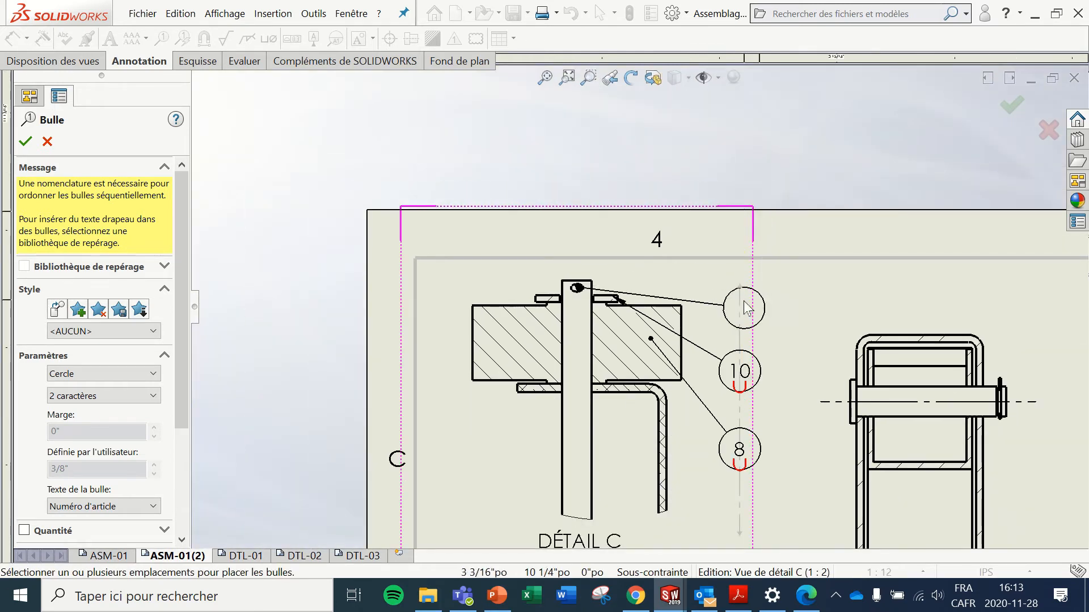
pyautogui.click(740, 310)
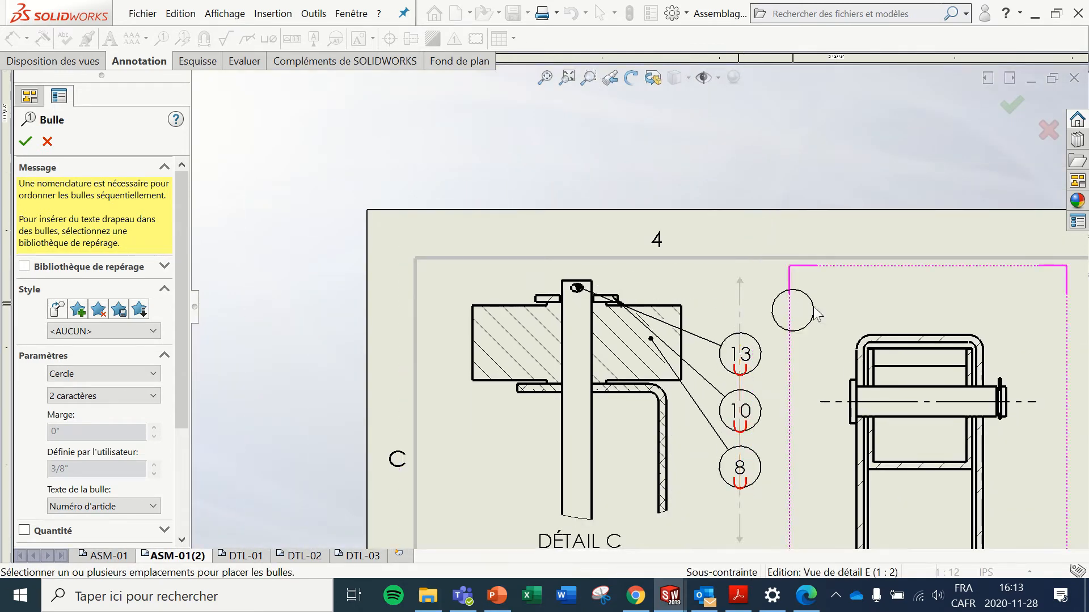
pyautogui.scroll(2, 794, 392)
pyautogui.scroll(-3, 806, 412)
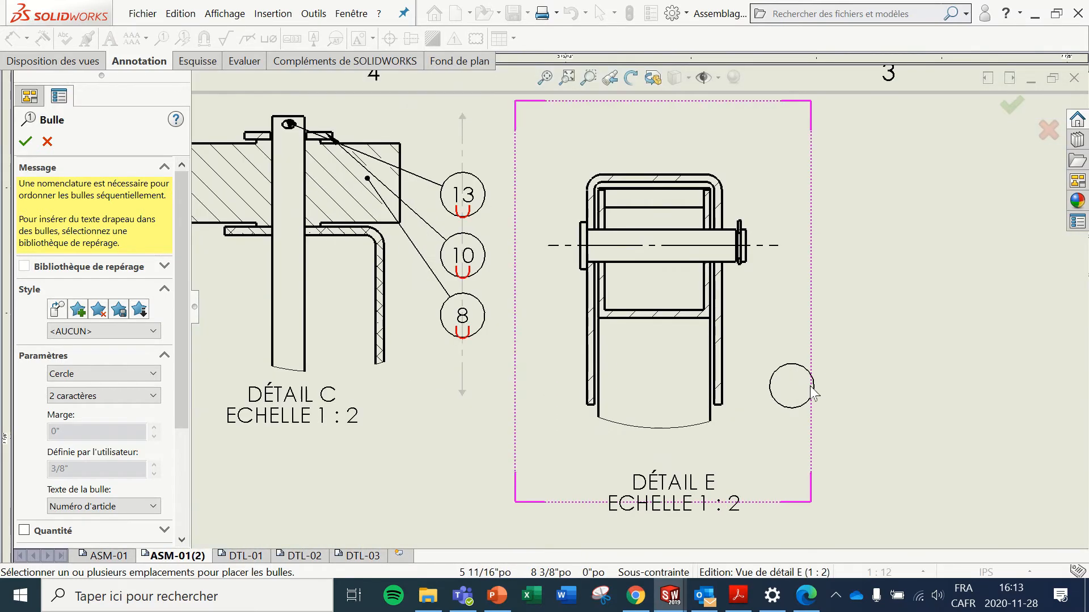
pyautogui.press('Escape')
# Step: Add item-number balloons beside Detail E for the horizontal pin and the thin ring at its end, with the ring's balloon above the pin's
pyautogui.scroll(3, 795, 365)
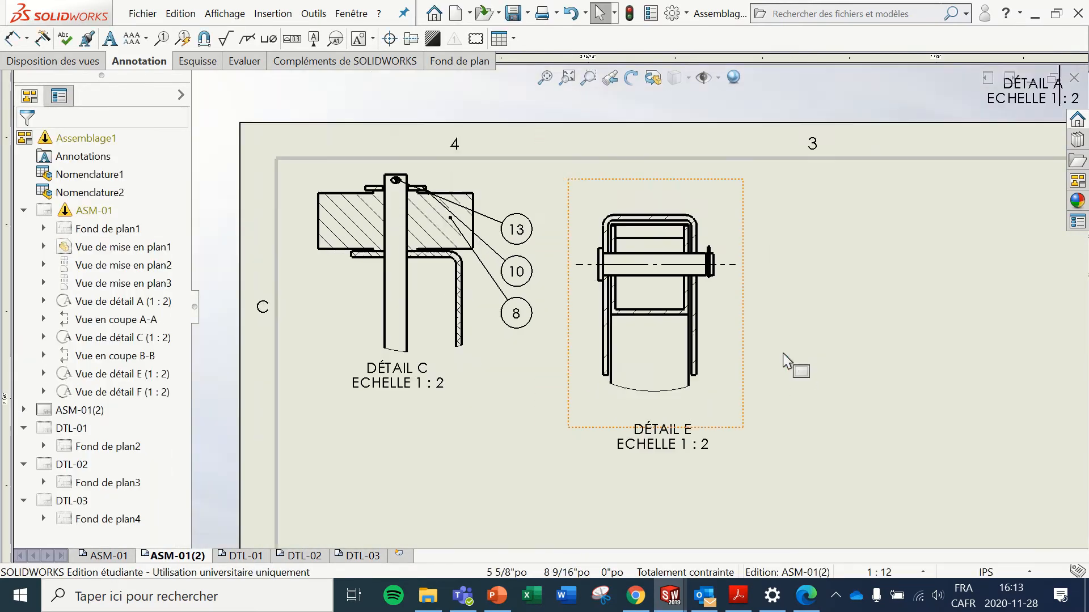
pyautogui.scroll(-1, 771, 354)
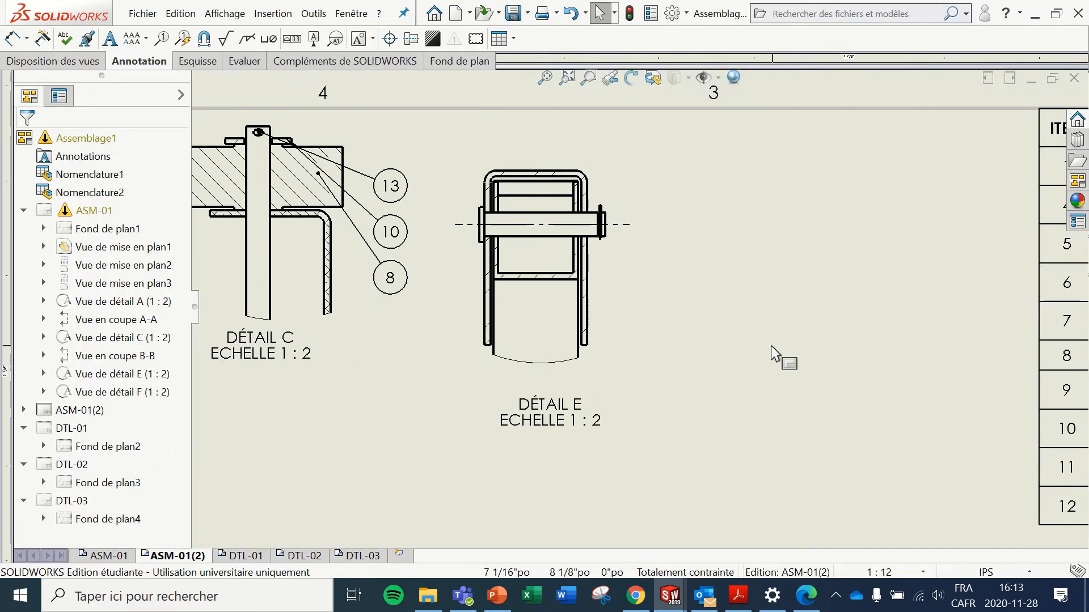
pyautogui.click(163, 39)
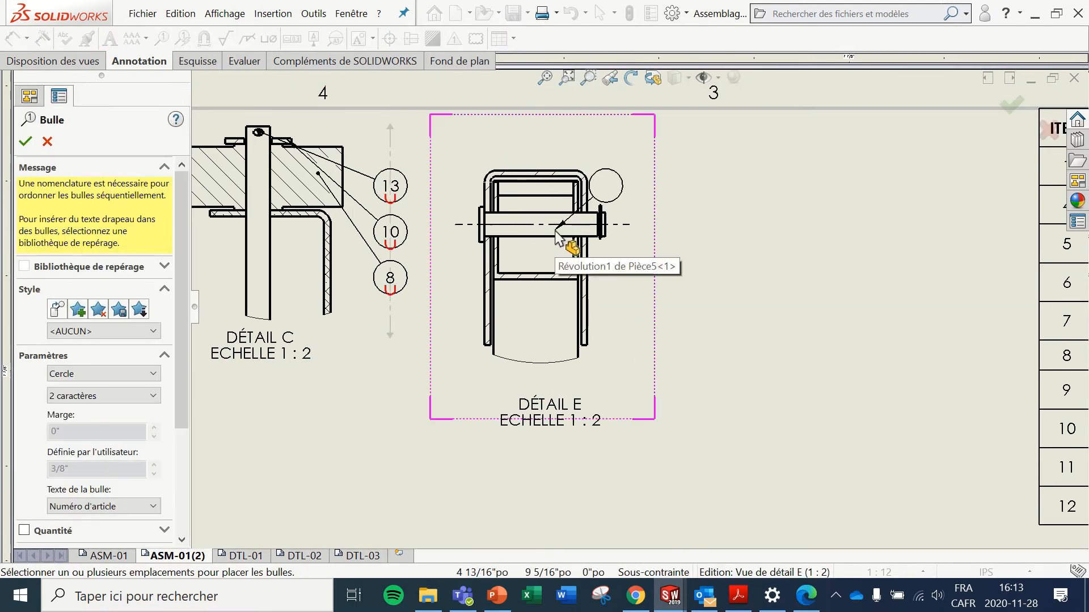
pyautogui.click(665, 299)
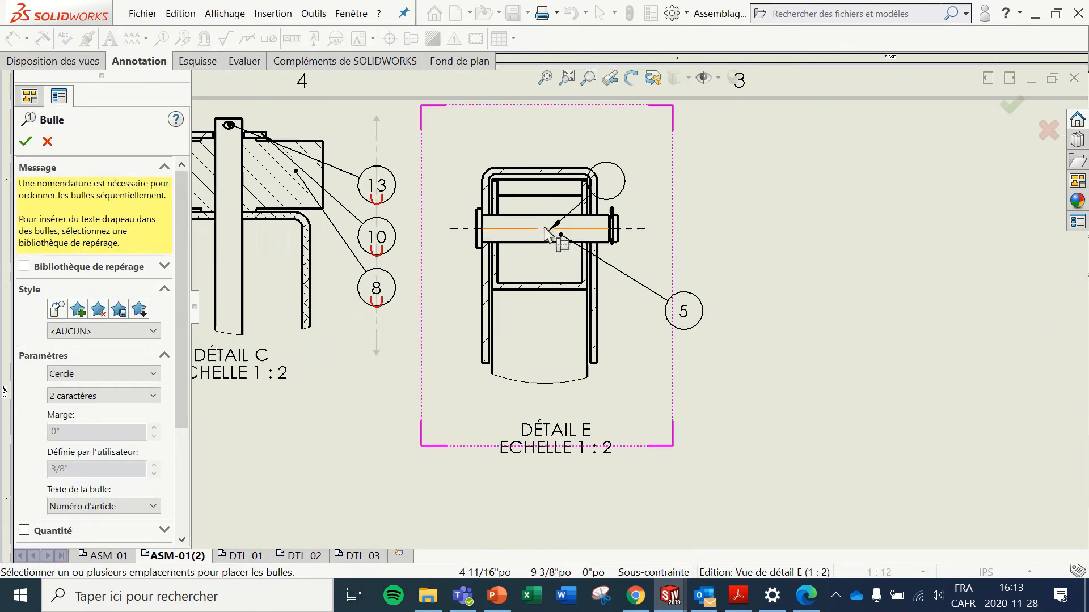
pyautogui.scroll(-5, 551, 221)
pyautogui.scroll(-2, 721, 224)
pyautogui.click(680, 233)
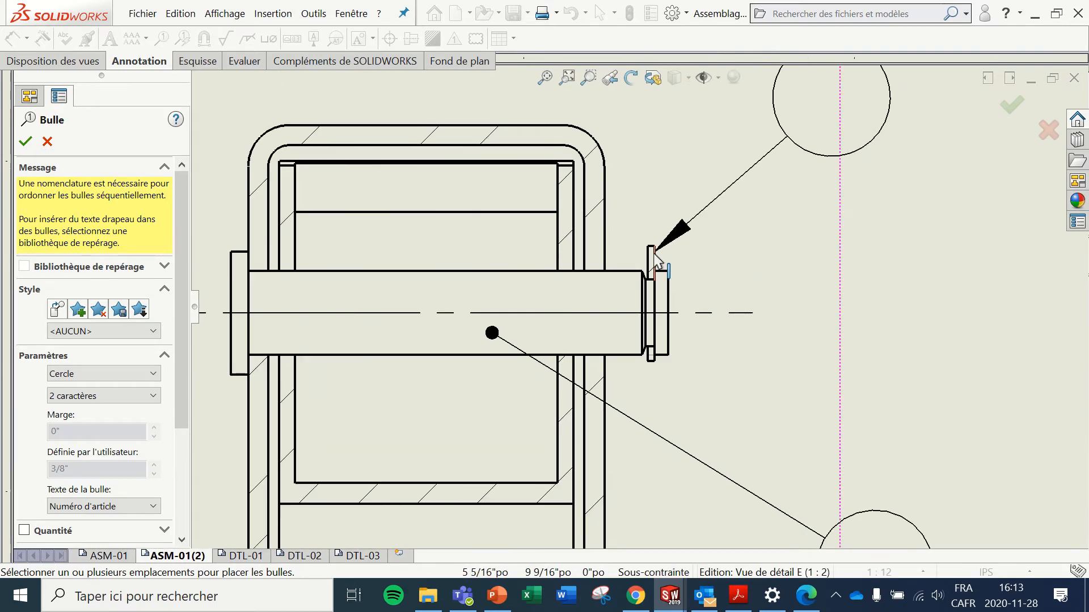
pyautogui.click(885, 327)
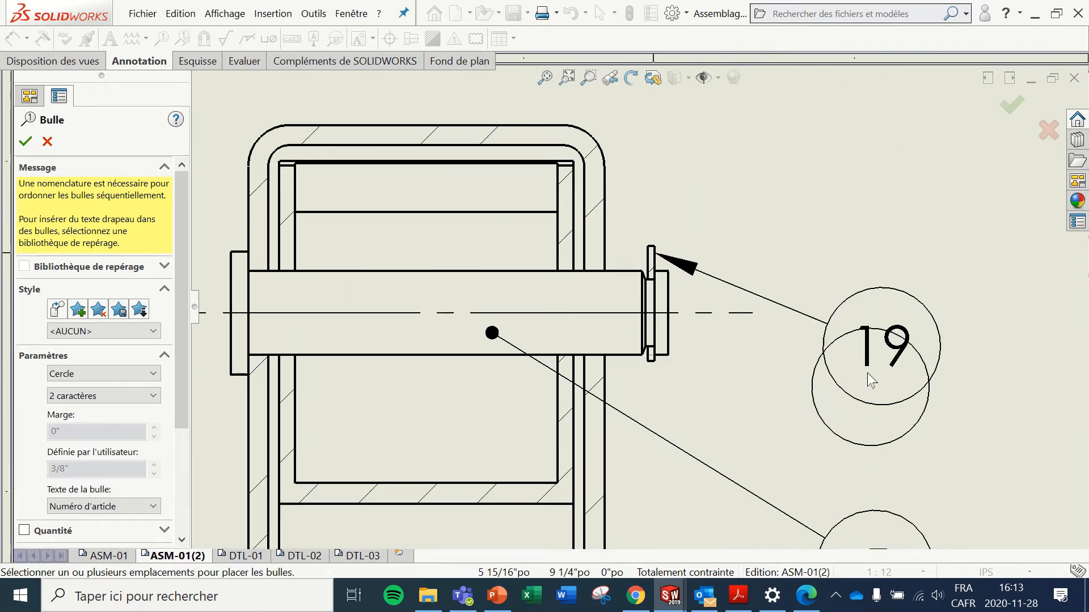
pyautogui.scroll(3, 822, 377)
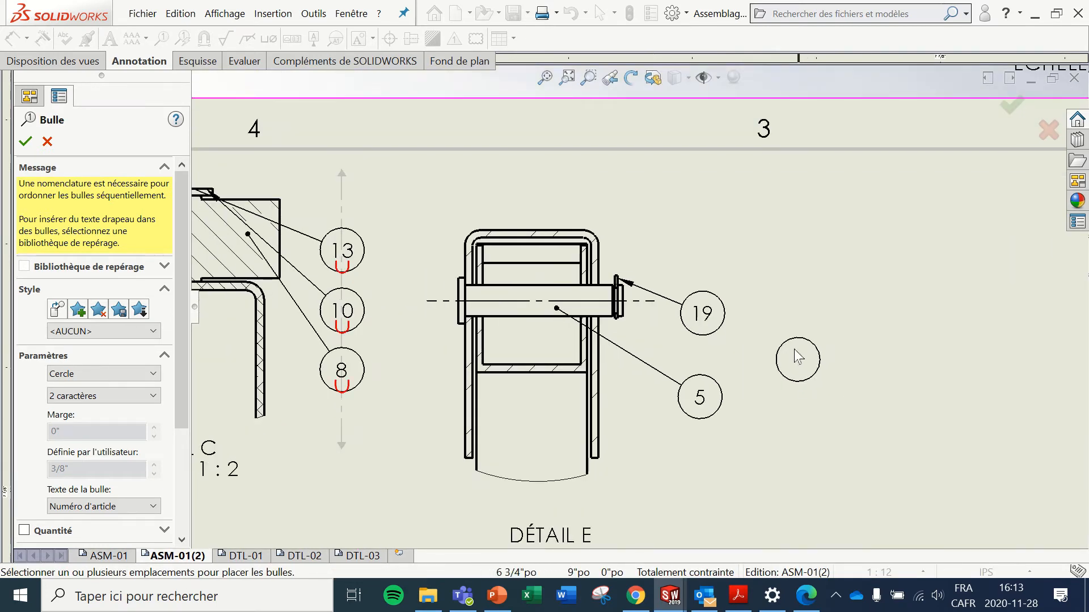
pyautogui.press('Escape')
# Step: Delete the existing bill of materials table from the copied sheet ASM-01(2)
pyautogui.scroll(3, 753, 367)
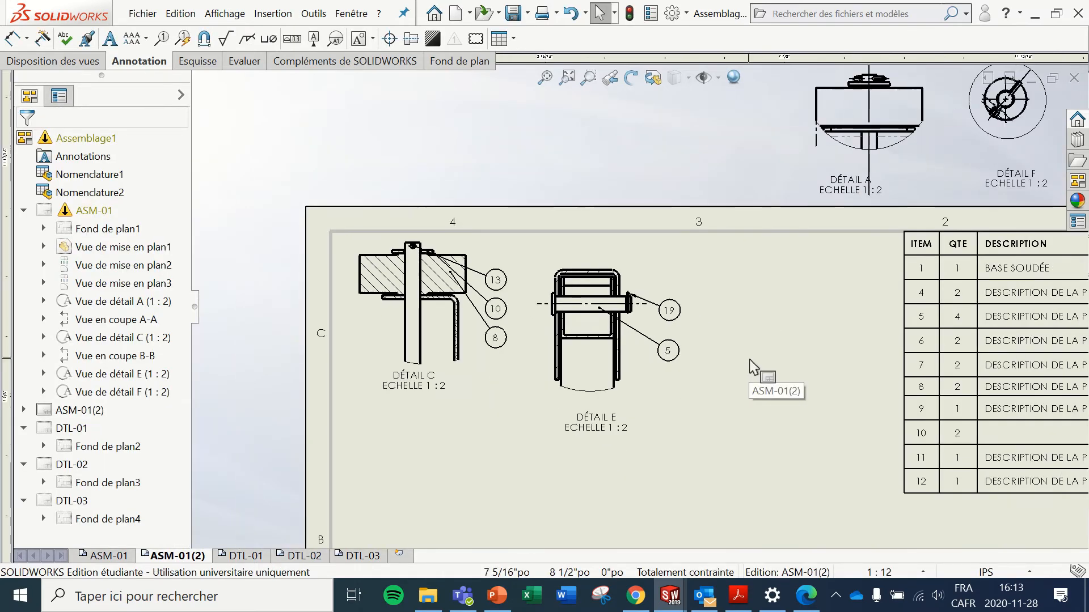
pyautogui.scroll(2, 750, 361)
pyautogui.scroll(3, 770, 358)
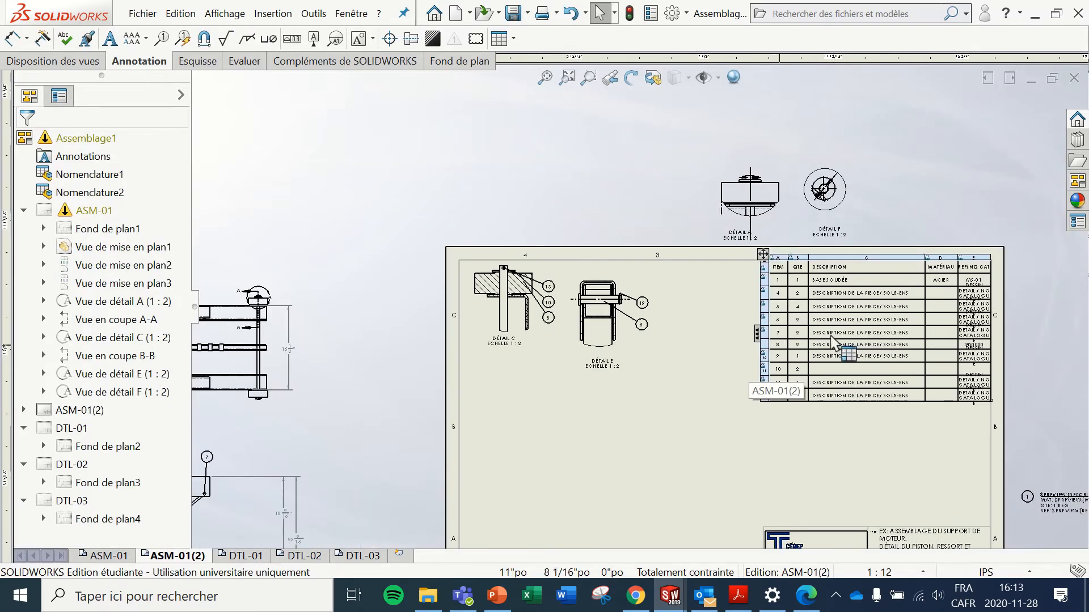
pyautogui.scroll(-4, 901, 322)
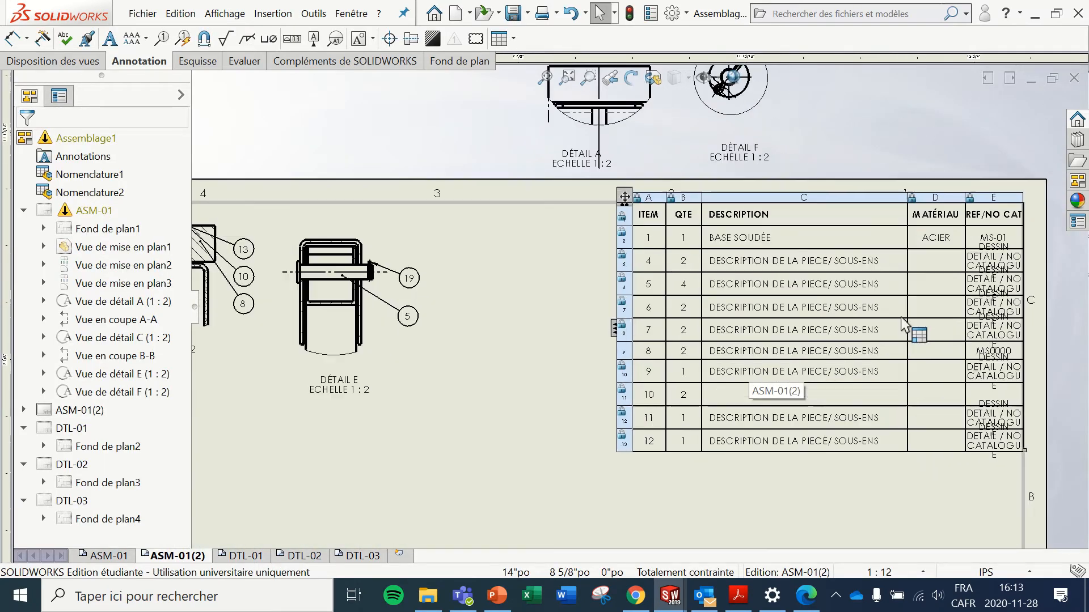
pyautogui.click(625, 199)
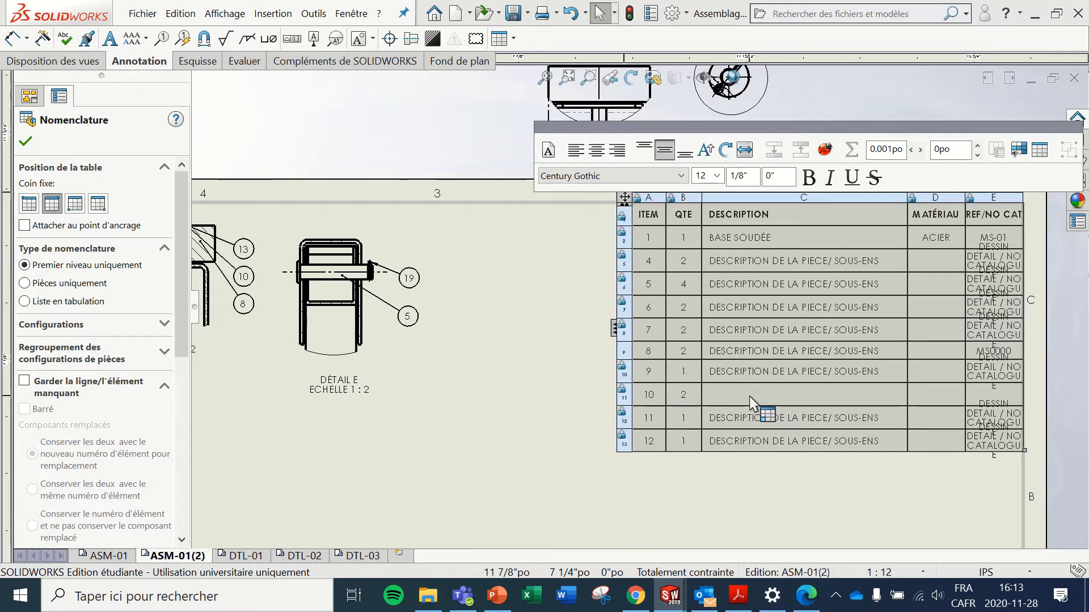
pyautogui.moveTo(647, 228); pyautogui.dragTo(648, 234)
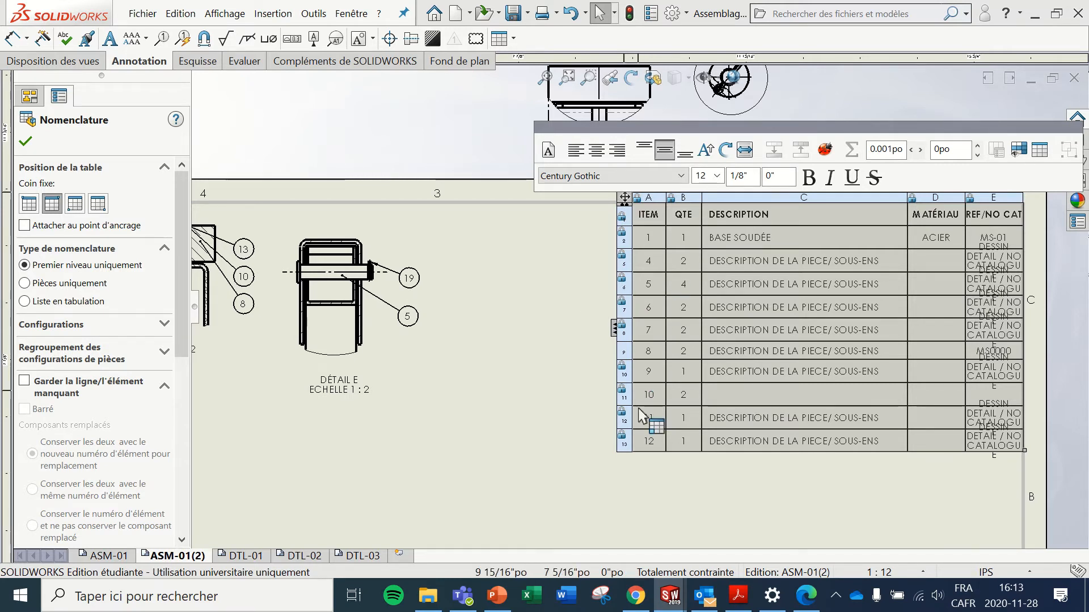
pyautogui.click(626, 197)
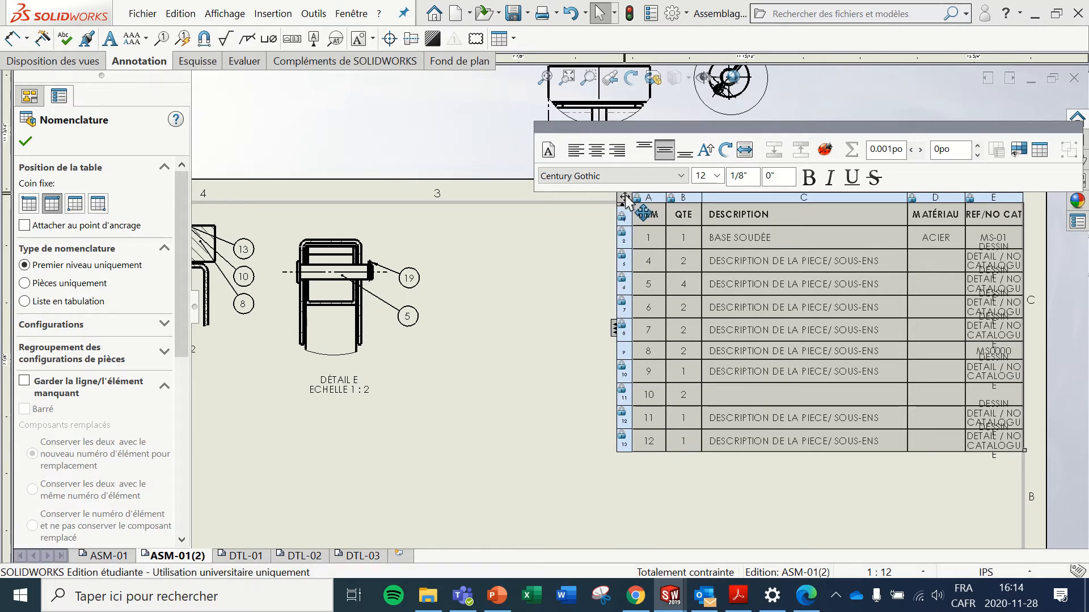
pyautogui.press('Delete')
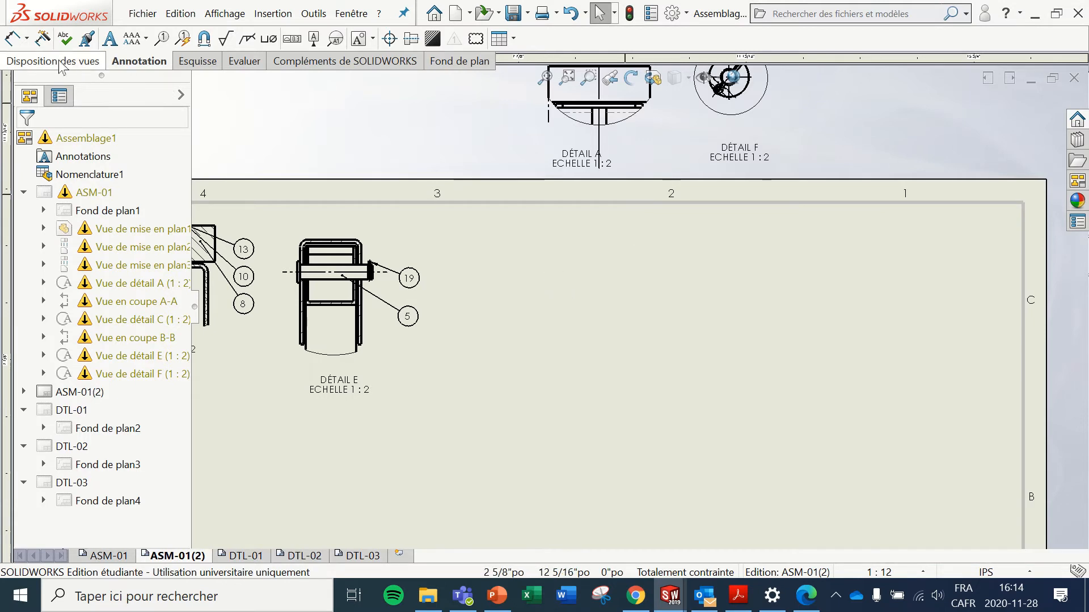
# Step: Insert a top-level-only bill of materials from the lift's side view, using the BOM_TGM template
pyautogui.click(504, 43)
pyautogui.click(527, 101)
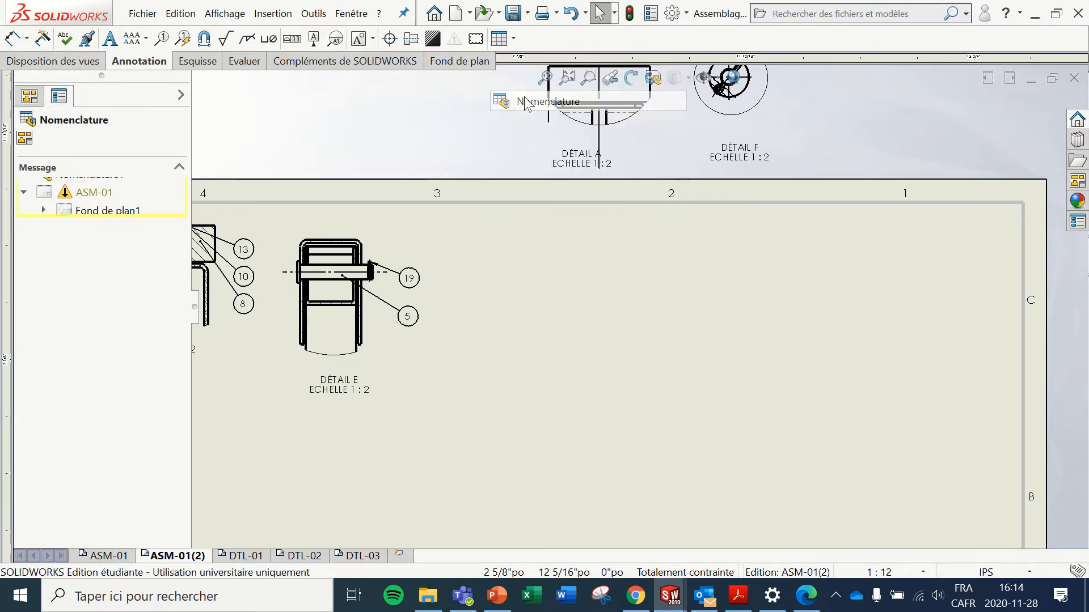
pyautogui.scroll(7, 474, 209)
pyautogui.scroll(-1, 476, 216)
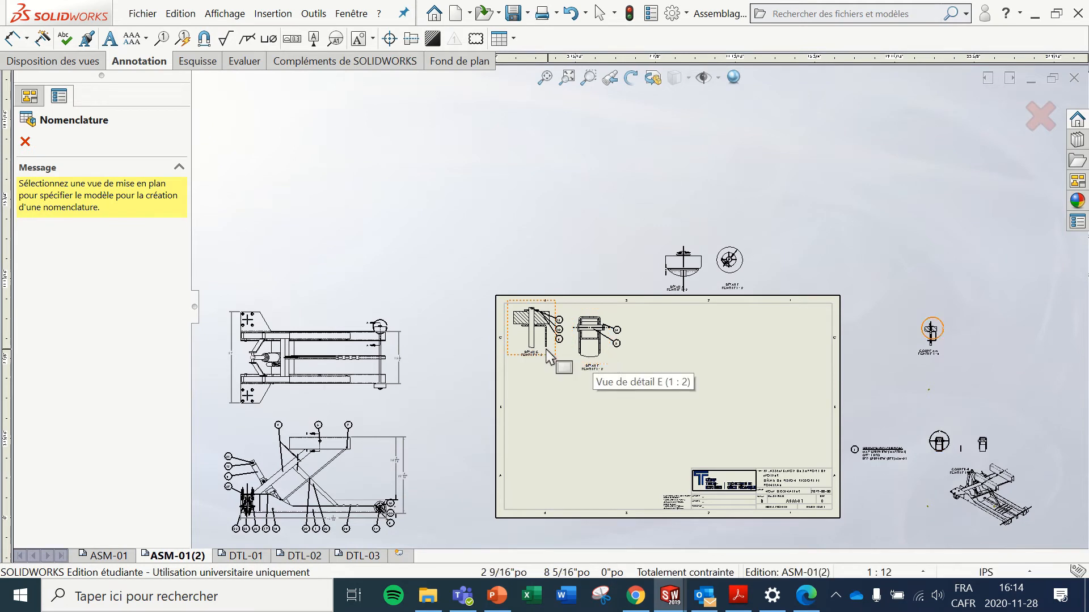
pyautogui.click(363, 468)
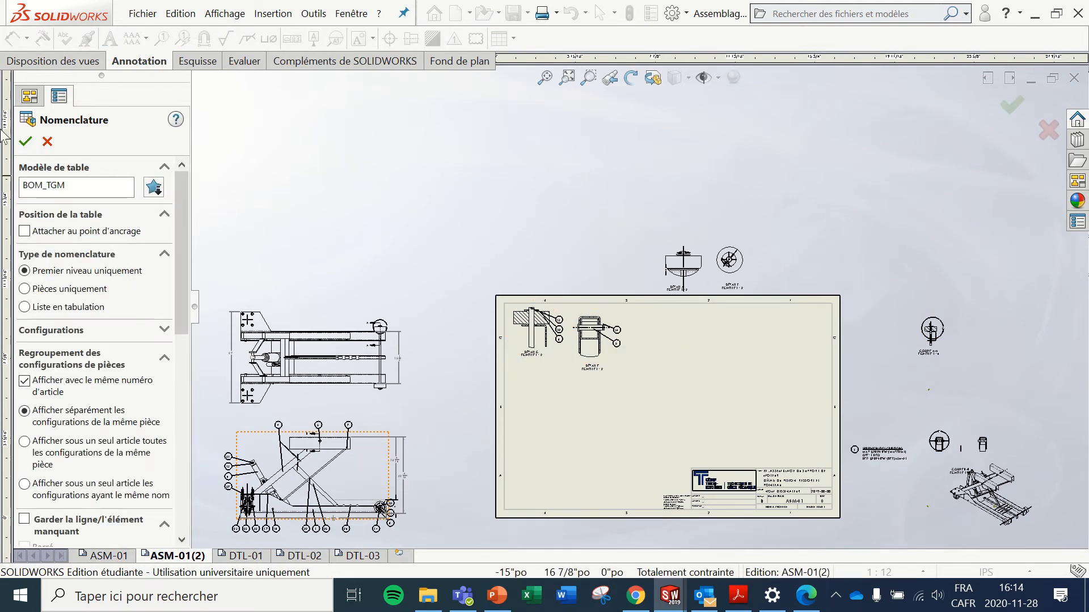
pyautogui.click(27, 143)
pyautogui.scroll(-3, 771, 333)
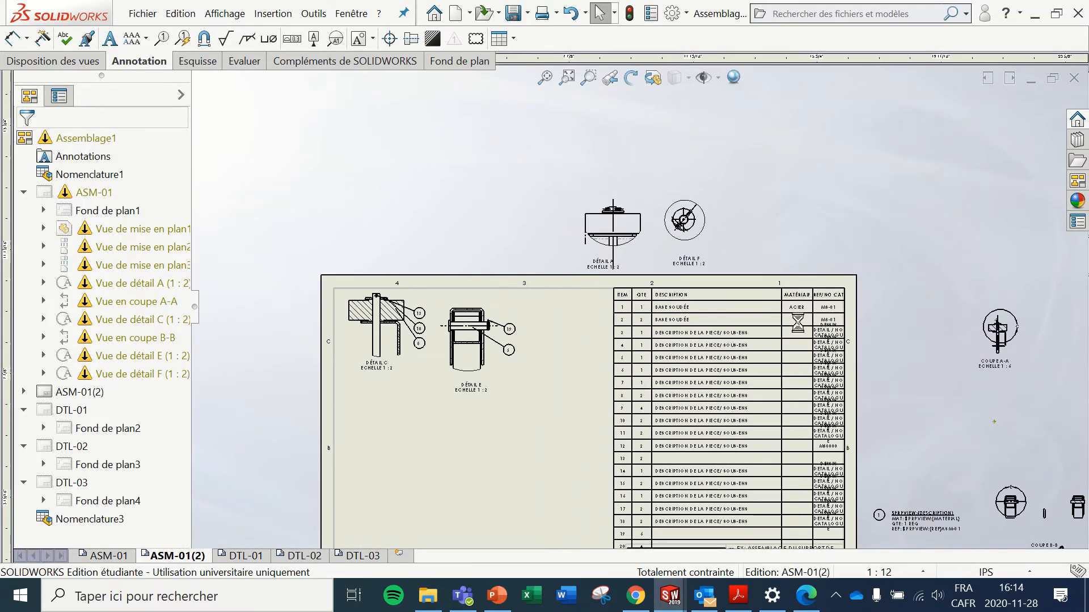
# Step: Move the item 10 row of the new bill of materials down to position 23
pyautogui.scroll(3, 715, 442)
pyautogui.scroll(-5, 560, 276)
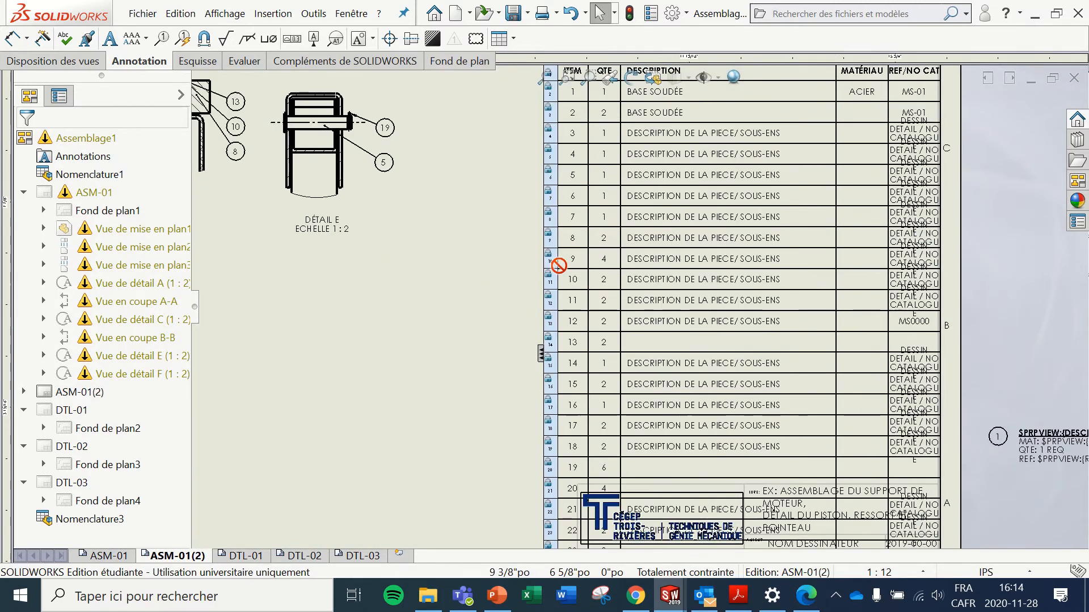
pyautogui.scroll(1, 559, 265)
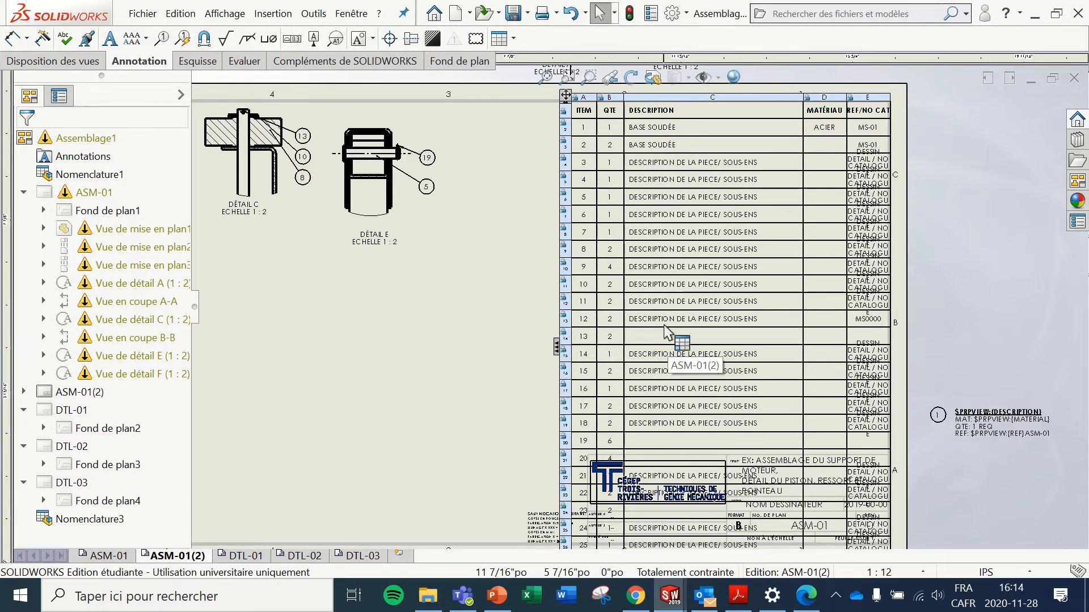
pyautogui.click(556, 284)
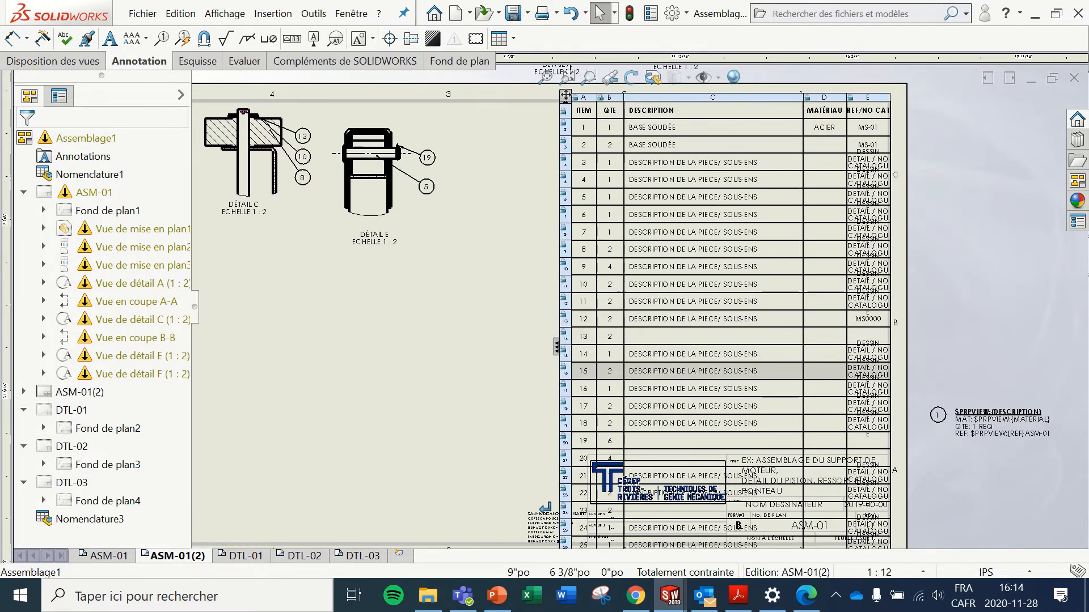
pyautogui.press('Delete')
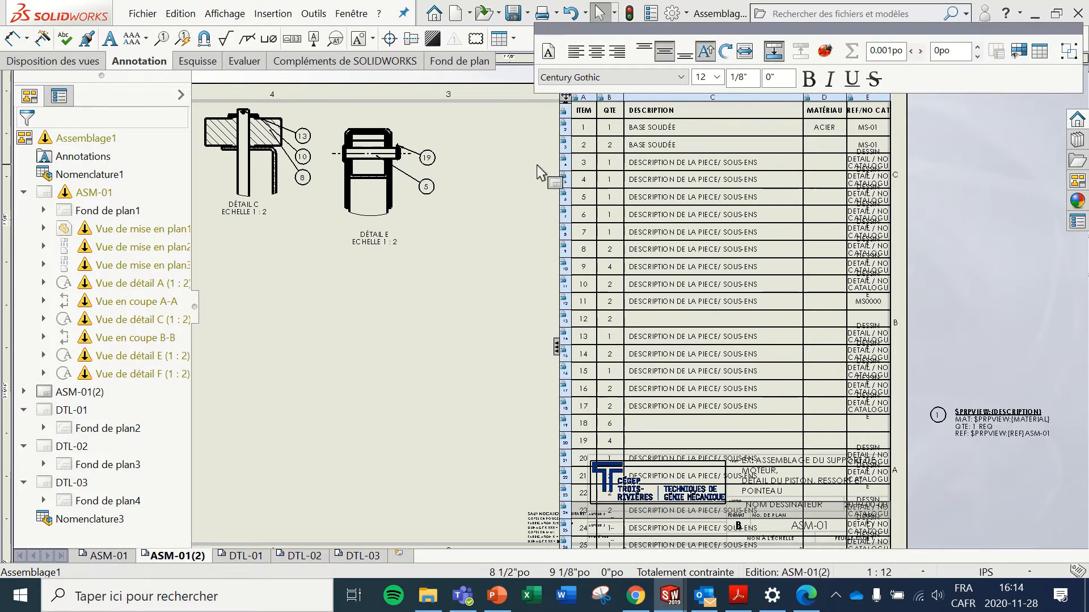
# Step: Remove the rows of items 1 to 12 from the bill of materials
pyautogui.scroll(-2, 653, 238)
pyautogui.scroll(3, 656, 244)
pyautogui.scroll(-2, 683, 217)
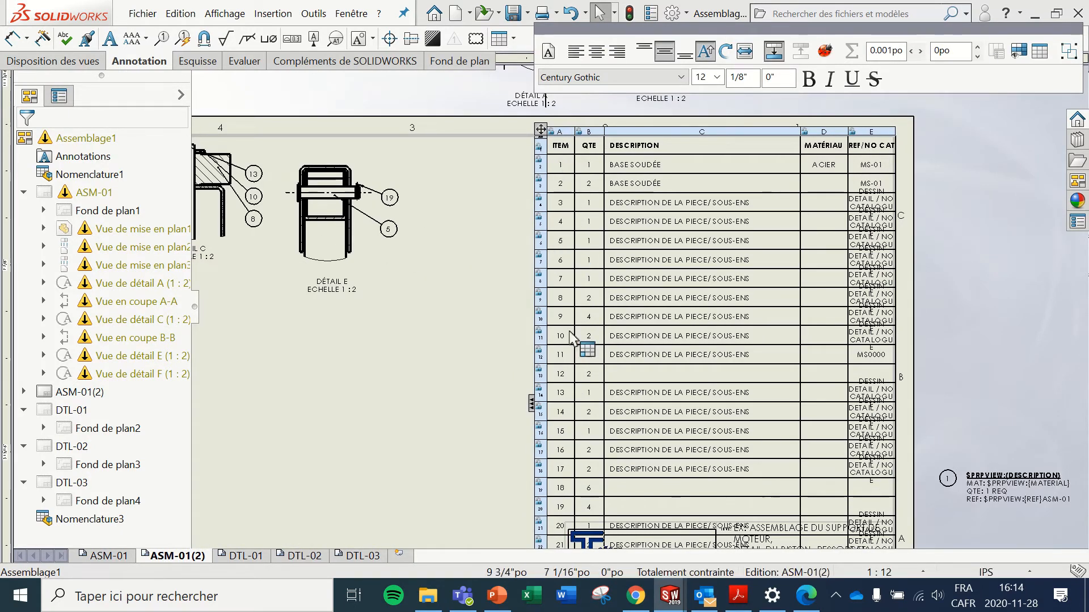
pyautogui.click(531, 166)
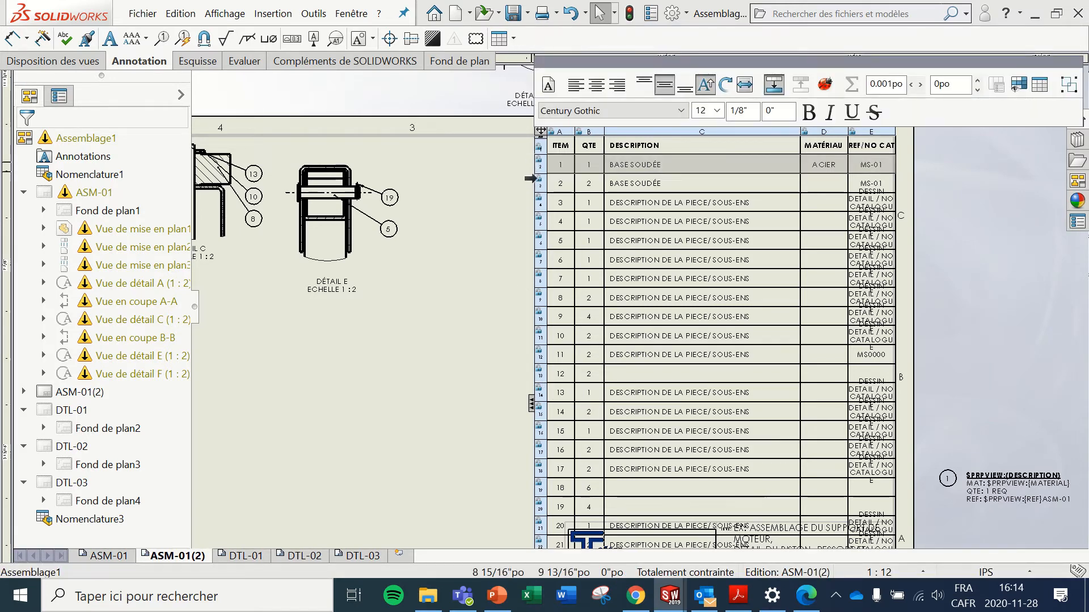
pyautogui.keyDown('shift'); pyautogui.click(530, 373); pyautogui.keyUp('shift')
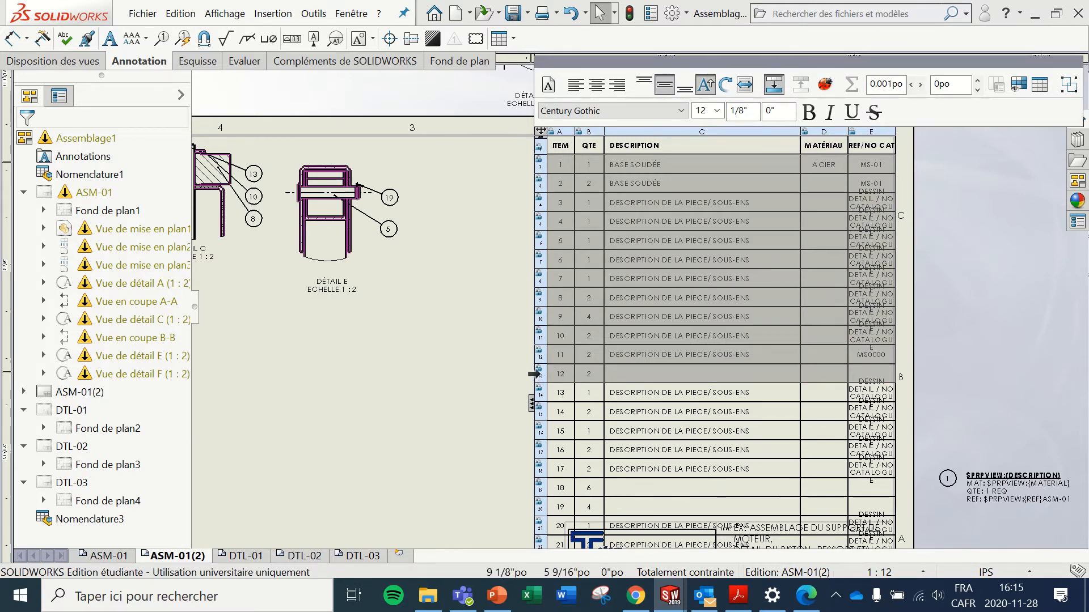
pyautogui.rightClick(532, 374)
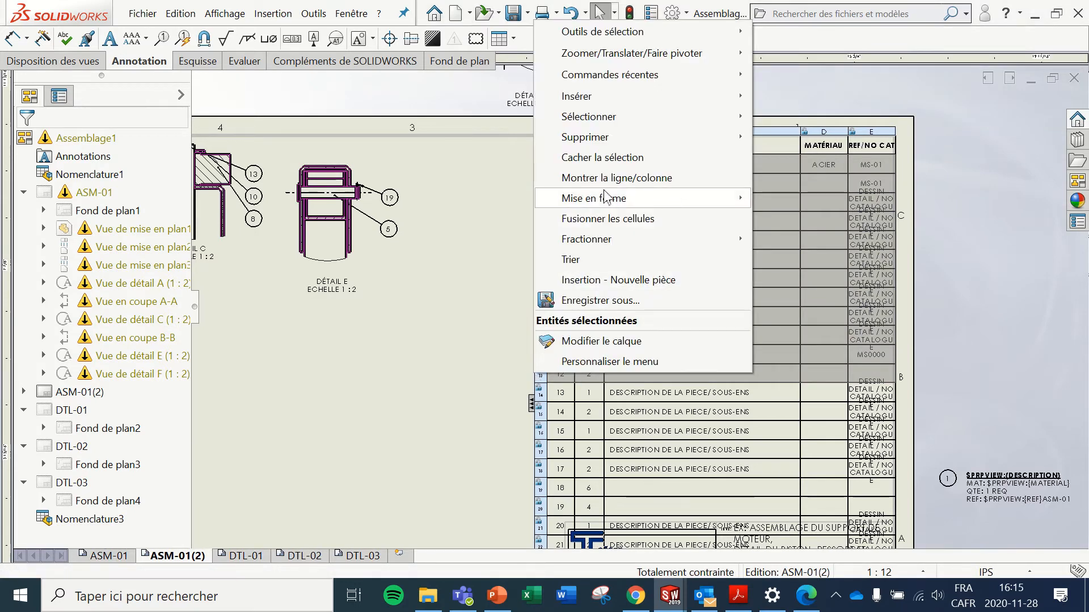
pyautogui.moveTo(624, 136)
pyautogui.click(792, 157)
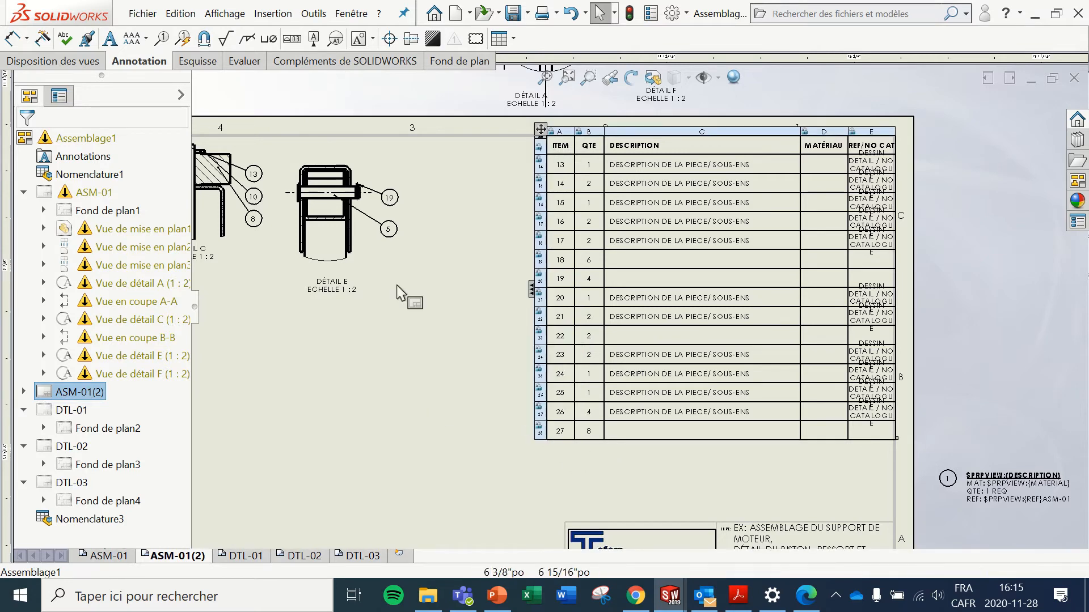
# Step: Move the item 23 row of the bill of materials up to position 15, and clear the table selection
pyautogui.scroll(1, 319, 219)
pyautogui.scroll(-1, 322, 217)
pyautogui.scroll(-1, 326, 223)
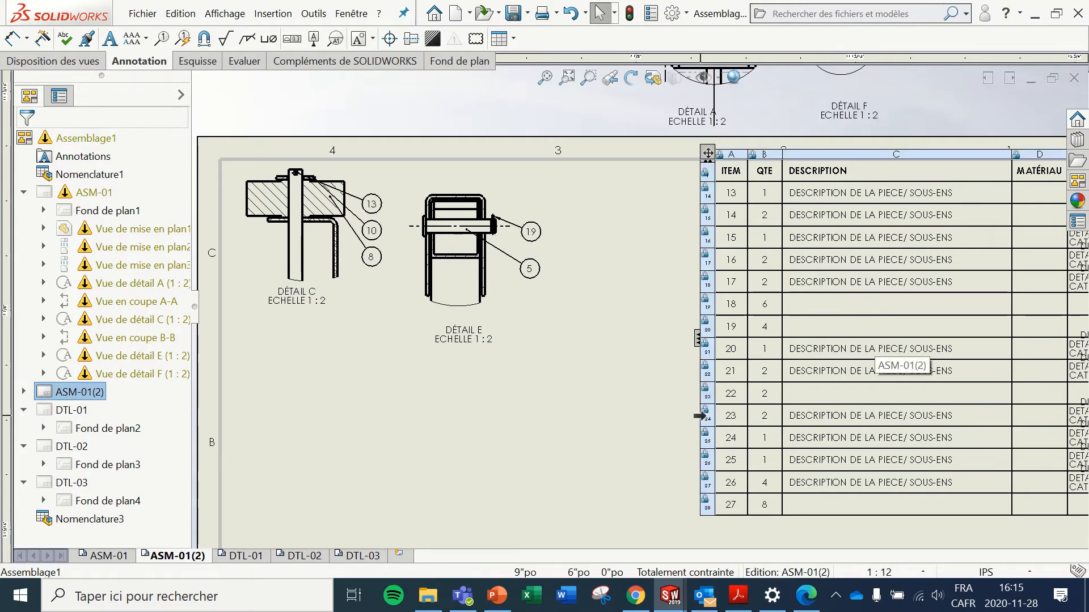
pyautogui.moveTo(697, 416); pyautogui.dragTo(677, 334)
pyautogui.moveTo(696, 228); pyautogui.dragTo(702, 212)
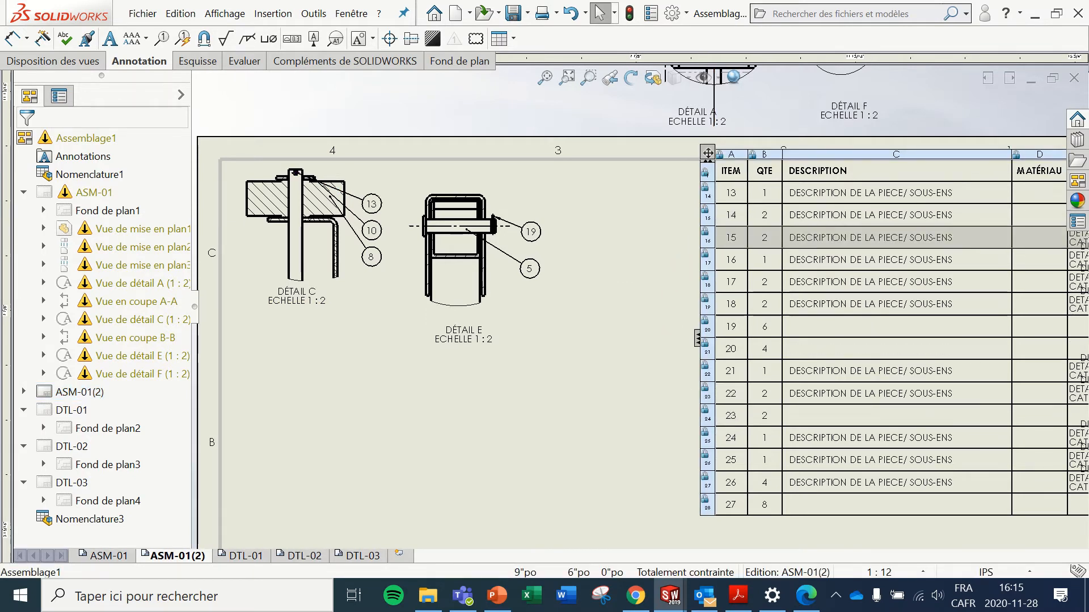
pyautogui.click(625, 414)
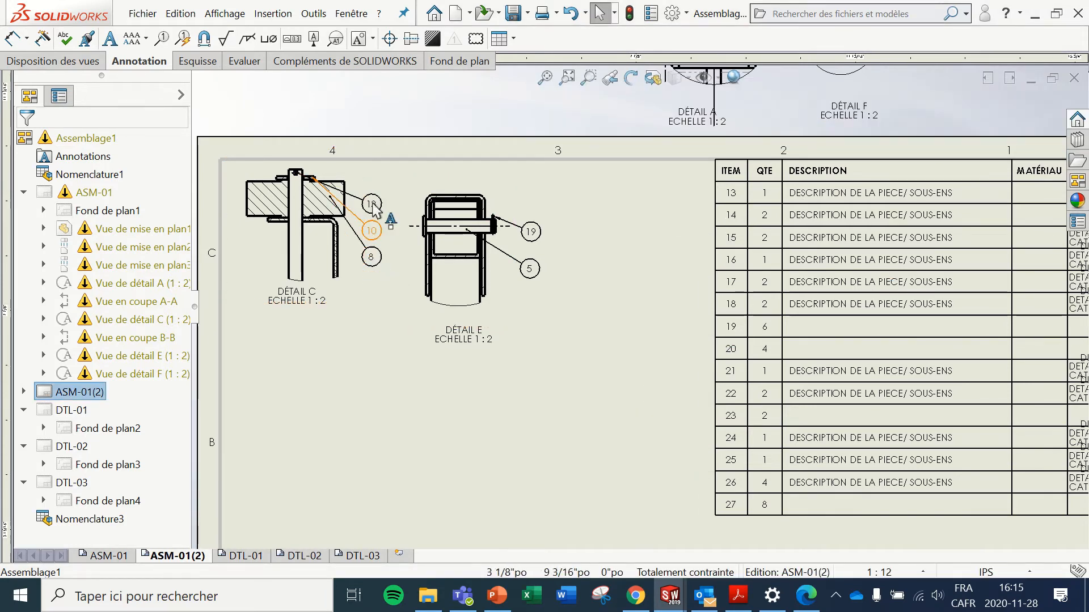
# Step: Move the item 13 row of the bill of materials down to position 15
pyautogui.click(733, 230)
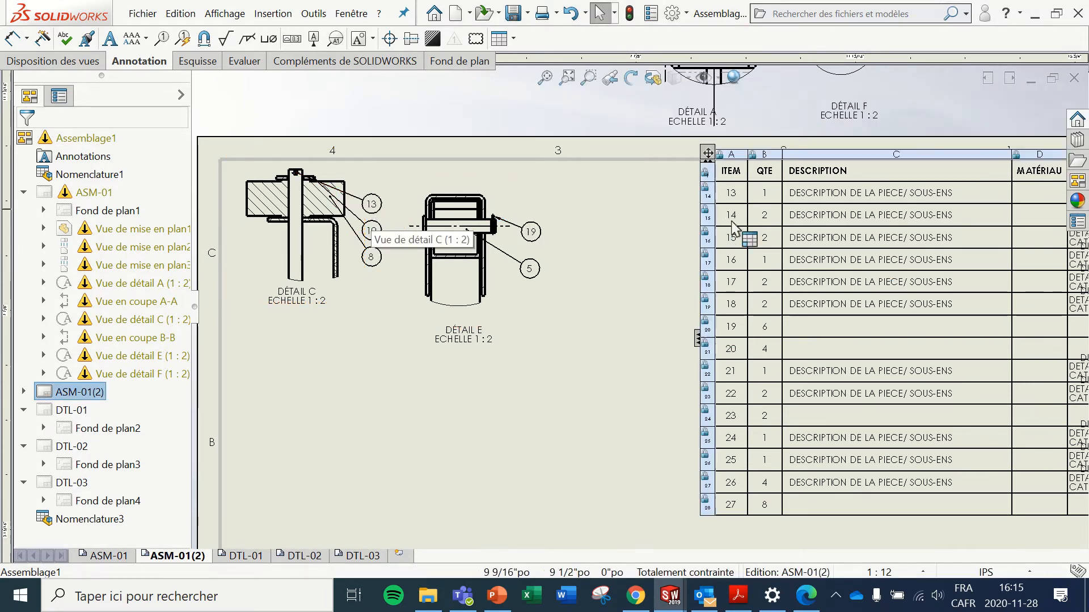
pyautogui.click(704, 200)
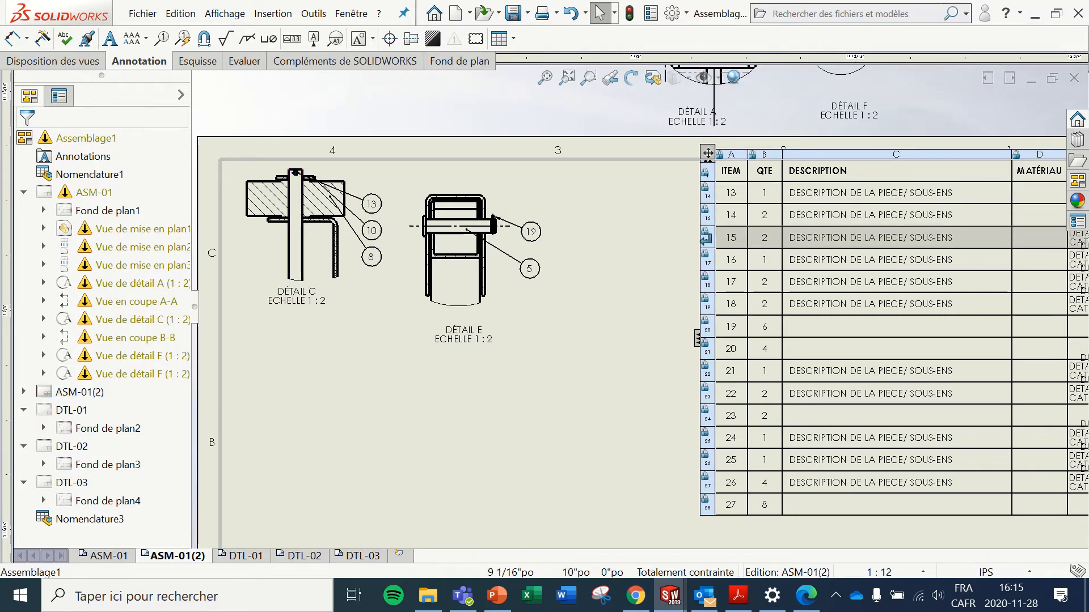
pyautogui.moveTo(707, 247); pyautogui.dragTo(706, 248)
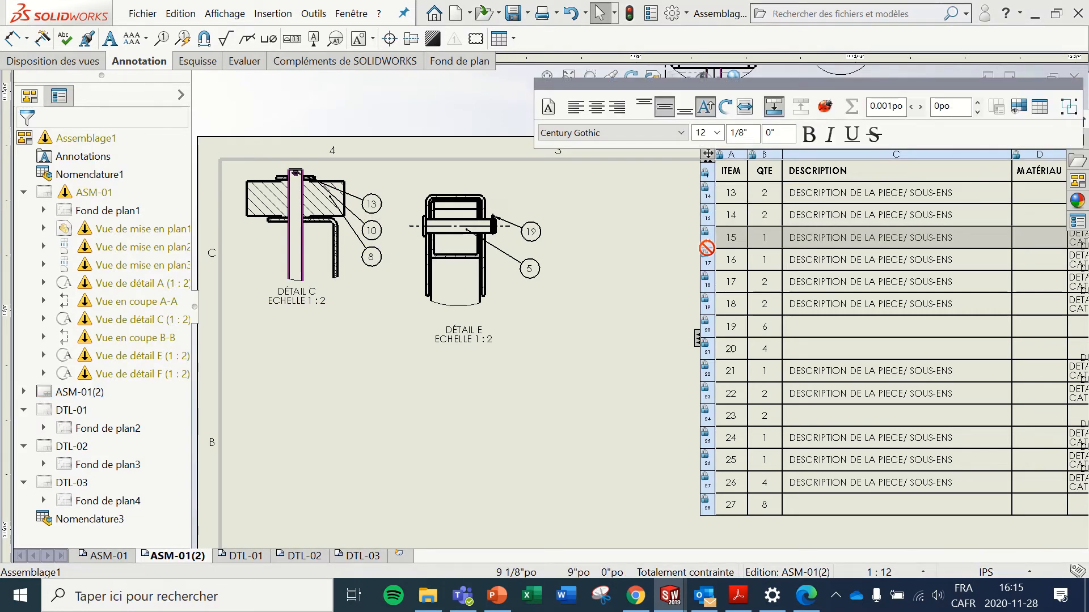
pyautogui.click(631, 263)
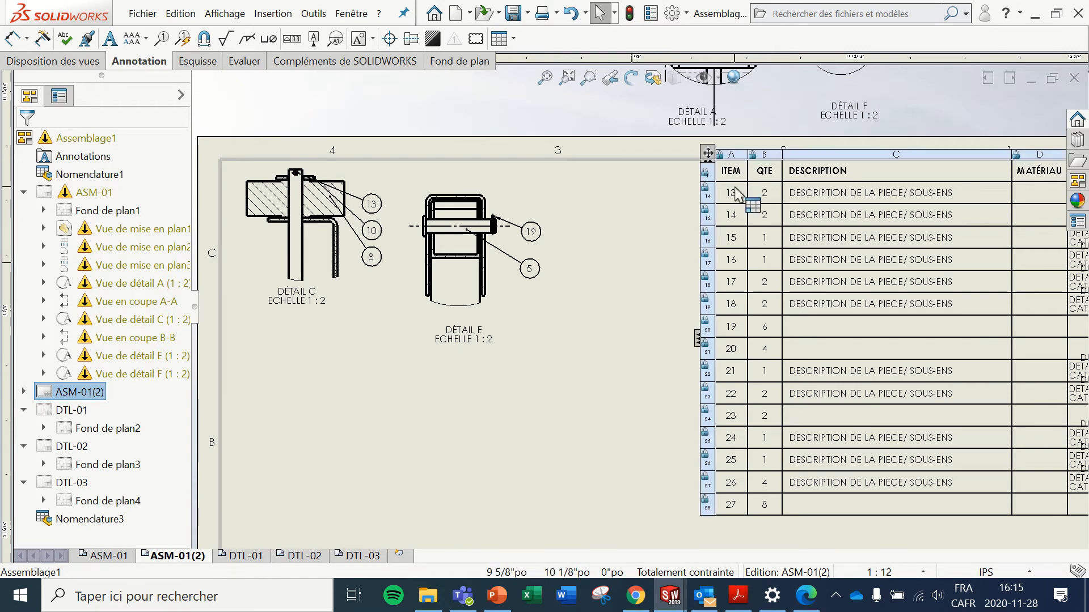
# Step: Move the new item 13 row of the bill of materials down to position 18, and rebuild the drawing
pyautogui.click(703, 193)
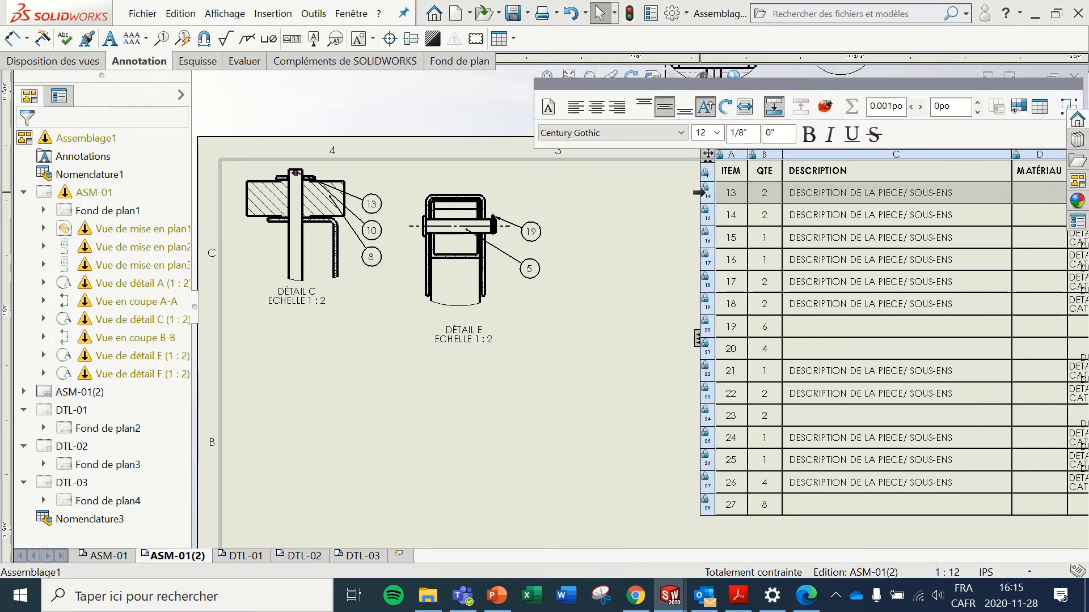
pyautogui.moveTo(703, 193); pyautogui.dragTo(708, 299)
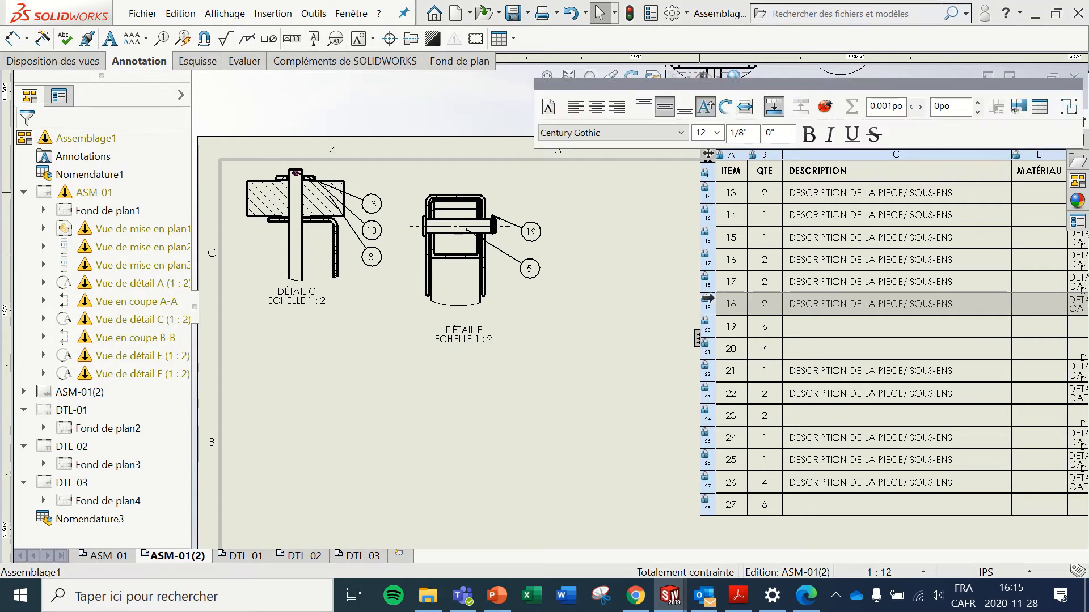
pyautogui.click(643, 284)
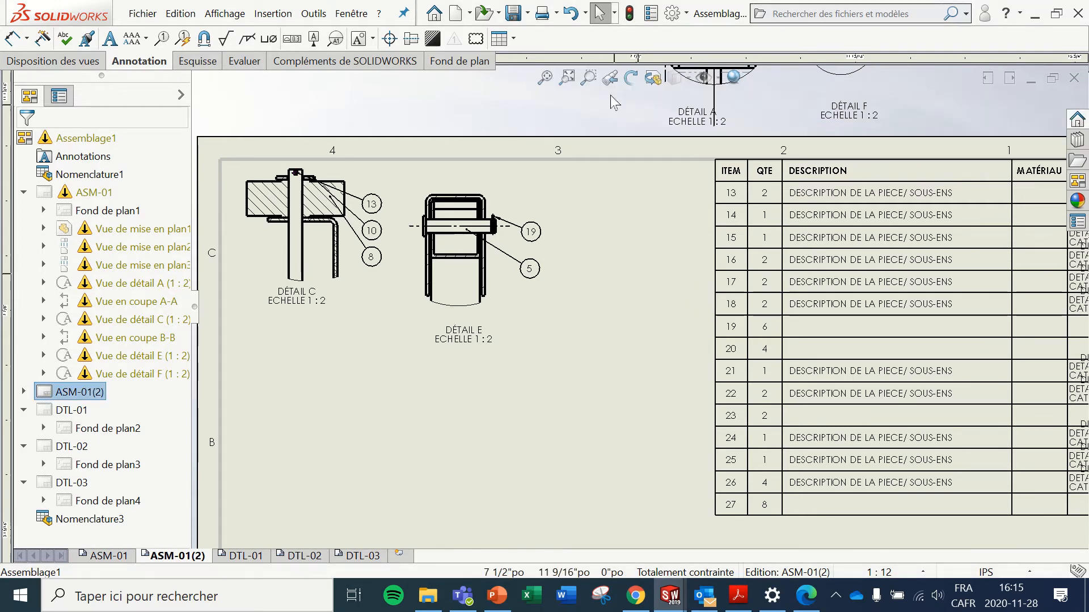
pyautogui.click(629, 14)
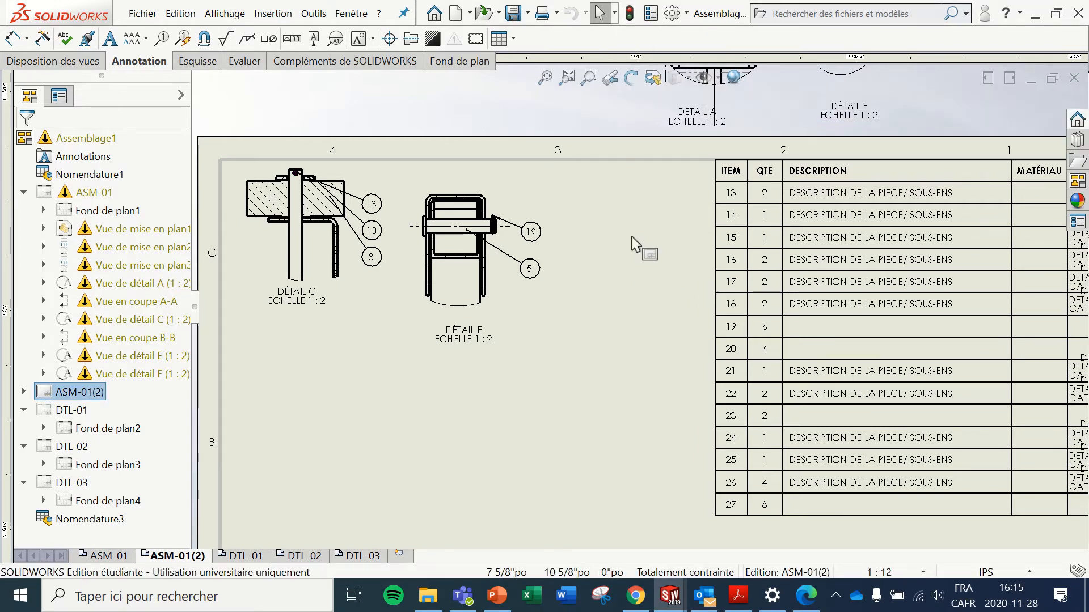
# Step: Compare the balloon numbers of detail view C with the items in the bill of materials
pyautogui.scroll(3, 641, 267)
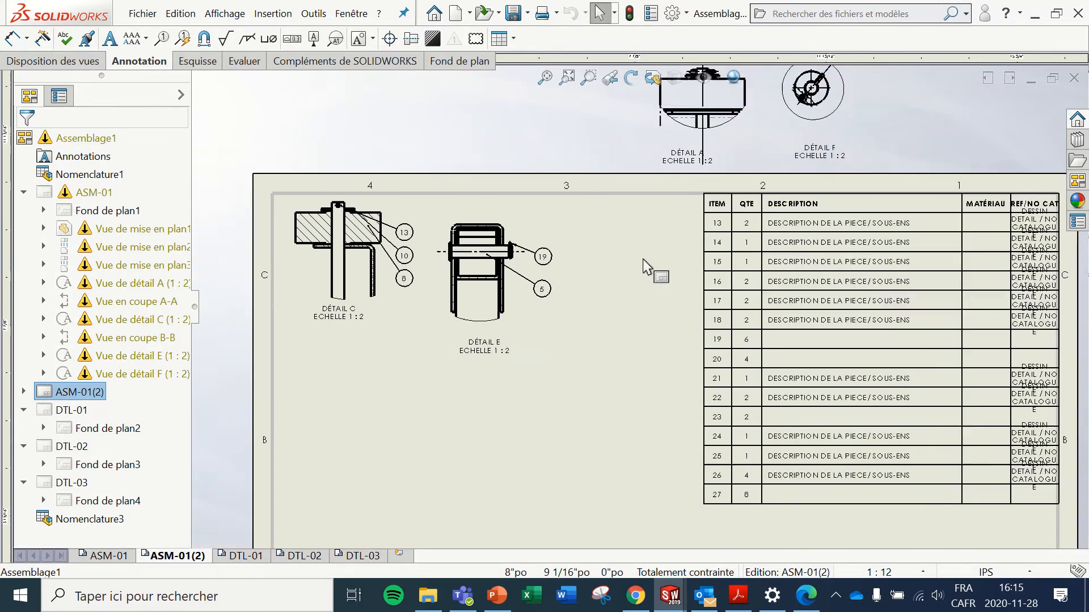
pyautogui.scroll(-1, 642, 260)
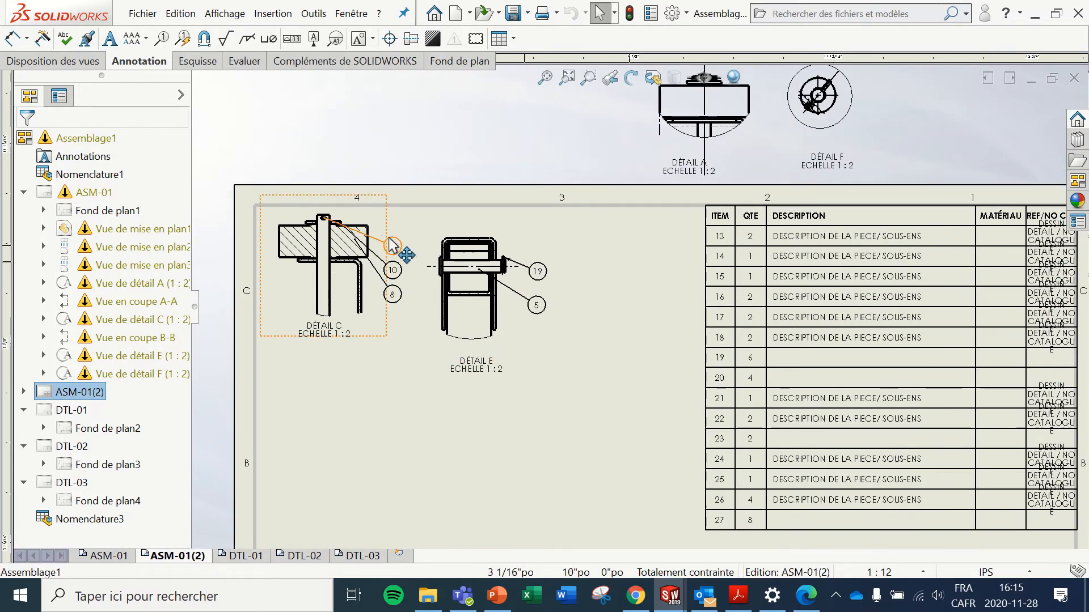
pyautogui.scroll(-4, 401, 243)
pyautogui.click(502, 269)
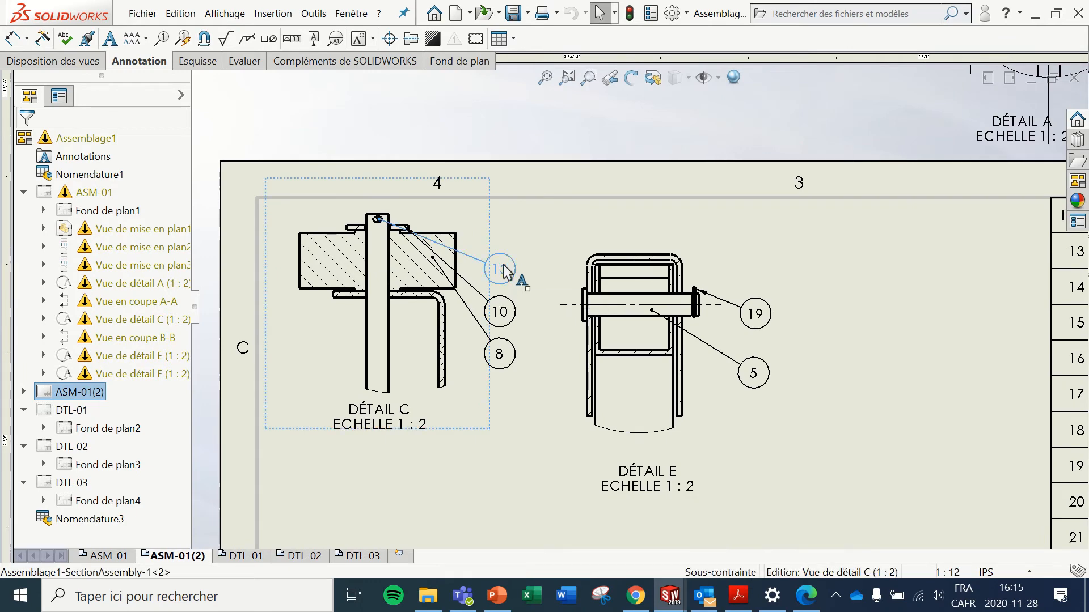
pyautogui.click(828, 278)
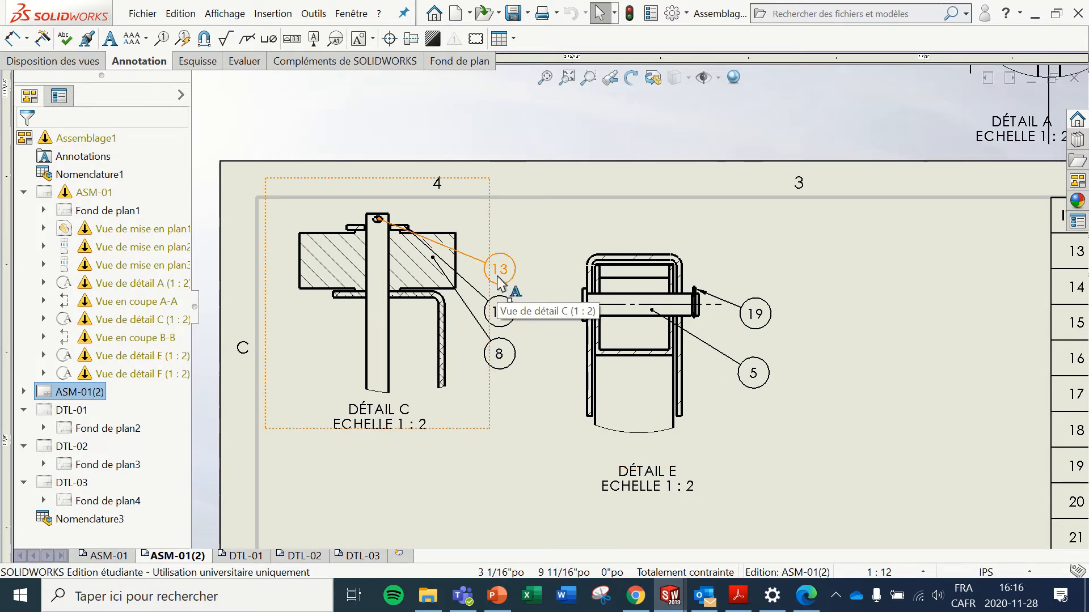
pyautogui.scroll(5, 638, 307)
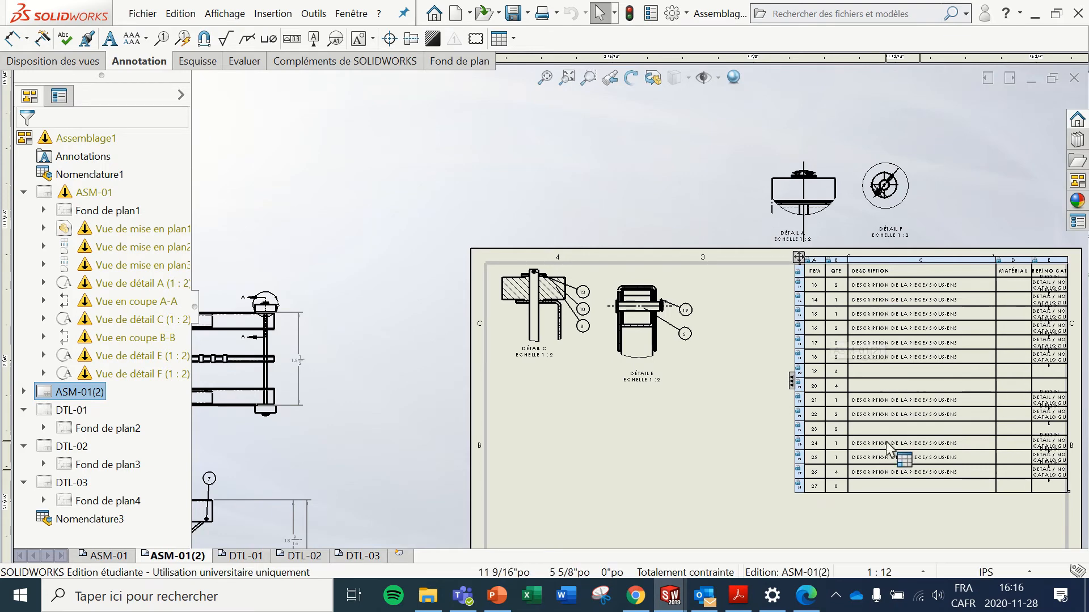
pyautogui.scroll(-6, 589, 293)
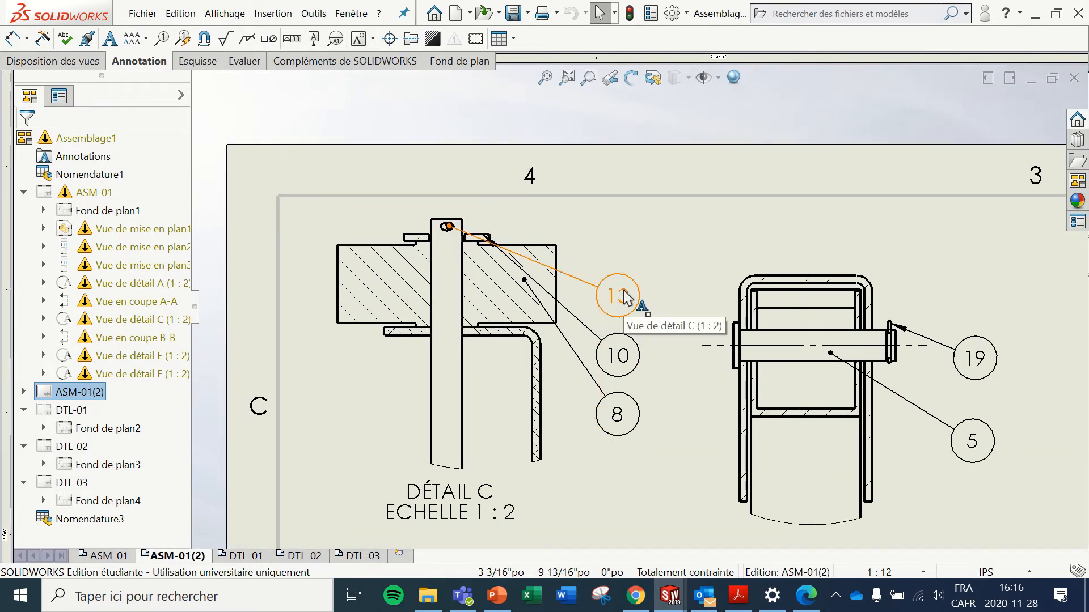
# Step: Switch detail C's balloon 13 from item number to custom text, set it to 15, and clear the selection
pyautogui.click(624, 296)
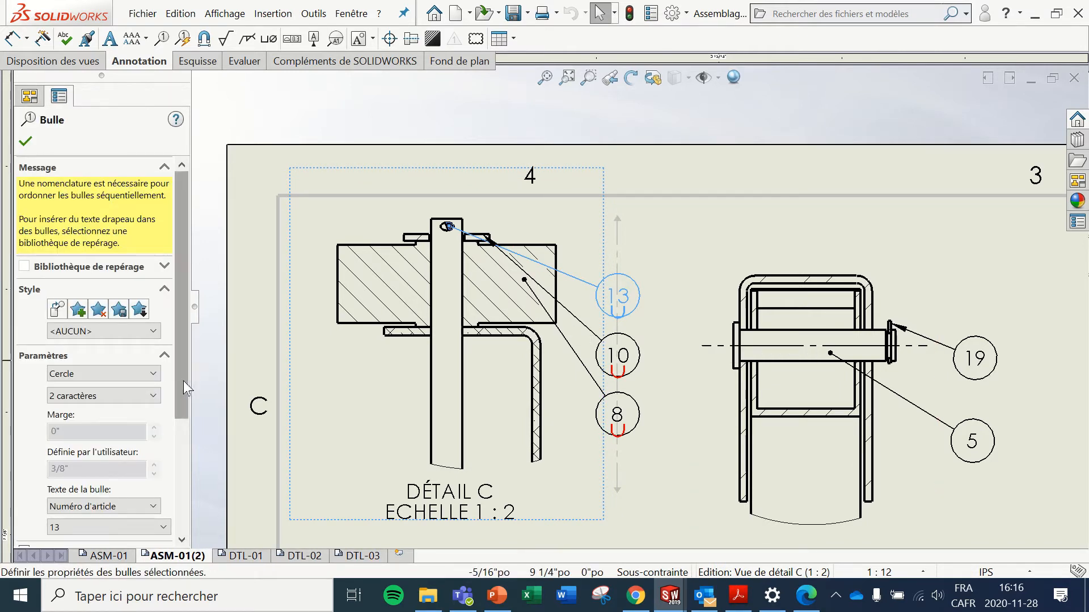
pyautogui.moveTo(183, 379); pyautogui.dragTo(181, 491)
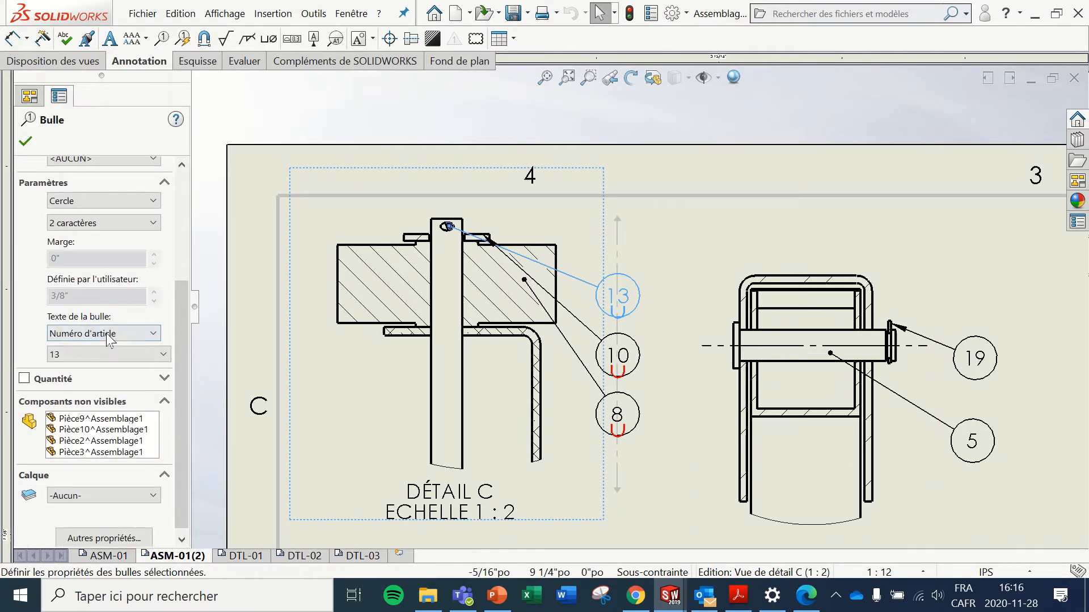
pyautogui.click(119, 333)
pyautogui.click(115, 348)
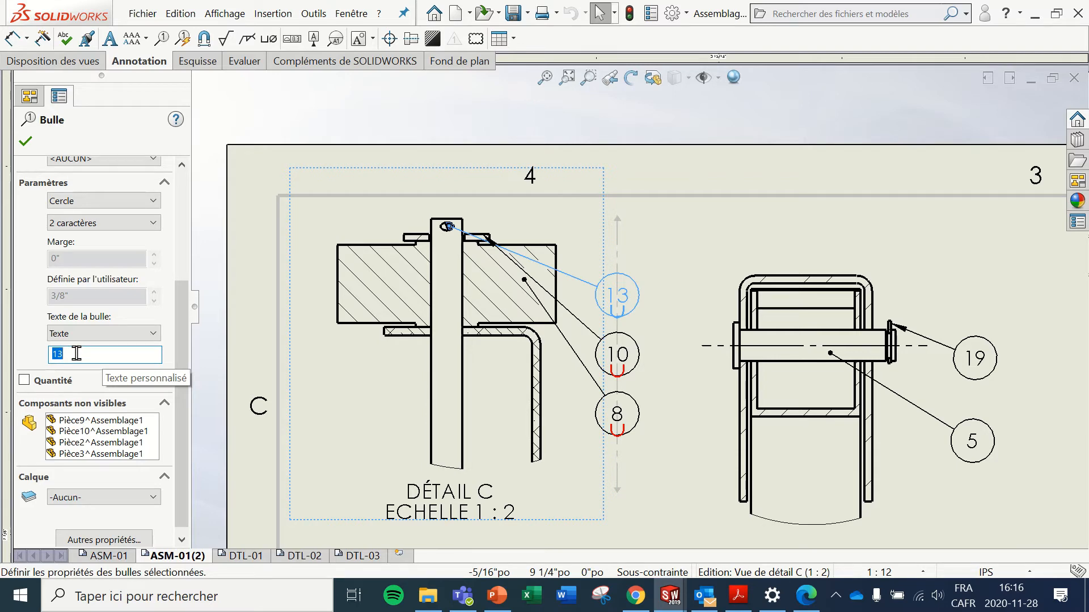
pyautogui.write('15')
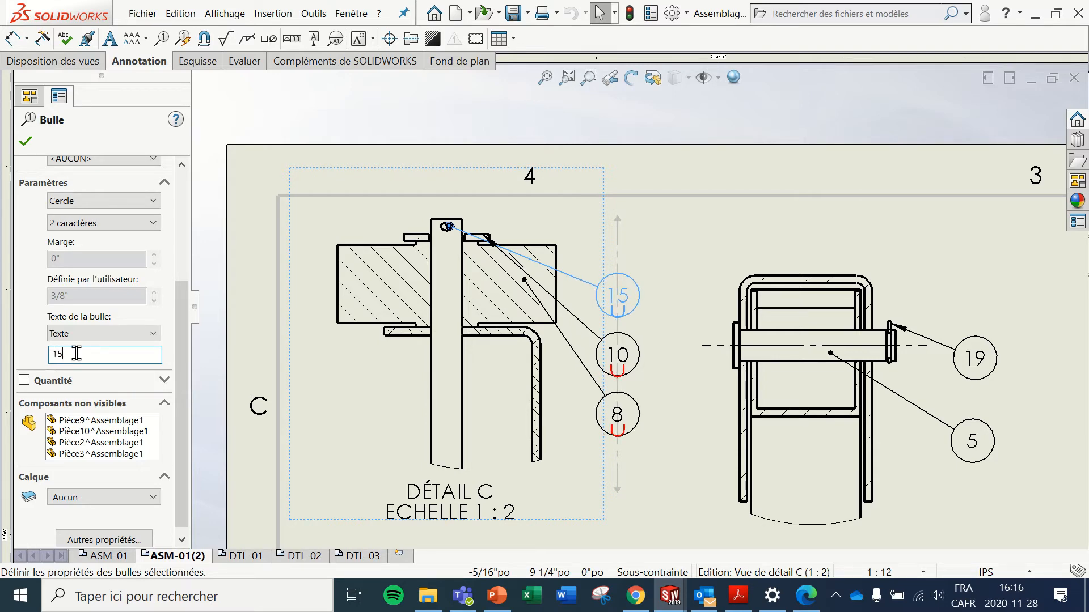
pyautogui.click(28, 141)
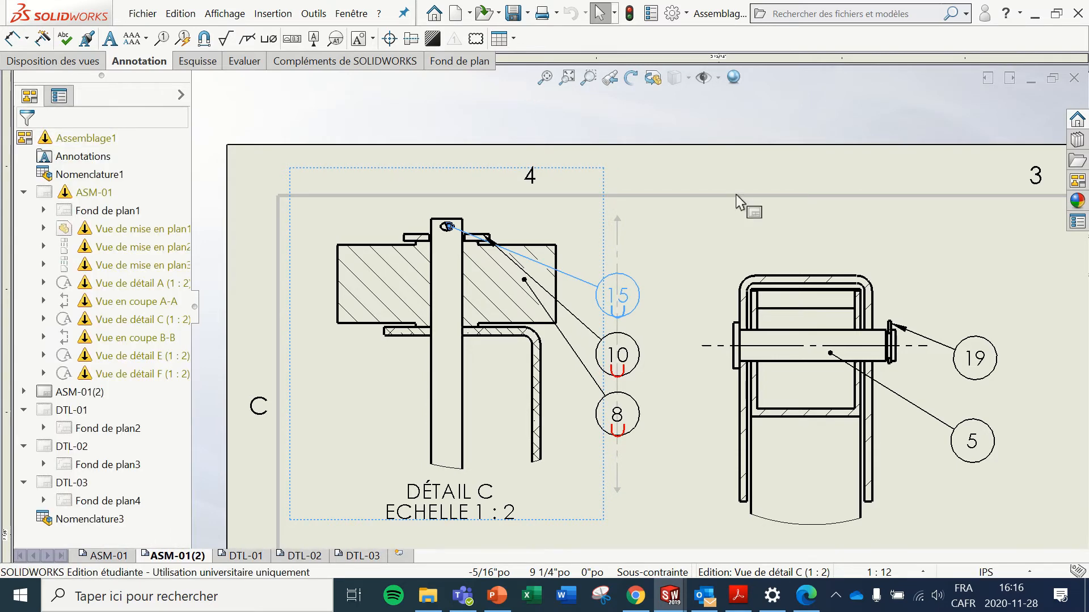
pyautogui.click(706, 227)
pyautogui.click(647, 209)
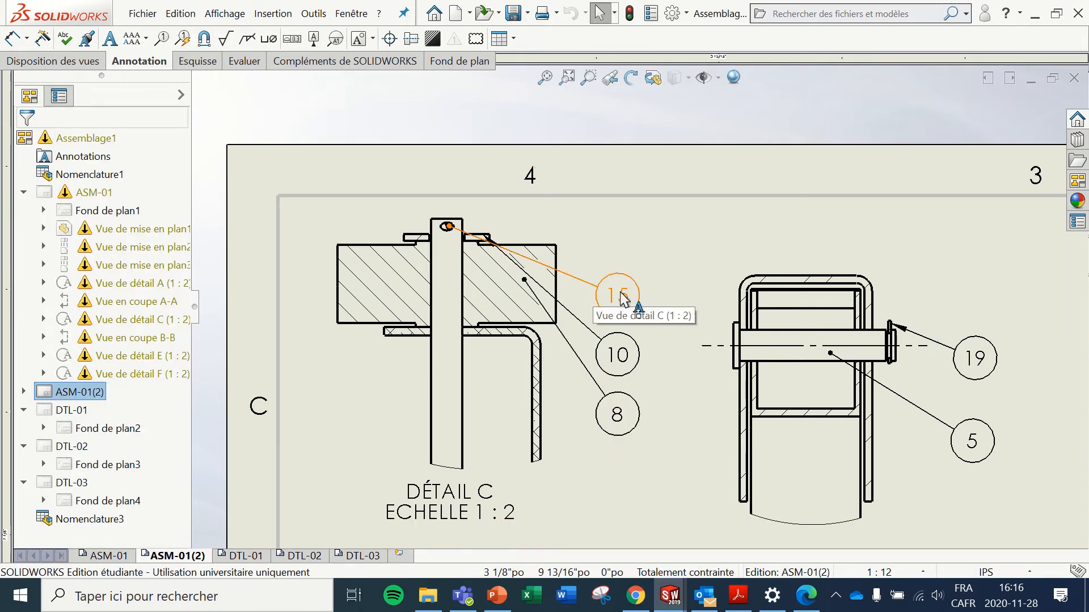
# Step: Switch to sheet ASM-01 and open its sheet format for editing at the title block
pyautogui.scroll(4, 622, 297)
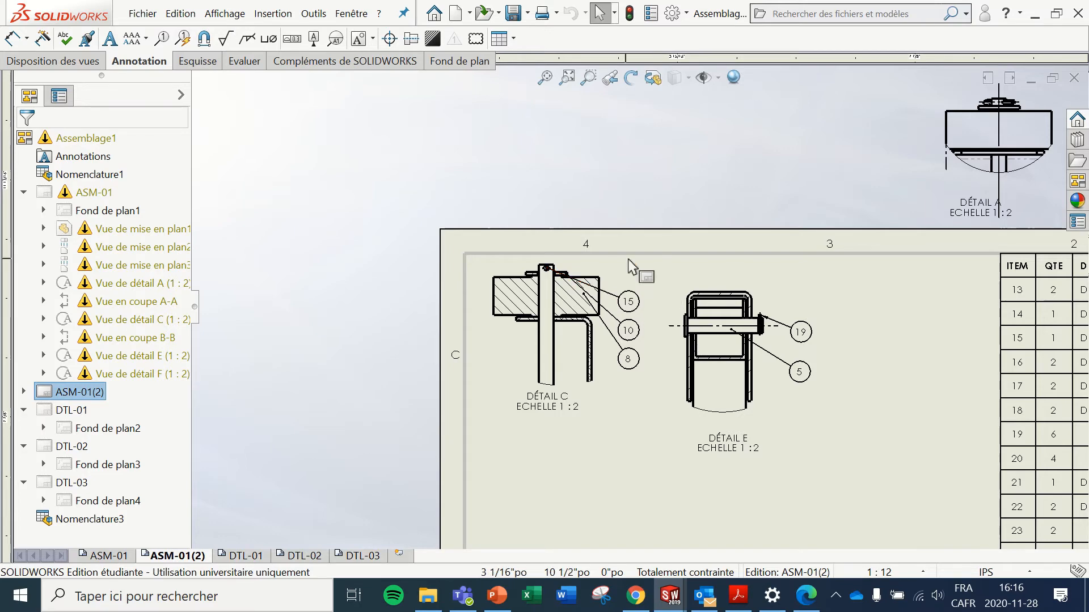
pyautogui.scroll(8, 653, 294)
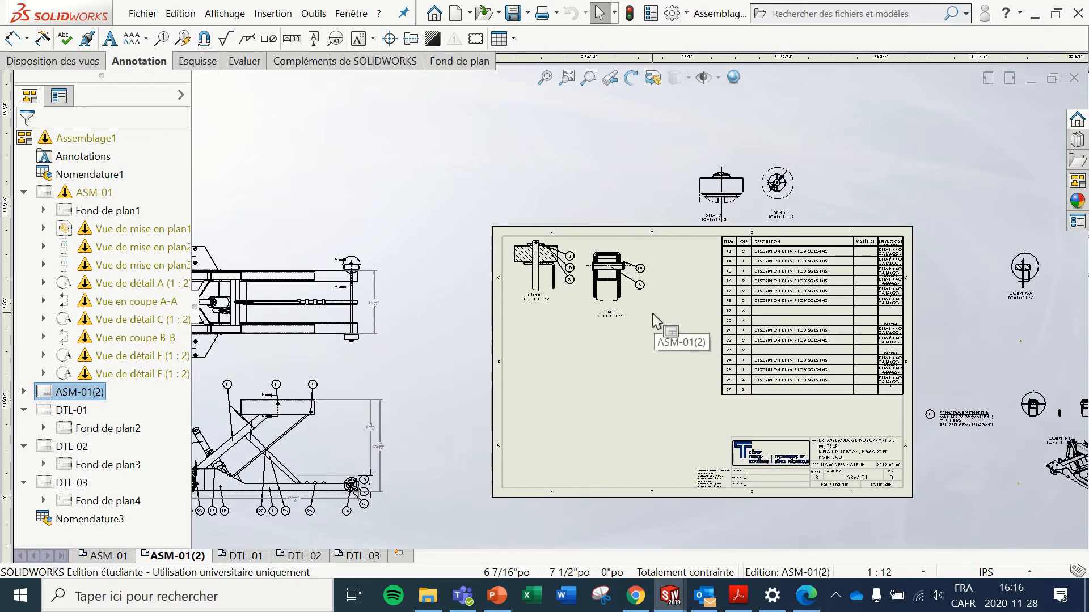
pyautogui.scroll(-3, 842, 377)
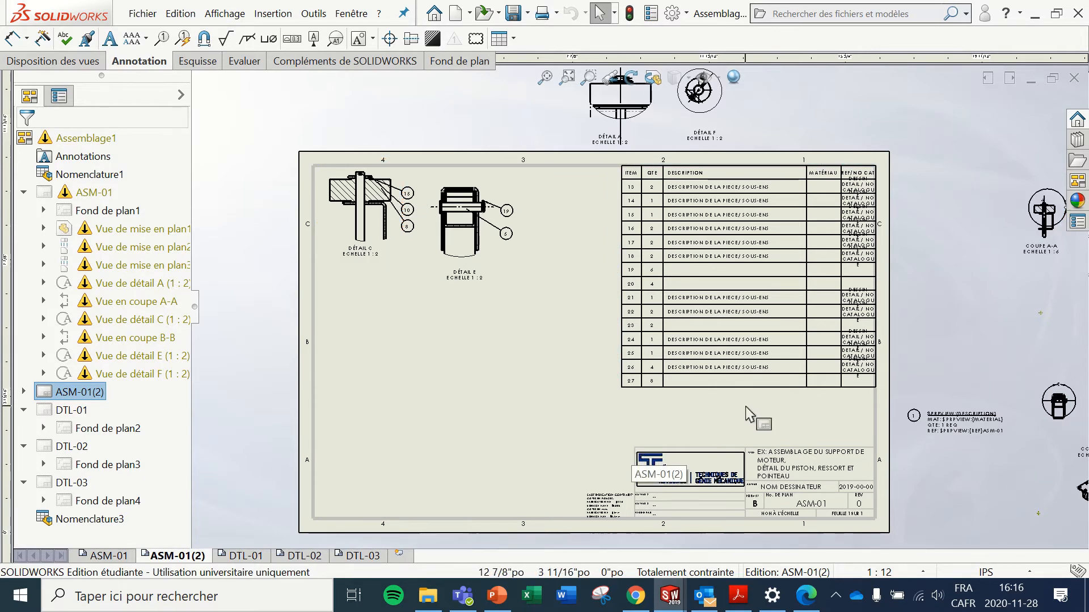
pyautogui.scroll(-2, 746, 407)
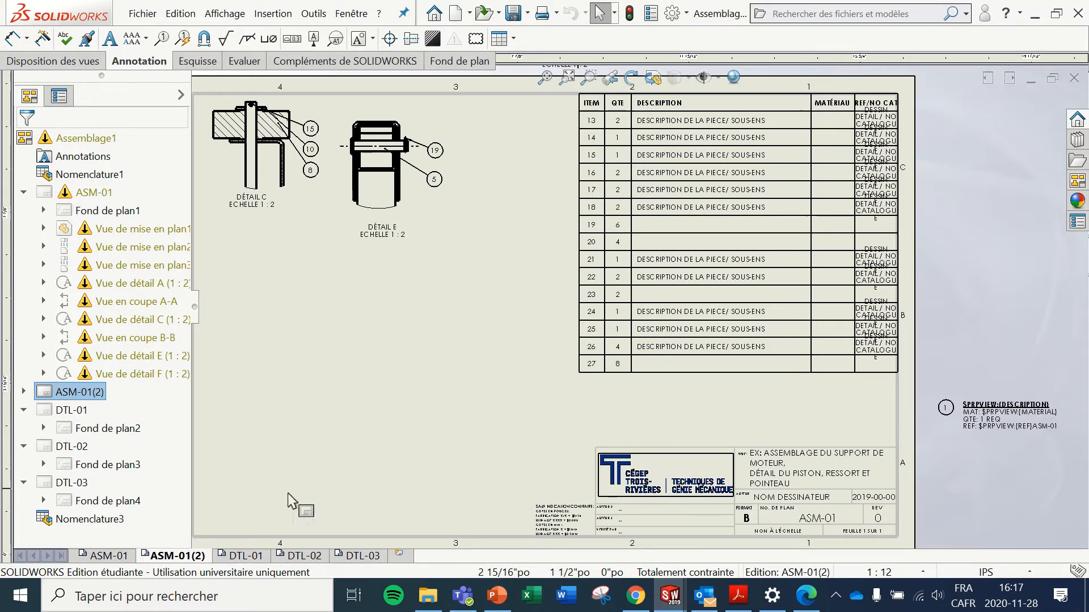
pyautogui.click(112, 559)
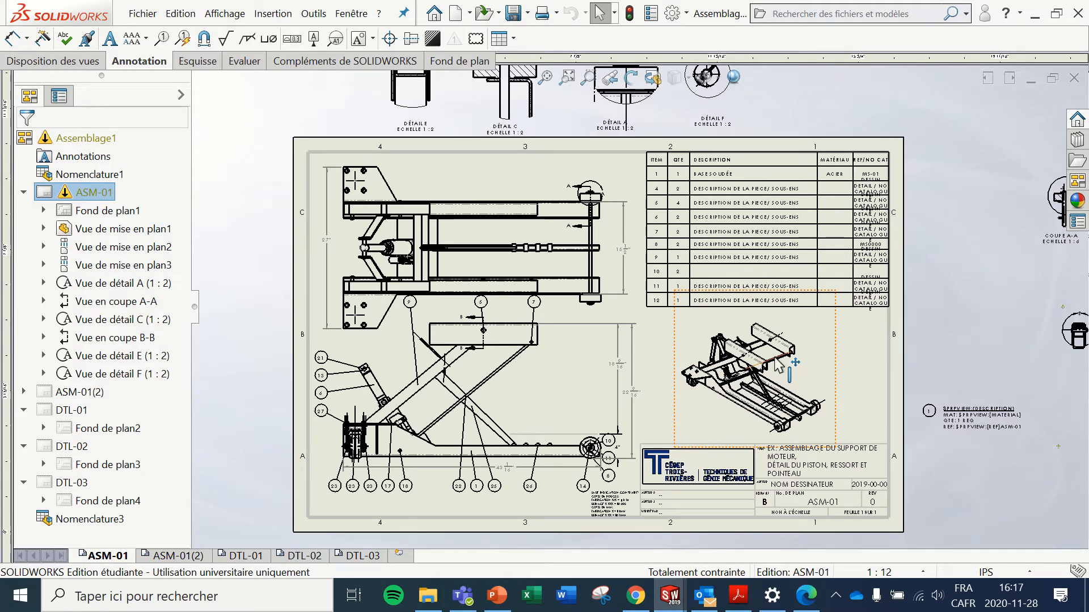
pyautogui.scroll(-3, 812, 478)
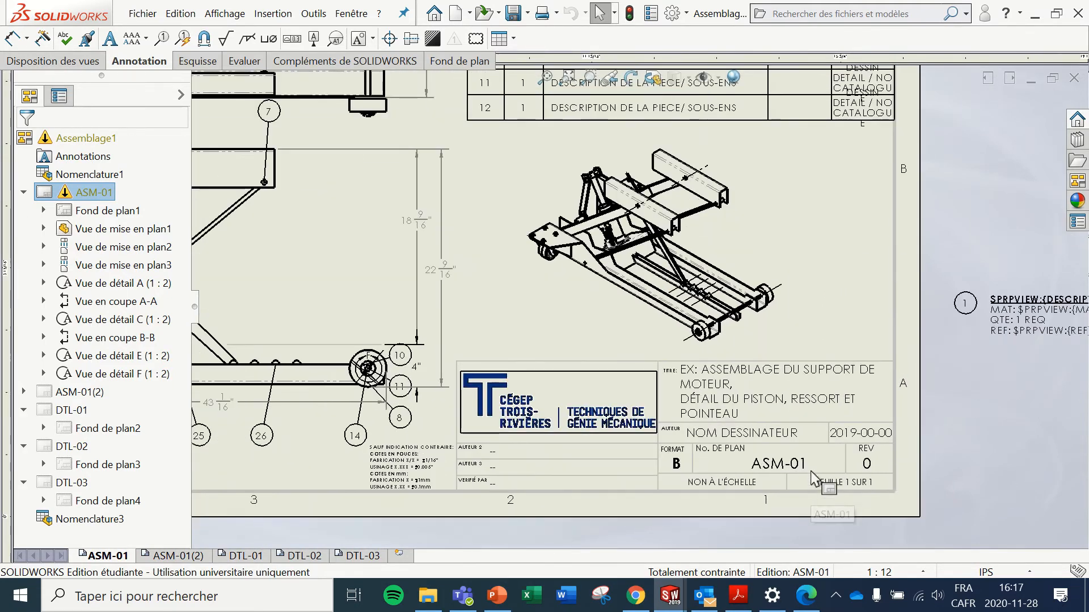
pyautogui.scroll(-3, 812, 474)
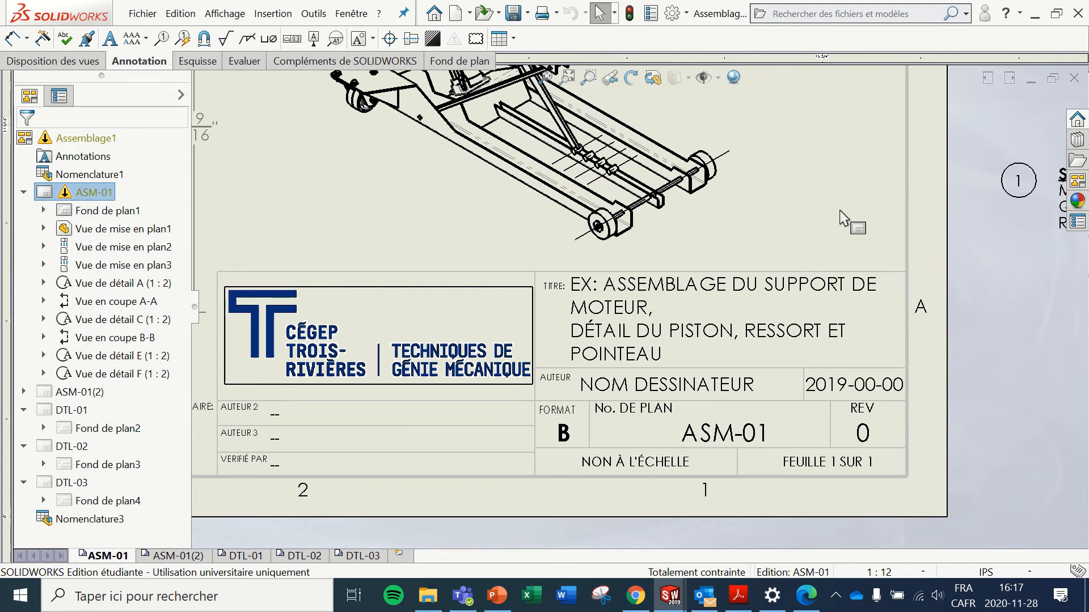
pyautogui.rightClick(839, 218)
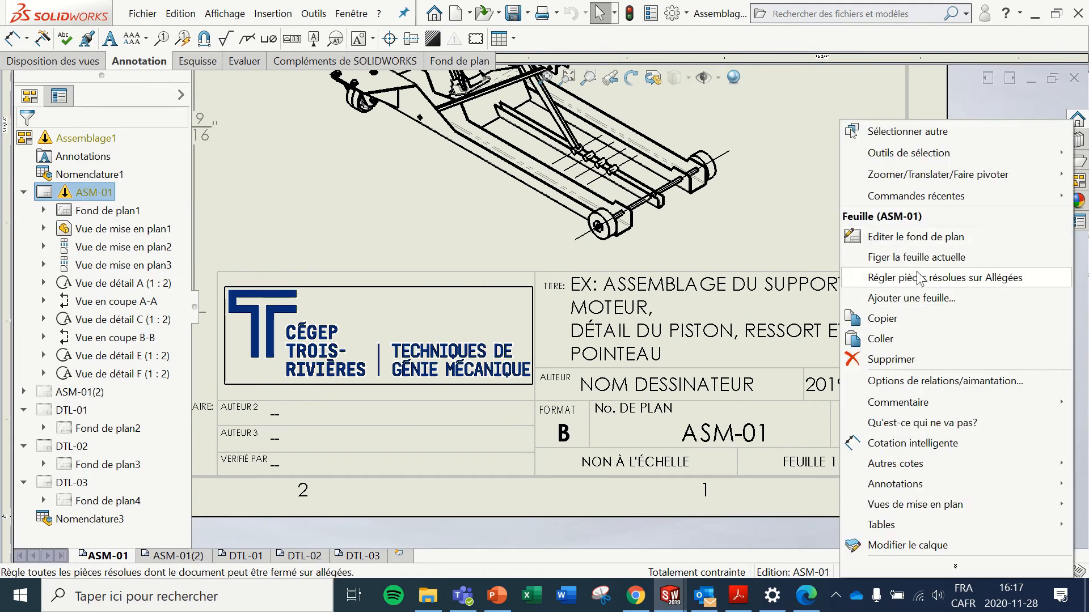
pyautogui.click(947, 246)
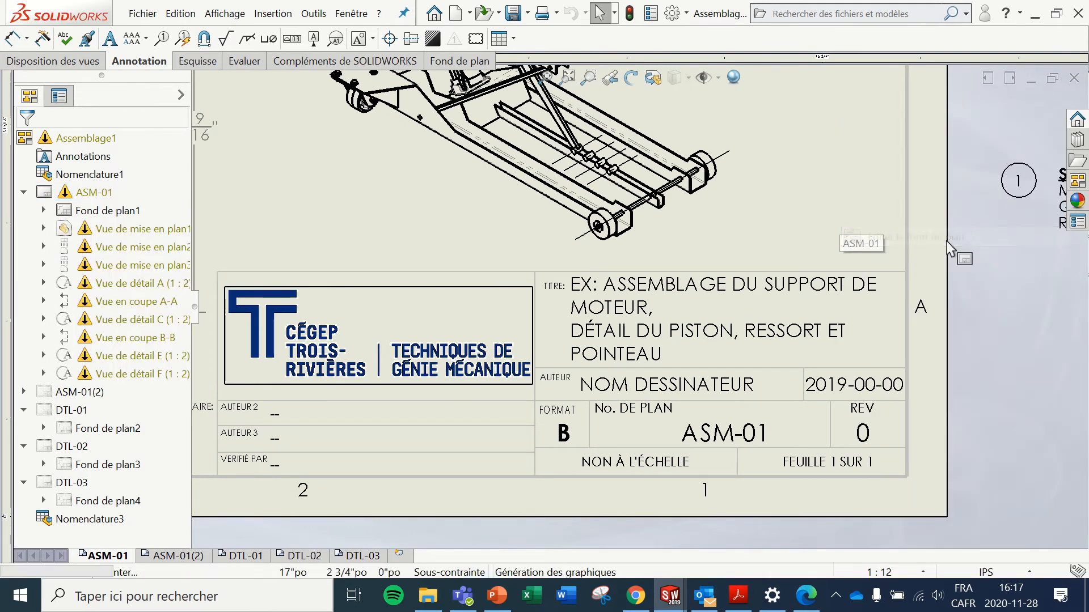
# Step: Change the drawing number in the title block to "ENS -001"
pyautogui.doubleClick(749, 438)
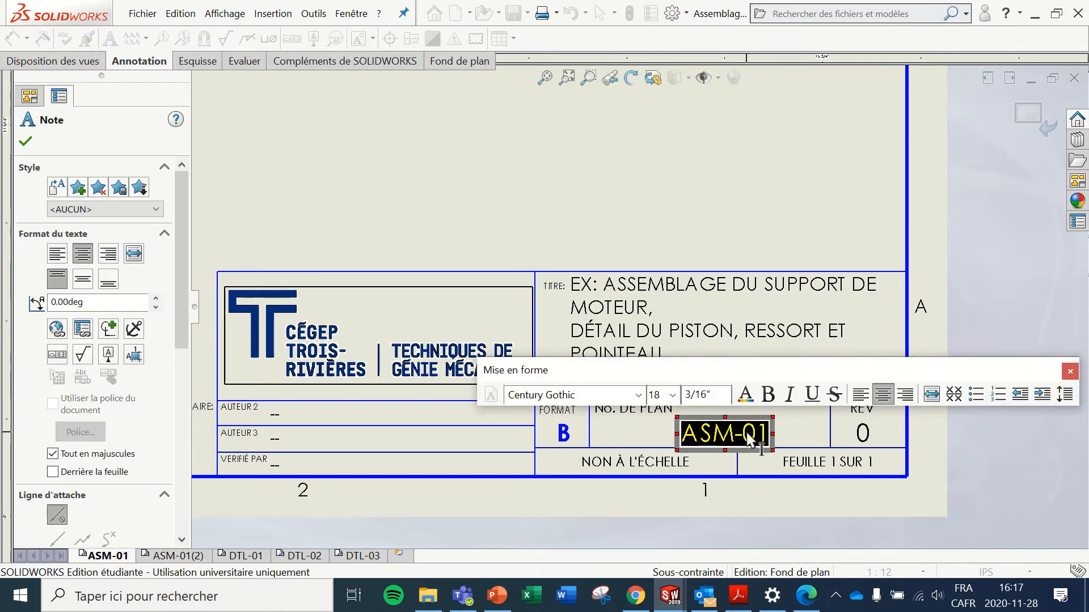
pyautogui.write('ENS')
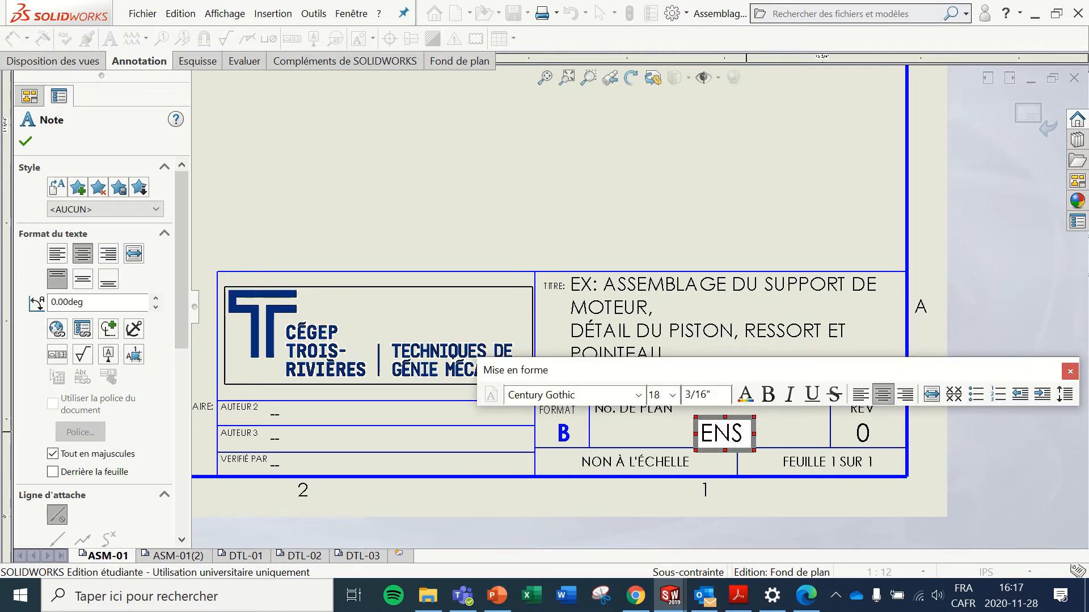
pyautogui.write(' -001')
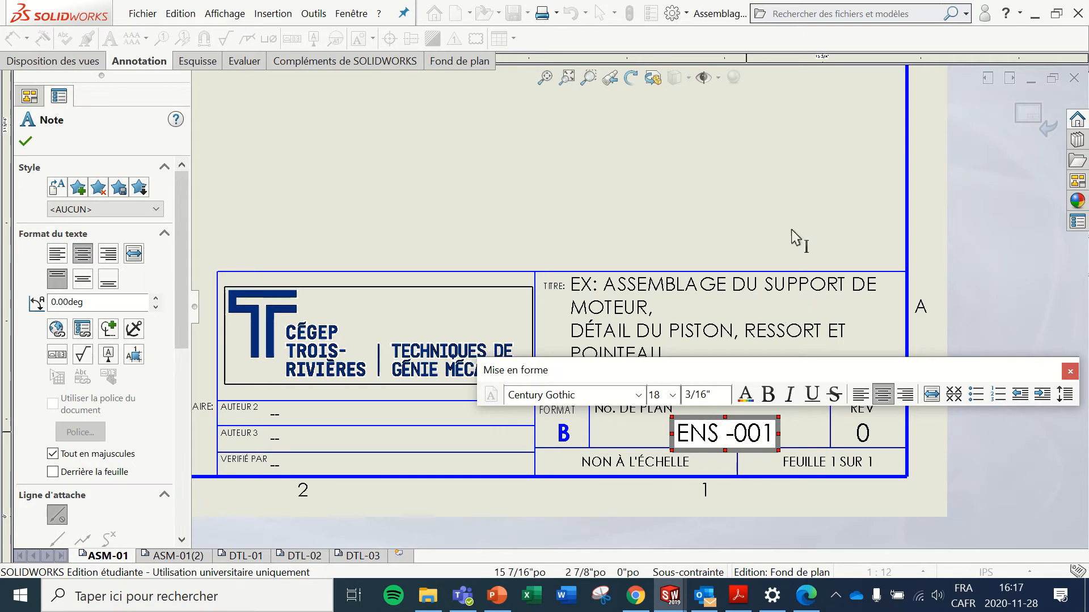
pyautogui.click(791, 230)
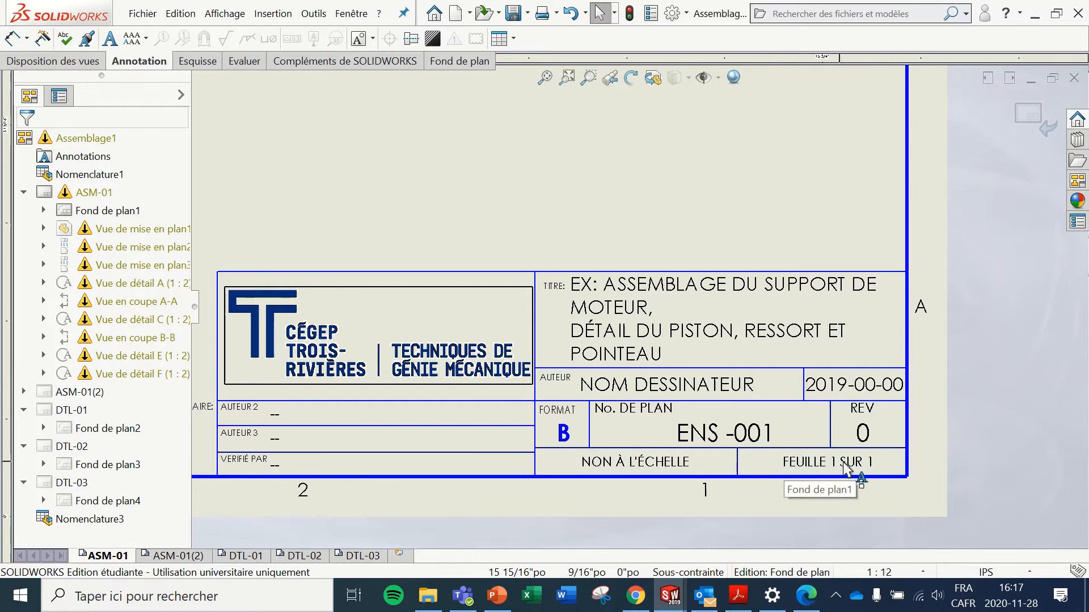
# Step: Change the sheet note in ASM-01's title block to "FEUILLE 1 SUR 2" and return to editing the sheet
pyautogui.doubleClick(872, 468)
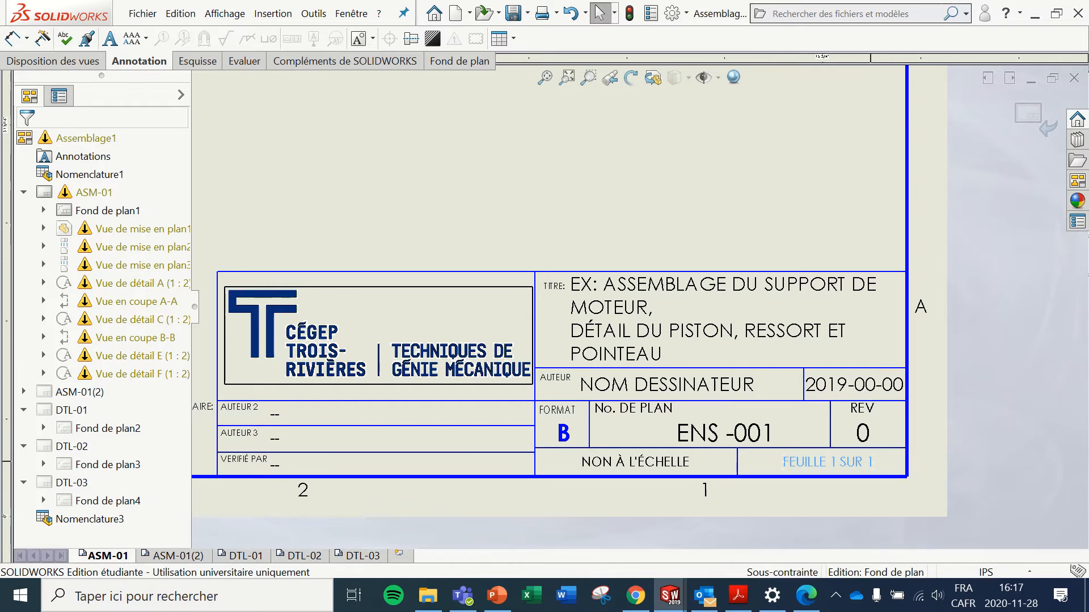
pyautogui.click(871, 467)
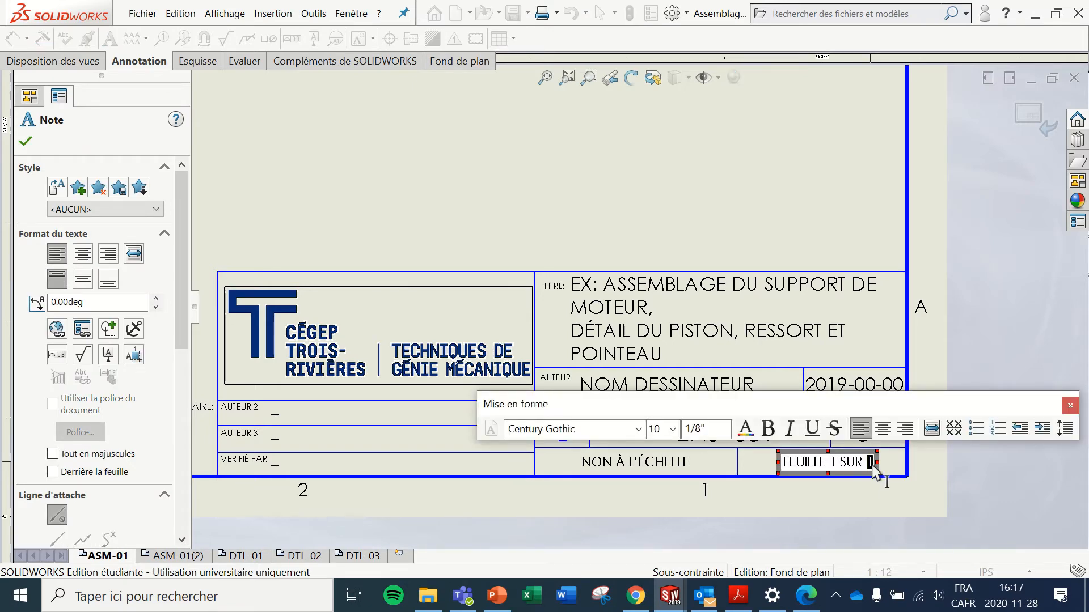
pyautogui.press('BackSpace')
pyautogui.write('2')
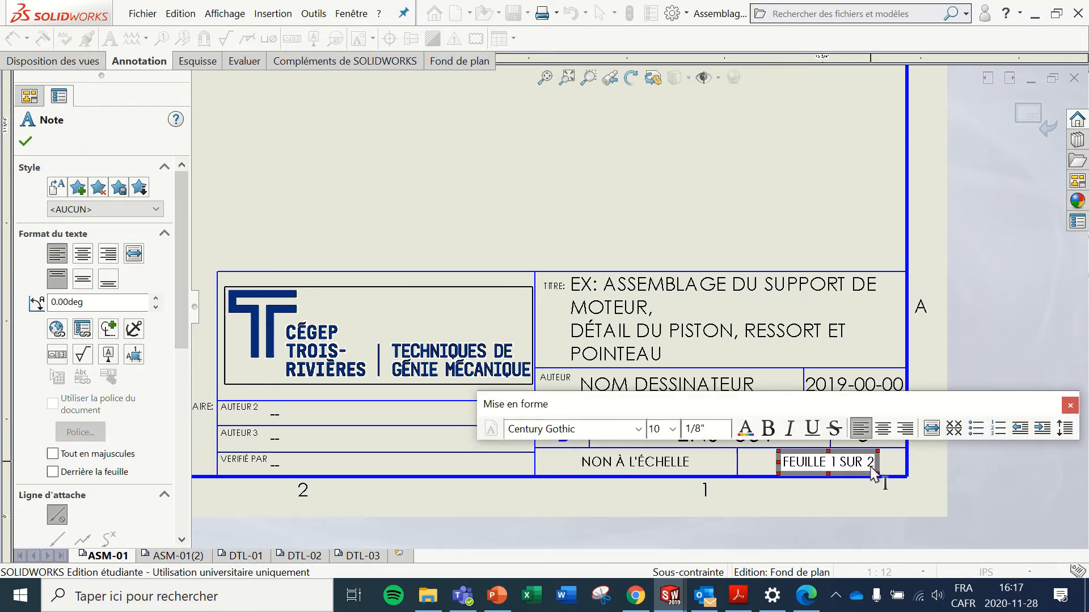
pyautogui.click(922, 468)
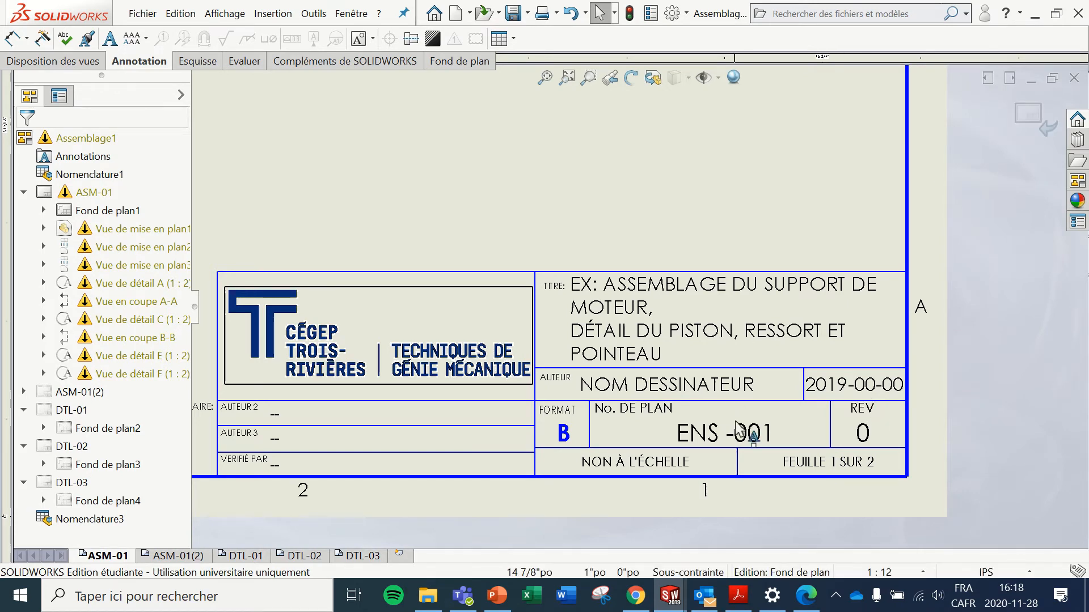
pyautogui.click(1028, 115)
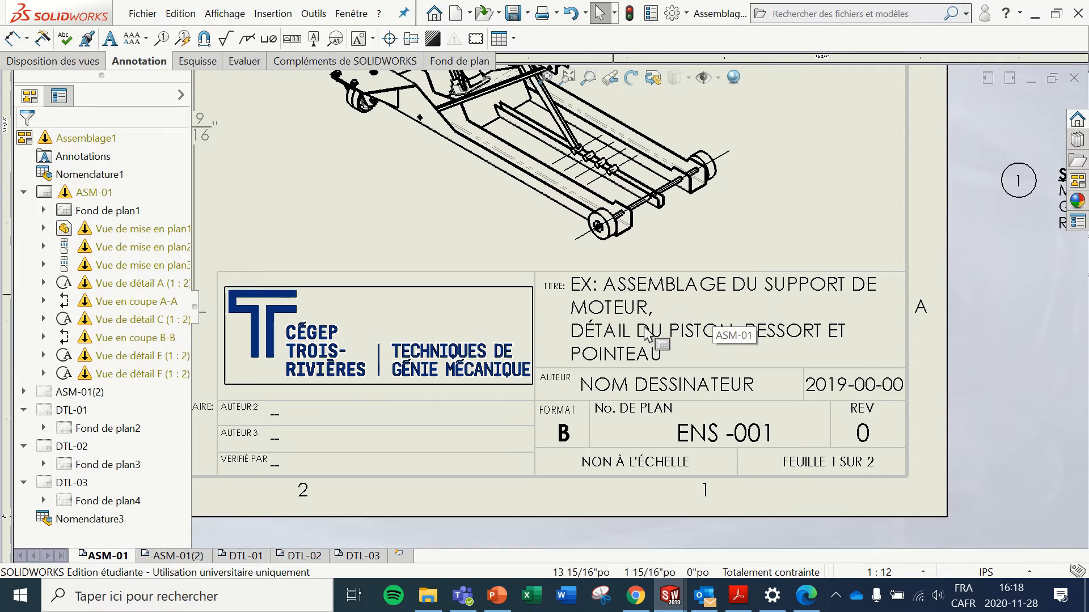
# Step: Switch to sheet ASM-01(2), open its sheet format for editing, and change the title block's drawing number to "ENS-001"
pyautogui.click(167, 556)
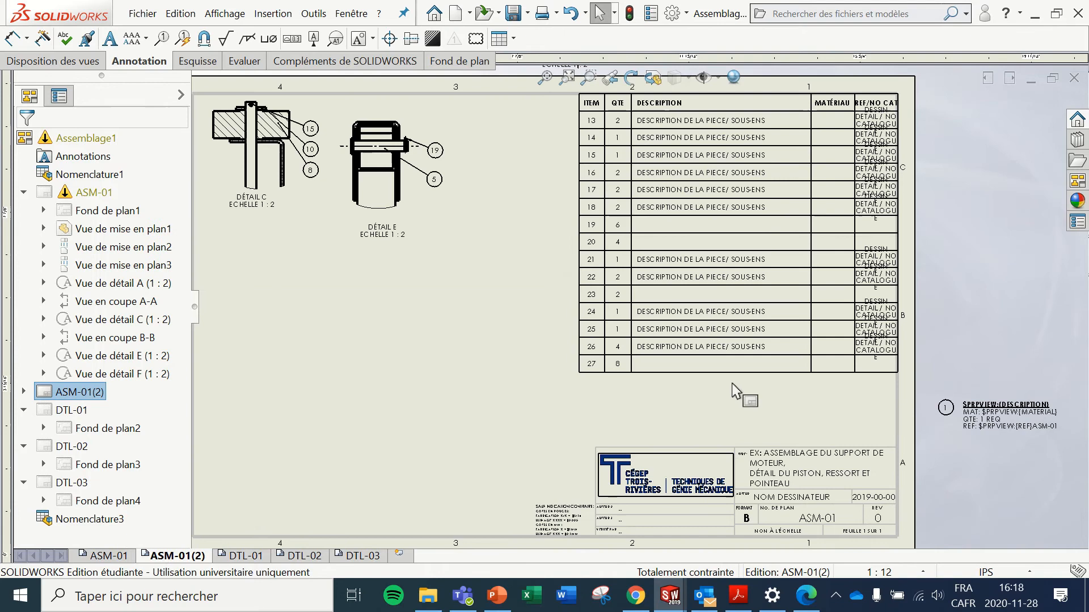
pyautogui.rightClick(814, 400)
pyautogui.click(885, 238)
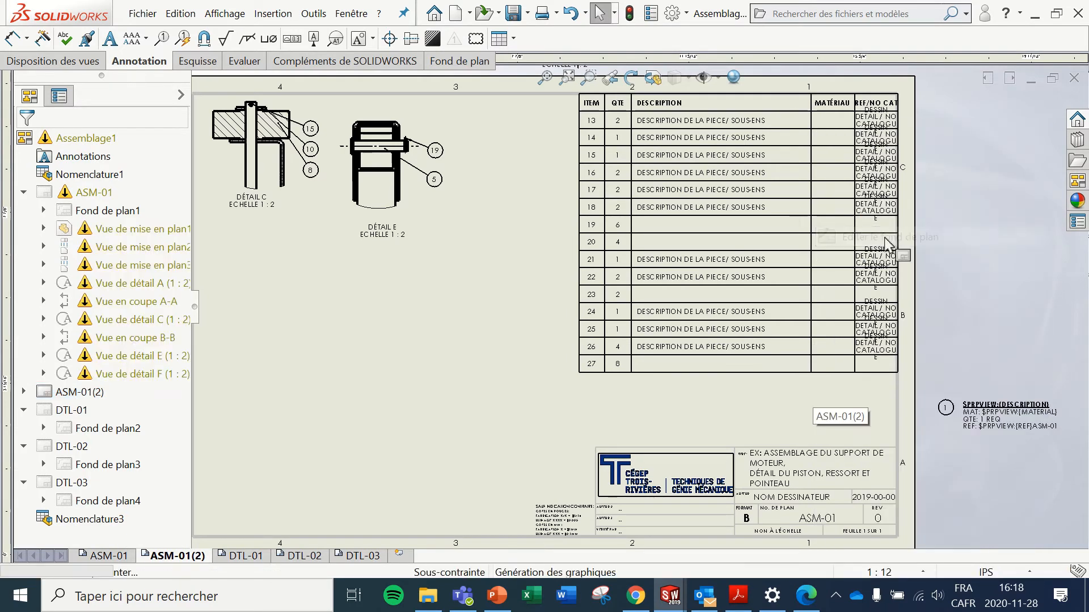
pyautogui.scroll(-3, 822, 491)
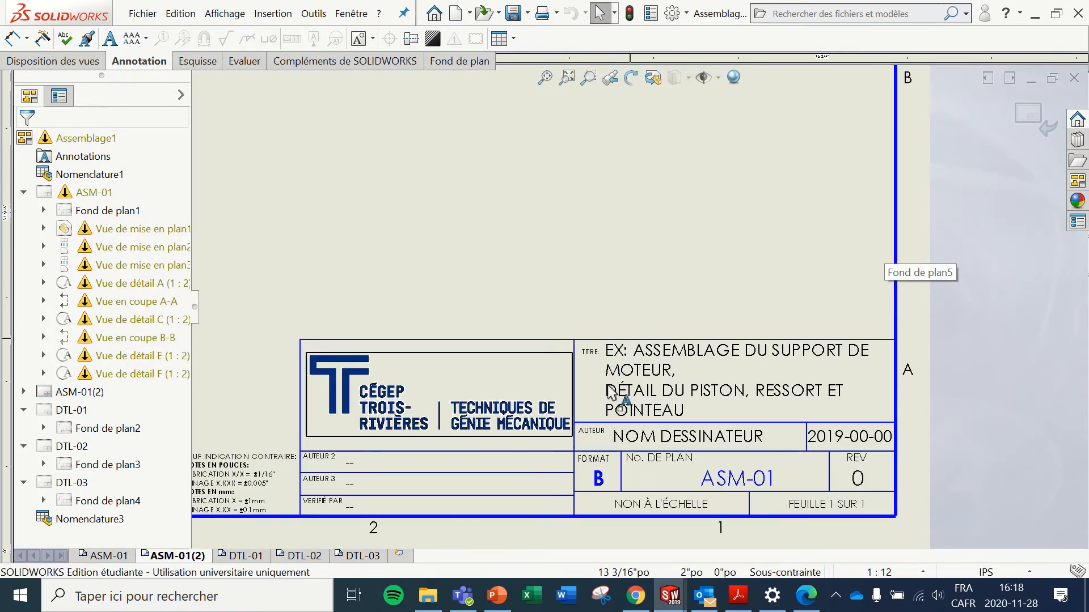
pyautogui.click(759, 478)
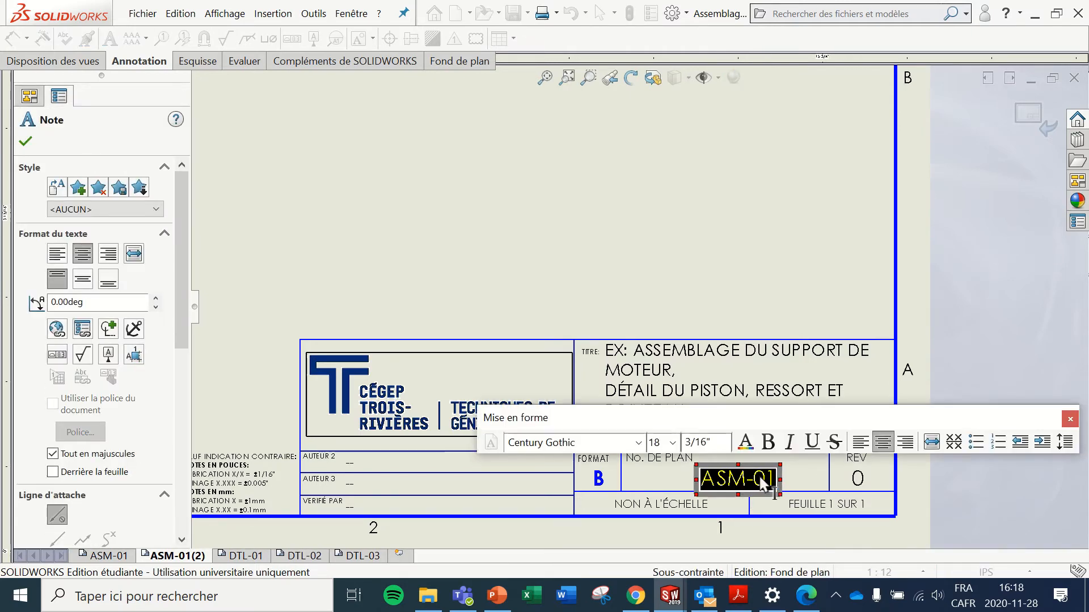
pyautogui.write('ENS')
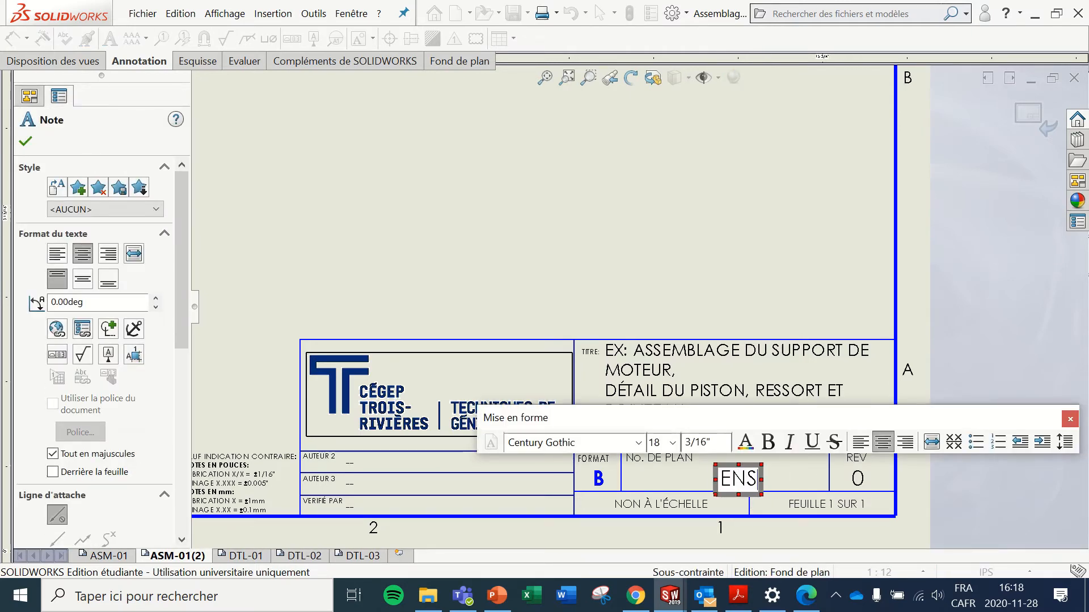
pyautogui.write('-001')
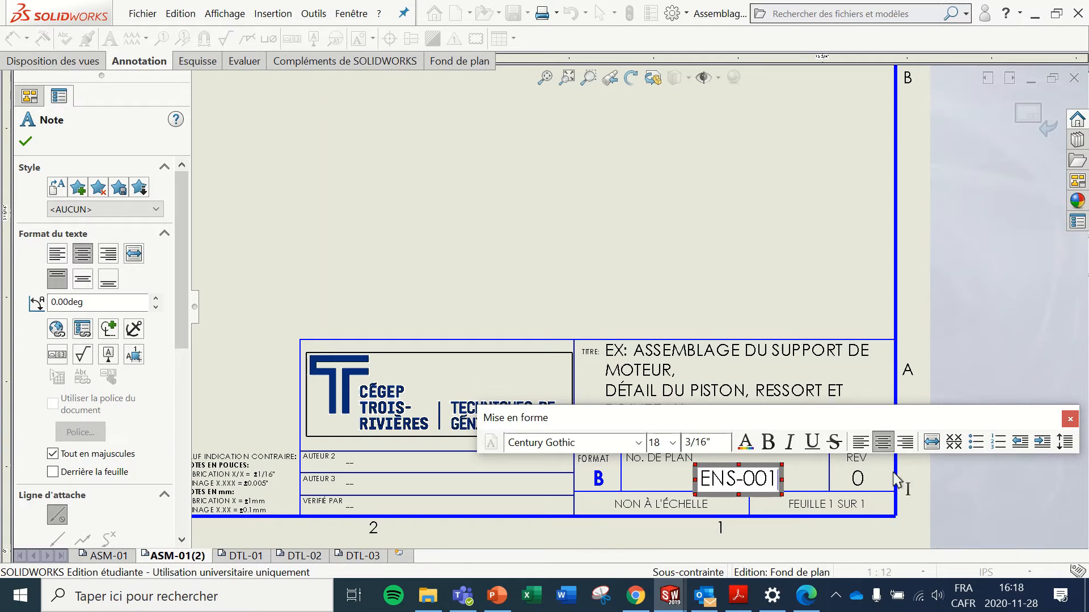
pyautogui.click(865, 509)
# Step: Change the sheet note in ASM-01(2)'s title block to "FEUILLE 2 SUR 2" and return to editing the sheet
pyautogui.scroll(-3, 862, 505)
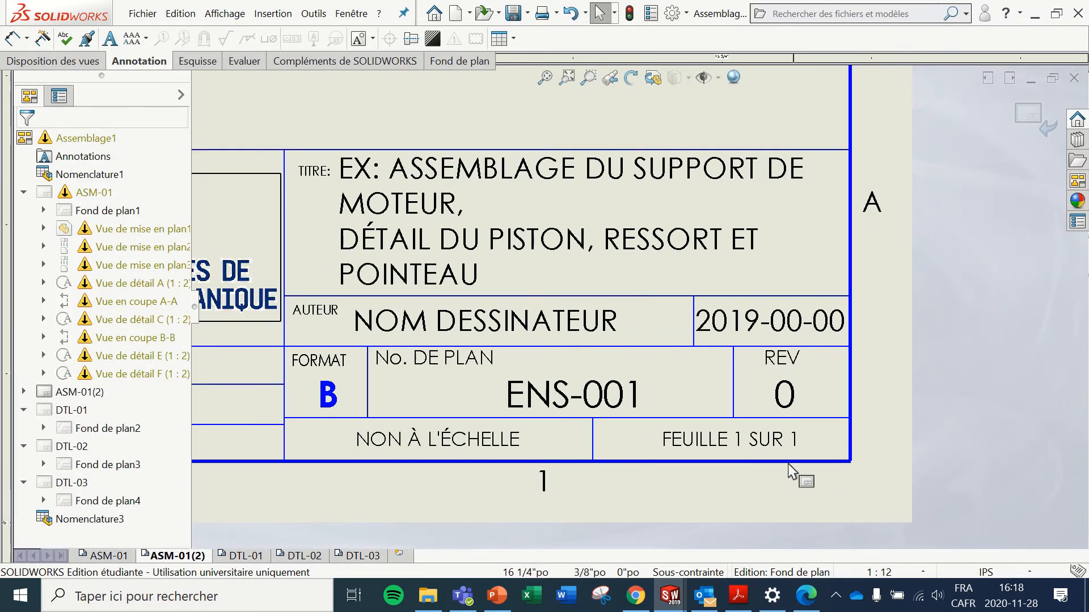
pyautogui.doubleClick(737, 440)
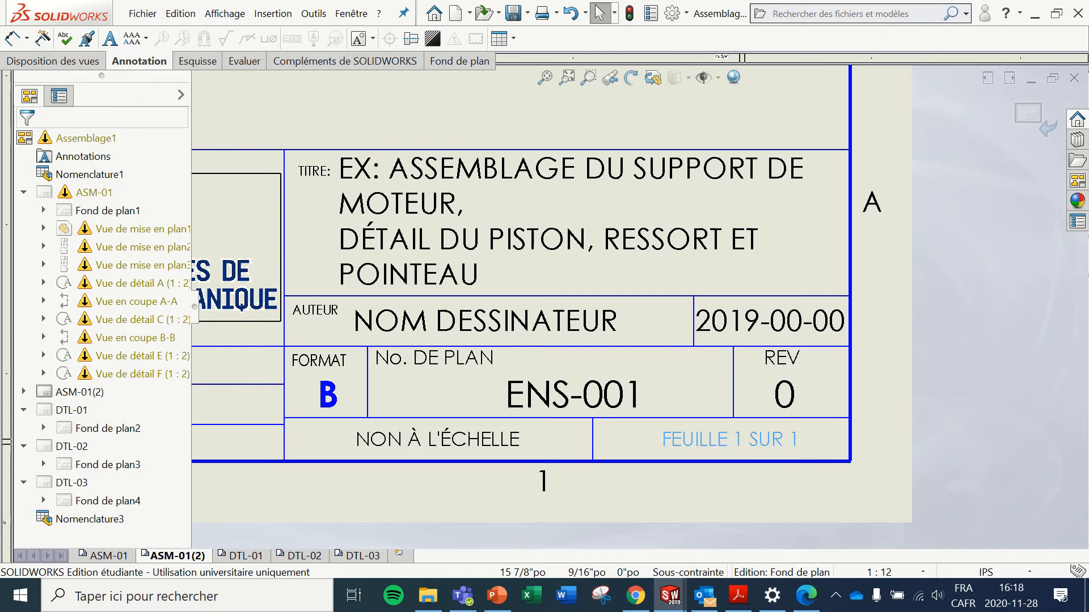
pyautogui.doubleClick(739, 441)
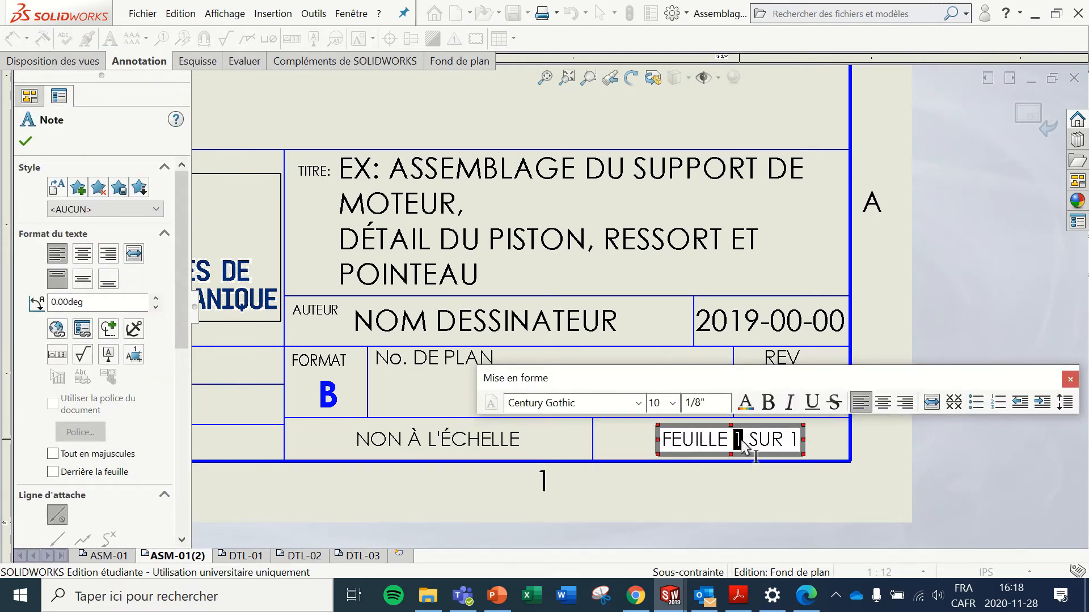
pyautogui.write('2')
pyautogui.doubleClick(794, 442)
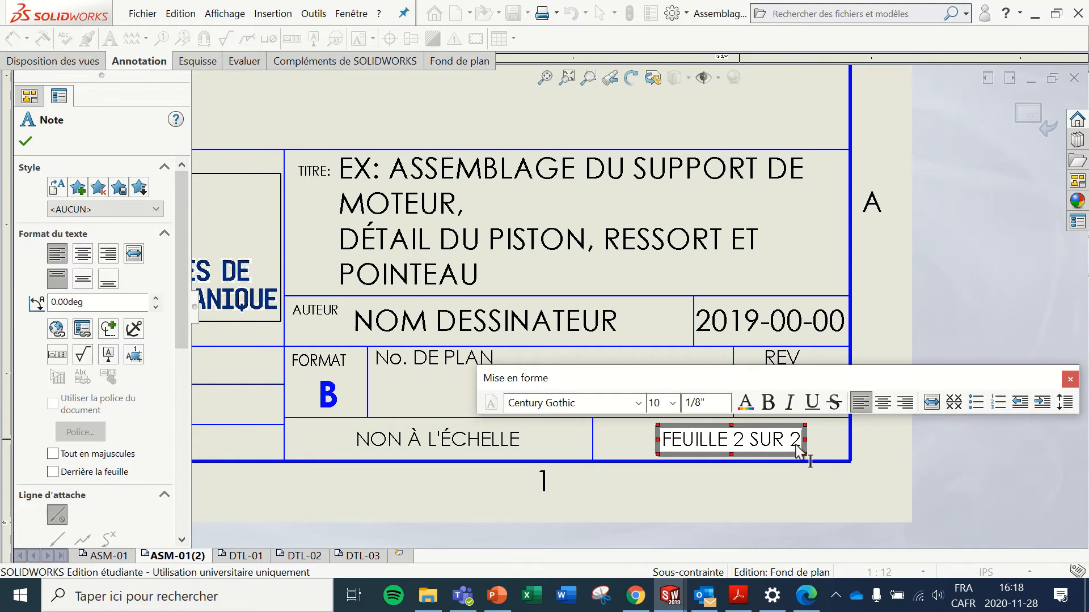
pyautogui.write('2')
pyautogui.click(877, 457)
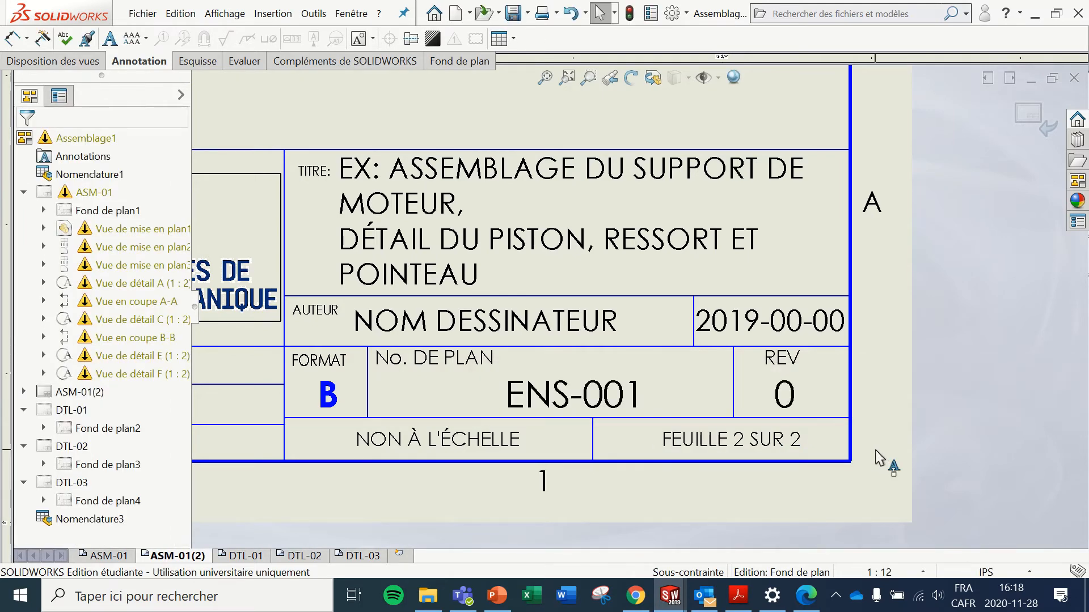
pyautogui.scroll(3, 740, 334)
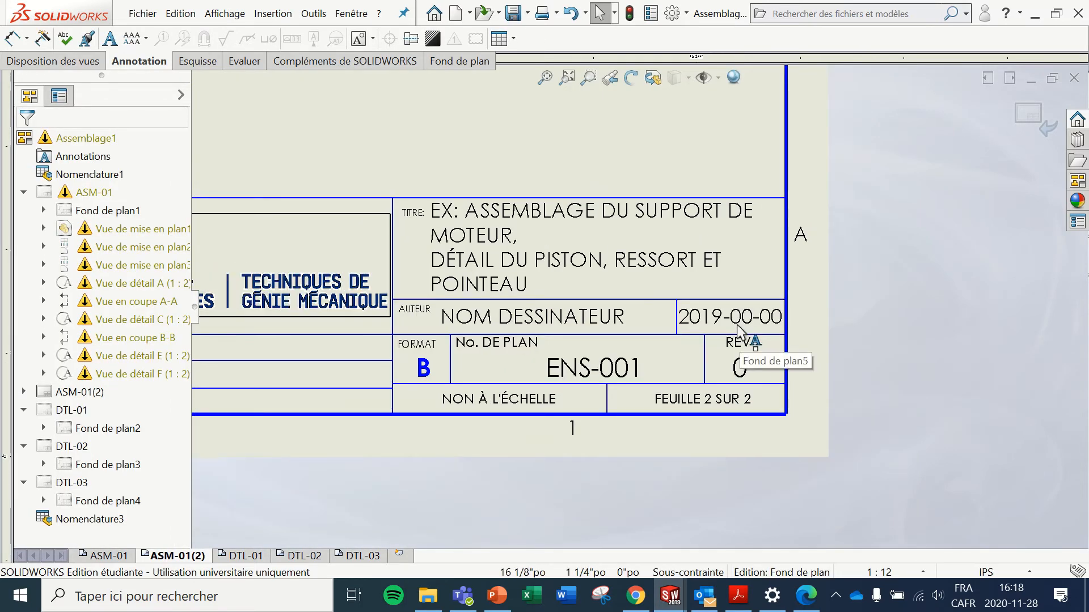
pyautogui.scroll(-2, 737, 330)
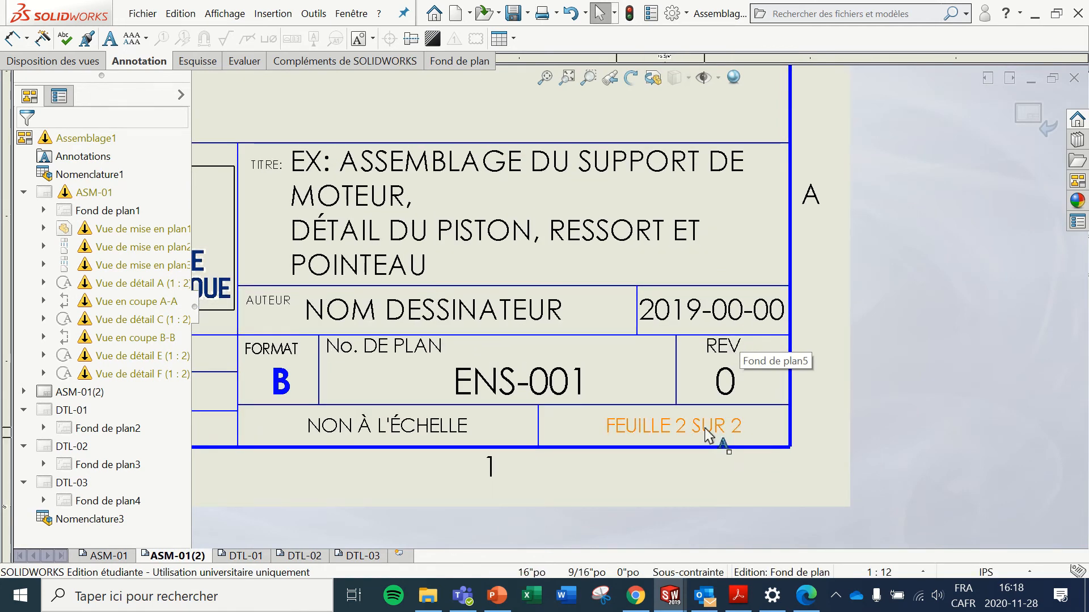
pyautogui.scroll(5, 641, 346)
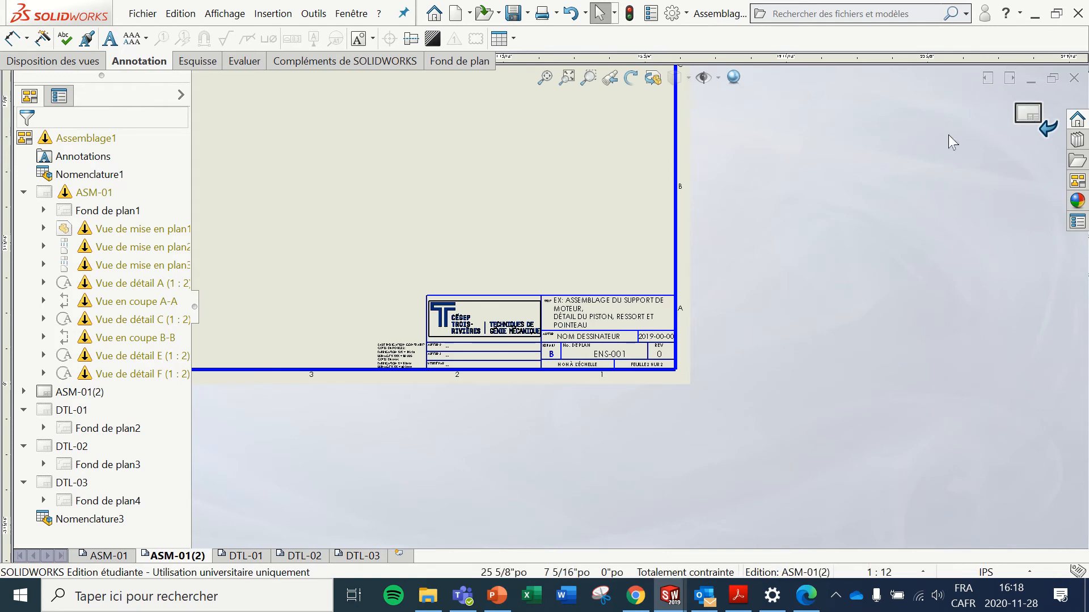
pyautogui.click(1027, 116)
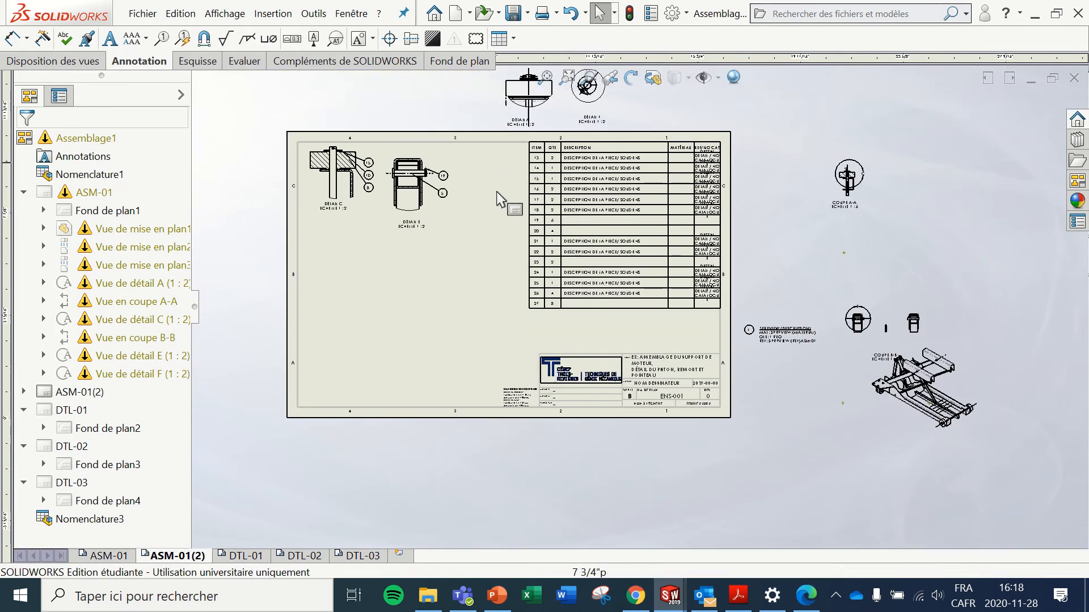
pyautogui.scroll(-2, 486, 149)
pyautogui.scroll(-1, 533, 233)
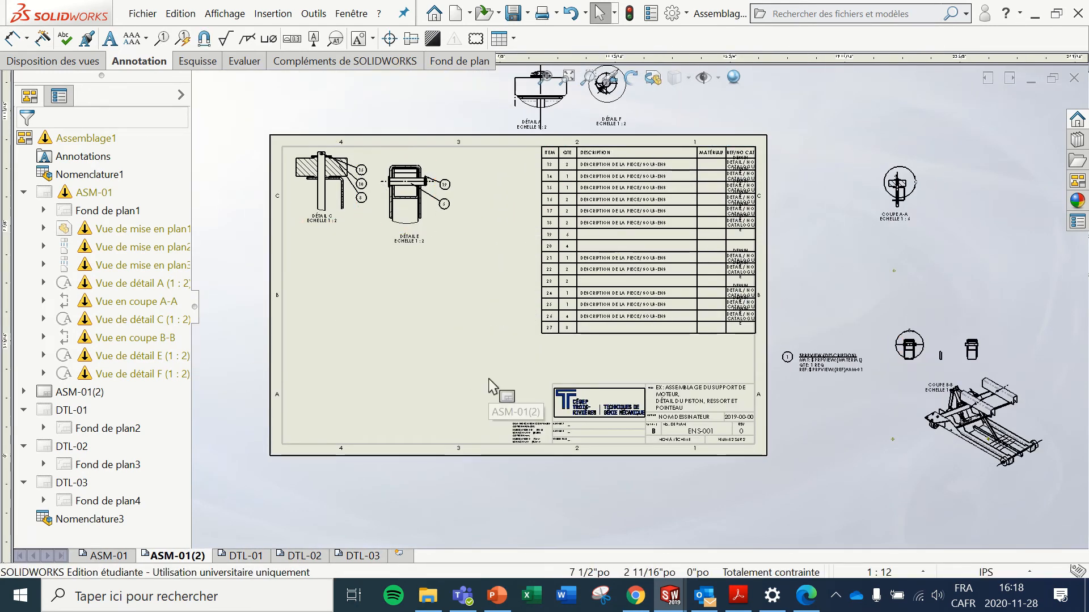
pyautogui.scroll(-1, 357, 320)
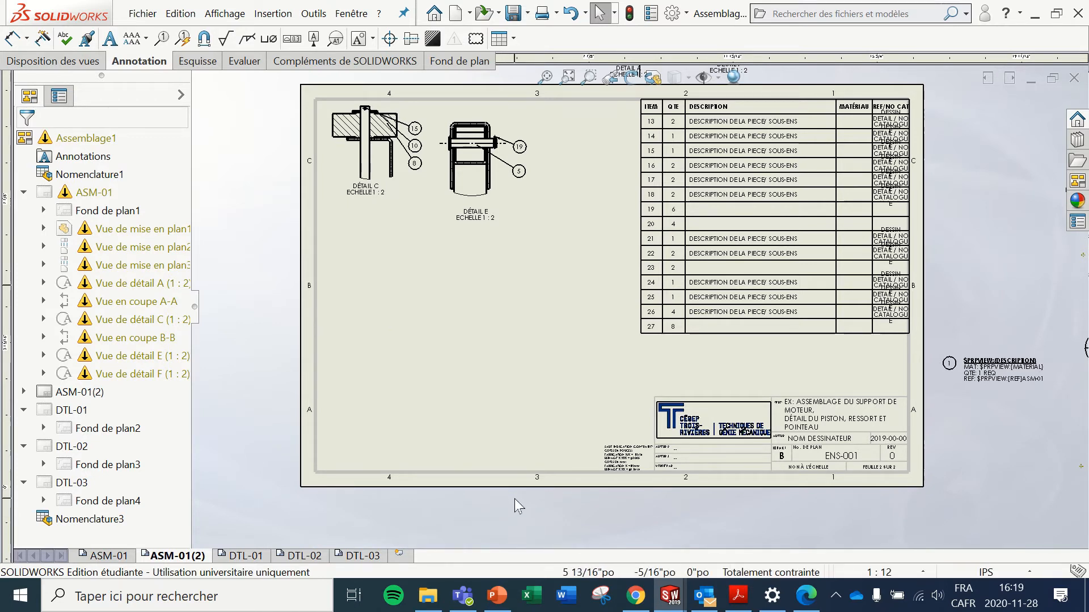
pyautogui.moveTo(483, 13)
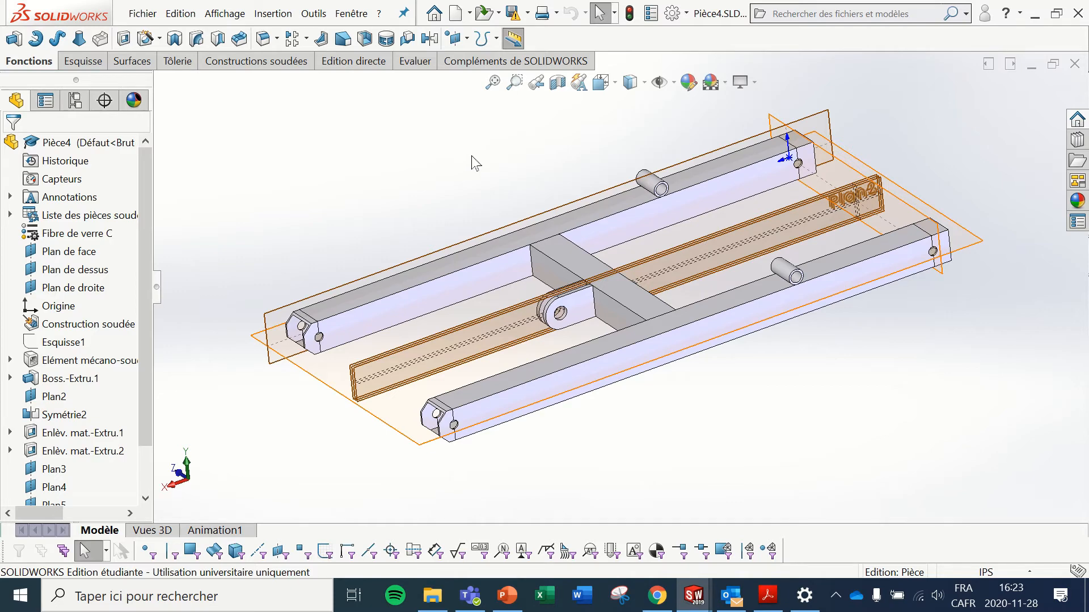
# Step: Hide the reference planes in the welded frame part and turn the model to show its opposite end
pyautogui.click(659, 82)
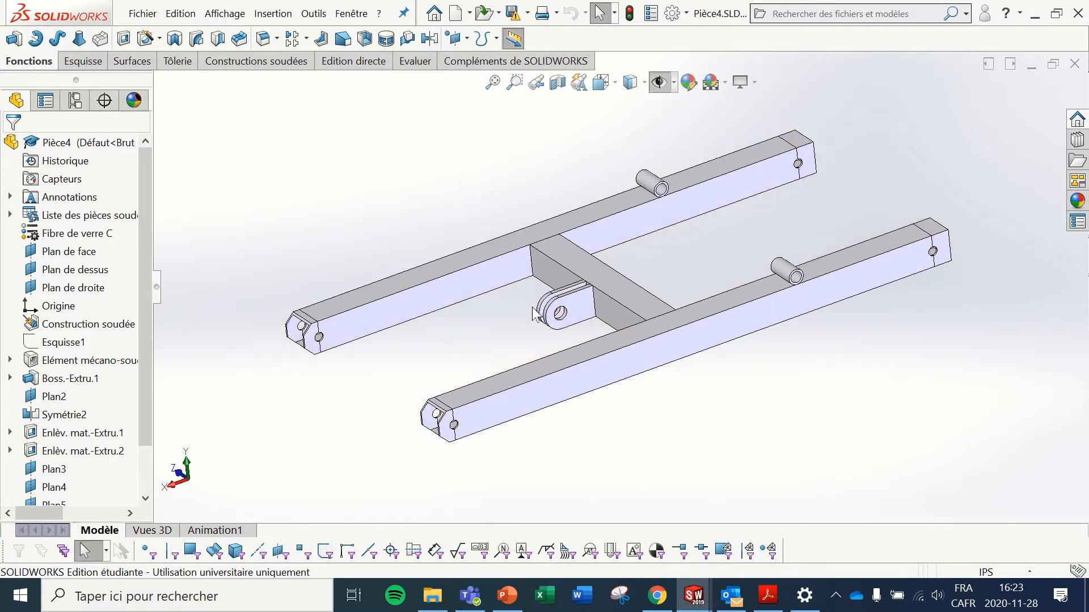
pyautogui.moveTo(536, 315); pyautogui.dragTo(446, 314, button='middle')
pyautogui.scroll(-2, 590, 239)
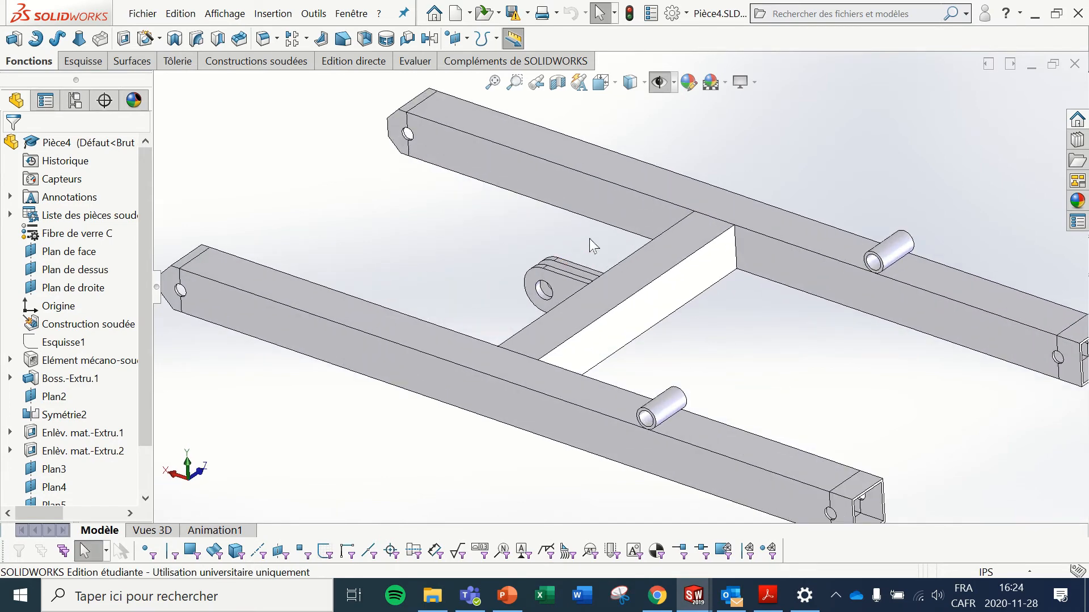
pyautogui.press('f')
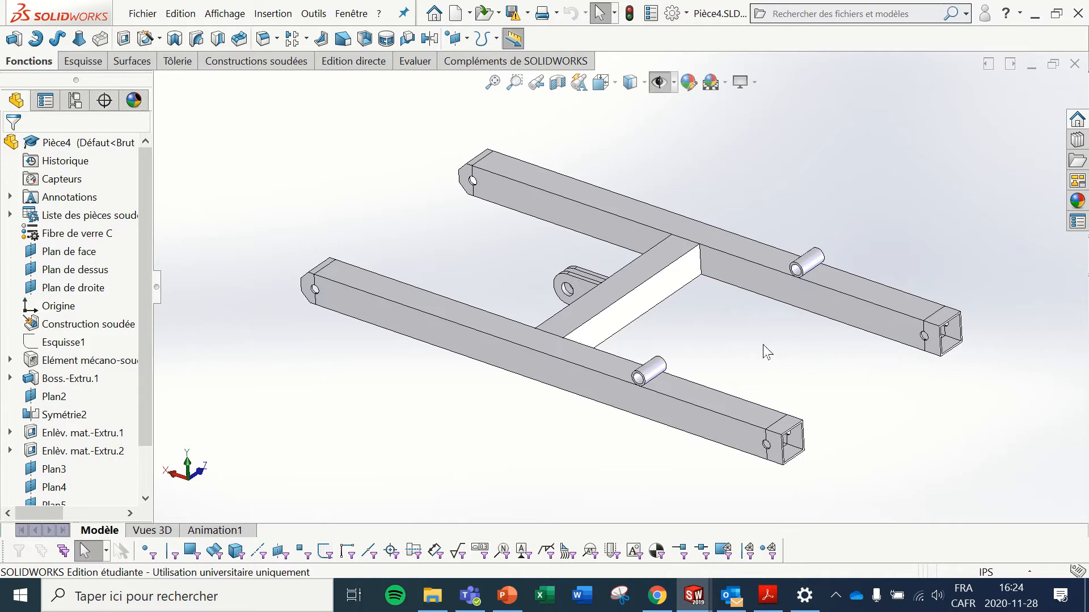
# Step: Examine the individual members of the welded frame: the crossmember, side rail, pierced lug and the two short tubes on the rails
pyautogui.click(657, 299)
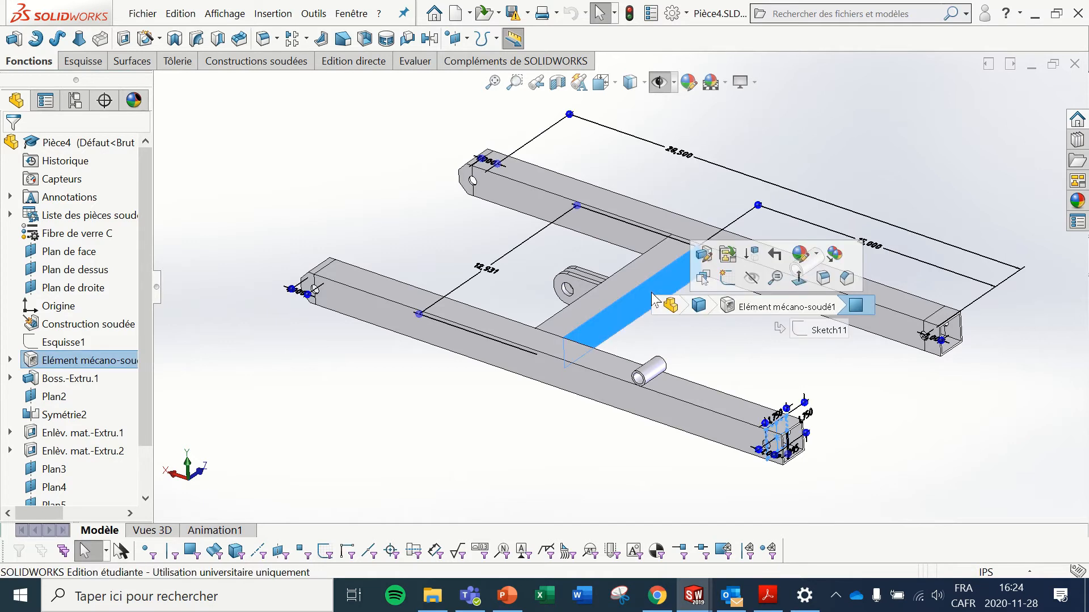
pyautogui.click(580, 357)
pyautogui.click(627, 506)
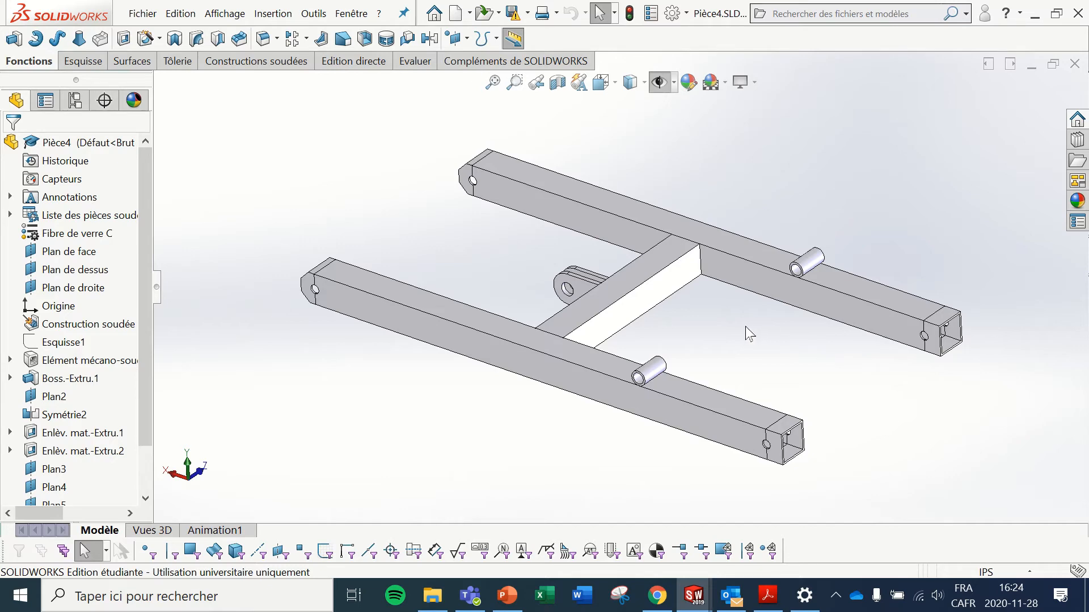
pyautogui.moveTo(627, 341); pyautogui.dragTo(645, 233, button='middle')
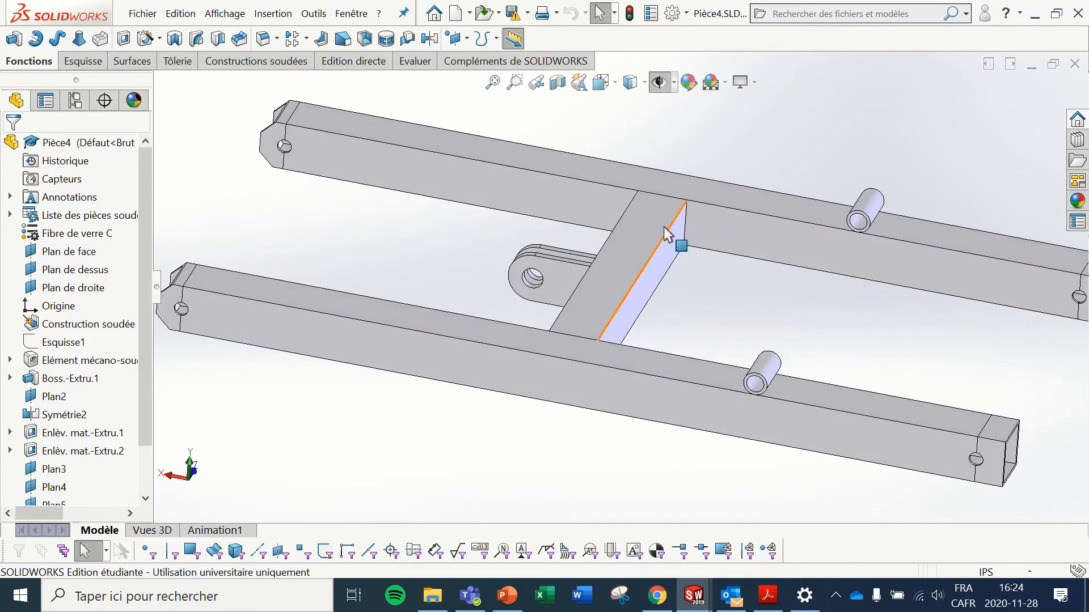
pyautogui.click(631, 241)
pyautogui.click(684, 376)
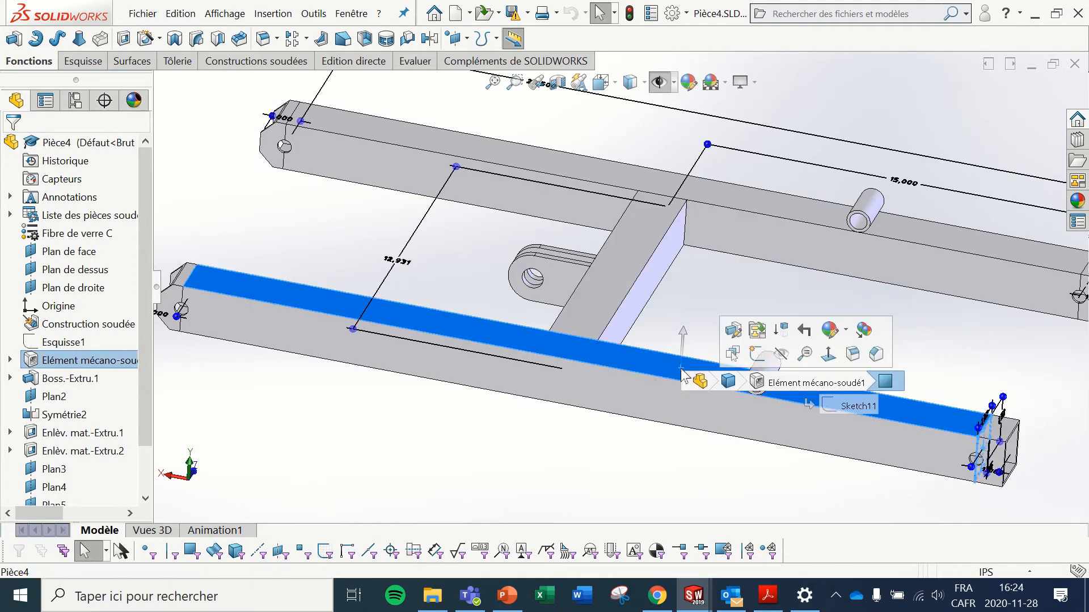
pyautogui.click(556, 285)
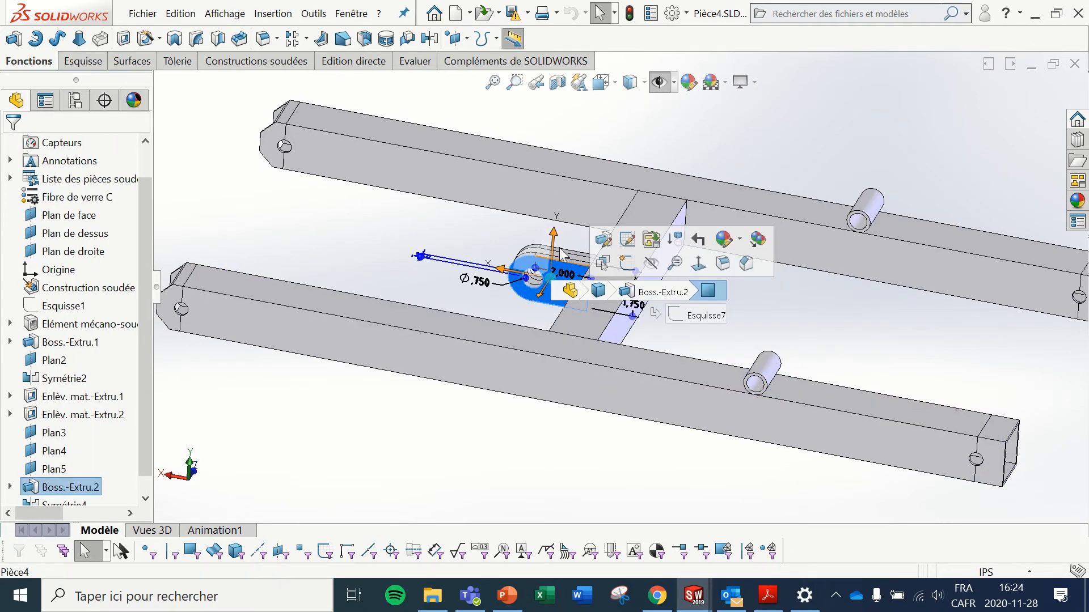
pyautogui.click(458, 233)
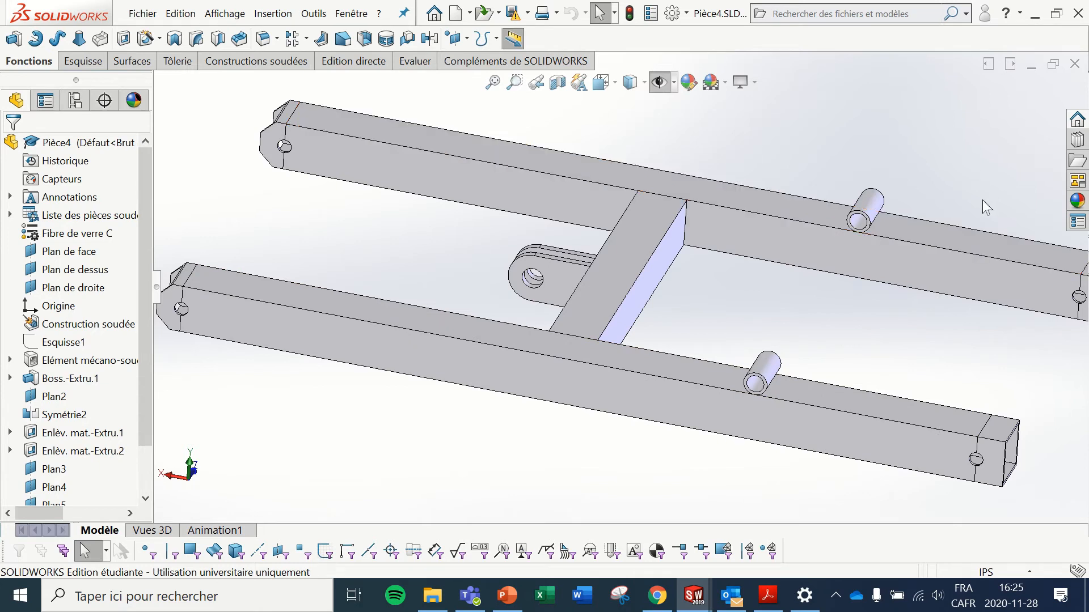
pyautogui.click(863, 211)
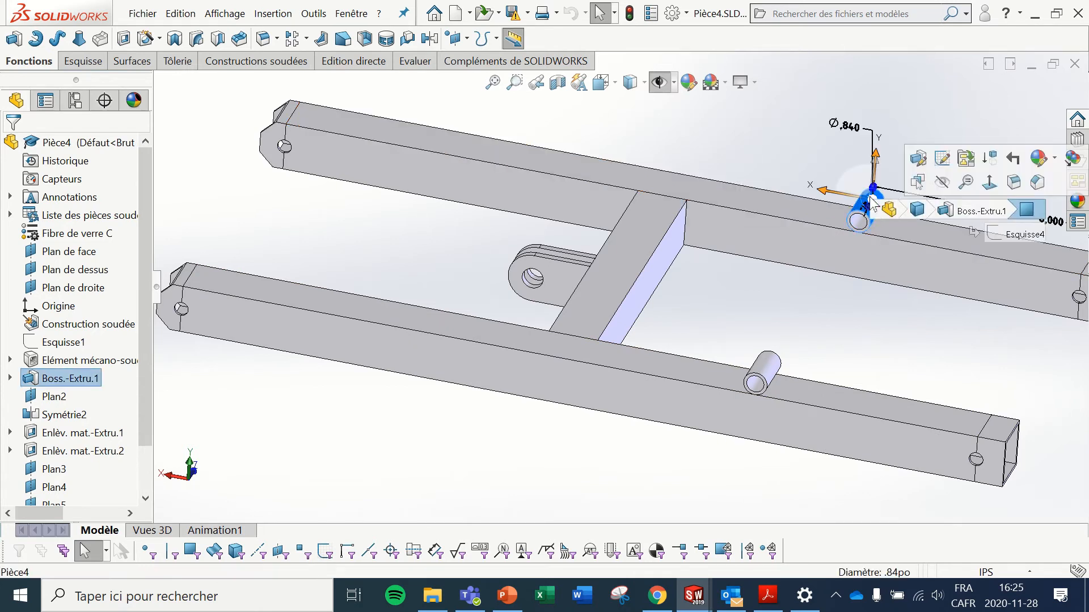
pyautogui.click(754, 374)
pyautogui.click(797, 291)
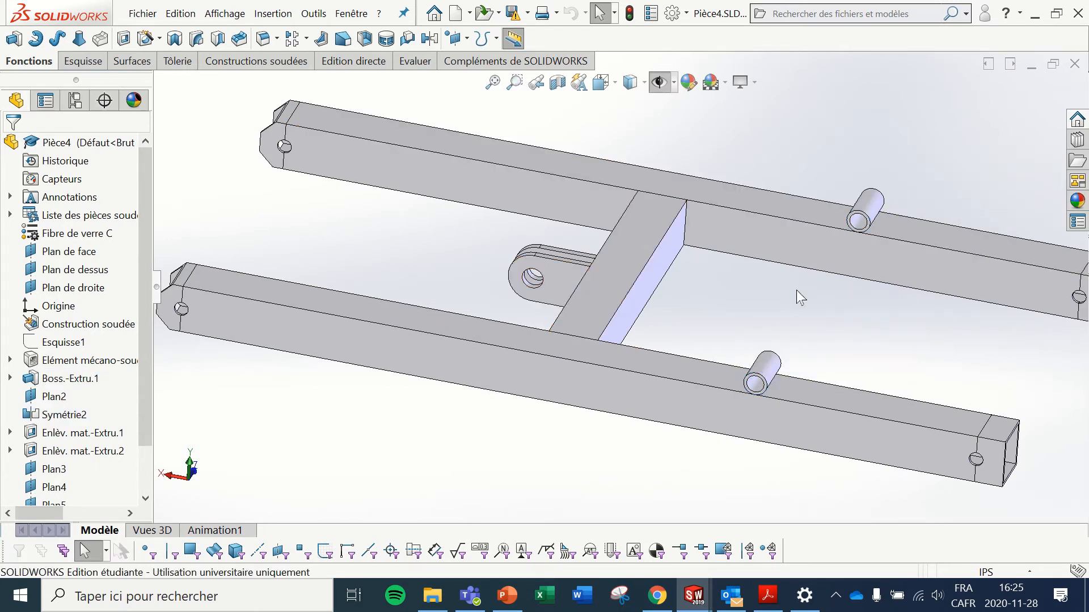
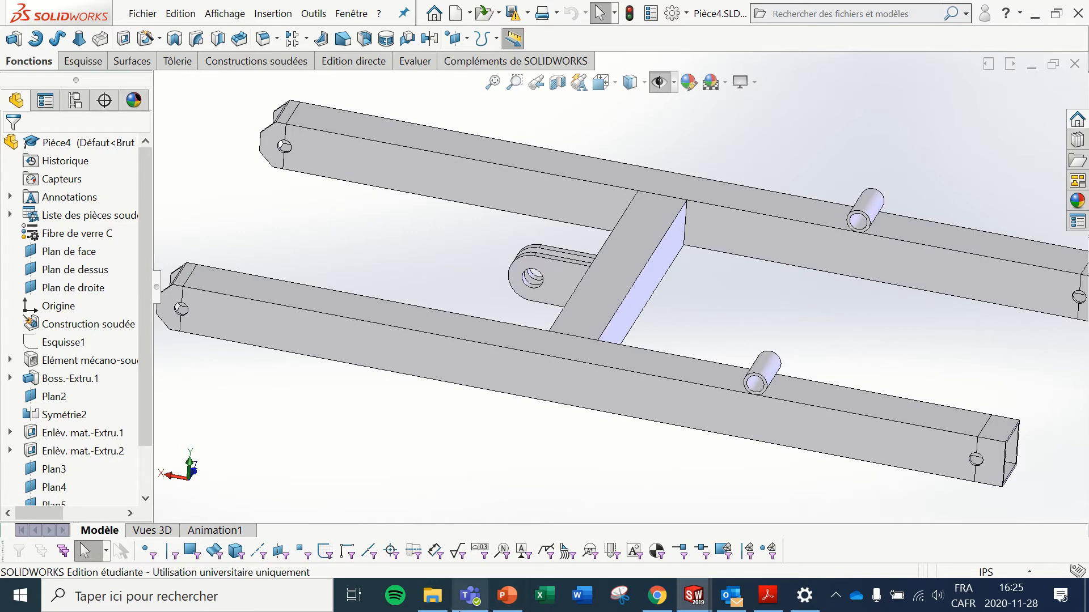
# Step: Create a drawing from the welded frame part Pièce4 using the FORMAT B mm template
pyautogui.moveTo(478, 583)
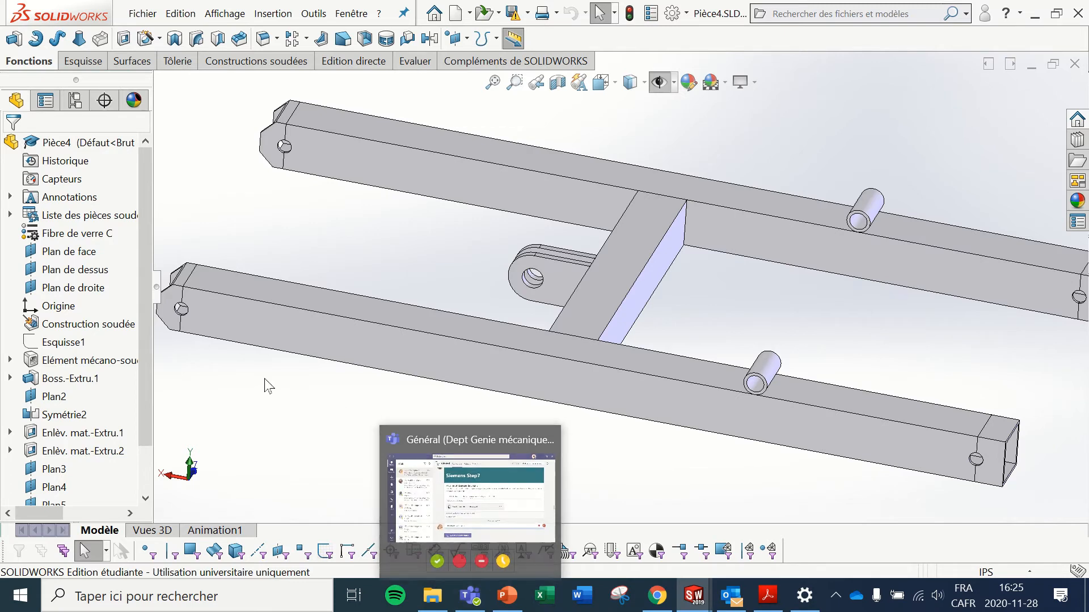
pyautogui.click(470, 12)
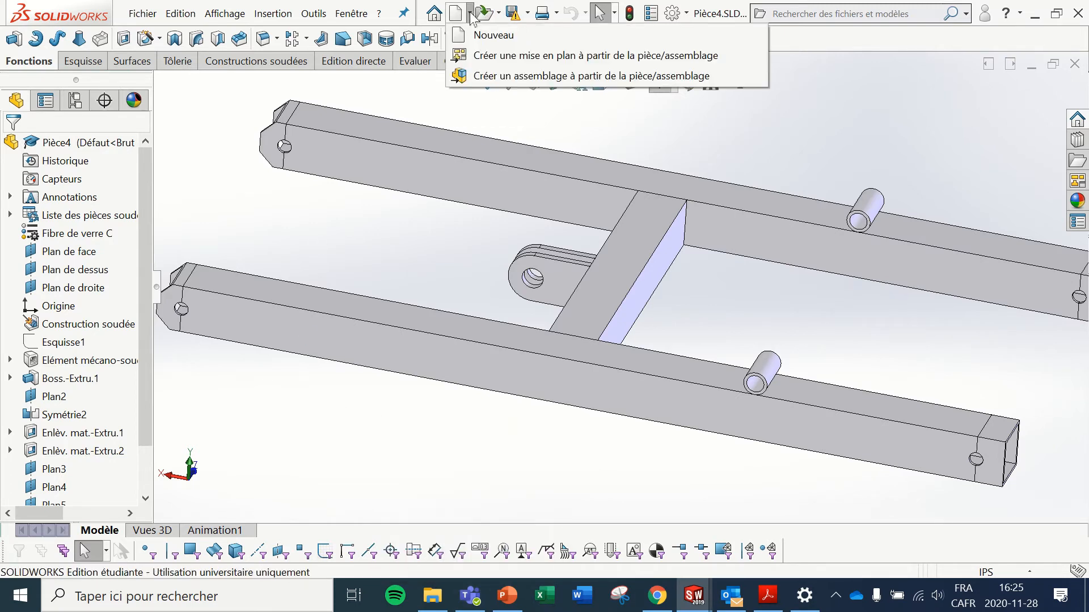
pyautogui.click(483, 56)
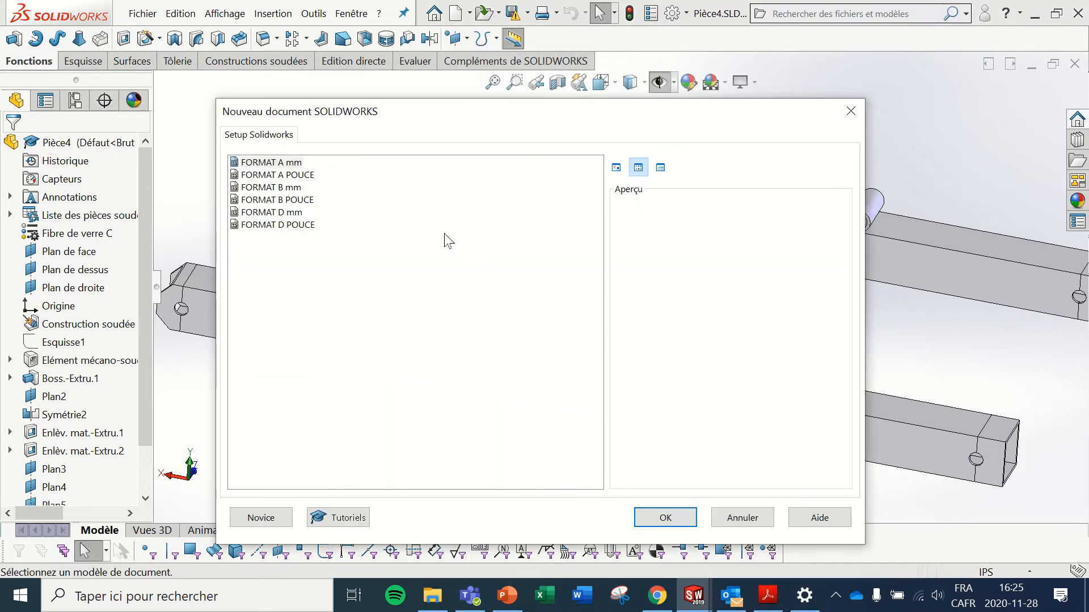
pyautogui.click(293, 190)
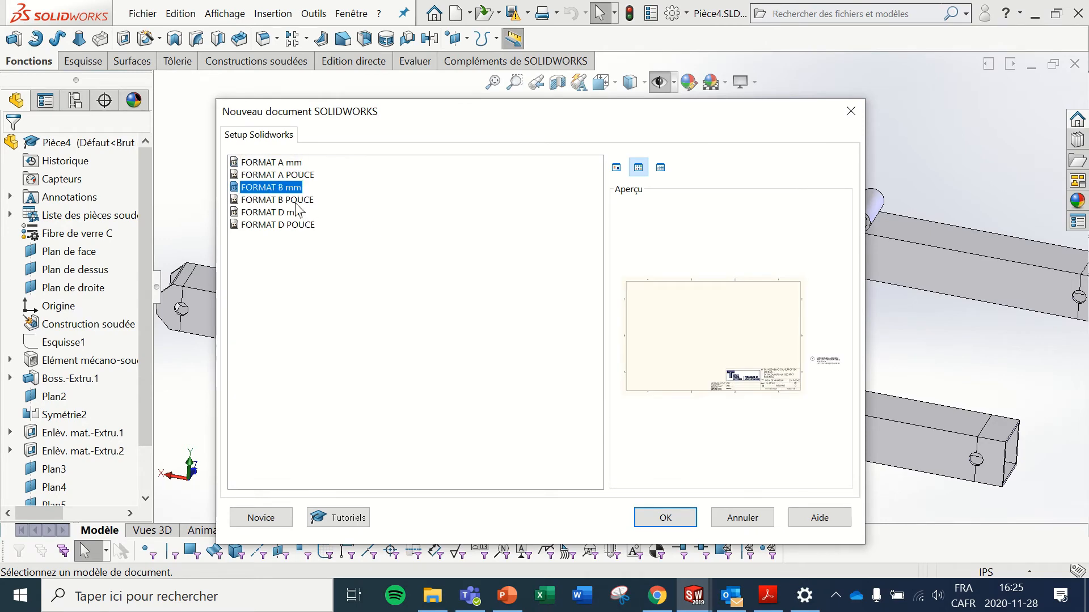
pyautogui.click(665, 518)
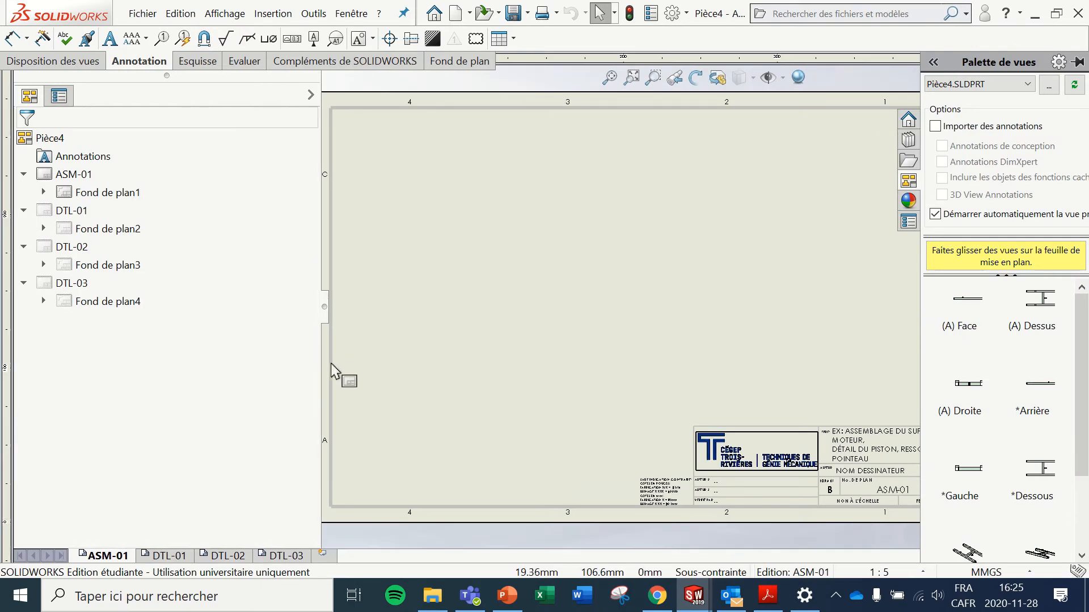
# Step: Narrow the feature tree and place the frame's Dessus view on the lower left half of sheet ASM-01
pyautogui.moveTo(321, 366); pyautogui.dragTo(191, 361)
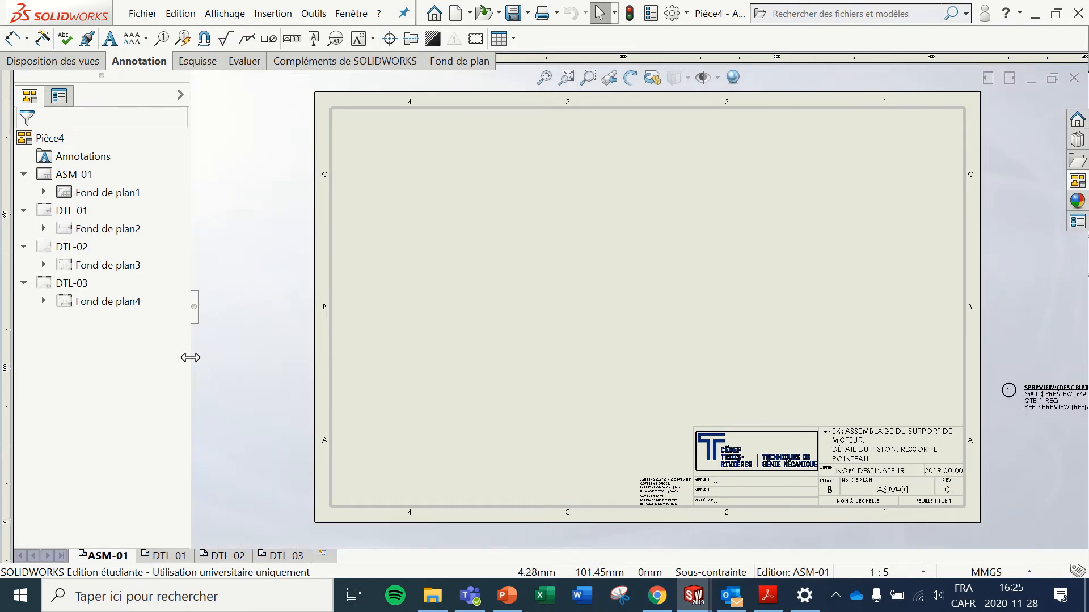
pyautogui.click(1078, 181)
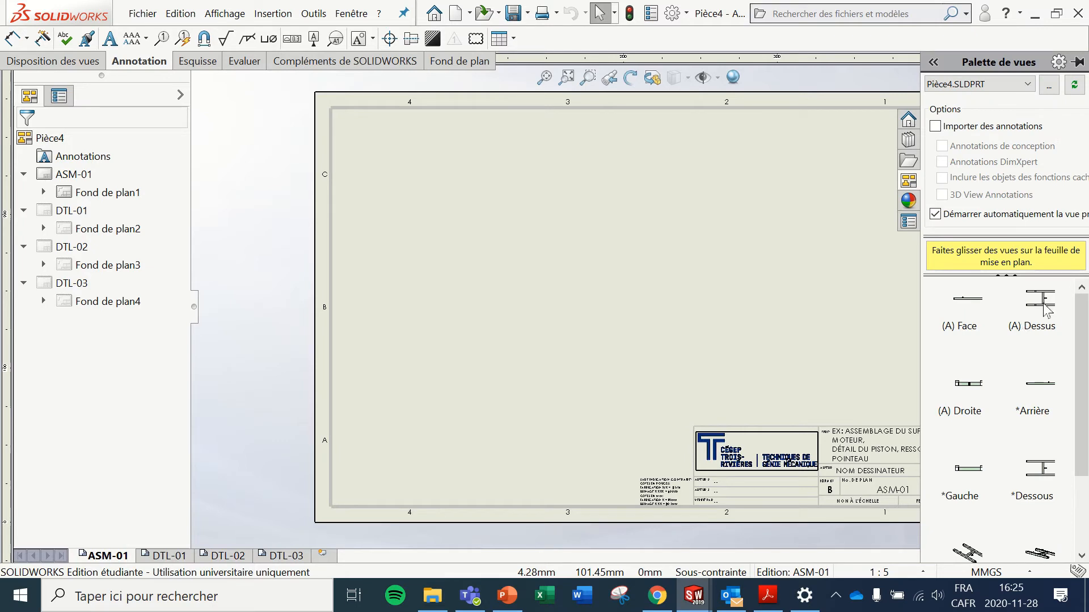
pyautogui.moveTo(1046, 309)
pyautogui.mouseDown()
pyautogui.moveTo(525, 374)
pyautogui.moveTo(512, 363)
pyautogui.mouseUp()
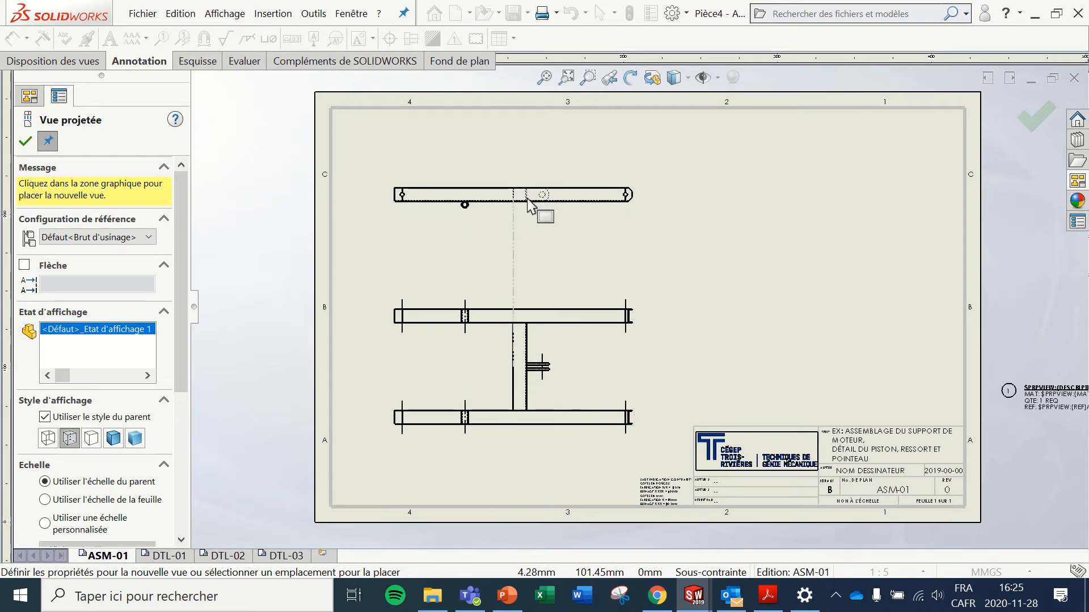
# Step: Place the top, right-side and isometric projected views of the frame's front view on sheet ASM-01
pyautogui.click(530, 206)
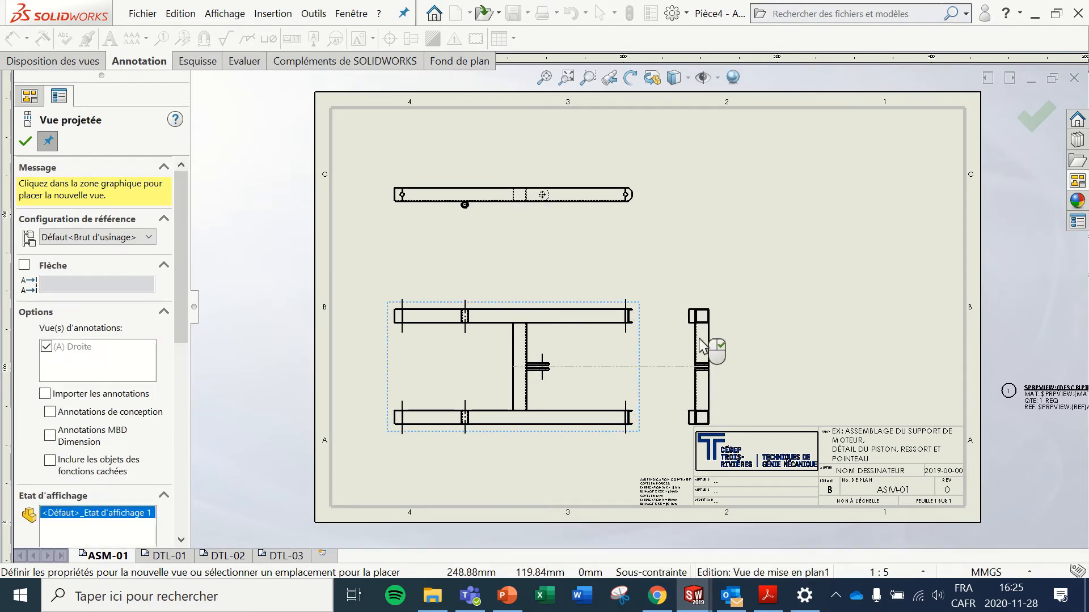
pyautogui.click(703, 346)
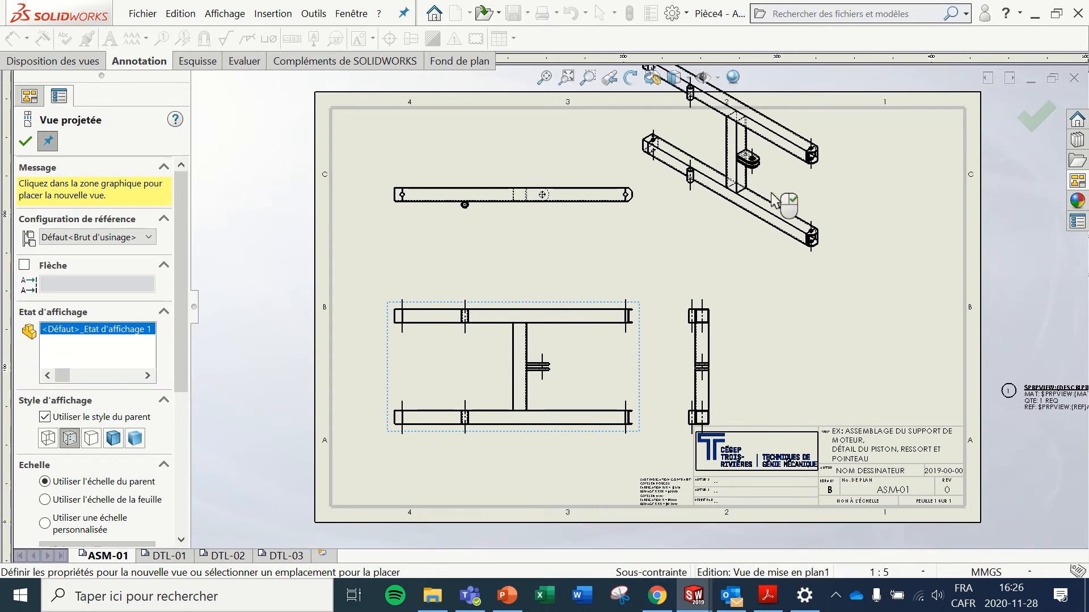
pyautogui.click(775, 199)
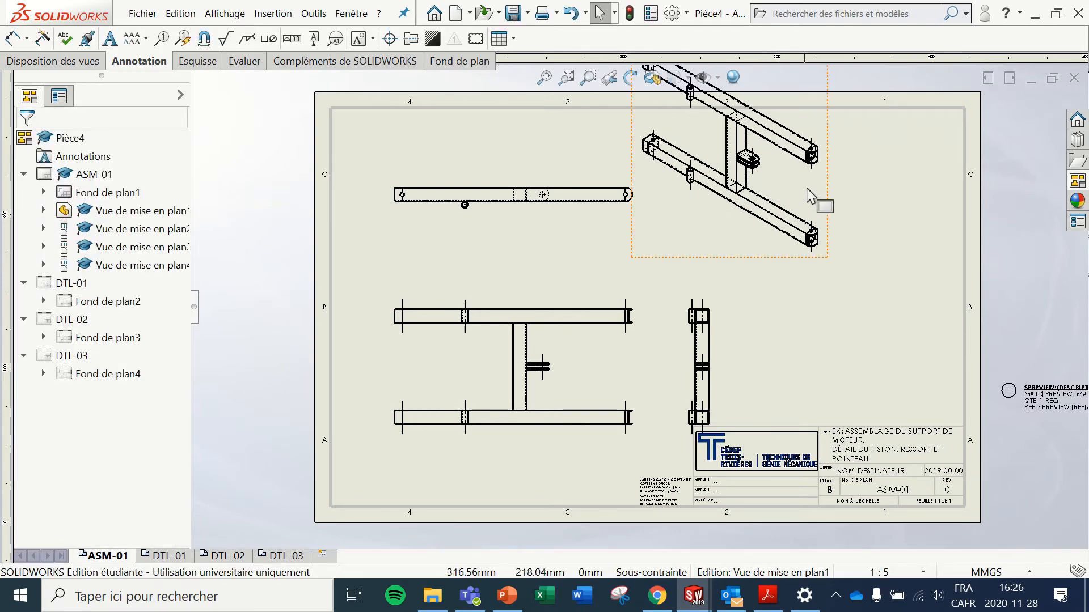
# Step: Move the isometric view completely outside the sheet, beyond its right border
pyautogui.moveTo(828, 200); pyautogui.dragTo(1045, 290)
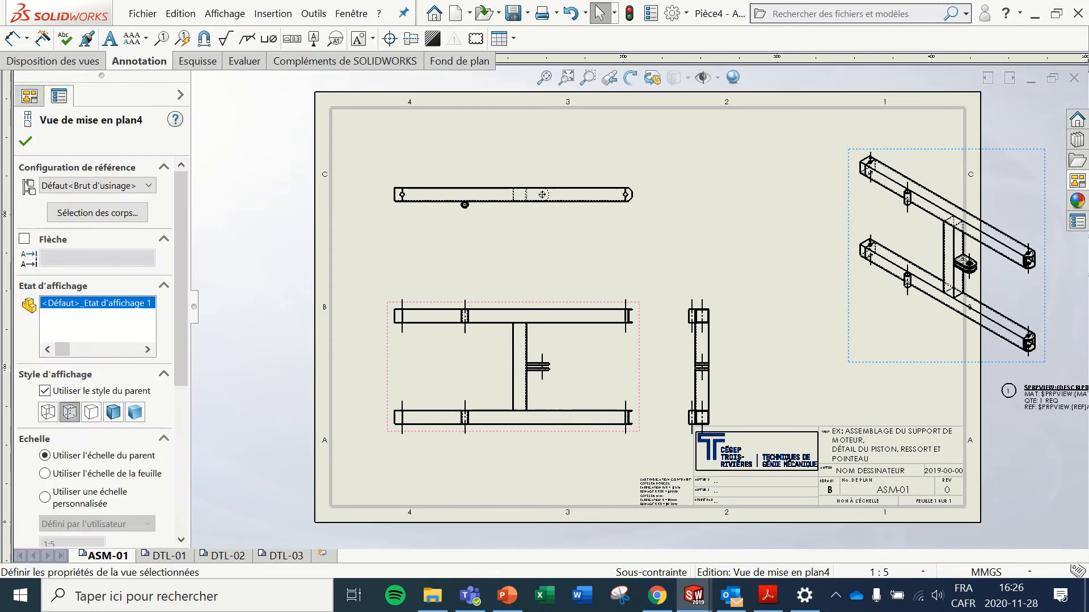
pyautogui.press('f')
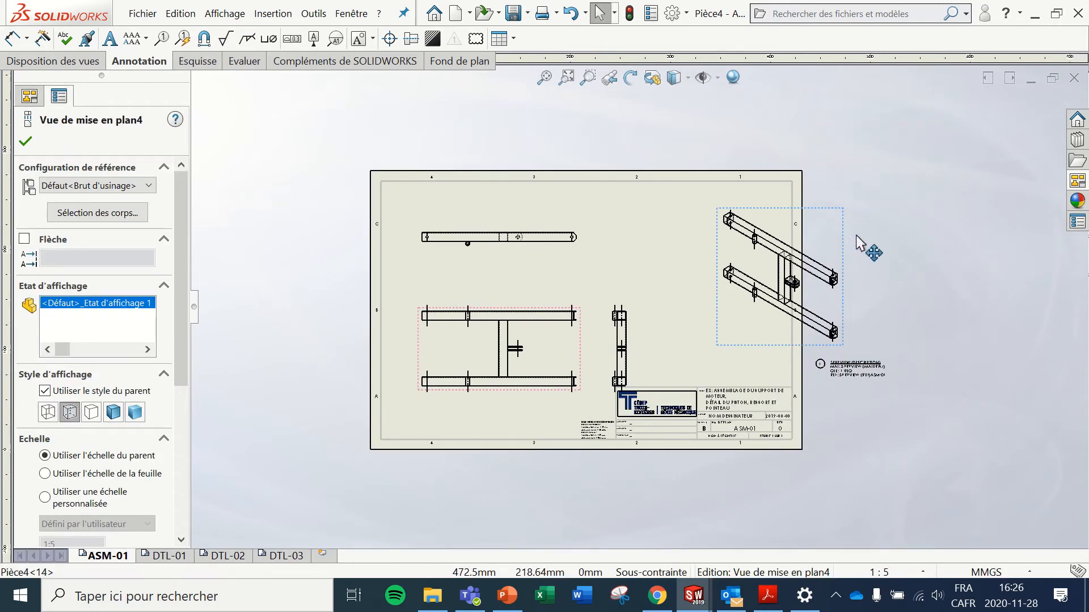
pyautogui.moveTo(862, 243); pyautogui.dragTo(1020, 283)
pyautogui.scroll(-3, 493, 306)
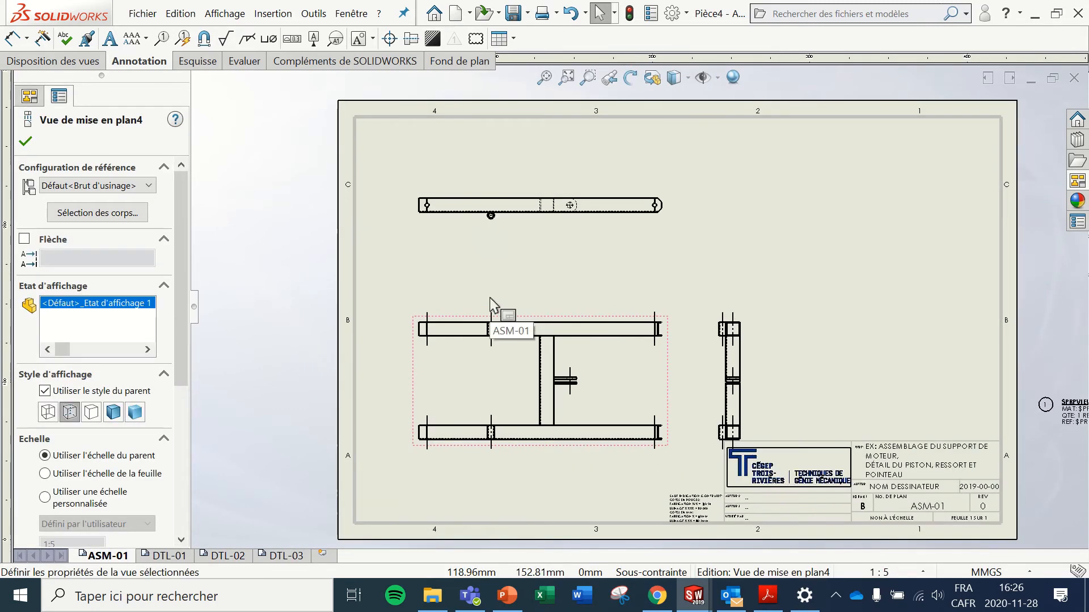
# Step: Examine the lines of the front view up close and review its tangent edge display options
pyautogui.scroll(-2, 645, 386)
pyautogui.scroll(-3, 643, 386)
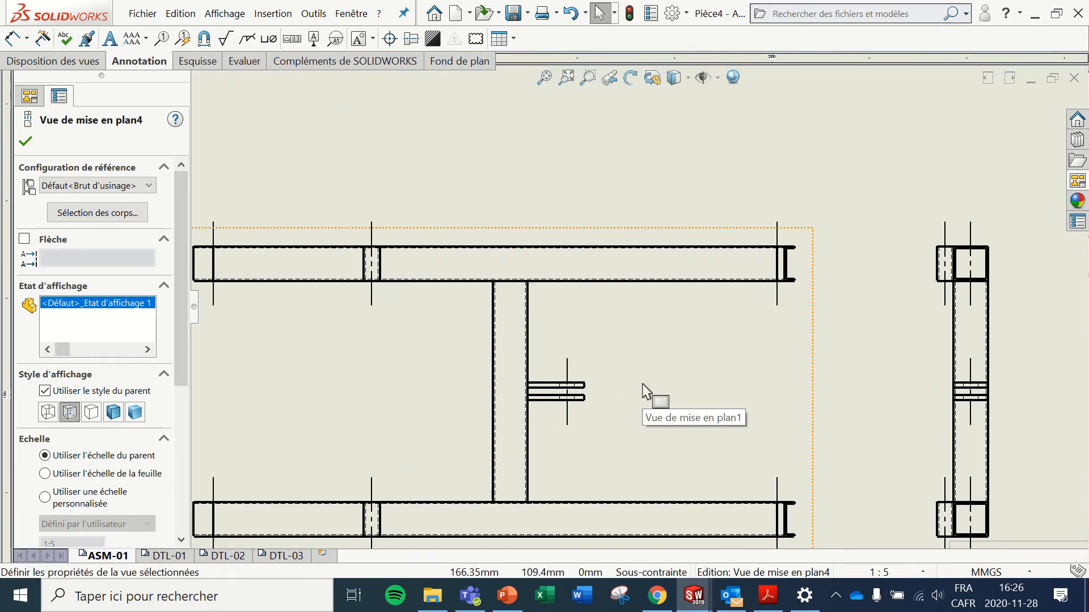
pyautogui.scroll(2, 643, 386)
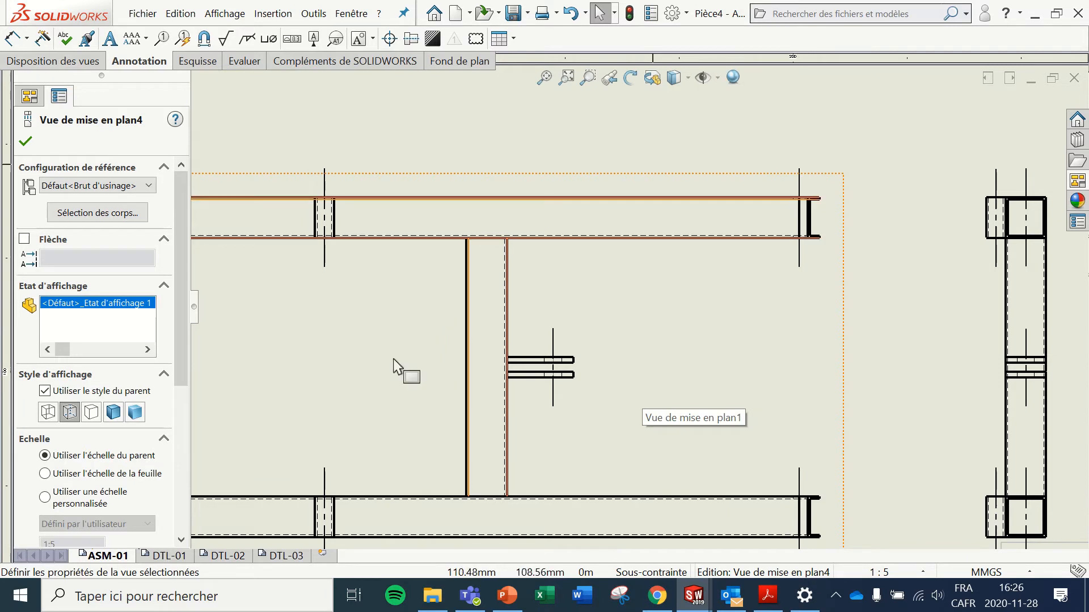
pyautogui.scroll(1, 519, 399)
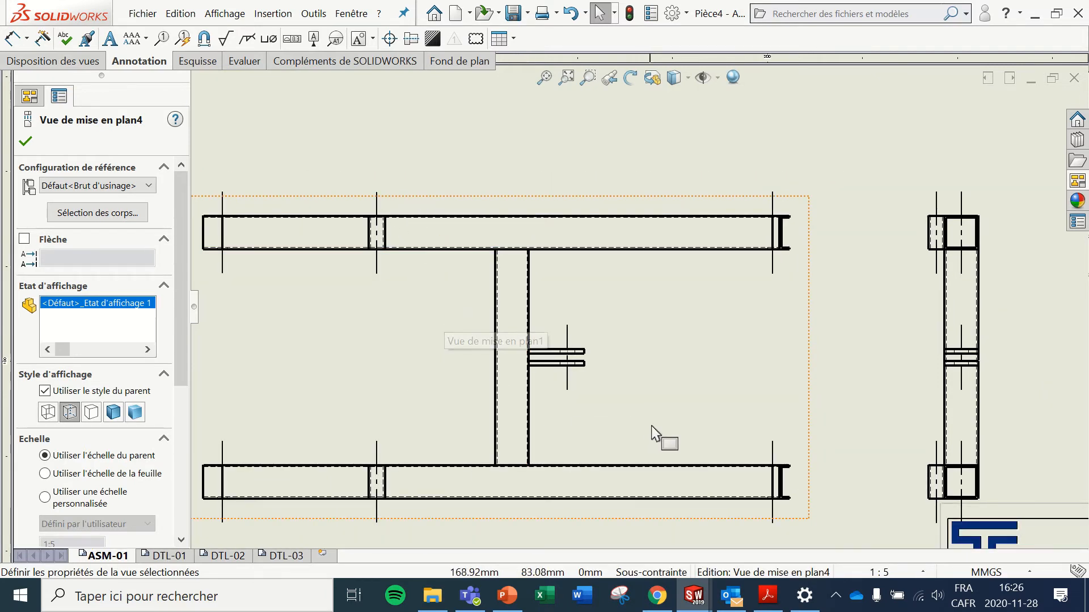
pyautogui.click(702, 328)
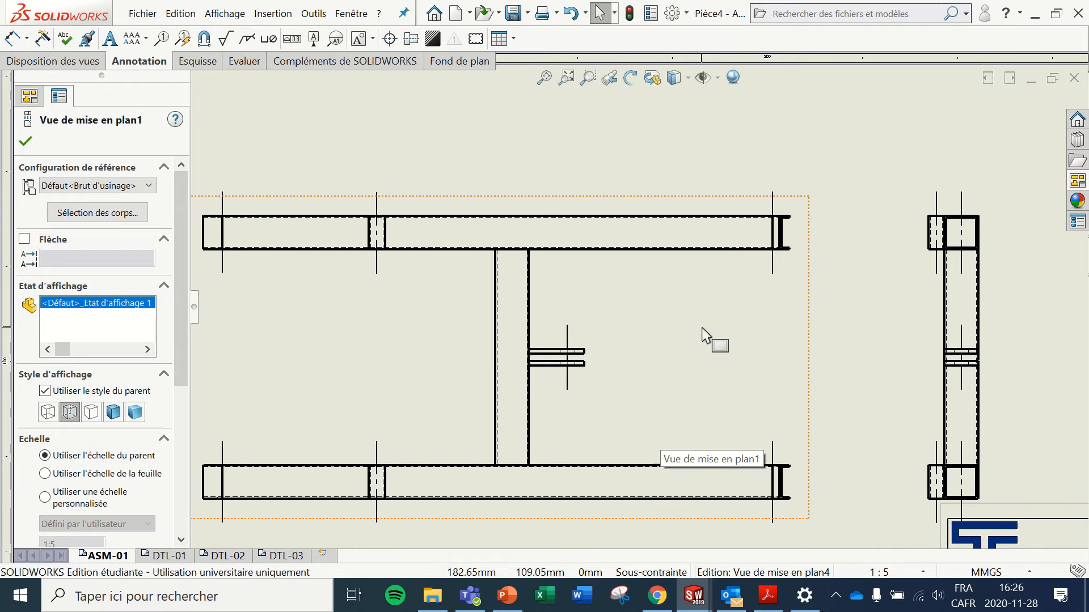
pyautogui.rightClick(702, 328)
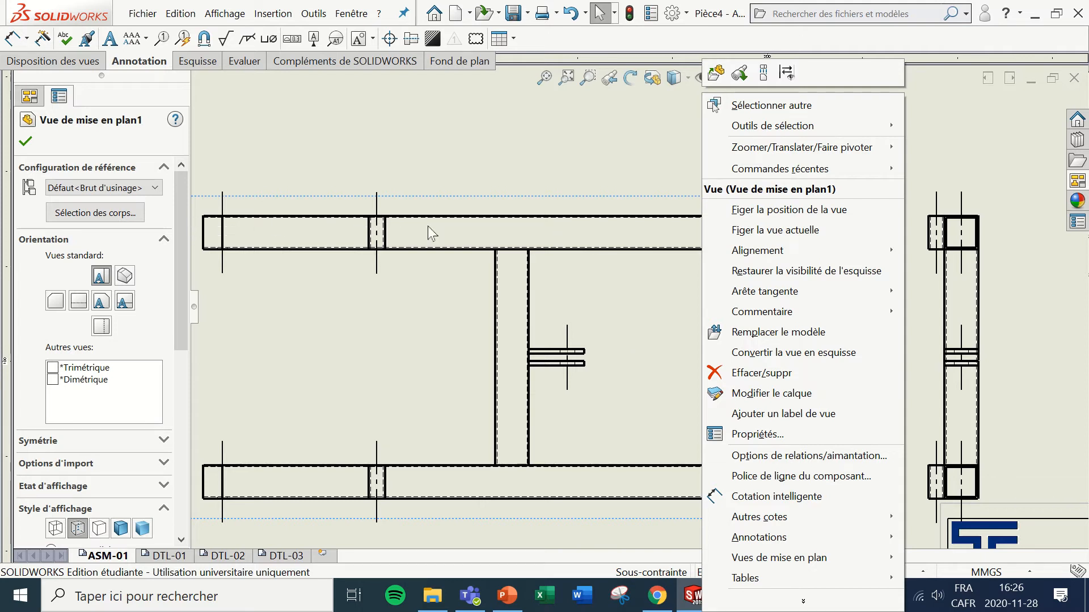
pyautogui.moveTo(799, 295)
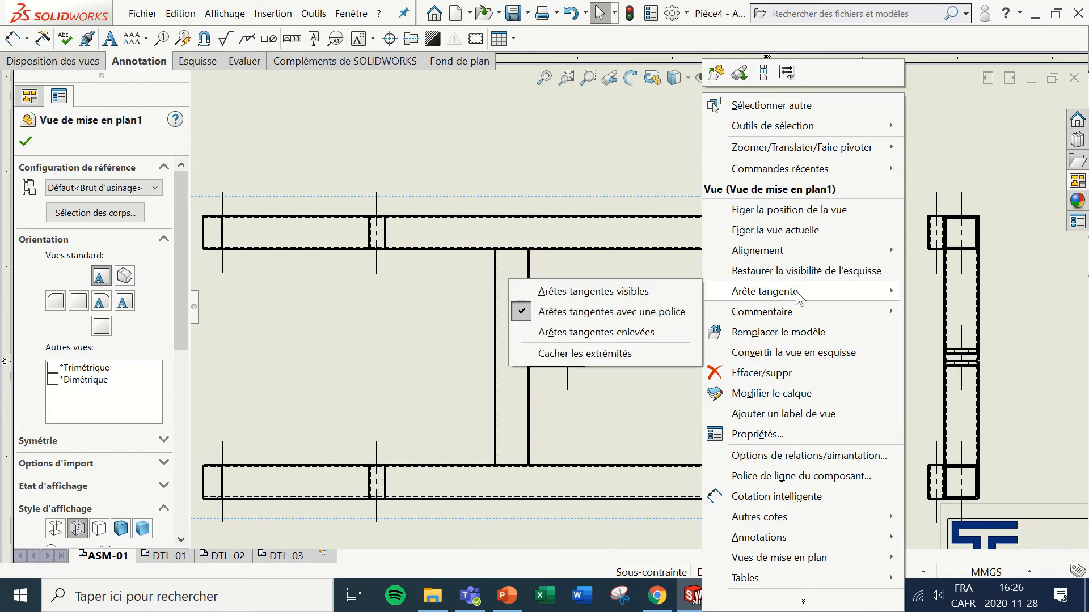
pyautogui.click(634, 417)
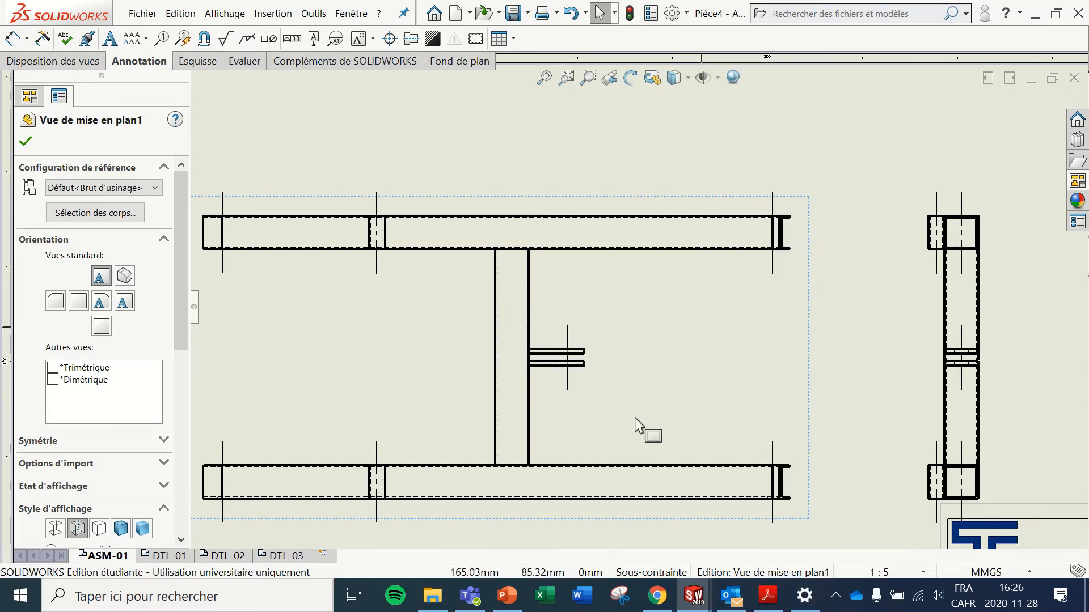
pyautogui.press('z')
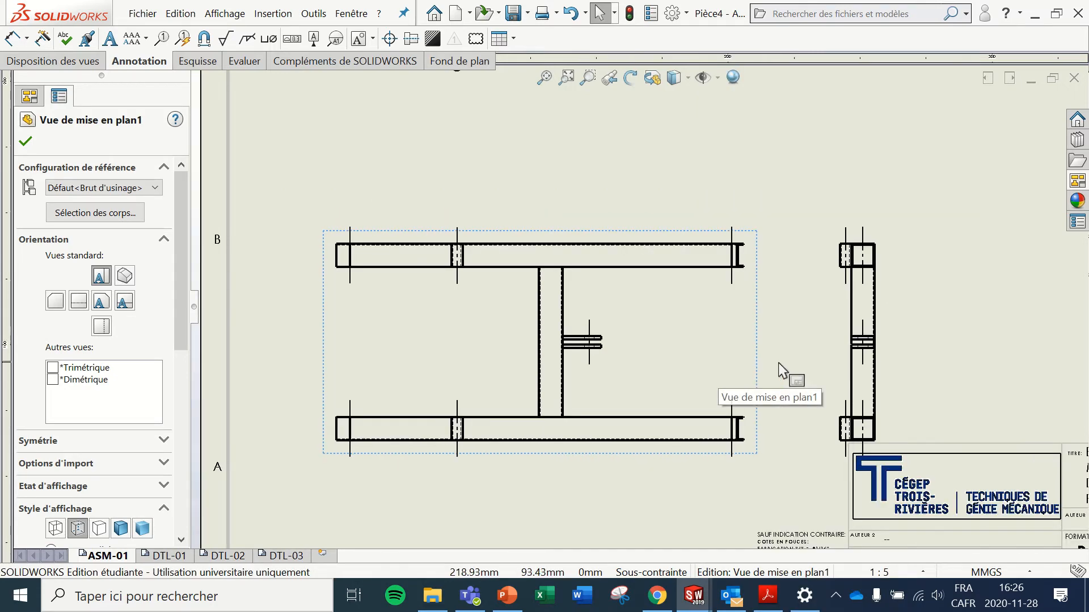
# Step: Set the front, right-side and top views together to display with tangent edges removed (Arêtes tangentes enlevées)
pyautogui.keyDown('ctrl'); pyautogui.click(829, 323); pyautogui.keyUp('ctrl')
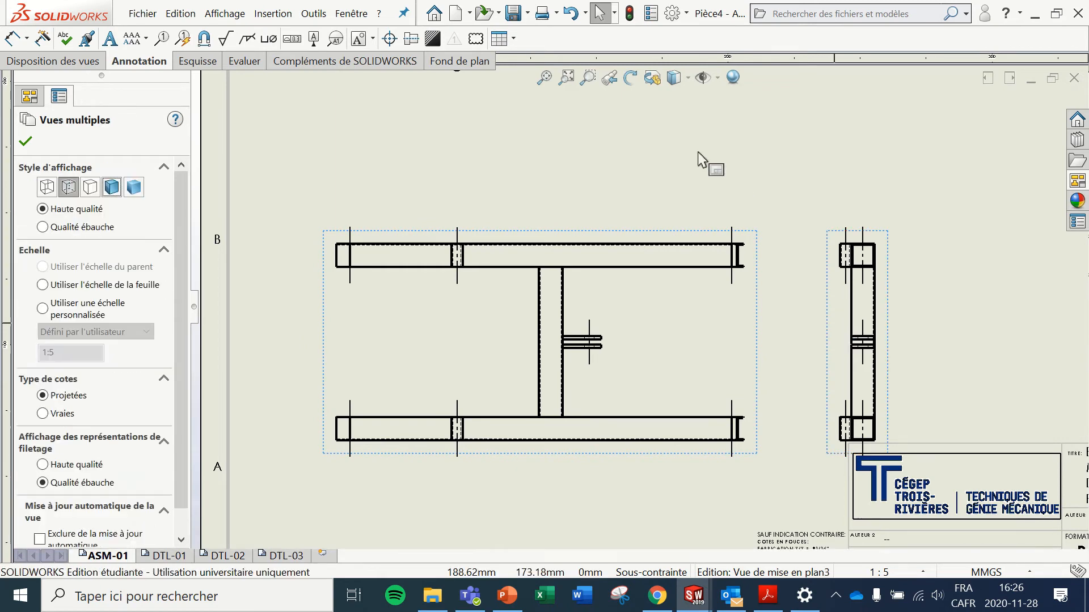
pyautogui.scroll(2, 683, 172)
pyautogui.keyDown('ctrl'); pyautogui.click(675, 149); pyautogui.keyUp('ctrl')
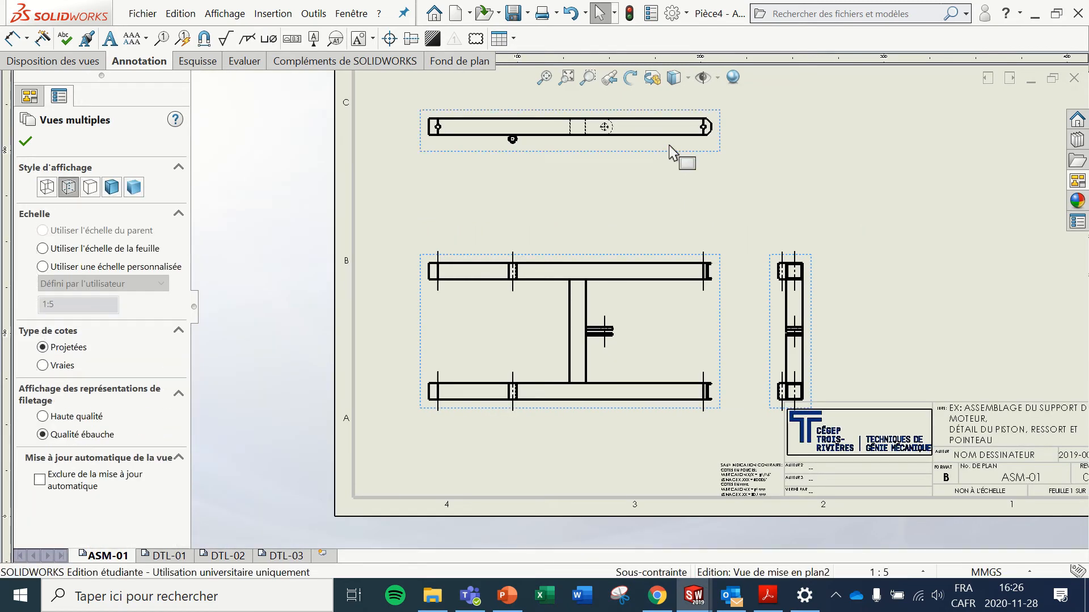
pyautogui.rightClick(670, 329)
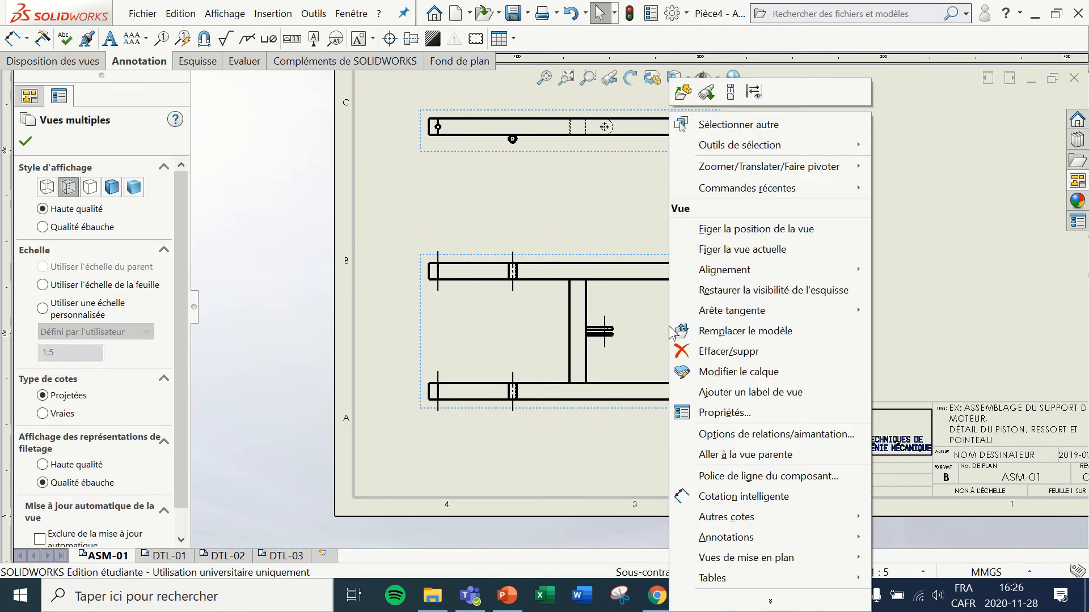
pyautogui.moveTo(728, 312)
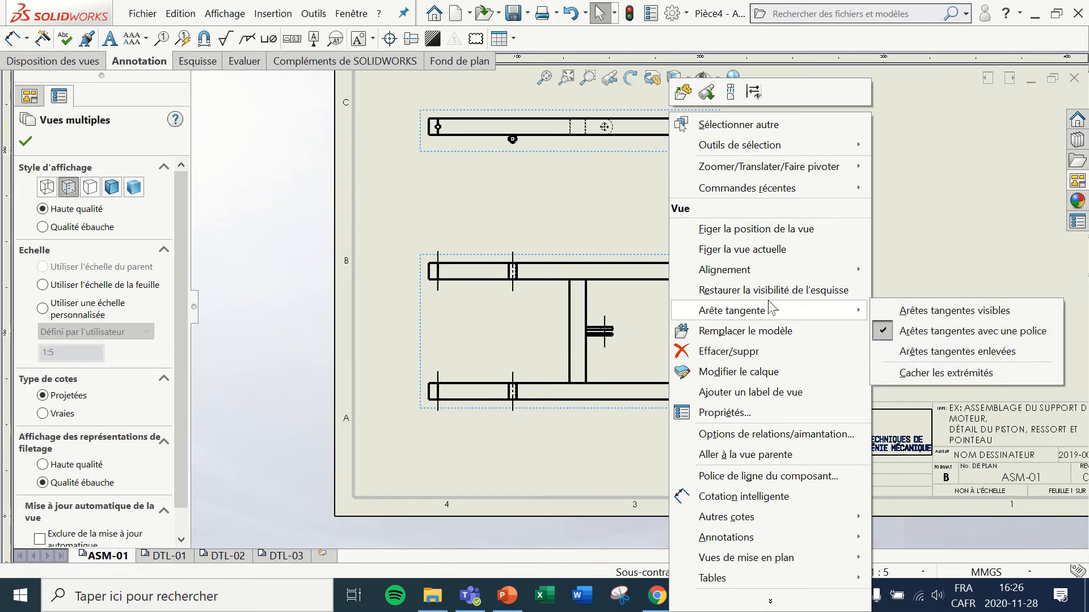
pyautogui.click(935, 352)
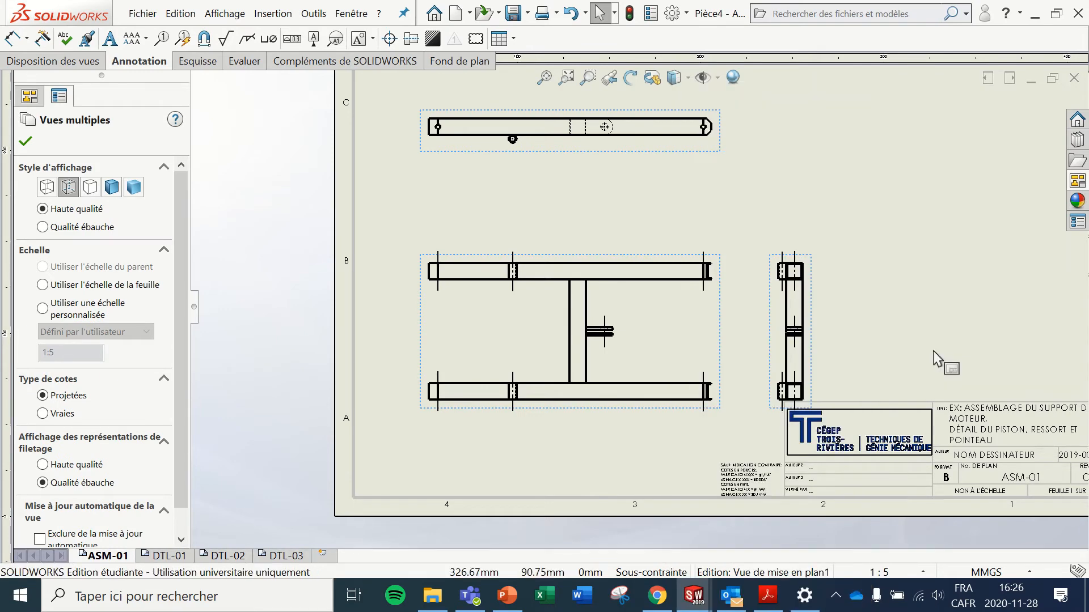
# Step: Inspect the front view's tube edges and check which tangent edge option is active for that view
pyautogui.click(857, 328)
pyautogui.scroll(-5, 644, 256)
pyautogui.scroll(-5, 638, 338)
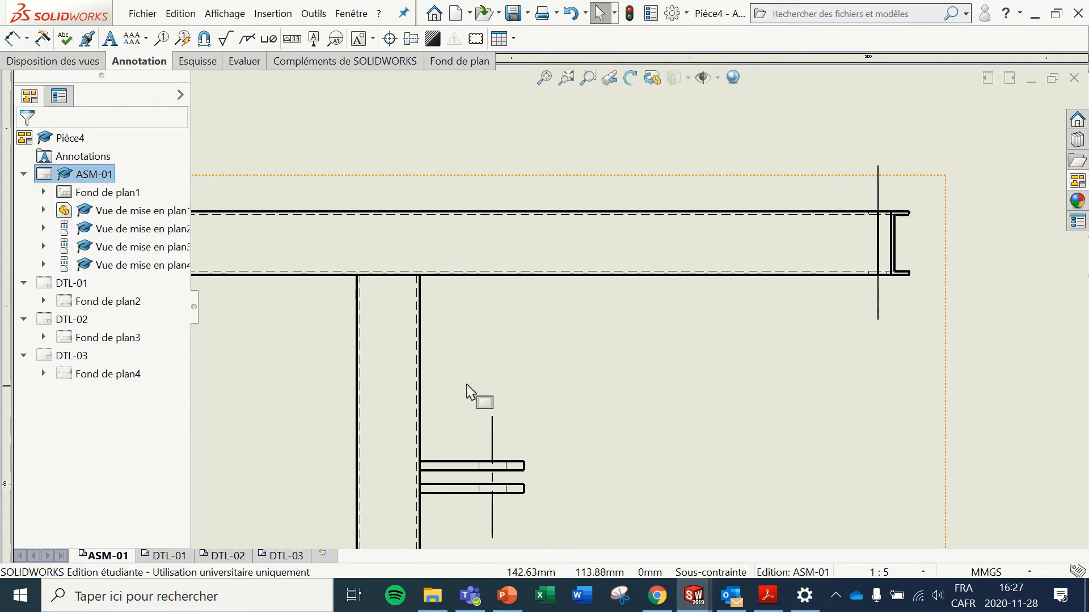
pyautogui.scroll(3, 521, 481)
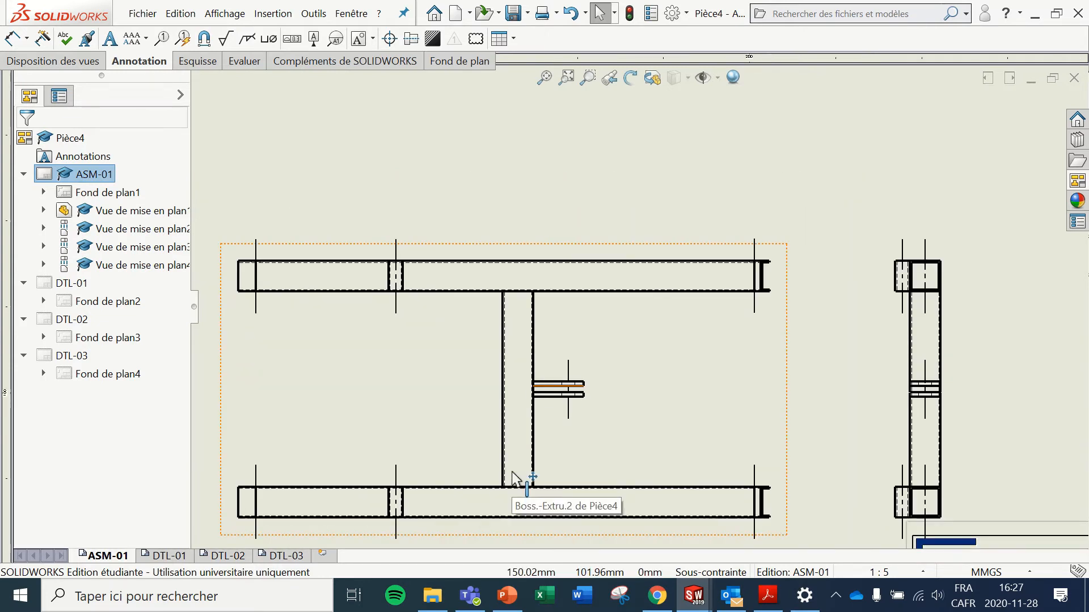
pyautogui.click(675, 369)
pyautogui.rightClick(675, 369)
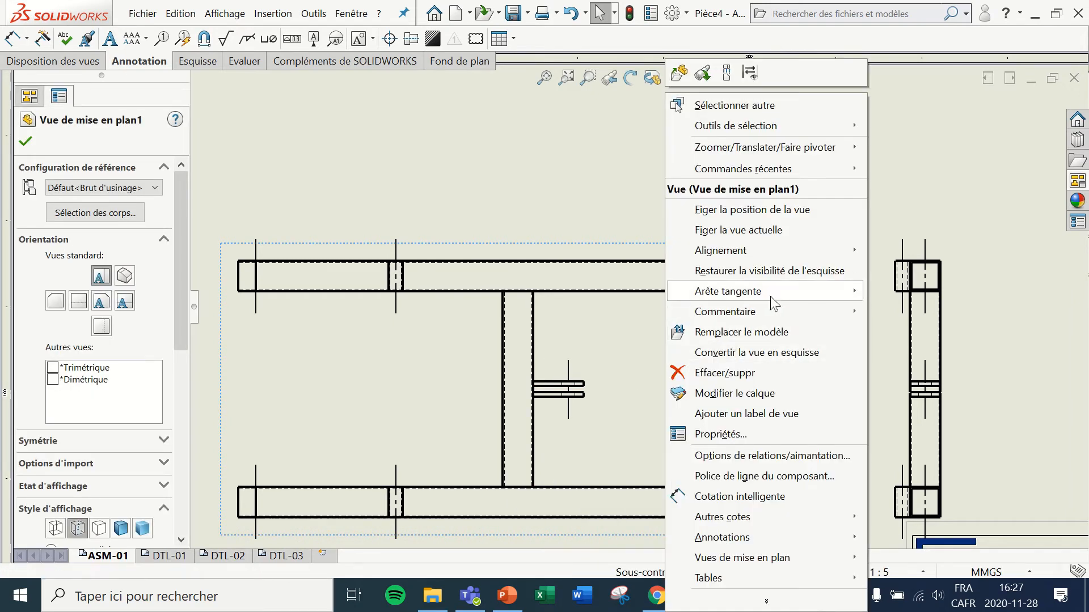
pyautogui.moveTo(771, 295)
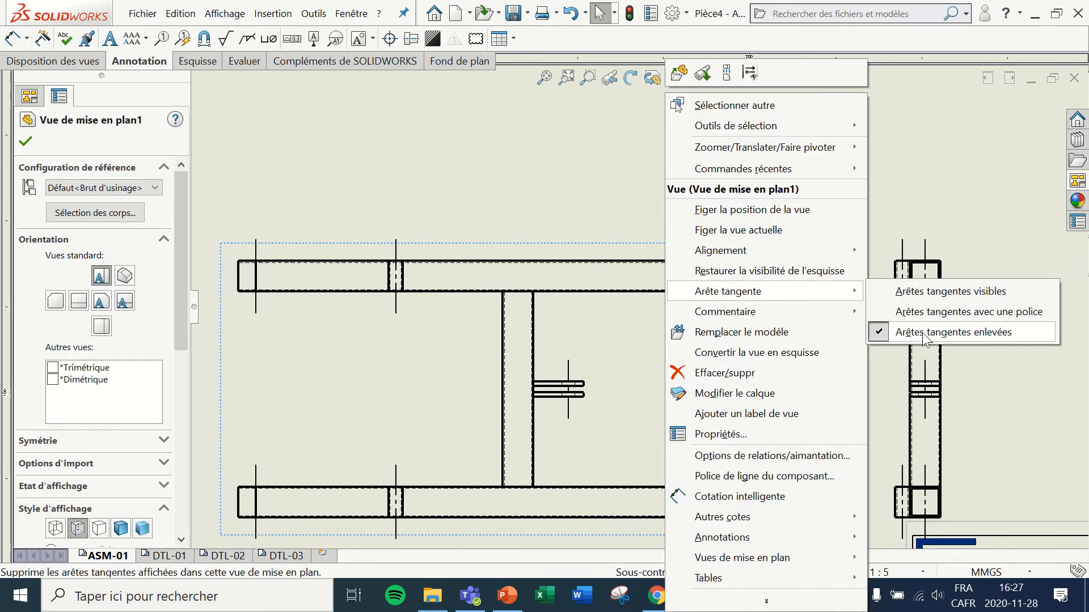
pyautogui.click(1019, 403)
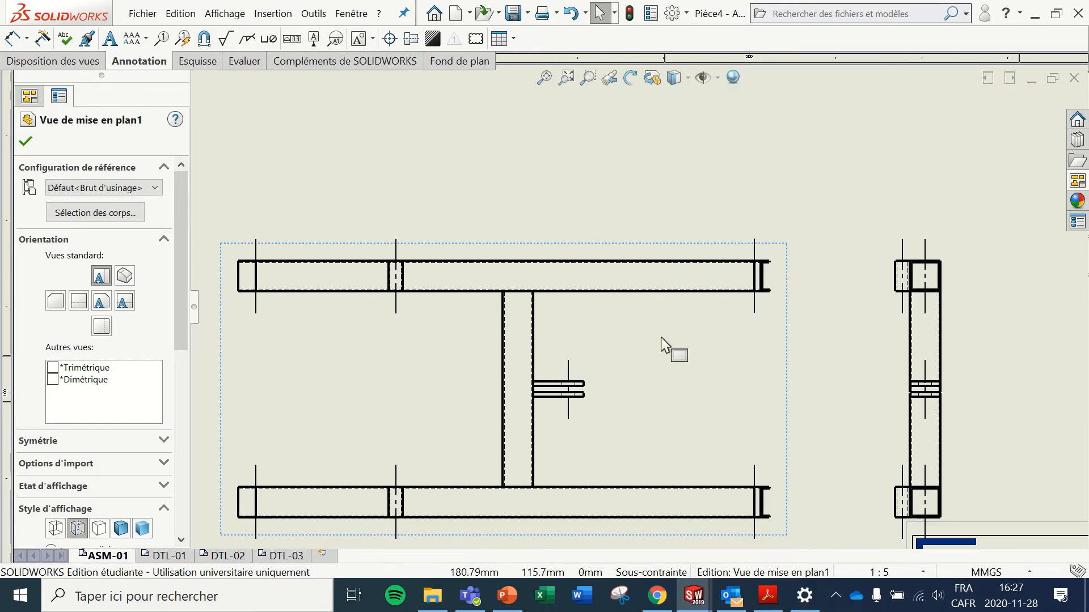
# Step: Examine the hidden lines and tube joints in the front view, and the overall arrangement of views on the sheet
pyautogui.scroll(-2, 430, 330)
pyautogui.scroll(-2, 592, 267)
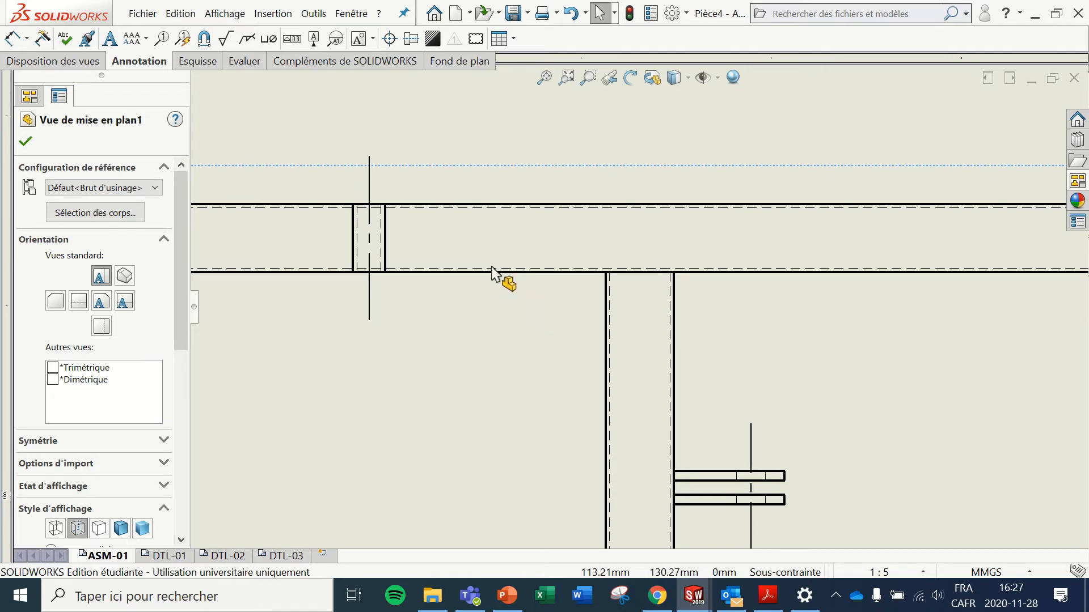
pyautogui.scroll(3, 580, 450)
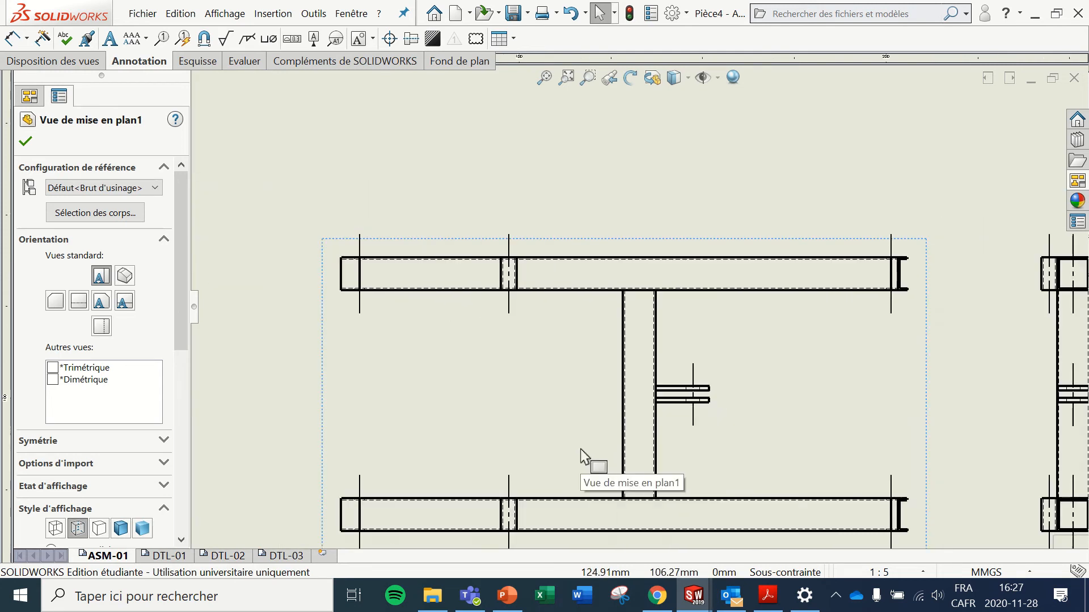
pyautogui.scroll(2, 580, 449)
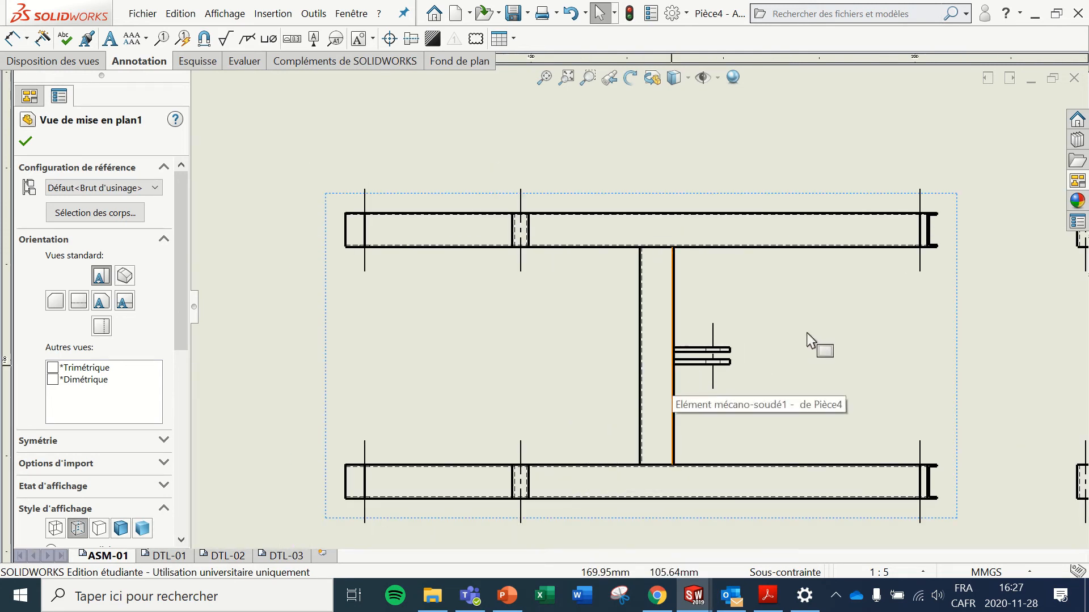
pyautogui.scroll(2, 808, 340)
pyautogui.scroll(-2, 809, 340)
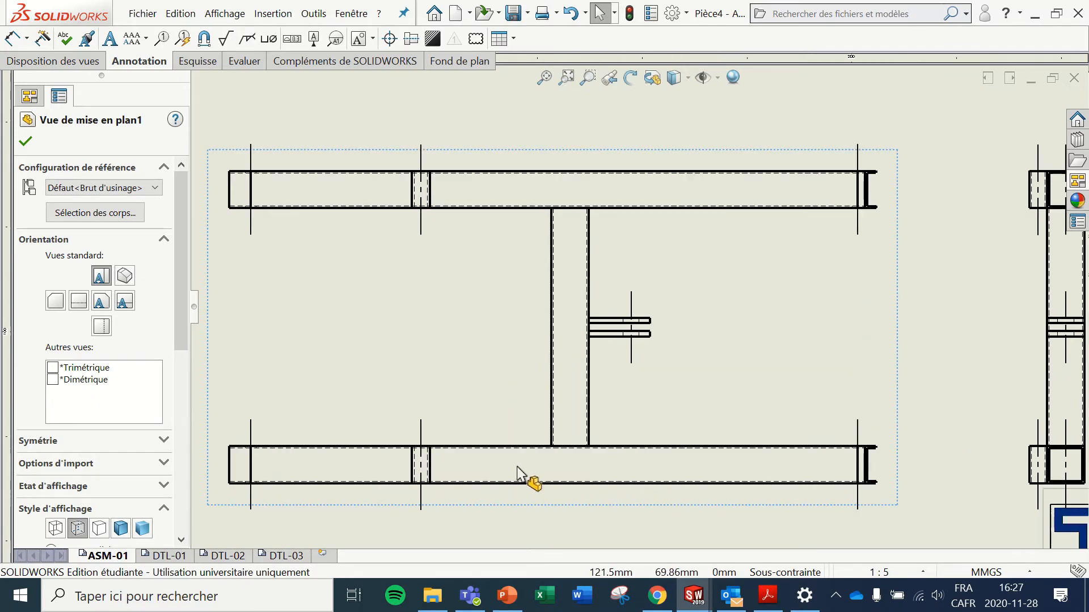
pyautogui.scroll(3, 510, 334)
pyautogui.scroll(2, 497, 329)
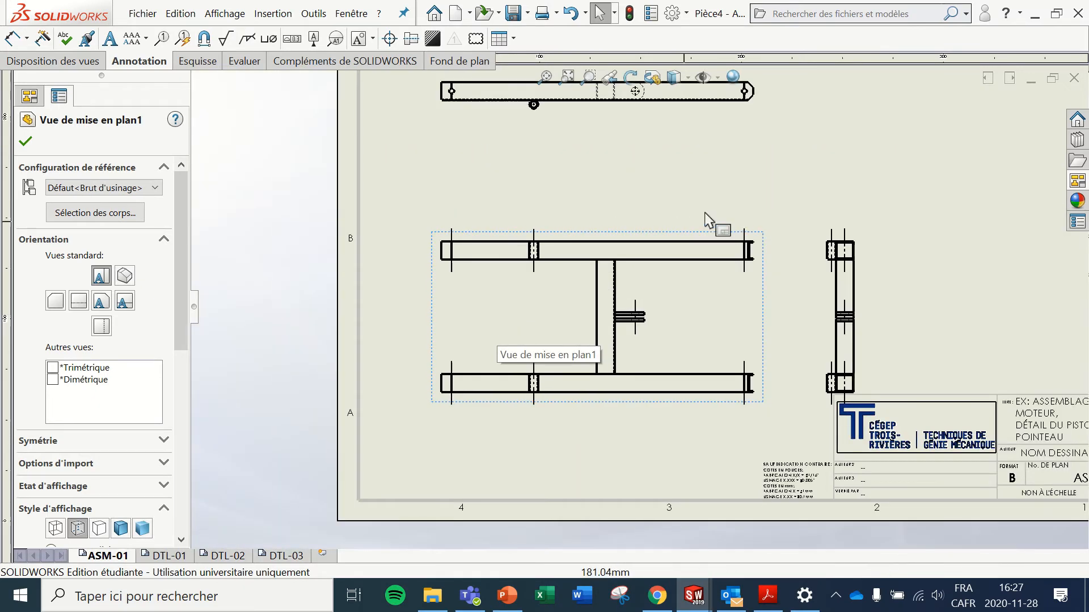
pyautogui.scroll(-2, 712, 223)
pyautogui.scroll(2, 859, 315)
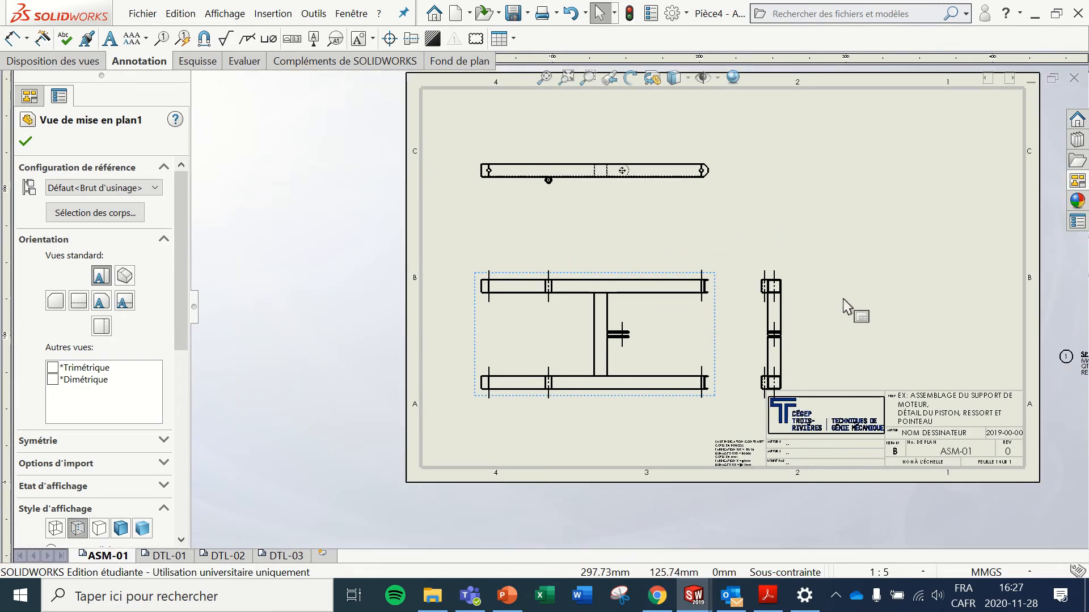
# Step: Move the right-side view farther from the front view, and shift the front view up closer to the top view
pyautogui.scroll(-1, 851, 309)
pyautogui.moveTo(731, 312); pyautogui.dragTo(781, 315)
pyautogui.moveTo(629, 298); pyautogui.dragTo(642, 270)
pyautogui.click(471, 454)
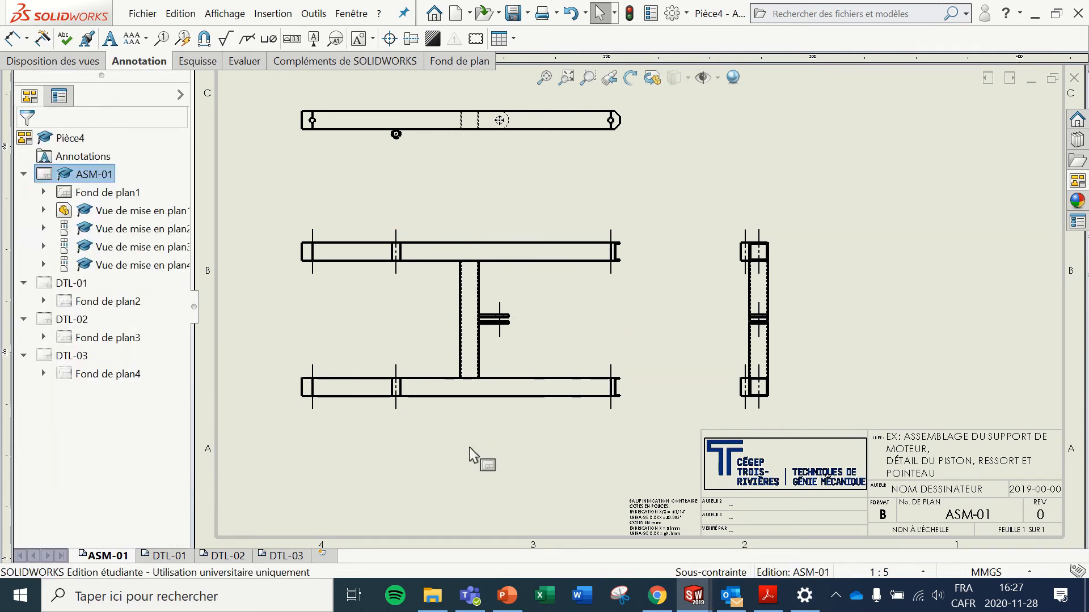
# Step: Dimension the frame's overall height in the front view between the two long tubes' outer edges, placing it beside the right-side view
pyautogui.click(12, 39)
pyautogui.click(527, 244)
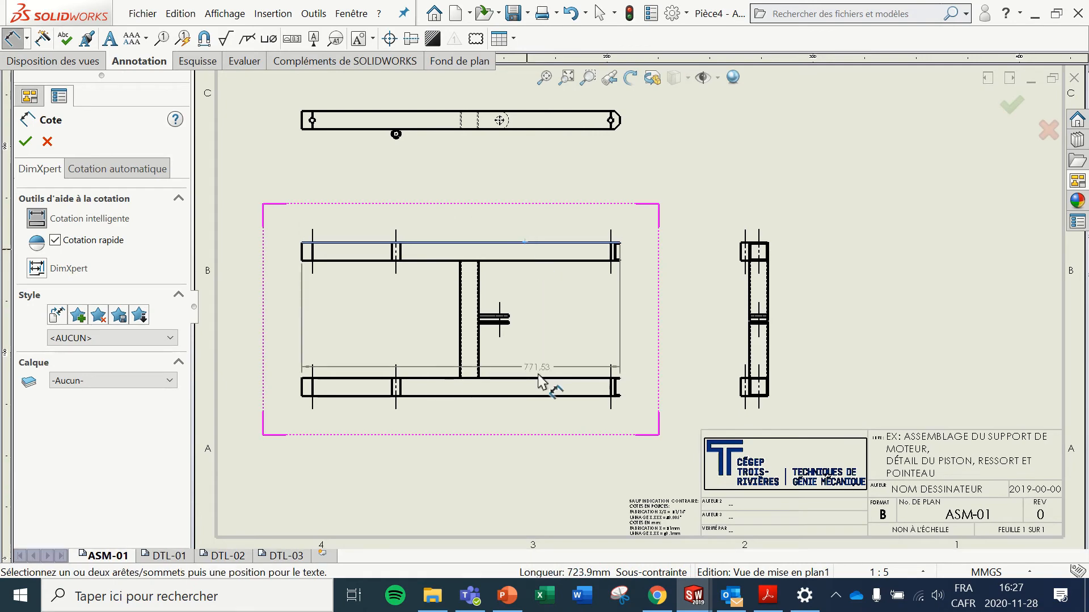
pyautogui.click(538, 396)
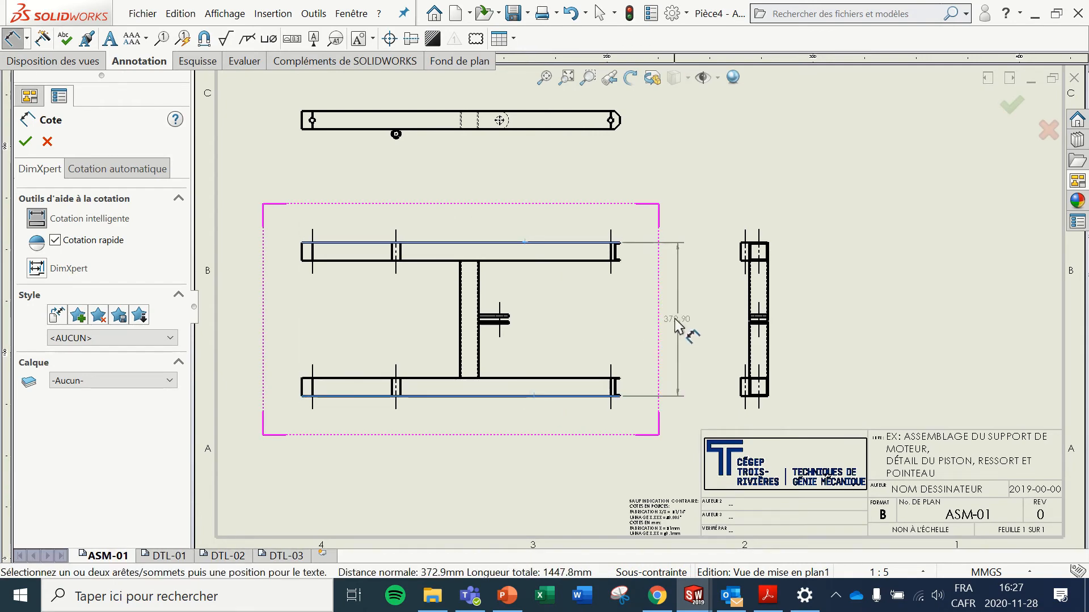
pyautogui.click(676, 326)
pyautogui.scroll(-3, 684, 323)
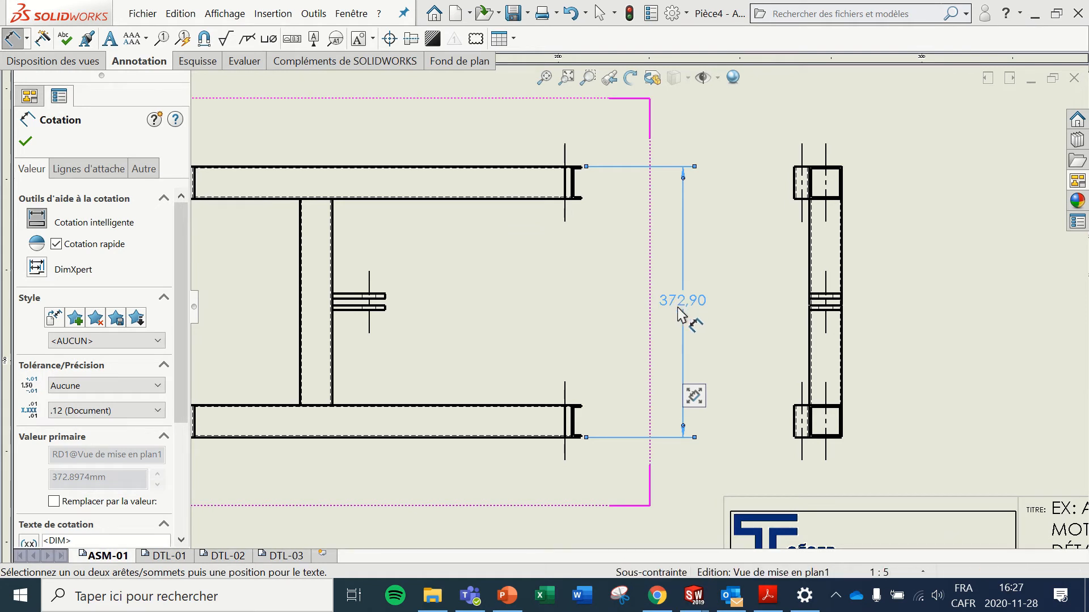
pyautogui.press('Escape')
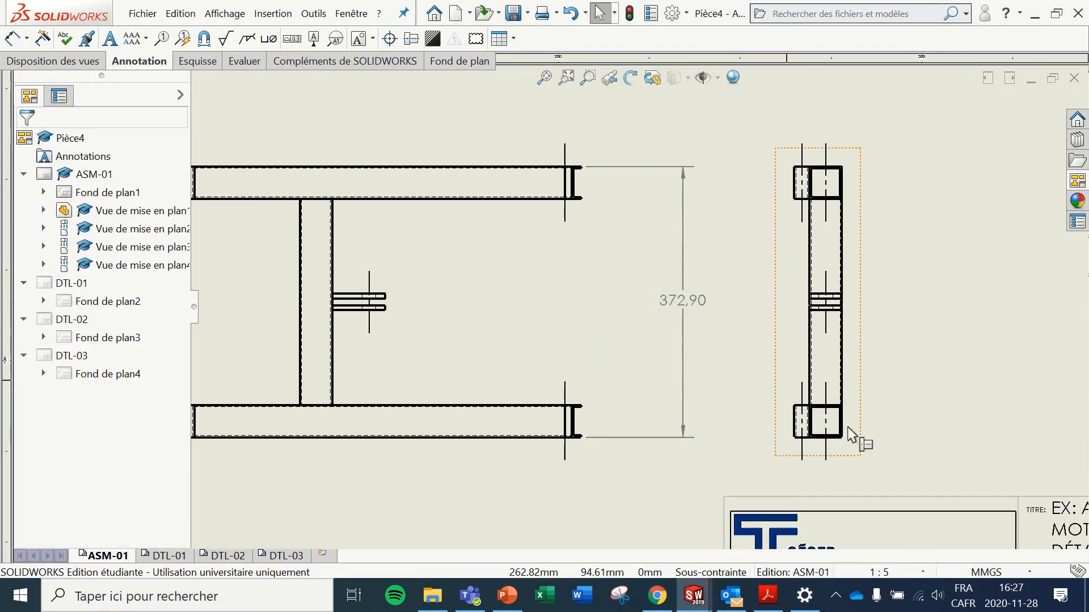
# Step: Switch the document units to IPS and show lengths as fractions with denominator 16, rounded to the nearest fraction
pyautogui.click(989, 575)
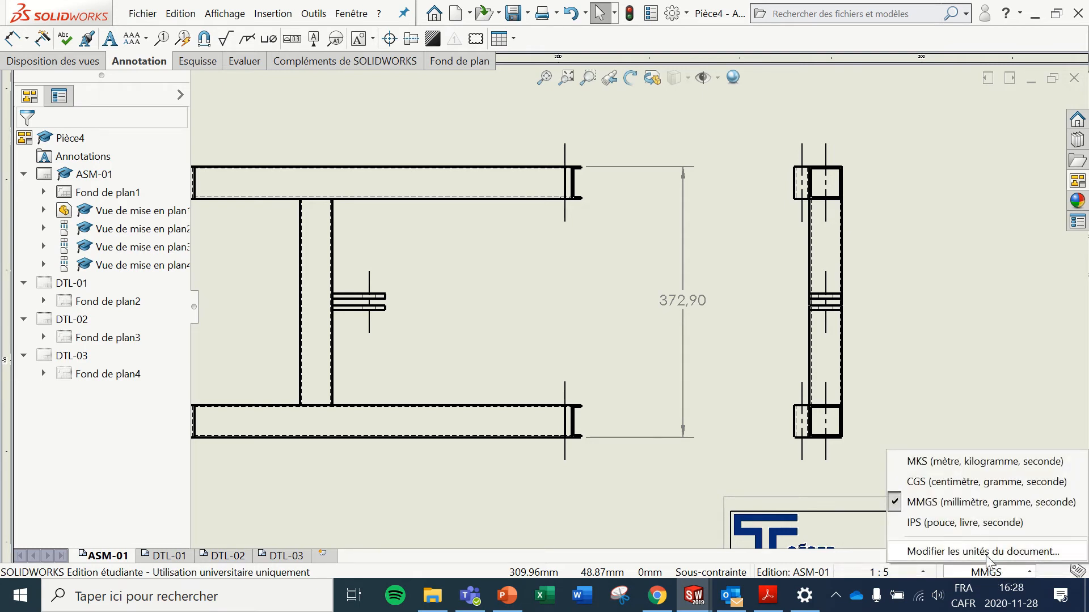
pyautogui.click(974, 524)
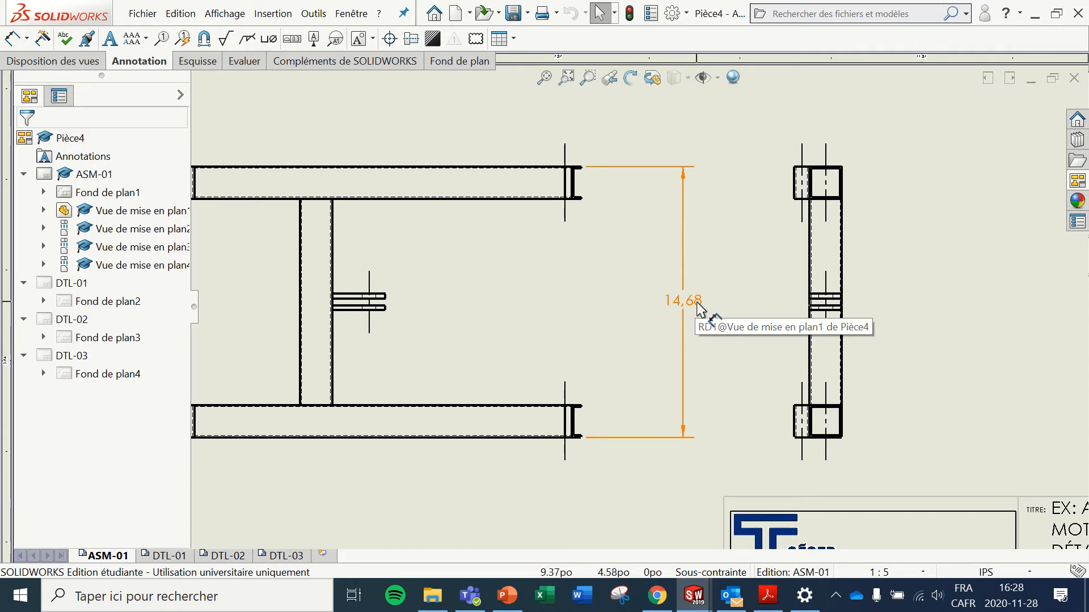
pyautogui.click(1005, 571)
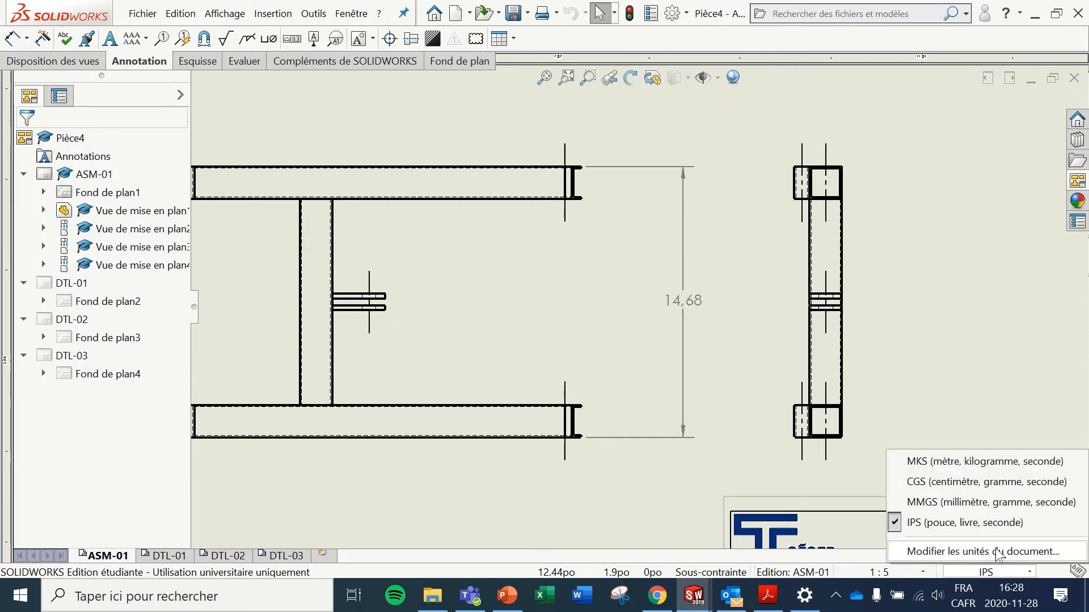
pyautogui.click(969, 552)
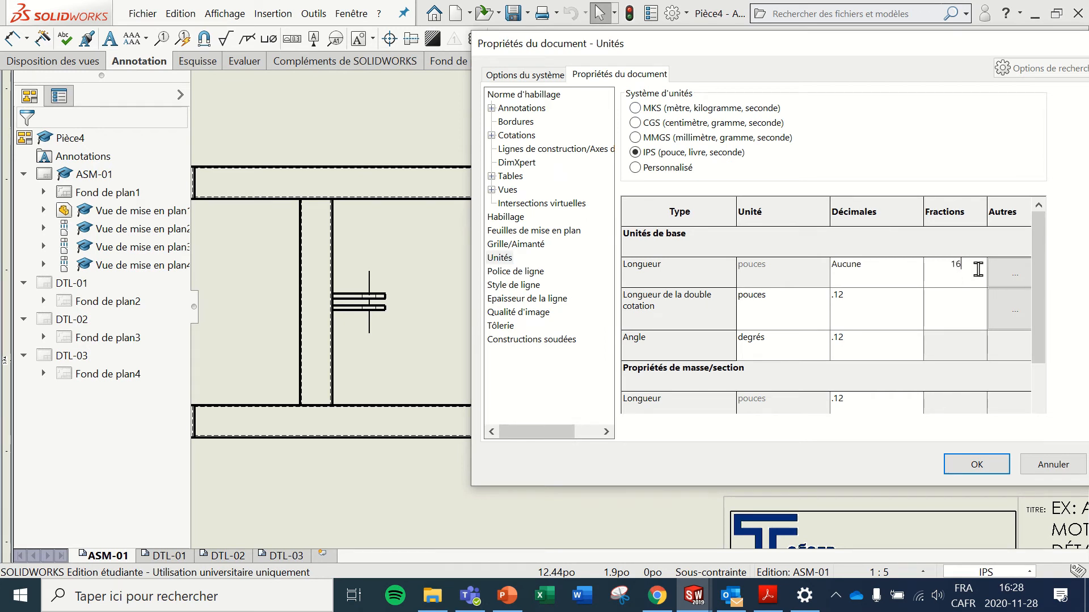
pyautogui.click(1004, 276)
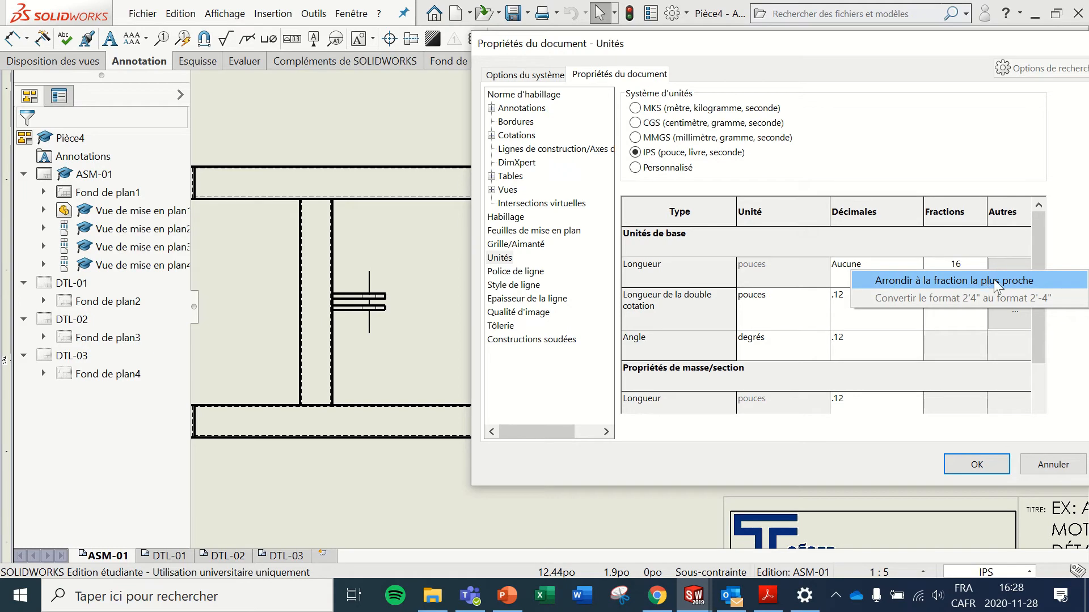
pyautogui.click(993, 281)
pyautogui.click(975, 464)
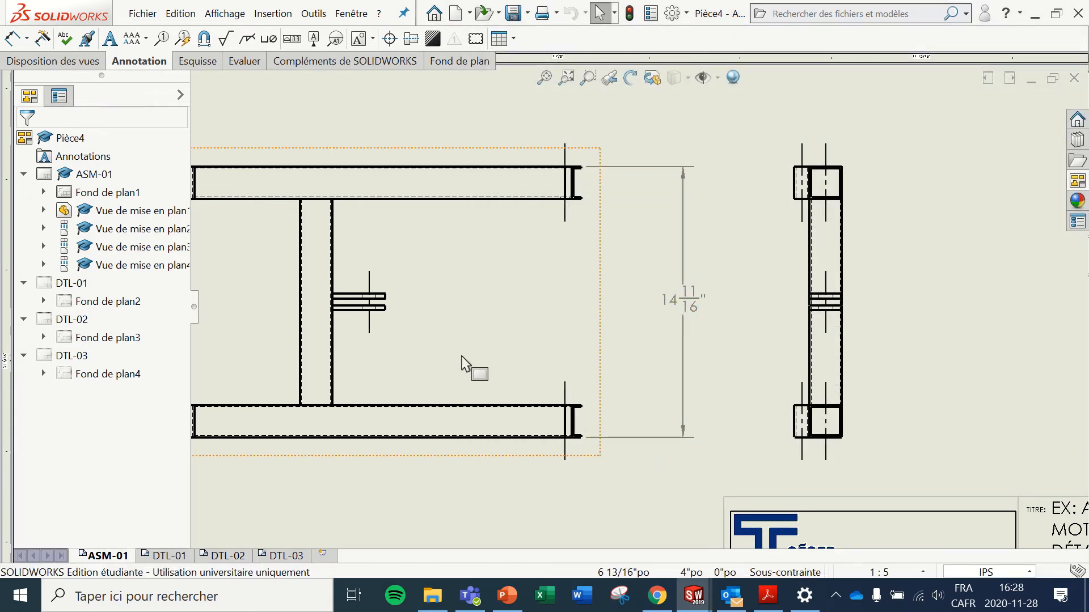
# Step: Dimension the frame's overall length in the front view, from the tube's left end to the channel's outer tip, placing it below the view
pyautogui.scroll(-5, 462, 363)
pyautogui.scroll(6, 486, 316)
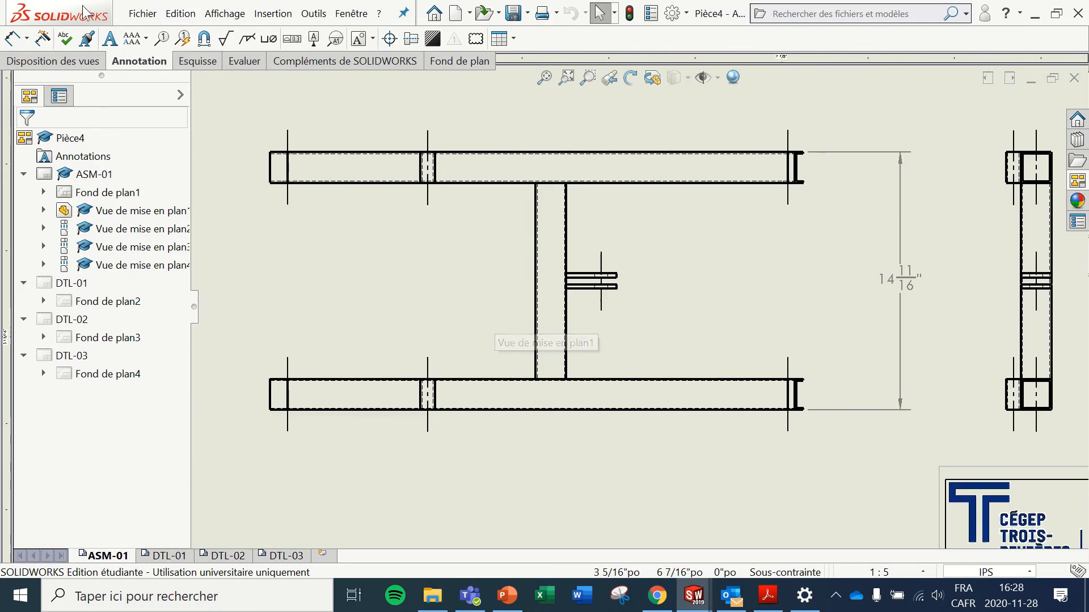
pyautogui.click(12, 39)
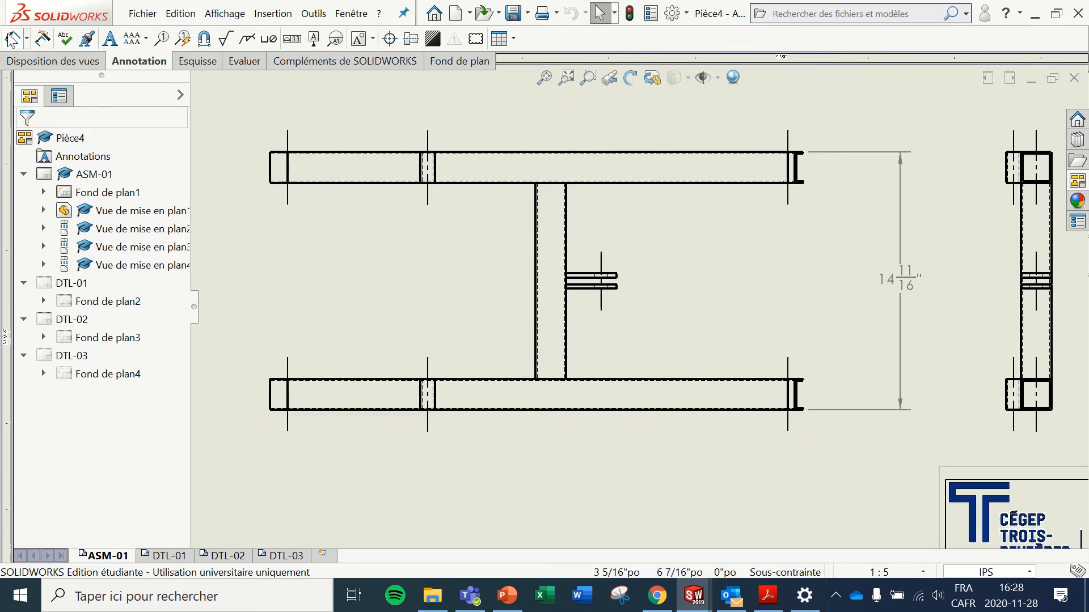
pyautogui.click(271, 398)
pyautogui.scroll(3, 808, 414)
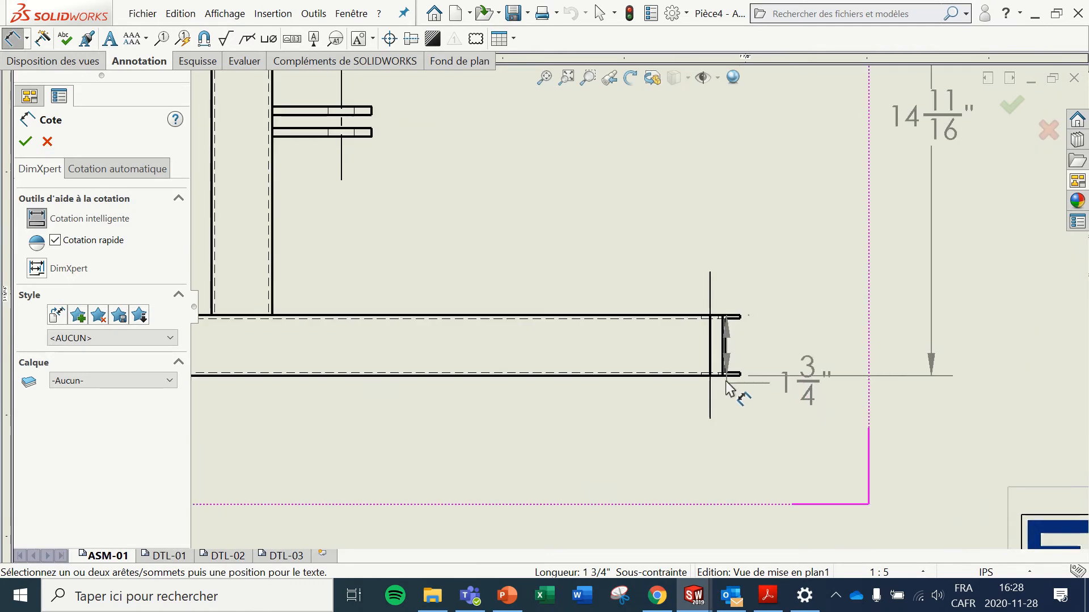
pyautogui.scroll(2, 727, 384)
pyautogui.click(697, 381)
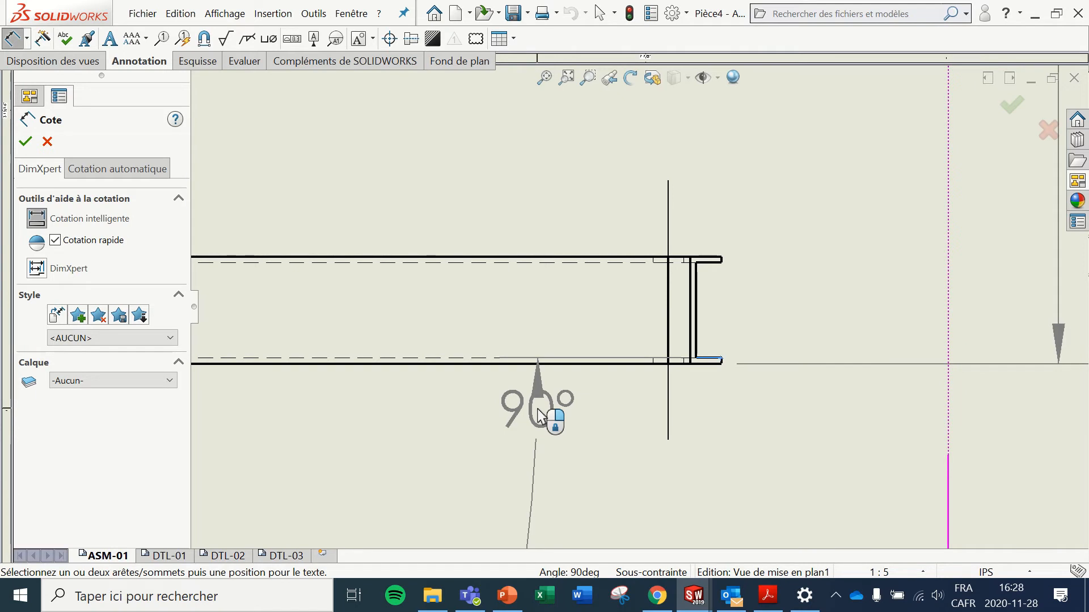
pyautogui.press('Escape')
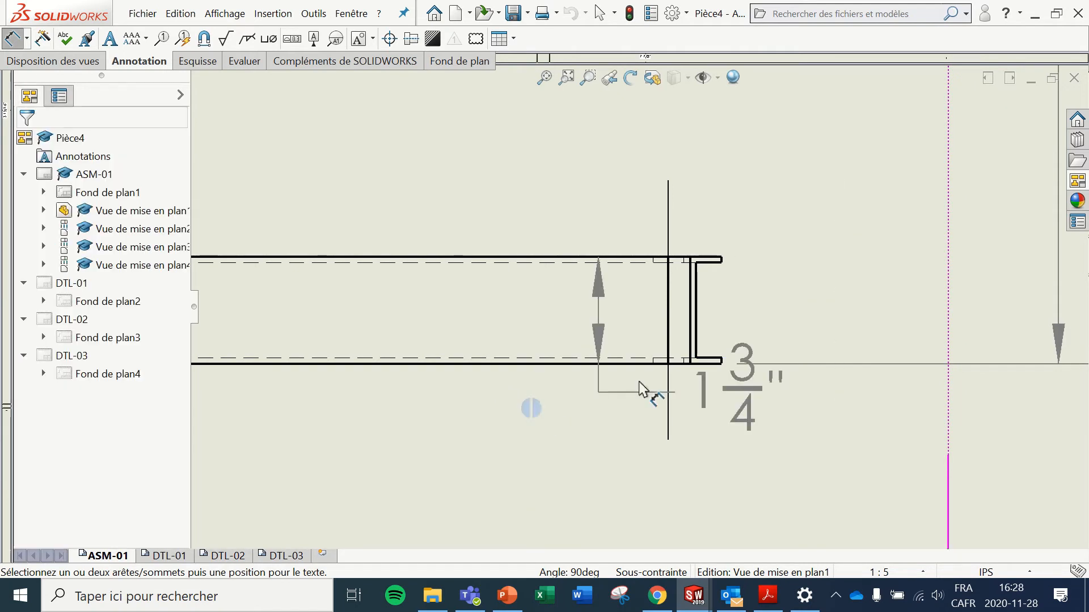
pyautogui.click(722, 363)
pyautogui.scroll(-2, 639, 306)
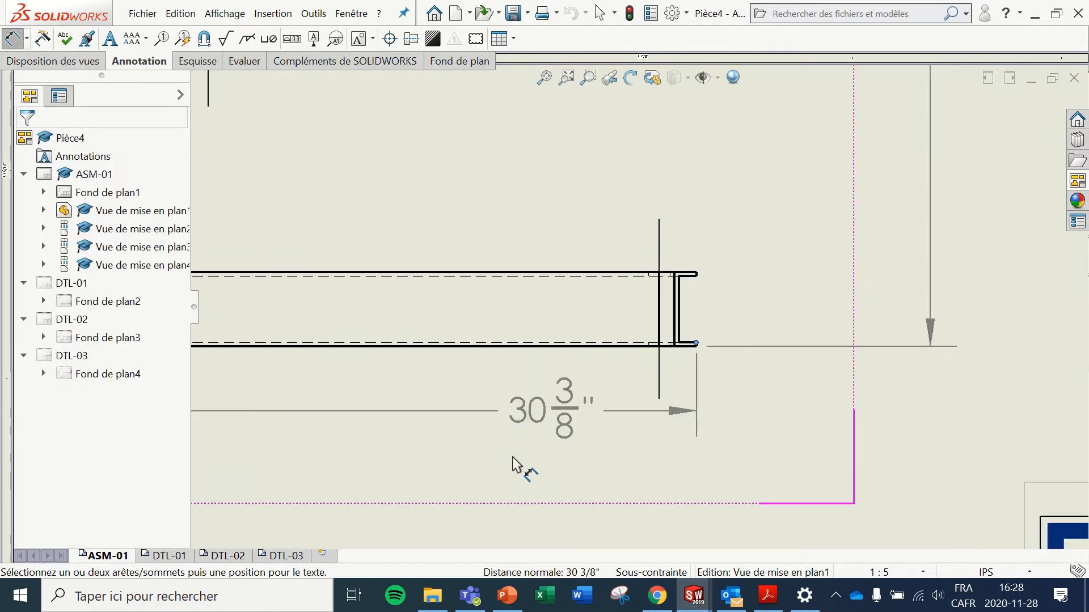
pyautogui.scroll(-3, 513, 465)
pyautogui.click(457, 391)
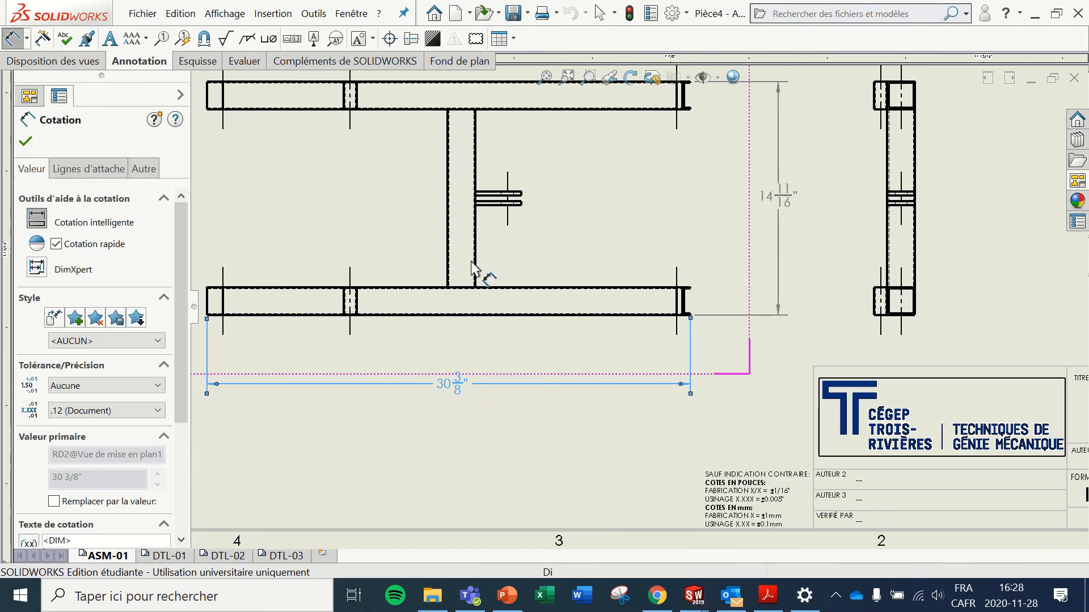
# Step: Dimension the overall height in the top view from the tube's upper edge to the underside of the small round tube, placed beyond the left end
pyautogui.scroll(-3, 490, 243)
pyautogui.scroll(1, 578, 224)
pyautogui.scroll(-2, 600, 215)
pyautogui.scroll(5, 601, 214)
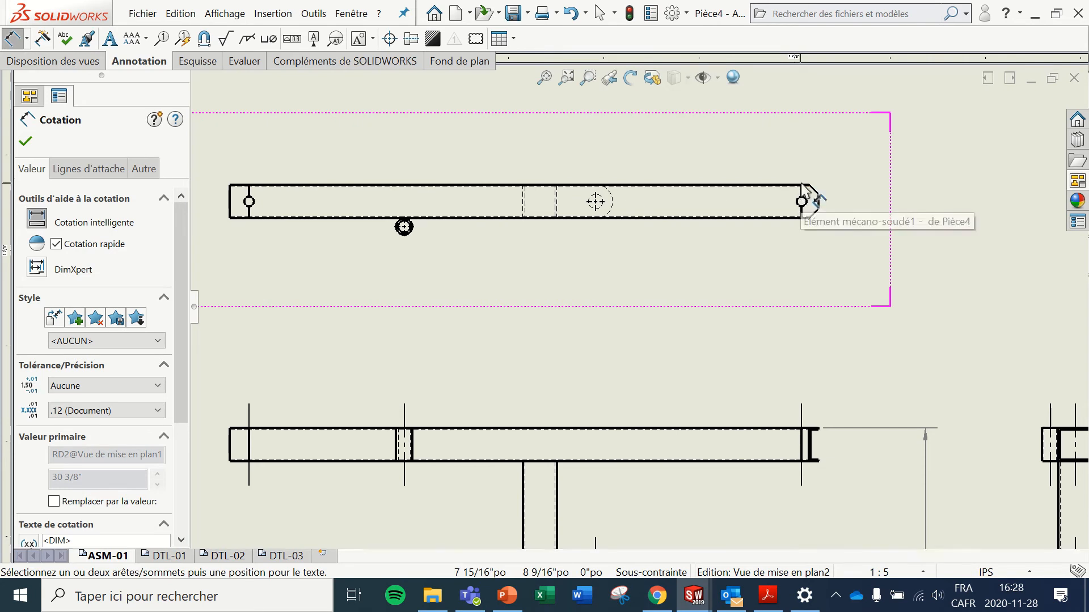
pyautogui.click(317, 186)
pyautogui.scroll(3, 419, 233)
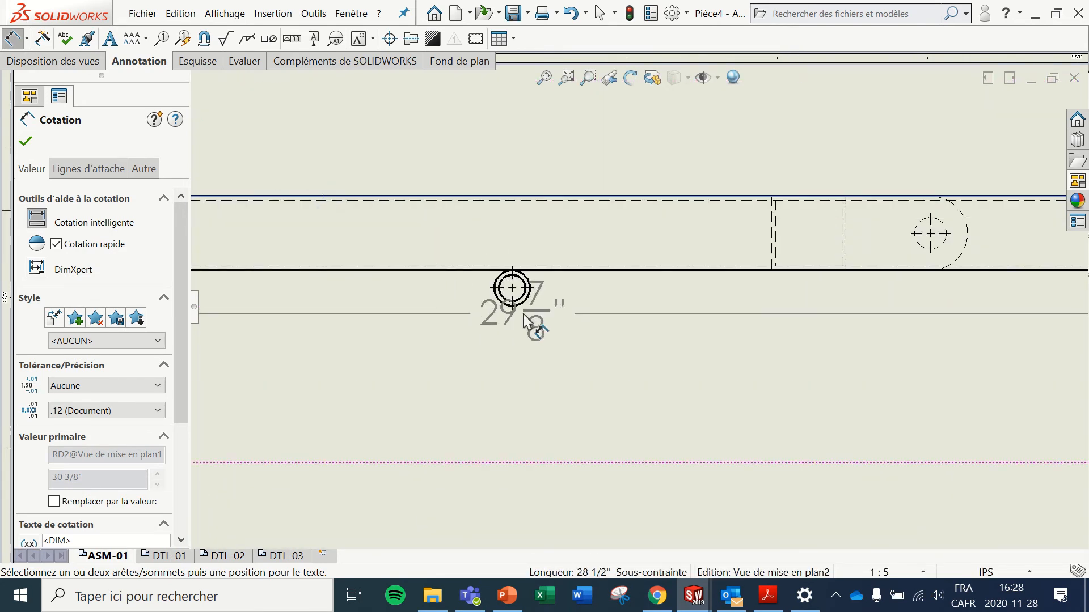
pyautogui.scroll(2, 525, 318)
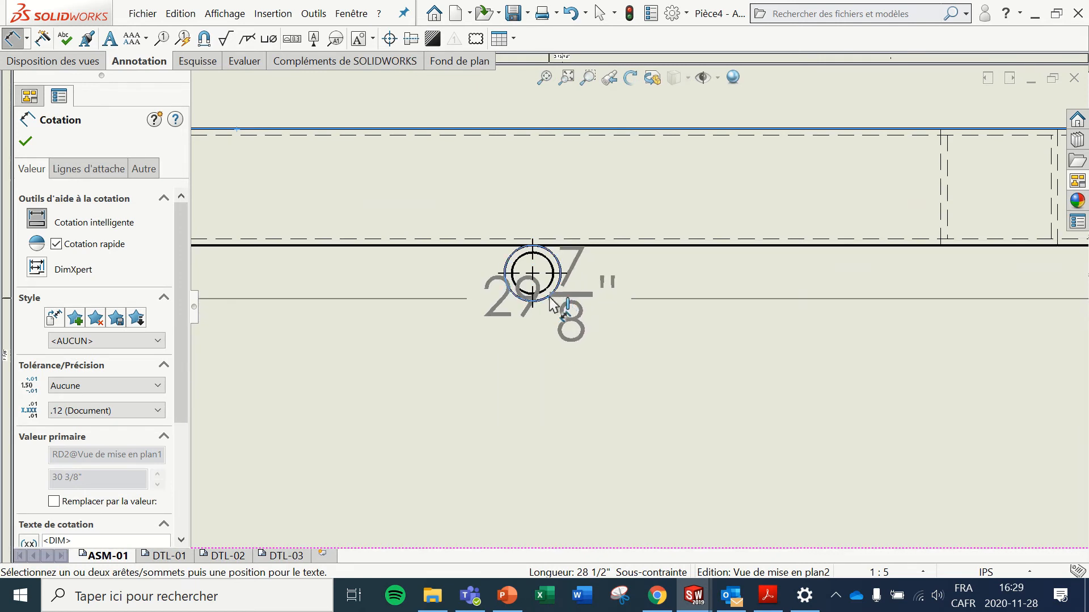
pyautogui.click(537, 299)
pyautogui.scroll(-4, 373, 236)
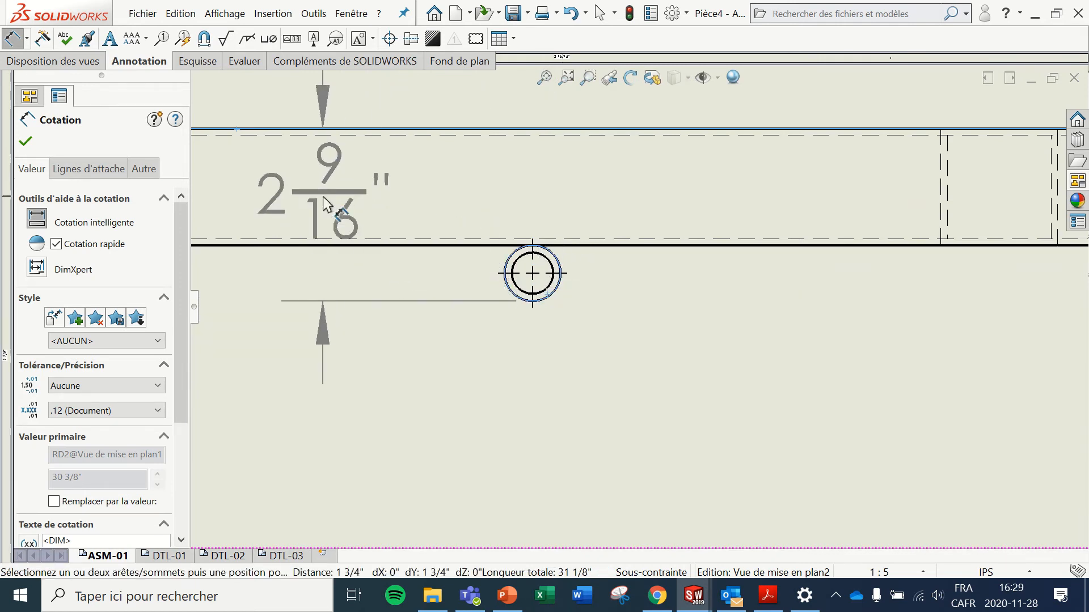
pyautogui.click(363, 291)
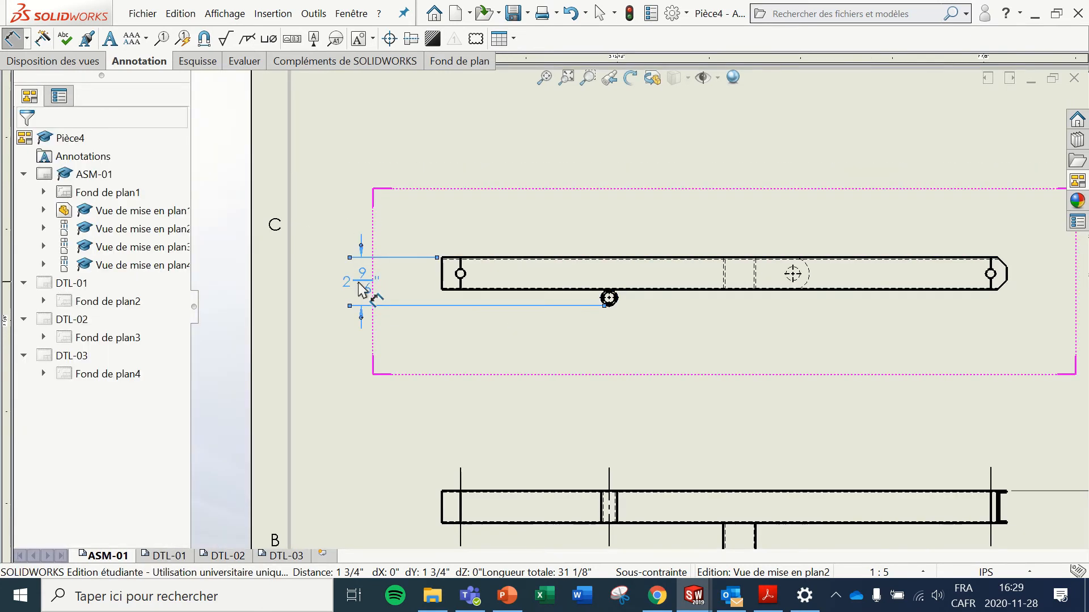
pyautogui.press('Escape')
# Step: Copy the numbered balloon and description note from outside the sheet and paste them into the front view
pyautogui.scroll(-5, 664, 368)
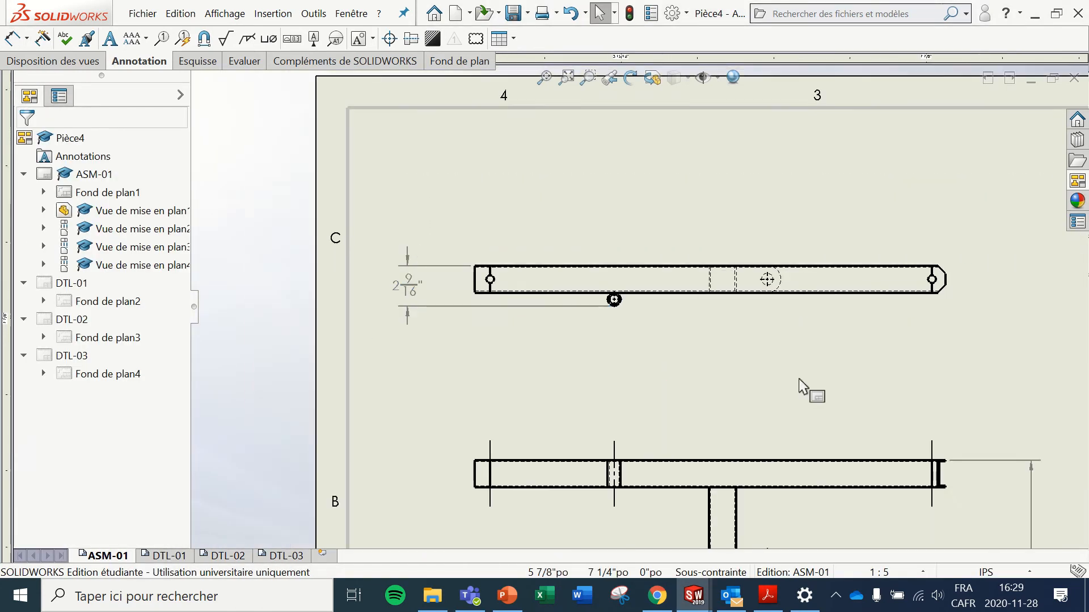
pyautogui.scroll(-3, 613, 422)
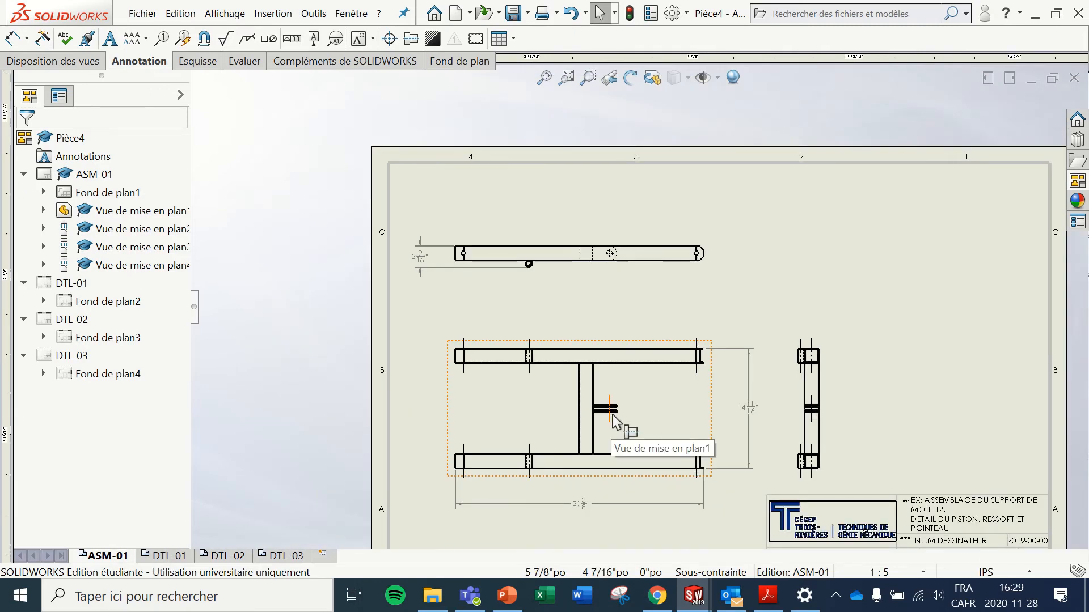
pyautogui.scroll(2, 755, 436)
pyautogui.scroll(-2, 754, 436)
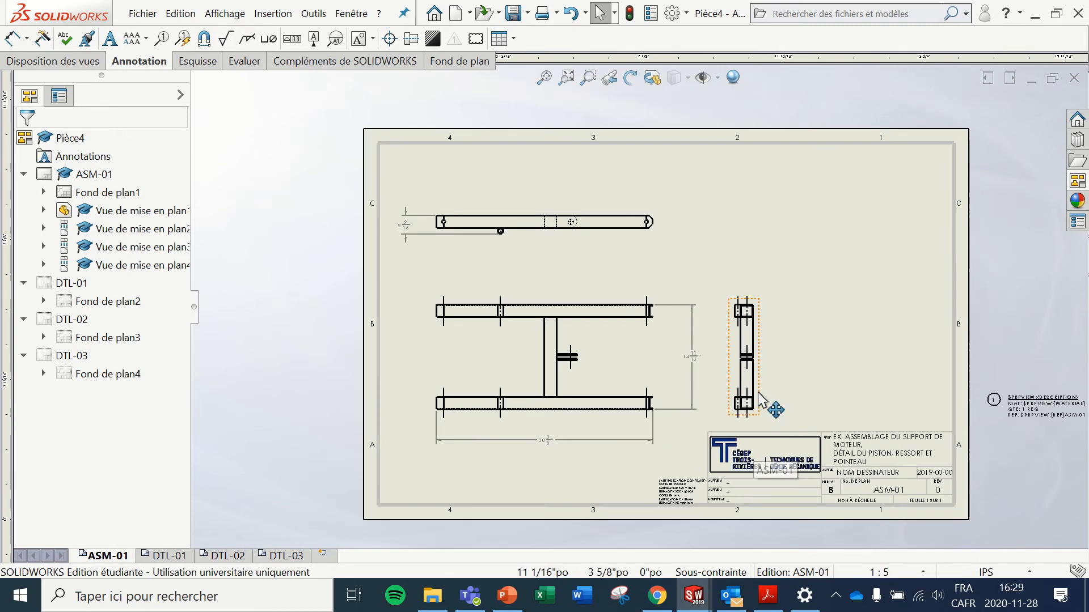
pyautogui.scroll(3, 759, 392)
pyautogui.scroll(-2, 758, 394)
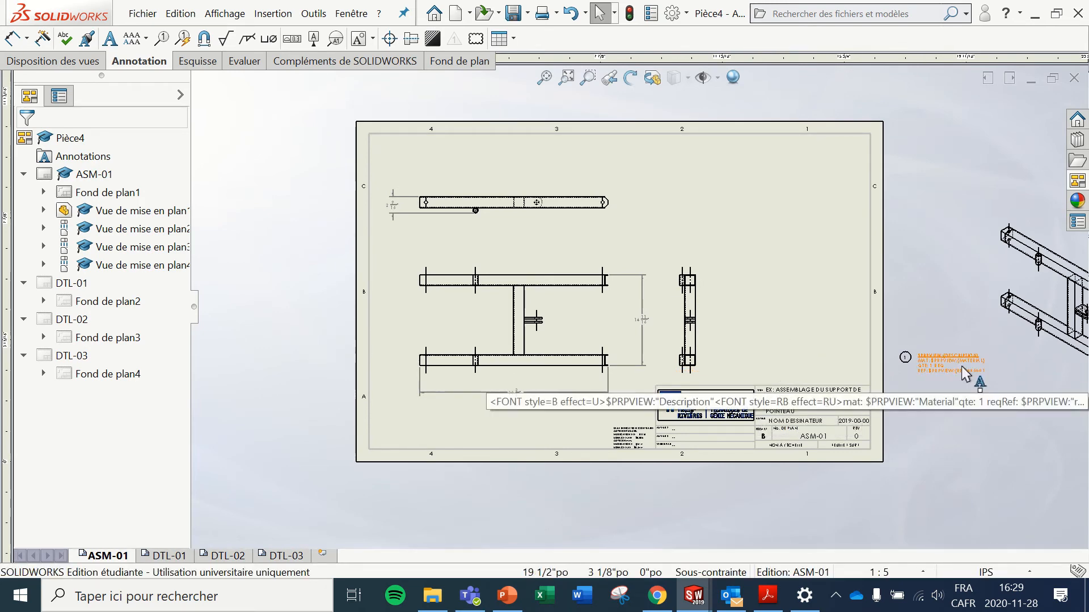
pyautogui.scroll(-2, 966, 374)
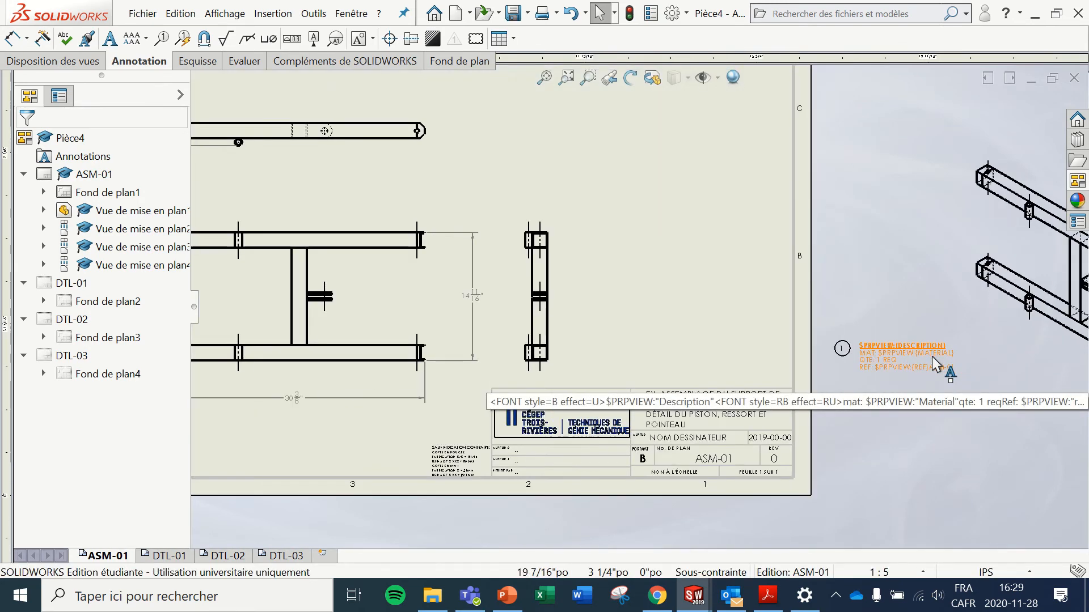
pyautogui.click(886, 360)
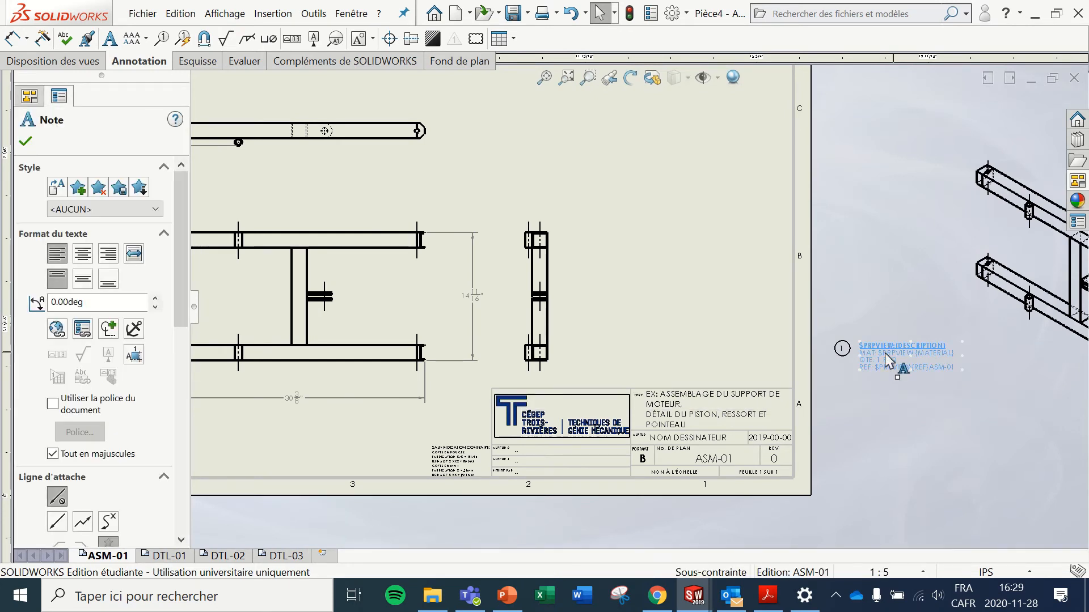
pyautogui.click(843, 350)
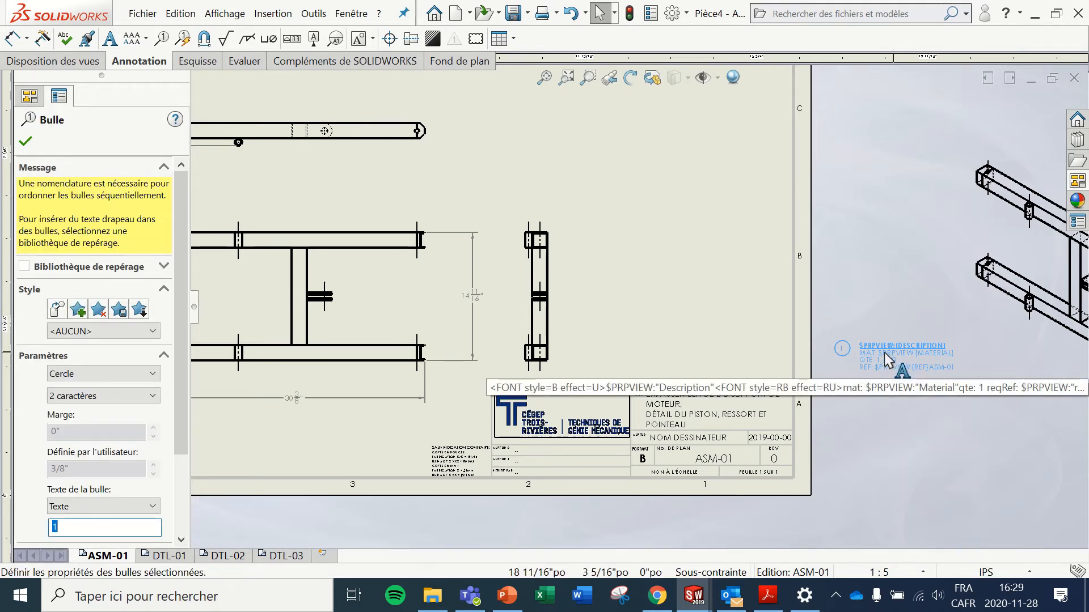
pyautogui.press('f')
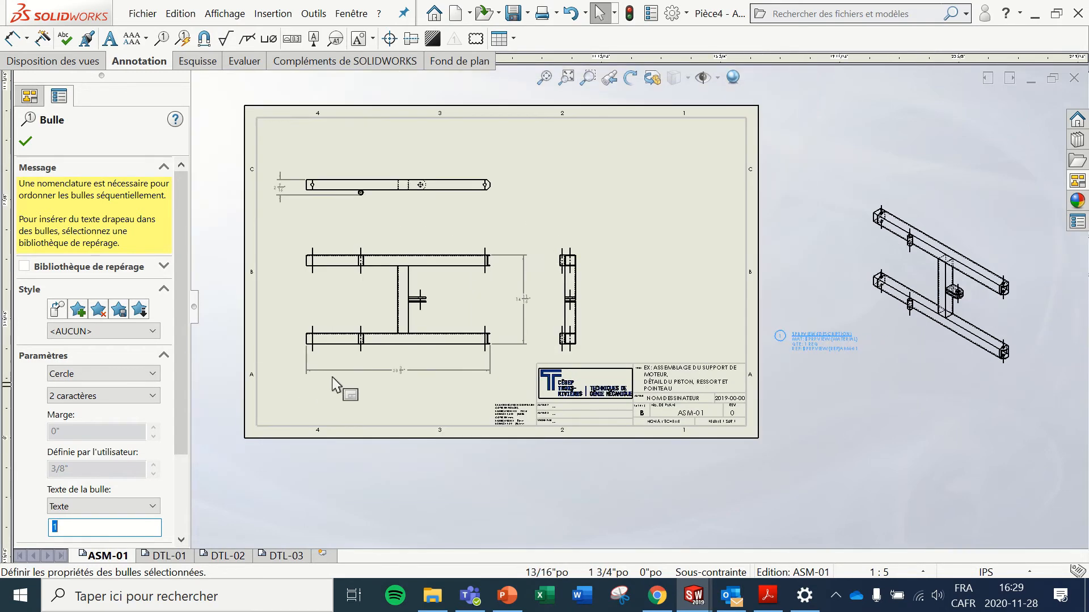
pyautogui.scroll(-3, 334, 386)
pyautogui.click(417, 221)
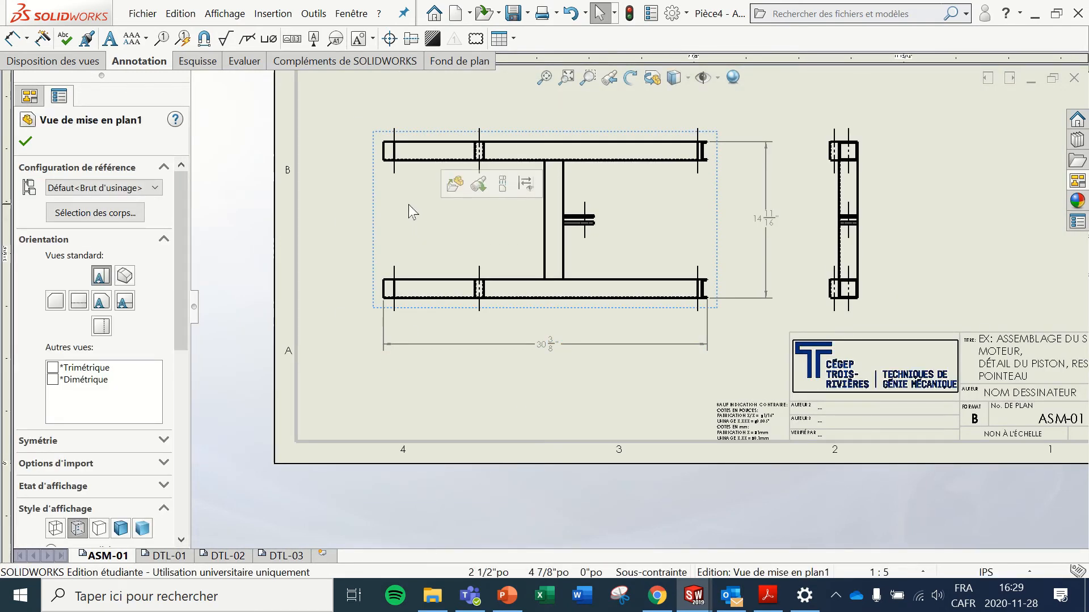
pyautogui.hotkey('ctrl', 'v')
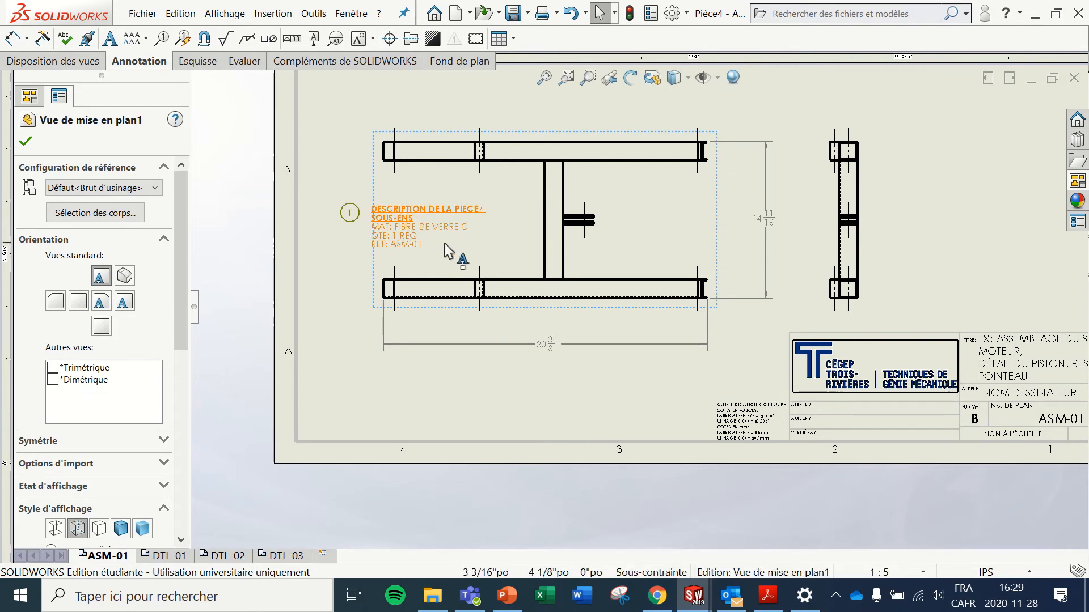
# Step: Open the pasted note for editing and widen its text box so the description title fits on one line
pyautogui.scroll(-2, 448, 250)
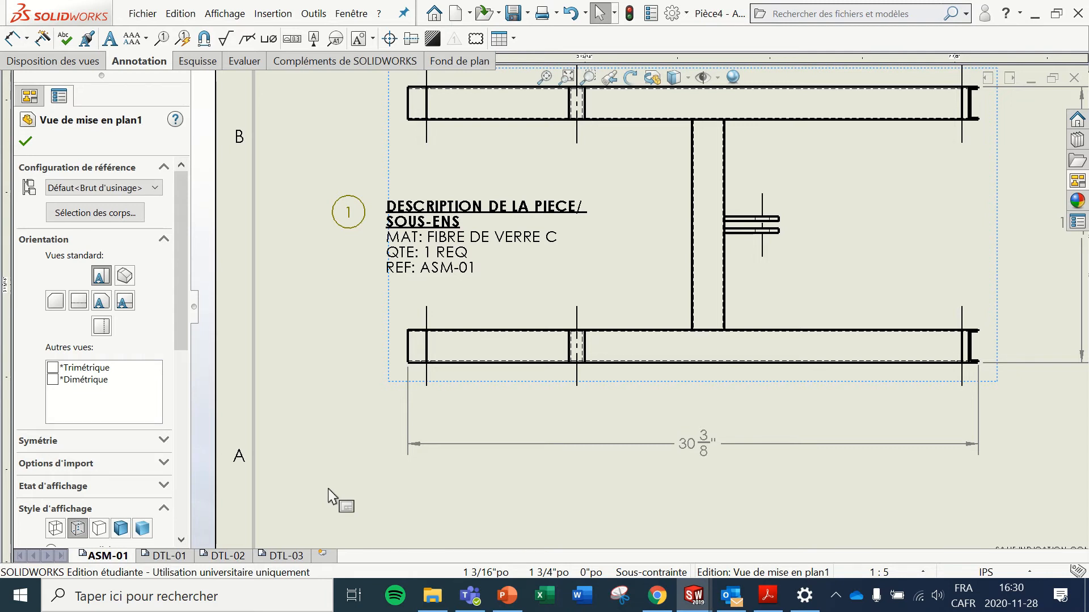
pyautogui.doubleClick(509, 243)
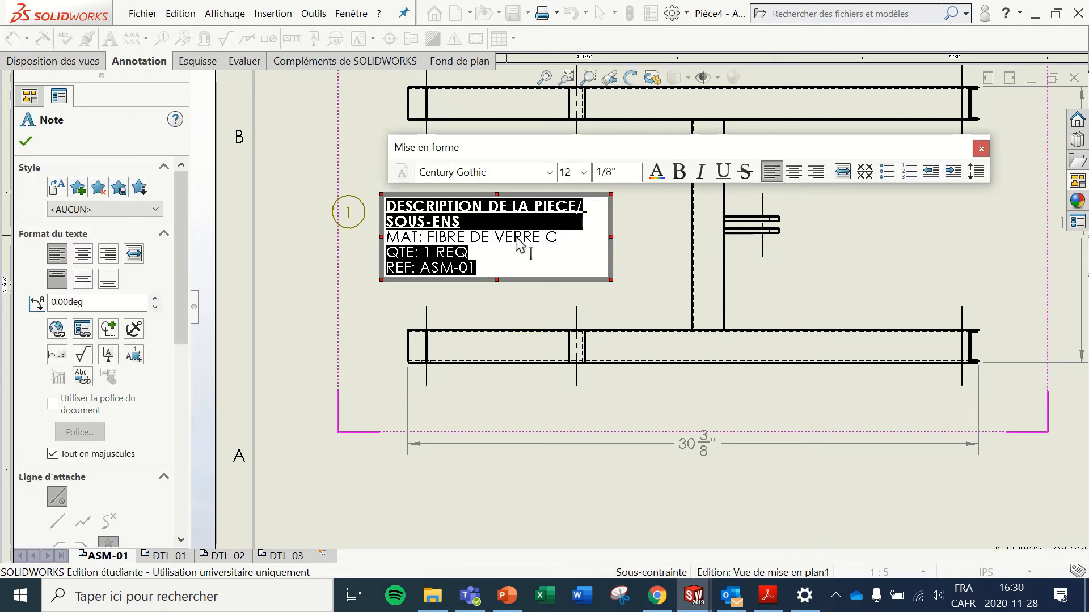
pyautogui.scroll(-2, 550, 251)
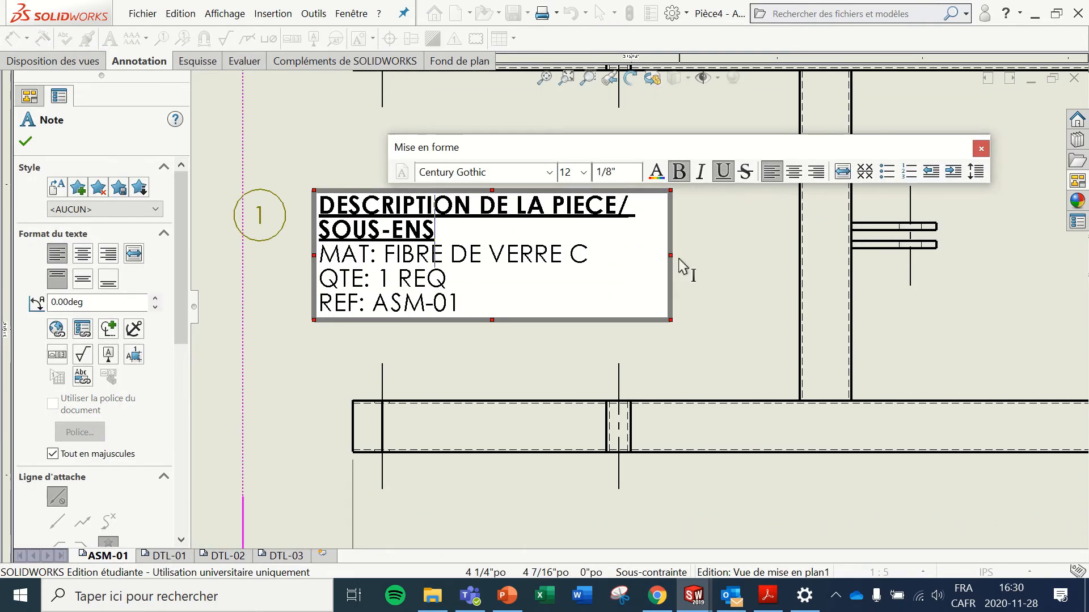
pyautogui.moveTo(673, 256); pyautogui.dragTo(880, 238)
# Step: Set the note's material to ACIER and its reference to ENS-001
pyautogui.click(581, 234)
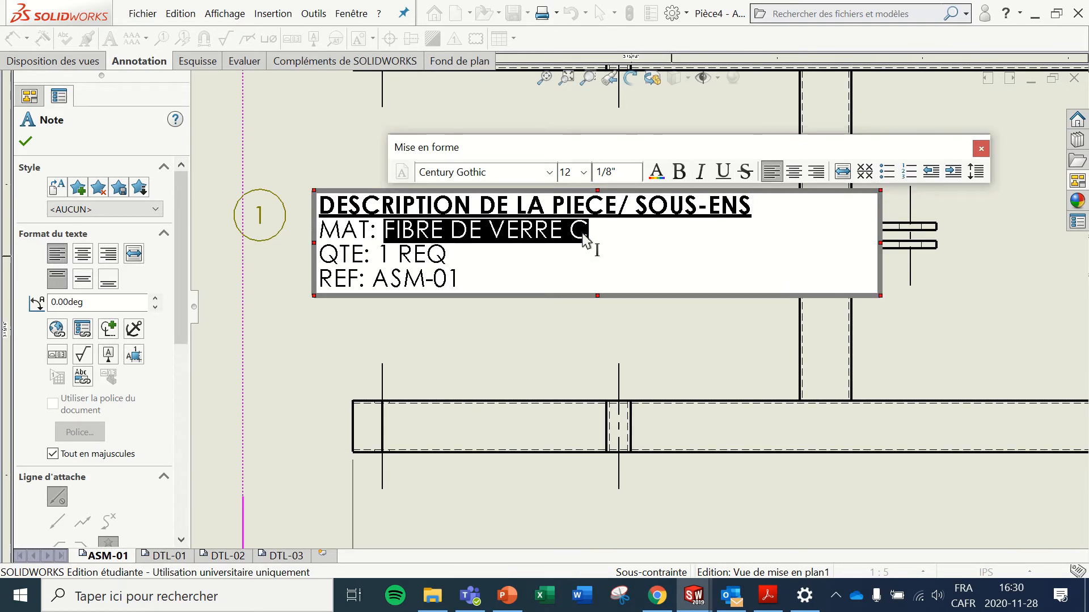
pyautogui.write('ACIER')
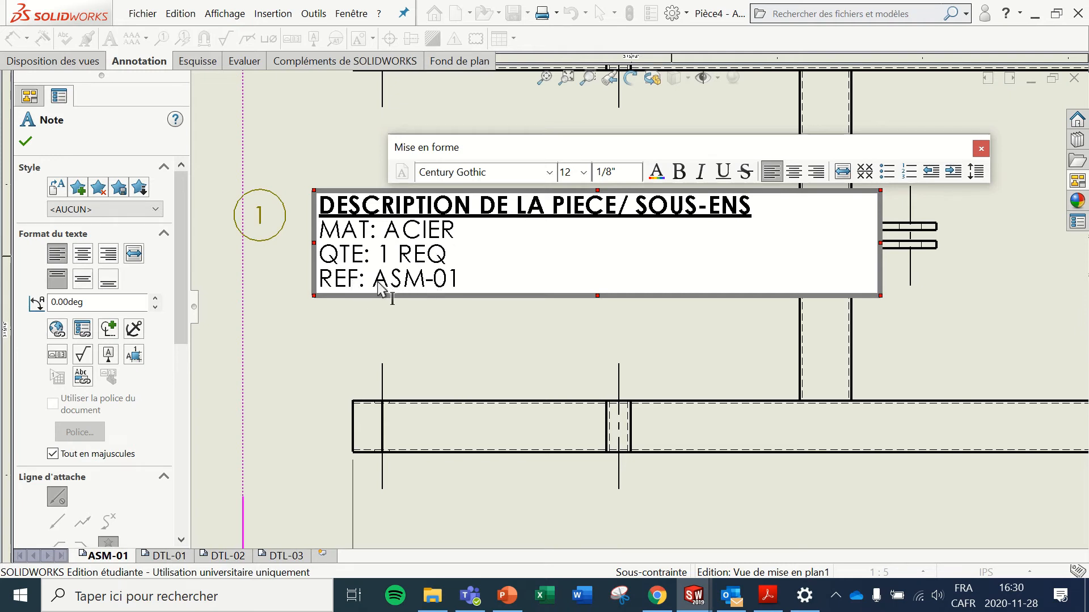
pyautogui.doubleClick(410, 286)
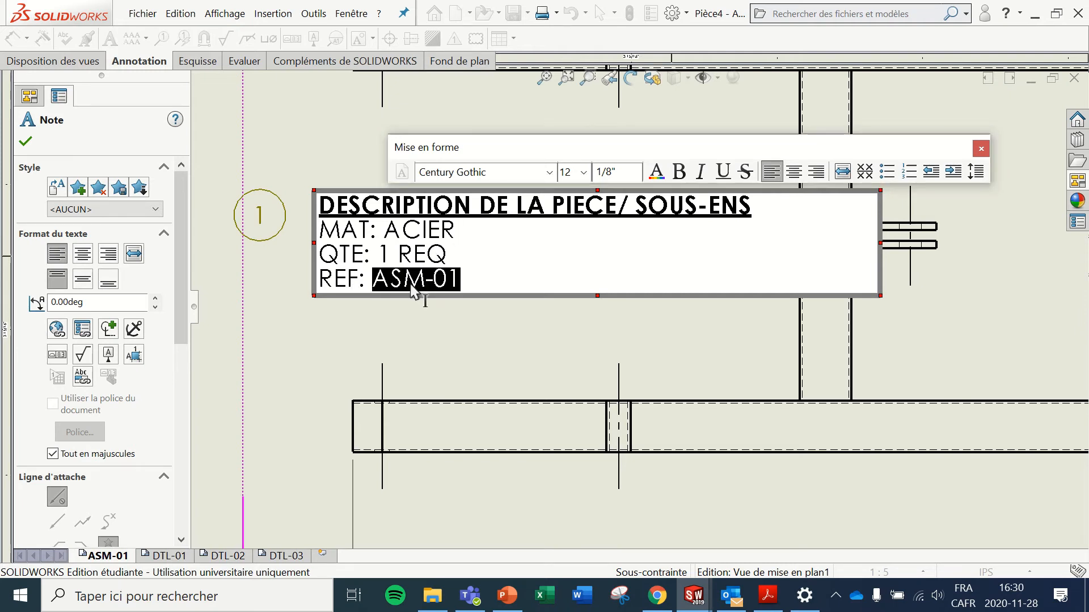
pyautogui.click(225, 311)
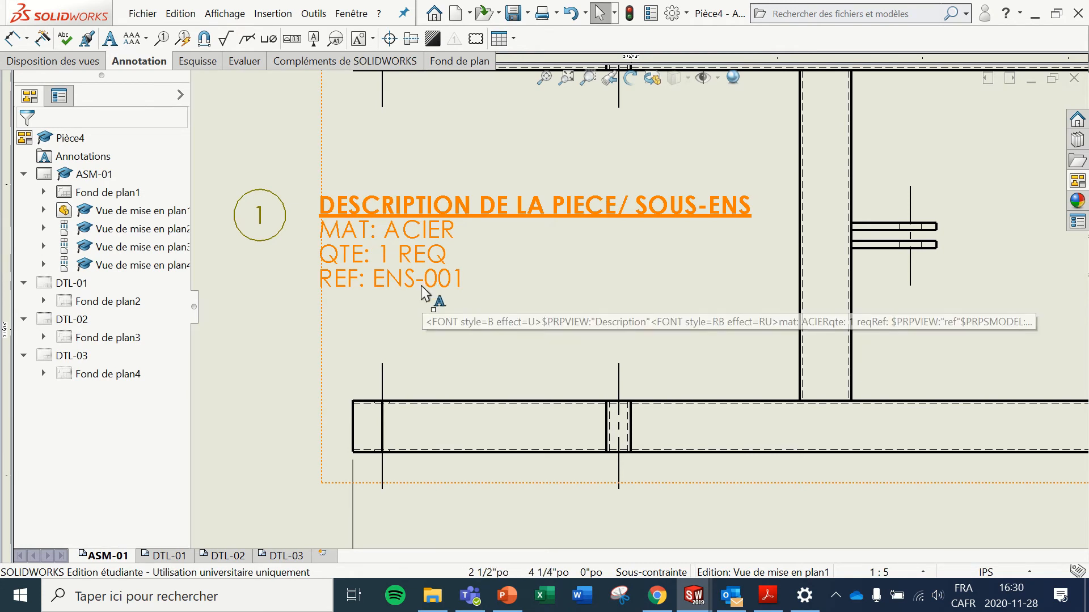
# Step: Change the balloon number beside the description note to 2
pyautogui.doubleClick(259, 222)
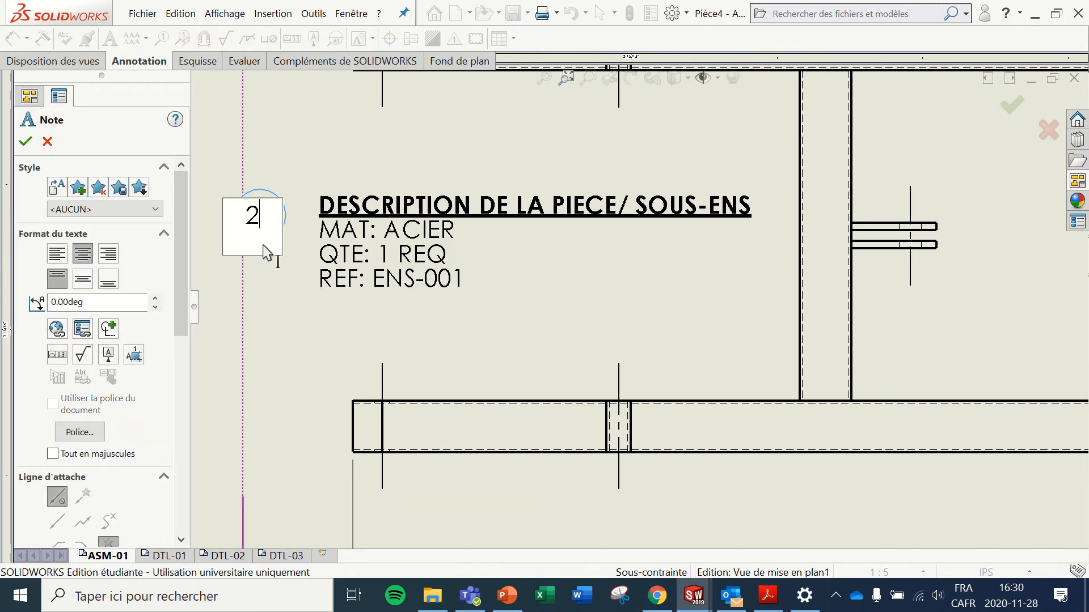
pyautogui.click(236, 332)
pyautogui.scroll(5, 603, 408)
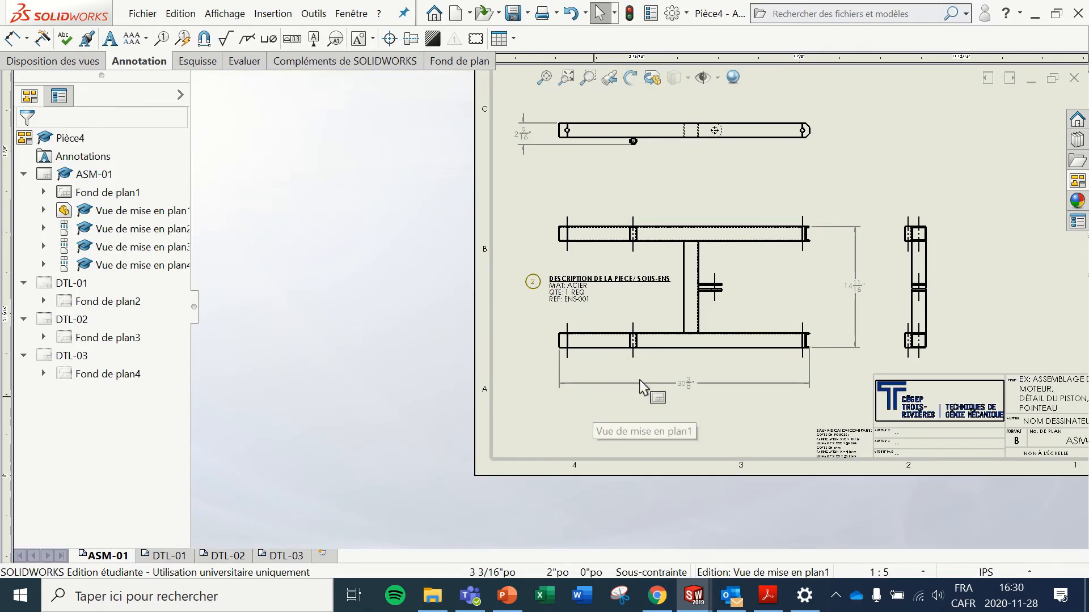
# Step: Move the balloon and its description note out of the front view to the space below the overall length dimension
pyautogui.doubleClick(502, 270)
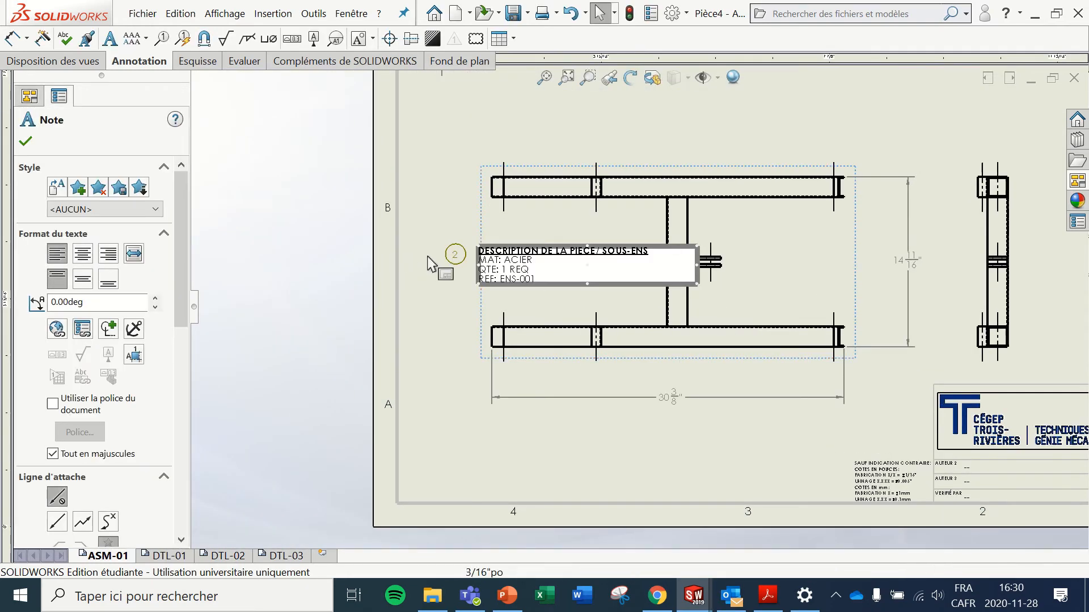
pyautogui.click(457, 263)
pyautogui.moveTo(502, 275); pyautogui.dragTo(600, 466)
pyautogui.click(468, 443)
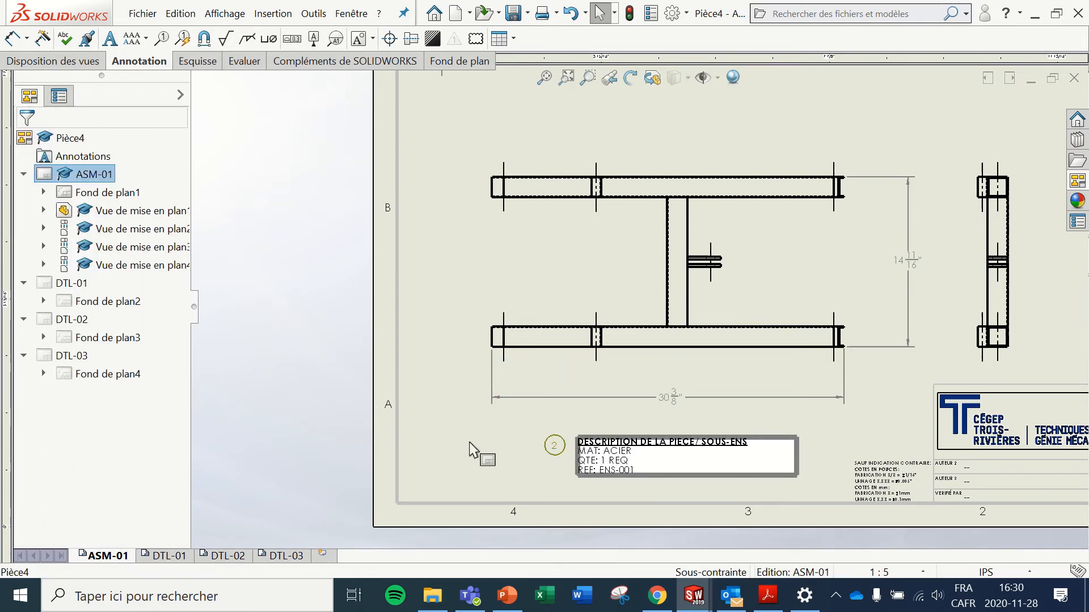
# Step: Preview the printed sheet, enlarge the area around the description note to check its frame, and close the preview
pyautogui.scroll(-2, 756, 439)
pyautogui.scroll(-1, 757, 436)
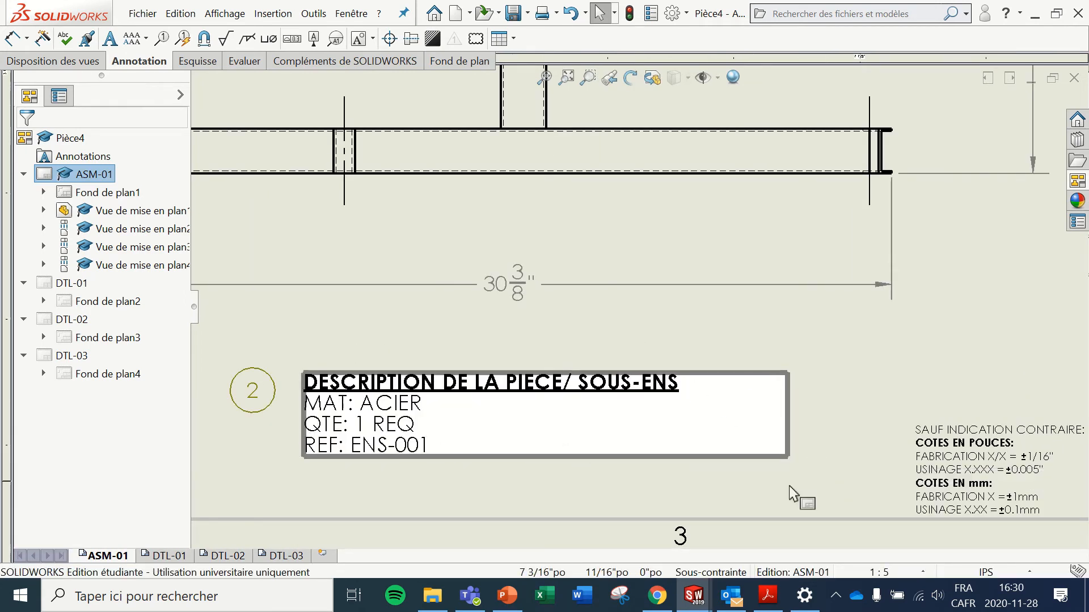
pyautogui.click(557, 13)
pyautogui.click(567, 53)
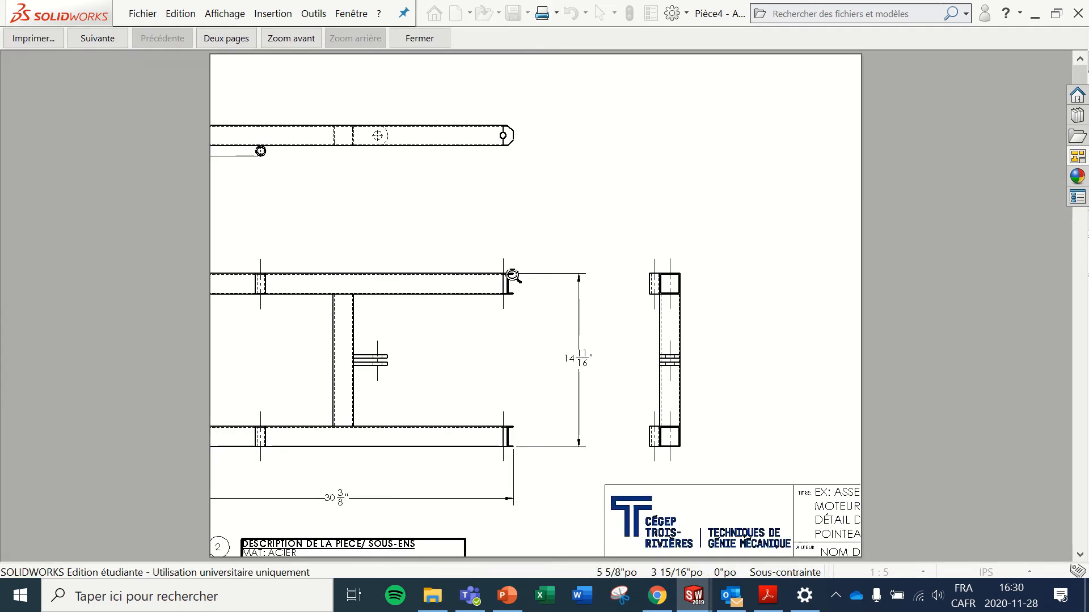
pyautogui.click(349, 547)
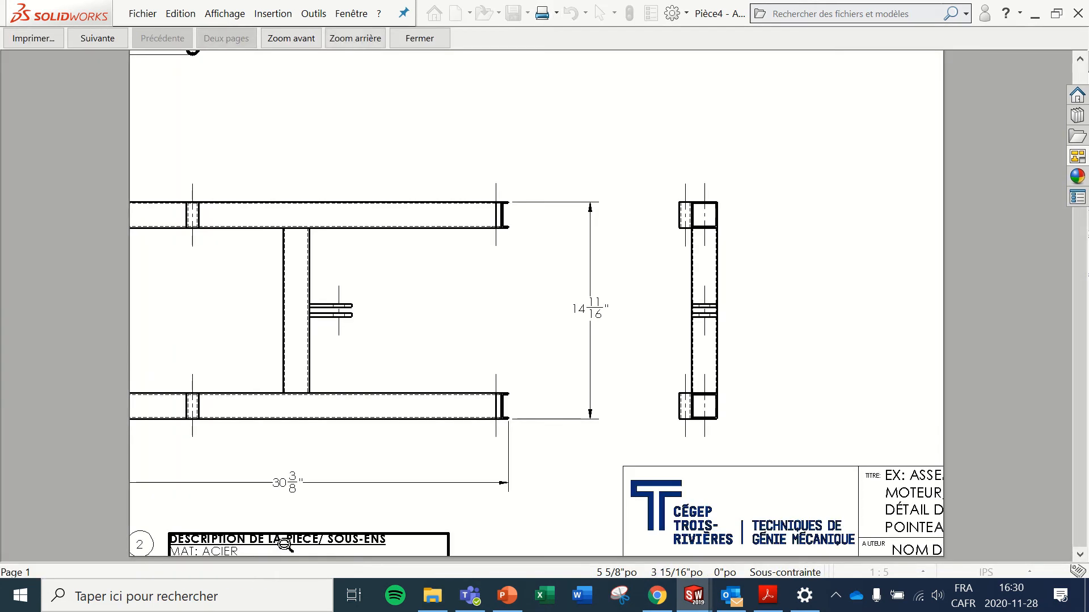
pyautogui.click(421, 38)
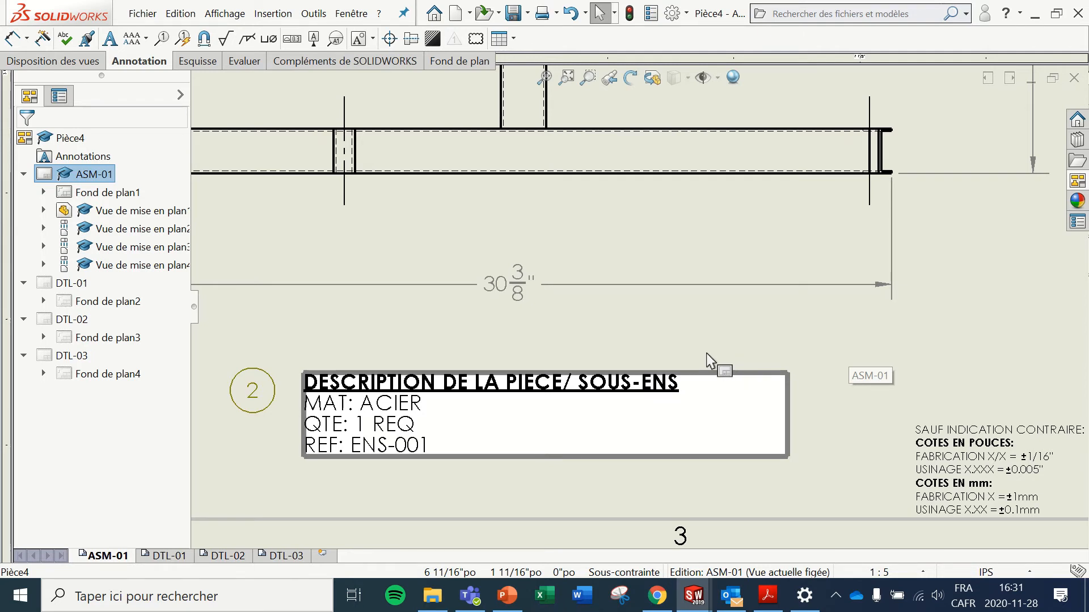
# Step: Dimension the horizontal distance in the front view from the lower tube's left end to the cross tube's near edge, placed above the lower tube
pyautogui.scroll(5, 851, 275)
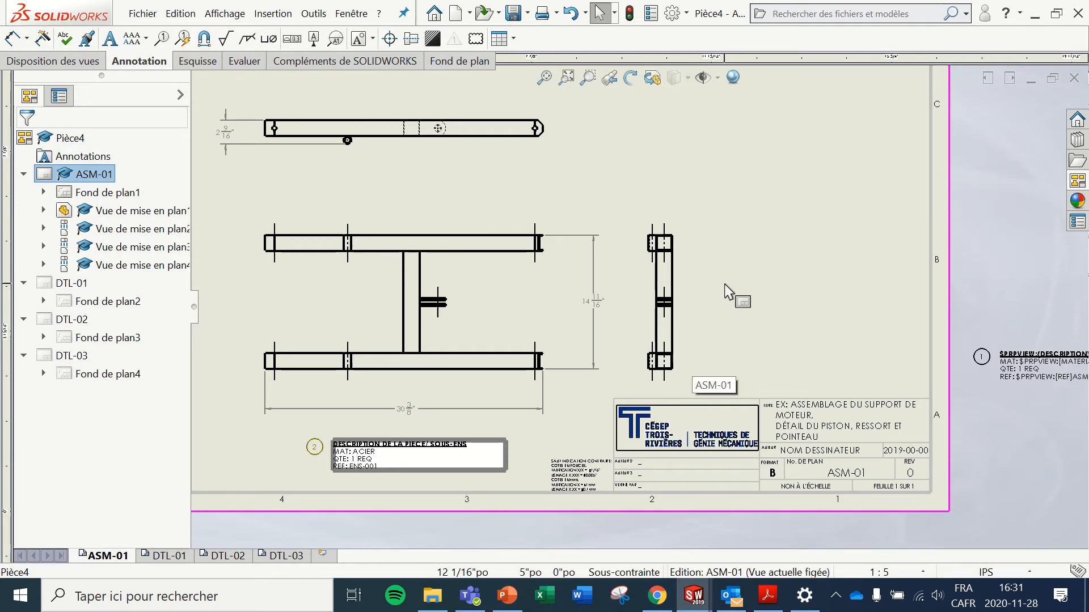
pyautogui.scroll(-2, 552, 209)
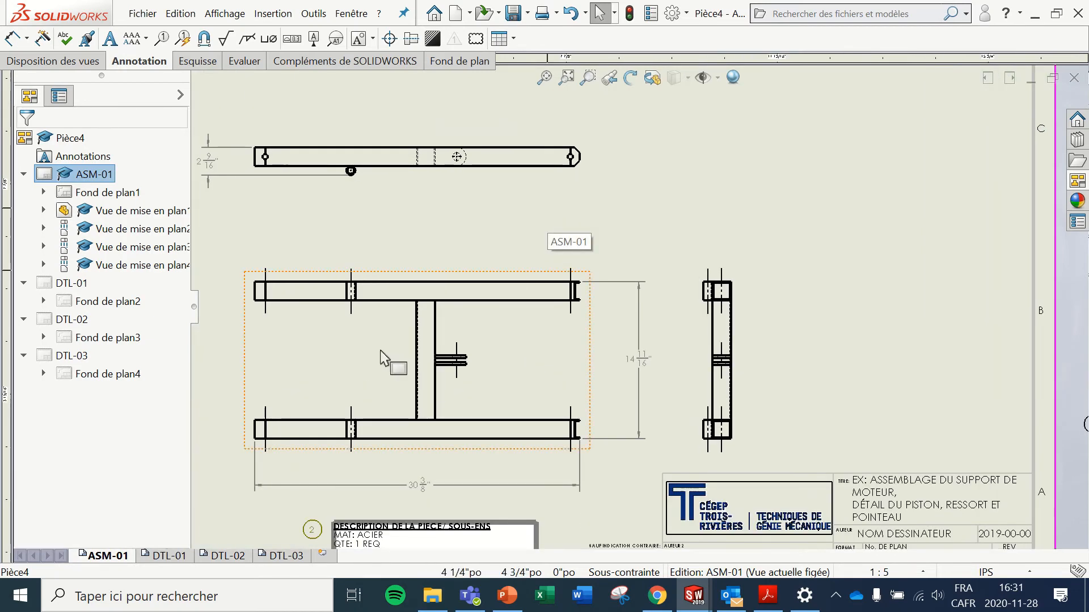
pyautogui.press('f')
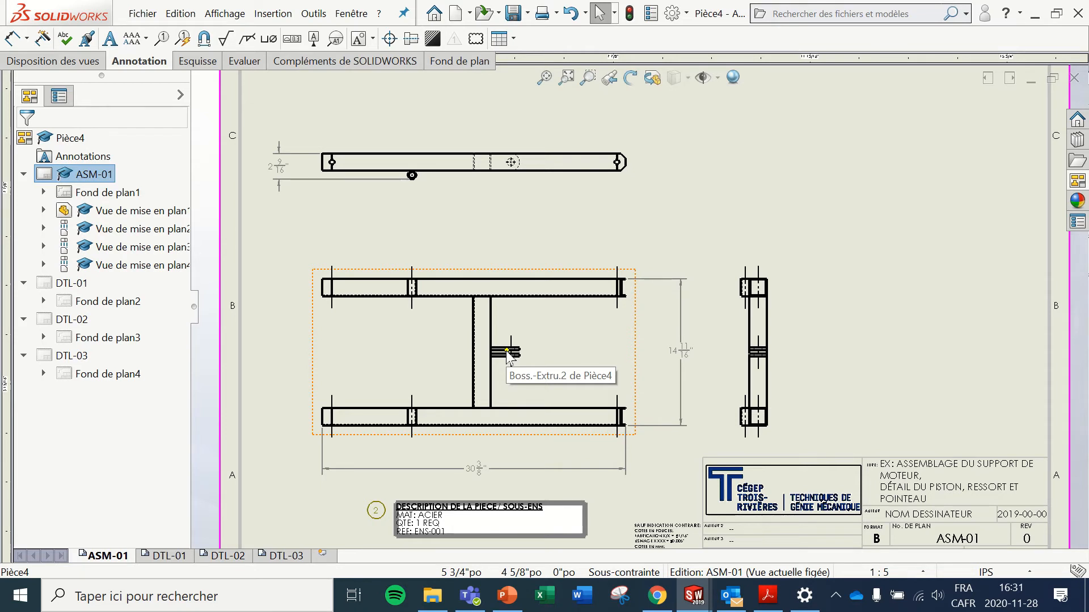
pyautogui.click(65, 60)
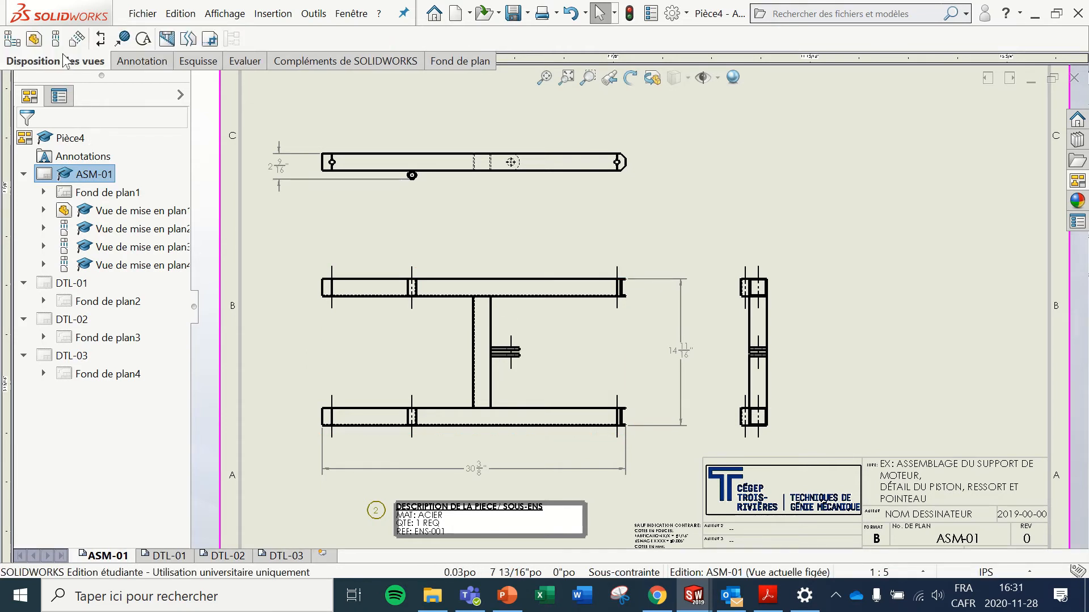
pyautogui.click(139, 61)
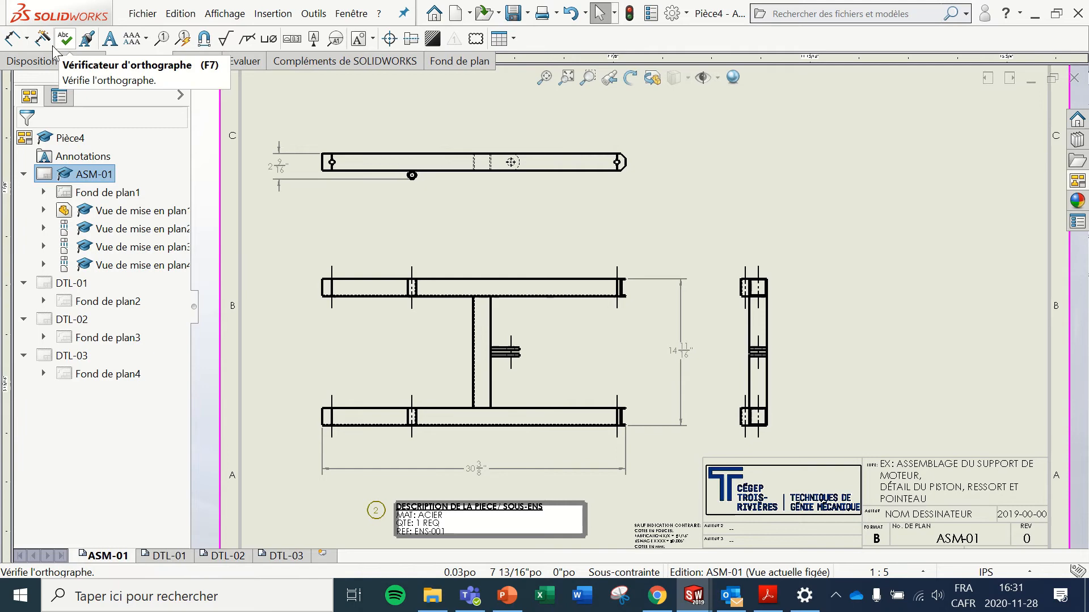
pyautogui.click(11, 40)
pyautogui.scroll(-4, 391, 347)
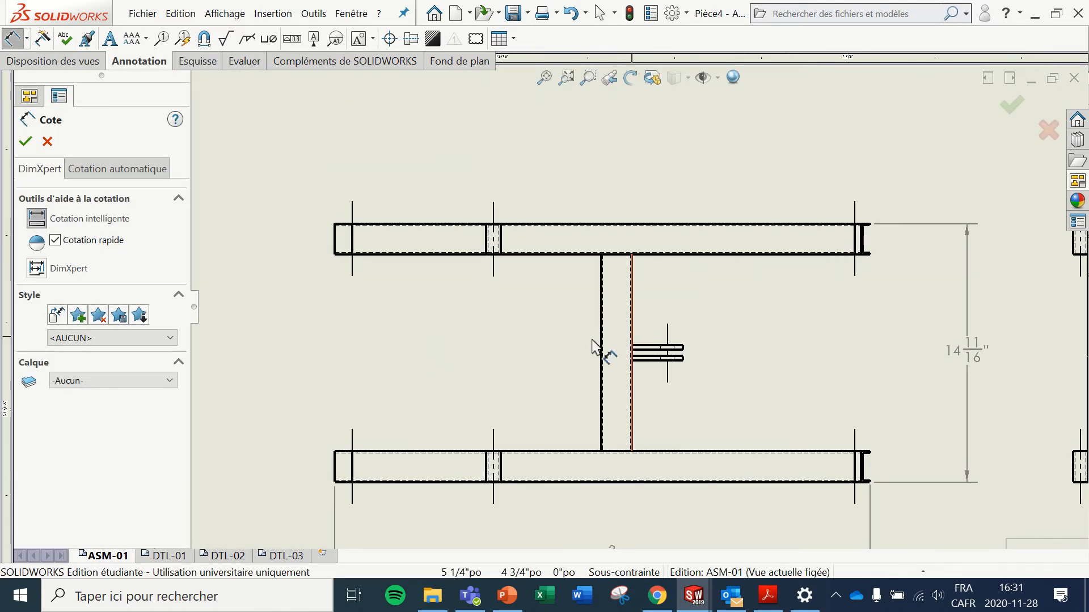
pyautogui.click(339, 469)
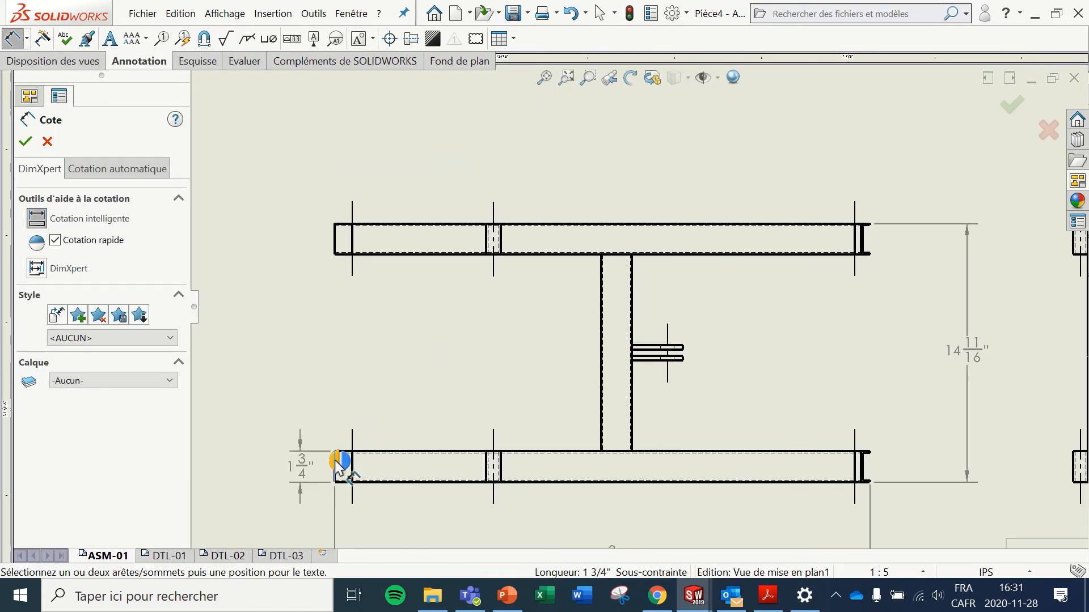
pyautogui.scroll(-3, 591, 386)
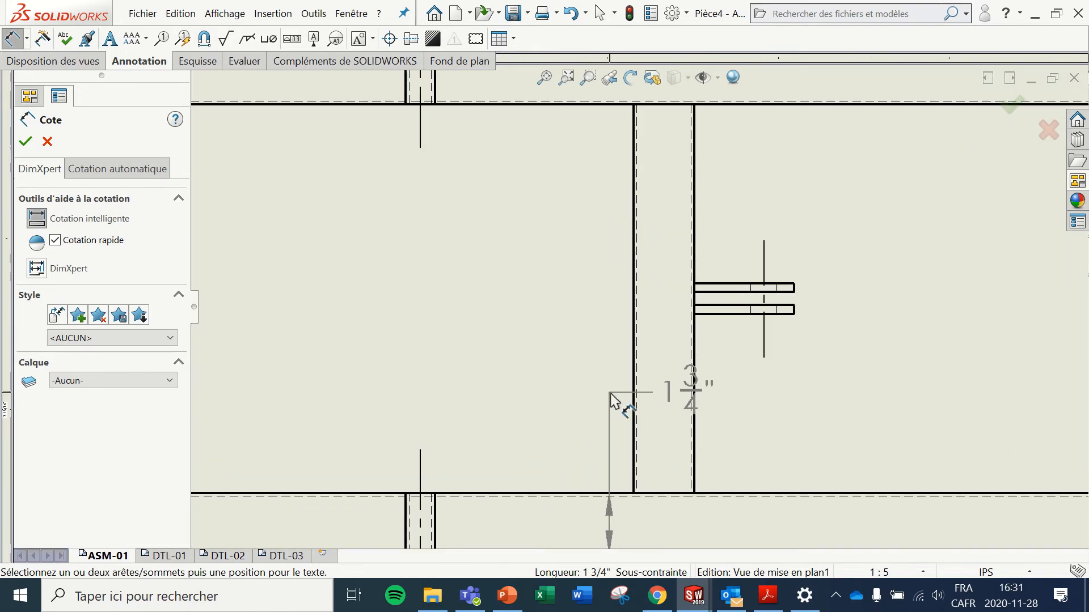
pyautogui.click(634, 404)
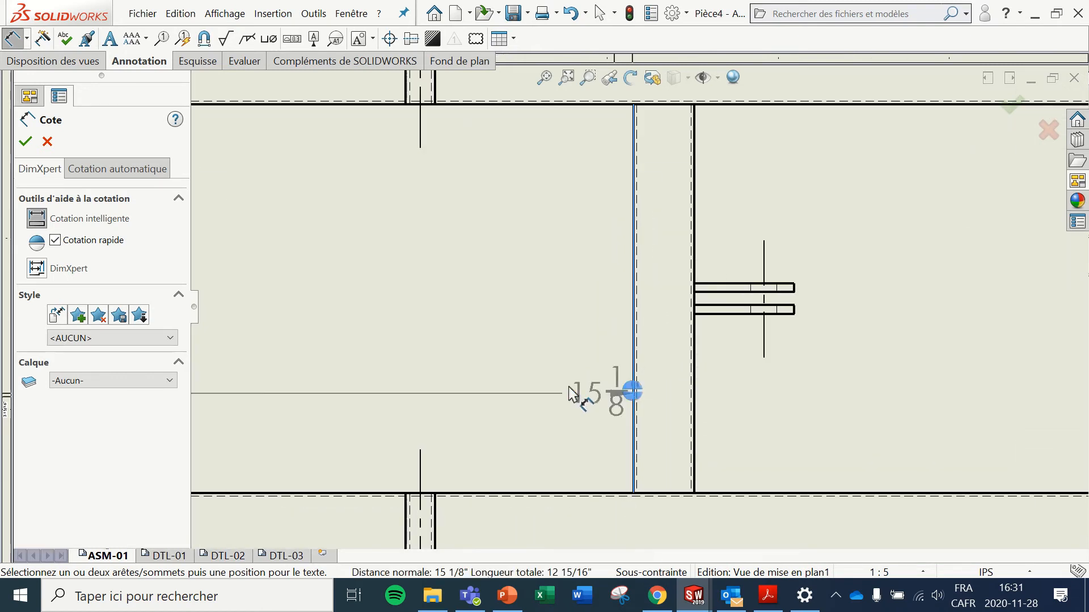
pyautogui.scroll(3, 431, 365)
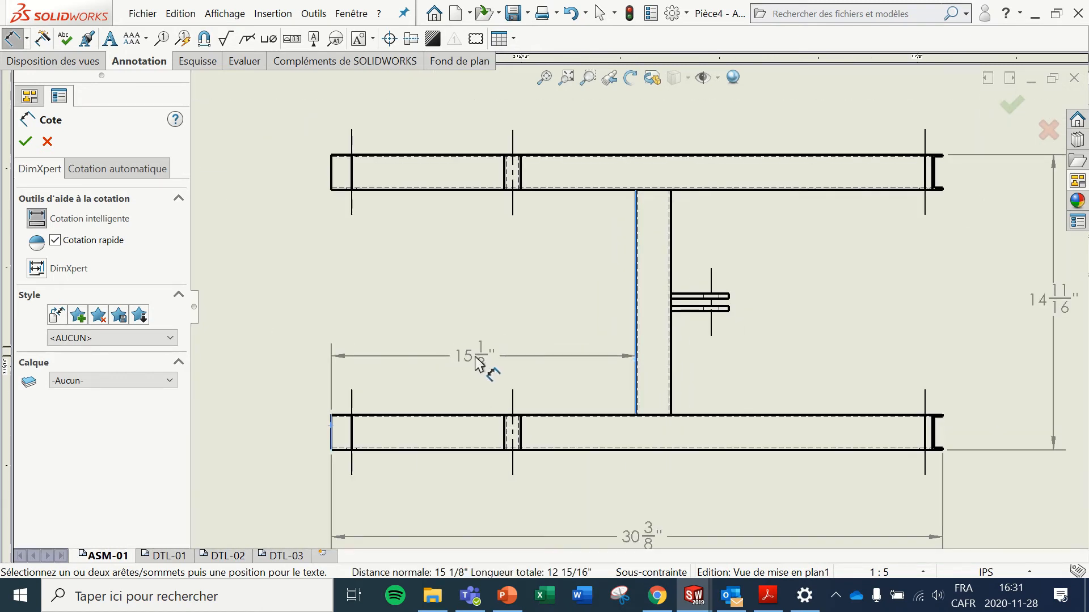
pyautogui.click(482, 365)
pyautogui.scroll(-3, 445, 452)
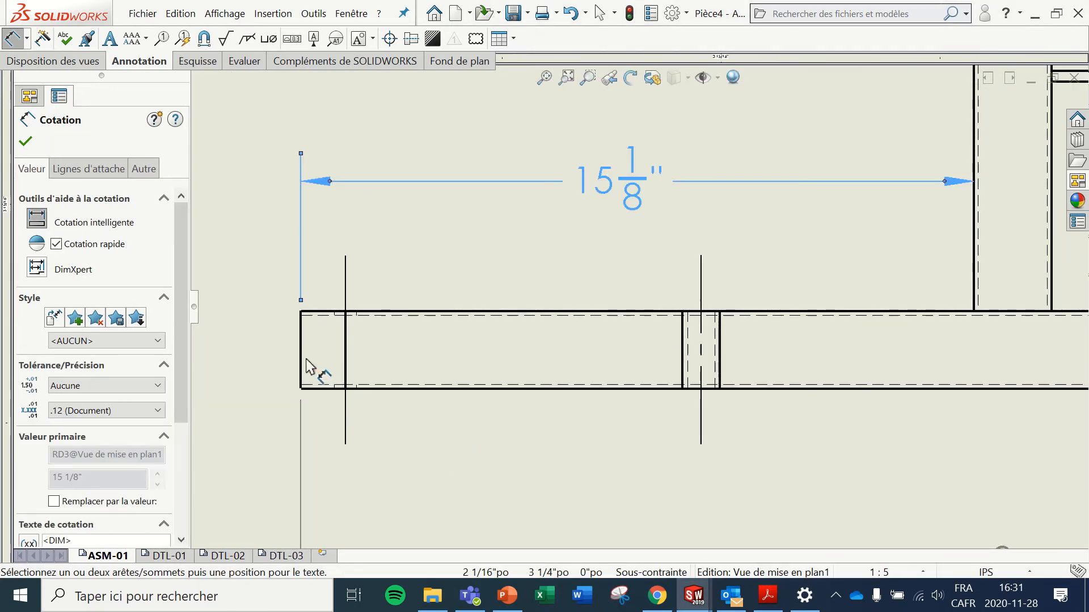
pyautogui.click(303, 366)
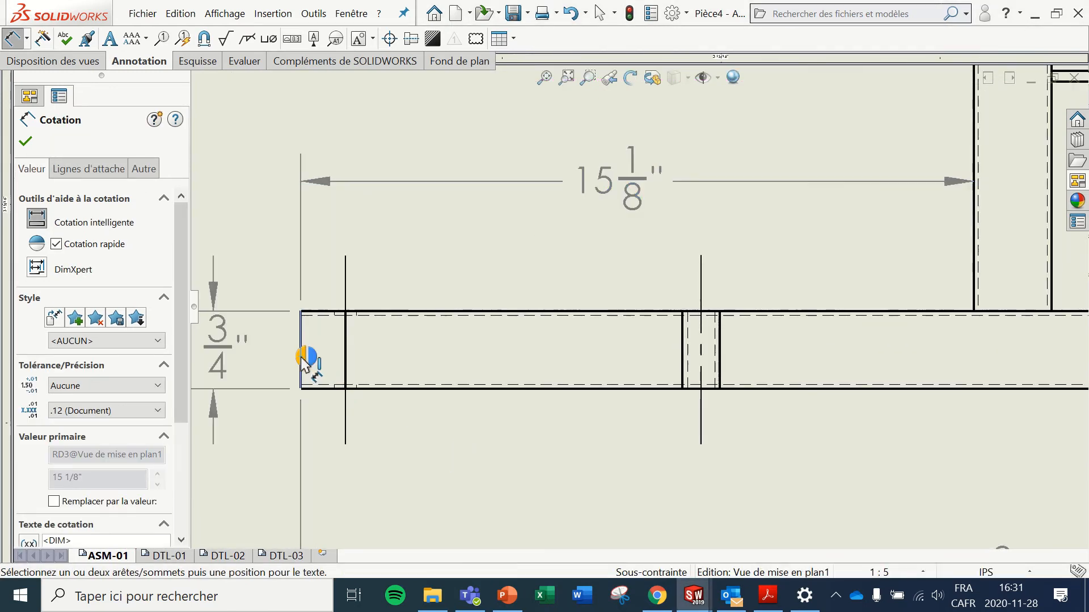
pyautogui.click(701, 425)
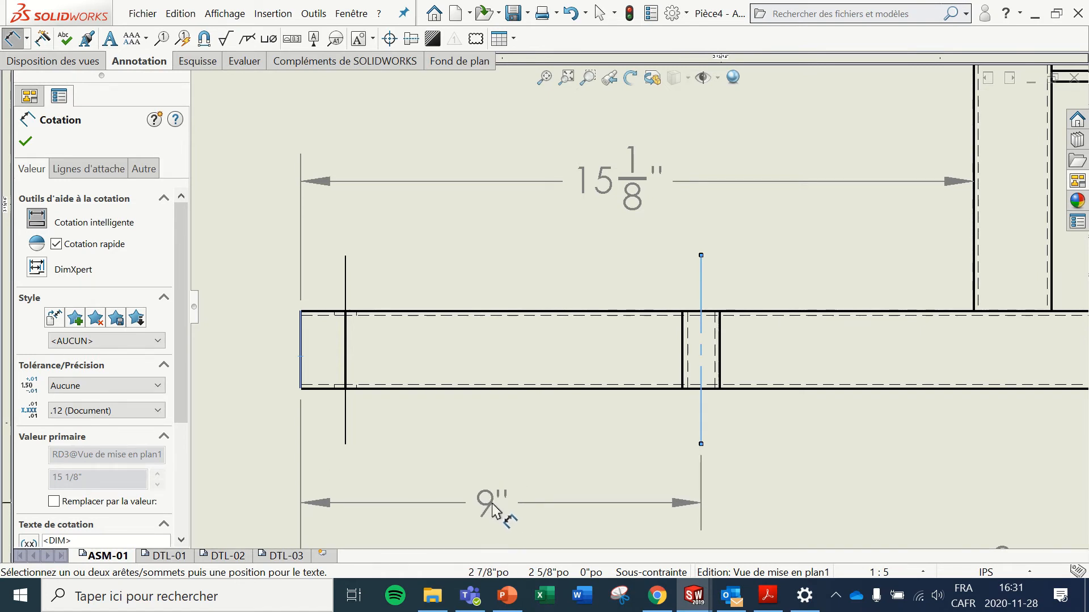
pyautogui.click(493, 493)
pyautogui.scroll(3, 578, 284)
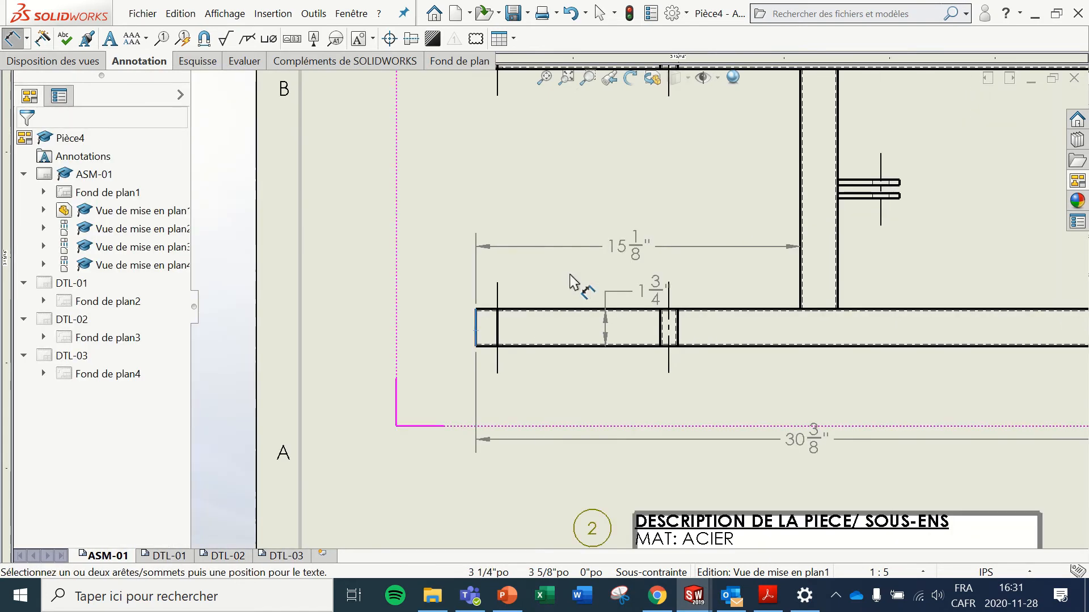
# Step: Dimension the horizontal distance in the top view from the tube's left end to the centre of the small round tube, placed below the view
pyautogui.scroll(4, 590, 226)
pyautogui.scroll(-5, 622, 175)
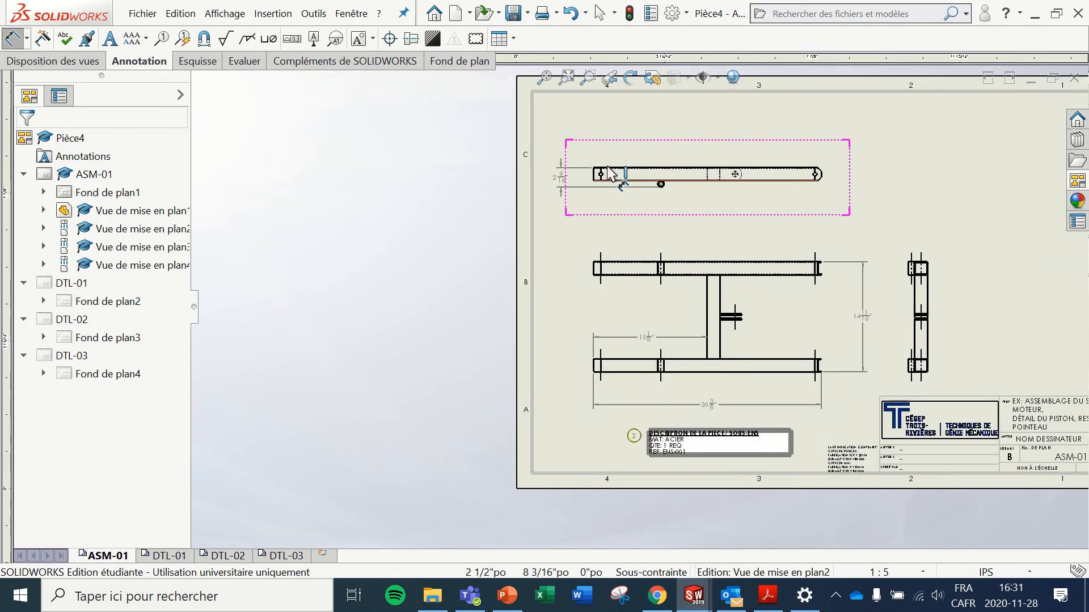
pyautogui.scroll(-4, 676, 233)
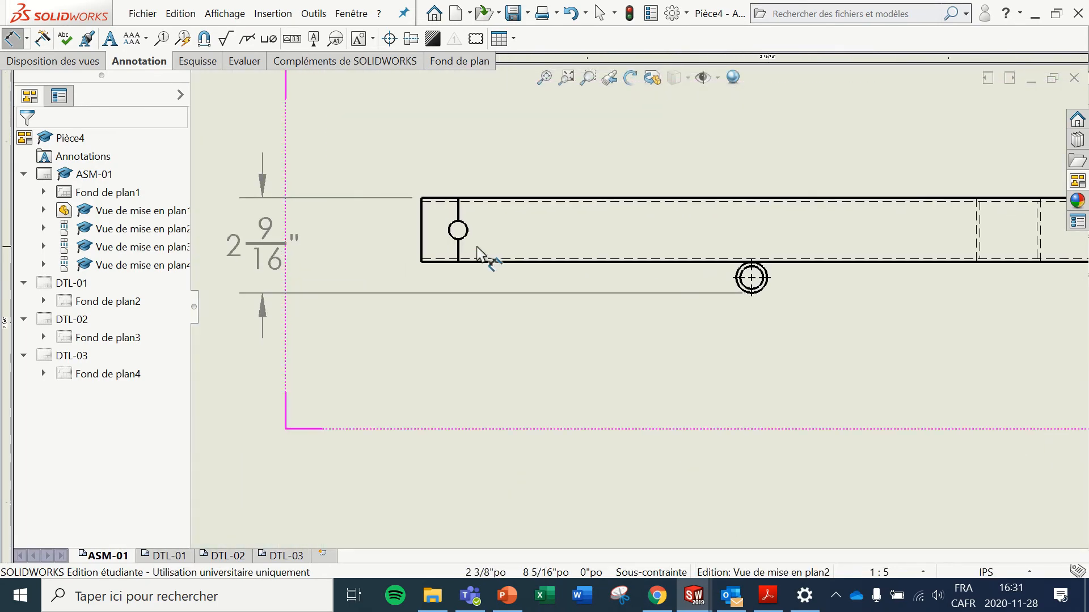
pyautogui.click(424, 249)
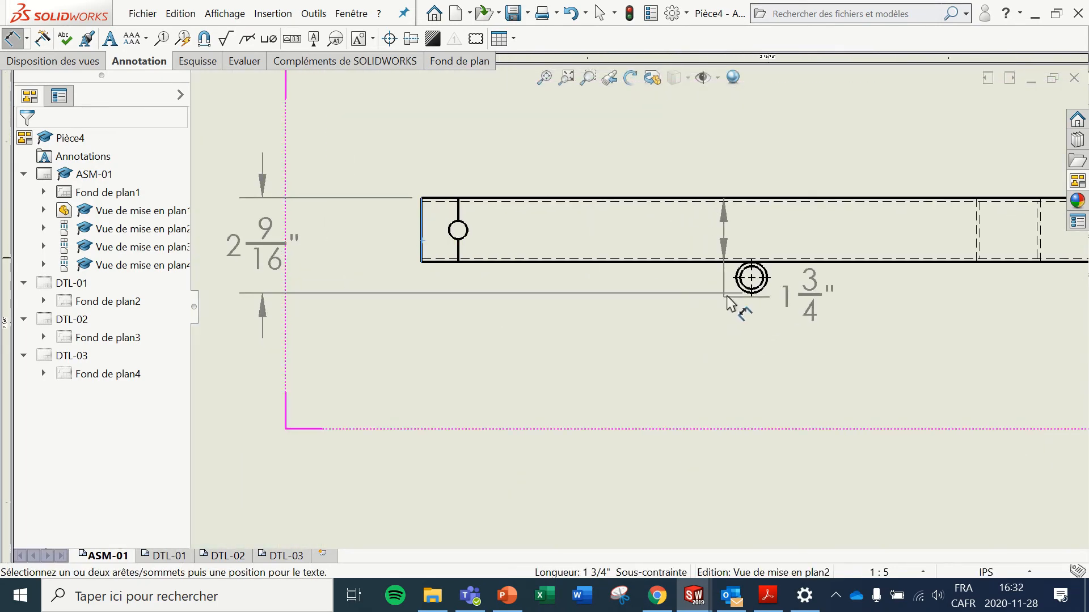
pyautogui.click(754, 278)
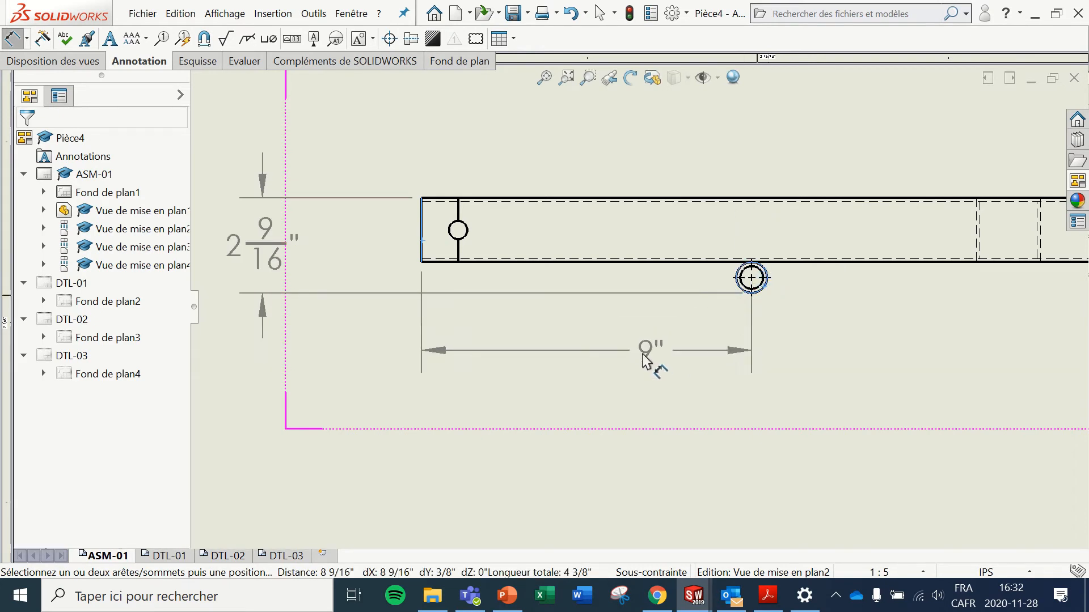
pyautogui.click(593, 362)
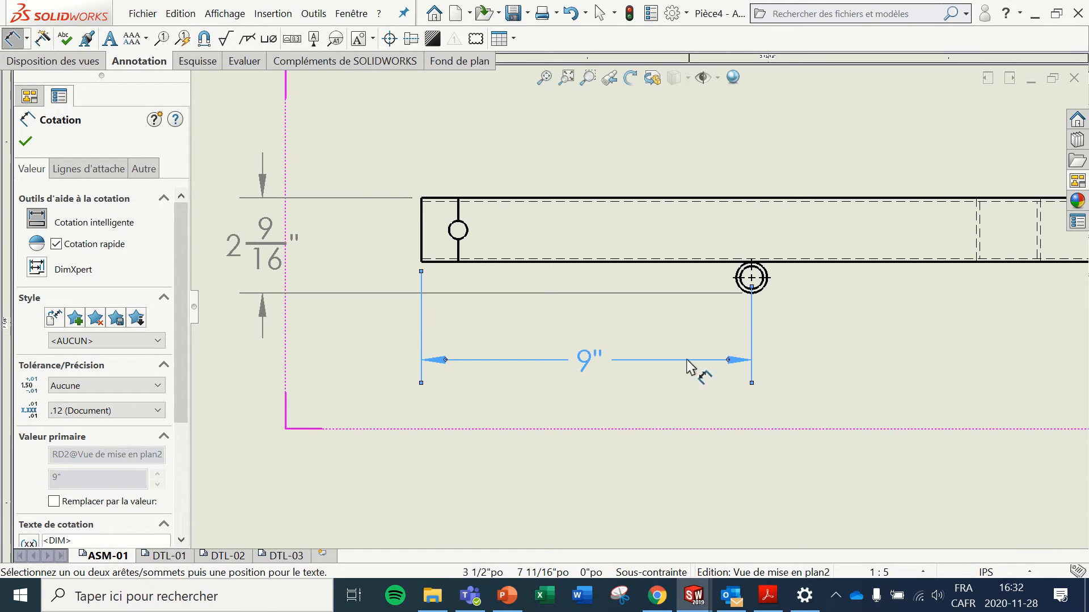
pyautogui.press('Escape')
# Step: Dimension the vertical distance in the front view from the lower tube's upper edge to the underside of the lower lug plate
pyautogui.scroll(8, 809, 405)
pyautogui.scroll(-3, 805, 391)
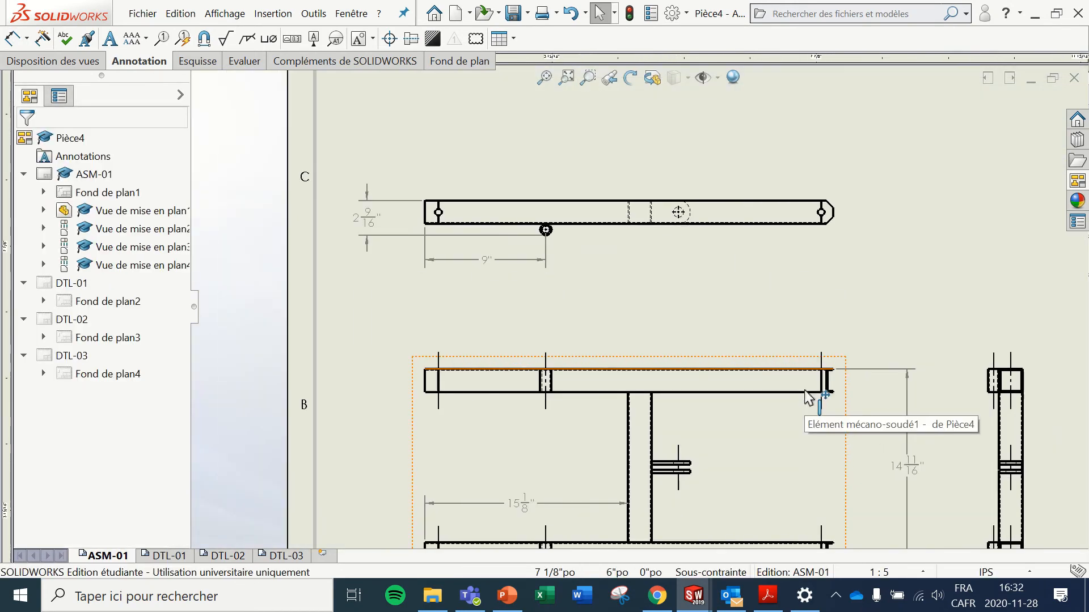
pyautogui.scroll(3, 802, 418)
pyautogui.scroll(-4, 583, 393)
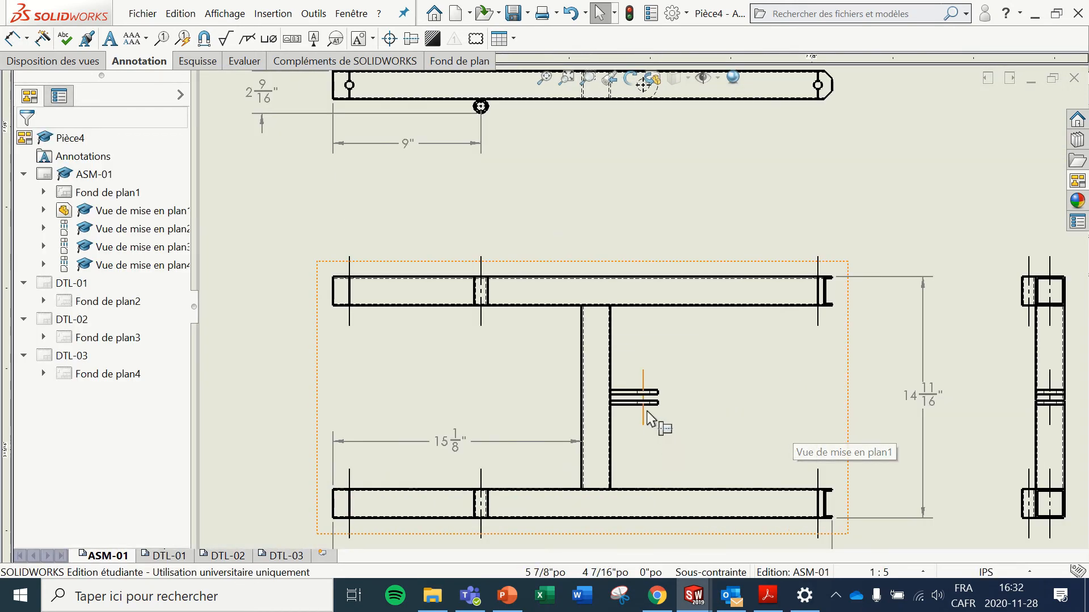
pyautogui.scroll(-4, 647, 412)
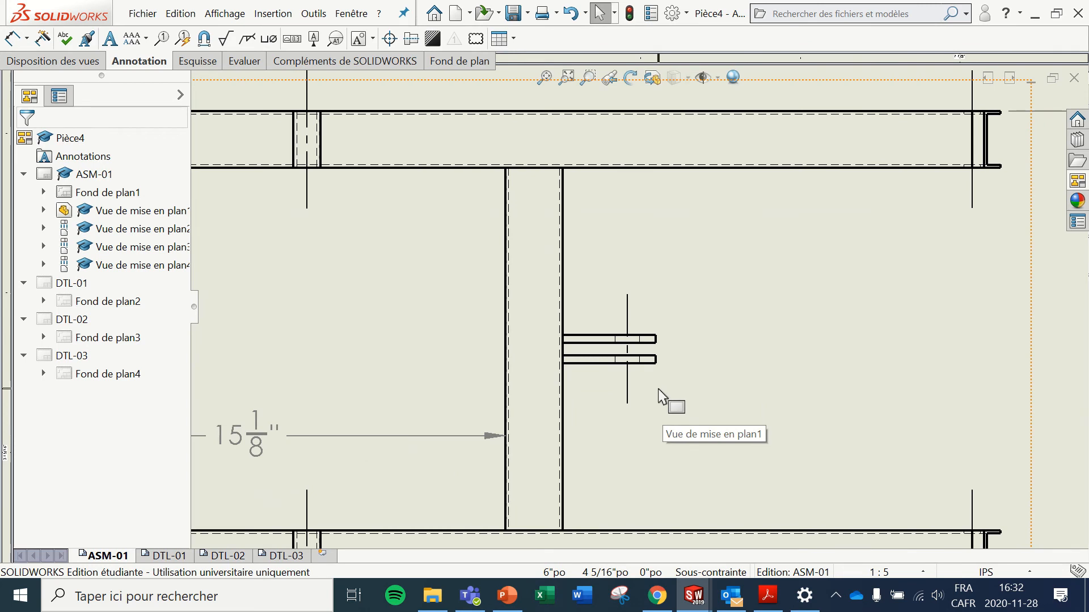
pyautogui.press('d')
pyautogui.click(642, 532)
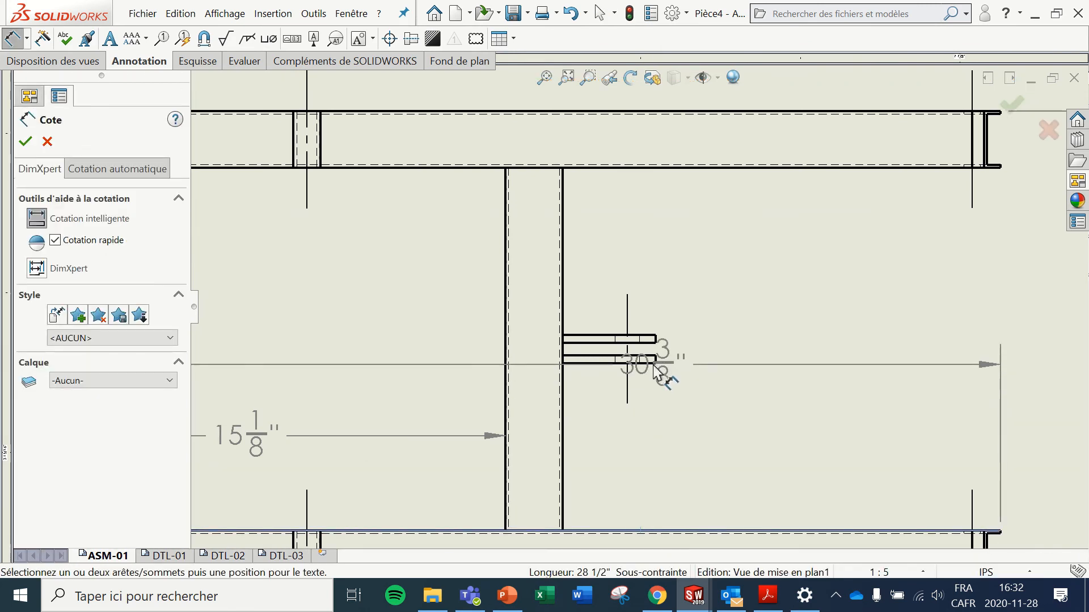
pyautogui.click(653, 361)
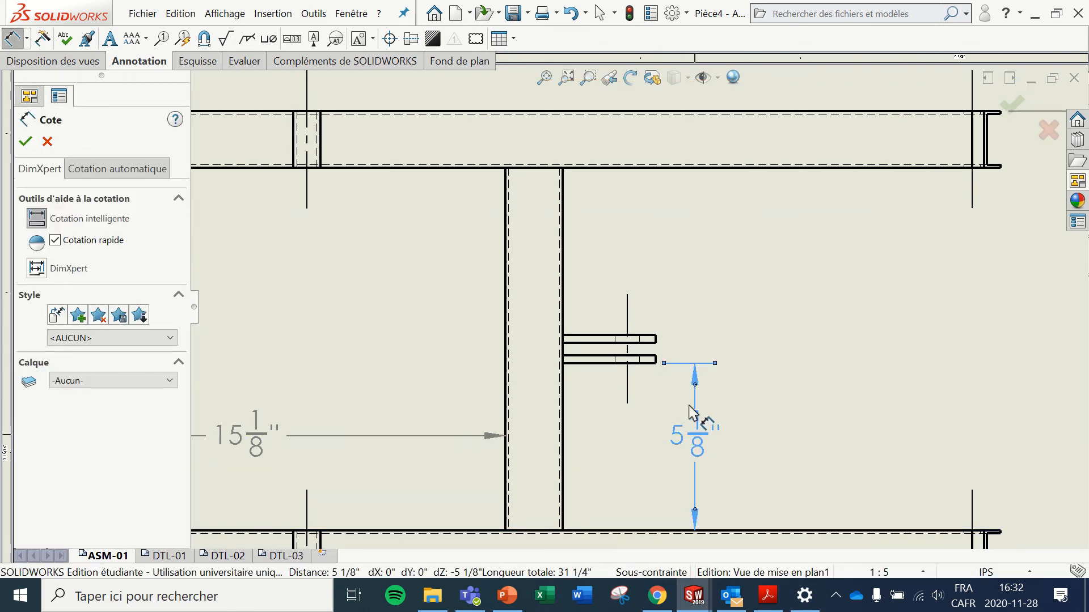
pyautogui.click(691, 412)
pyautogui.scroll(-4, 668, 348)
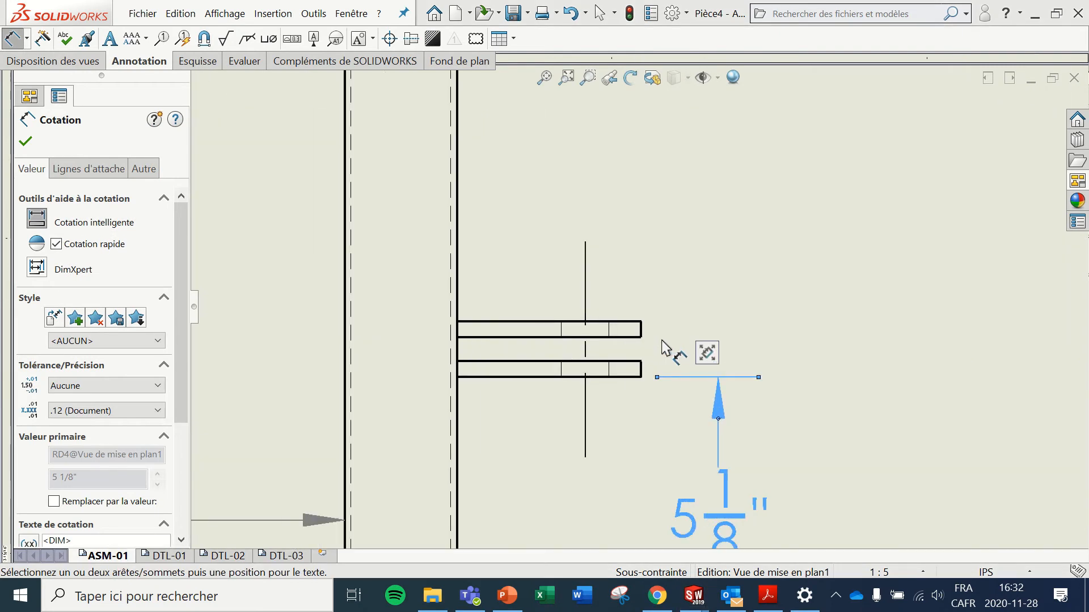
pyautogui.press('Escape')
# Step: Dimension the vertical gap between the two lug plates in the front view, placed to the right of the plates
pyautogui.click(628, 362)
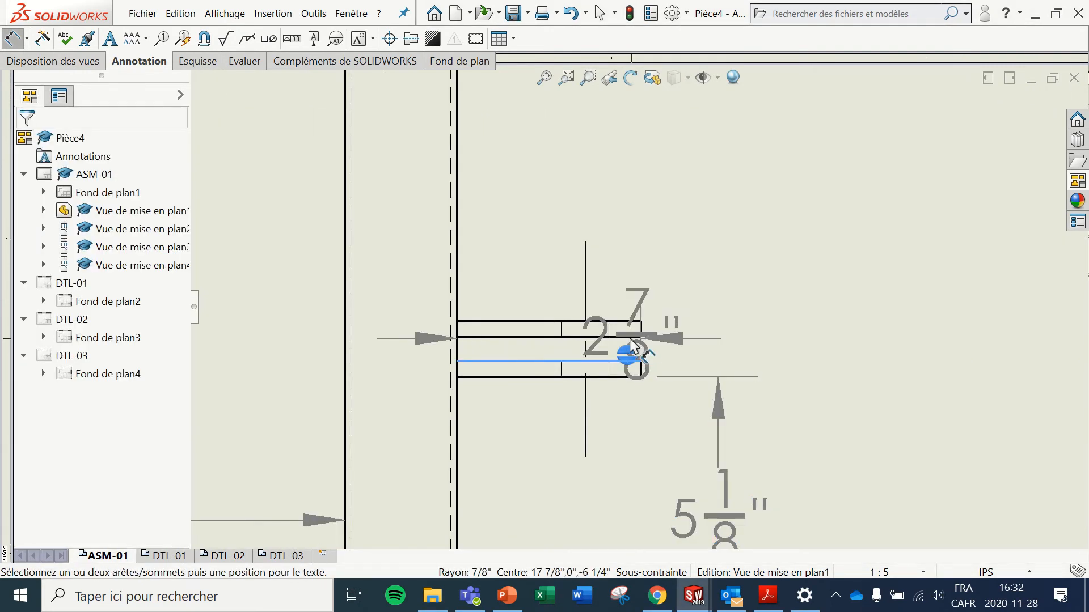
pyautogui.click(629, 338)
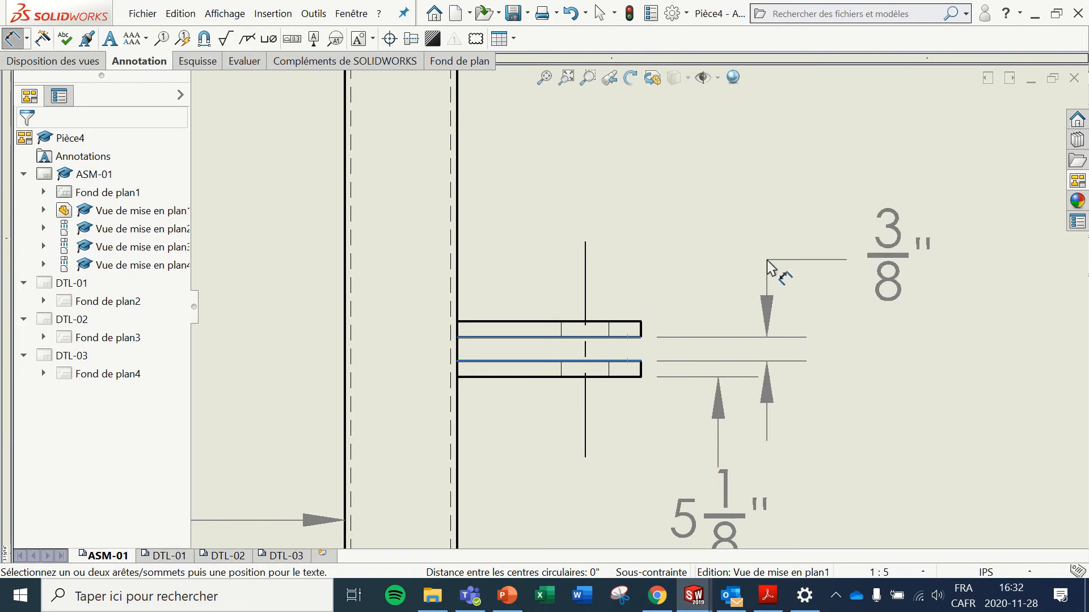
pyautogui.click(835, 278)
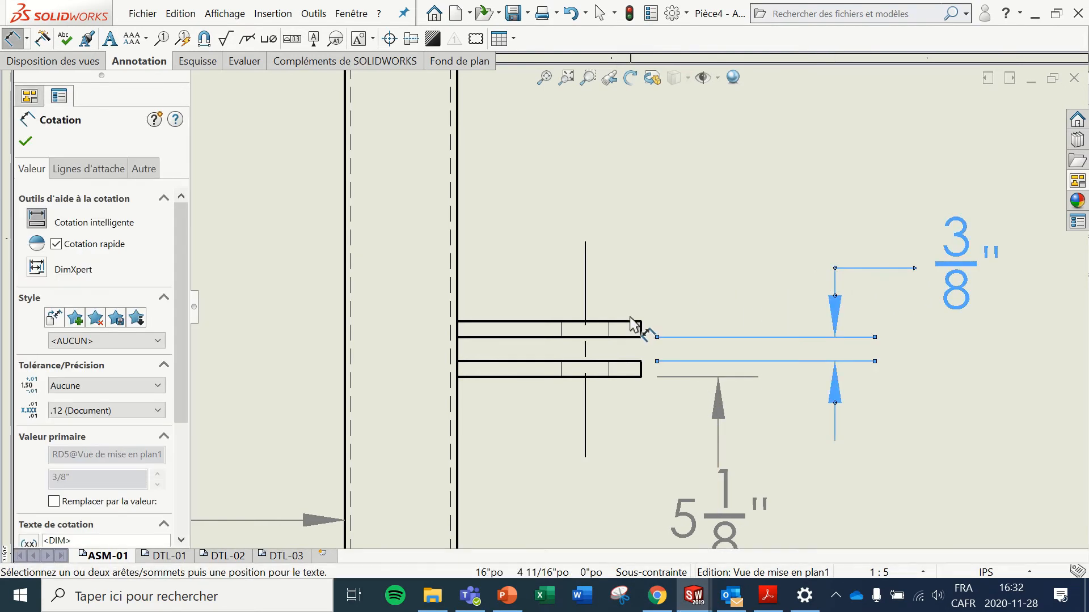
# Step: Dimension the vertical distance in the front view from the upper lug plate's top edge to the underside of the upper tube
pyautogui.scroll(3, 629, 320)
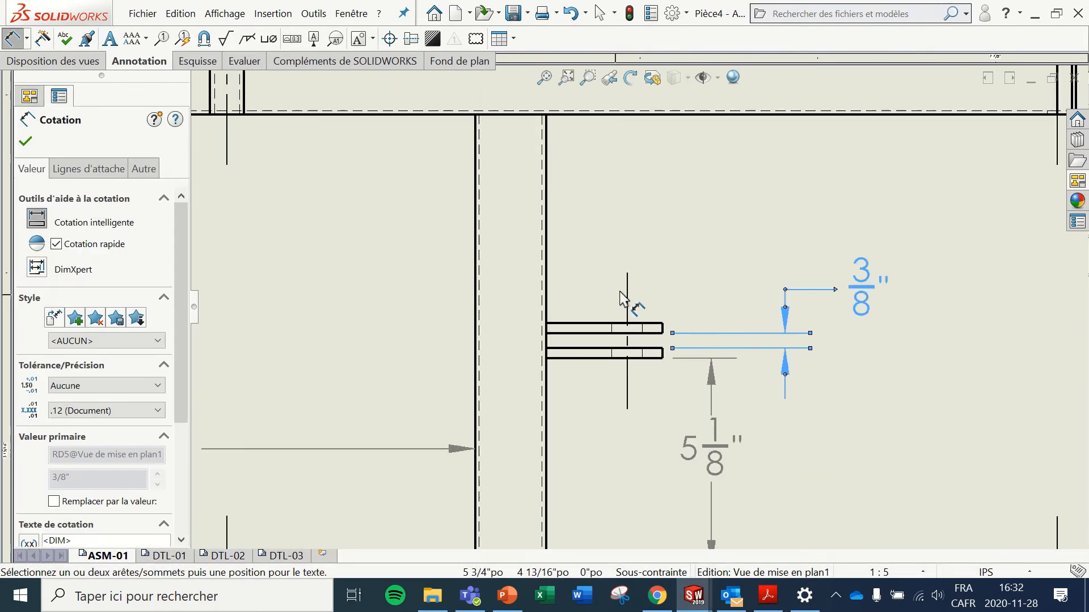
pyautogui.click(585, 326)
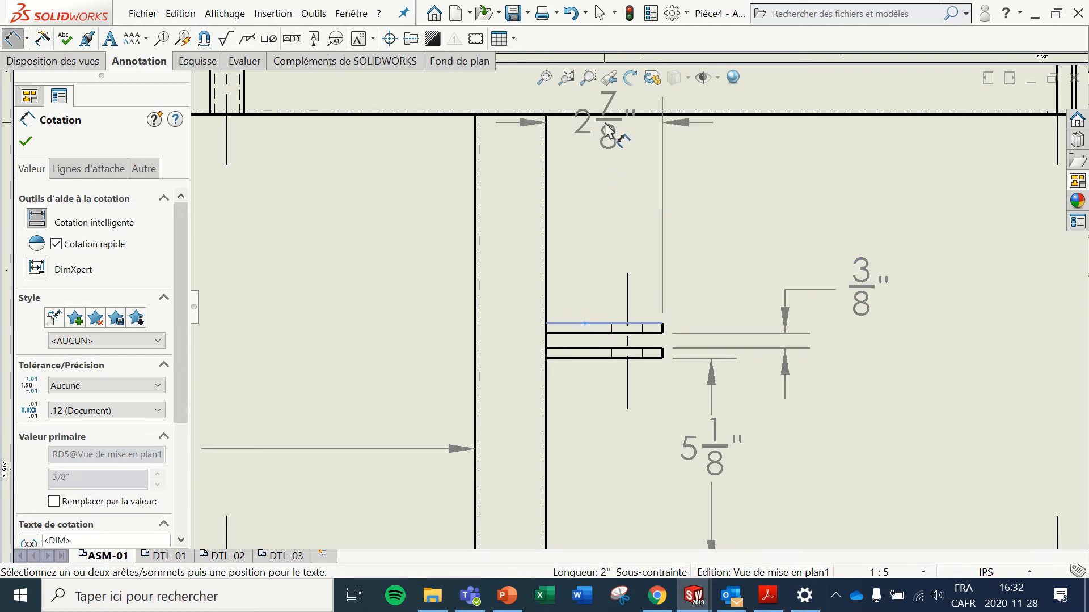
pyautogui.click(607, 116)
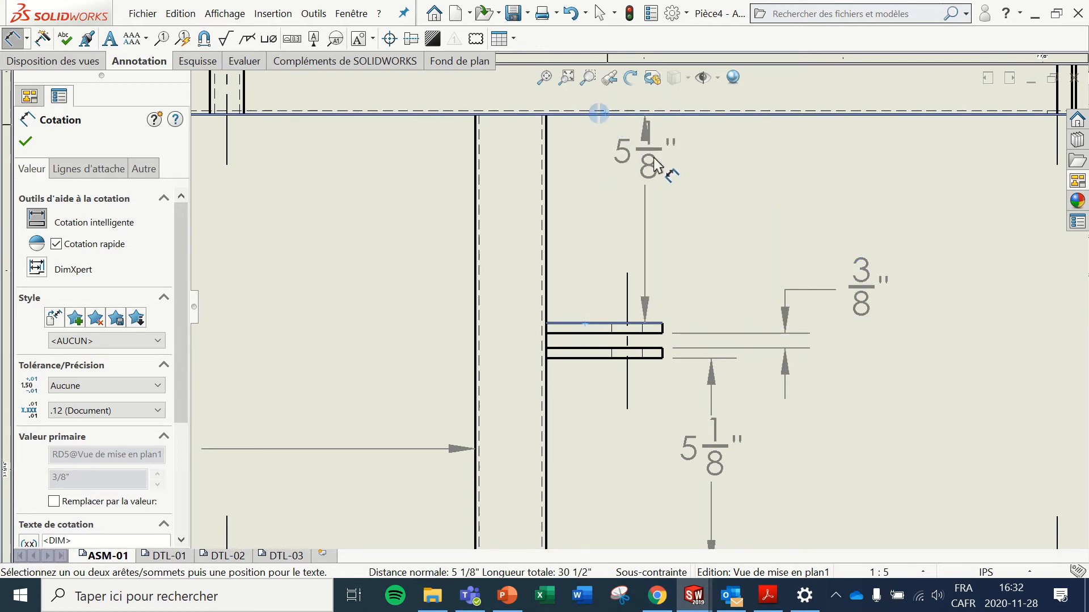
pyautogui.click(716, 226)
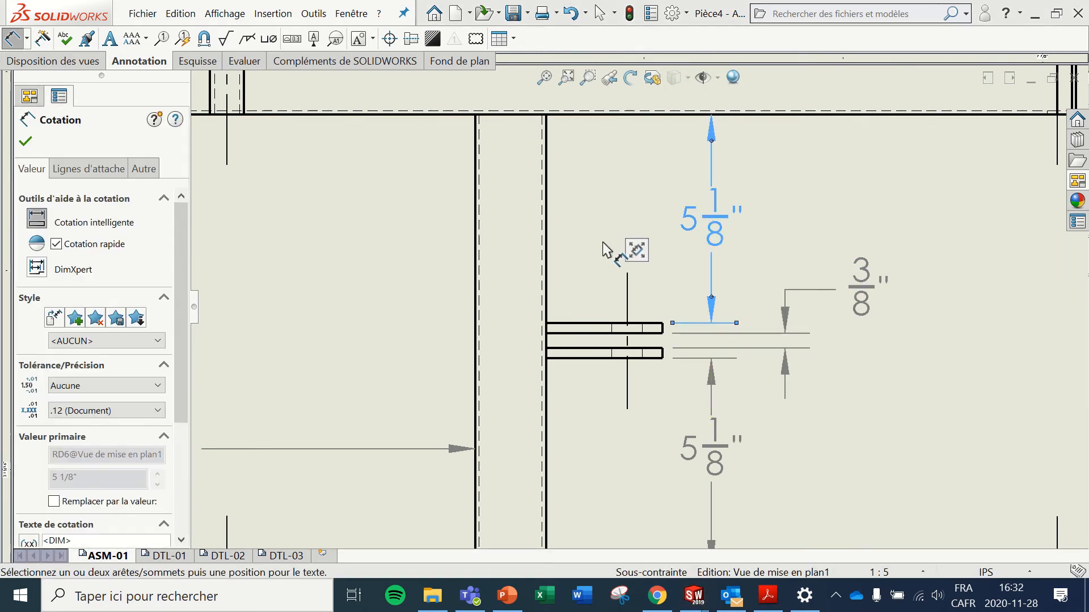
pyautogui.press('Escape')
pyautogui.scroll(3, 797, 311)
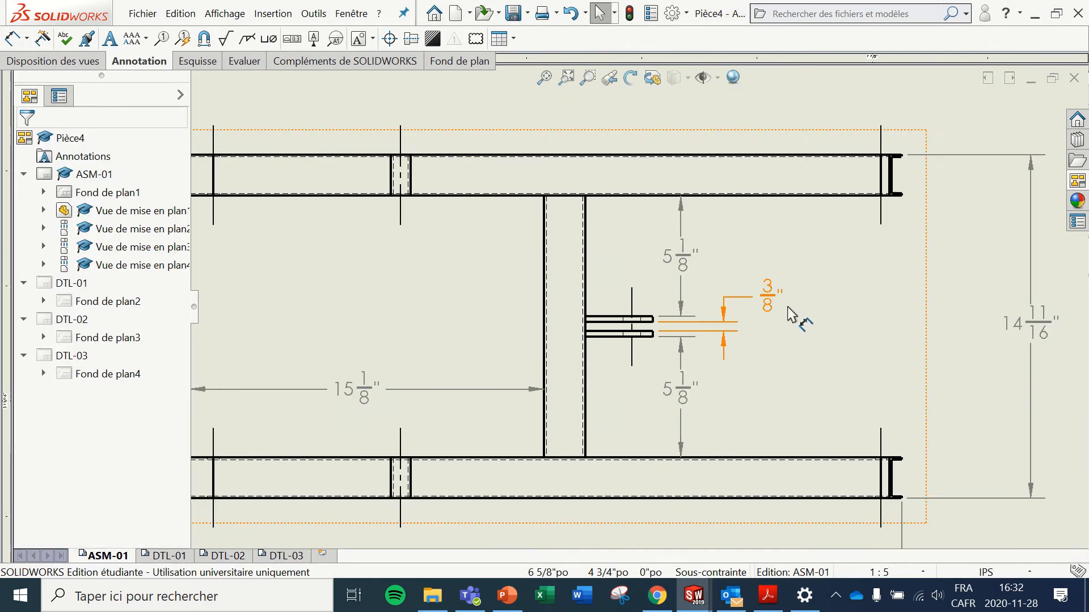
# Step: Extend the front view's upper centrelines at the small round tube and the left-end hole down to the lower tube
pyautogui.scroll(-2, 793, 319)
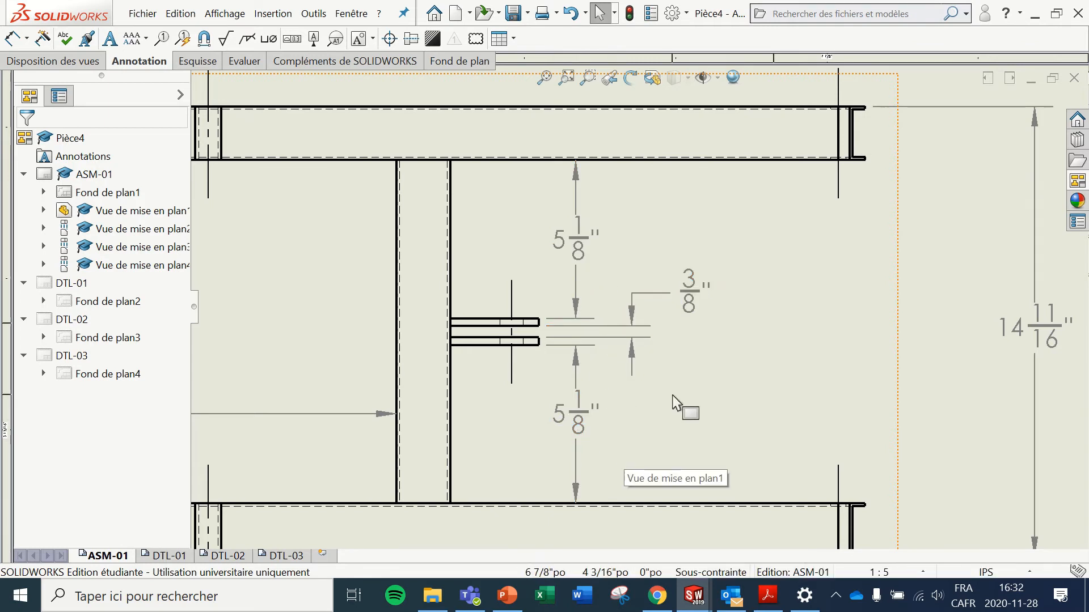
pyautogui.scroll(3, 672, 396)
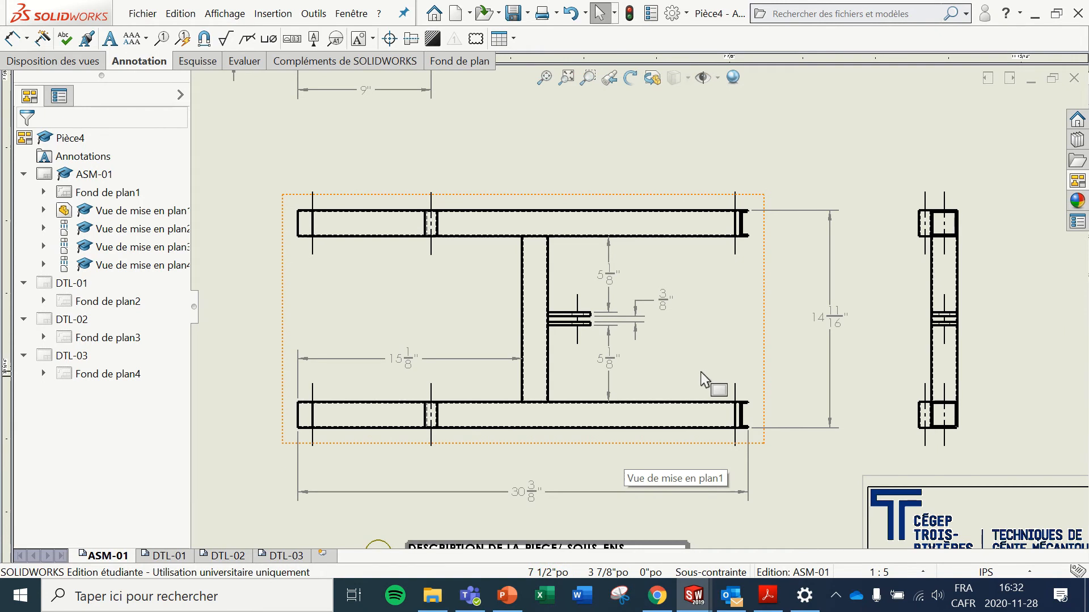
pyautogui.scroll(-2, 445, 323)
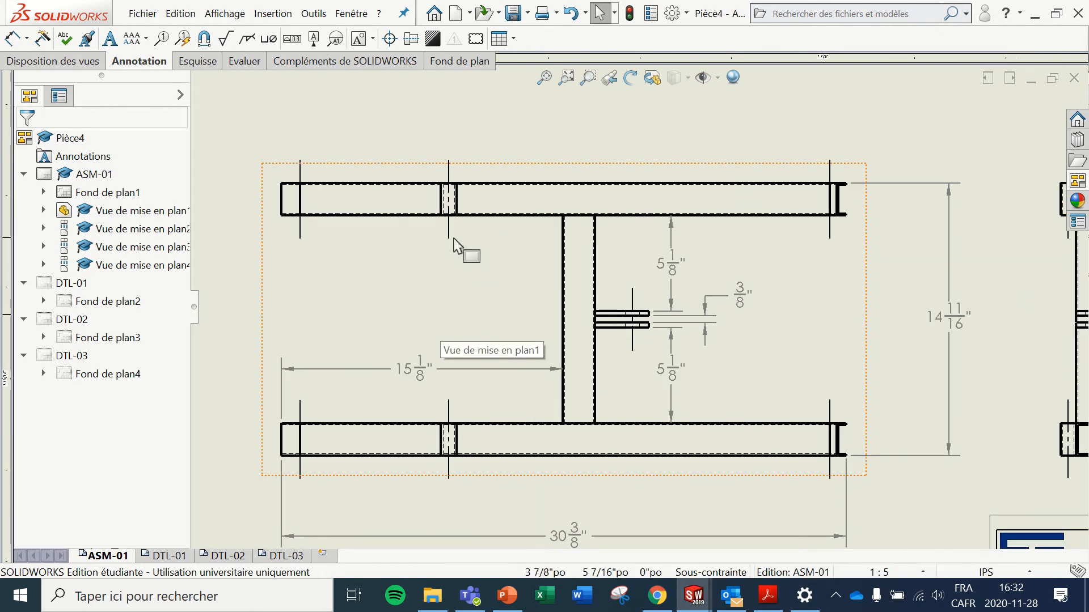
pyautogui.click(449, 238)
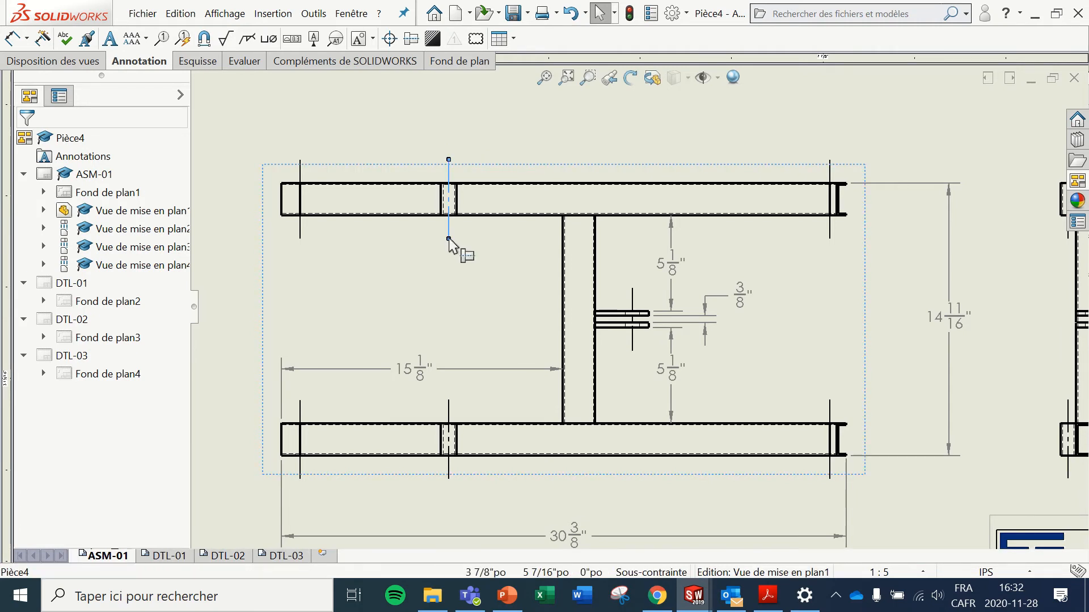
pyautogui.moveTo(449, 238); pyautogui.dragTo(456, 306)
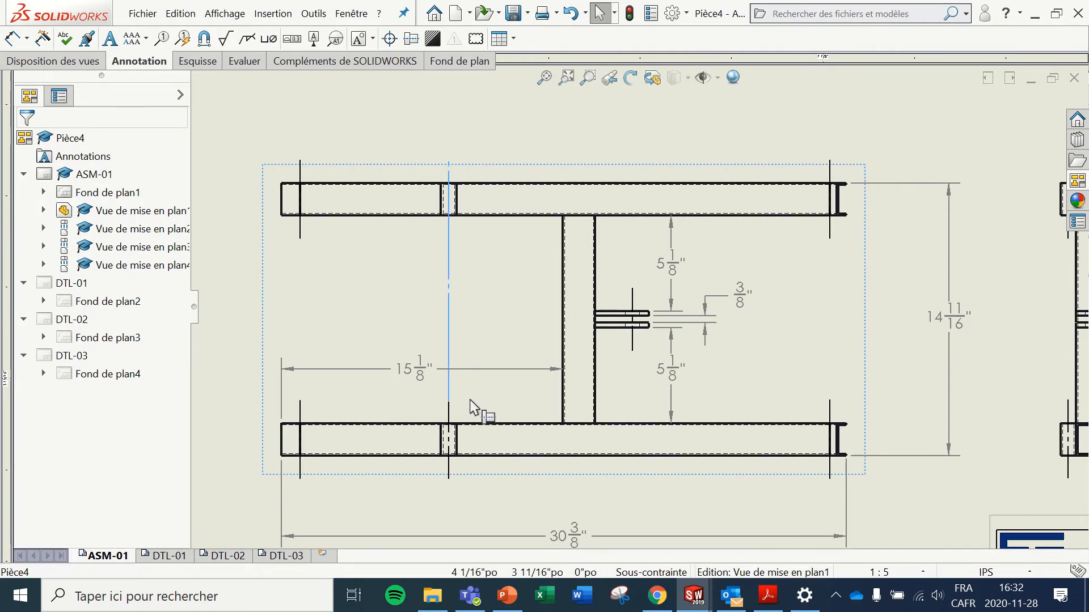
pyautogui.moveTo(471, 395); pyautogui.dragTo(476, 396)
pyautogui.click(518, 402)
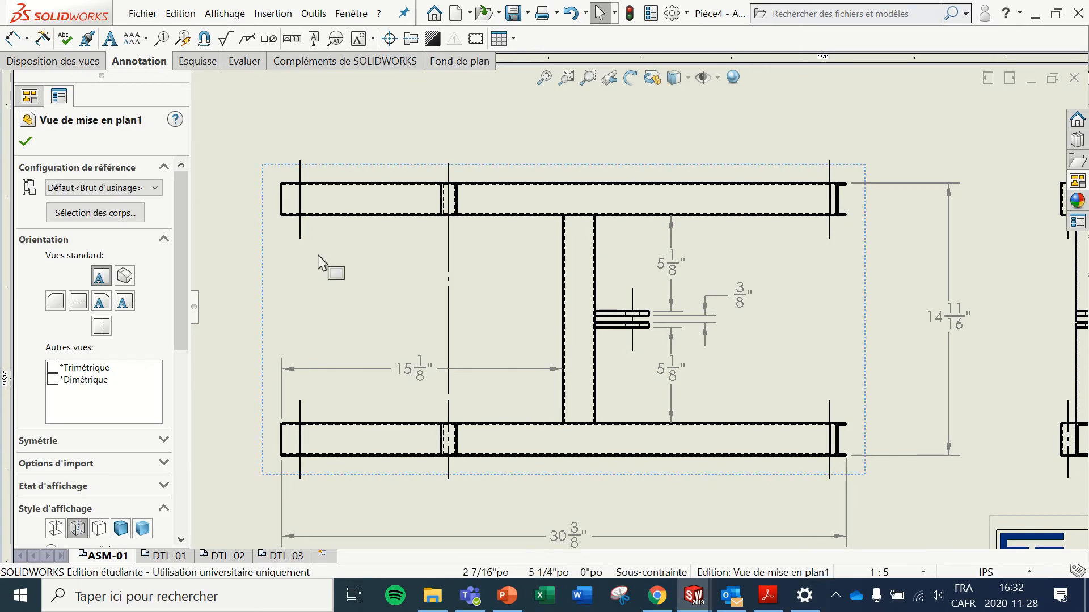
pyautogui.moveTo(301, 240); pyautogui.dragTo(332, 414)
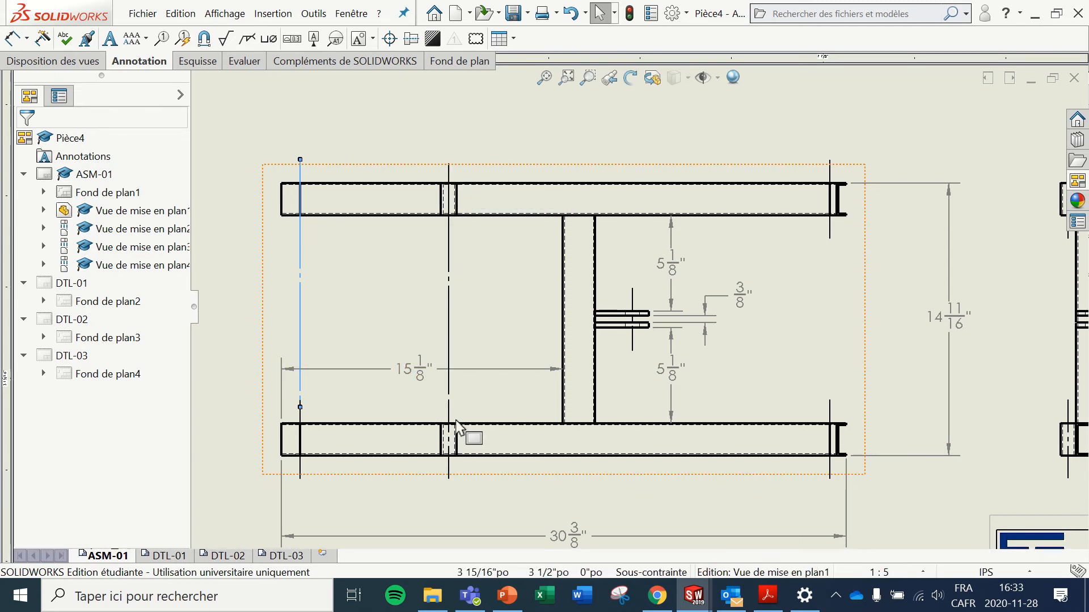
# Step: Move the front view's cross tube position dimension below the lower tube and bring the overall length dimension up close beneath it
pyautogui.press('z')
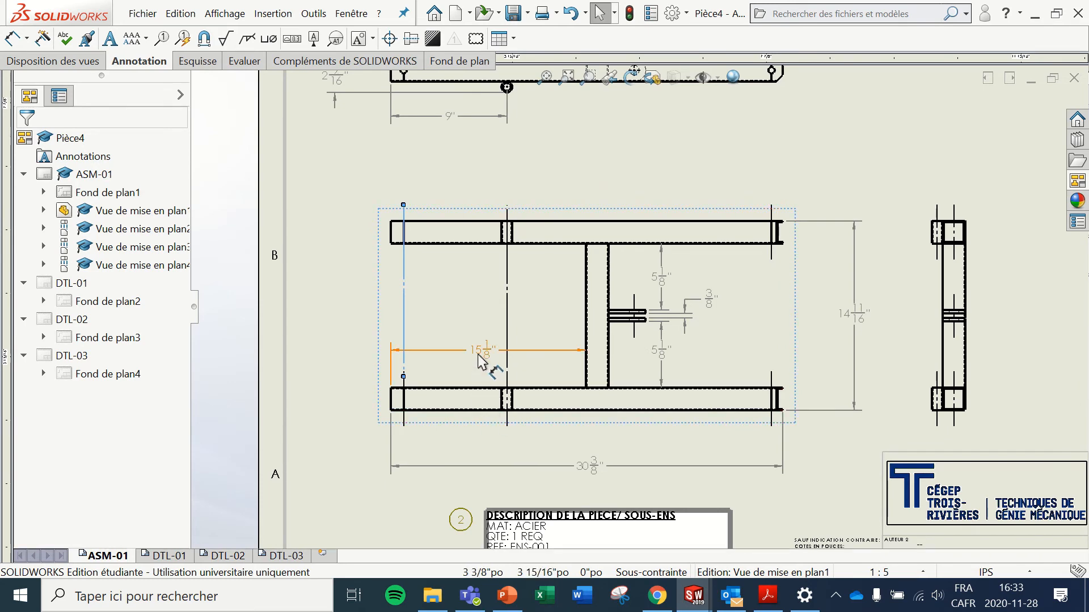
pyautogui.moveTo(483, 353); pyautogui.dragTo(478, 376)
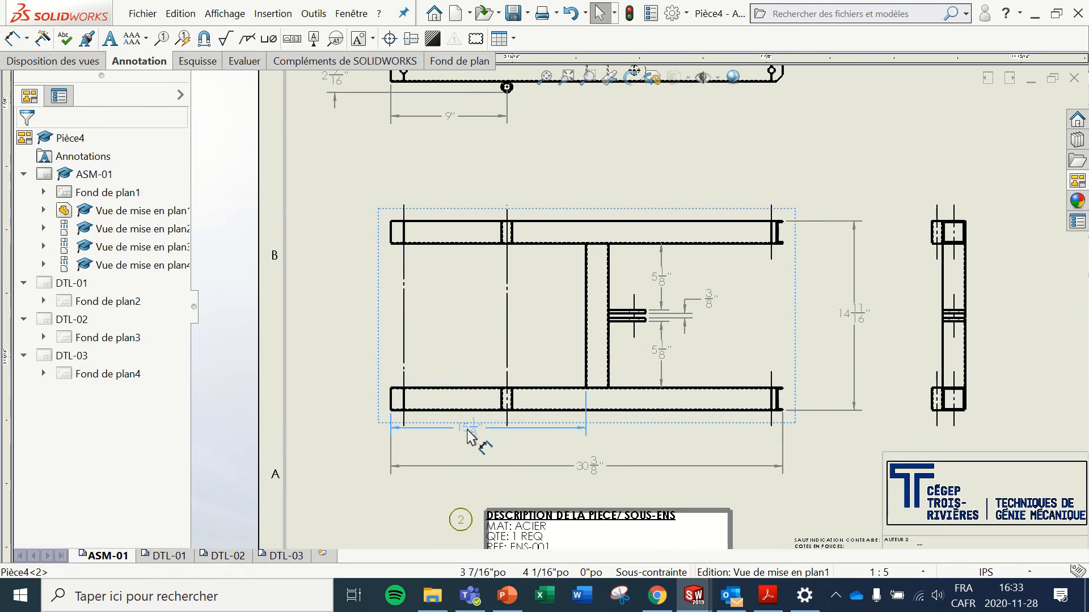
pyautogui.moveTo(468, 437); pyautogui.dragTo(475, 445)
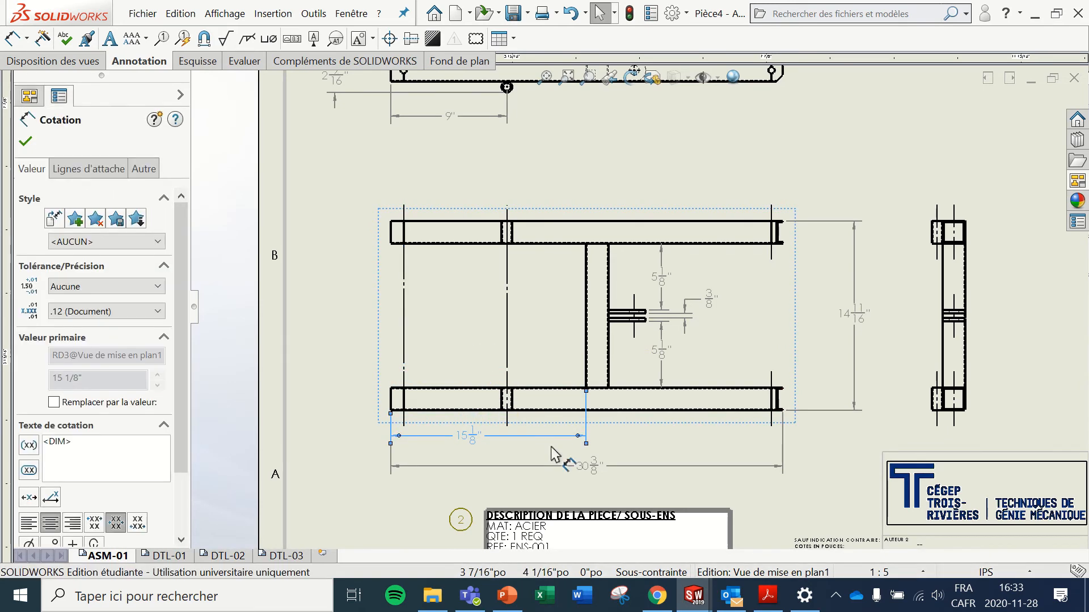
pyautogui.scroll(-3, 544, 477)
pyautogui.click(669, 428)
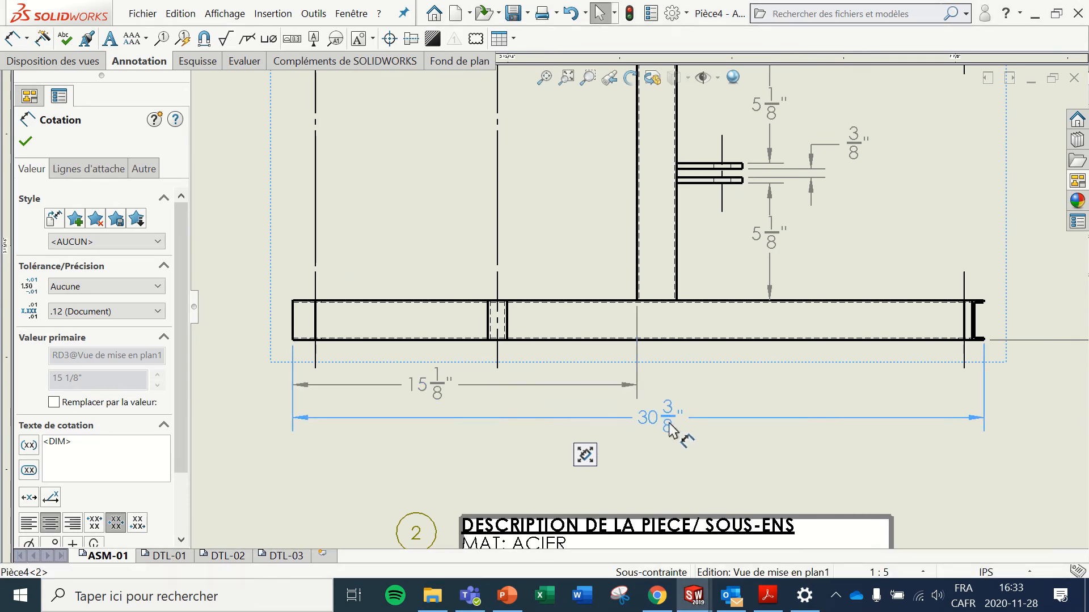
pyautogui.moveTo(669, 423); pyautogui.dragTo(671, 418)
pyautogui.click(754, 461)
# Step: Extend the upper centreline near the right end of the front view down to the lower tube
pyautogui.scroll(2, 787, 283)
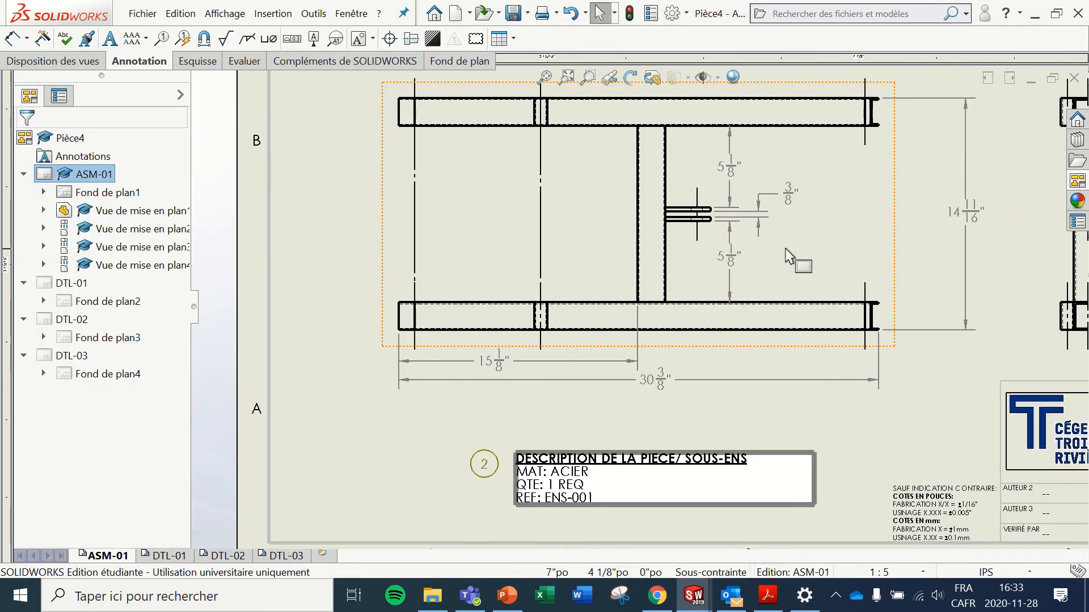
pyautogui.scroll(-3, 785, 249)
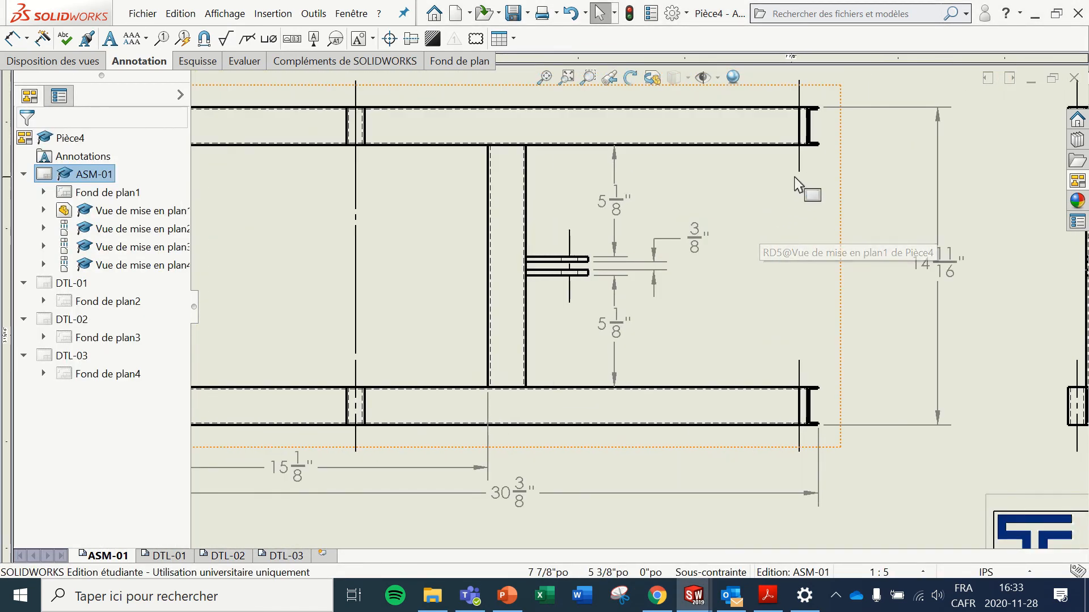
pyautogui.click(797, 170)
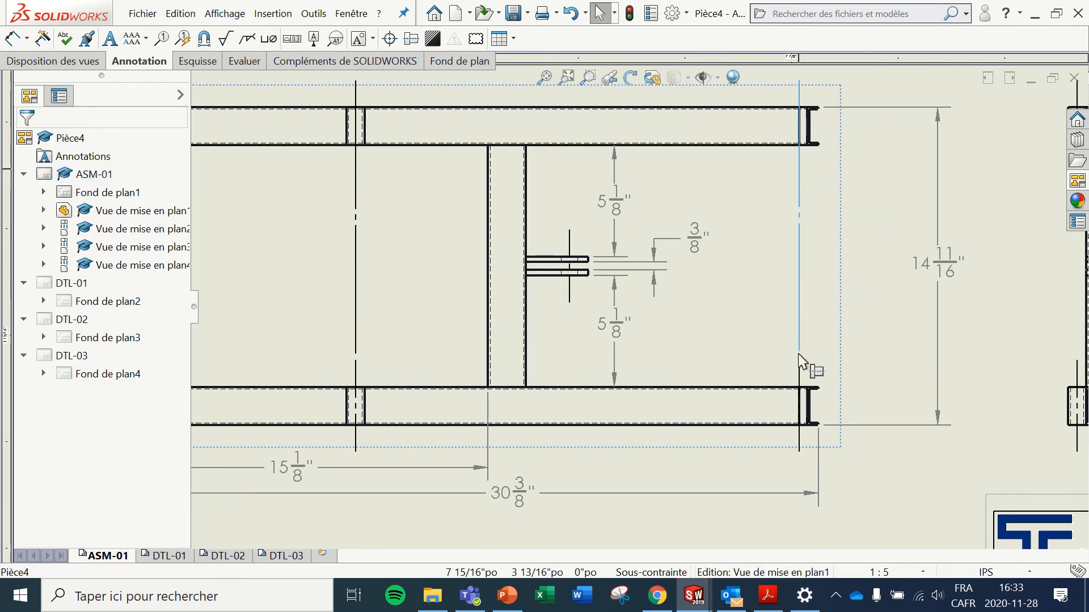
pyautogui.moveTo(798, 354); pyautogui.dragTo(799, 356)
# Step: Extend the side view's two upper centrelines down to the matching centrelines on the lower tube
pyautogui.scroll(4, 847, 318)
pyautogui.scroll(-2, 847, 318)
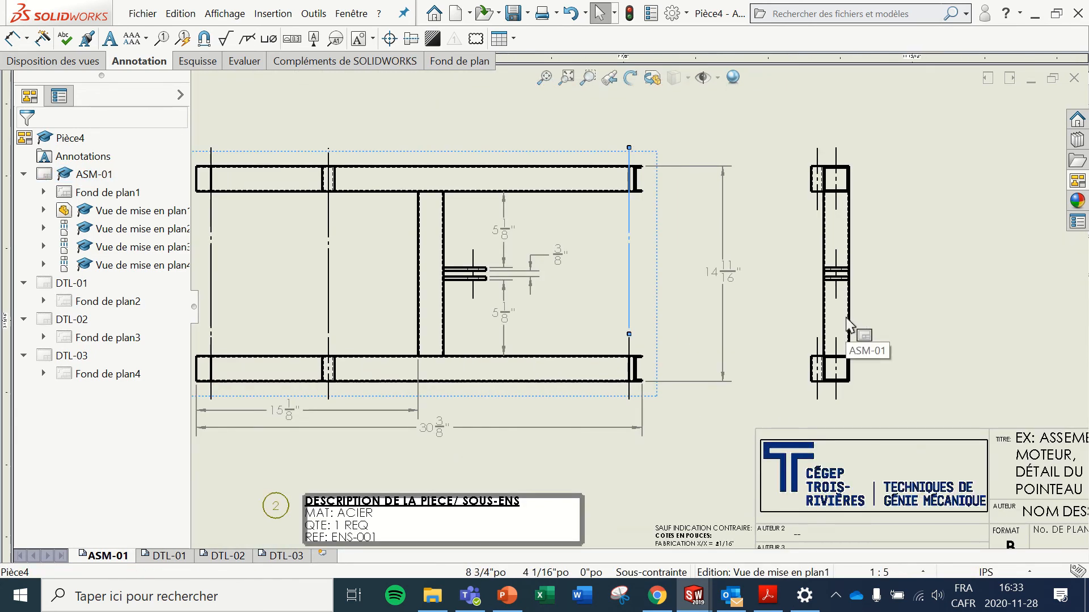
pyautogui.click(836, 207)
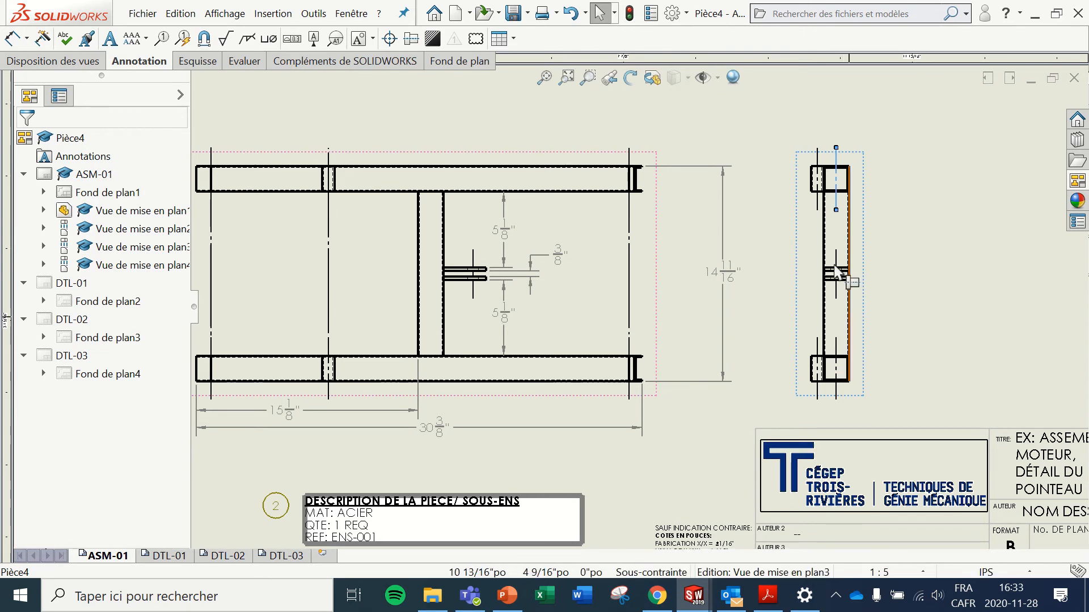
pyautogui.moveTo(836, 209); pyautogui.dragTo(830, 259)
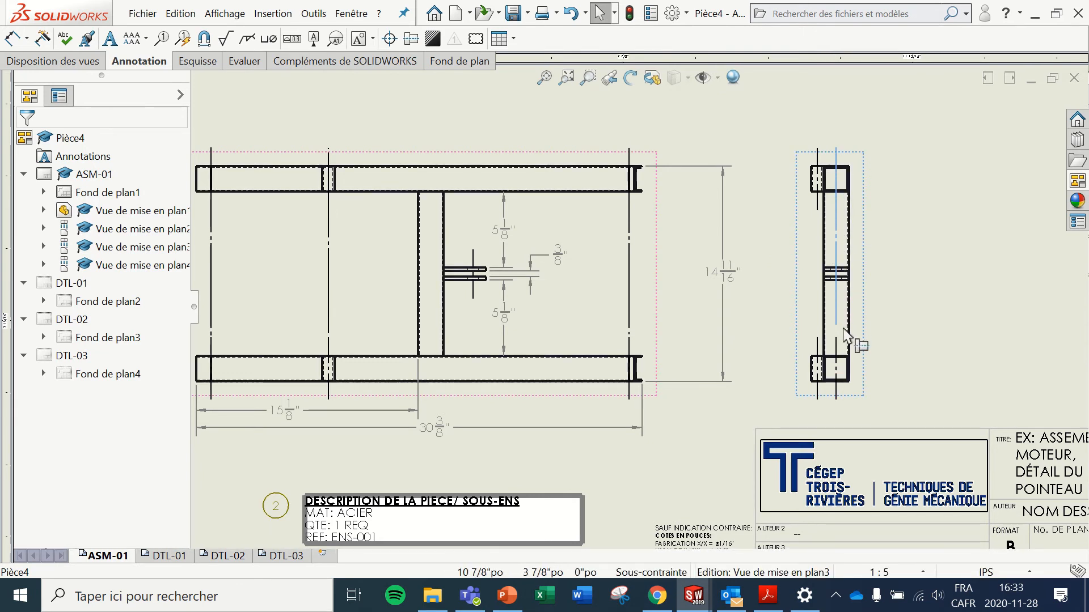
pyautogui.moveTo(846, 335); pyautogui.dragTo(848, 318)
pyautogui.click(817, 211)
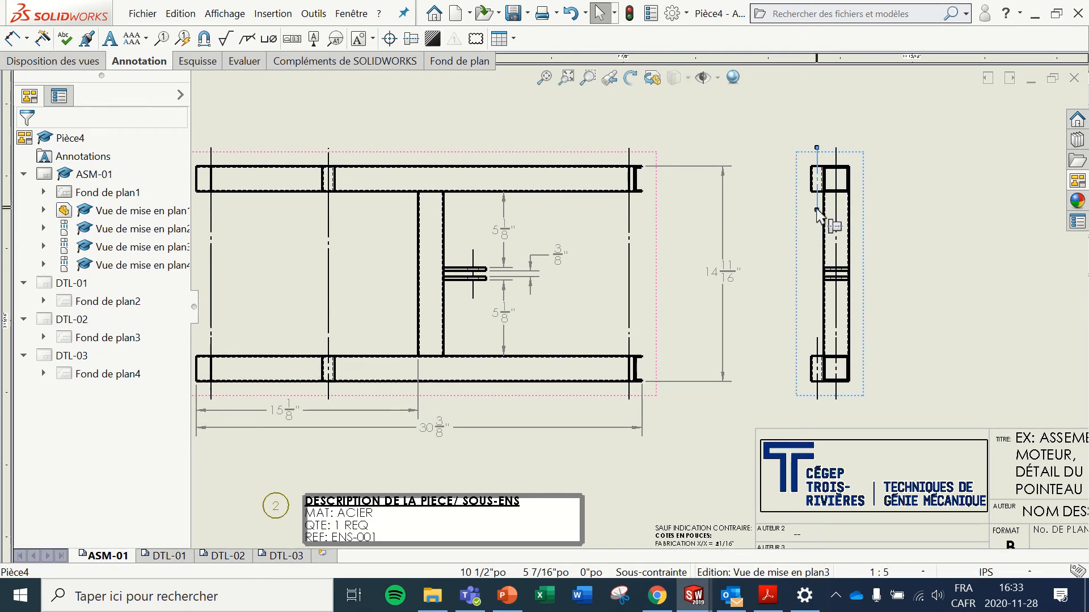
pyautogui.moveTo(817, 211); pyautogui.dragTo(817, 339)
pyautogui.click(748, 297)
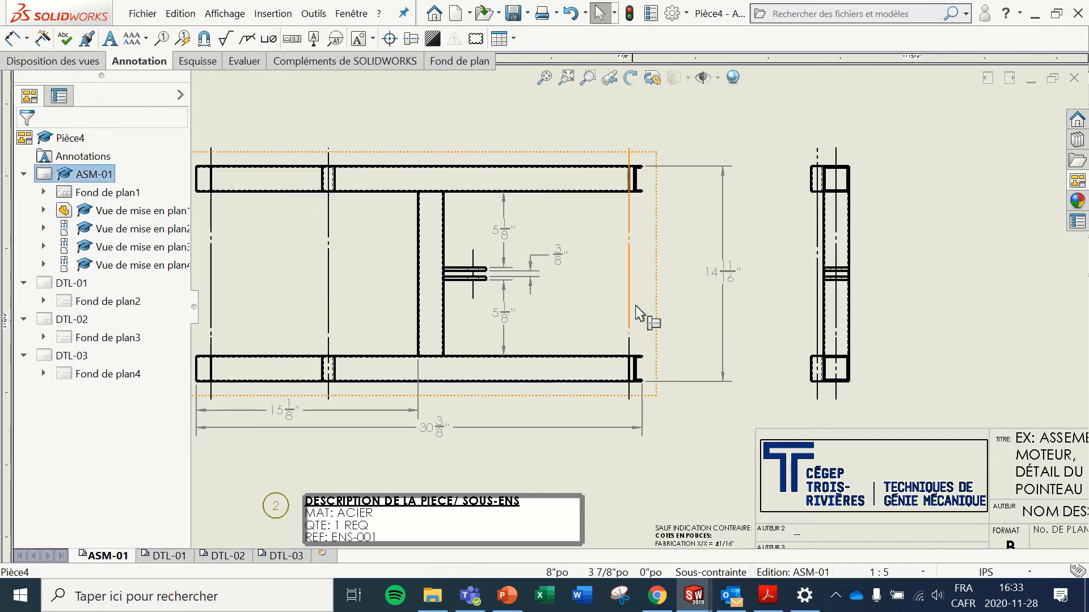
# Step: Dimension the horizontal distance in the top view from the tube's left end to the small hole's centre, placed above the view
pyautogui.scroll(3, 645, 289)
pyautogui.scroll(-6, 517, 168)
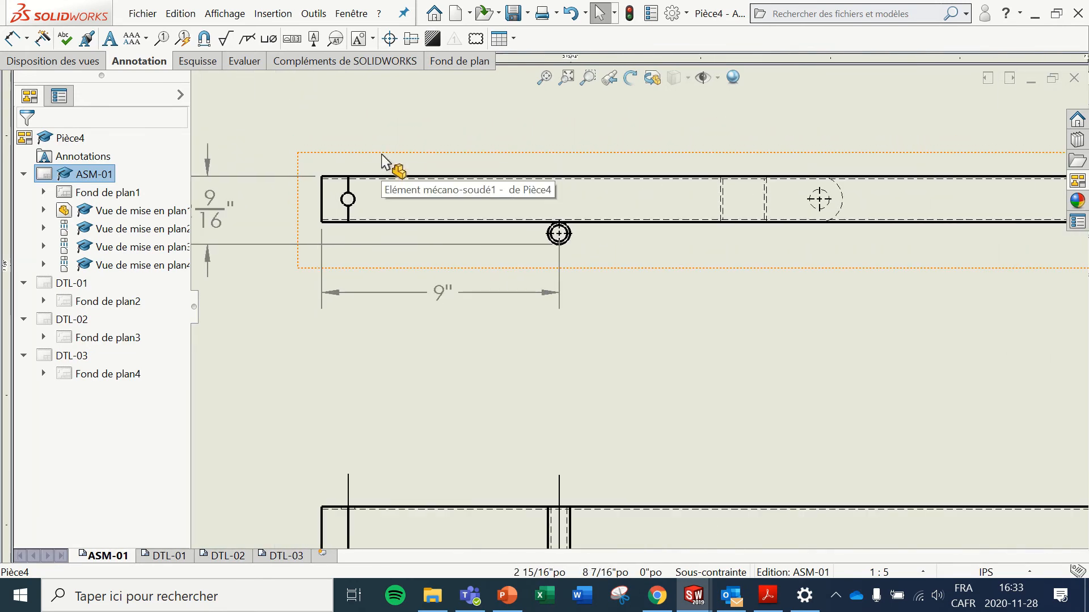
pyautogui.click(356, 205)
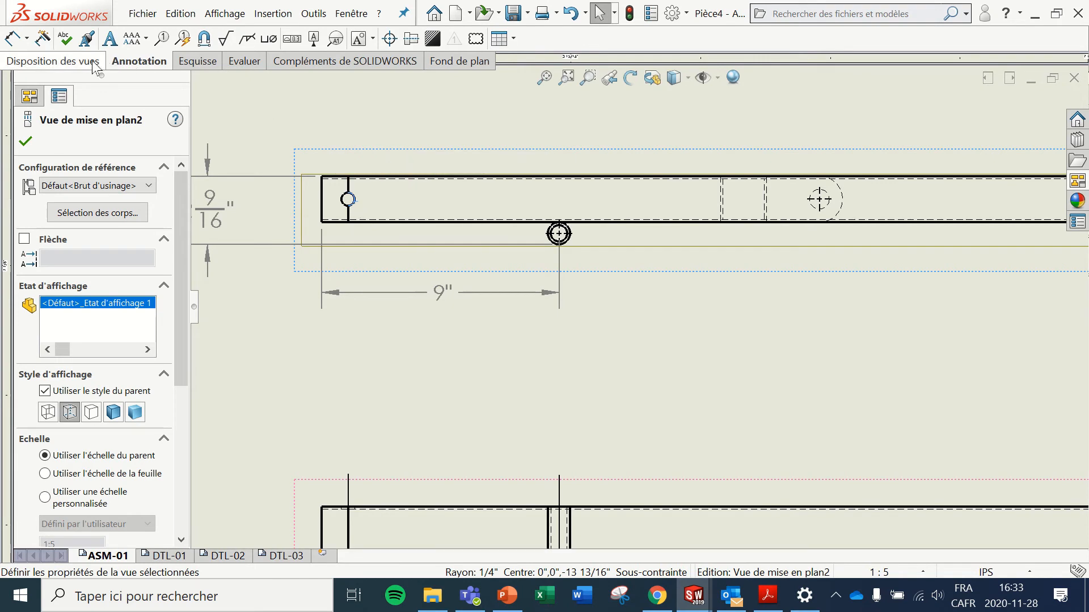
pyautogui.click(12, 38)
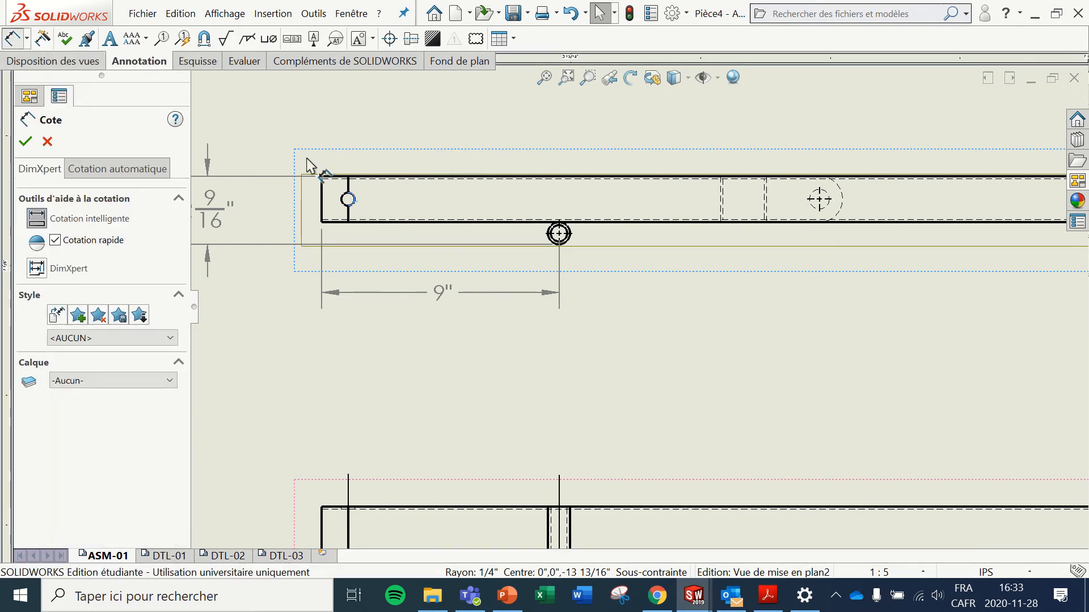
pyautogui.click(330, 197)
pyautogui.click(343, 204)
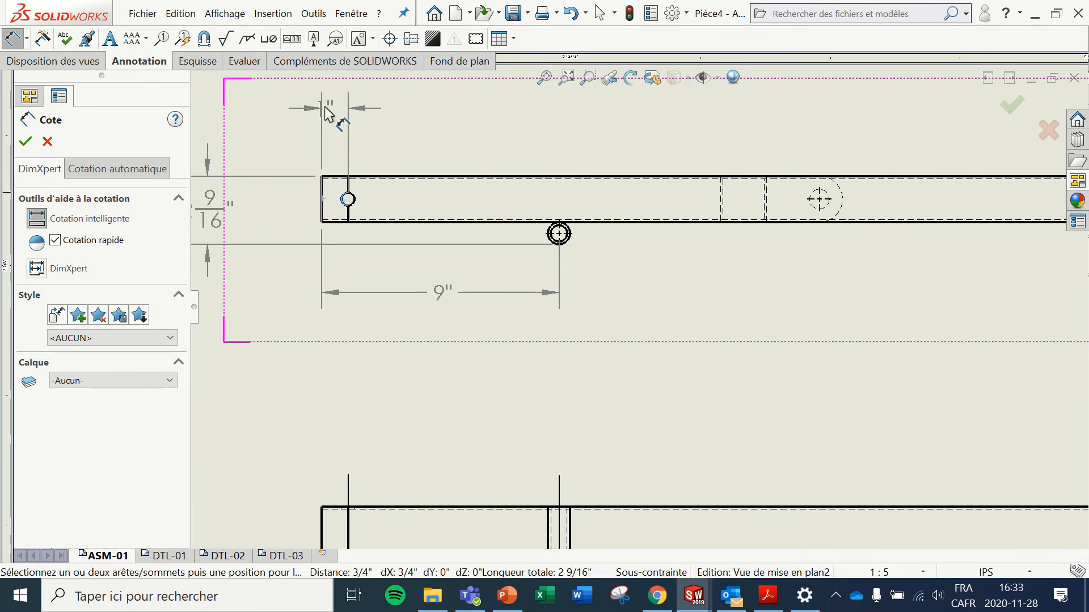
pyautogui.click(261, 117)
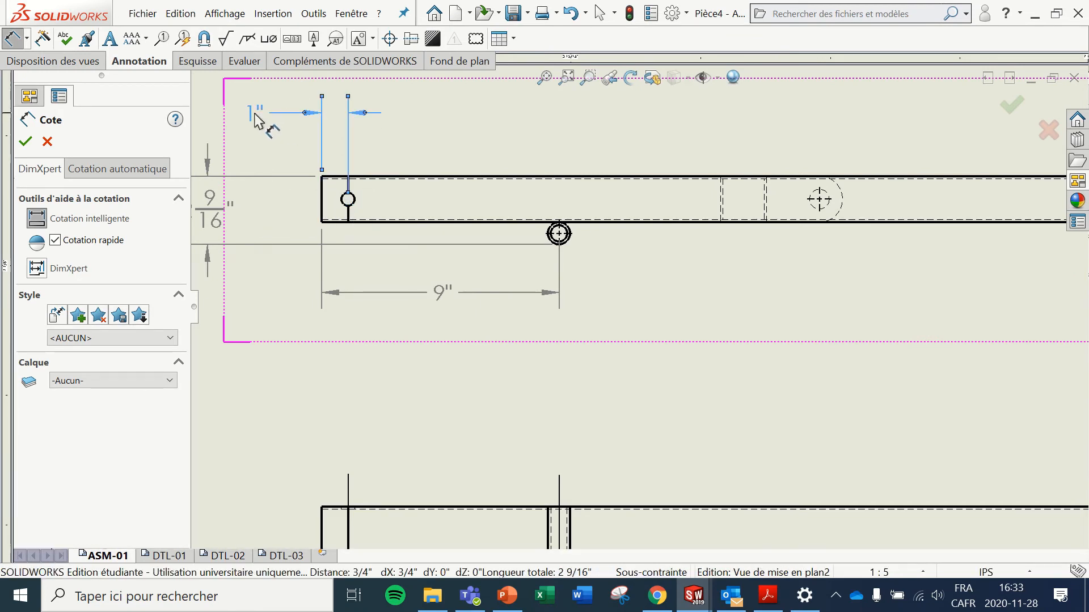
# Step: Add a radius dimension to the small hole near the tube's left end in the top view, placed above the tube
pyautogui.click(354, 202)
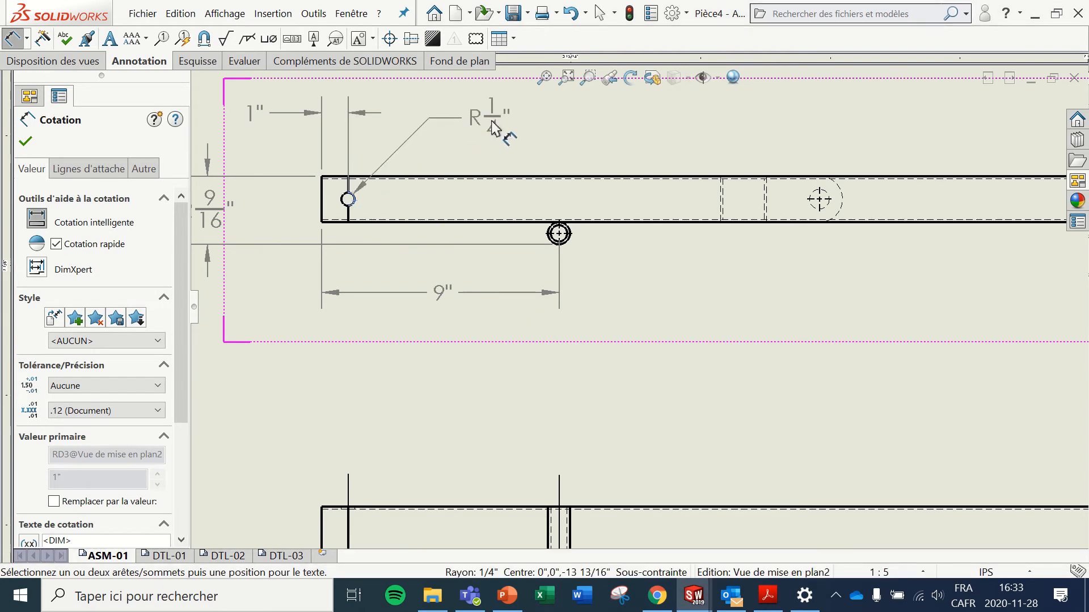
pyautogui.click(493, 128)
pyautogui.scroll(-2, 493, 131)
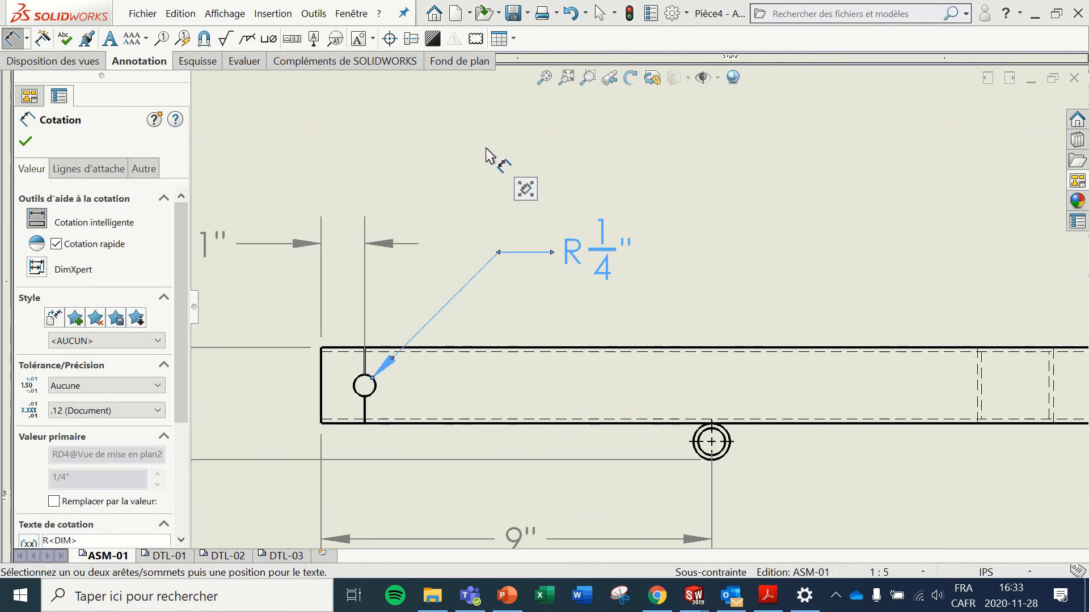
pyautogui.press('Escape')
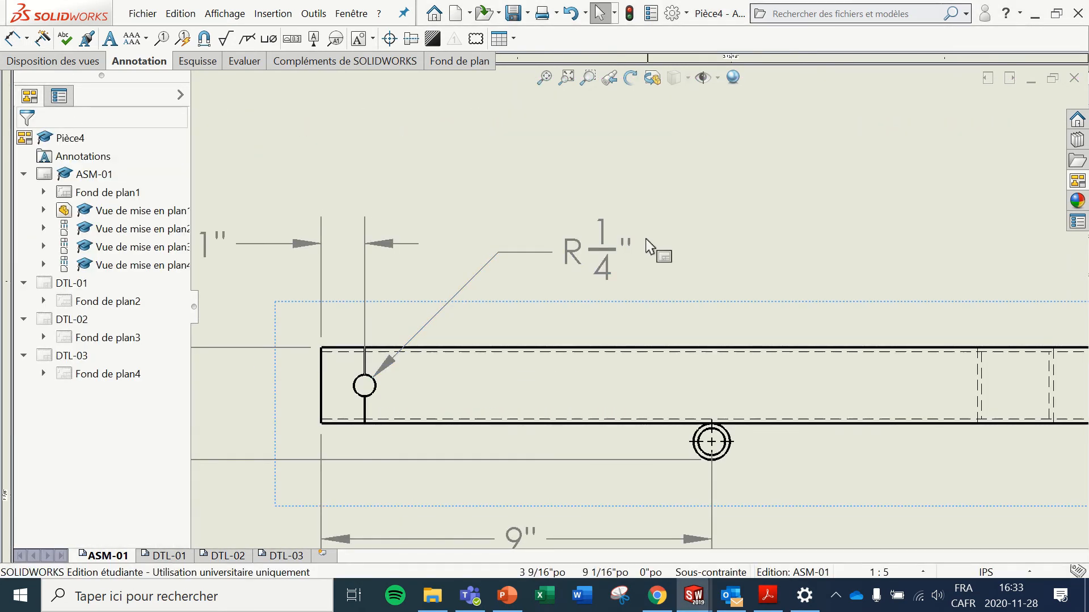
# Step: Display the radius dimension of the small hole near the top view's left end as a diameter
pyautogui.click(601, 256)
pyautogui.rightClick(602, 256)
pyautogui.moveTo(675, 387)
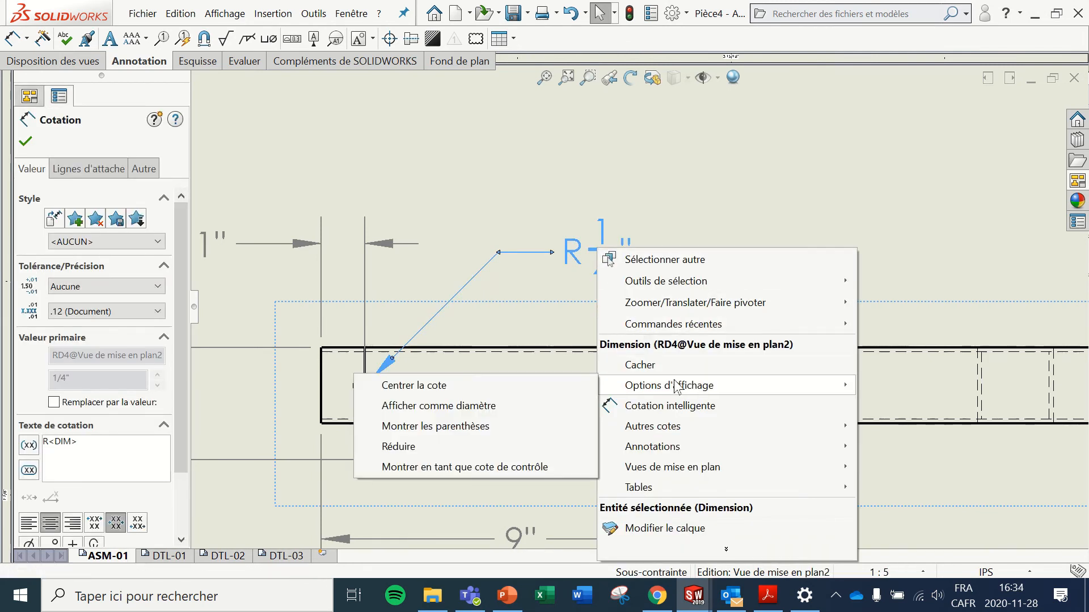
pyautogui.click(518, 407)
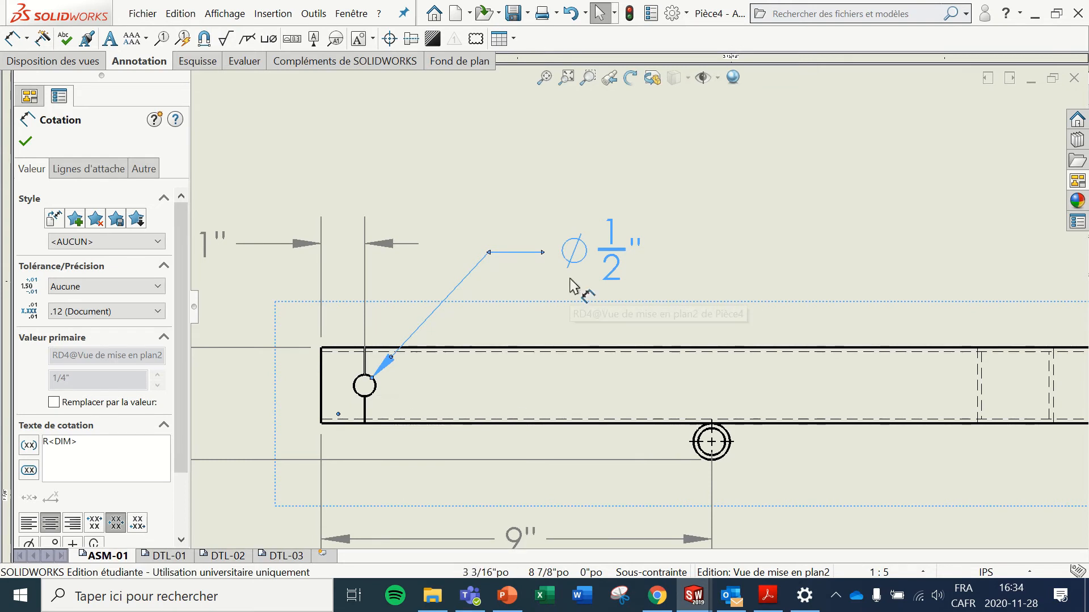
pyautogui.scroll(1, 478, 236)
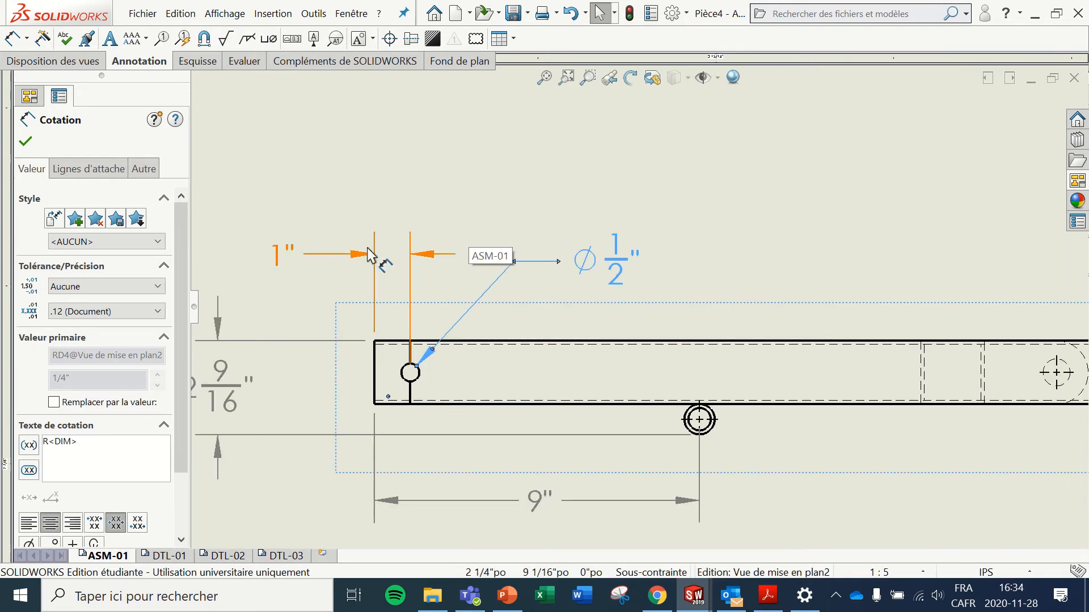
# Step: Load all dimension styles from 1decimale to Fraction_64 from the Setup Solidworks folder for the small hole's position and size dimensions
pyautogui.click(285, 256)
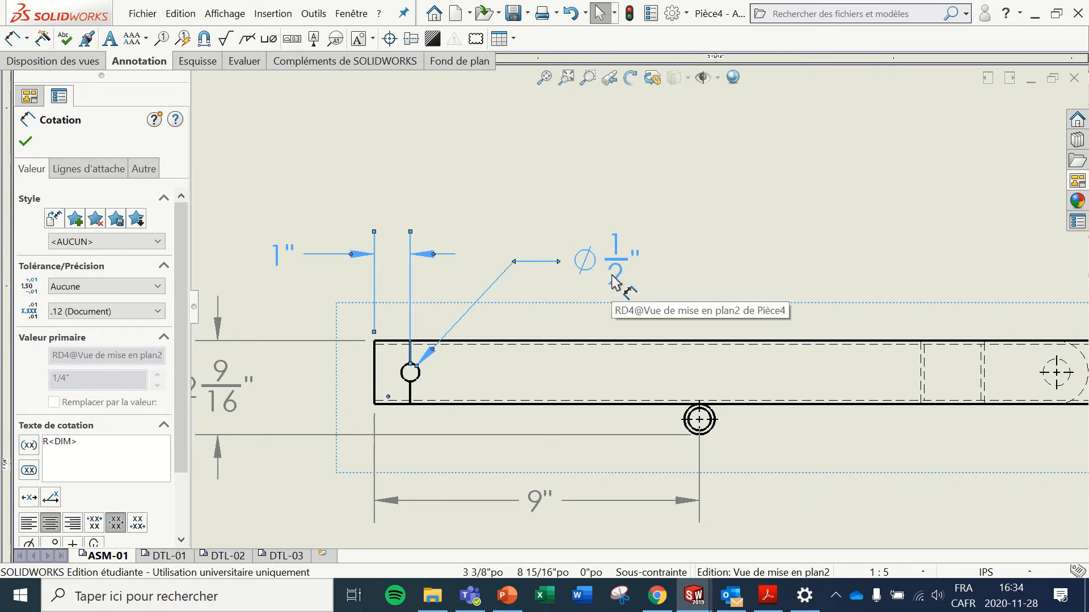
pyautogui.click(127, 244)
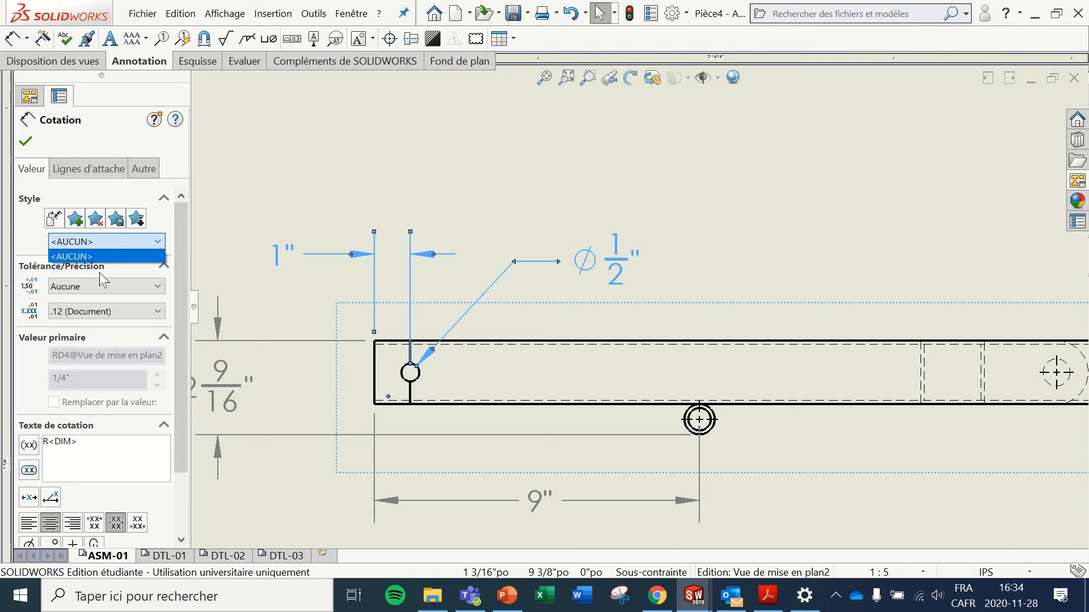
pyautogui.click(139, 220)
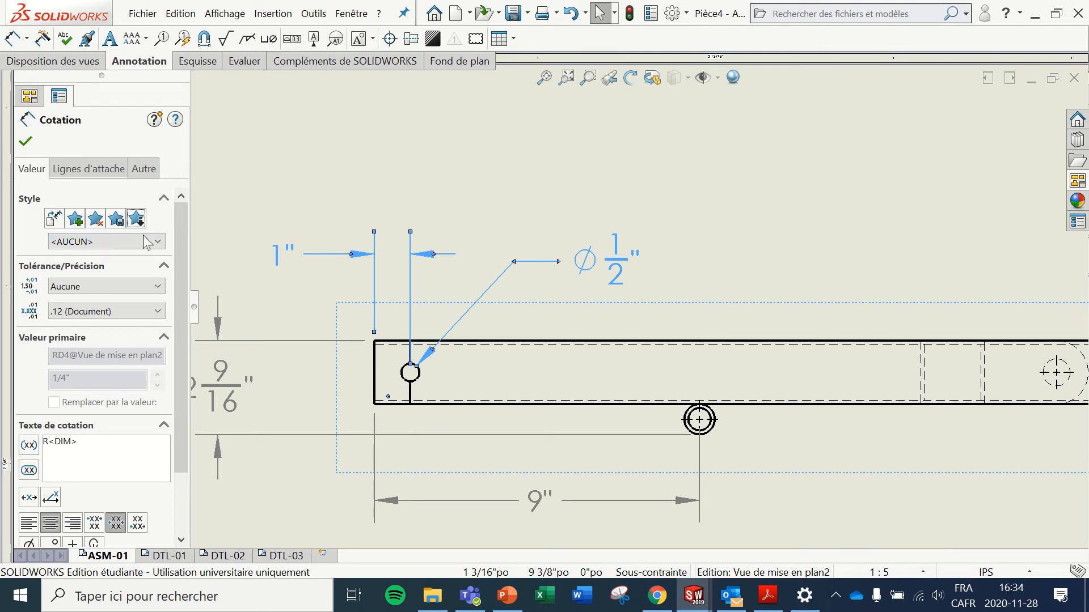
pyautogui.click(137, 219)
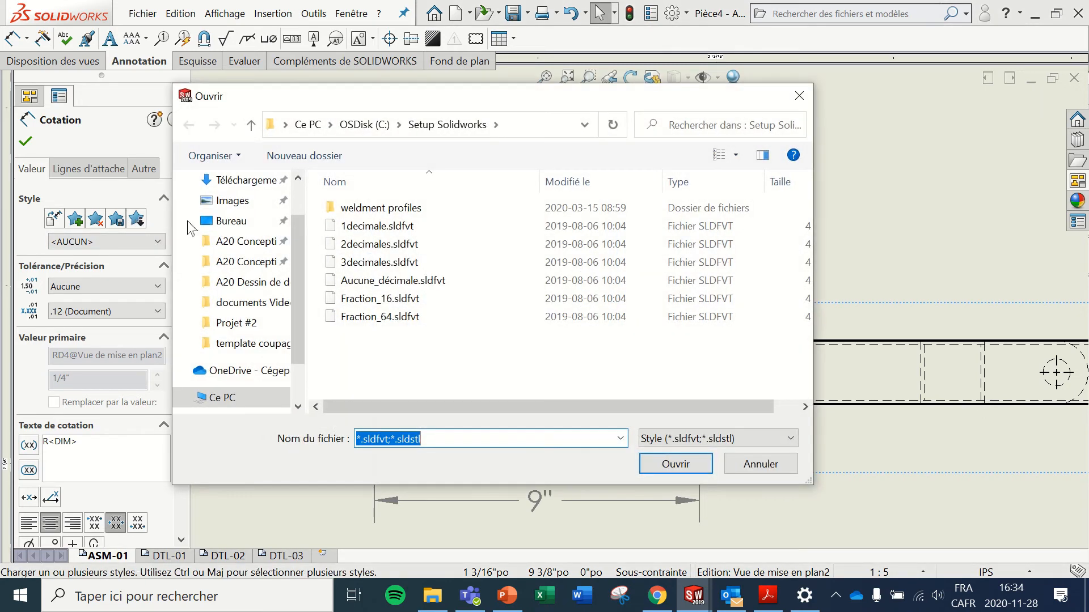
pyautogui.moveTo(421, 350); pyautogui.dragTo(331, 228)
pyautogui.click(689, 466)
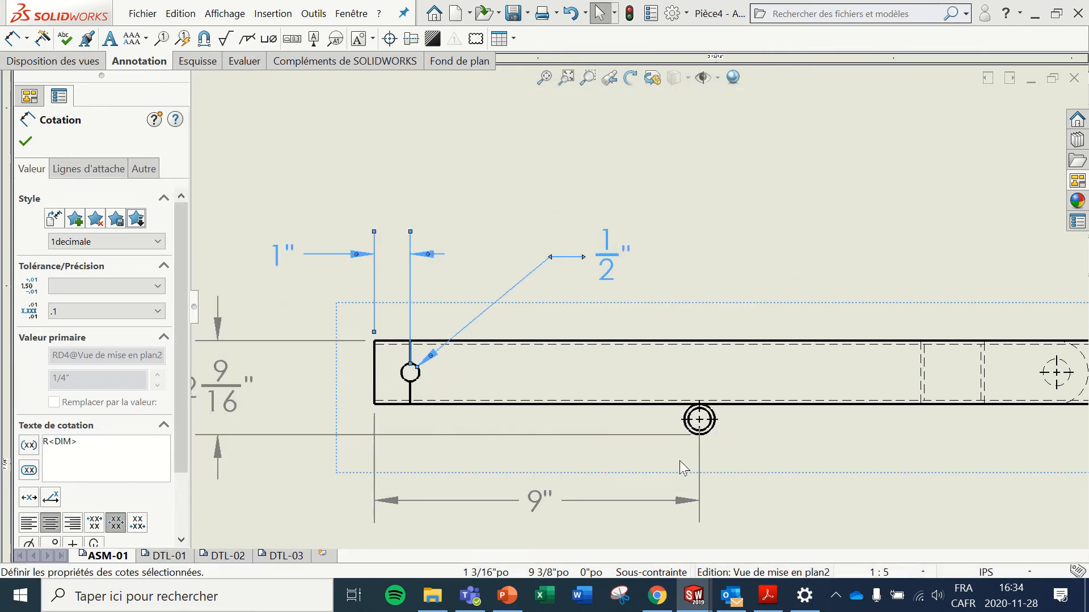
# Step: Apply the 3decimales style to the small hole's position and size dimensions
pyautogui.click(128, 242)
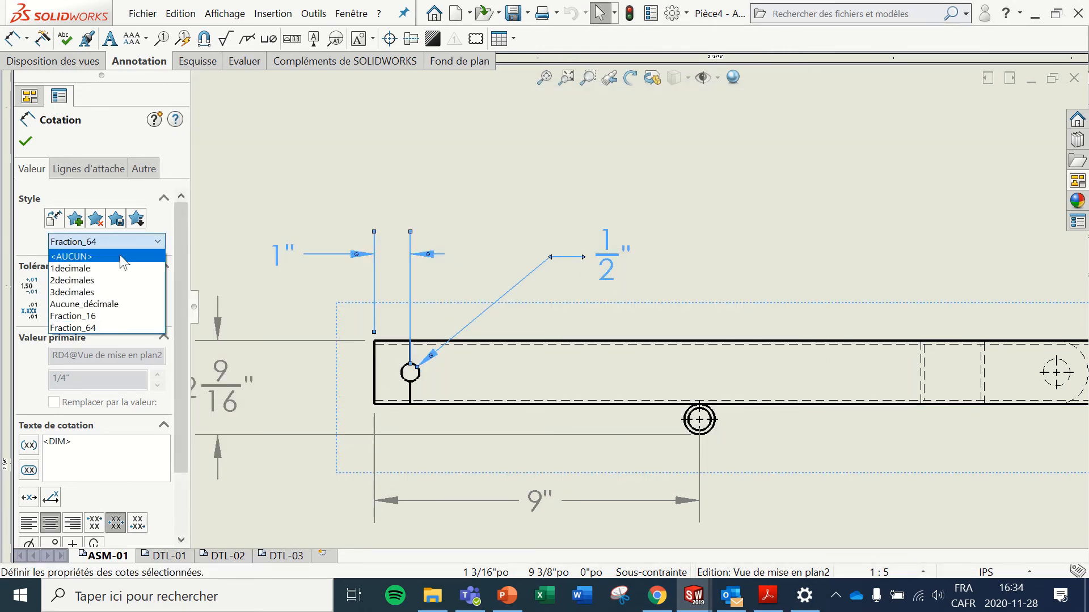
pyautogui.click(128, 287)
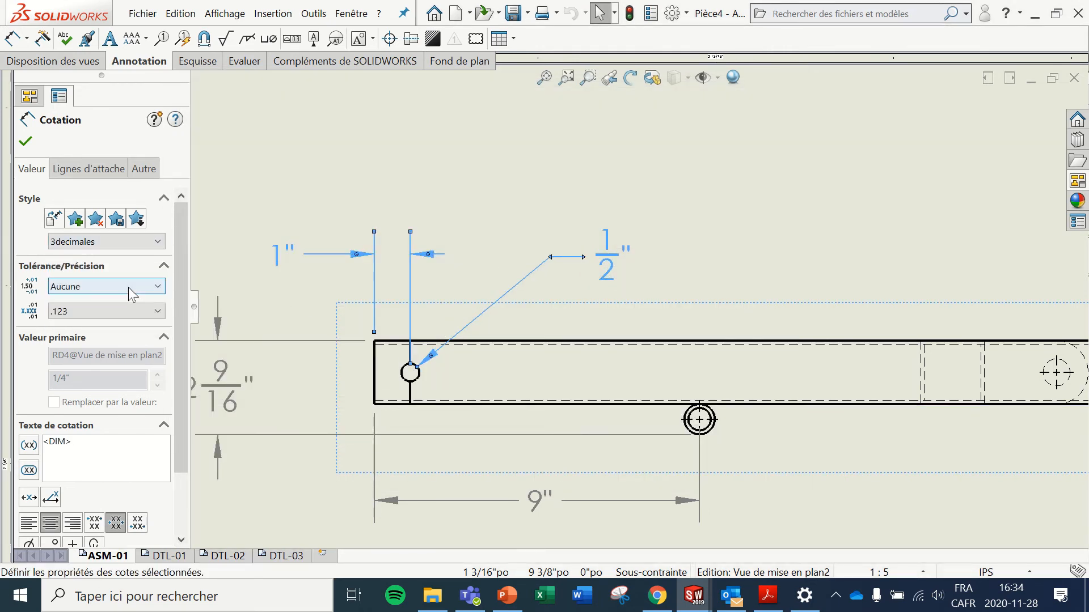
pyautogui.click(24, 142)
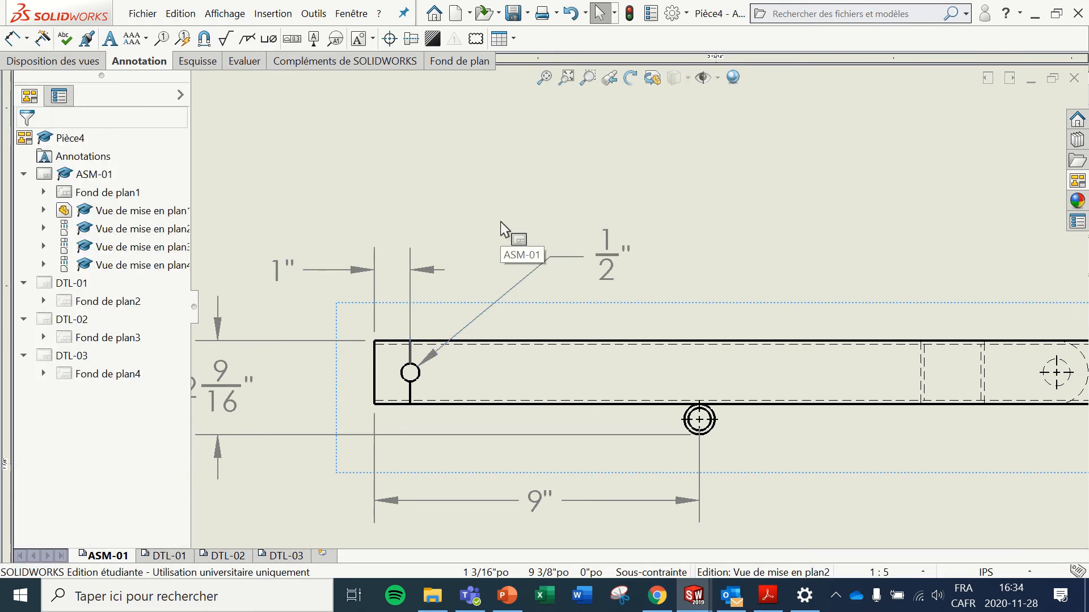
# Step: Override the units of the small hole's position and size dimensions to decimal inches
pyautogui.click(608, 261)
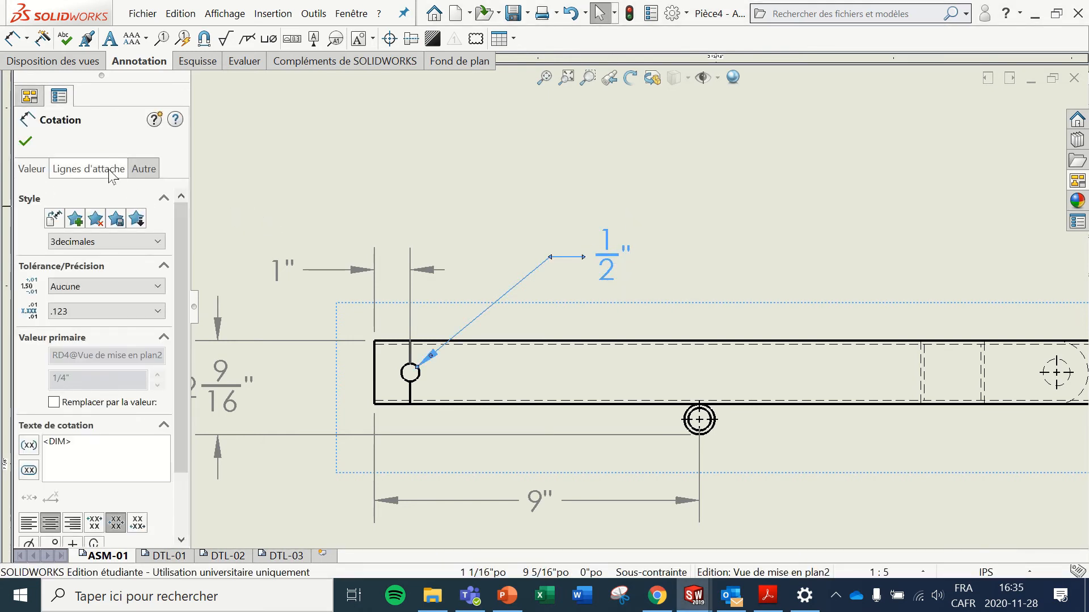
pyautogui.click(296, 275)
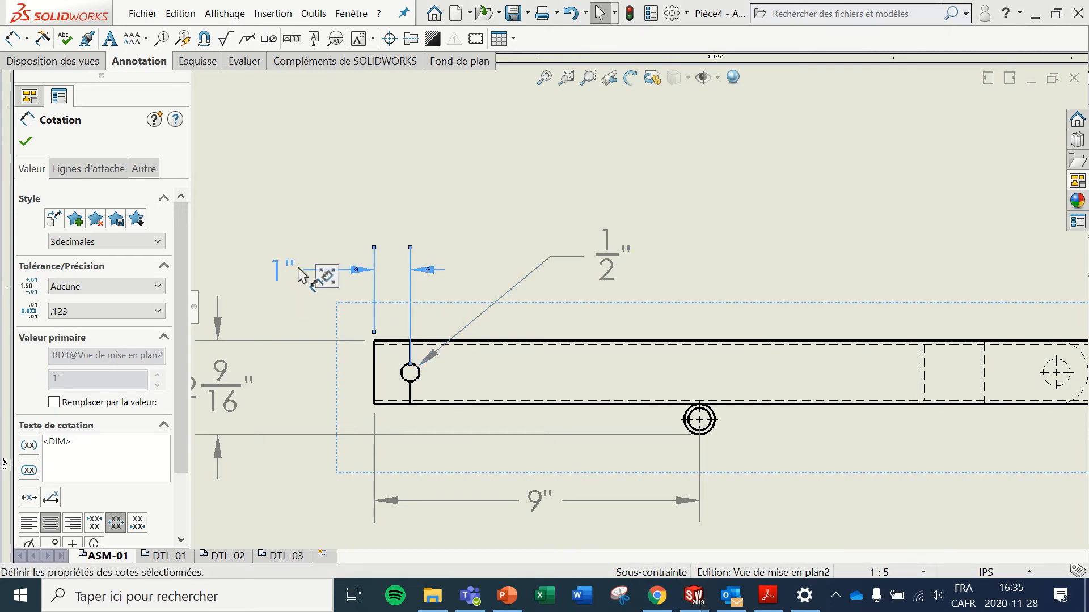
pyautogui.keyDown('ctrl'); pyautogui.click(608, 262); pyautogui.keyUp('ctrl')
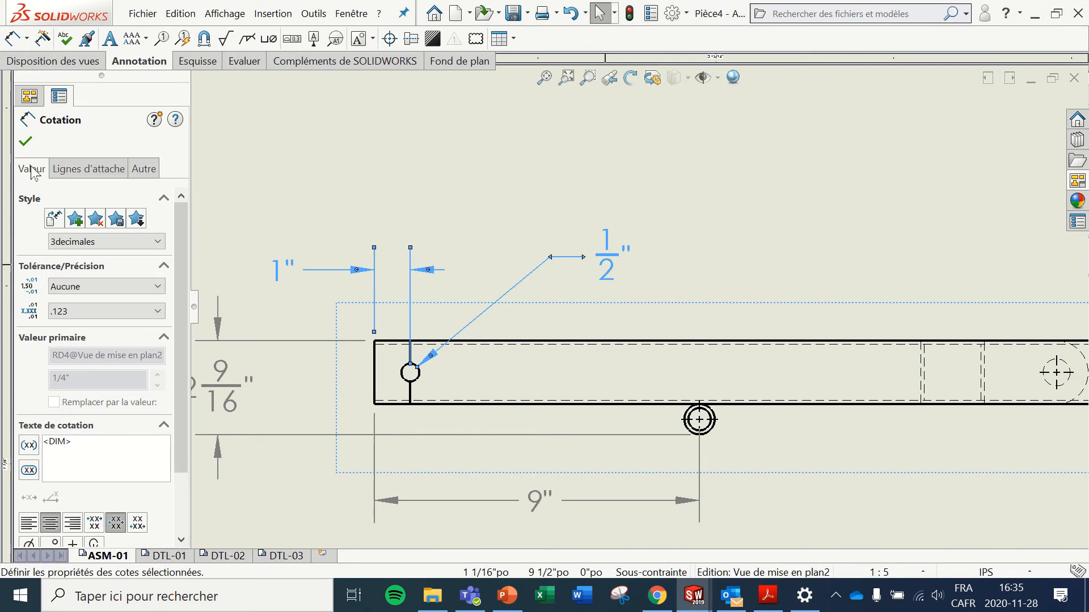
pyautogui.click(145, 170)
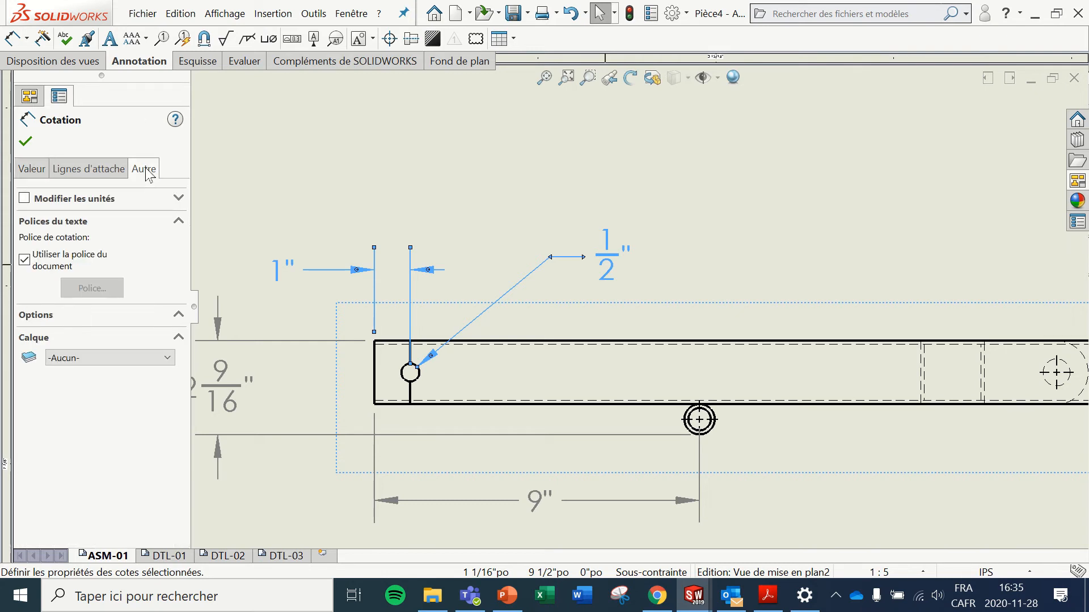
pyautogui.click(62, 200)
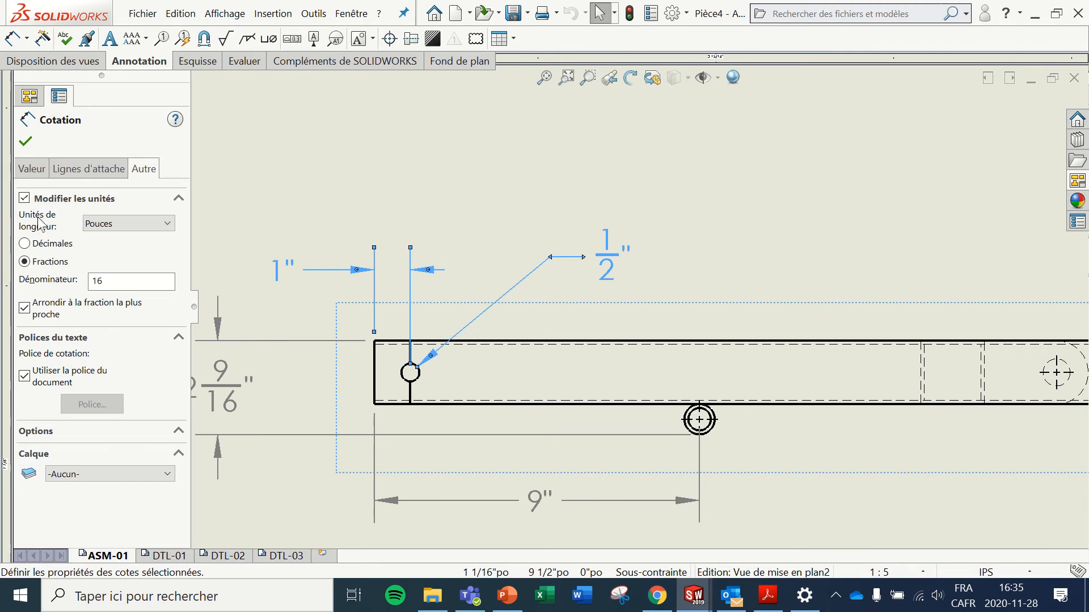
pyautogui.click(25, 245)
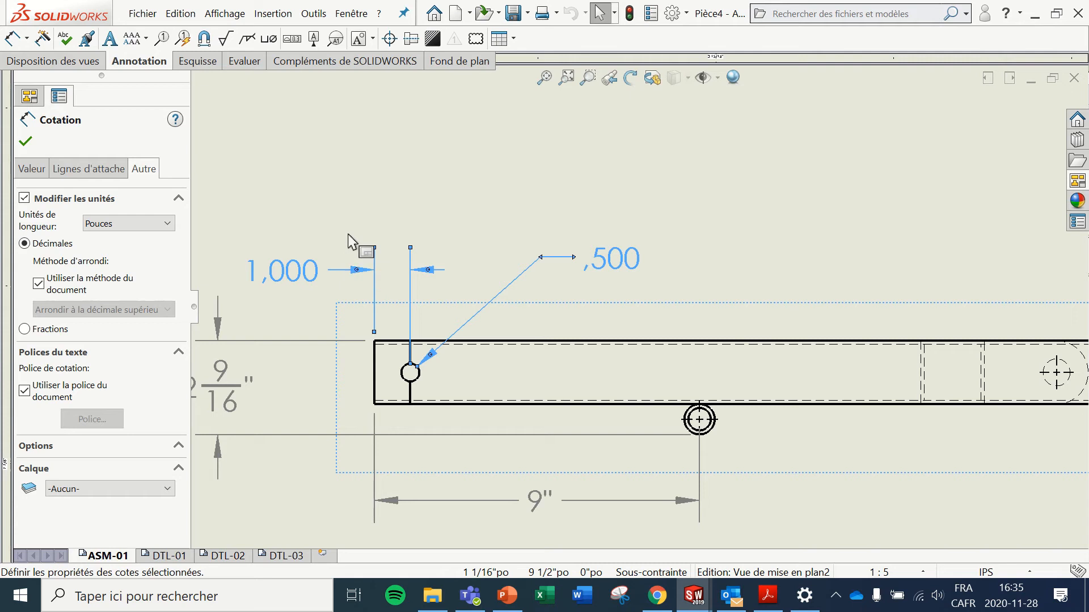
# Step: Move the small hole's two dimensions closer to the tube in the top view and display the size dimension as a diameter
pyautogui.scroll(5, 347, 271)
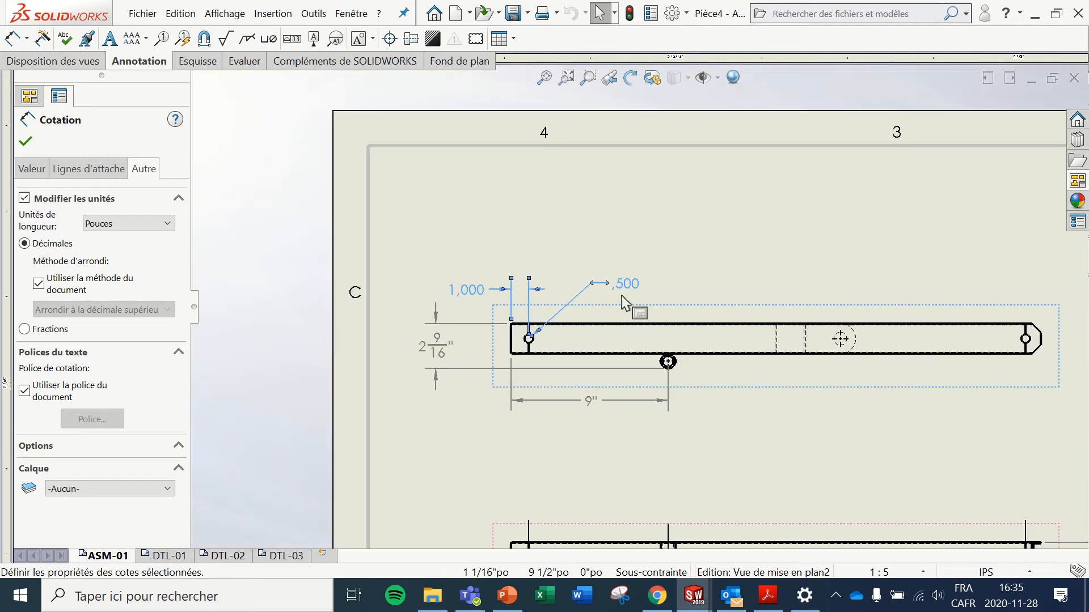
pyautogui.scroll(-4, 624, 303)
pyautogui.moveTo(640, 287)
pyautogui.mouseDown()
pyautogui.moveTo(599, 287)
pyautogui.moveTo(582, 304)
pyautogui.moveTo(590, 303)
pyautogui.mouseUp()
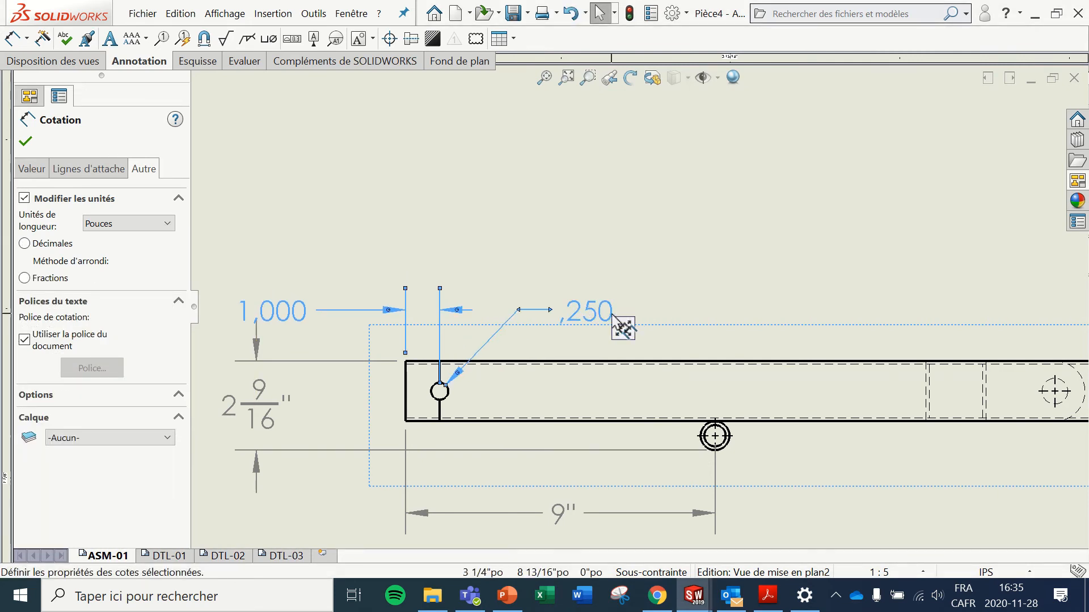
pyautogui.rightClick(582, 310)
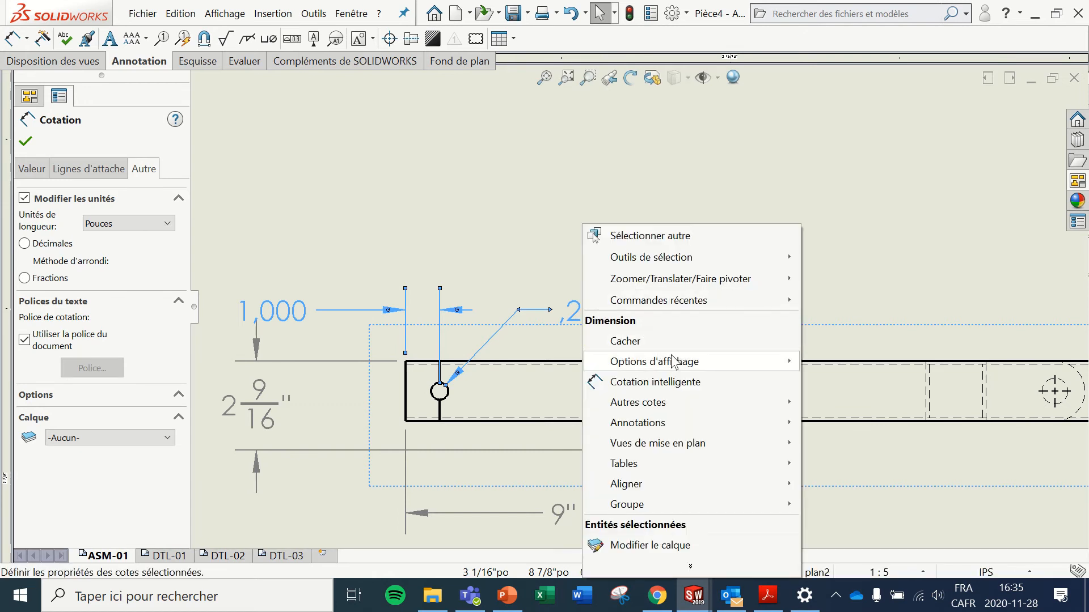
pyautogui.moveTo(677, 363)
pyautogui.click(851, 382)
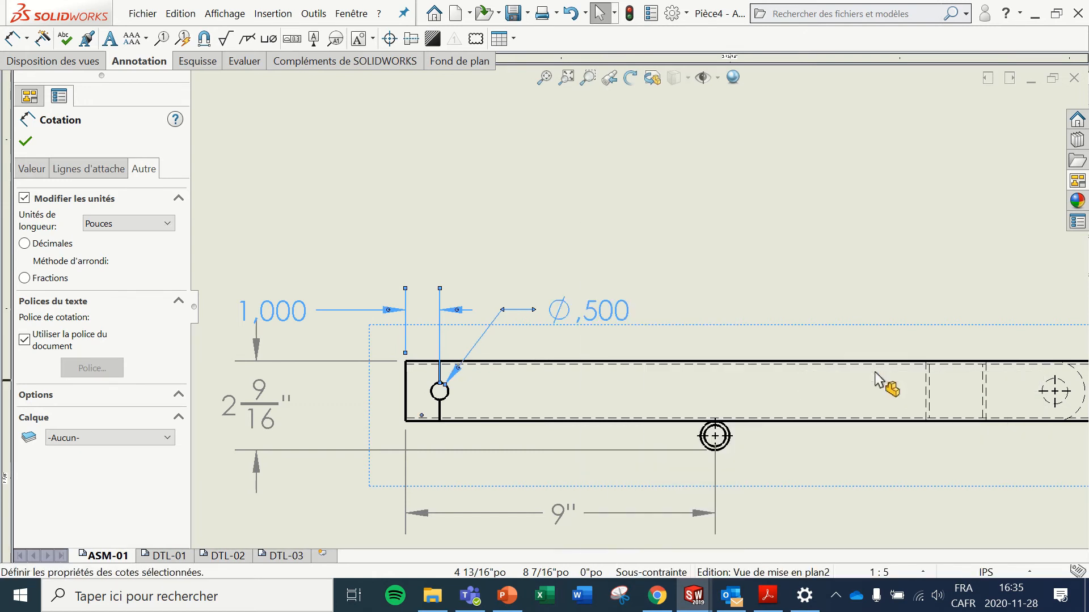
pyautogui.click(702, 261)
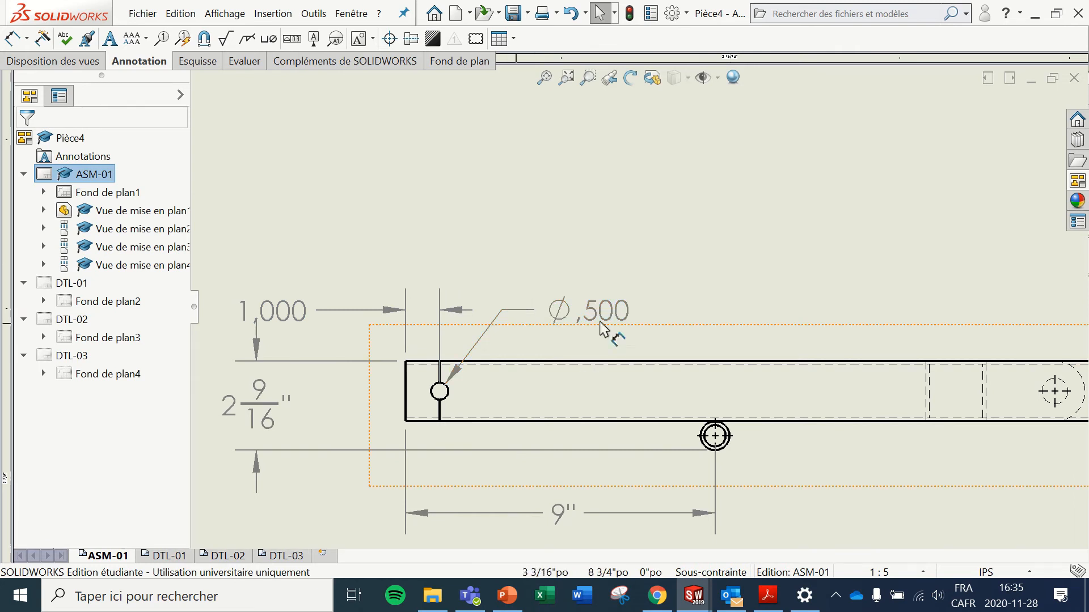
# Step: Add a circular item-number balloon to the upper horizontal tube in the front view, placed above the tube
pyautogui.scroll(5, 718, 292)
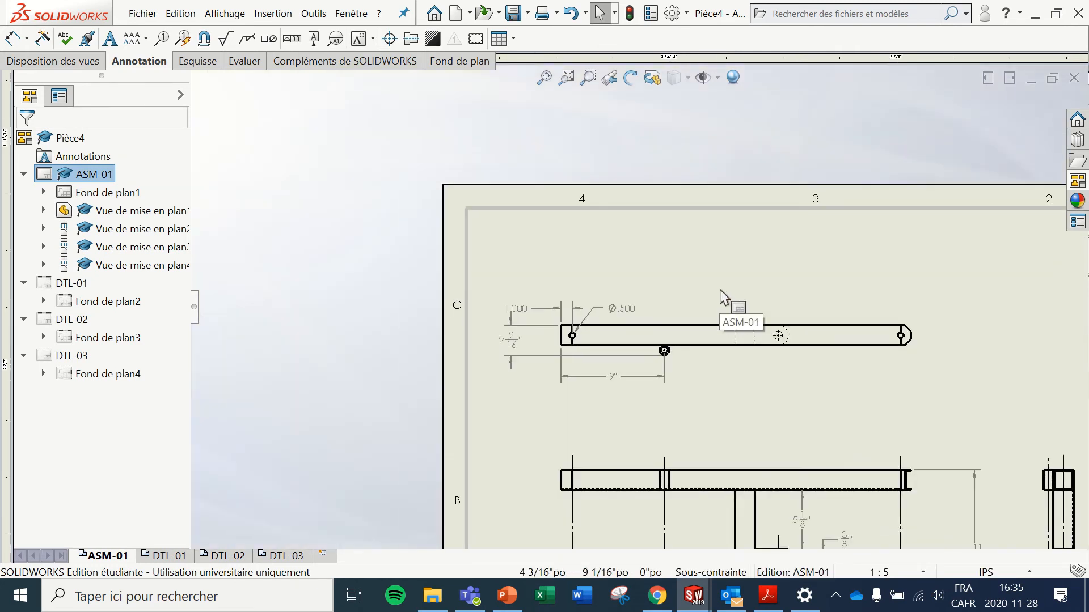
pyautogui.scroll(3, 663, 390)
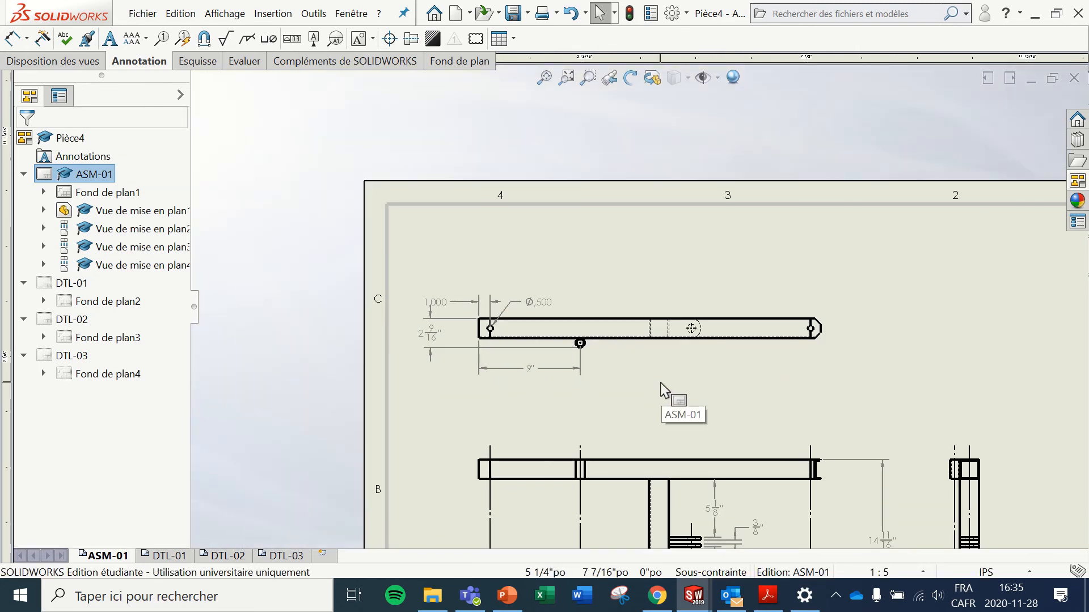
pyautogui.scroll(4, 668, 391)
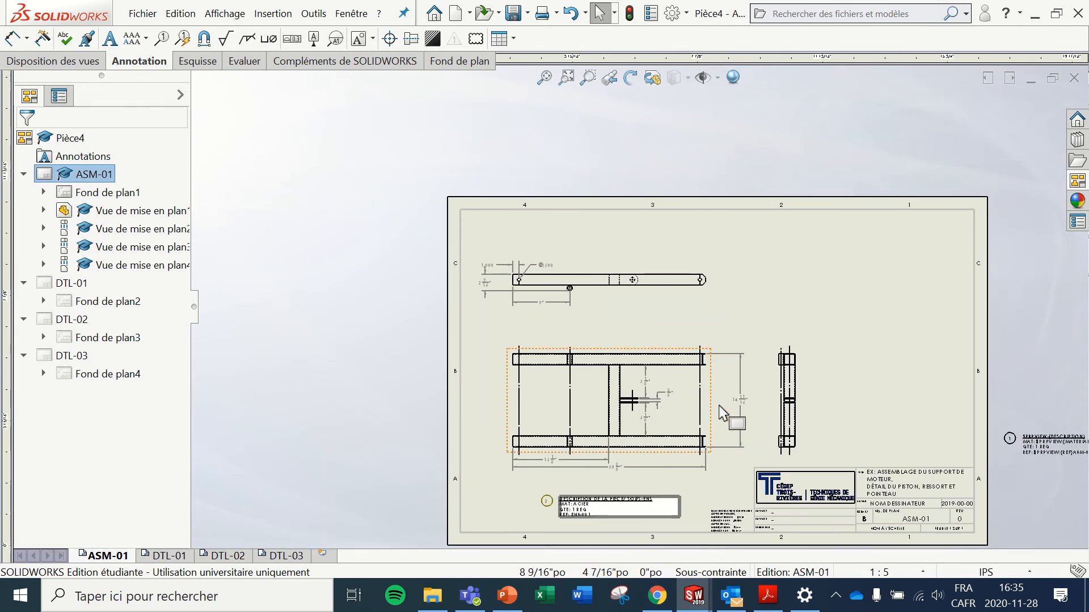
pyautogui.scroll(-3, 716, 425)
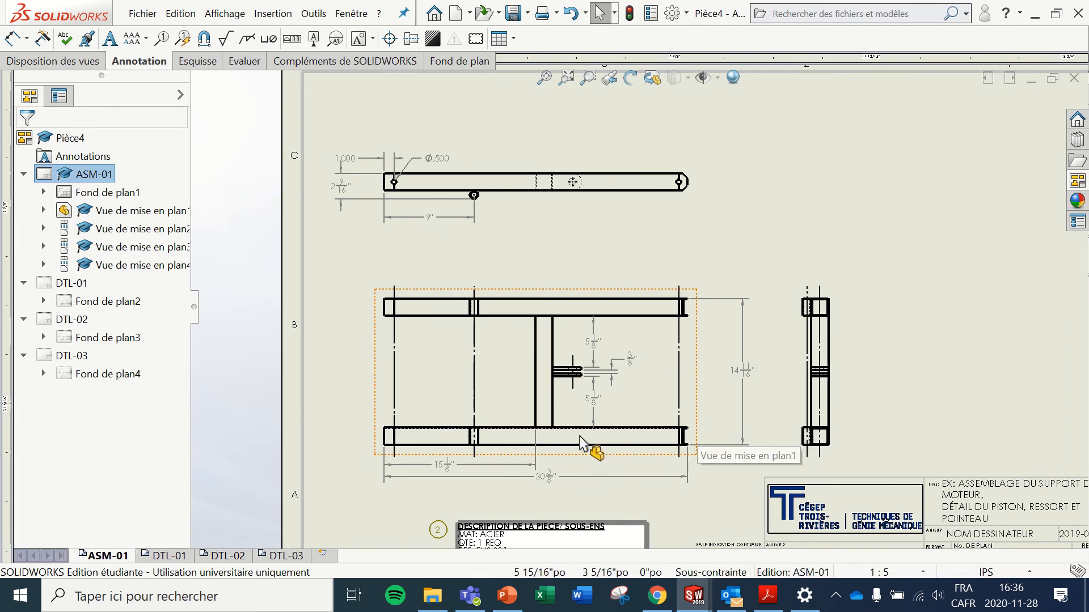
pyautogui.click(60, 61)
pyautogui.click(140, 62)
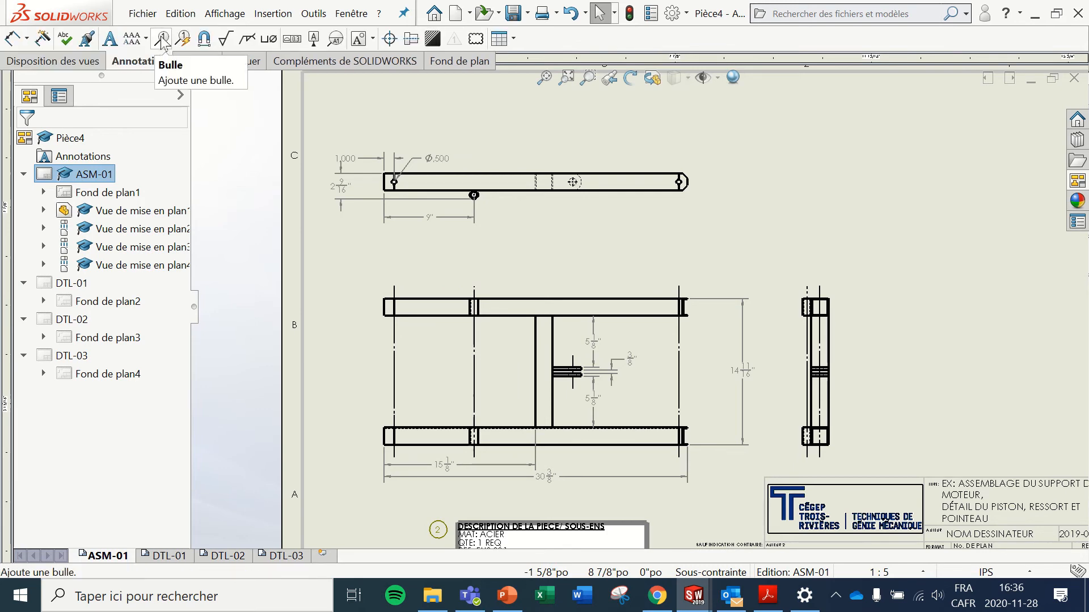
pyautogui.scroll(-3, 579, 250)
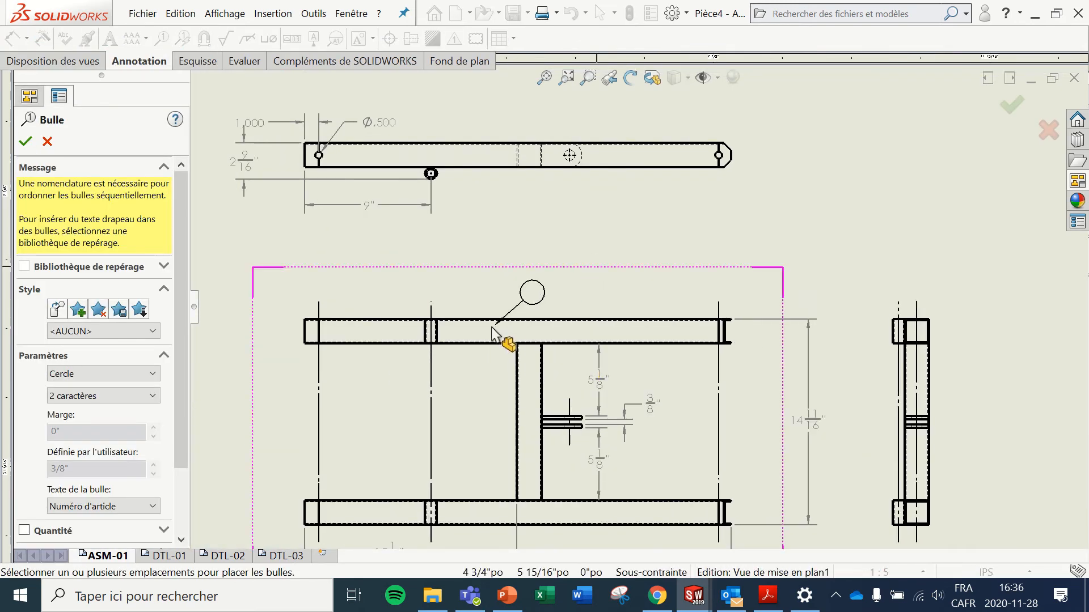
pyautogui.click(480, 330)
pyautogui.click(566, 267)
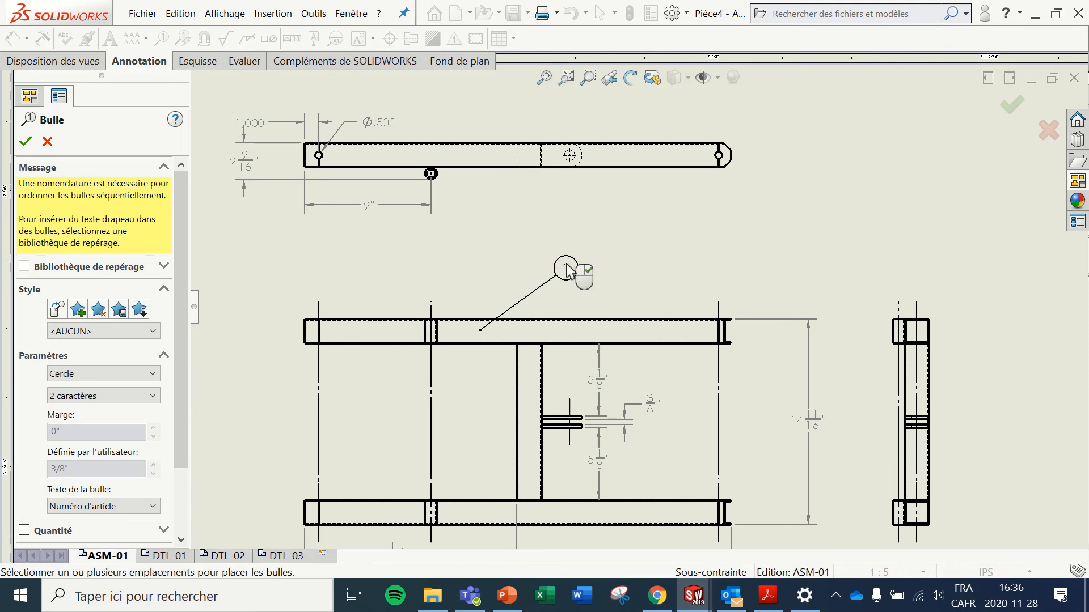
# Step: Add balloons to the small round tube crossing the upper tube and to the vertical tube, placing both above the front view
pyautogui.scroll(-3, 448, 314)
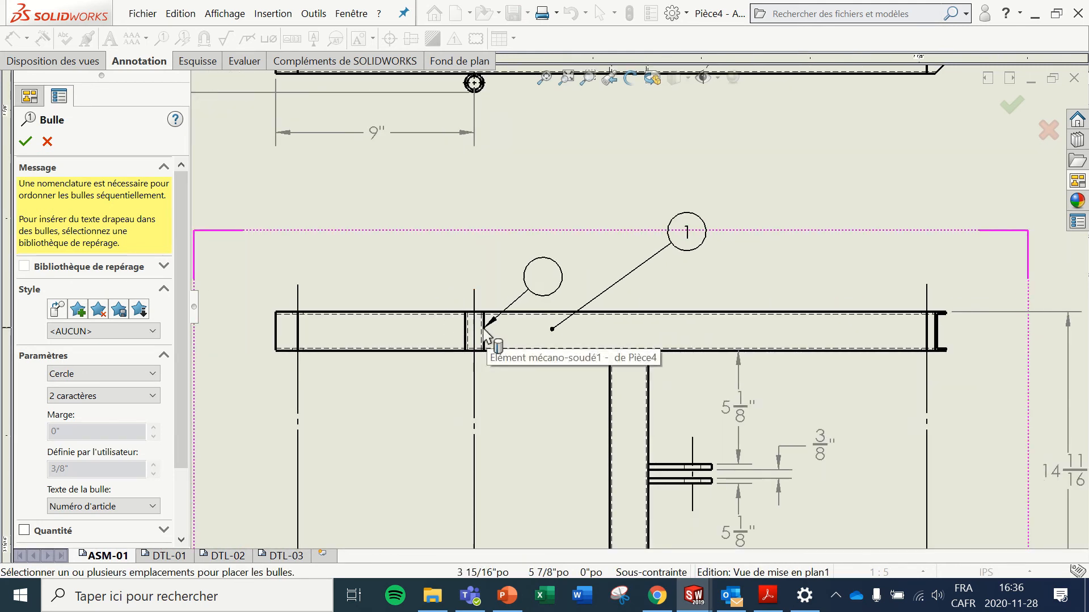
pyautogui.click(480, 330)
pyautogui.click(593, 236)
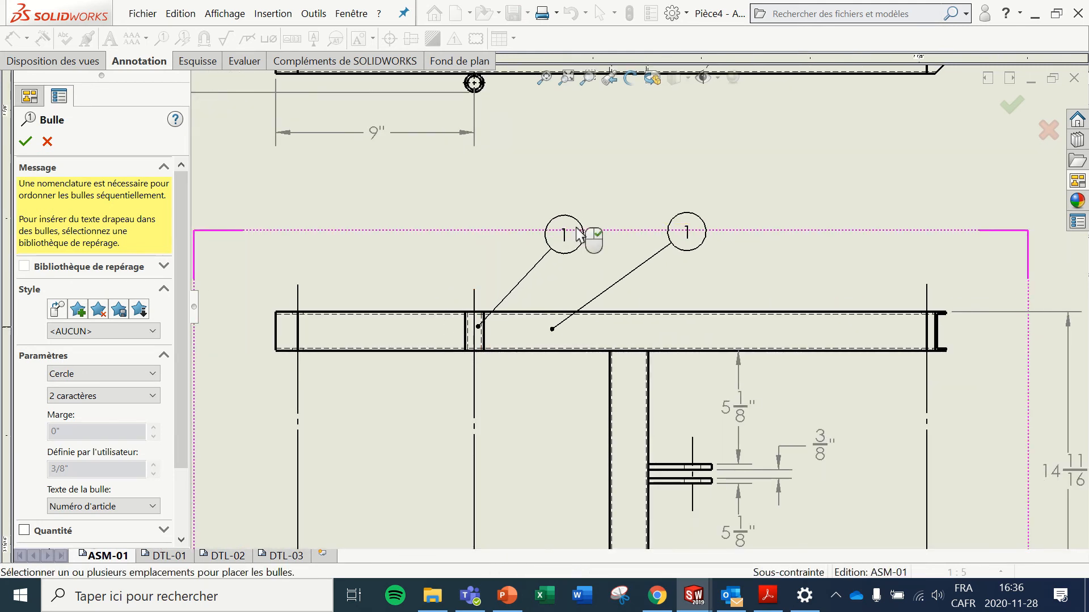
pyautogui.scroll(3, 886, 334)
pyautogui.scroll(-3, 868, 331)
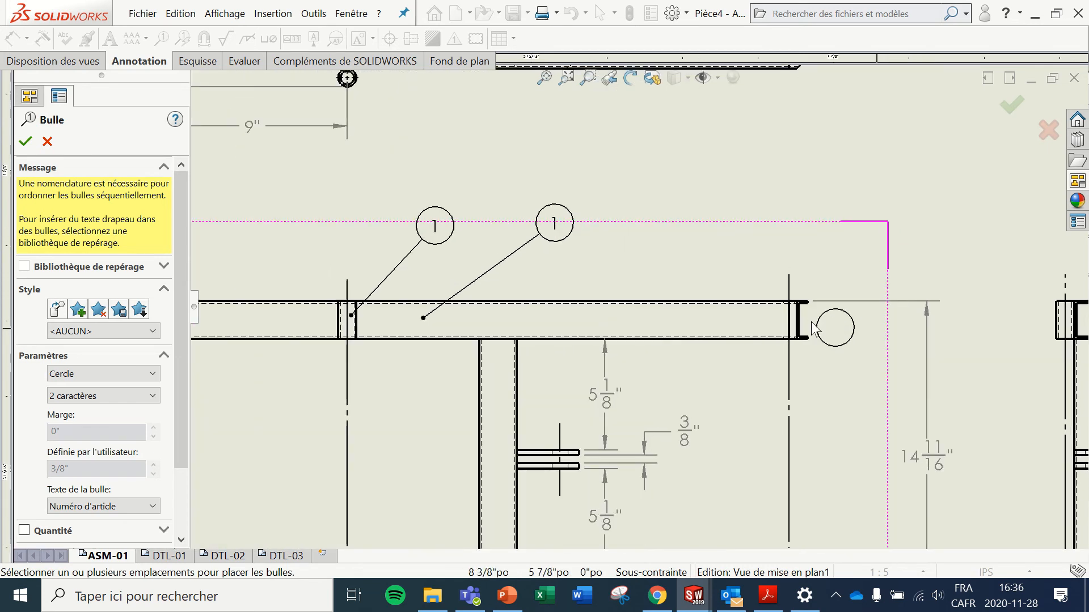
pyautogui.click(496, 399)
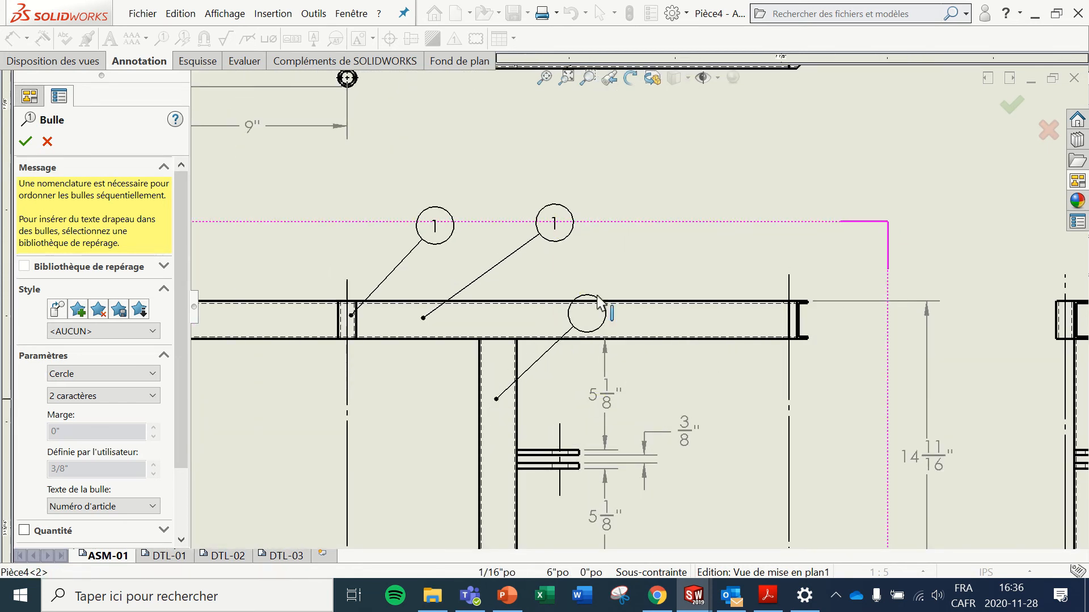
pyautogui.click(659, 228)
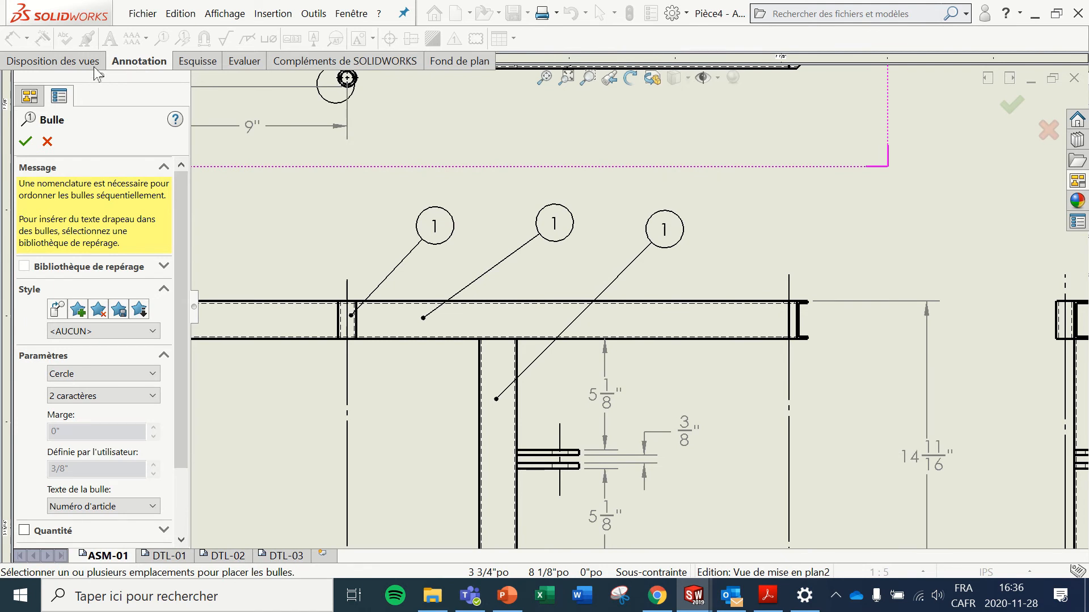
pyautogui.click(27, 143)
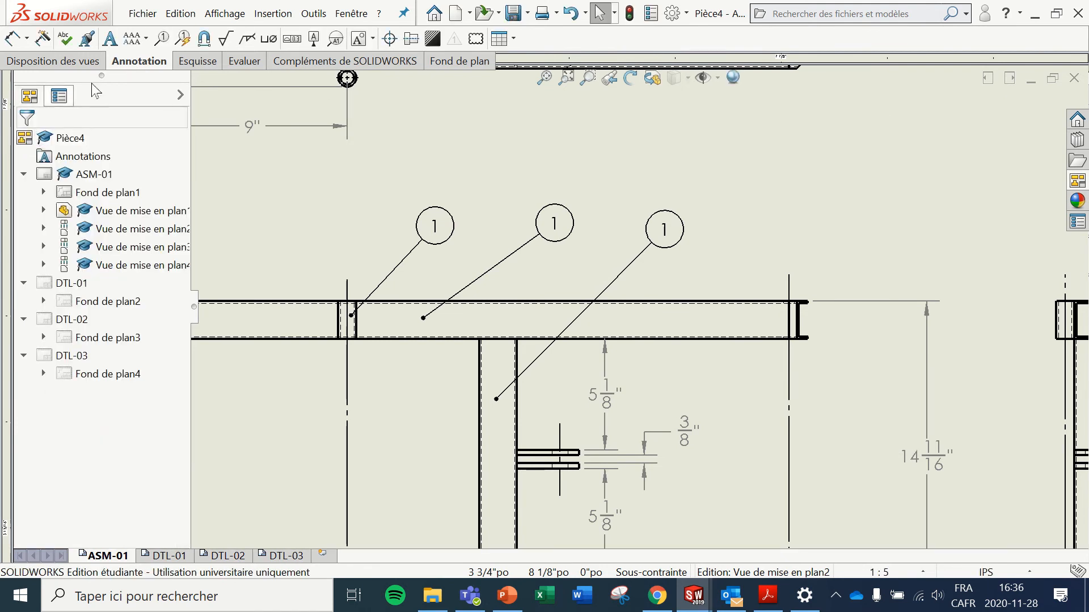
# Step: Draw a horizontal magnetic line above the front view and align the three balloons along it with equal spacing
pyautogui.click(208, 40)
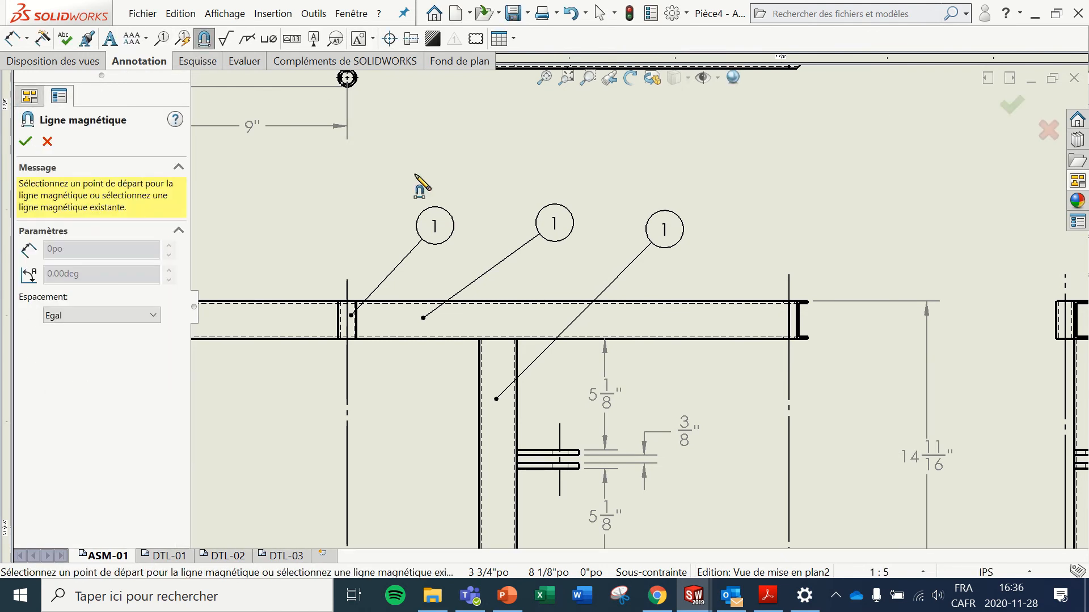
pyautogui.moveTo(332, 179); pyautogui.dragTo(414, 178)
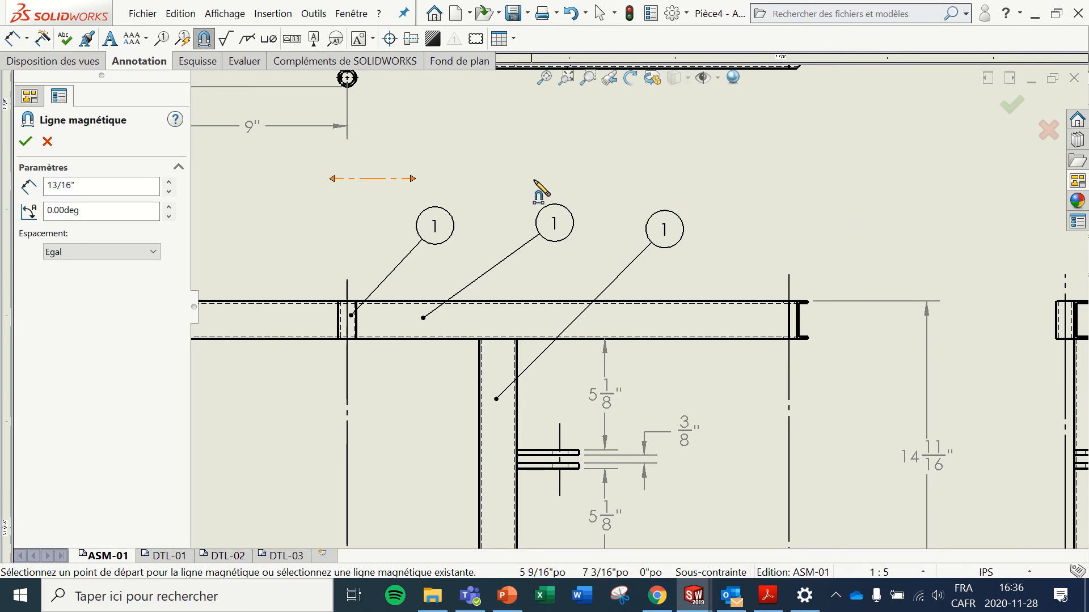
pyautogui.press('Escape')
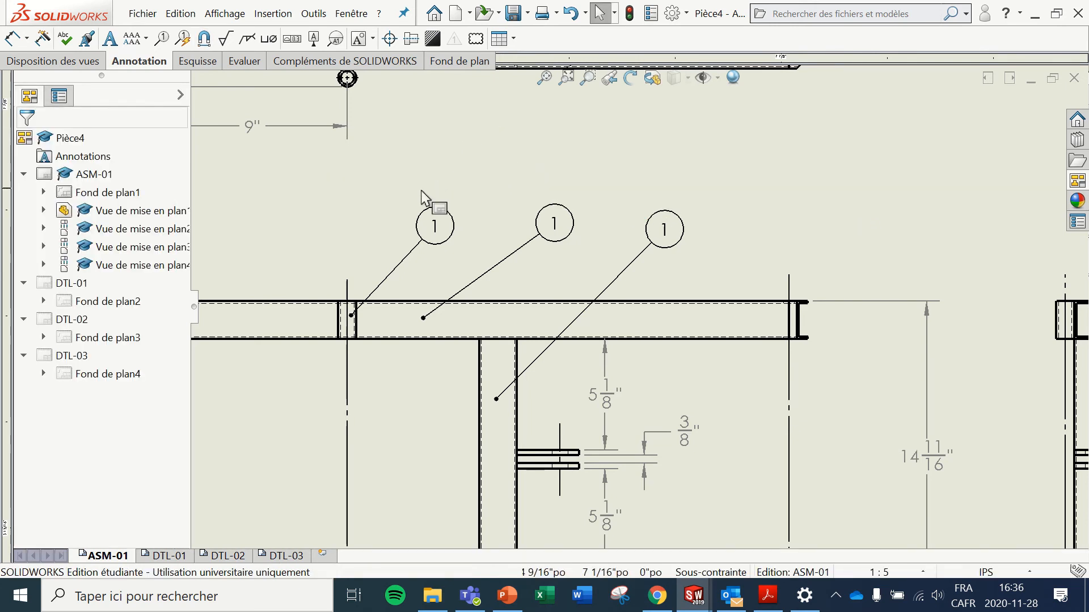
pyautogui.moveTo(434, 226); pyautogui.dragTo(341, 182)
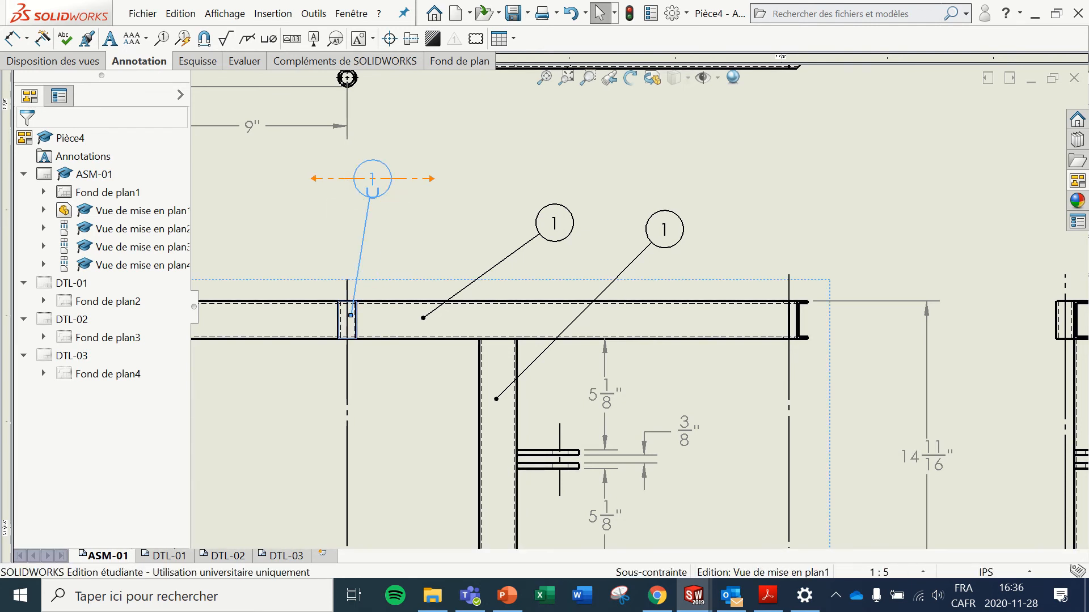
pyautogui.moveTo(427, 181); pyautogui.dragTo(843, 195)
pyautogui.click(837, 233)
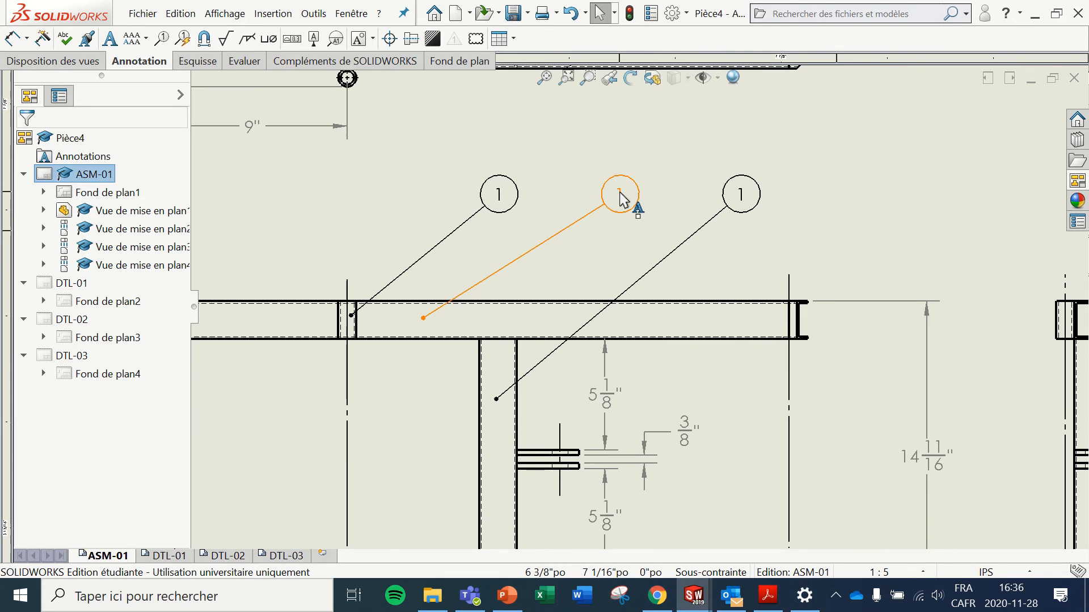
# Step: Insert a bill of materials based on the front view at the drawing sheet's upper right corner
pyautogui.scroll(-5, 601, 288)
pyautogui.scroll(-5, 932, 283)
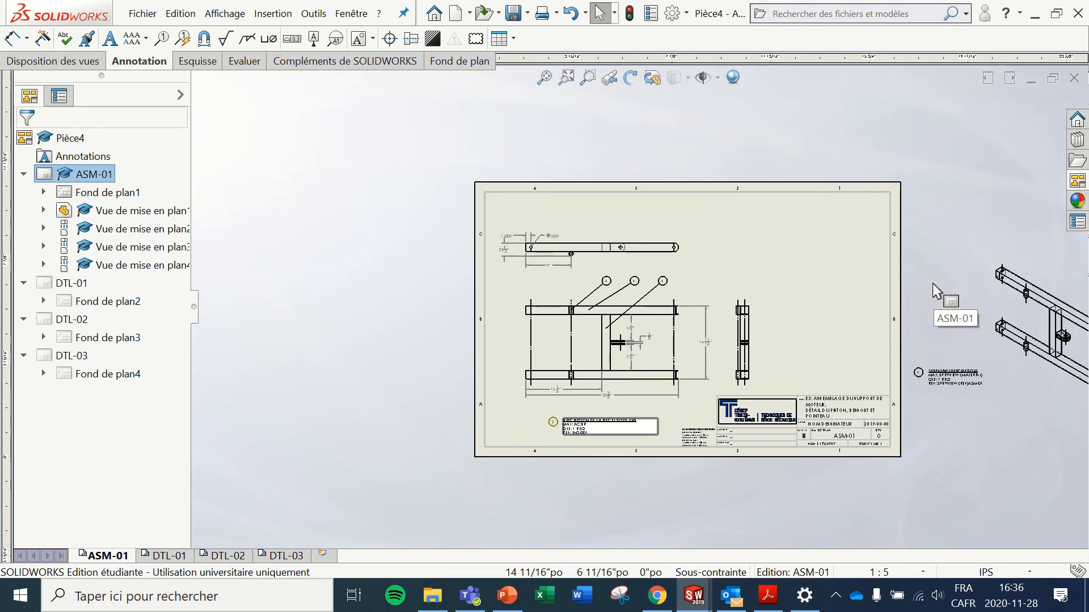
pyautogui.scroll(3, 919, 282)
pyautogui.scroll(2, 684, 353)
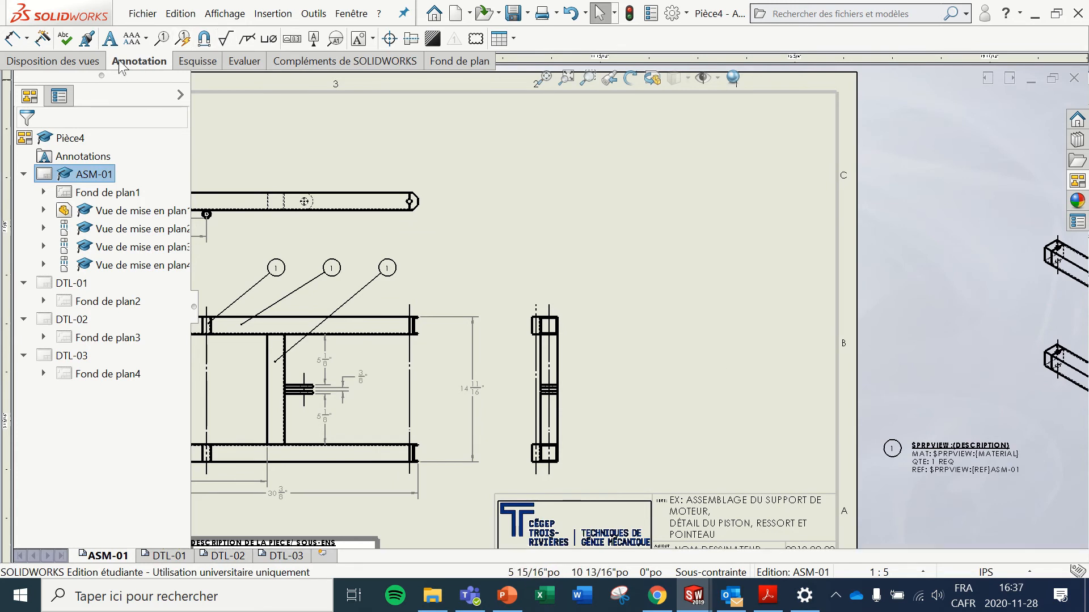
pyautogui.click(513, 38)
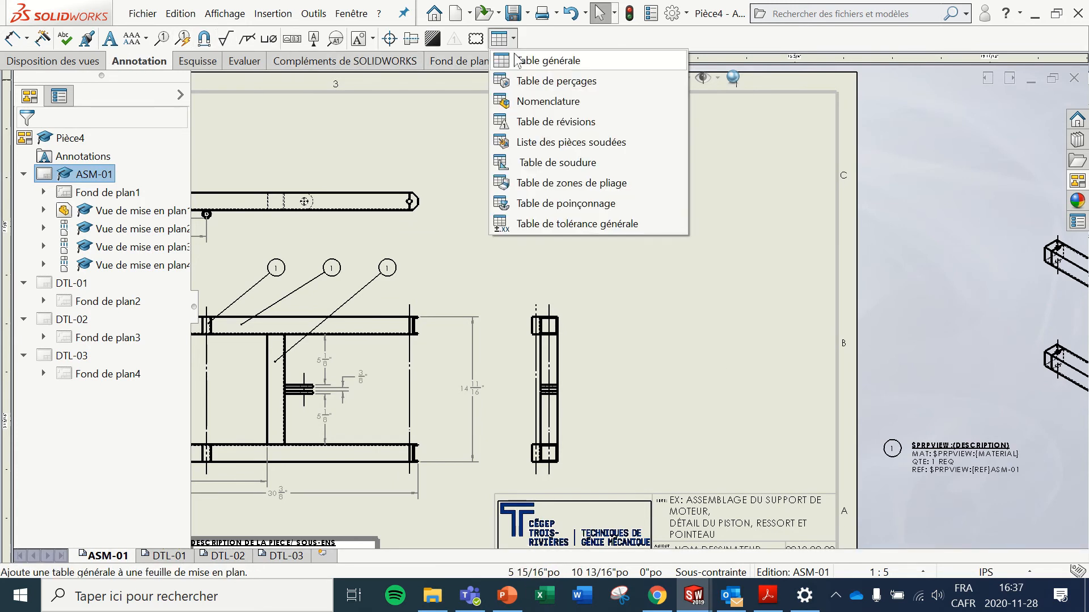
pyautogui.click(529, 106)
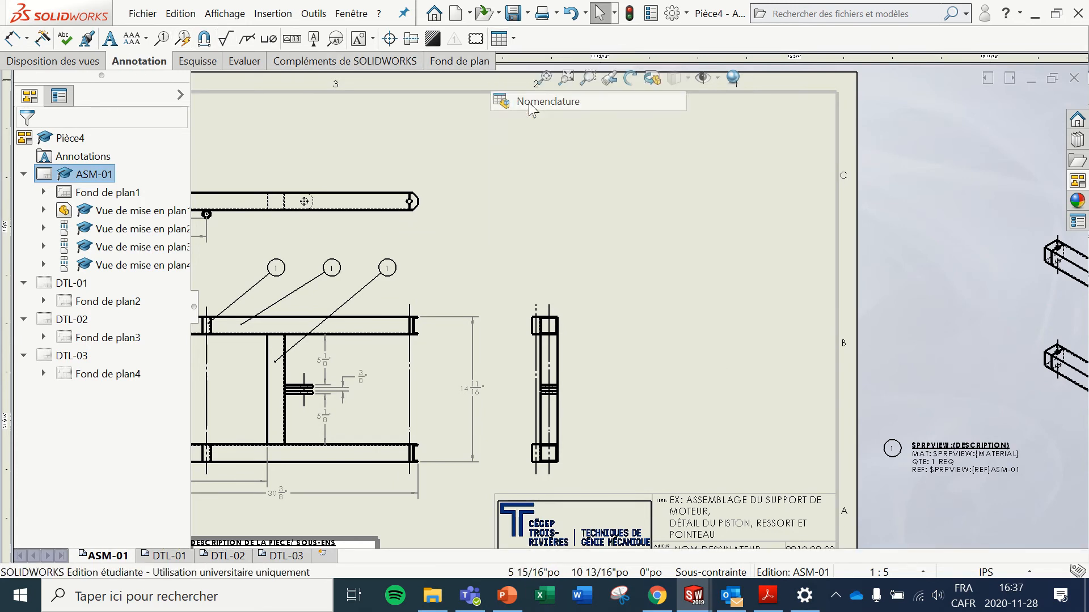
pyautogui.click(386, 332)
pyautogui.click(25, 142)
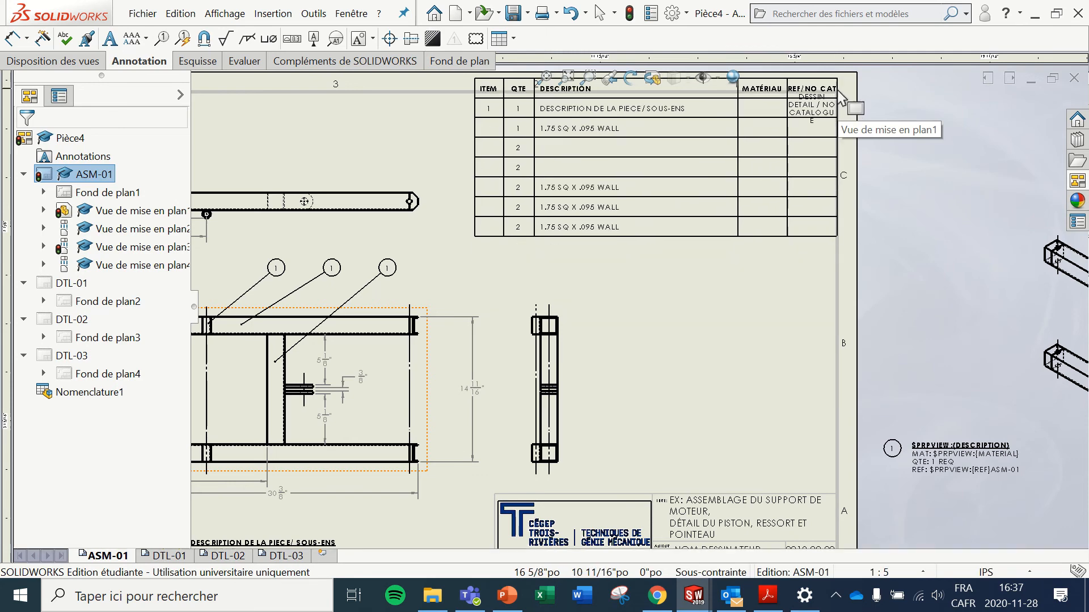
# Step: Change the bill of materials type to parts only (Pièces uniquement)
pyautogui.scroll(-3, 825, 105)
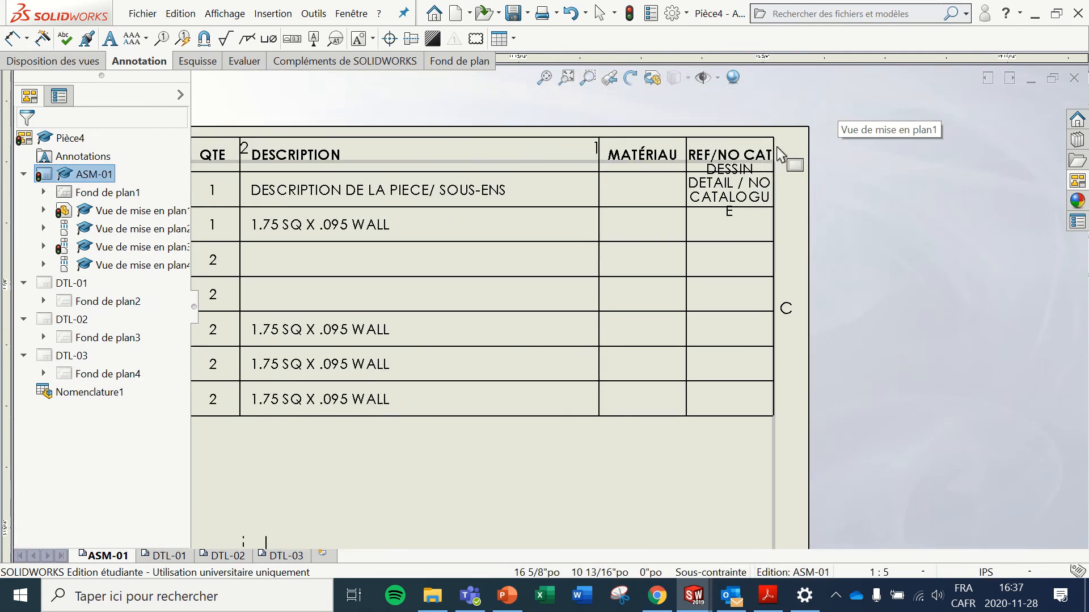
pyautogui.click(777, 164)
pyautogui.scroll(2, 538, 313)
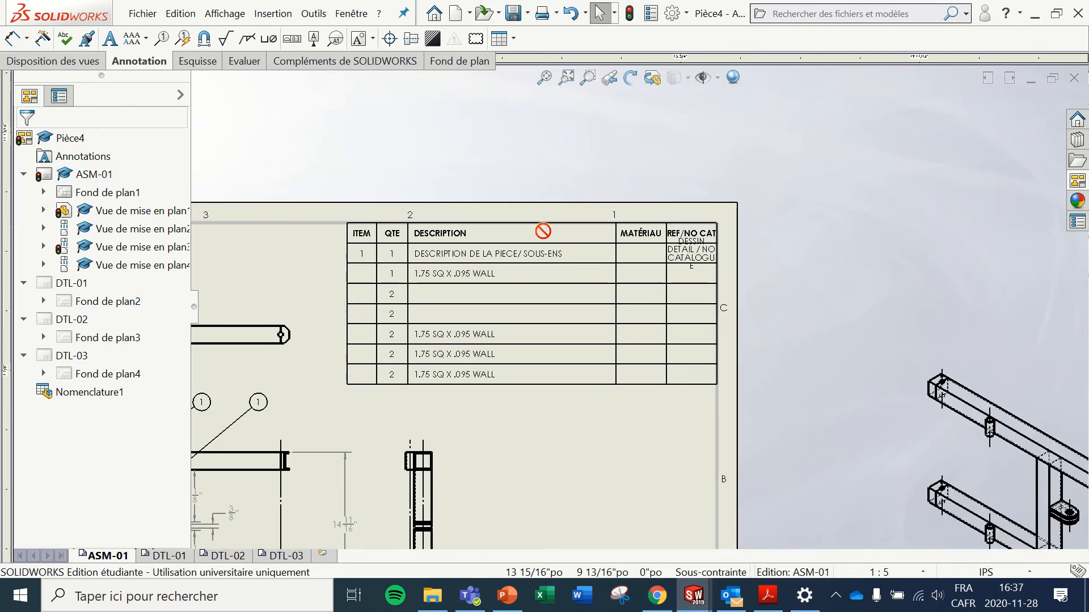
pyautogui.scroll(-3, 340, 306)
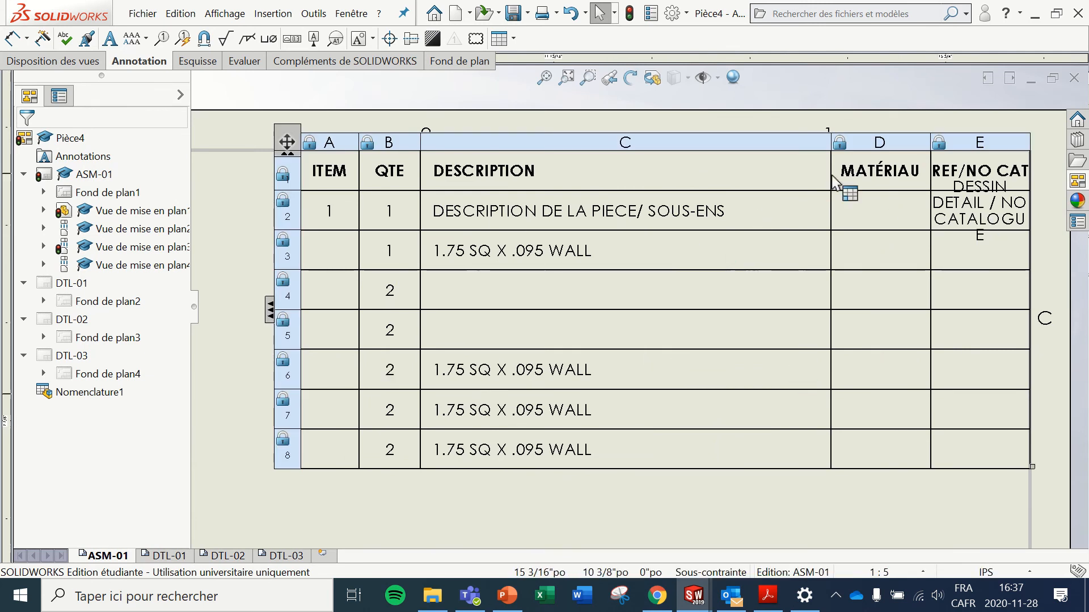
pyautogui.press('Escape')
pyautogui.click(474, 232)
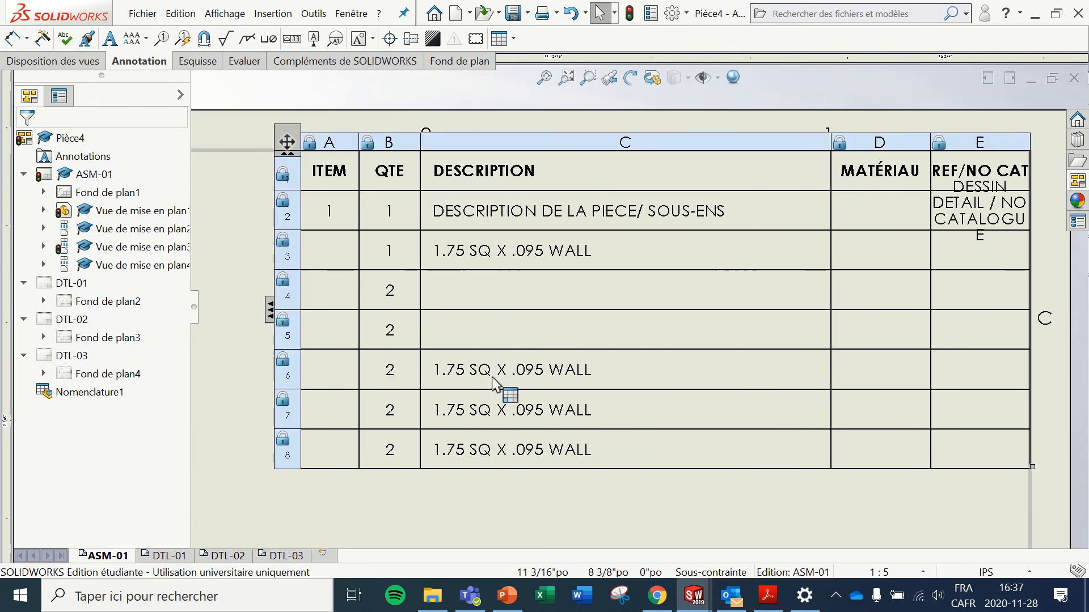
pyautogui.click(282, 137)
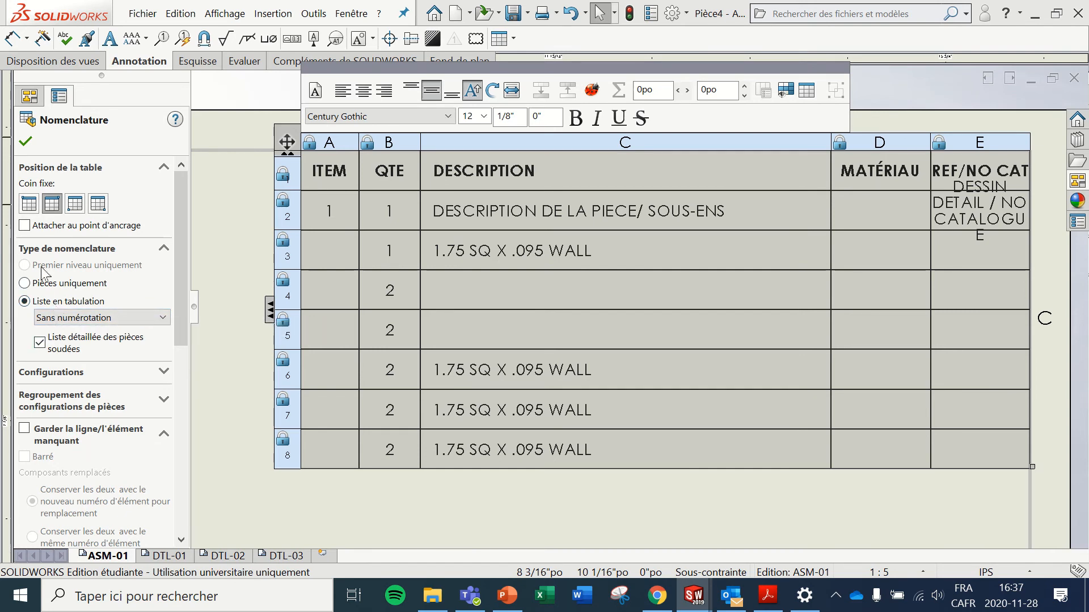
pyautogui.click(41, 287)
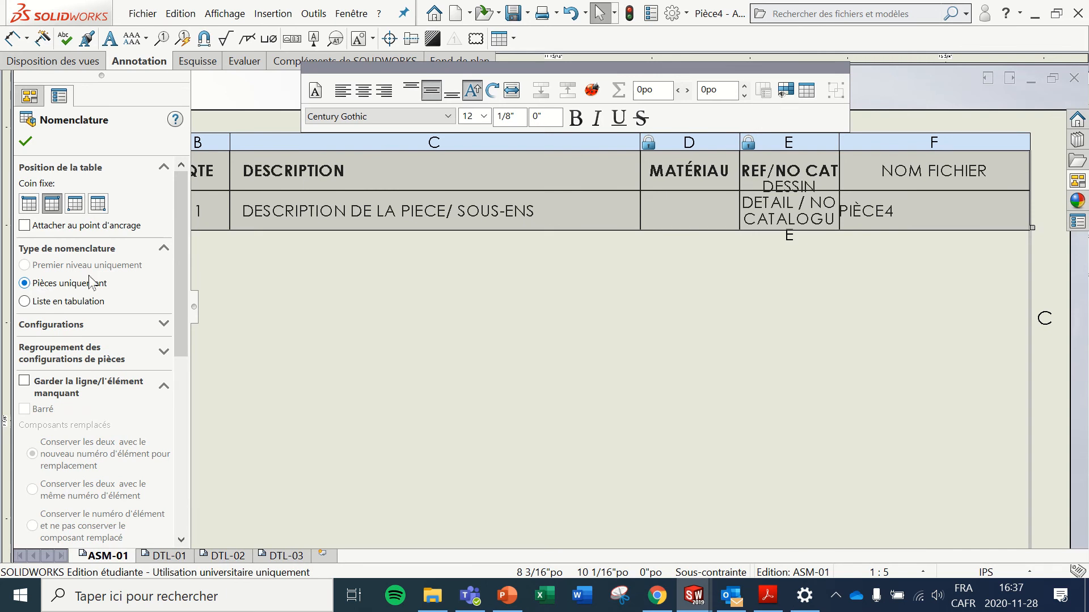
# Step: Narrow the bill of materials and delete its NOM FICHIER column
pyautogui.scroll(4, 329, 318)
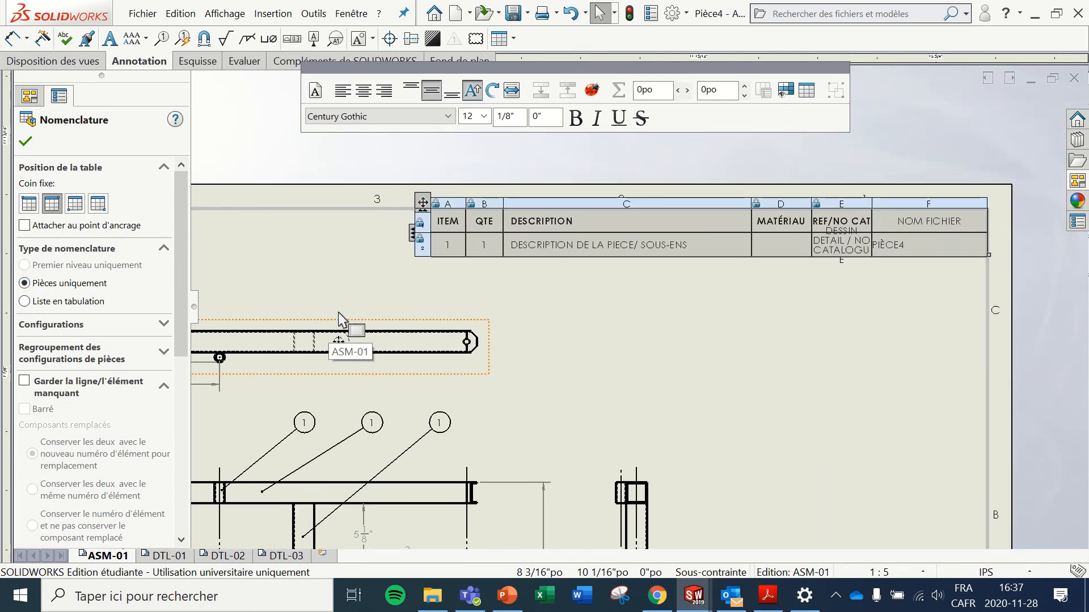
pyautogui.moveTo(431, 257); pyautogui.dragTo(526, 278)
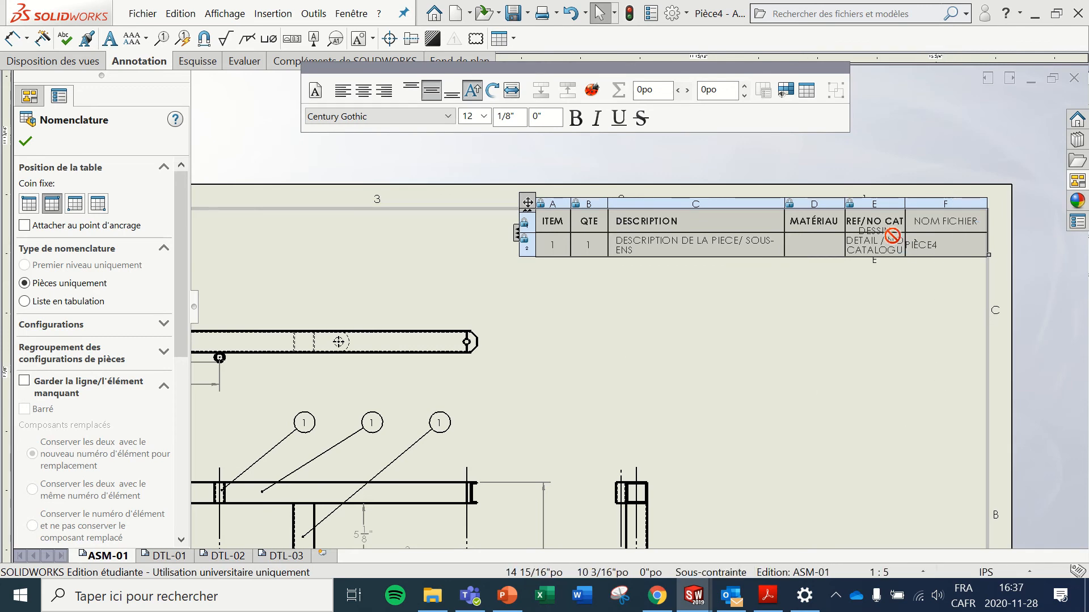
pyautogui.scroll(-2, 907, 238)
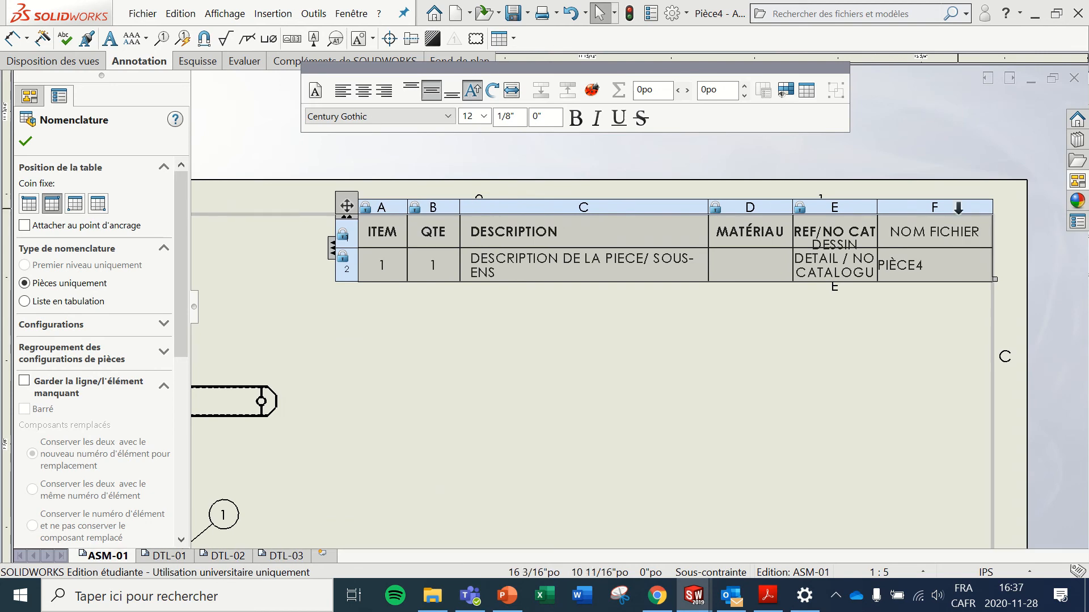
pyautogui.click(954, 203)
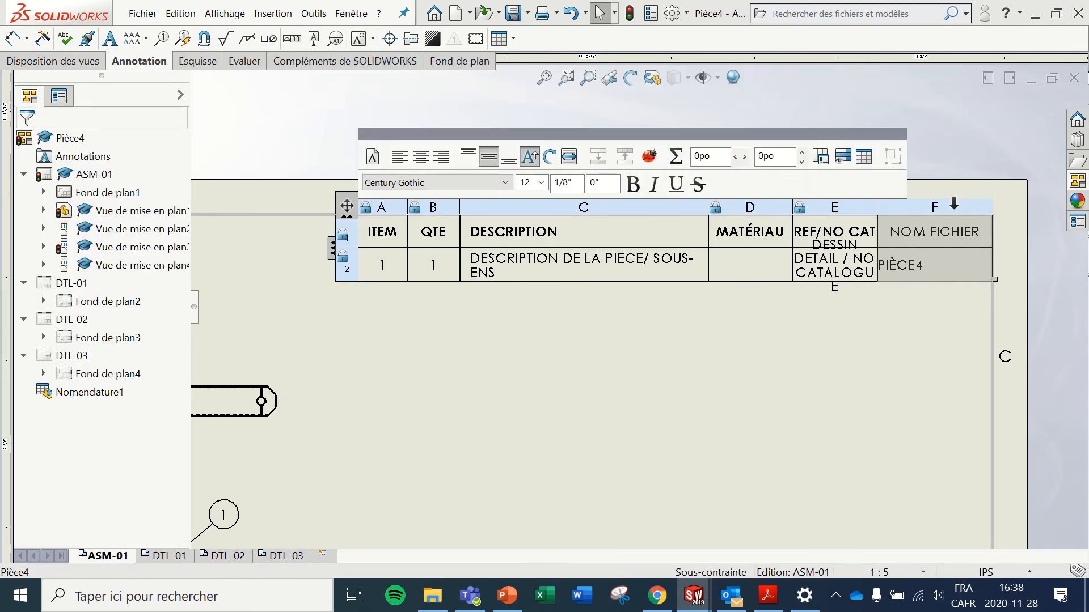
pyautogui.rightClick(954, 203)
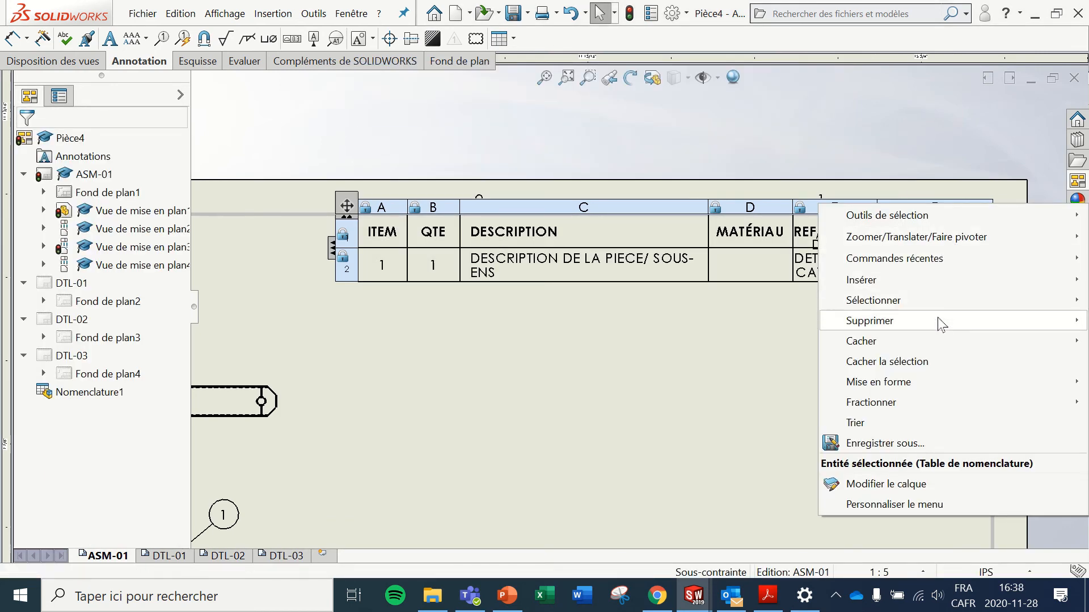
pyautogui.moveTo(939, 324)
pyautogui.click(749, 341)
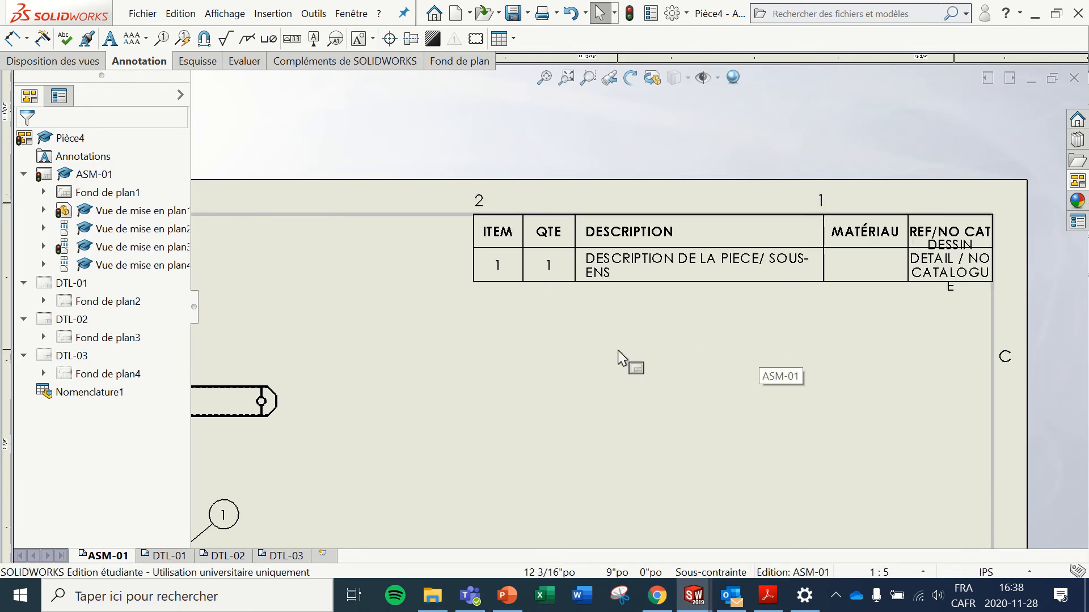
# Step: Replace item 1's description in the bill of materials with "TUBE 1.5 X 1.5 X 0.100 X 22.5 LG"
pyautogui.scroll(4, 517, 349)
pyautogui.scroll(-2, 516, 349)
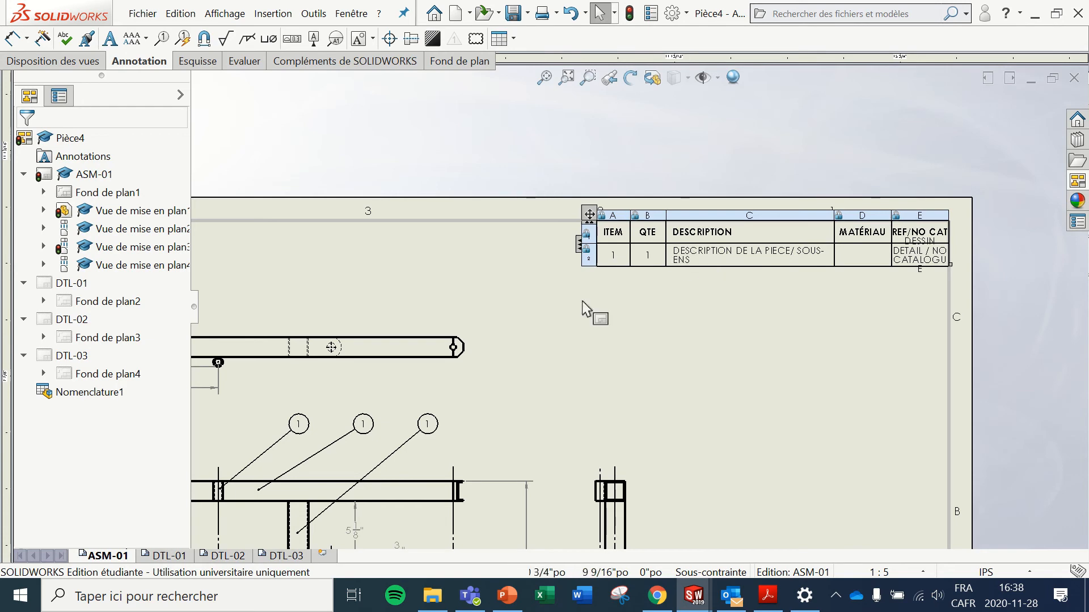
pyautogui.scroll(1, 515, 355)
pyautogui.scroll(-2, 469, 437)
pyautogui.scroll(-1, 453, 448)
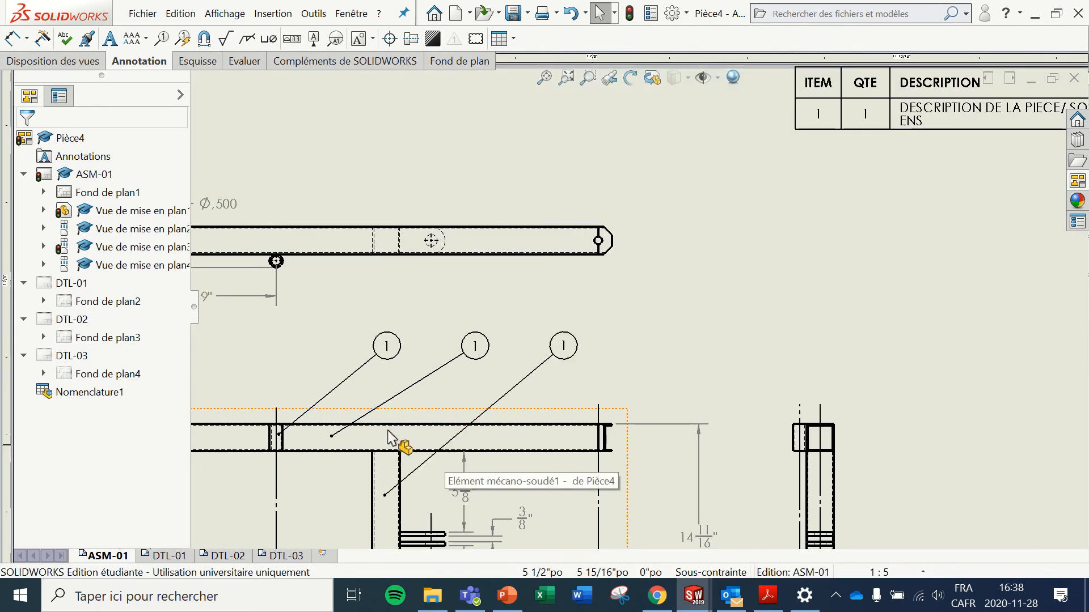
pyautogui.scroll(2, 241, 440)
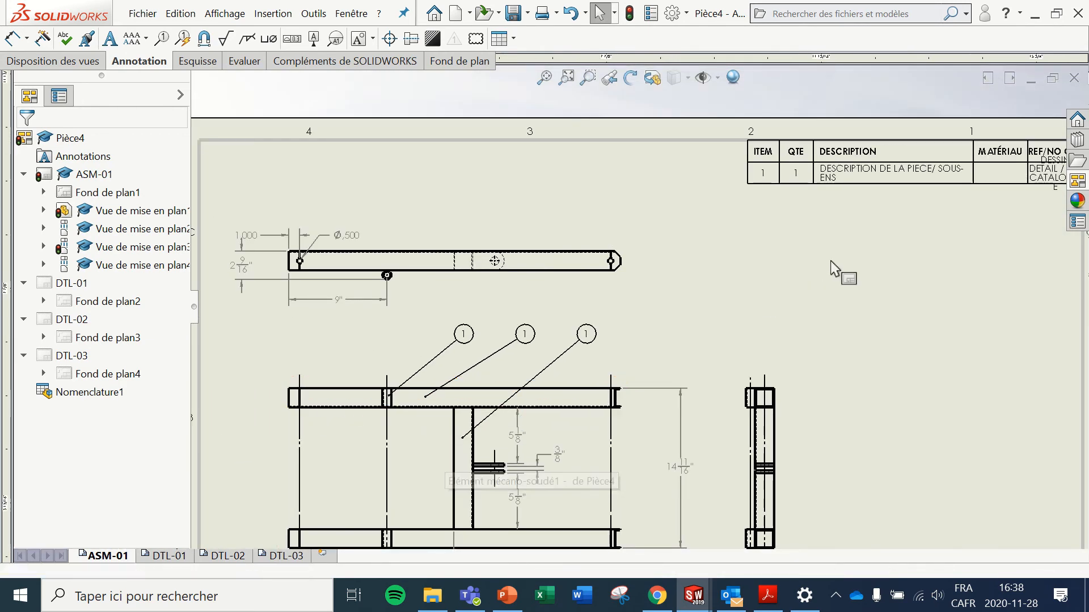
pyautogui.scroll(-2, 839, 267)
pyautogui.click(819, 141)
pyautogui.doubleClick(811, 138)
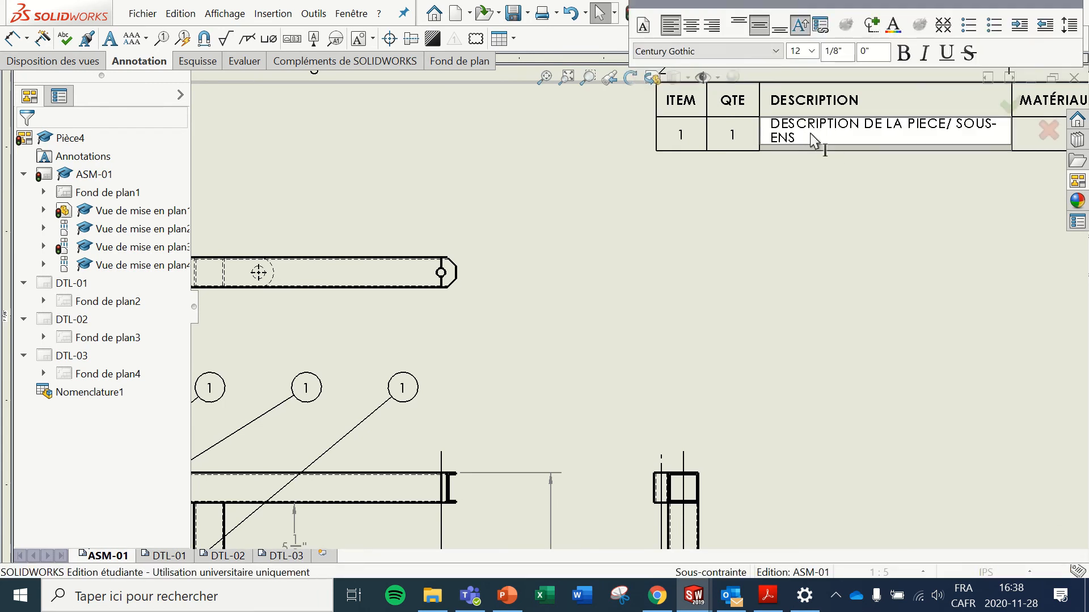
pyautogui.moveTo(811, 138); pyautogui.dragTo(750, 122)
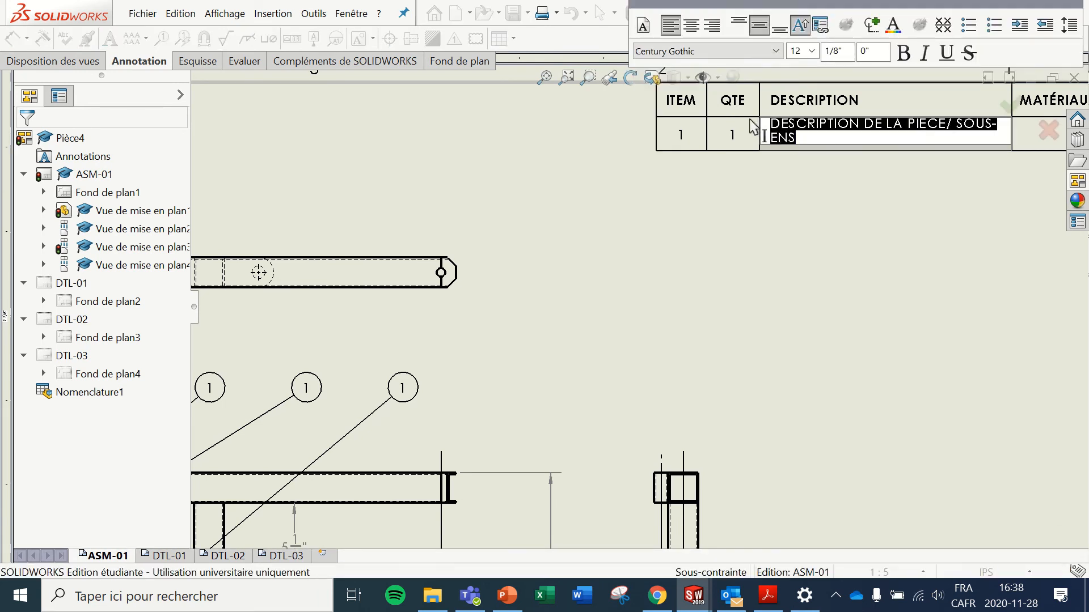
pyautogui.write('TUBE')
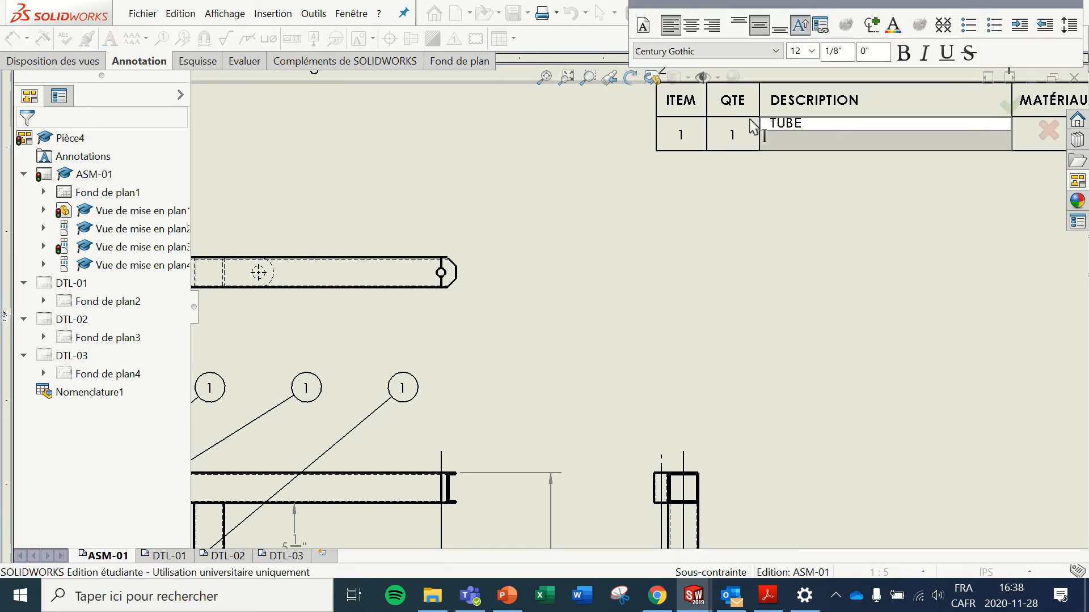
pyautogui.write(' 1.5 Z')
pyautogui.write('0.100 X 22')
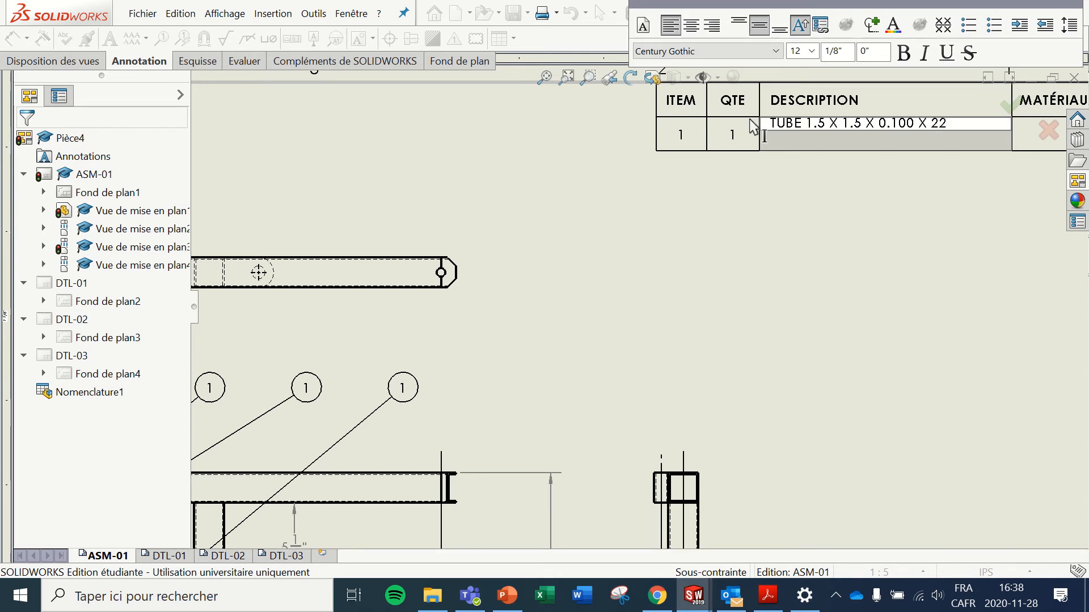
pyautogui.write('.5 LG')
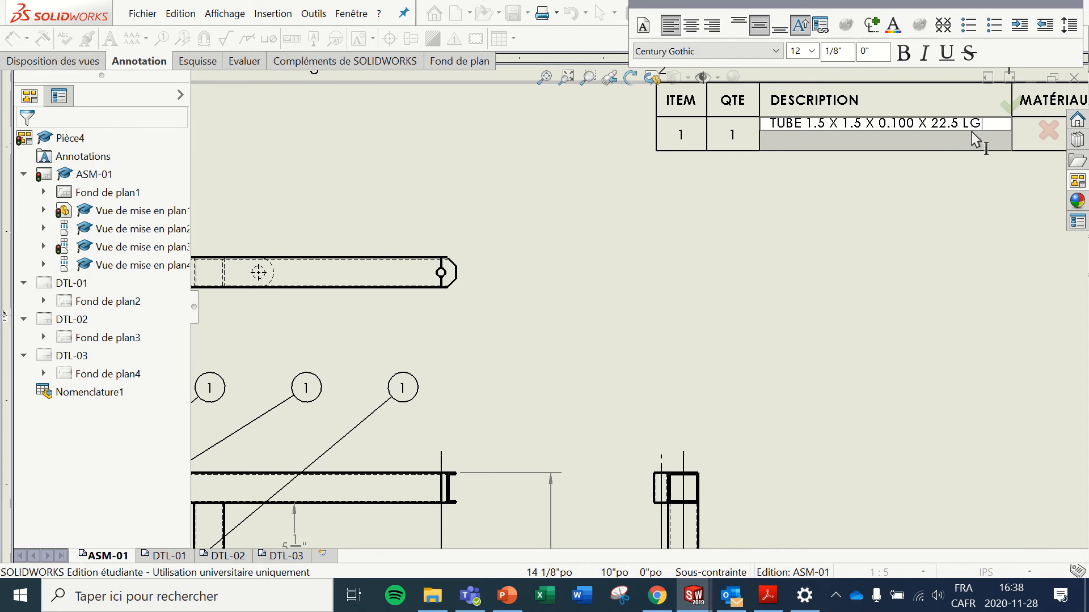
pyautogui.click(933, 203)
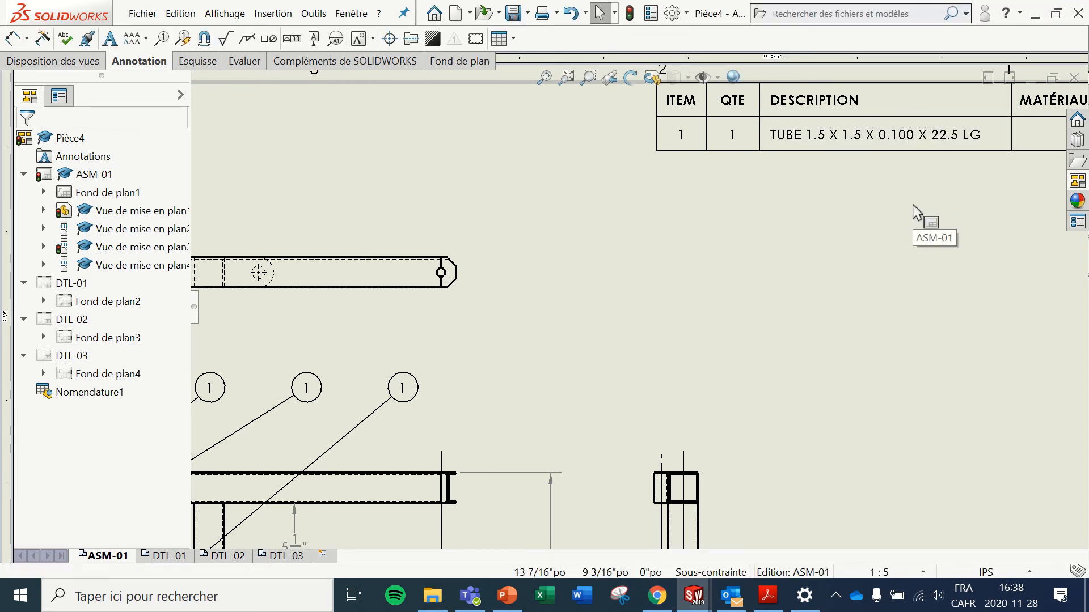
# Step: Override item 1's linked quantity in the bill of materials with 2
pyautogui.click(727, 176)
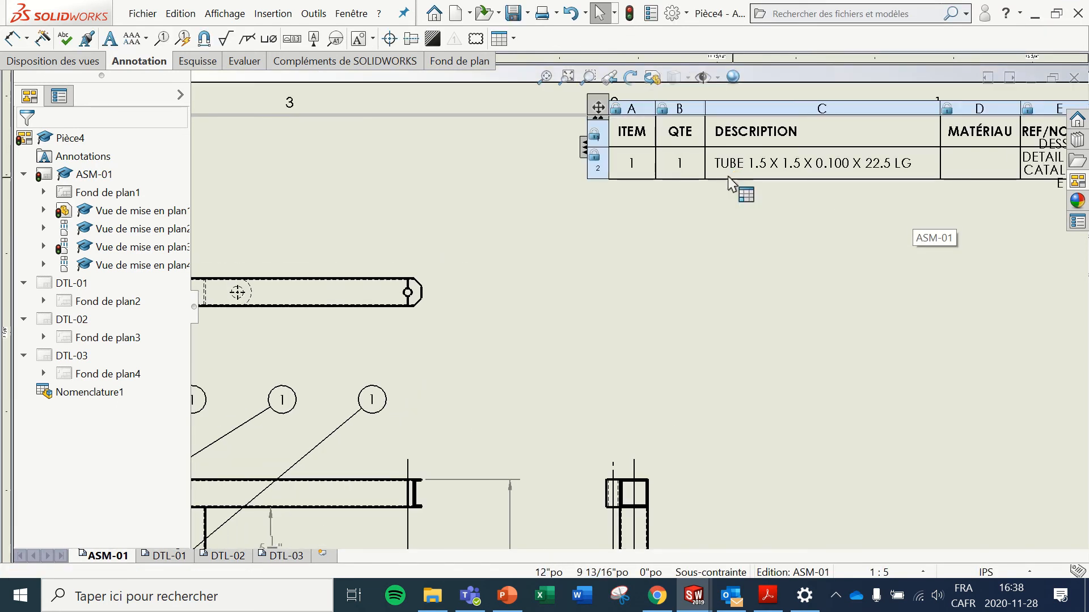
pyautogui.doubleClick(683, 170)
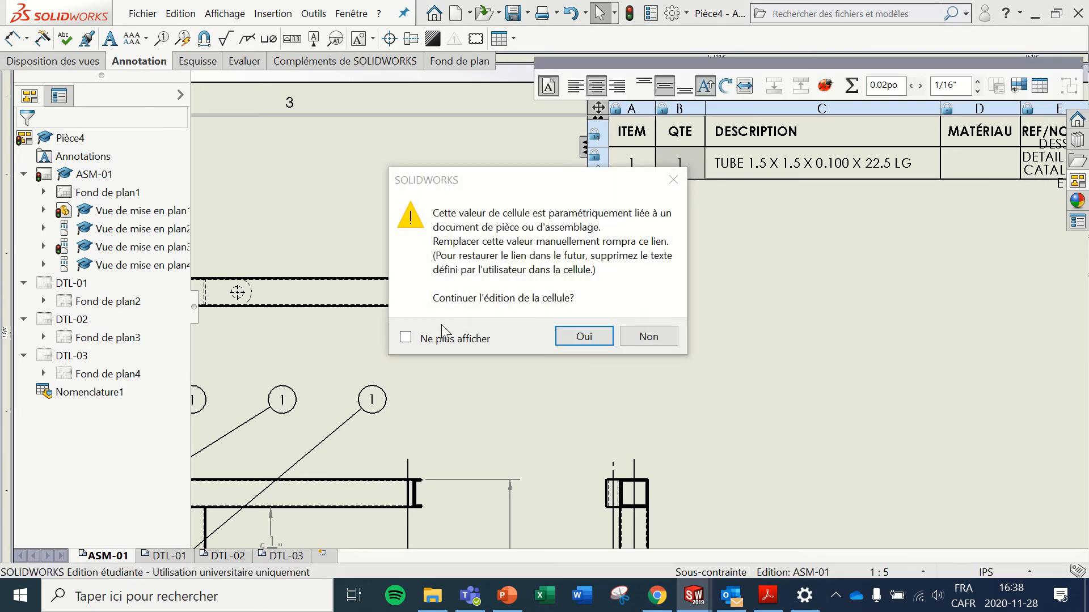
pyautogui.click(597, 340)
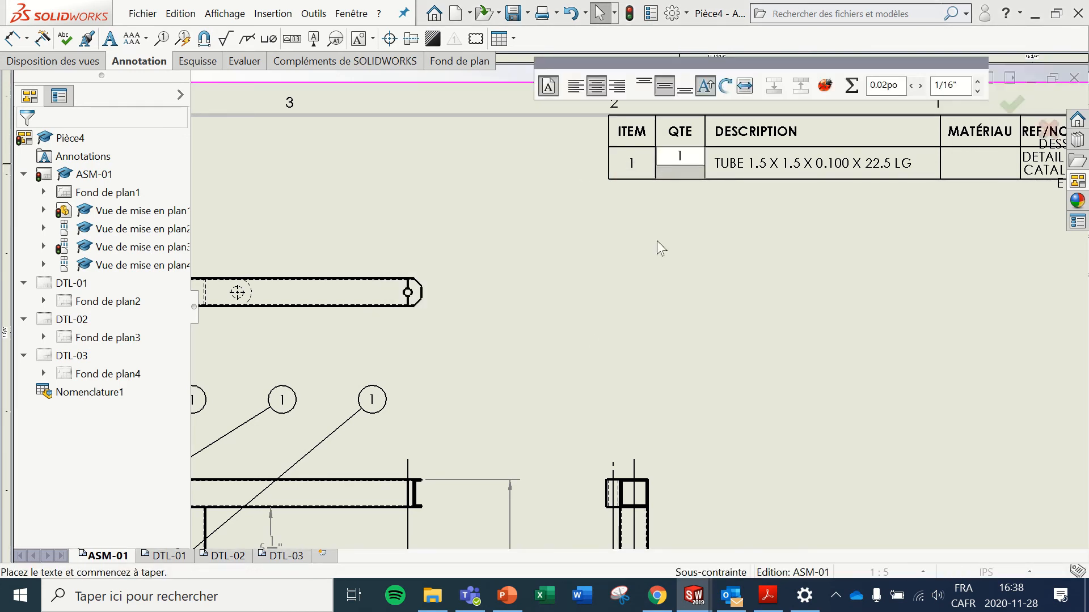
pyautogui.press('BackSpace')
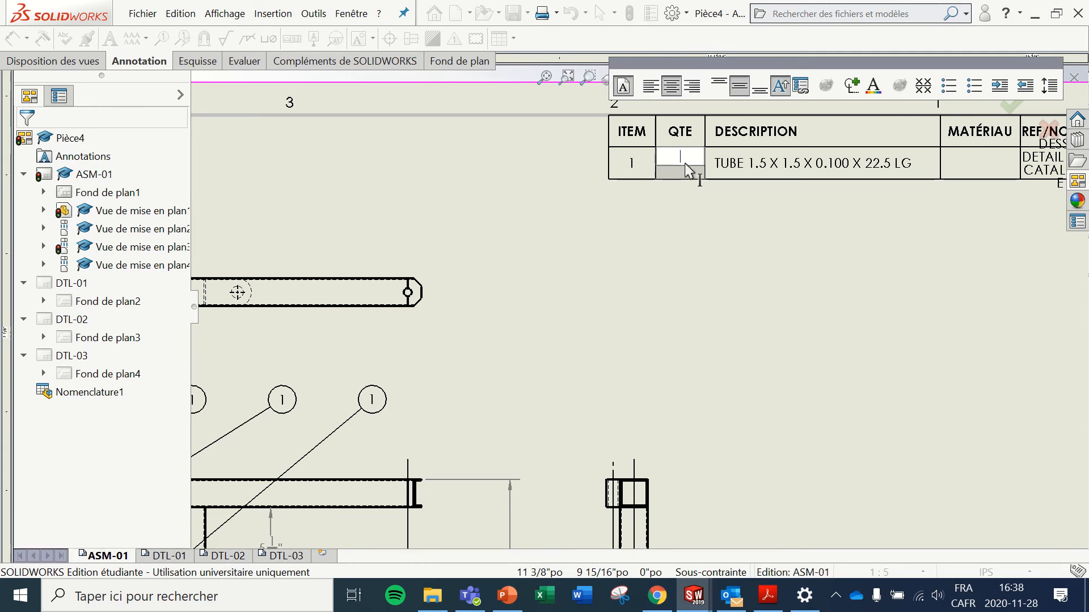
pyautogui.click(693, 209)
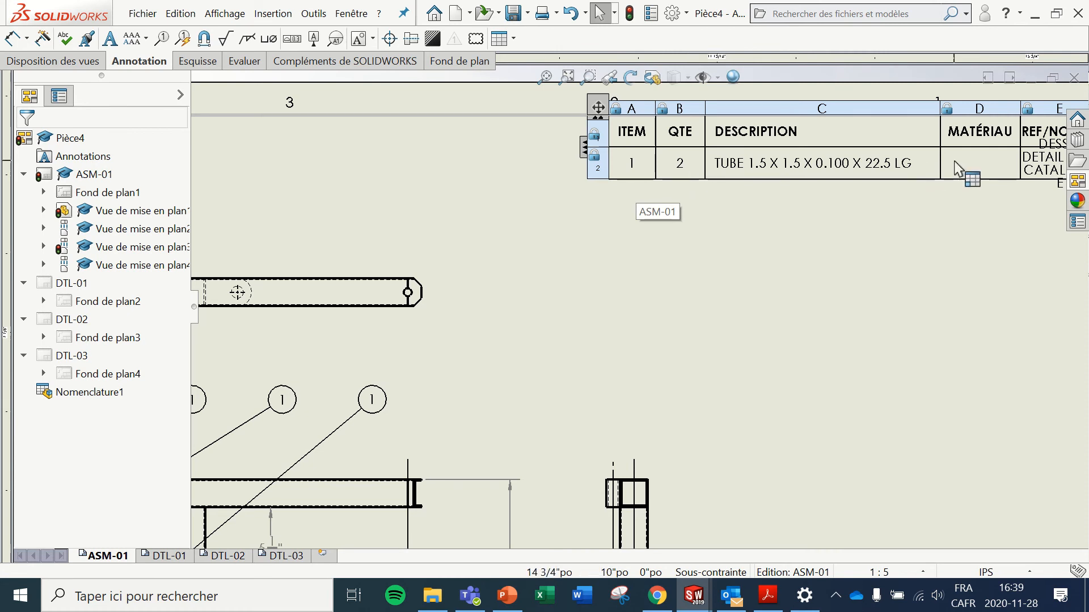
# Step: Replace item 1's REF/NO CAT entry in the bill of materials with "DTL-01"
pyautogui.scroll(1, 974, 164)
pyautogui.scroll(-2, 975, 165)
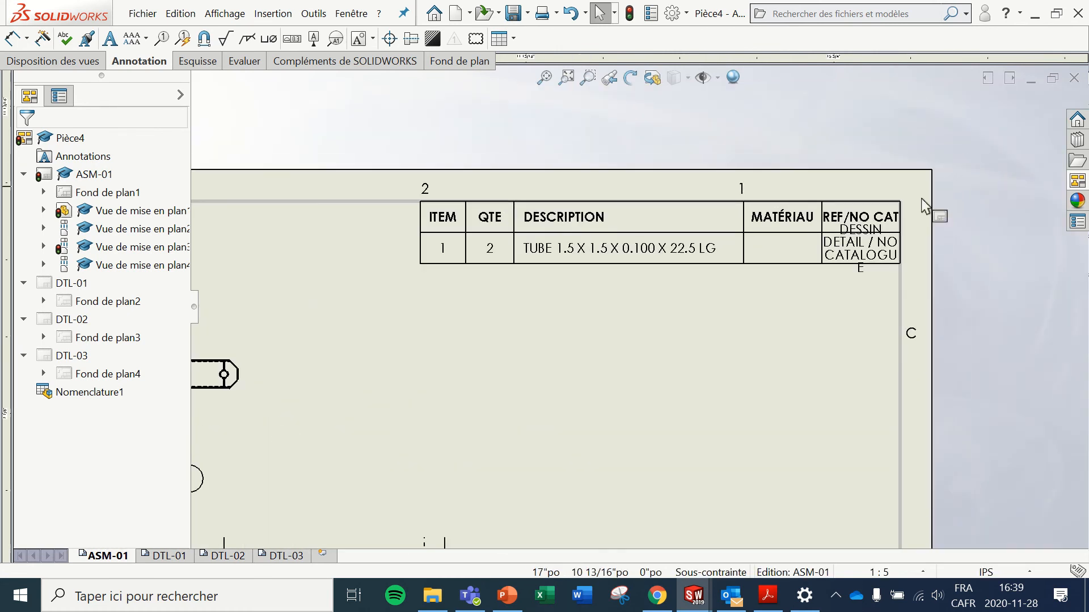
pyautogui.doubleClick(839, 259)
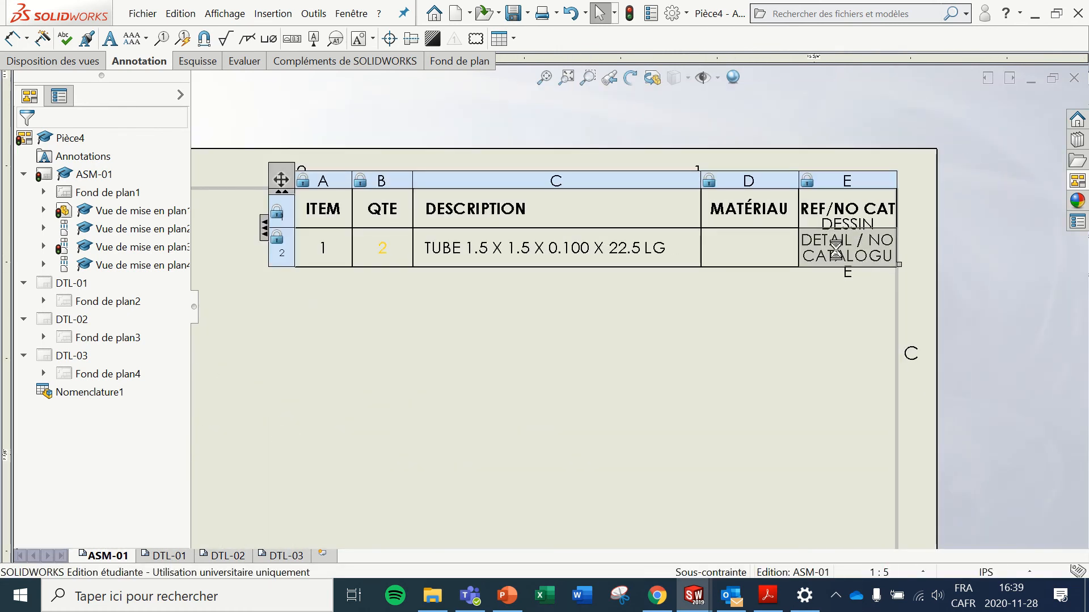
pyautogui.moveTo(817, 243); pyautogui.dragTo(879, 288)
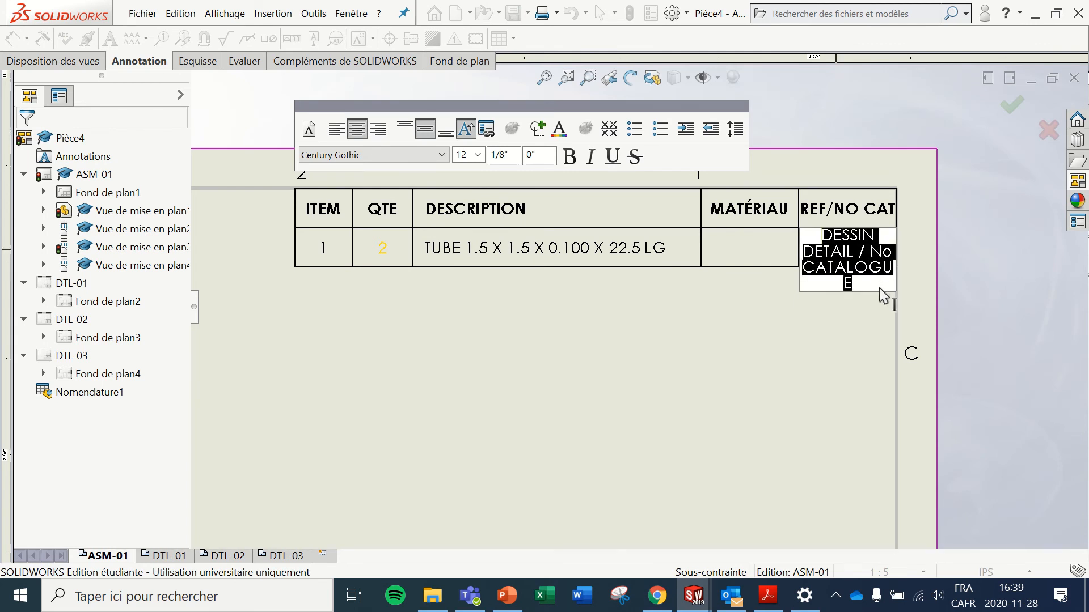
pyautogui.press('BackSpace')
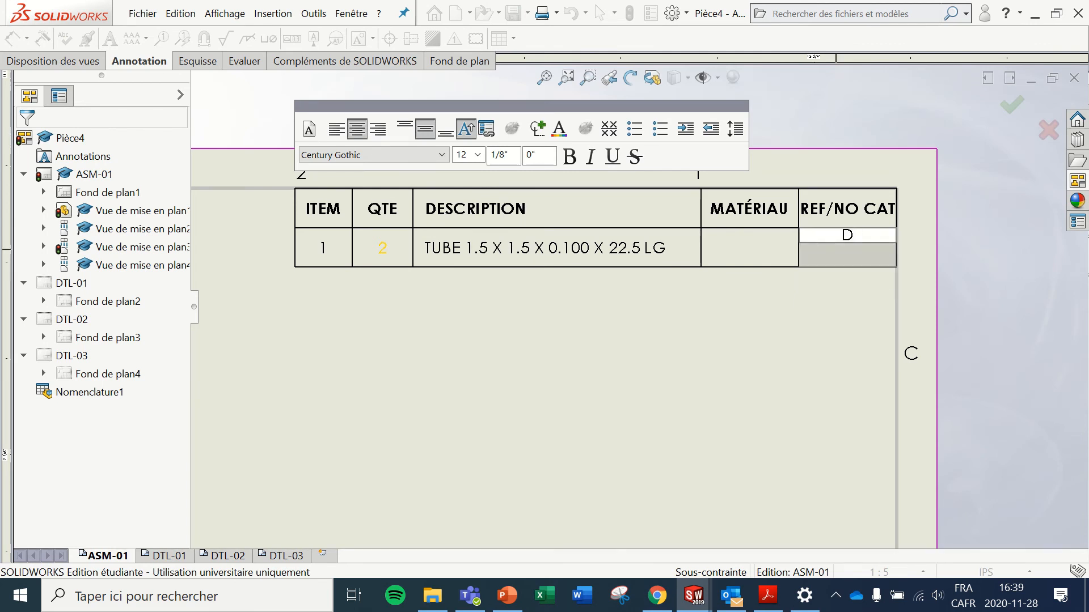
pyautogui.write('DTL-01')
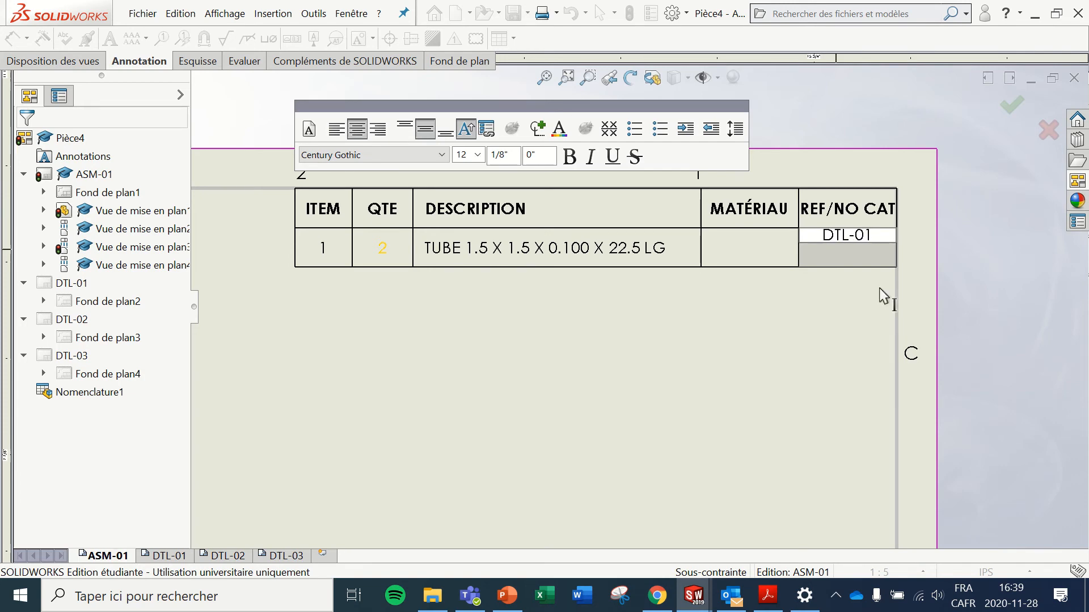
pyautogui.click(757, 334)
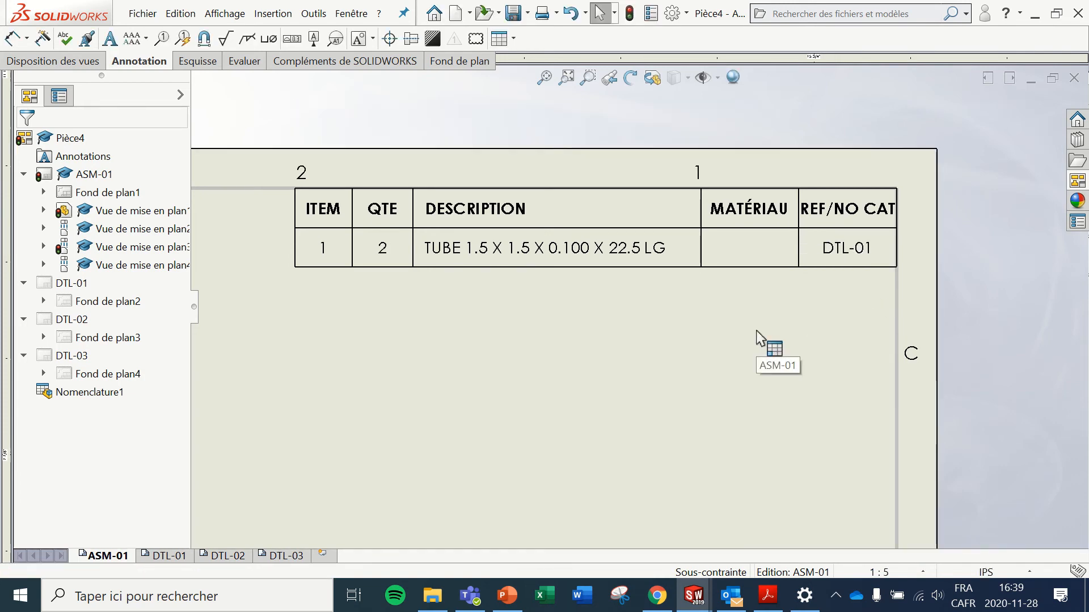
# Step: Delete the Ø.500 hole diameter and 1.000 hole location dimensions from the top view
pyautogui.scroll(4, 425, 363)
pyautogui.scroll(2, 413, 366)
pyautogui.scroll(-6, 412, 397)
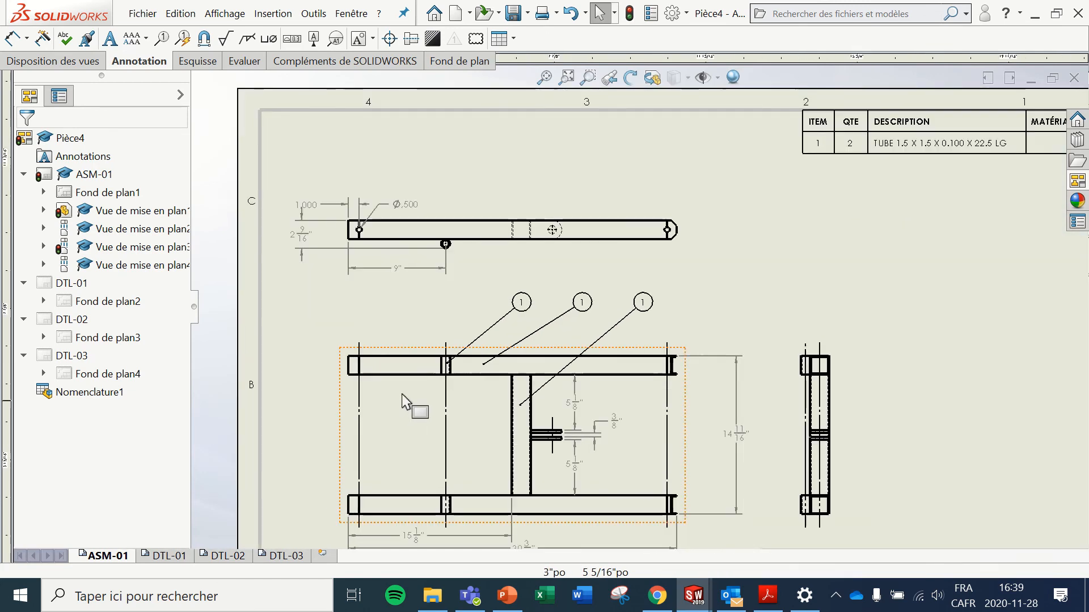
pyautogui.scroll(-3, 448, 216)
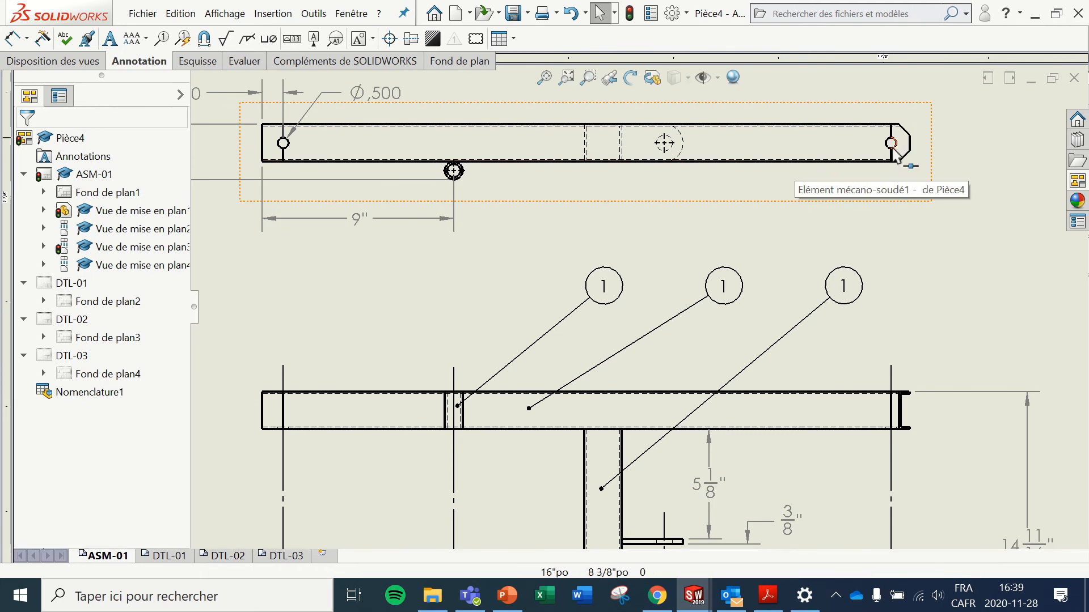
pyautogui.scroll(1, 639, 303)
pyautogui.scroll(-1, 437, 150)
pyautogui.click(424, 135)
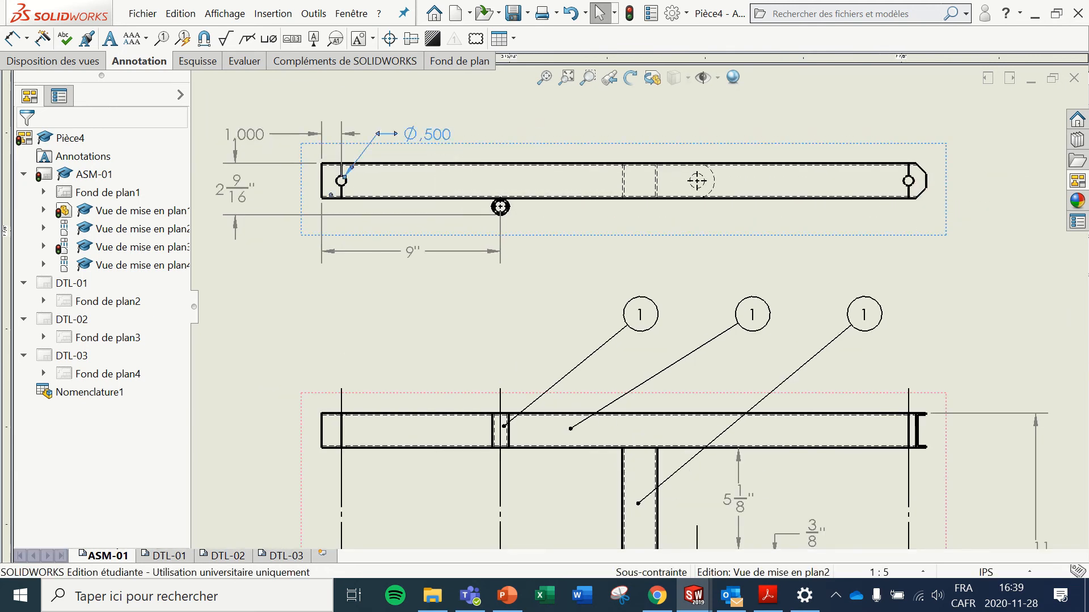
pyautogui.press('Delete')
pyautogui.click(259, 135)
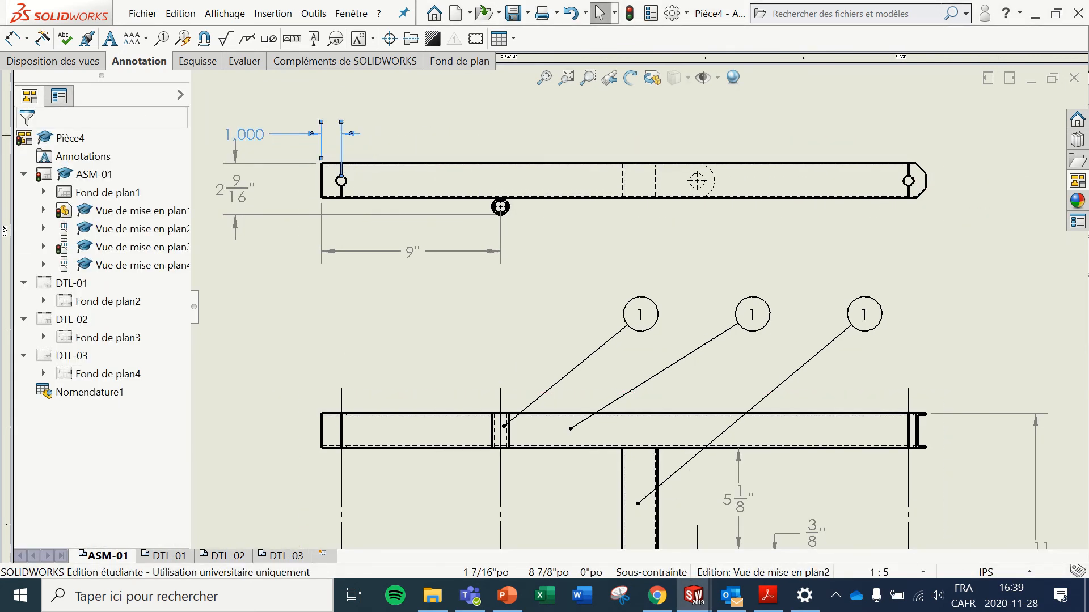
pyautogui.press('Delete')
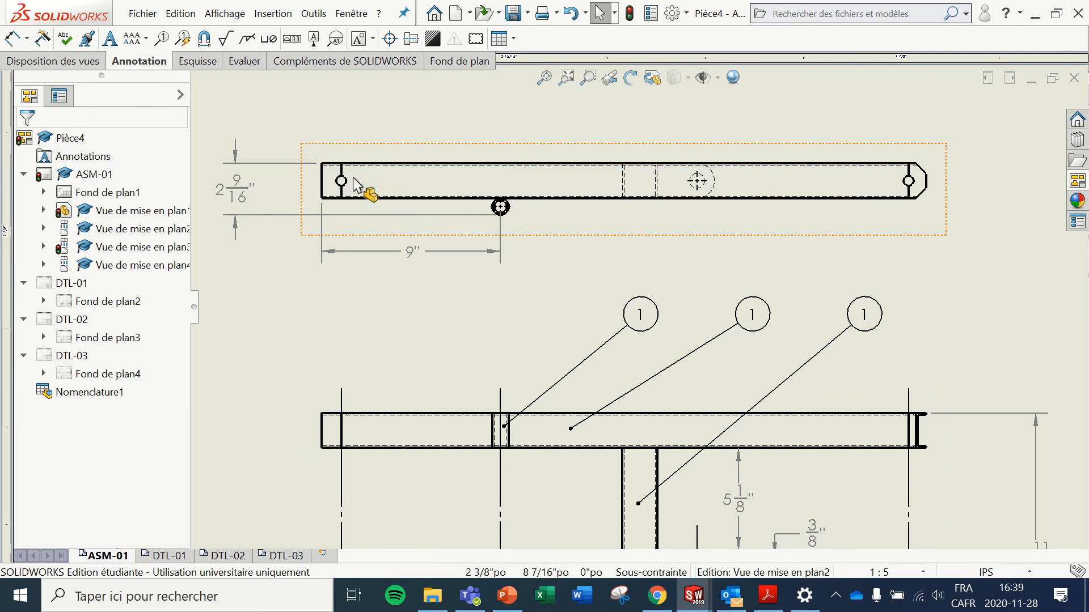
# Step: Change the balloon attached to the vertical cross tube to custom text (Texte) reading 2
pyautogui.scroll(2, 710, 175)
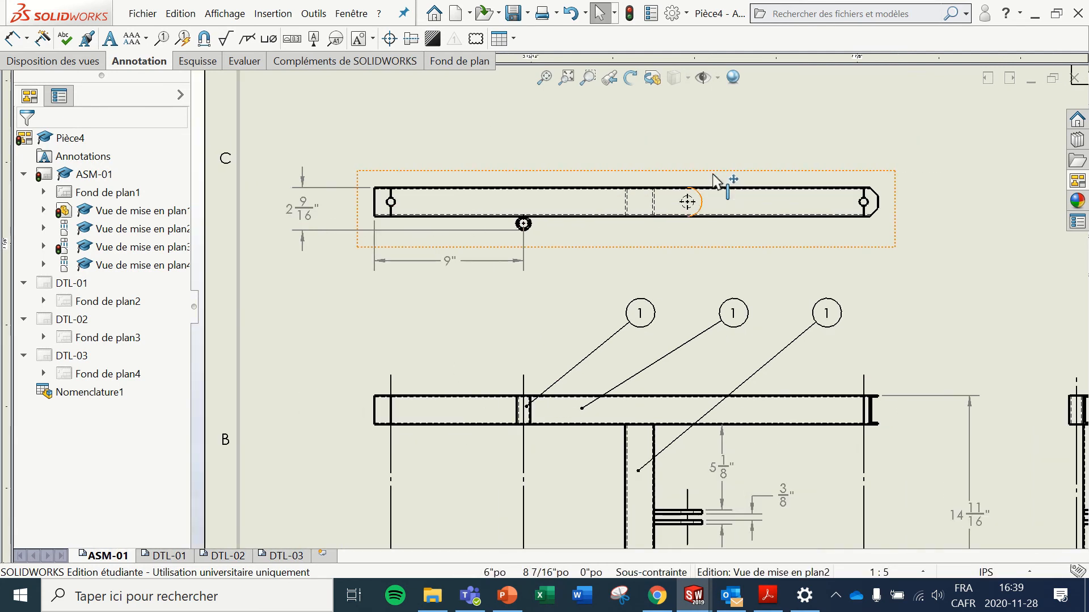
pyautogui.scroll(-1, 716, 176)
pyautogui.scroll(3, 650, 232)
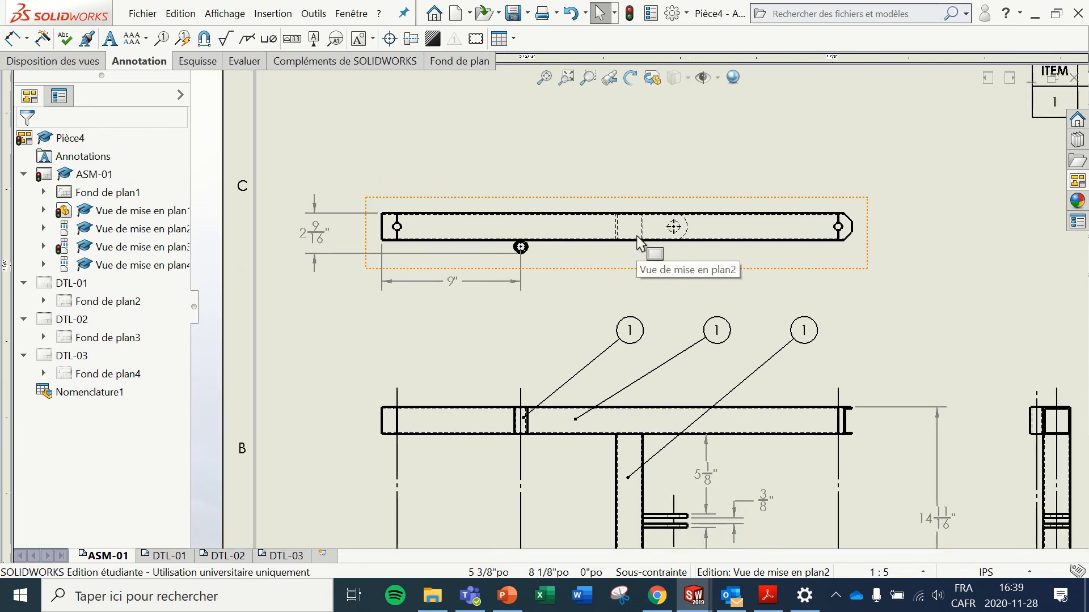
pyautogui.scroll(3, 642, 245)
pyautogui.scroll(-3, 857, 296)
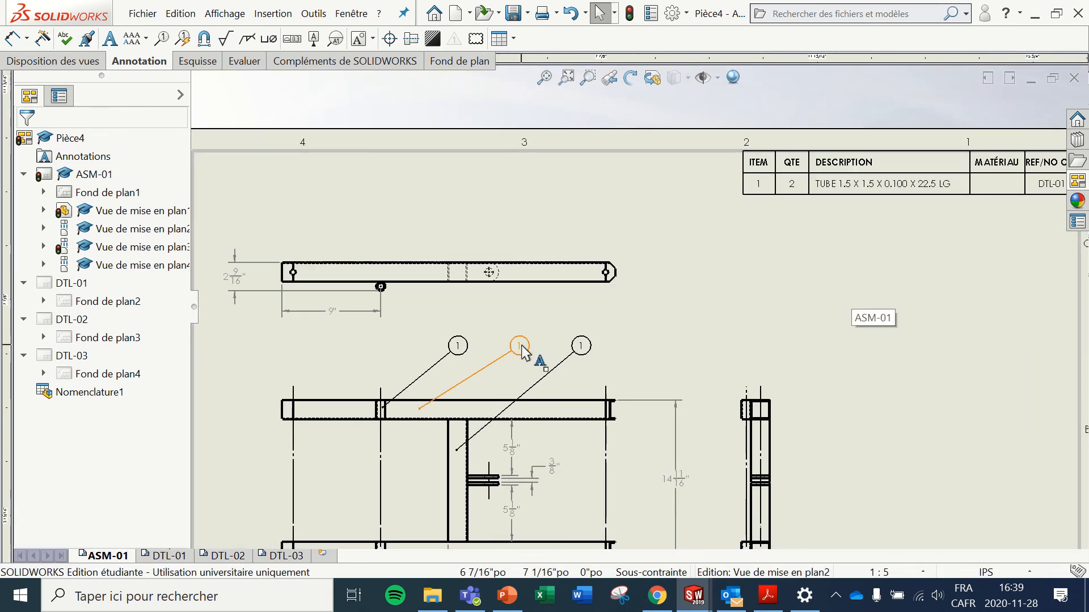
pyautogui.scroll(-1, 493, 457)
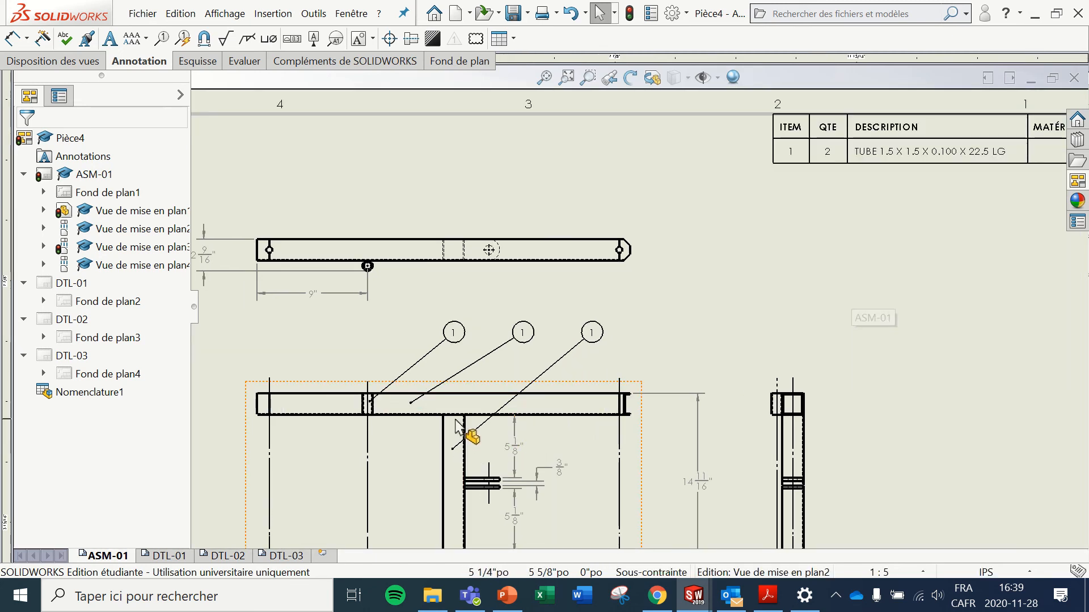
pyautogui.click(593, 336)
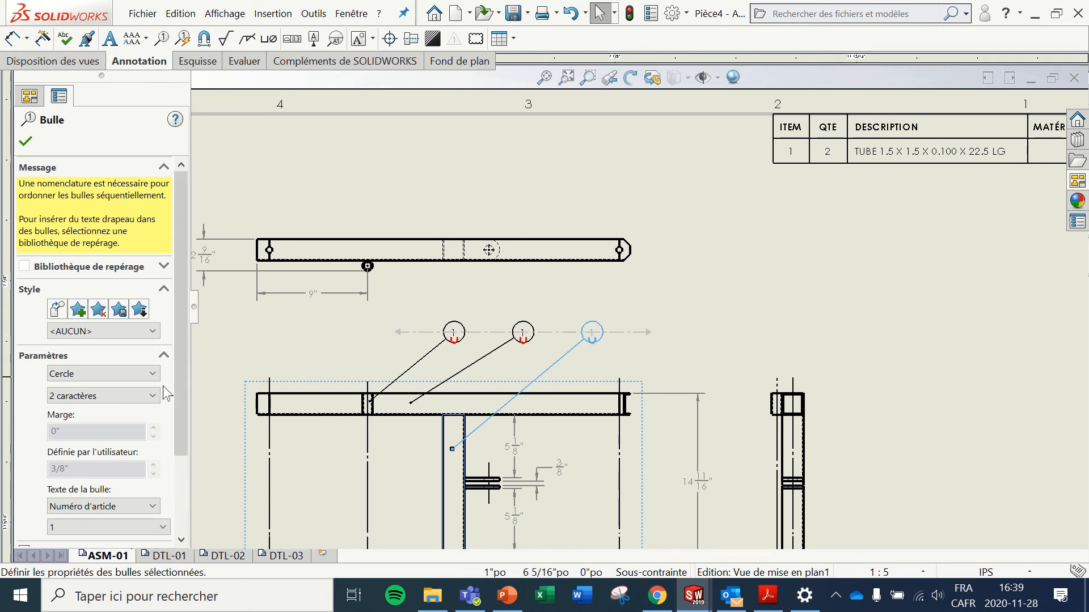
pyautogui.scroll(-3, 173, 408)
pyautogui.click(102, 401)
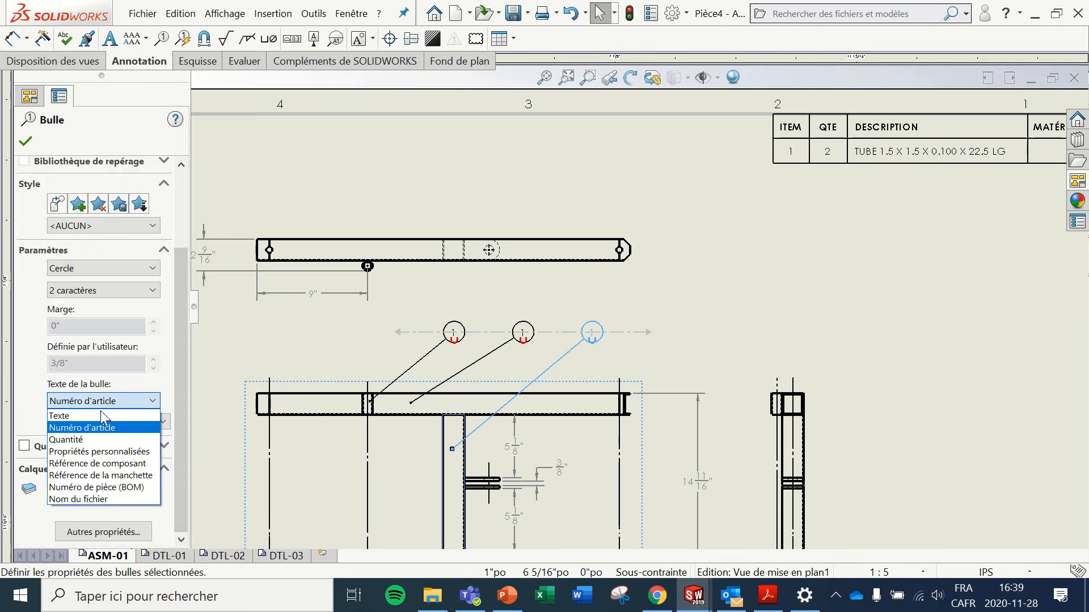
pyautogui.click(100, 413)
pyautogui.click(100, 421)
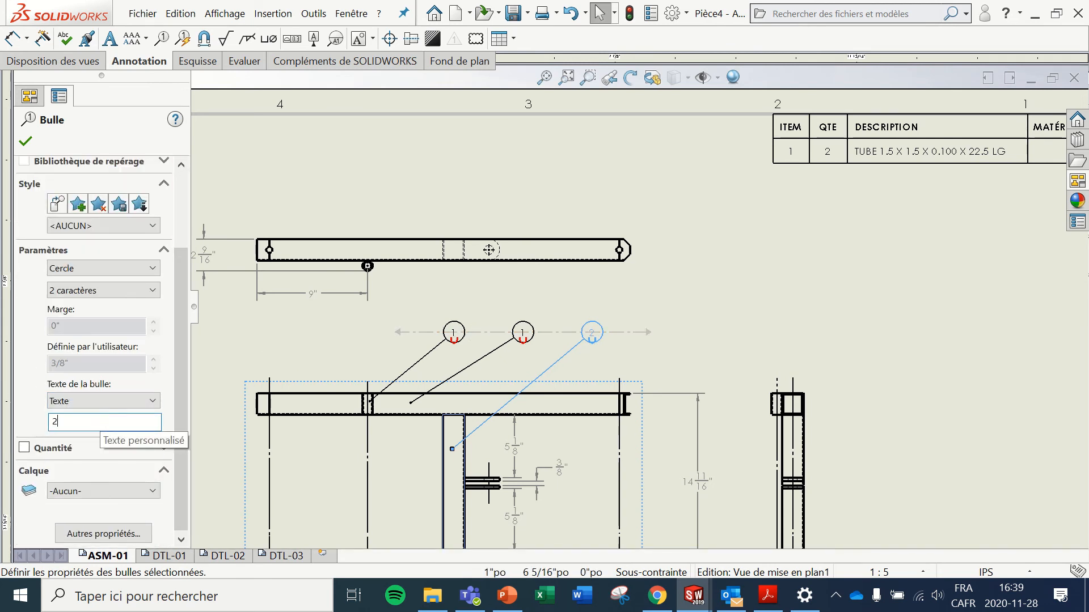
pyautogui.click(668, 286)
# Step: Insert a new row below item 1 in the bill of materials
pyautogui.scroll(-2, 855, 236)
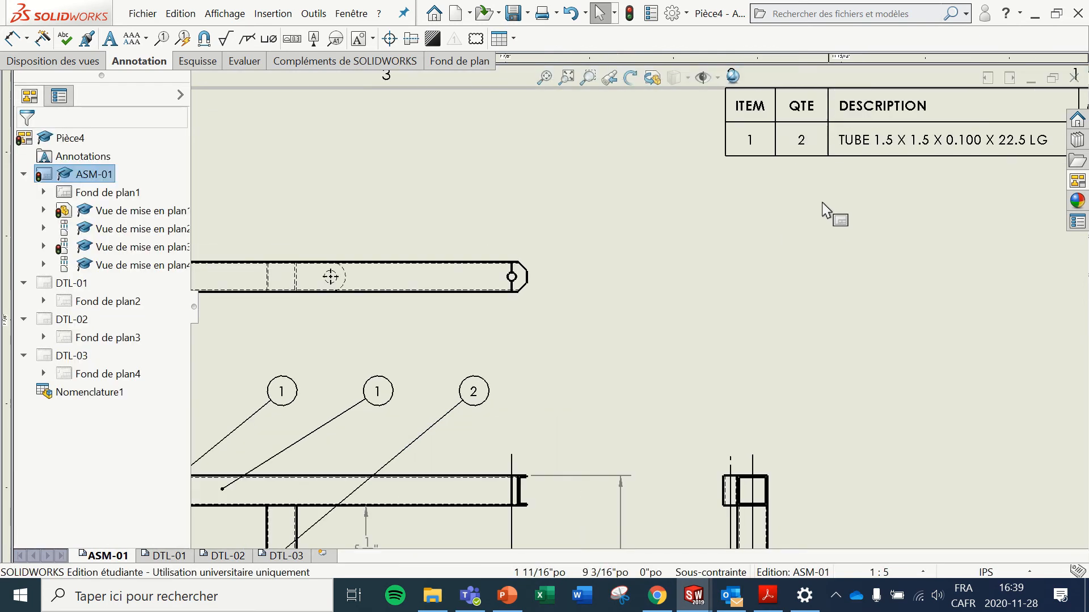
pyautogui.click(755, 139)
pyautogui.rightClick(716, 152)
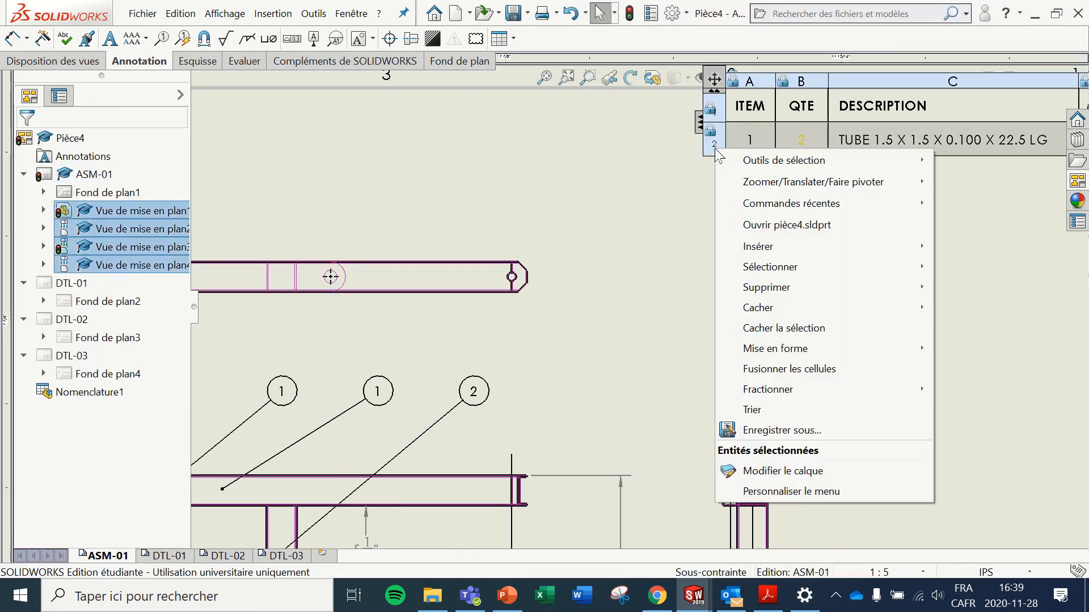
pyautogui.moveTo(762, 254)
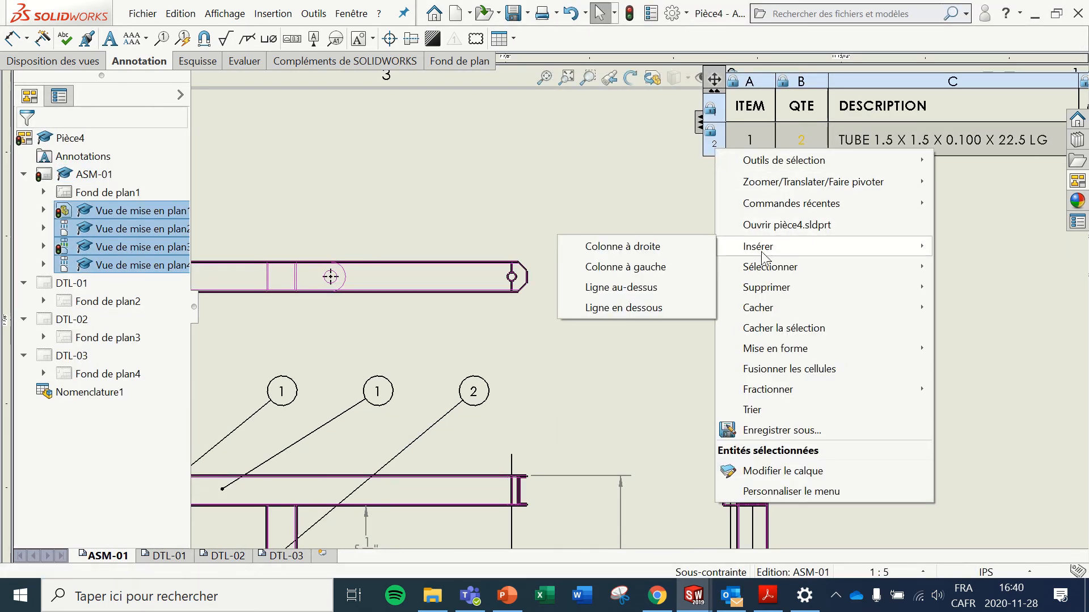
pyautogui.click(662, 309)
pyautogui.click(882, 270)
pyautogui.scroll(5, 926, 248)
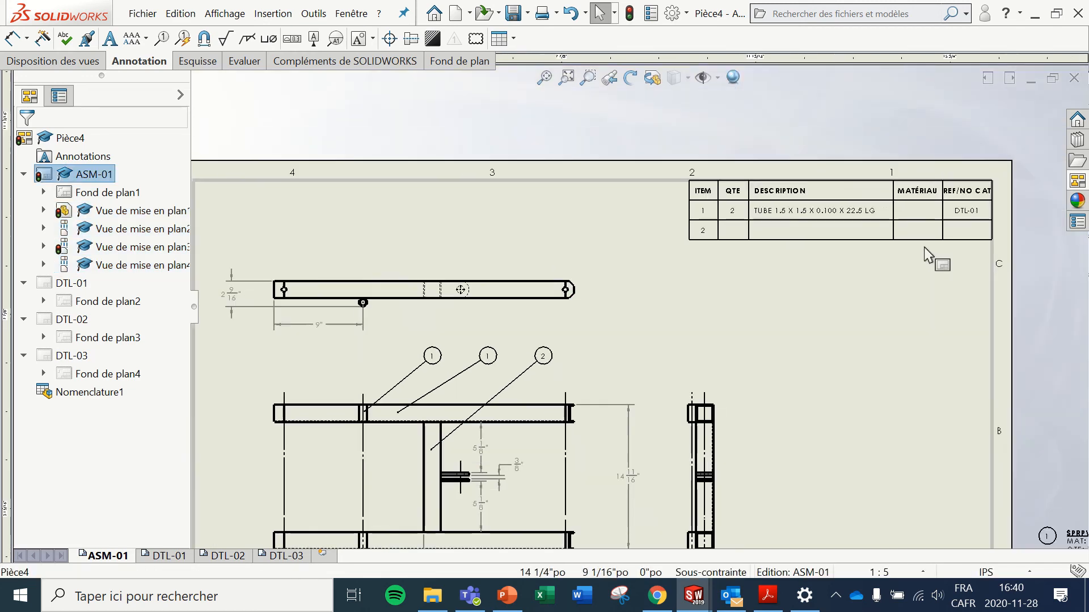
# Step: Set item 2's quantity in the bill of materials to 1
pyautogui.scroll(-2, 925, 248)
pyautogui.click(916, 259)
pyautogui.scroll(-2, 513, 261)
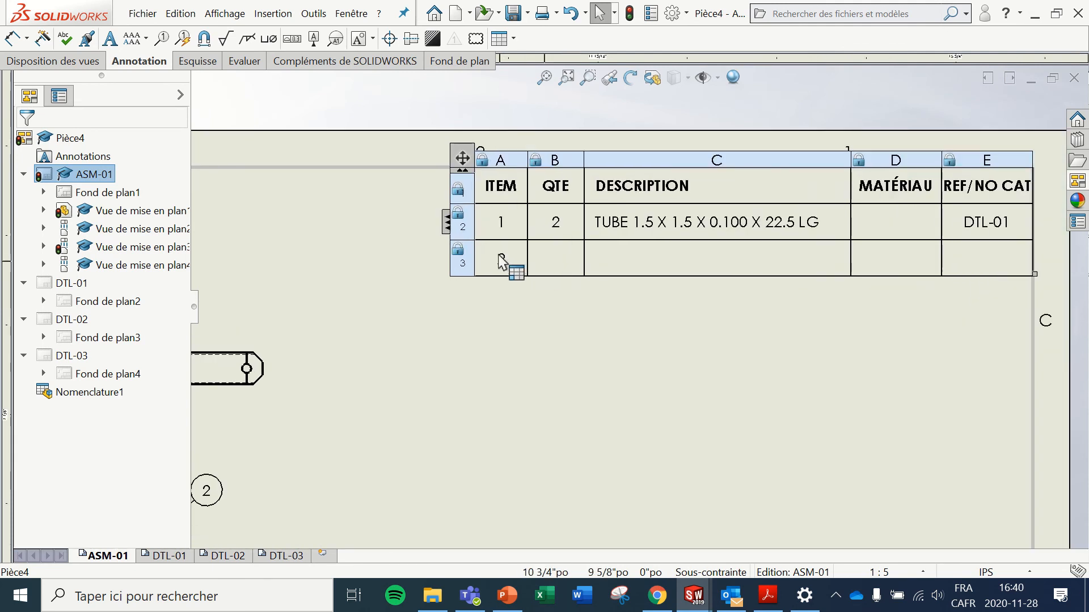
pyautogui.doubleClick(559, 263)
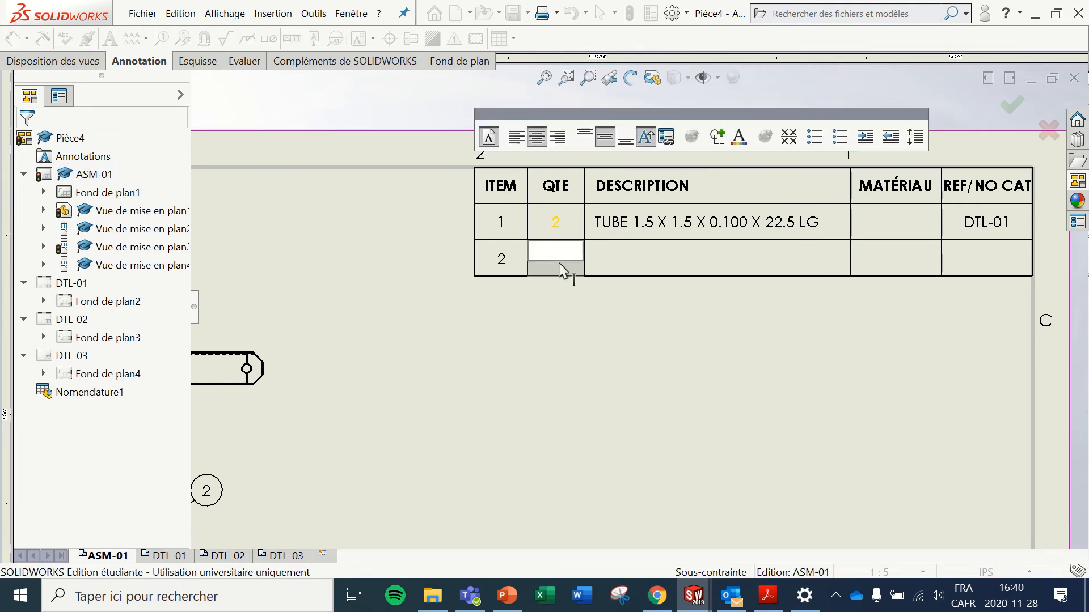
pyautogui.write('1')
pyautogui.click(621, 265)
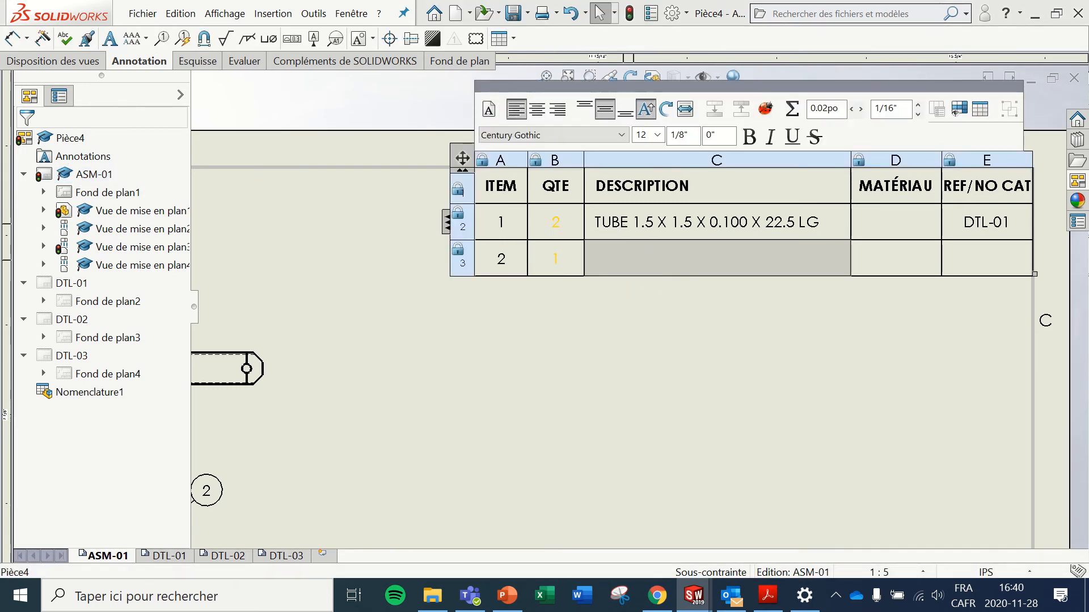
# Step: Reuse item 1's tube description text to fill item 2's description with "TUBE 1.5 X 1.5 X 0.100 X 13.5 LG"
pyautogui.doubleClick(622, 220)
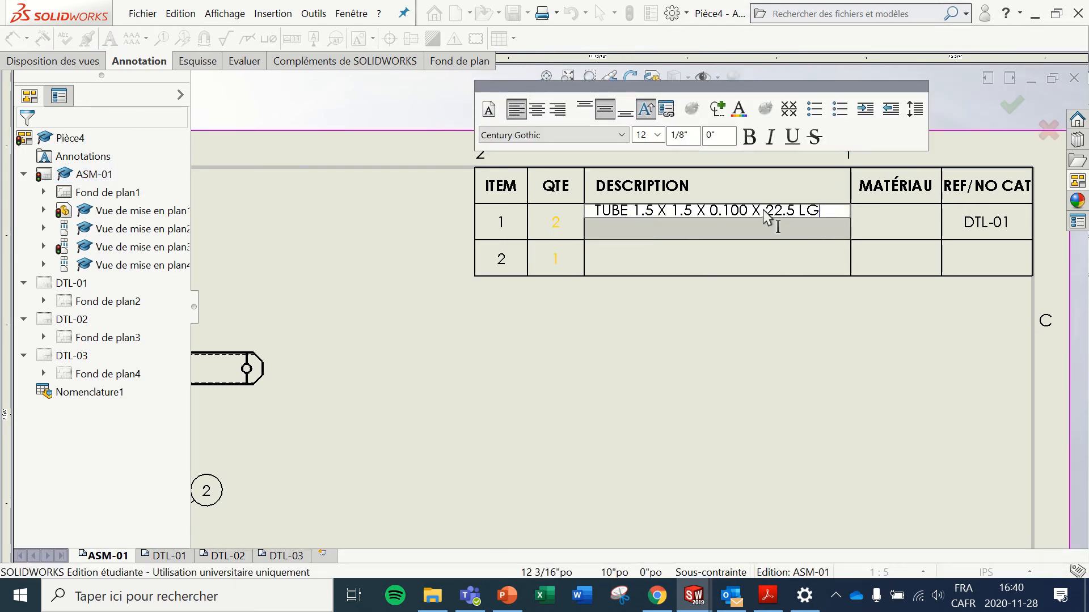
pyautogui.moveTo(760, 214); pyautogui.dragTo(621, 219)
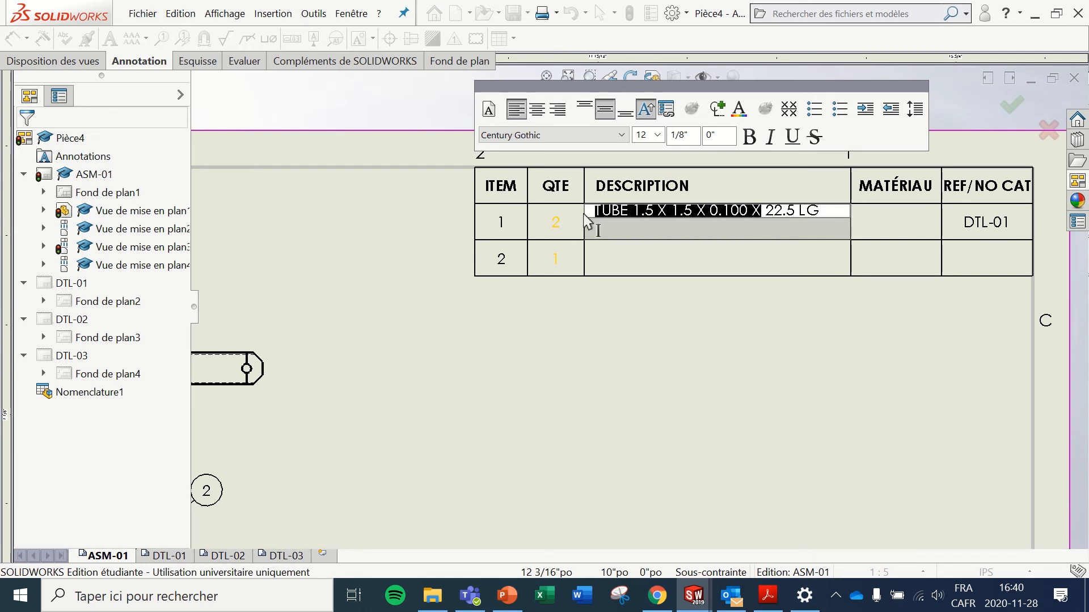
pyautogui.doubleClick(635, 260)
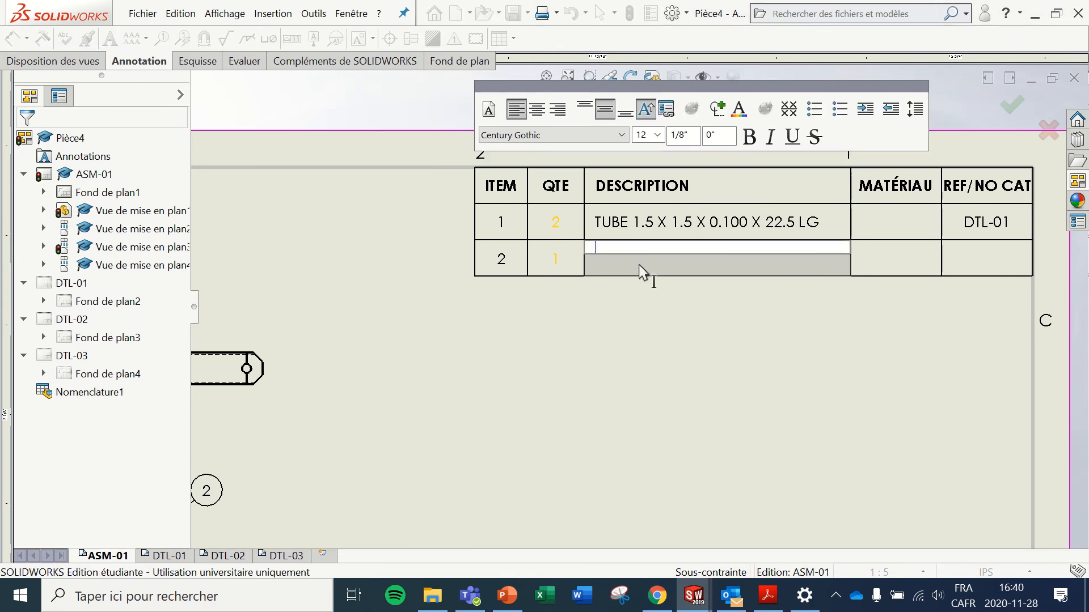
pyautogui.write('TUBE 1.5 X 1.5 X 0.100 X')
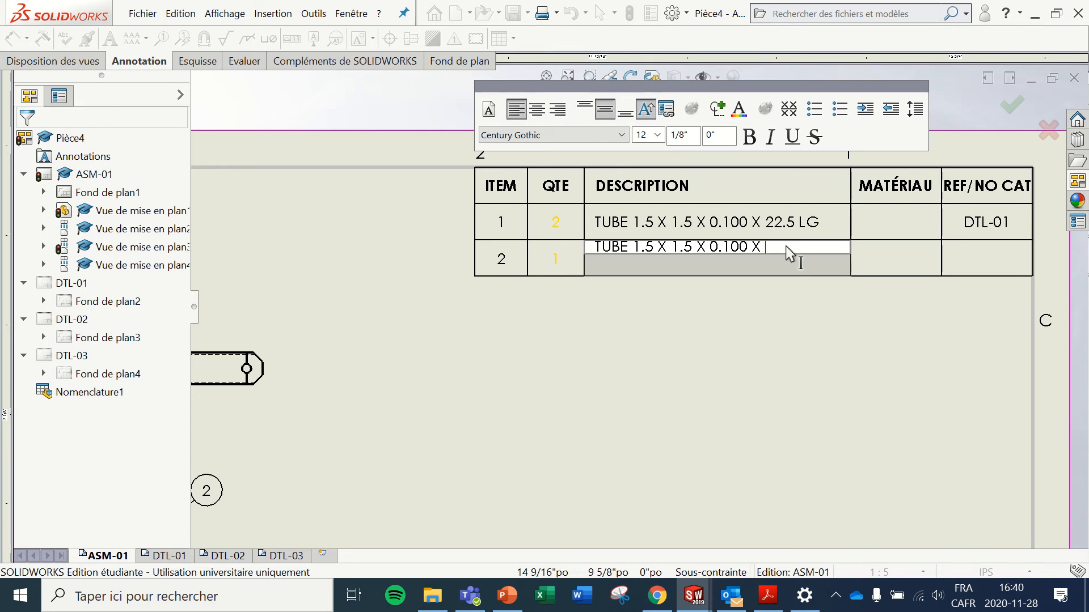
pyautogui.write('13.5 LG')
pyautogui.click(914, 270)
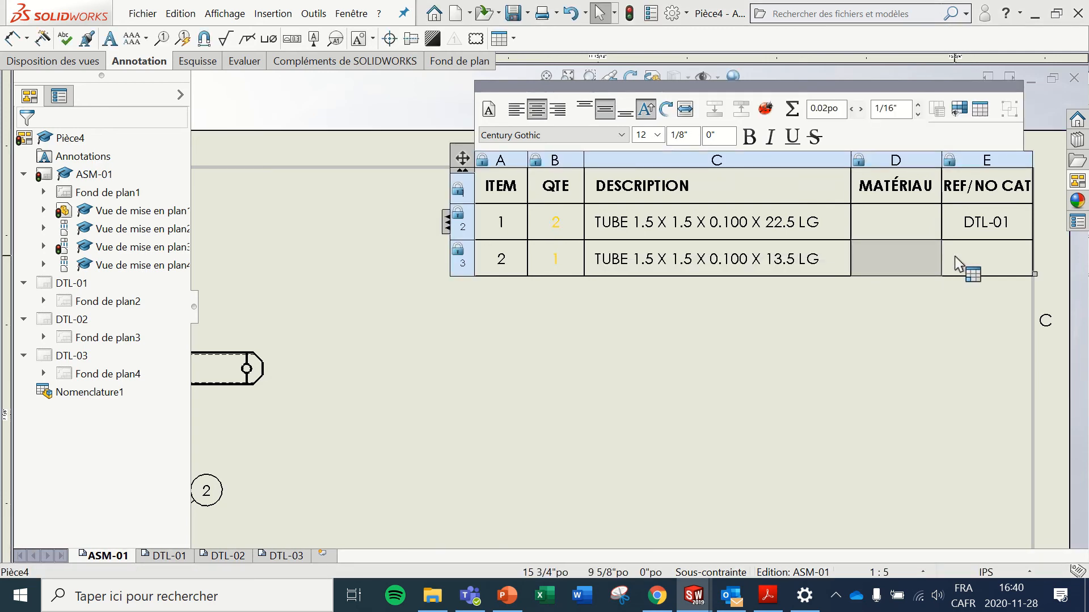
# Step: Fill item 2's REF/NO CAT cell in the bill of materials with "--"
pyautogui.scroll(6, 445, 369)
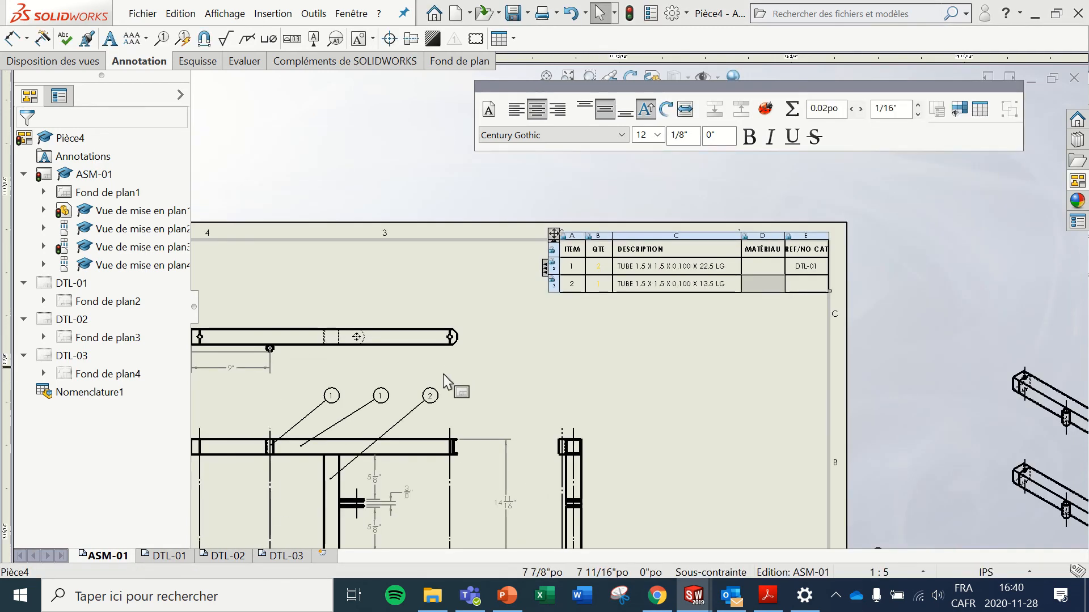
pyautogui.scroll(-4, 410, 456)
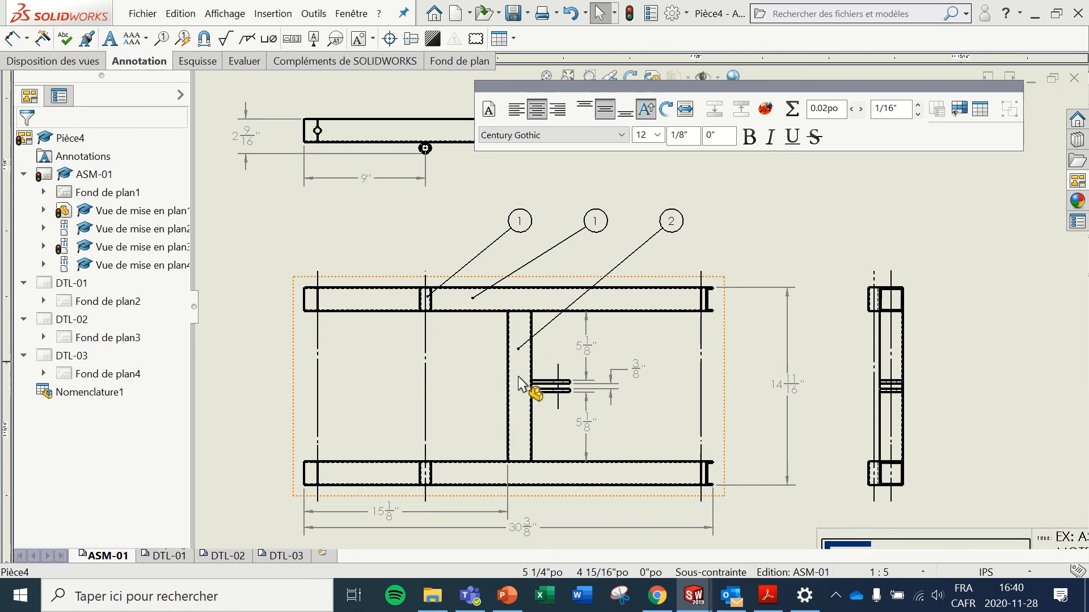
pyautogui.scroll(4, 773, 294)
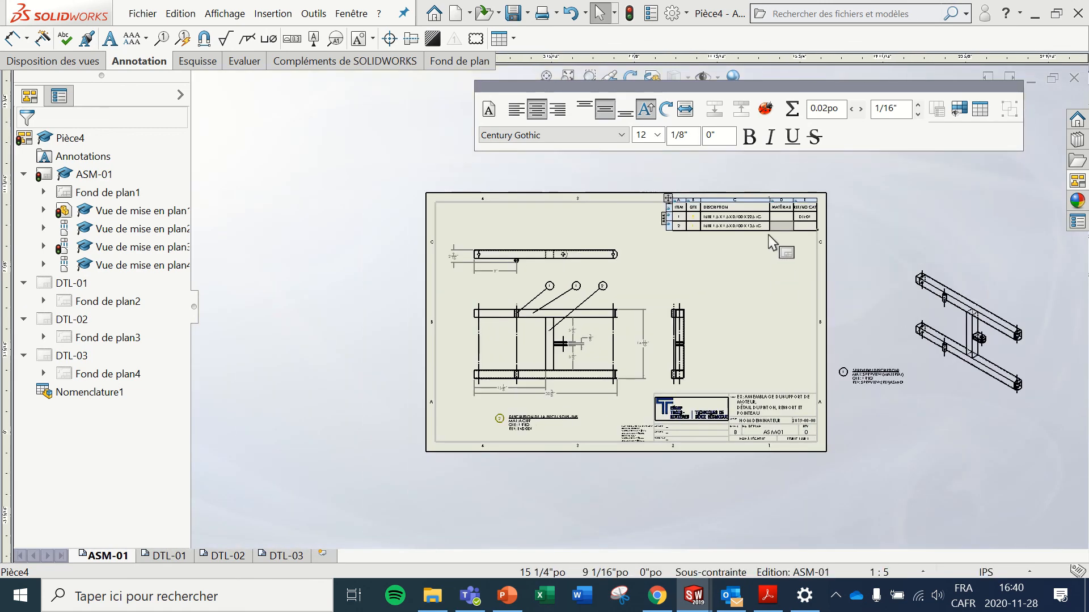
pyautogui.scroll(-5, 740, 215)
pyautogui.scroll(-1, 759, 250)
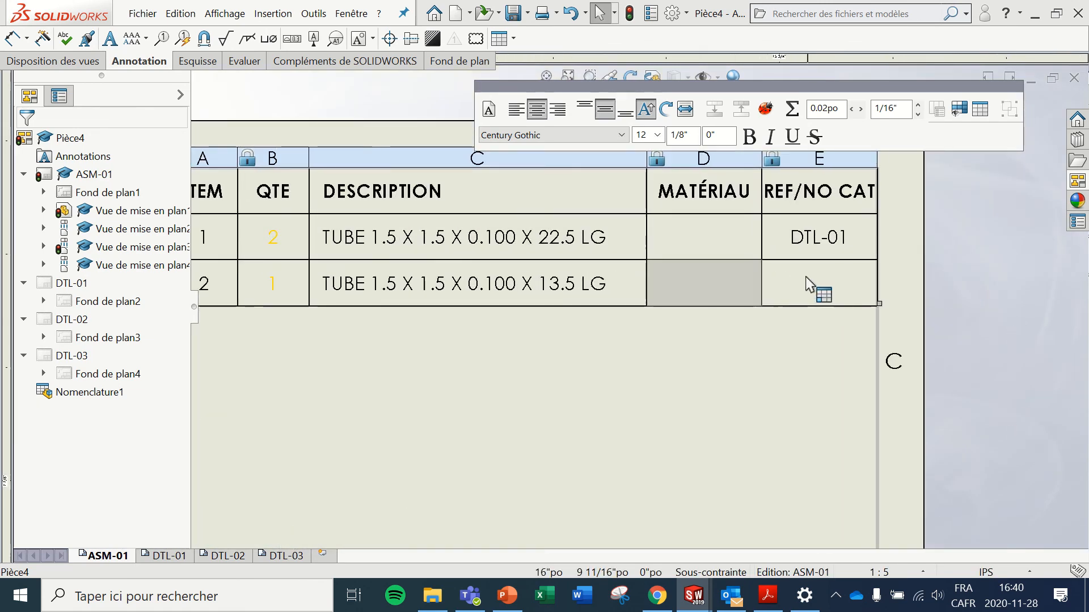
pyautogui.click(813, 284)
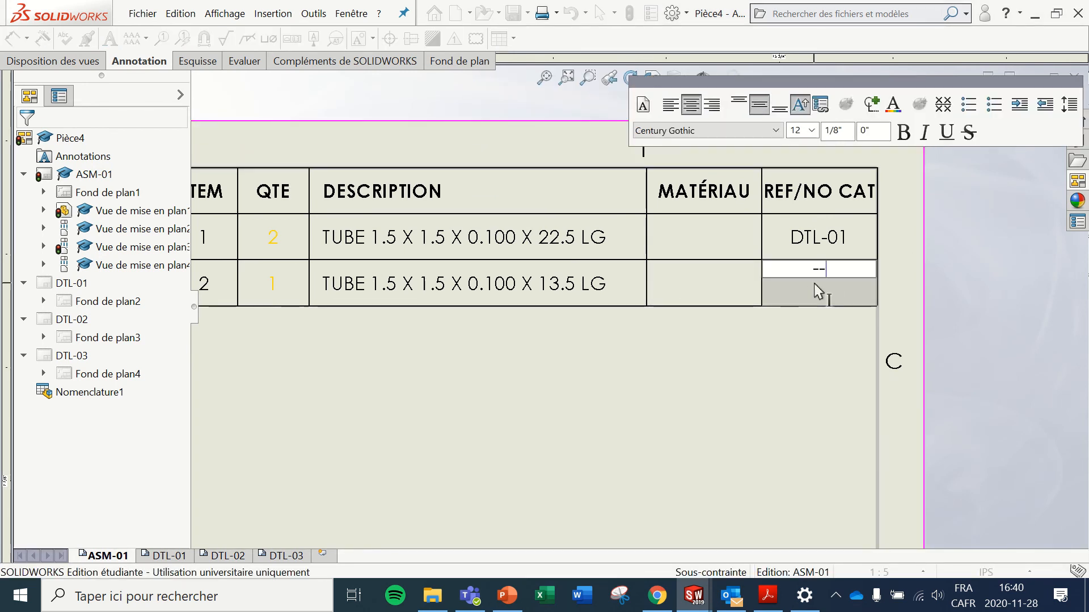
pyautogui.click(775, 348)
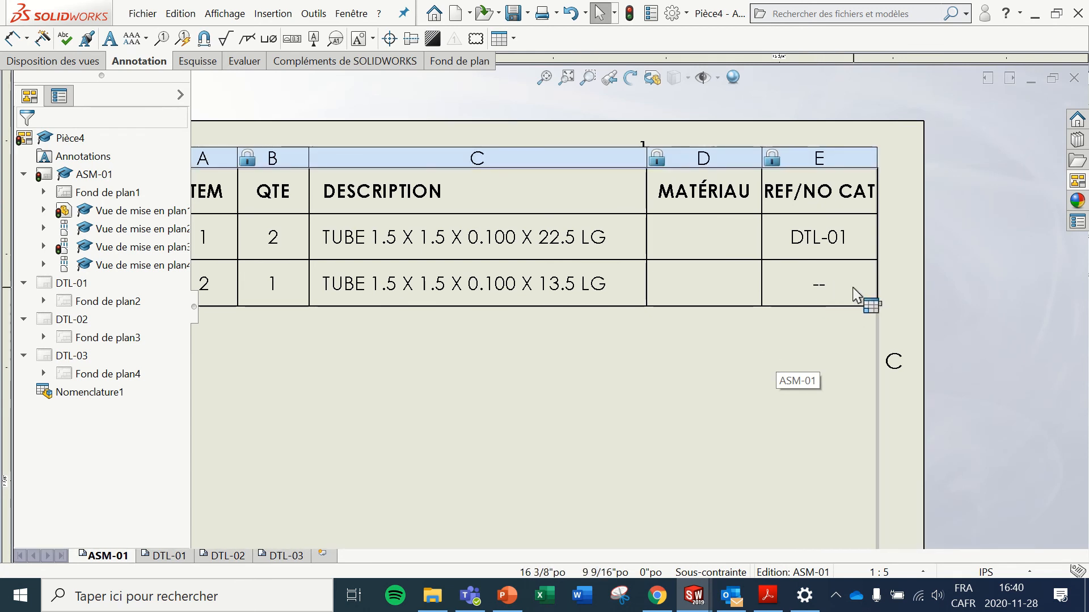
pyautogui.click(790, 348)
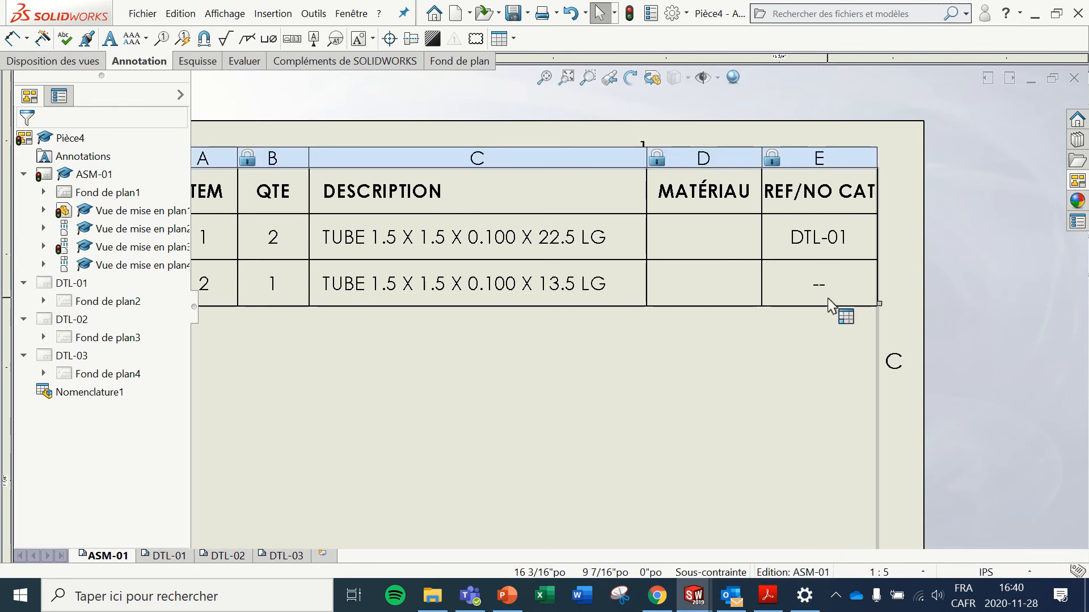
# Step: Enter ACIER as the material (MATÉRIAU) for items 2 and 1 in the bill of materials
pyautogui.doubleClick(708, 292)
pyautogui.write('AC')
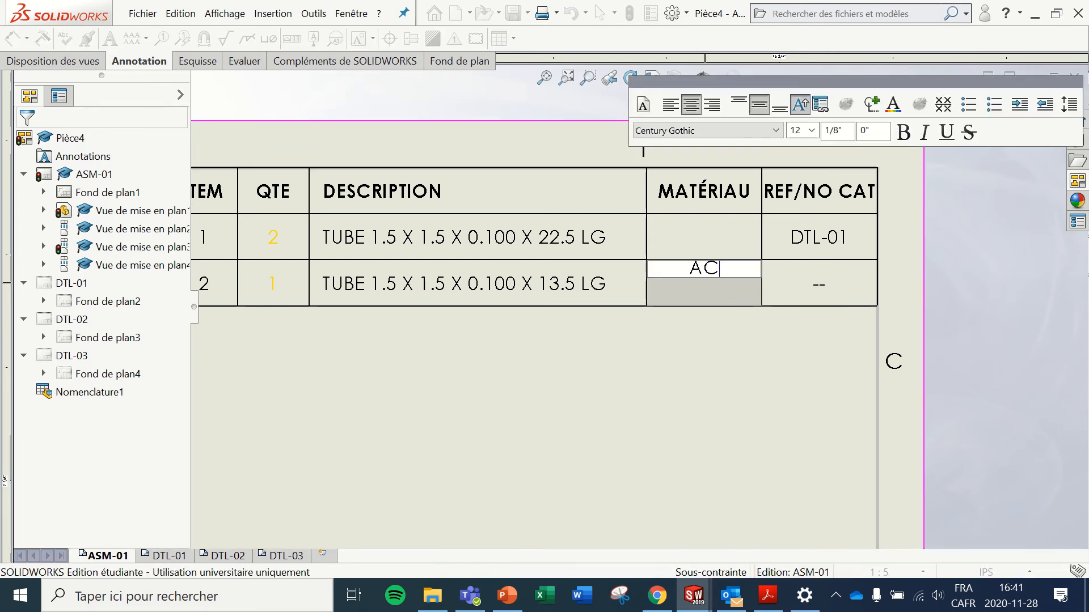
pyautogui.write('IER')
pyautogui.click(706, 346)
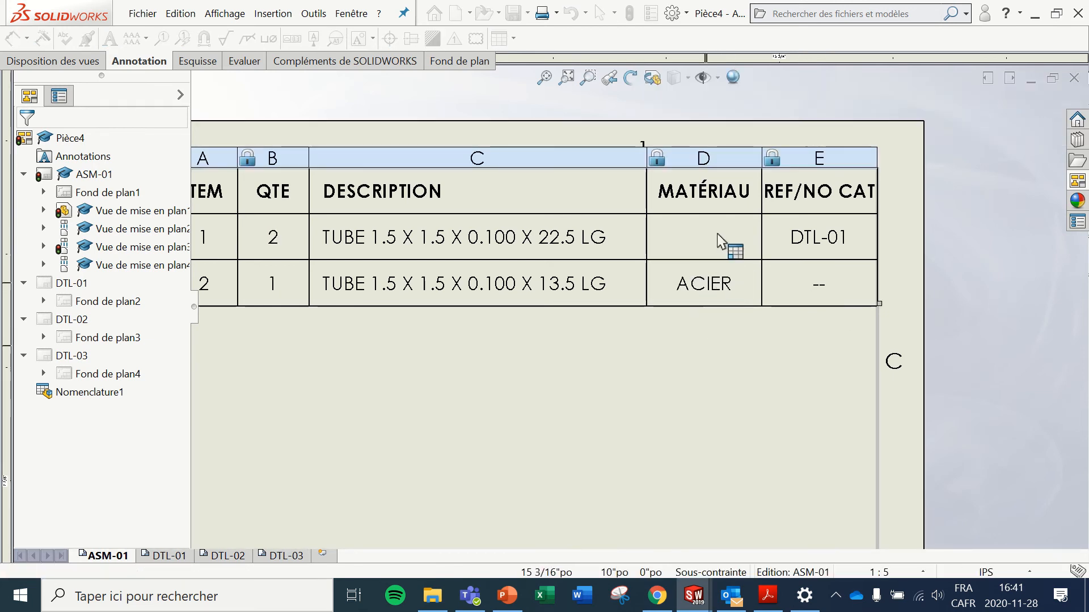
pyautogui.doubleClick(705, 238)
pyautogui.write('ACIER')
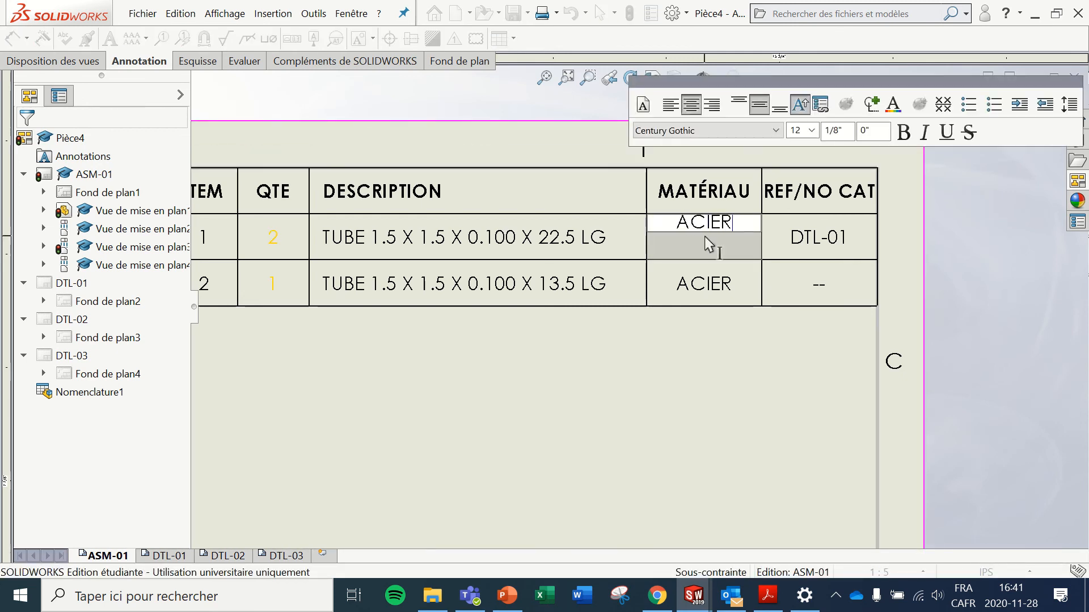
pyautogui.click(652, 384)
pyautogui.scroll(3, 445, 329)
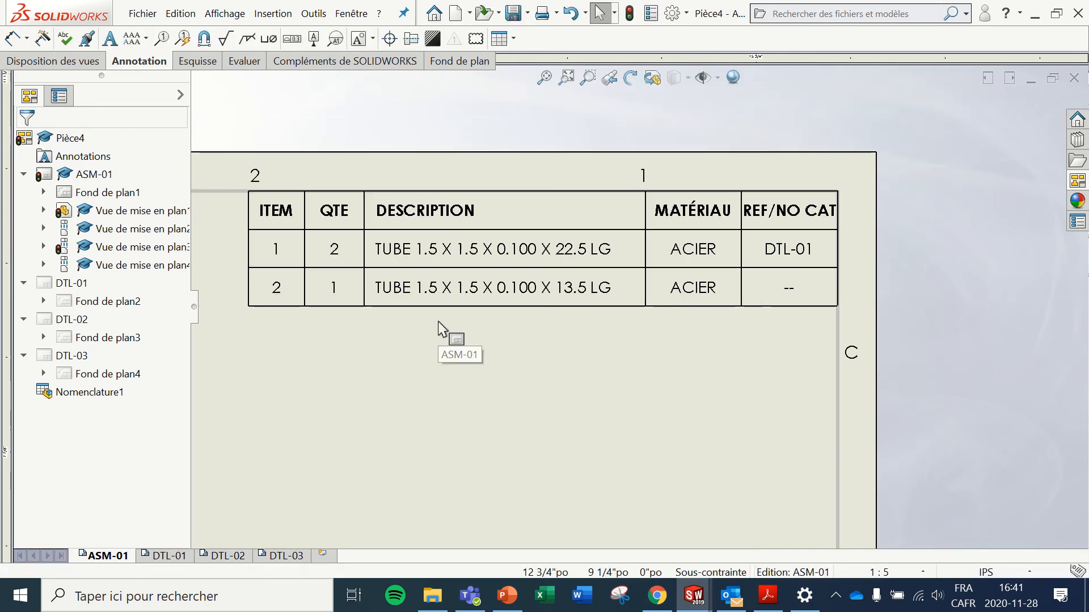
# Step: Insert a new row below item 2 in the bill of materials
pyautogui.scroll(-2, 442, 330)
pyautogui.click(379, 290)
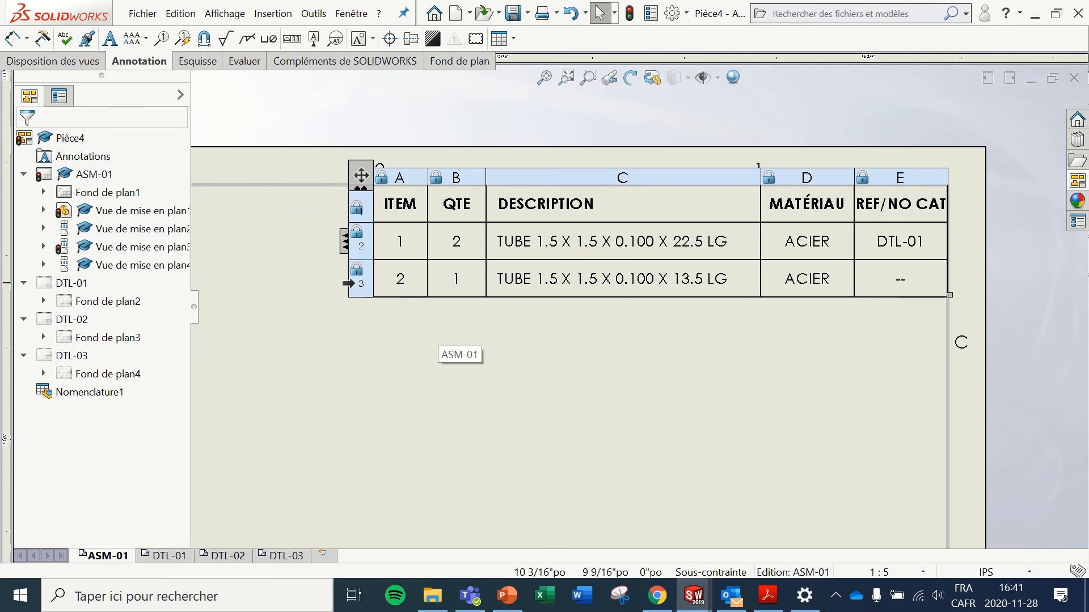
pyautogui.rightClick(348, 284)
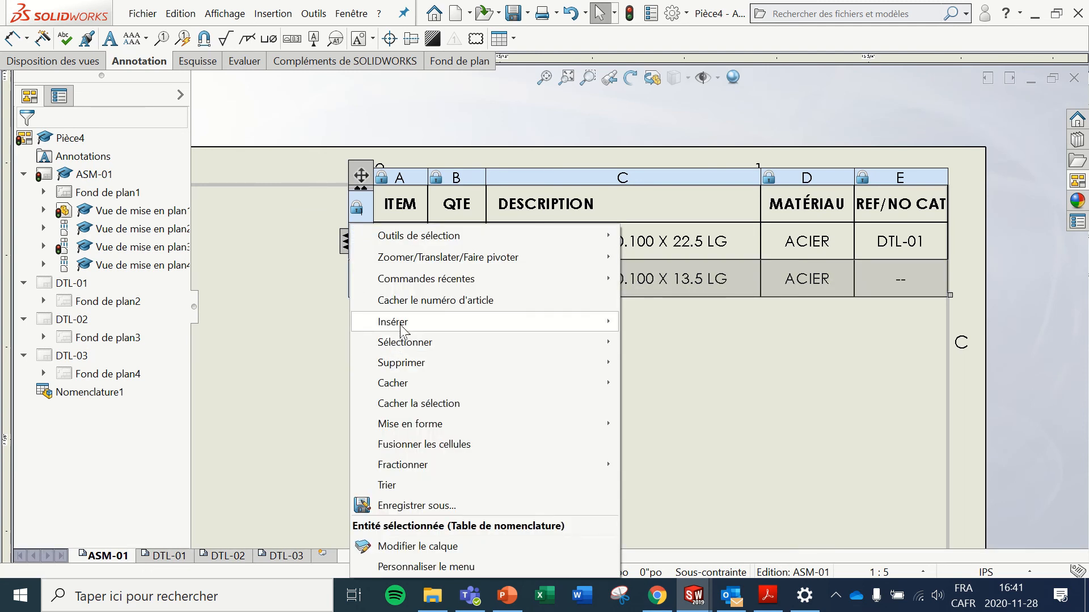
pyautogui.moveTo(401, 328)
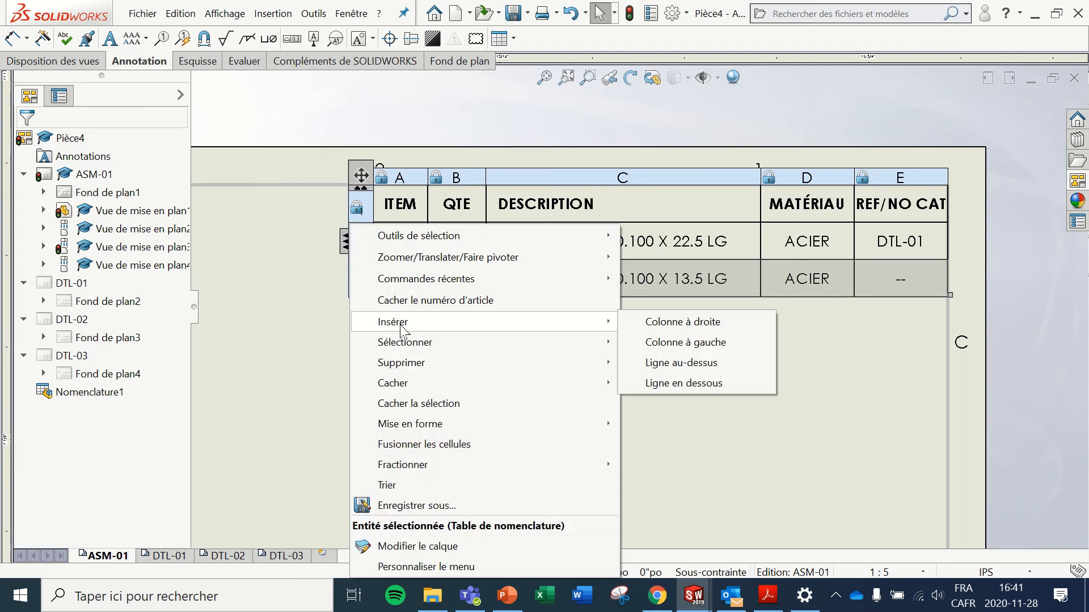
pyautogui.click(683, 383)
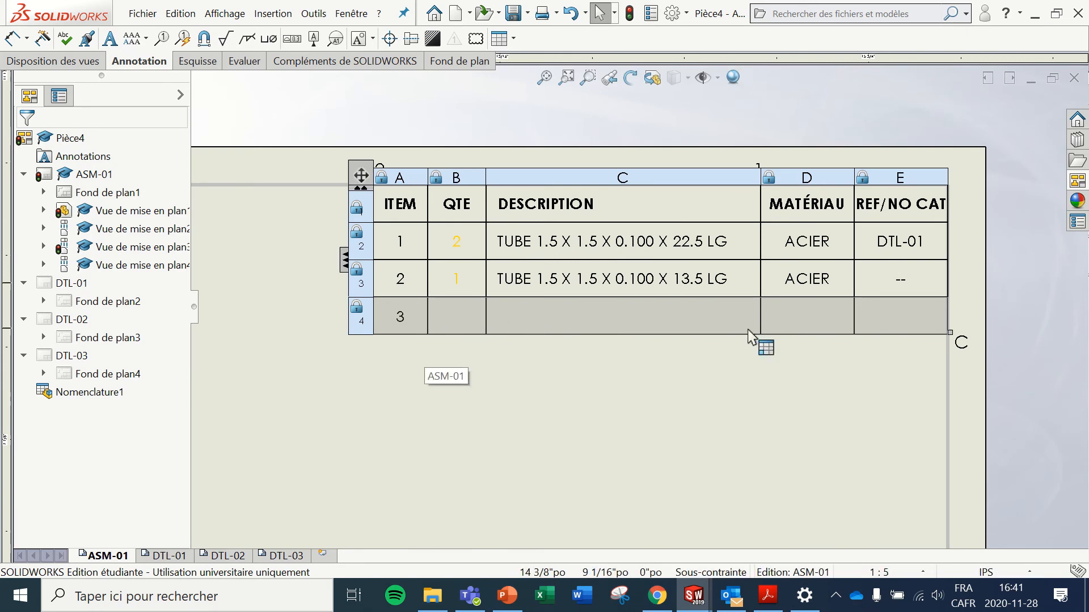
# Step: Try to renumber the balloon attached to the small bushing on the upper tube as 3 by editing its text directly
pyautogui.scroll(4, 491, 436)
pyautogui.scroll(-6, 493, 386)
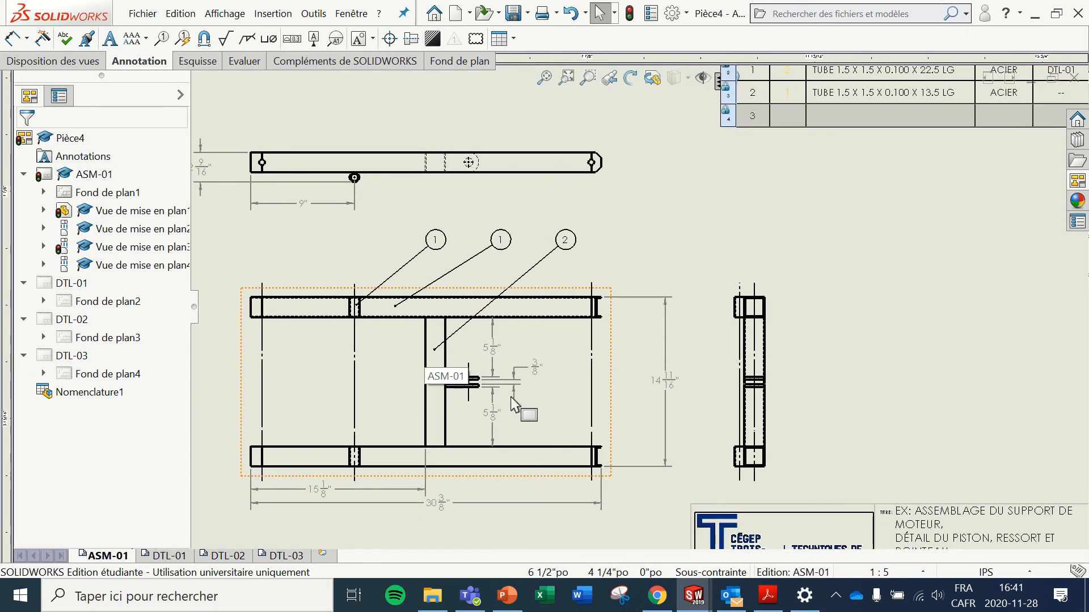
pyautogui.scroll(-1, 505, 252)
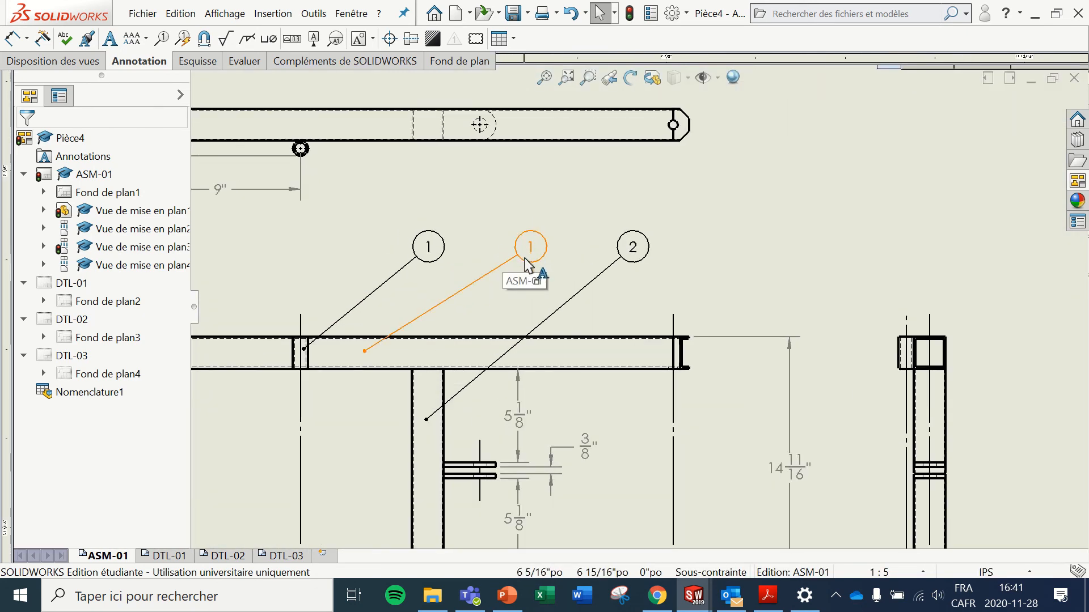
pyautogui.click(429, 248)
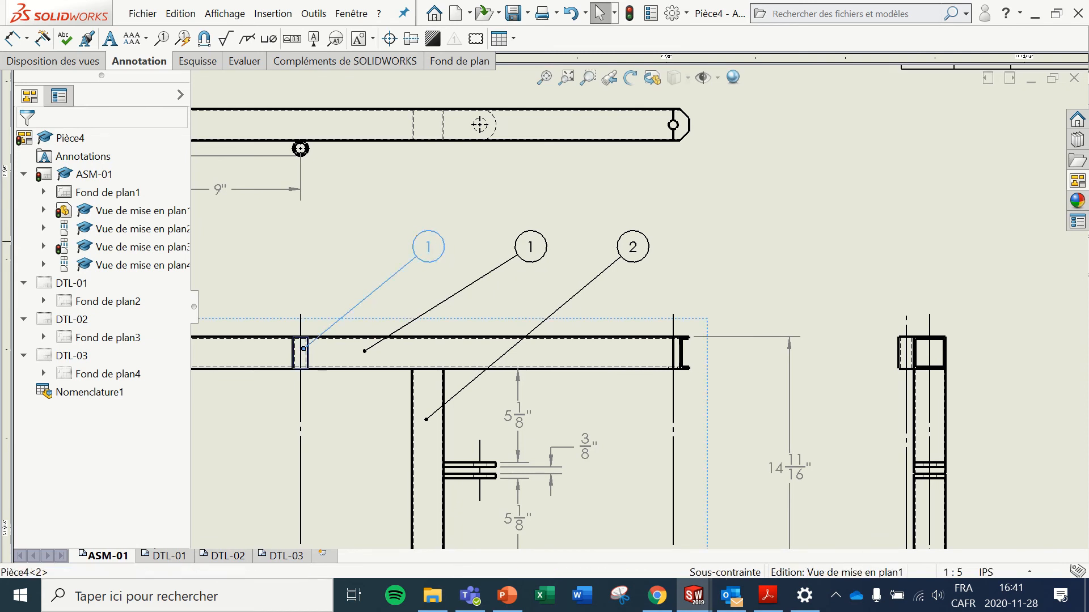
pyautogui.doubleClick(426, 245)
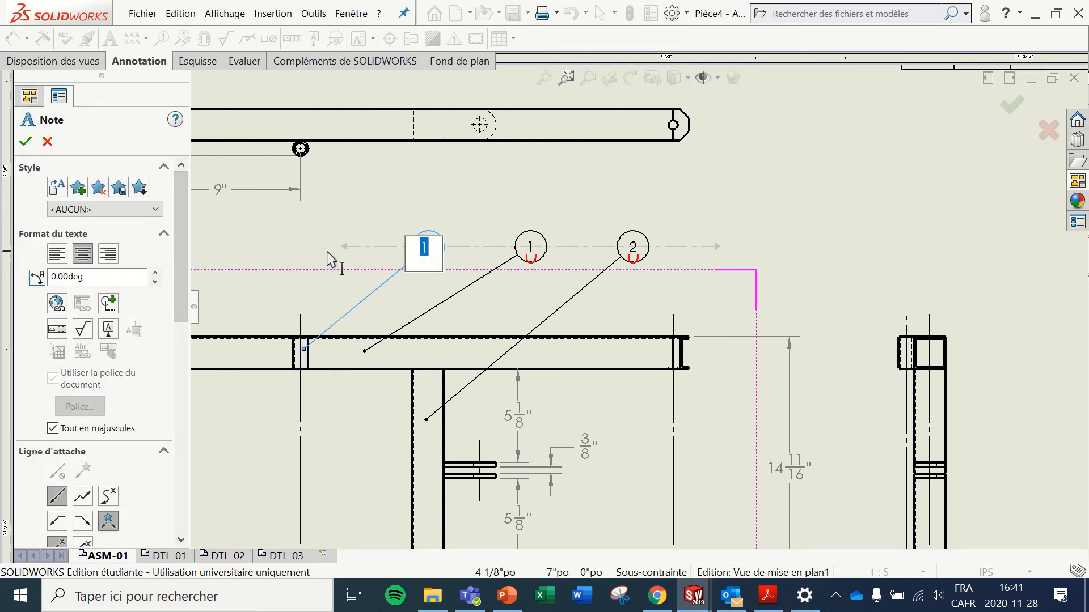
pyautogui.write('3')
pyautogui.press('Return')
pyautogui.press('BackSpace')
pyautogui.click(353, 212)
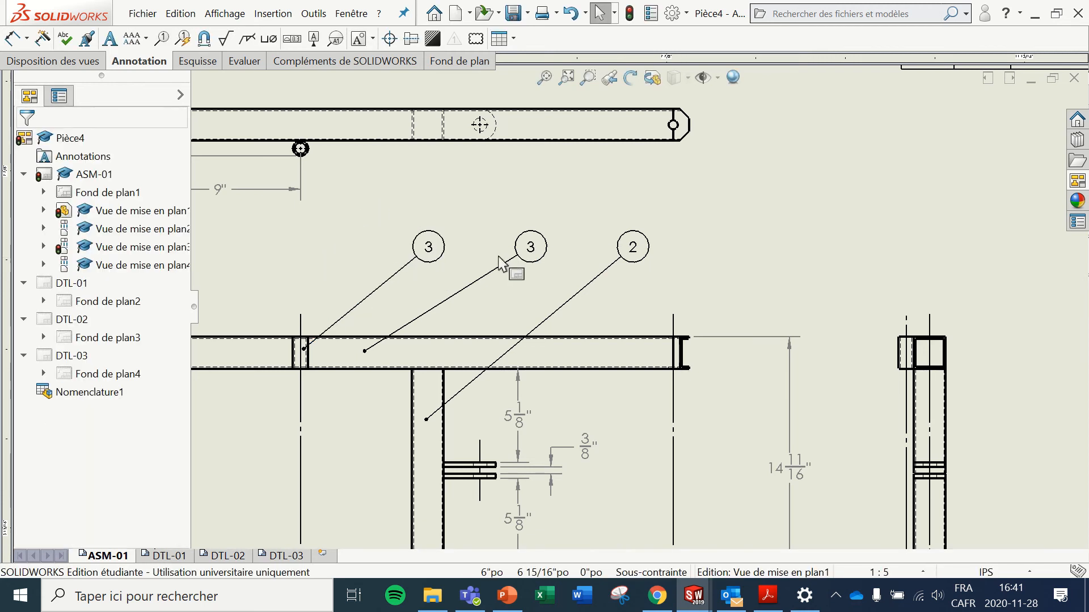
# Step: Restore the bushing balloon's number to 1
pyautogui.doubleClick(429, 250)
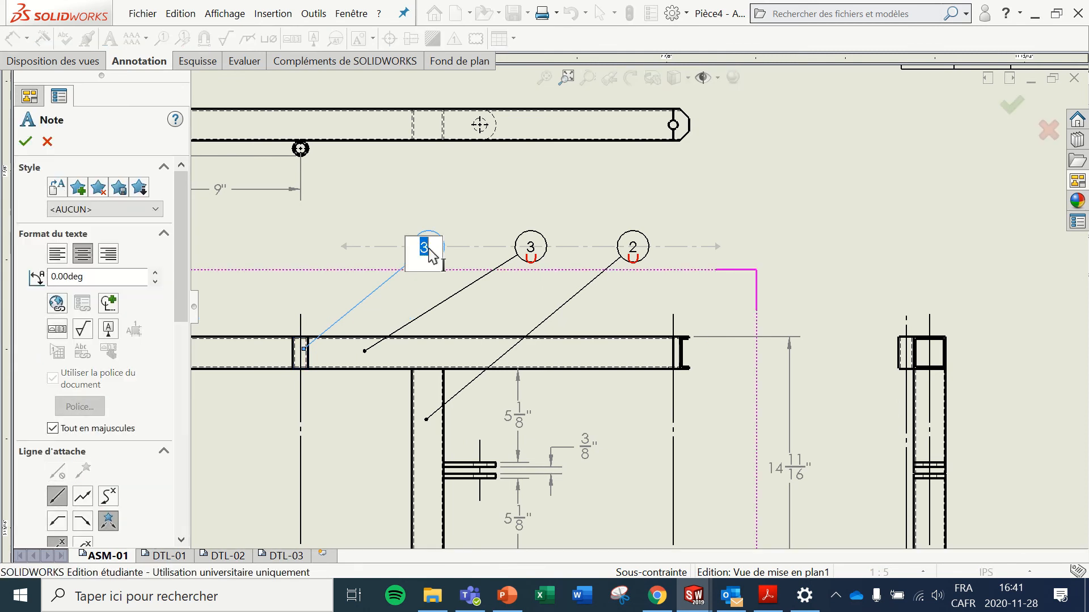
pyautogui.write('1')
pyautogui.click(474, 210)
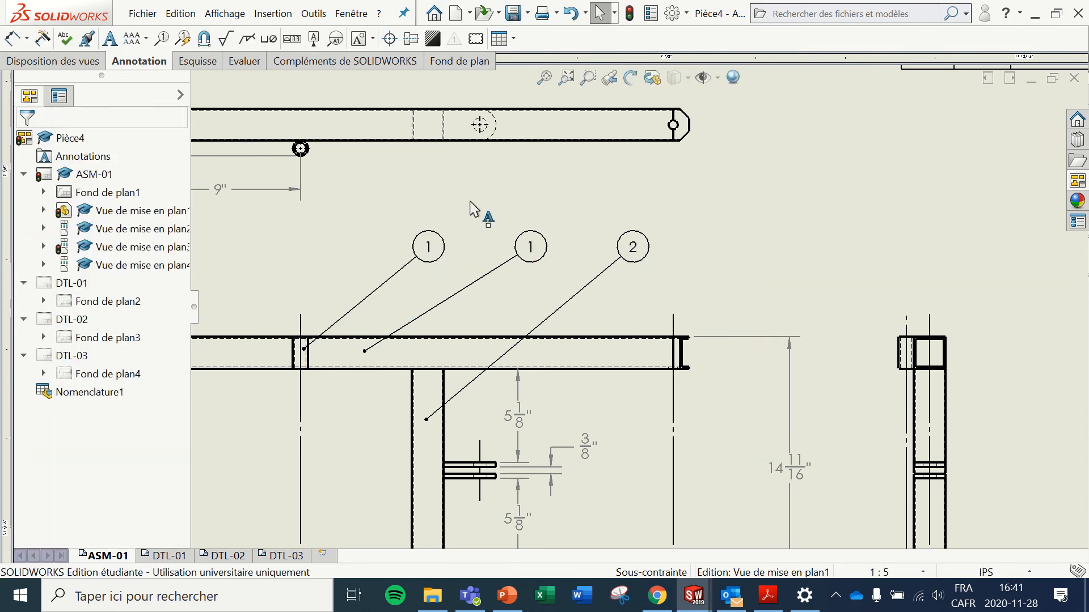
# Step: Change the bushing balloon from item number to custom text (Texte) reading 3
pyautogui.click(430, 251)
pyautogui.scroll(-3, 94, 402)
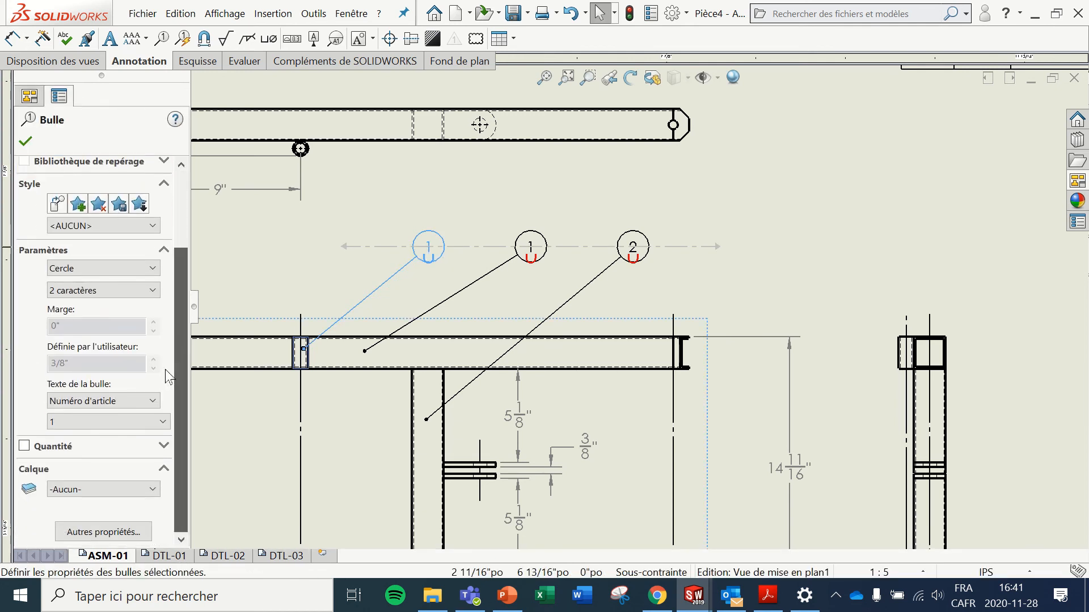
pyautogui.click(94, 401)
pyautogui.click(100, 417)
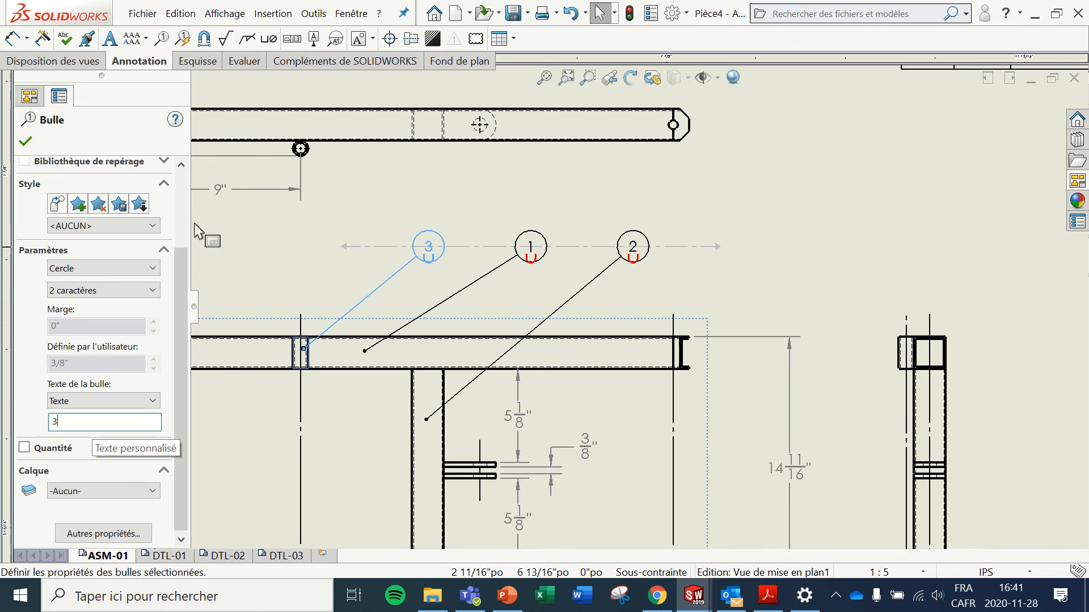
pyautogui.click(26, 141)
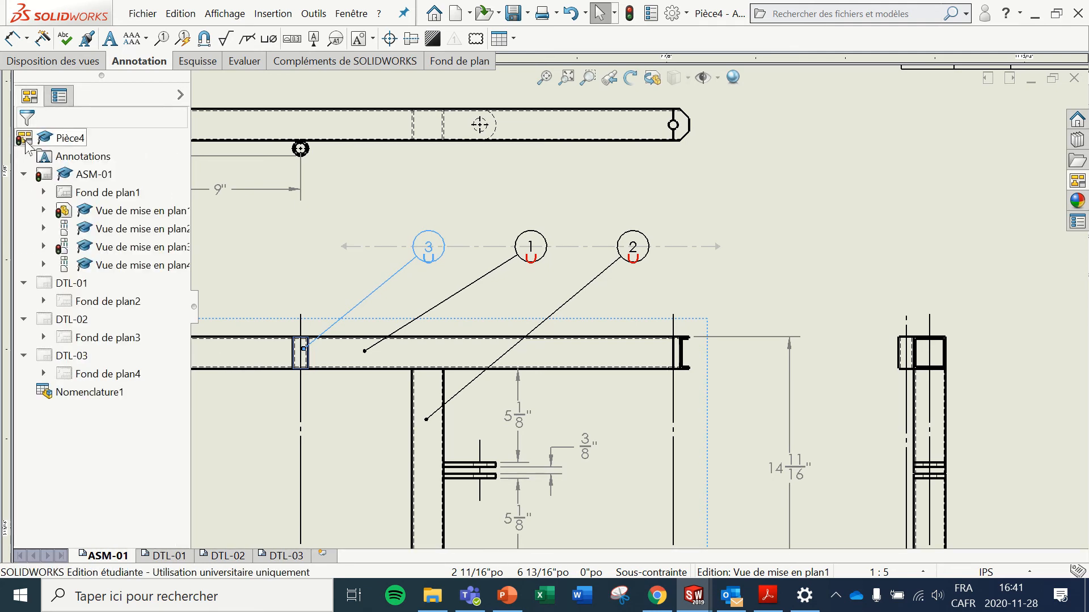
pyautogui.click(517, 212)
pyautogui.scroll(6, 555, 406)
pyautogui.scroll(-4, 634, 391)
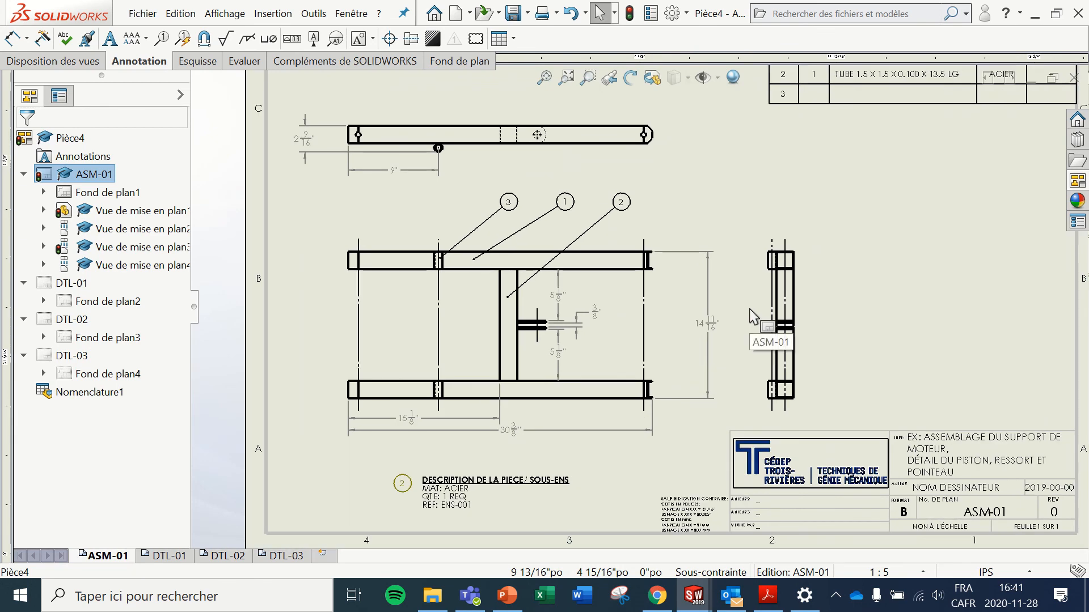
pyautogui.scroll(3, 753, 316)
pyautogui.scroll(-3, 754, 318)
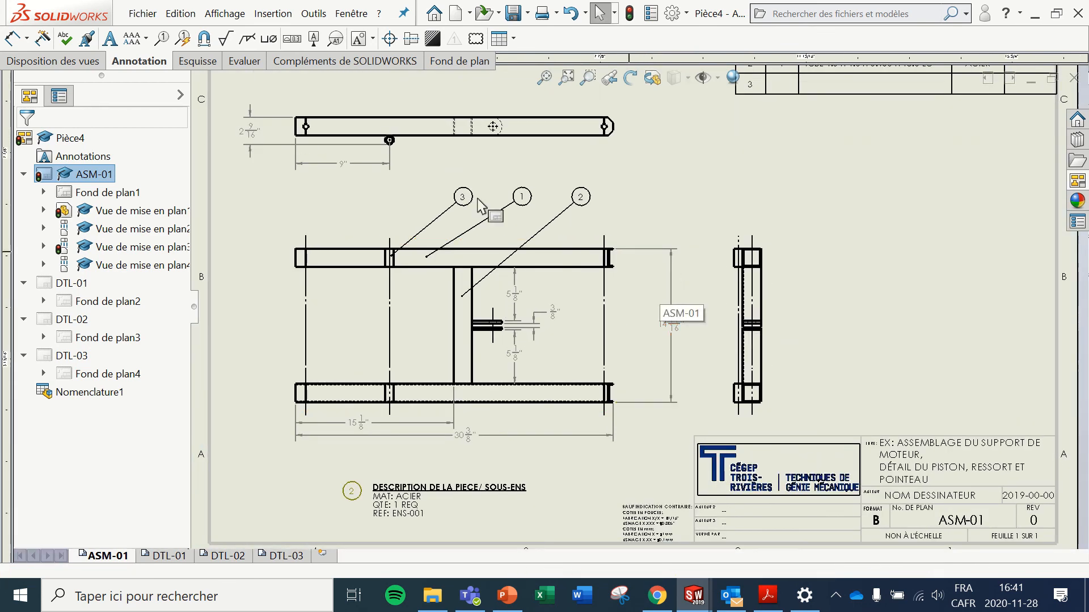
# Step: Set up an ANSI weld symbol with the fillet symbol and size 1/8 below the reference line, with the all-around (Autour) option enabled
pyautogui.click(247, 42)
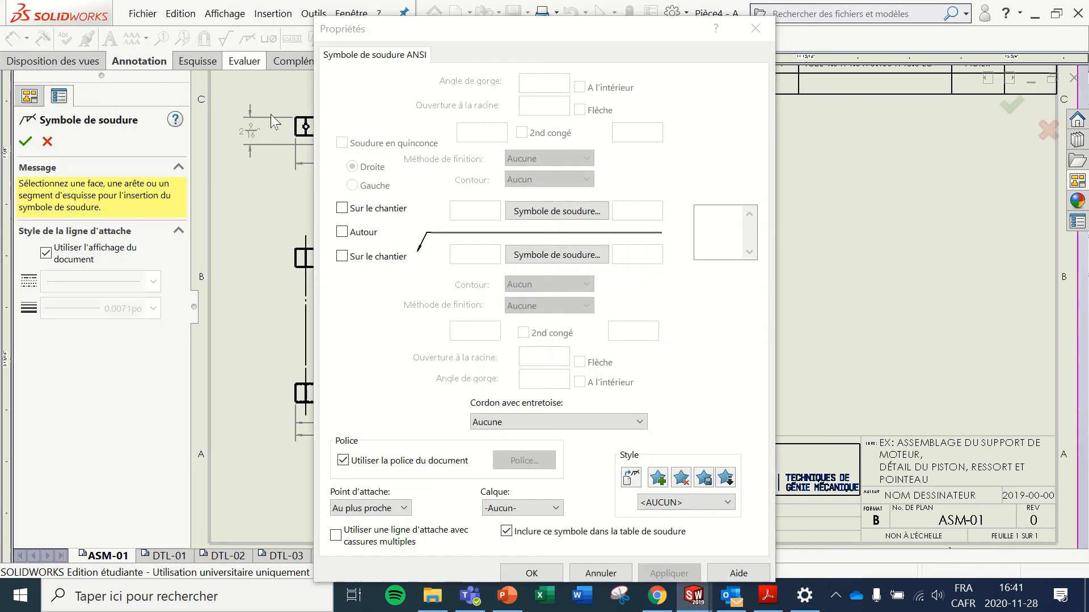
pyautogui.click(570, 256)
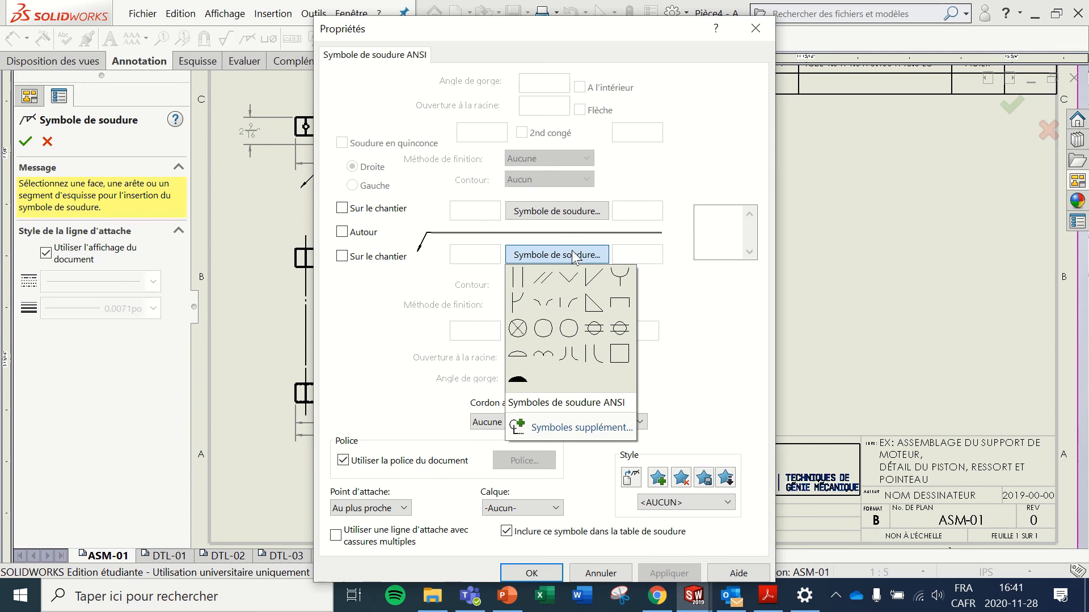
pyautogui.click(573, 300)
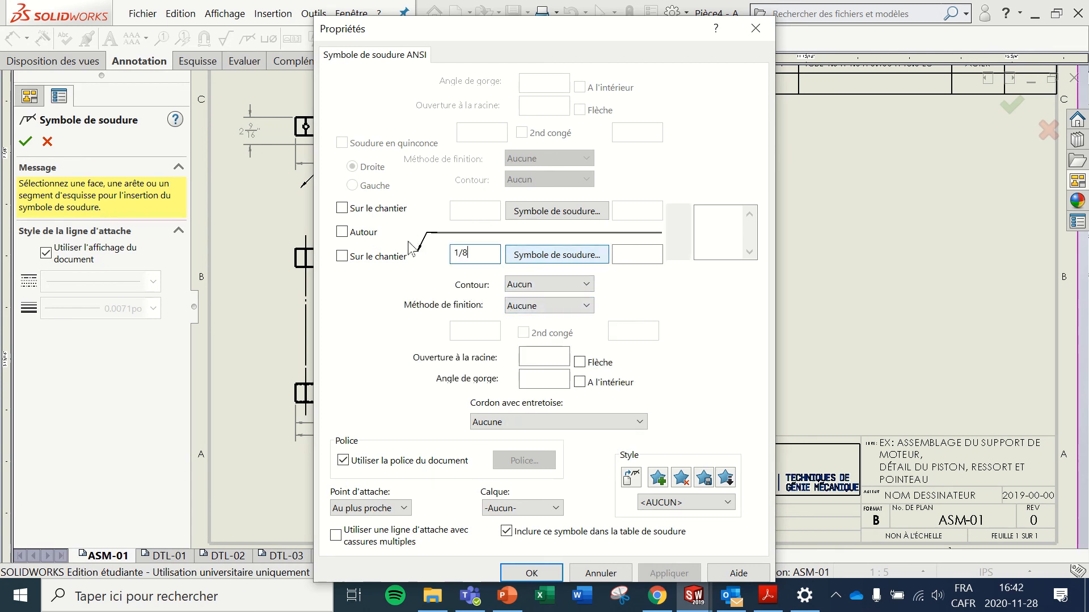
pyautogui.click(343, 233)
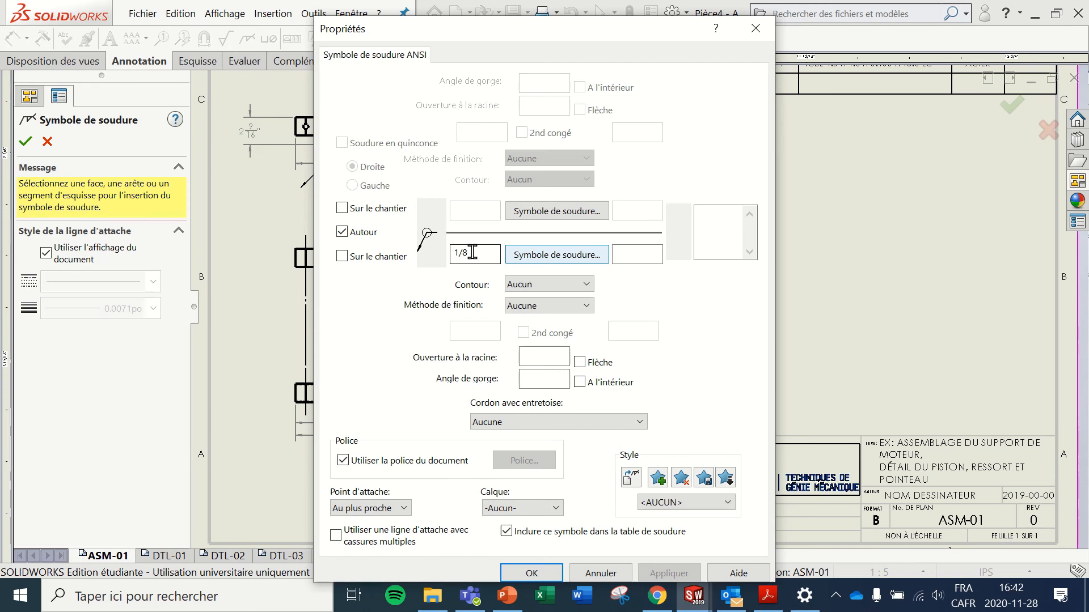
pyautogui.click(597, 261)
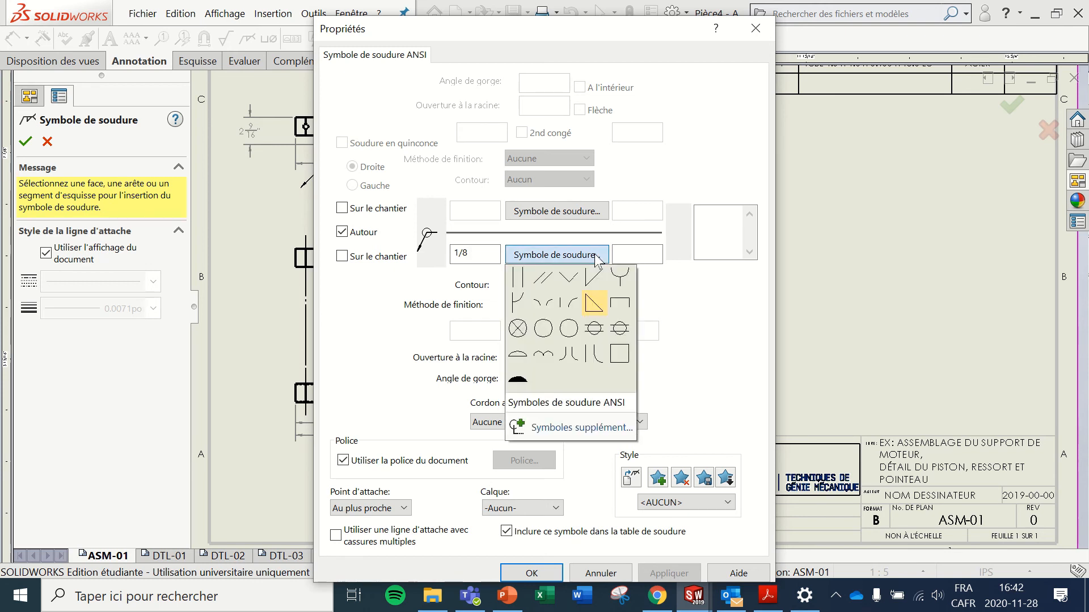
pyautogui.click(594, 307)
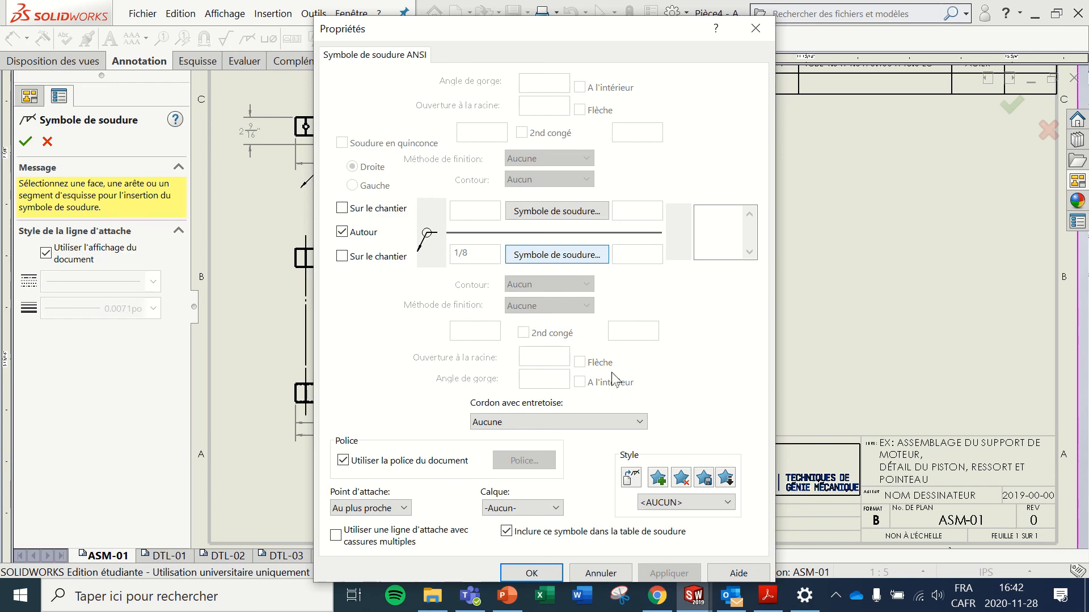
# Step: Place the 1/8 all-around weld symbol on the corner where the vertical crosspiece meets the lower tube in the front view
pyautogui.moveTo(533, 36); pyautogui.dragTo(954, 62)
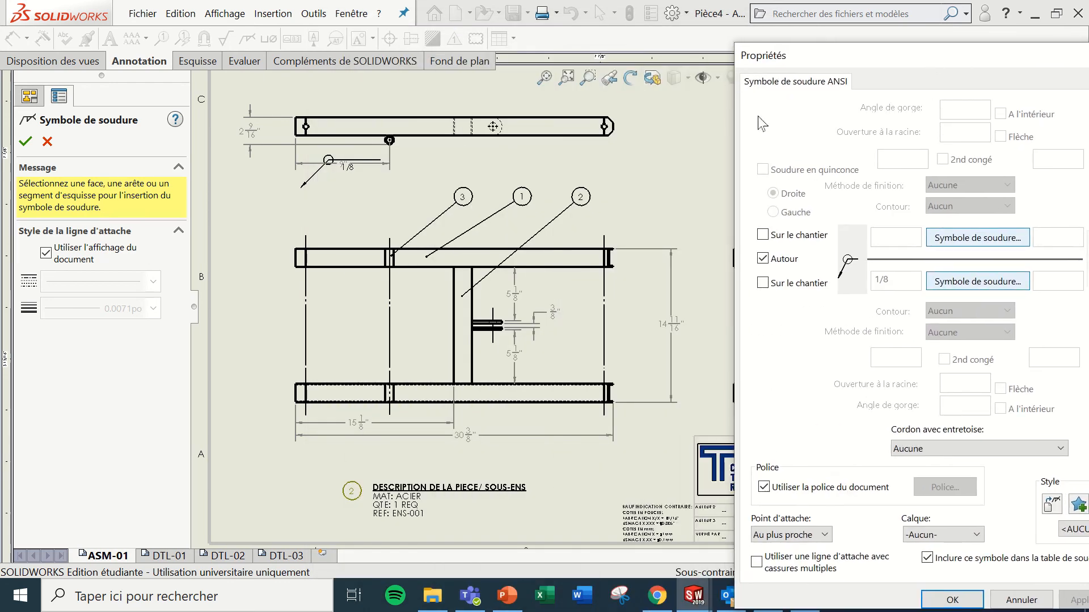
pyautogui.scroll(-5, 462, 381)
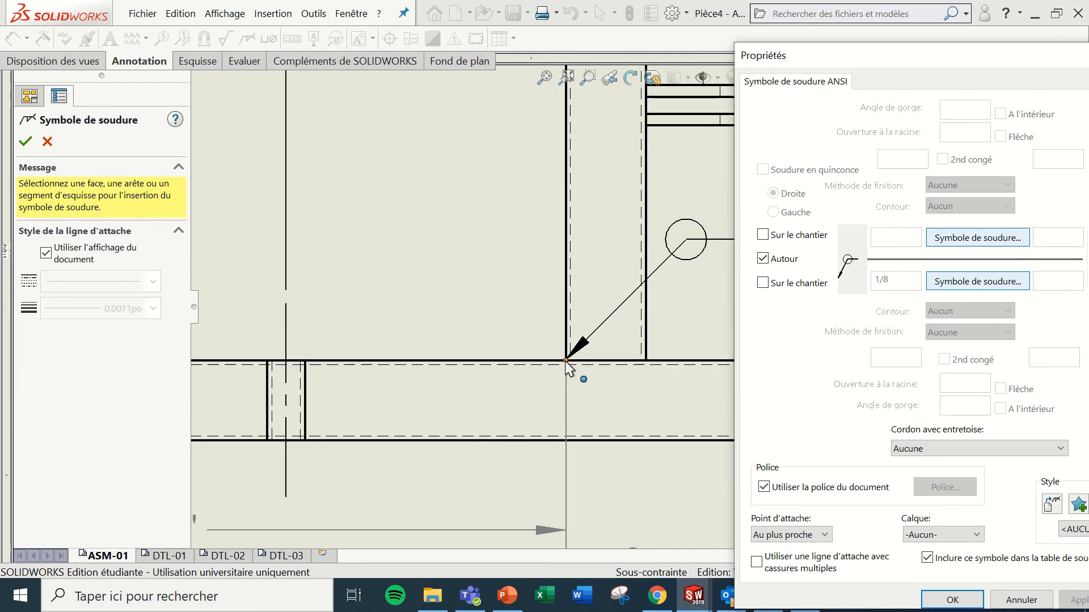
pyautogui.click(570, 368)
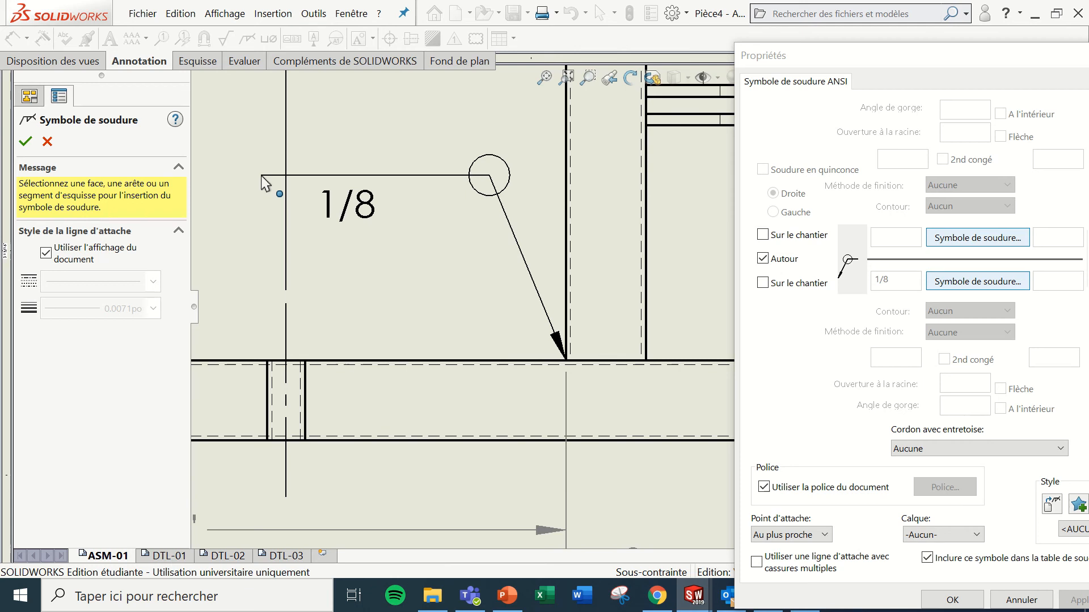
pyautogui.click(261, 176)
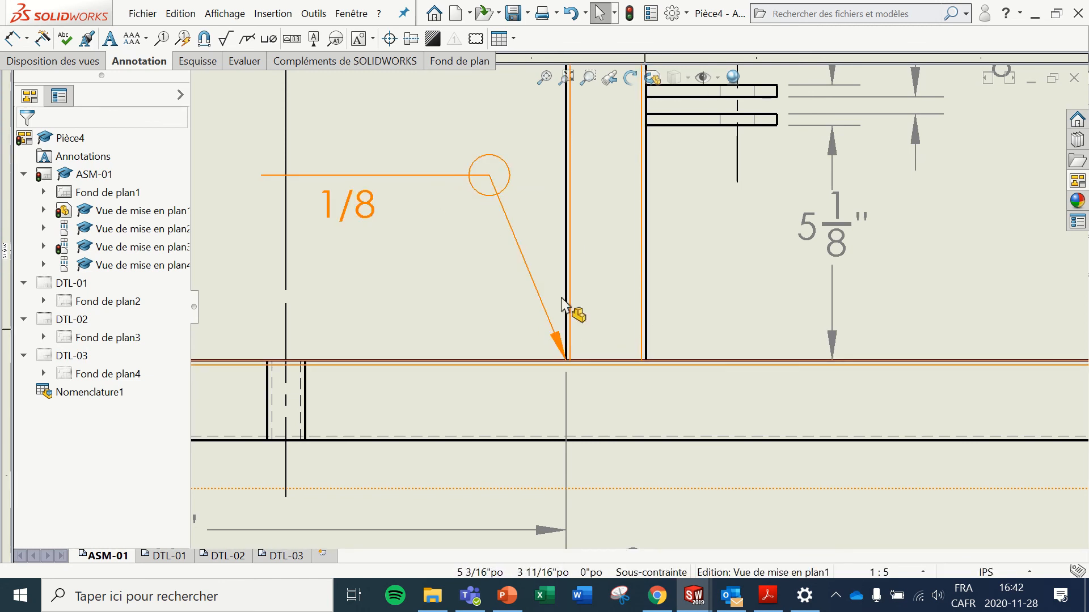
# Step: Edit the crosspiece weld symbol to include the fillet symbol below its reference line
pyautogui.doubleClick(398, 175)
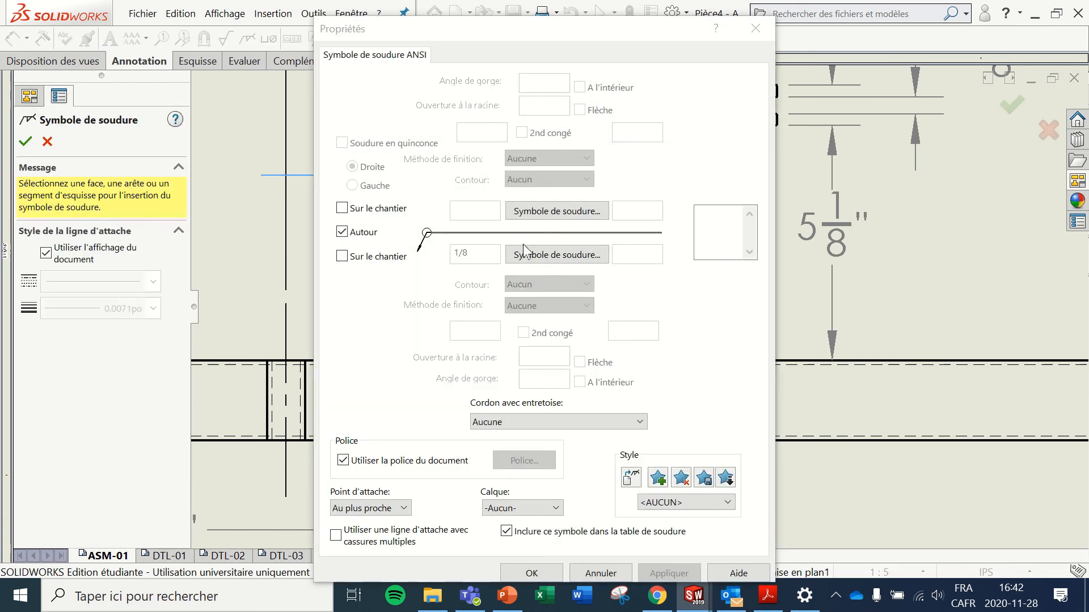
pyautogui.click(572, 254)
pyautogui.click(590, 305)
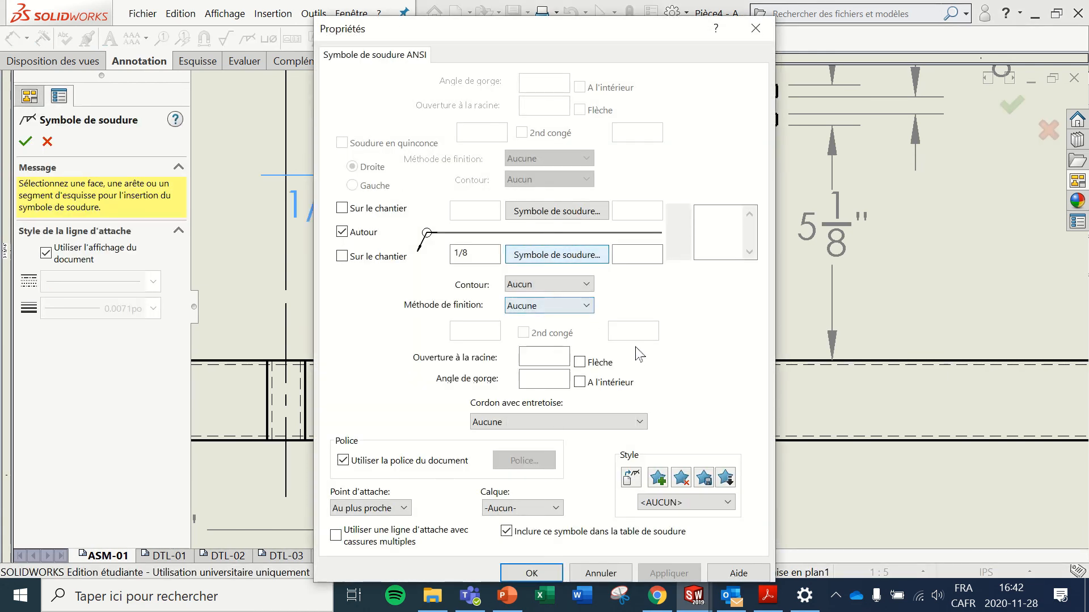
pyautogui.click(531, 573)
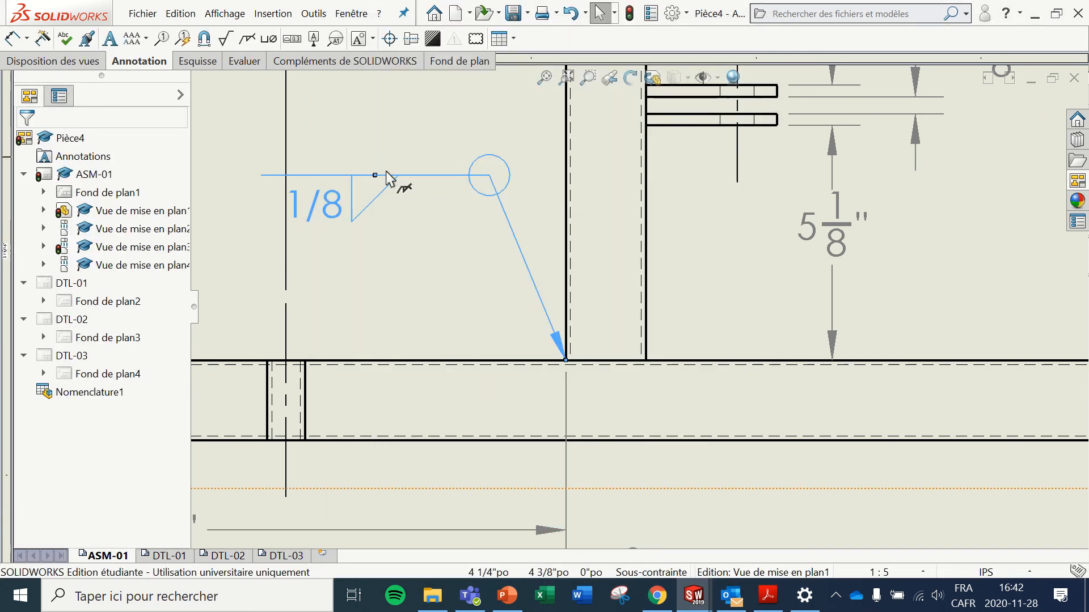
# Step: Set up a new ANSI weld symbol with the flare-bevel symbol and size 1/8 both above and below the reference line
pyautogui.press('f')
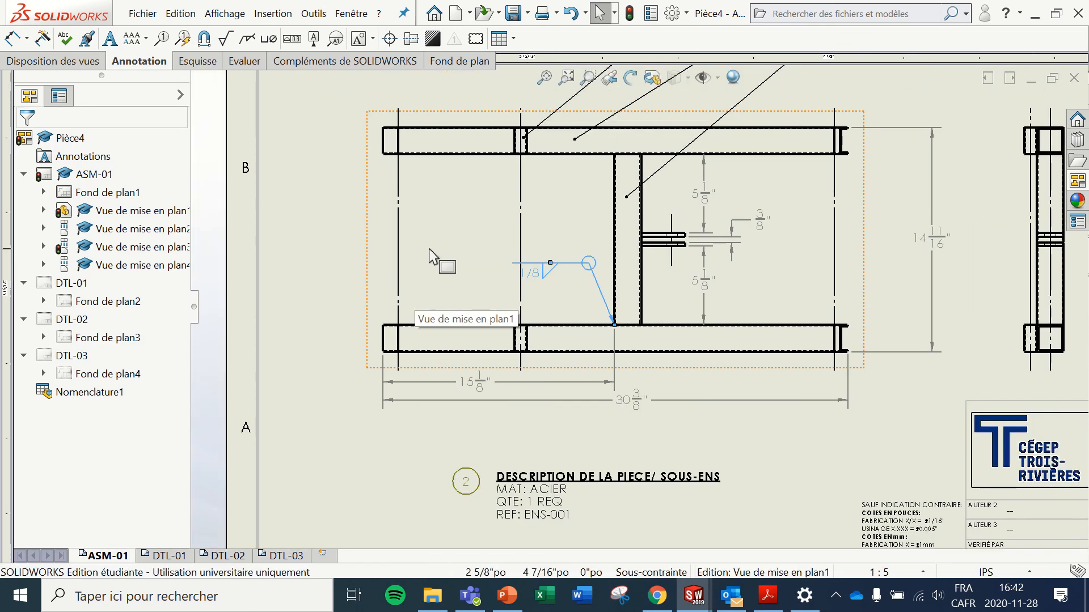
pyautogui.scroll(4, 861, 314)
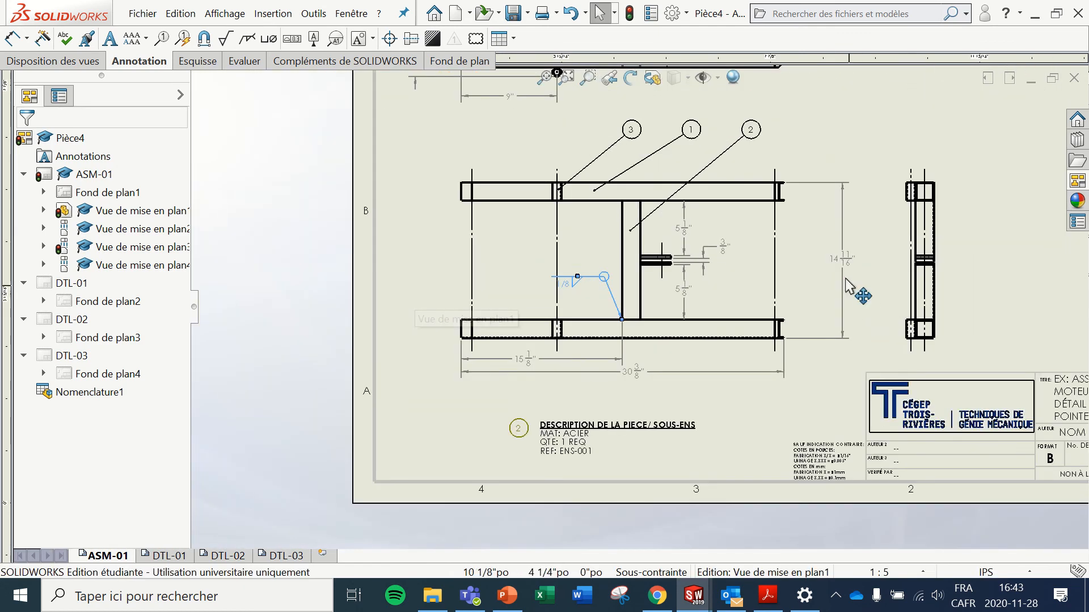
pyautogui.scroll(-10, 584, 165)
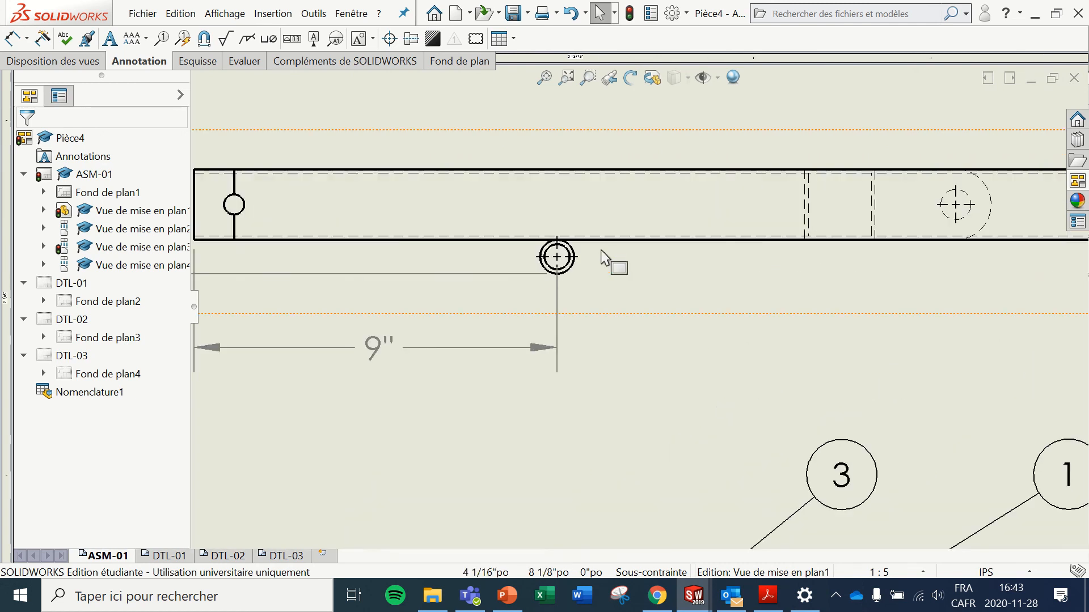
pyautogui.click(247, 39)
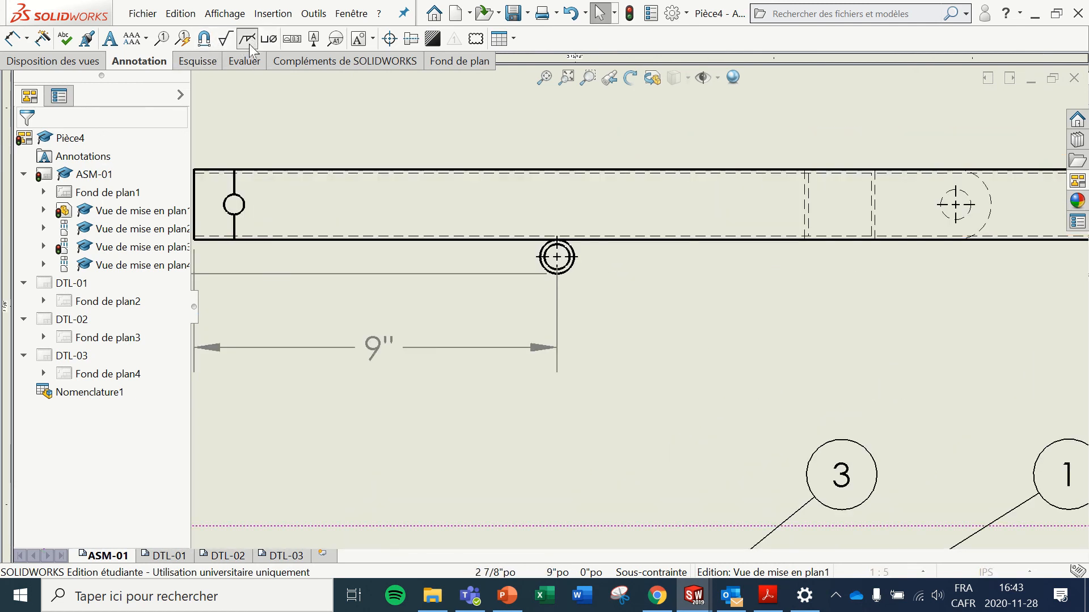
pyautogui.click(545, 258)
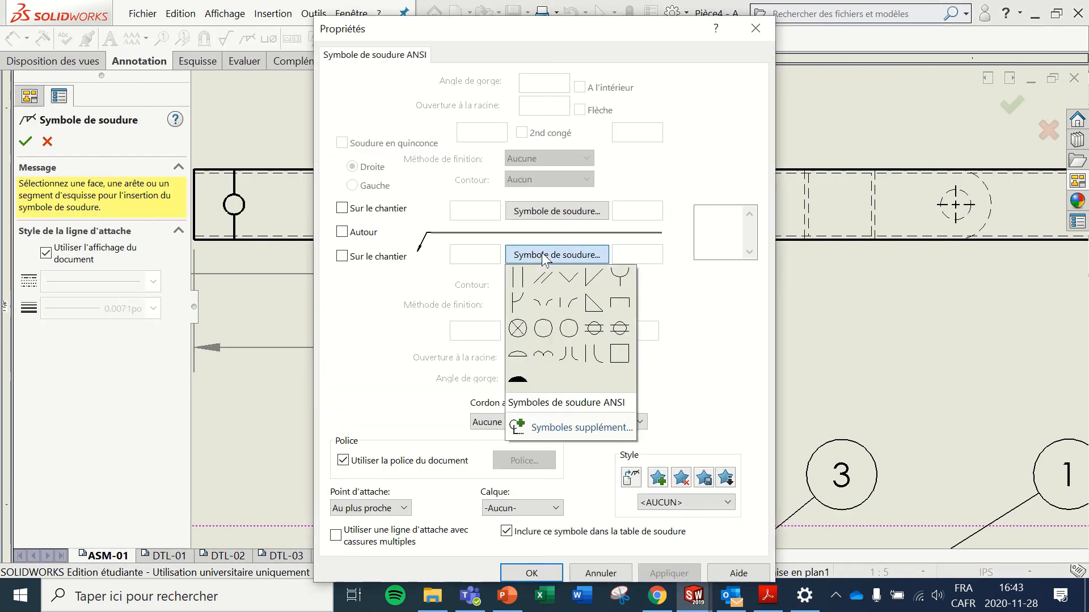
pyautogui.click(574, 309)
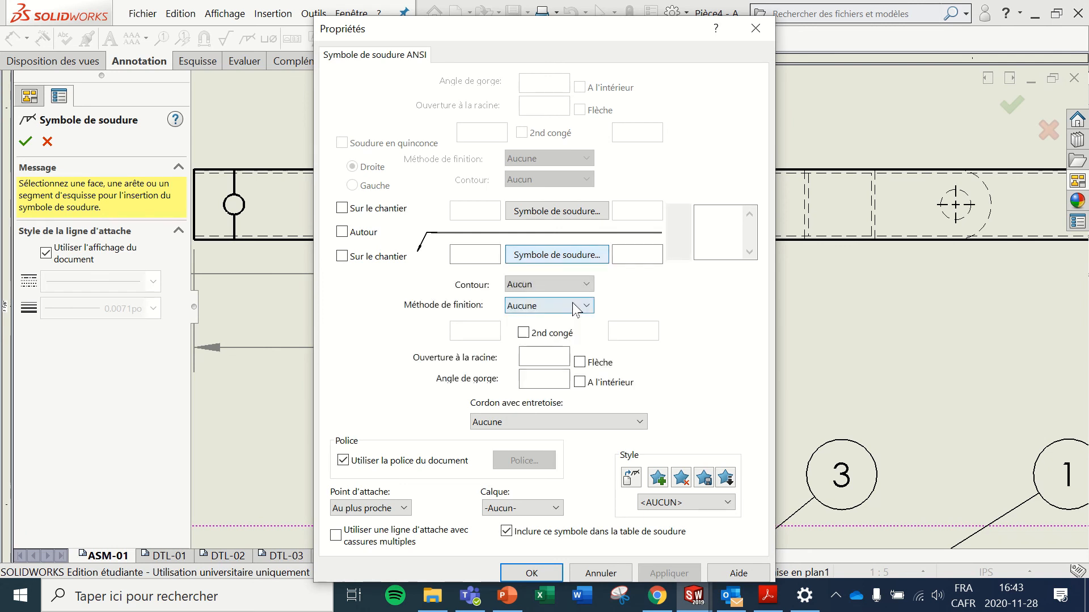
pyautogui.click(481, 254)
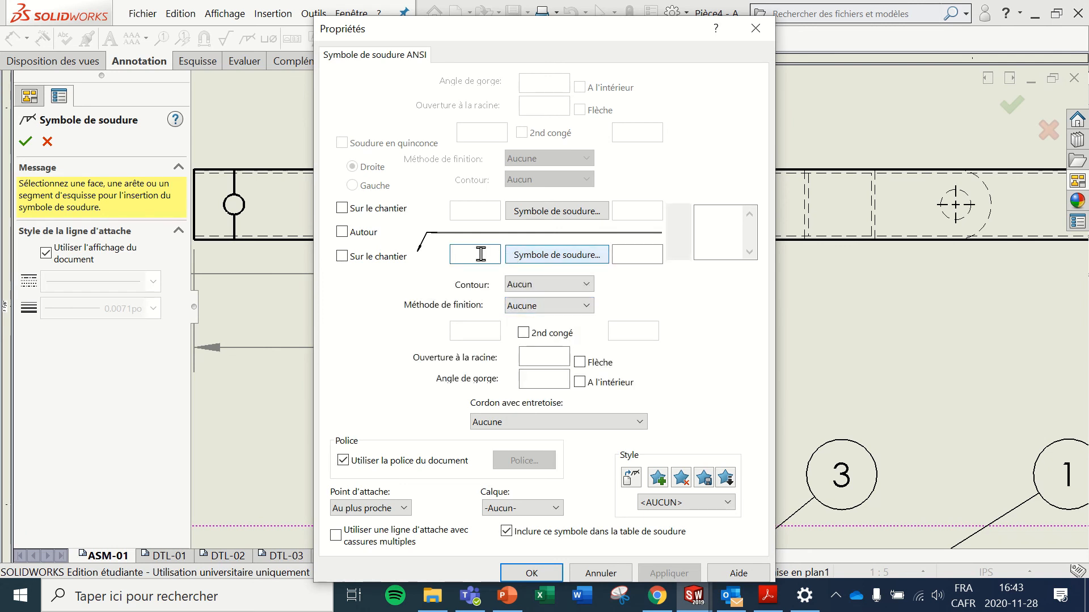
pyautogui.write('/8')
pyautogui.press('BackSpace')
pyautogui.press('BackSpace')
pyautogui.click(539, 210)
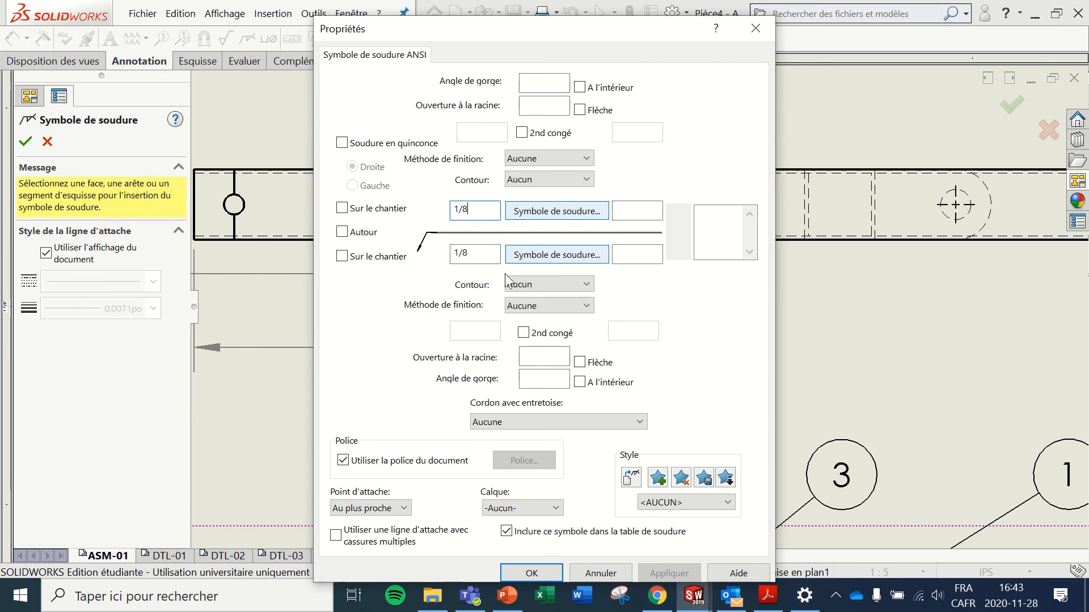
# Step: Place the double-sided 1/8 flare-bevel weld symbol on the small bushing under the tube in the top view
pyautogui.moveTo(604, 34)
pyautogui.mouseDown()
pyautogui.moveTo(437, 34)
pyautogui.moveTo(234, 66)
pyautogui.mouseUp()
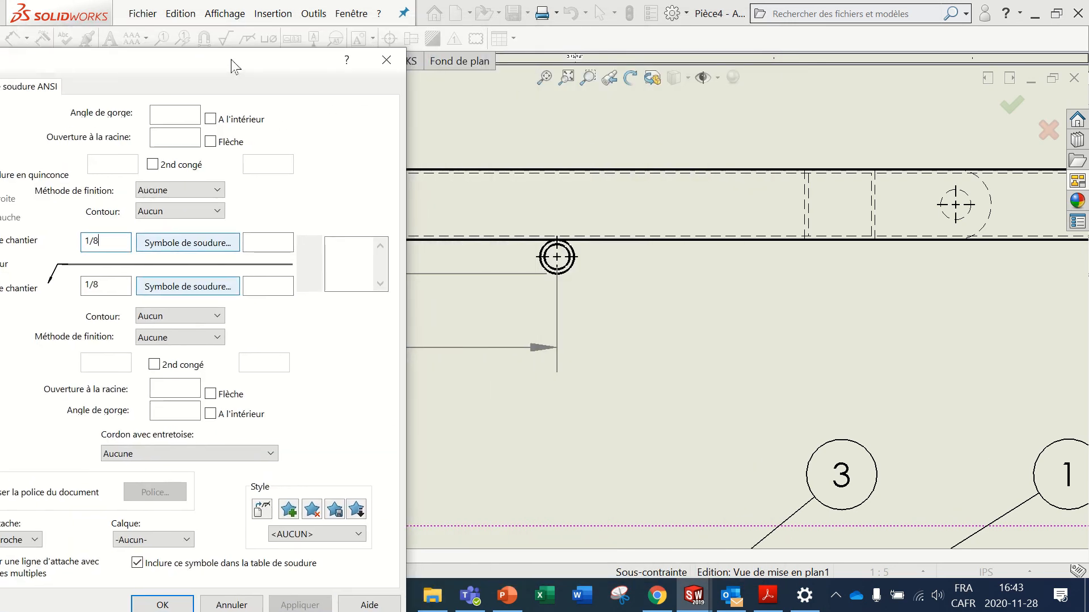
pyautogui.click(569, 243)
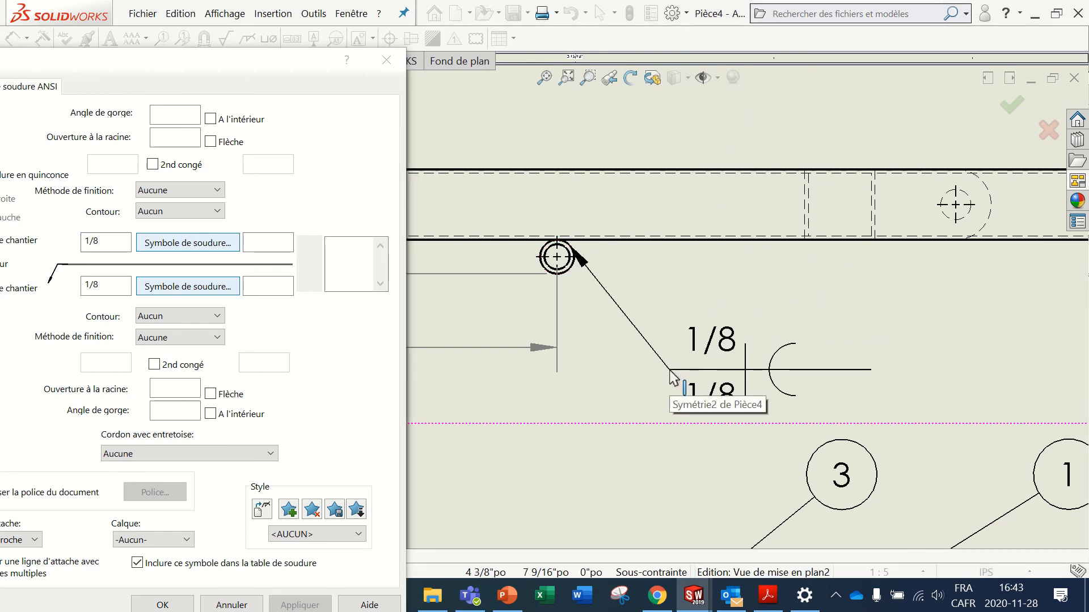
pyautogui.click(669, 371)
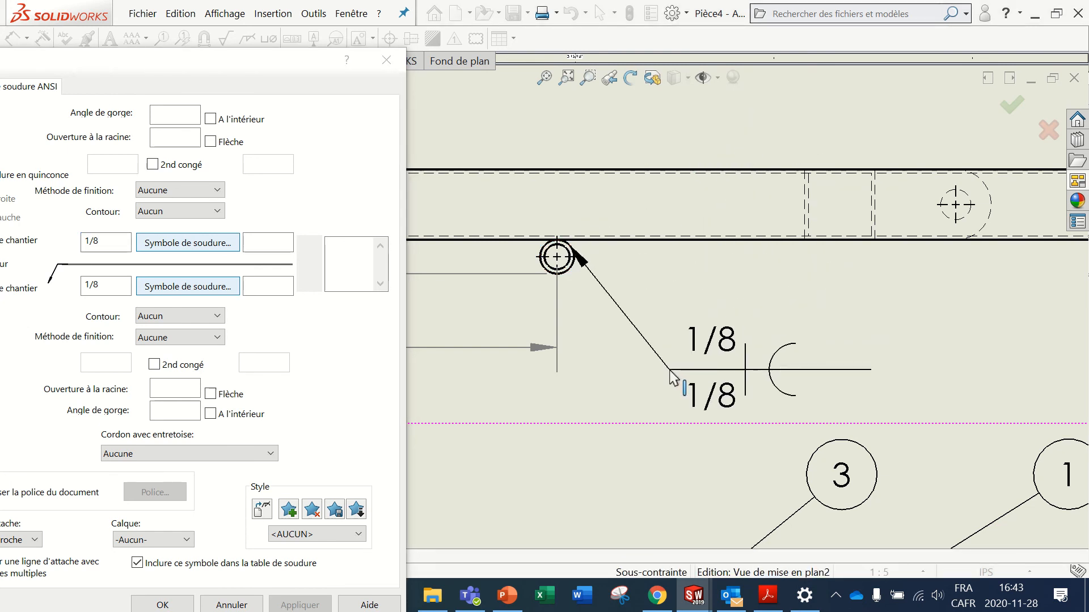
pyautogui.press('Return')
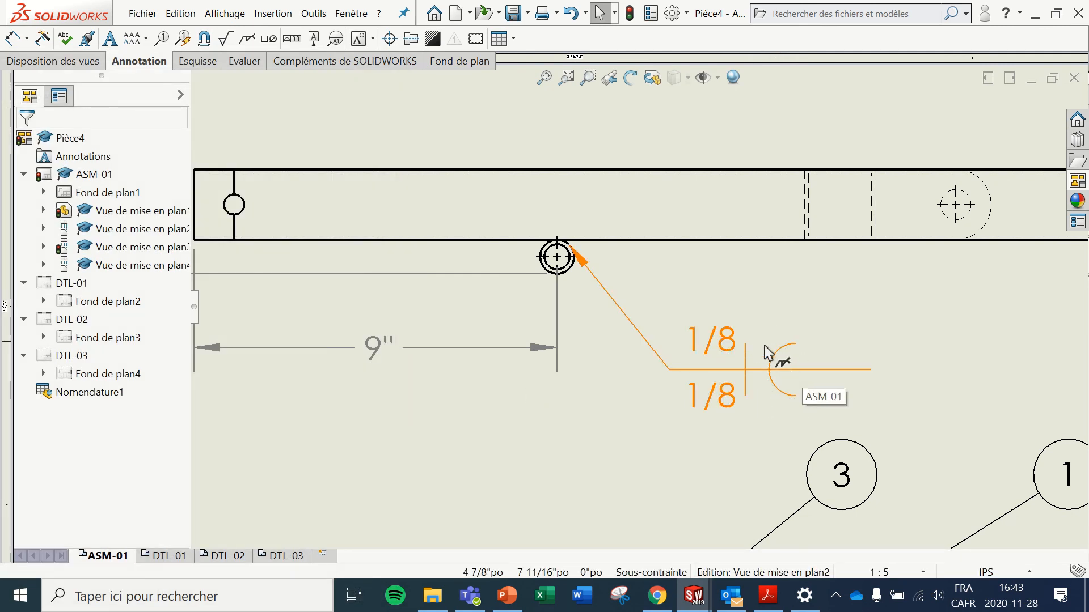
# Step: Try the corner-flange symbol below the bushing weld's reference line, and restore the flare-bevel symbol
pyautogui.doubleClick(770, 385)
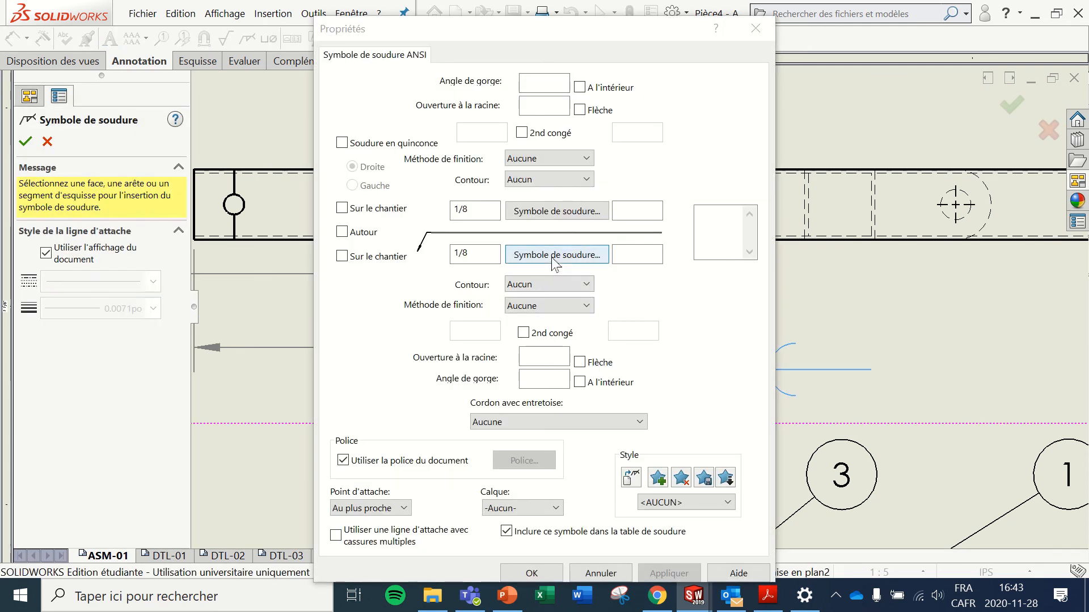
pyautogui.click(565, 257)
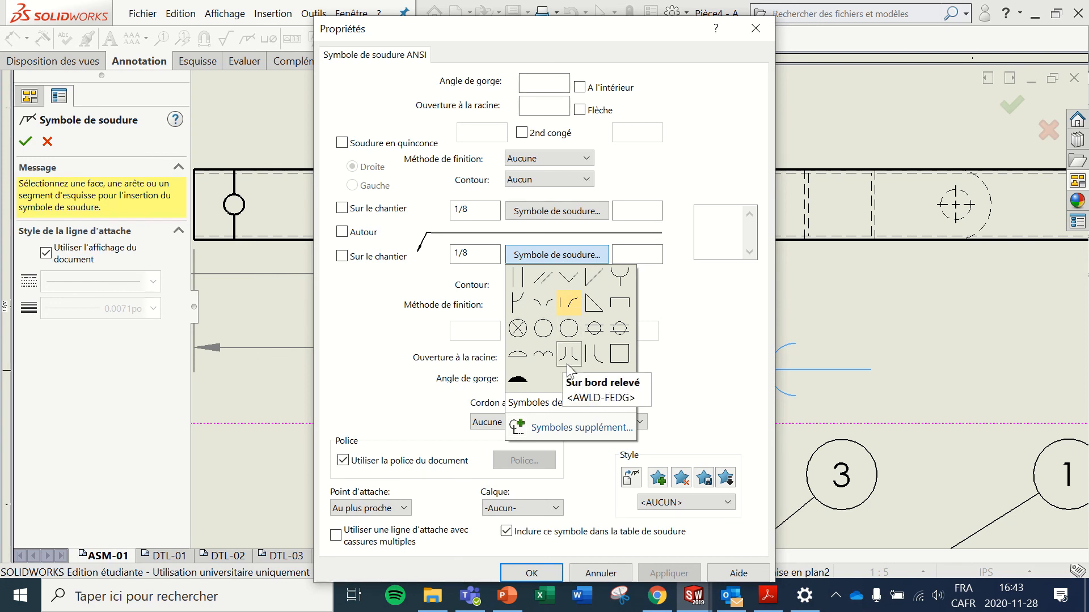
pyautogui.click(600, 354)
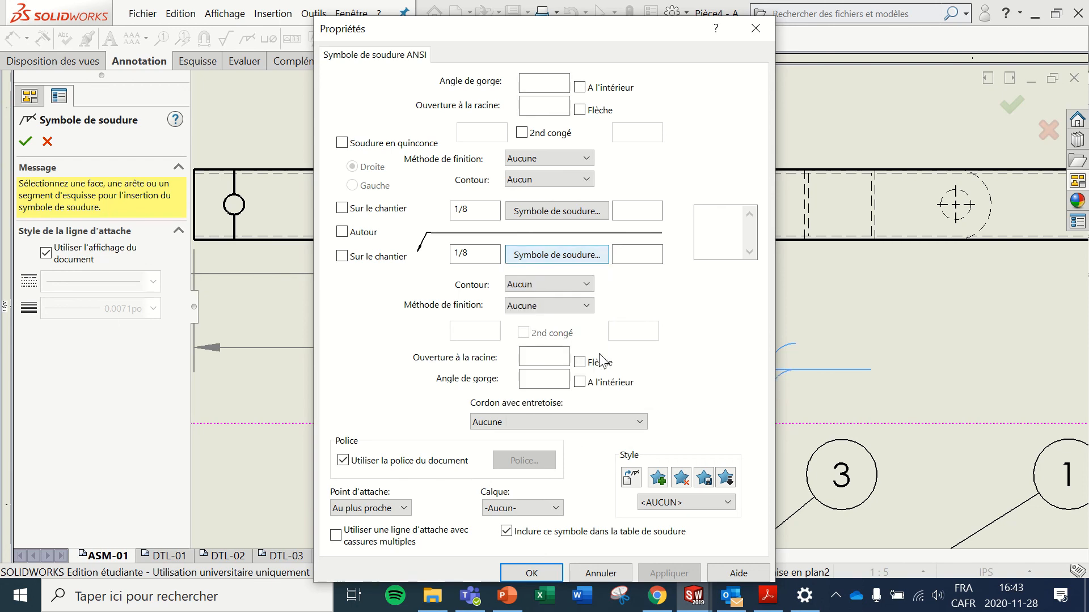
pyautogui.moveTo(656, 32)
pyautogui.mouseDown()
pyautogui.moveTo(306, 20)
pyautogui.moveTo(366, 21)
pyautogui.mouseUp()
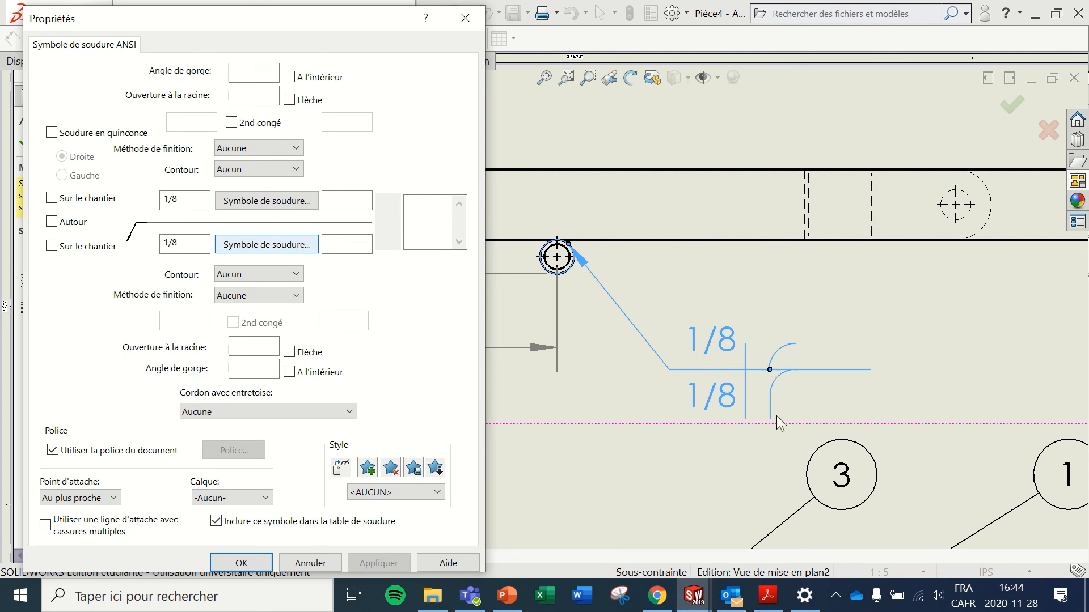
pyautogui.click(277, 245)
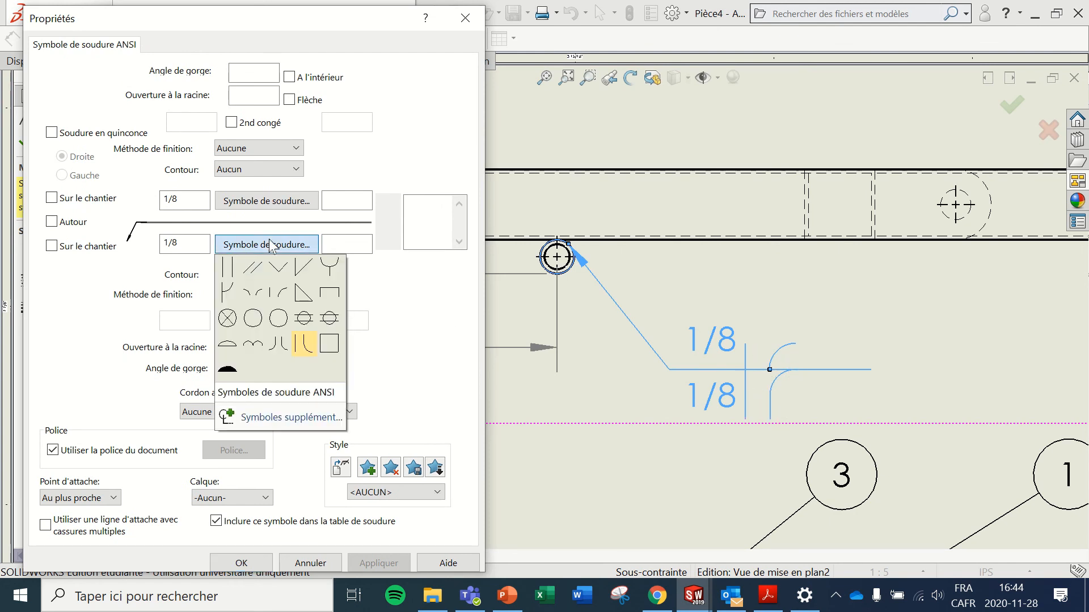
pyautogui.click(280, 295)
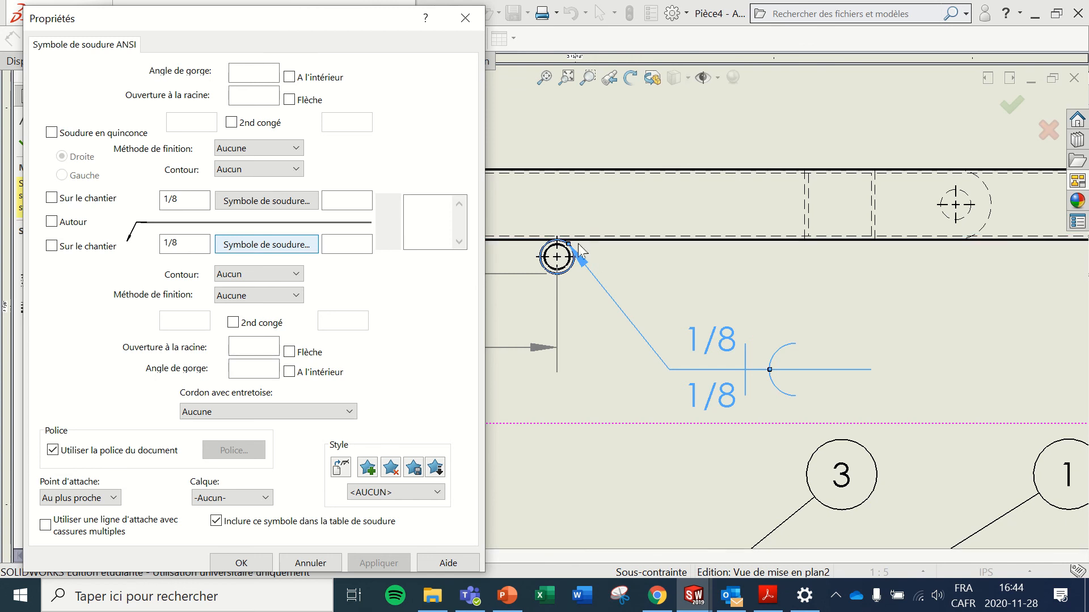
pyautogui.click(471, 18)
# Step: Add a jog (jonction) to the bushing weld symbol's leader and pull it outward so the leader bends
pyautogui.scroll(-3, 641, 347)
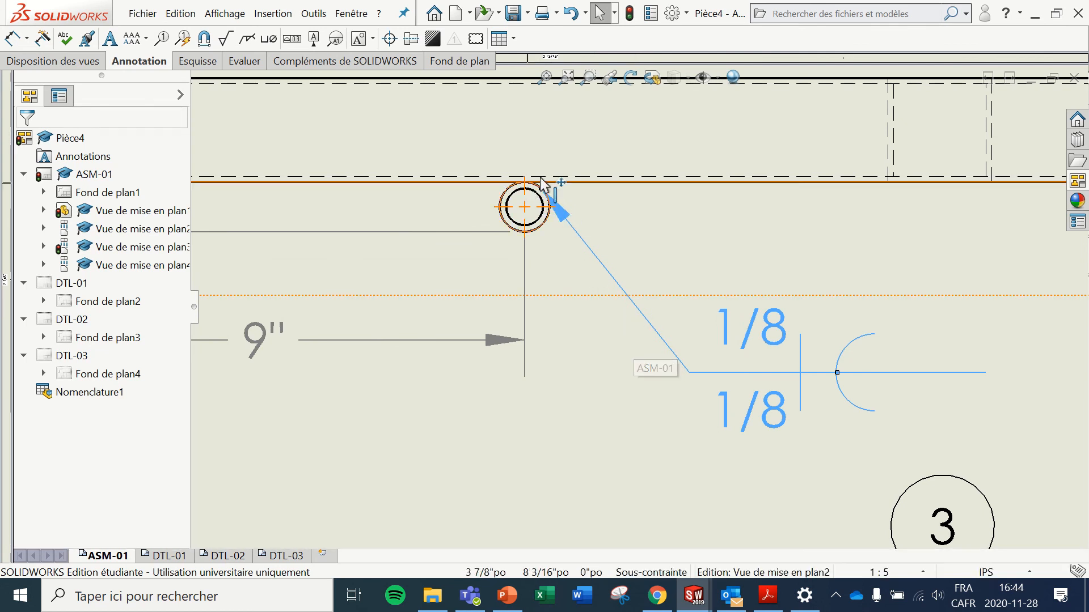
pyautogui.scroll(1, 640, 308)
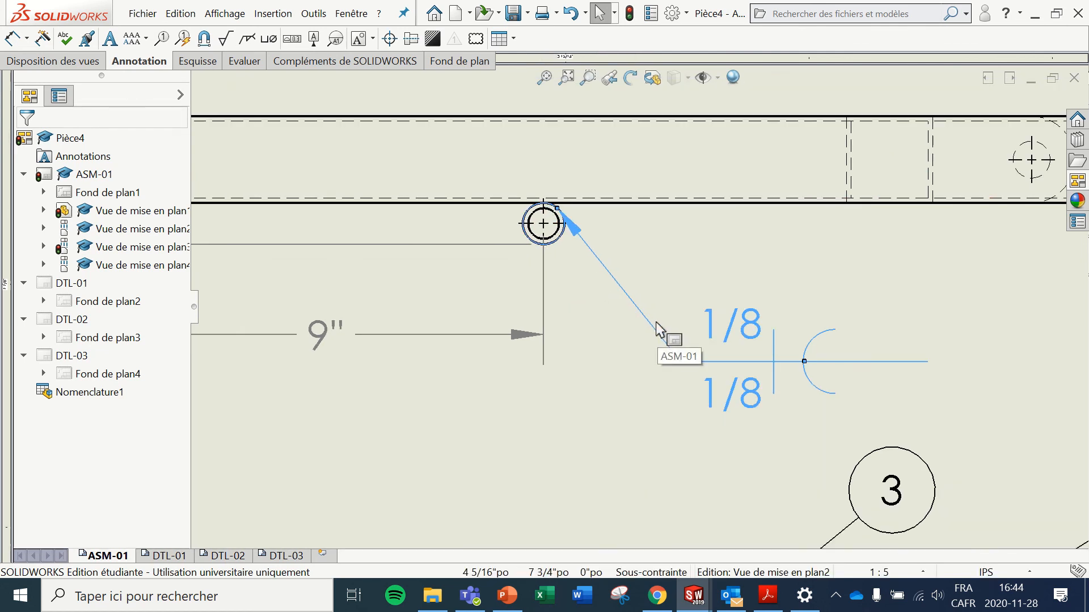
pyautogui.rightClick(620, 291)
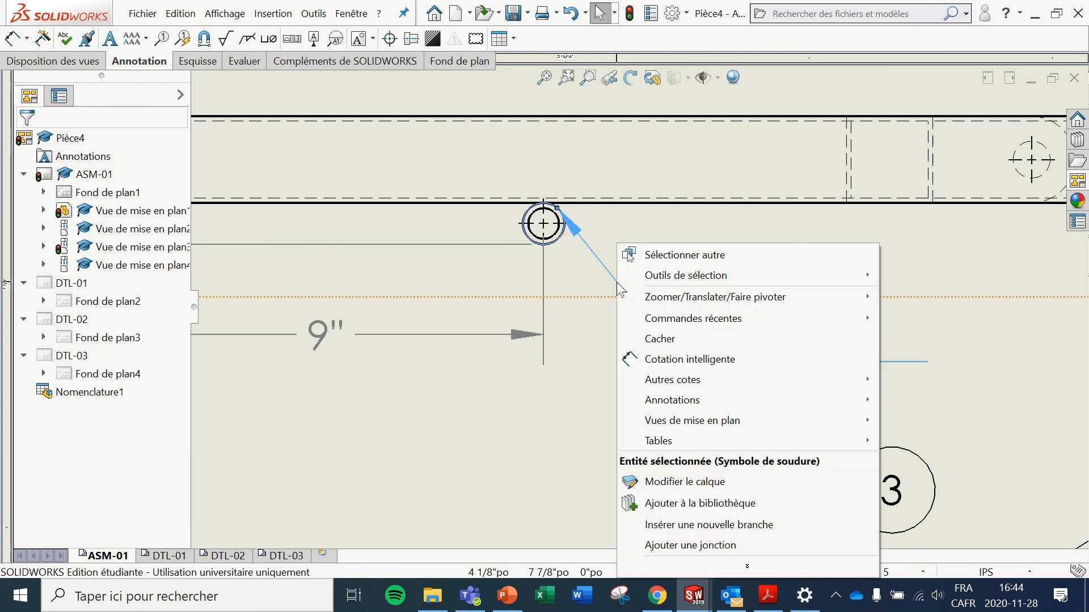
pyautogui.click(679, 546)
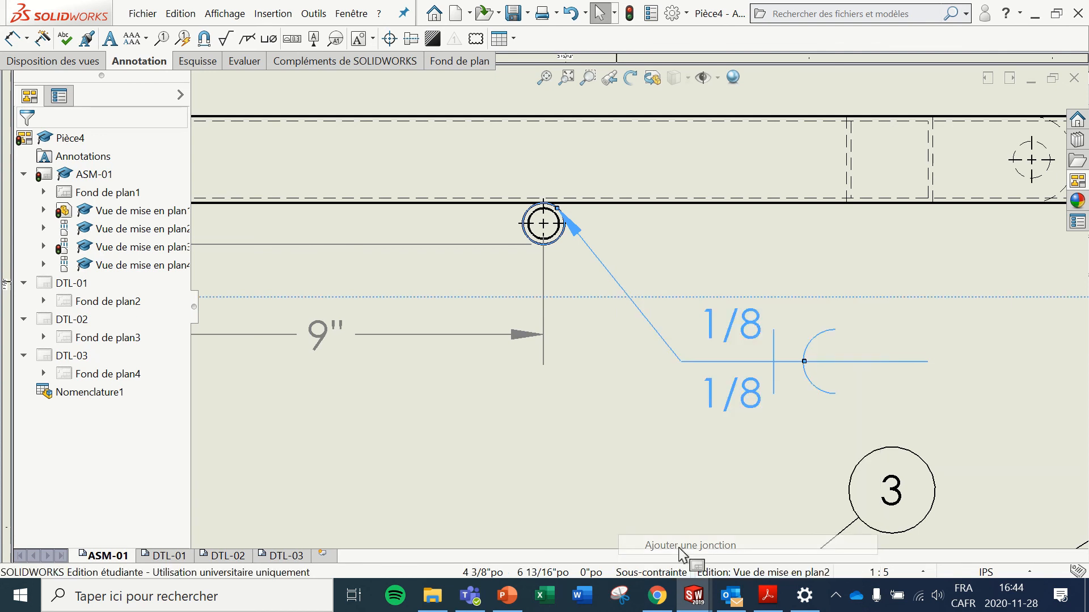
pyautogui.click(624, 293)
pyautogui.moveTo(617, 281)
pyautogui.mouseDown()
pyautogui.moveTo(597, 382)
pyautogui.moveTo(645, 309)
pyautogui.moveTo(709, 251)
pyautogui.moveTo(696, 248)
pyautogui.mouseUp()
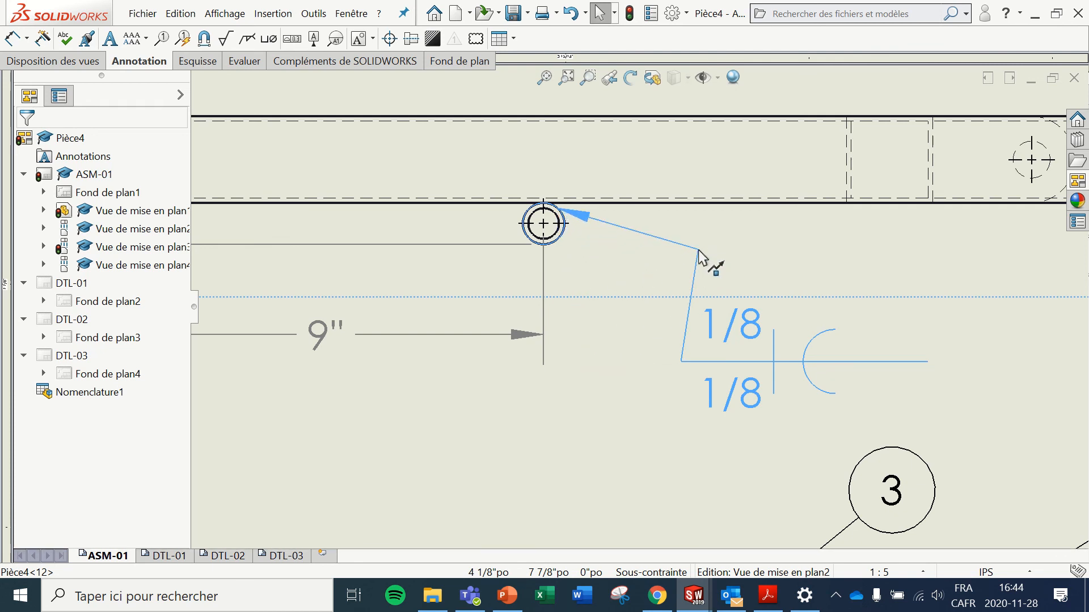
pyautogui.scroll(5, 862, 341)
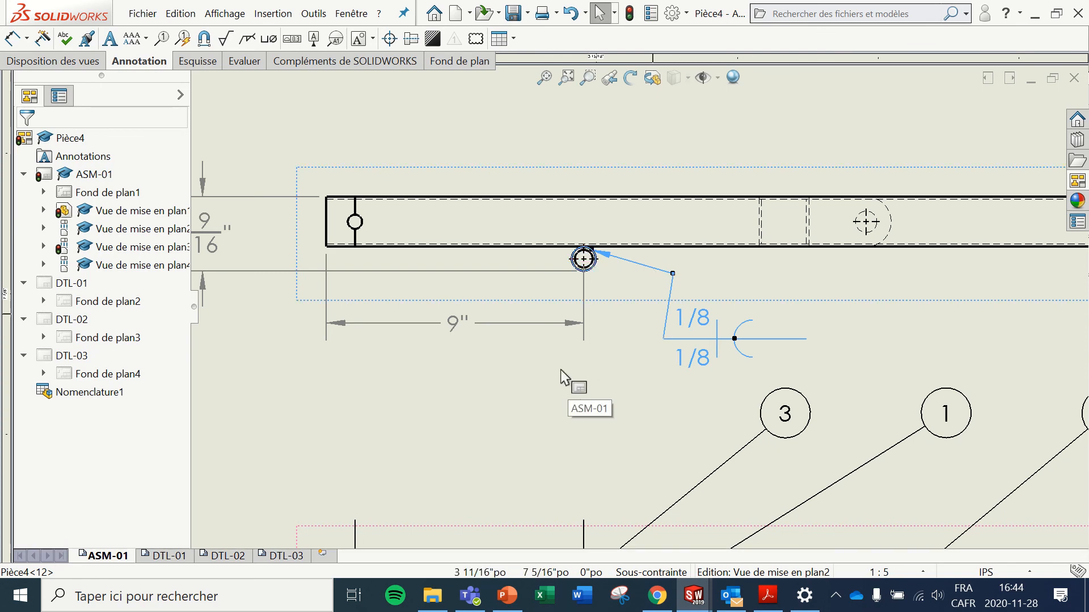
pyautogui.scroll(3, 556, 363)
pyautogui.scroll(5, 555, 363)
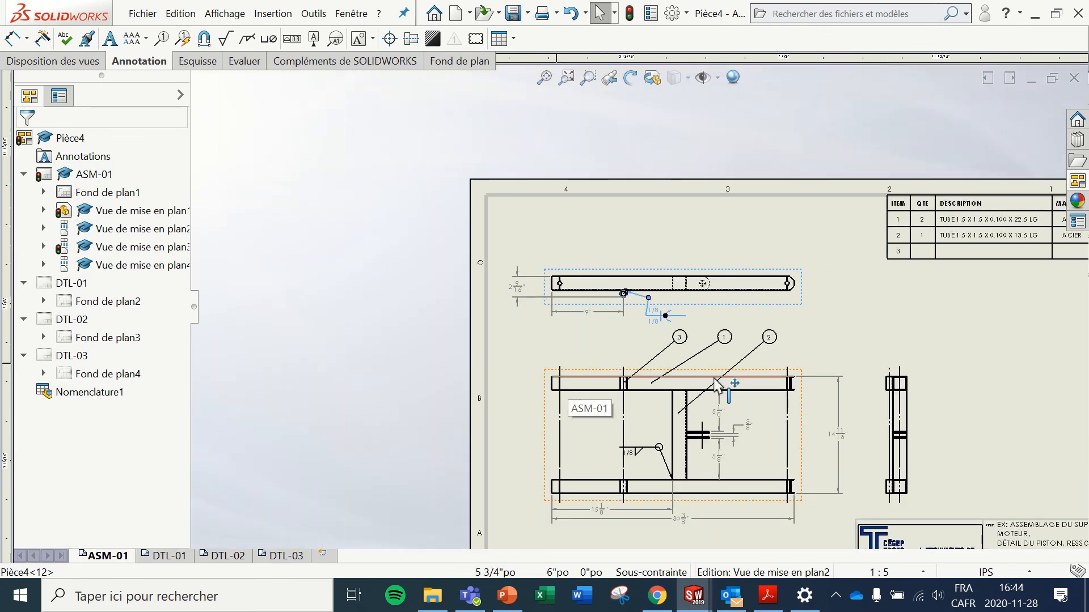
pyautogui.scroll(-1, 786, 375)
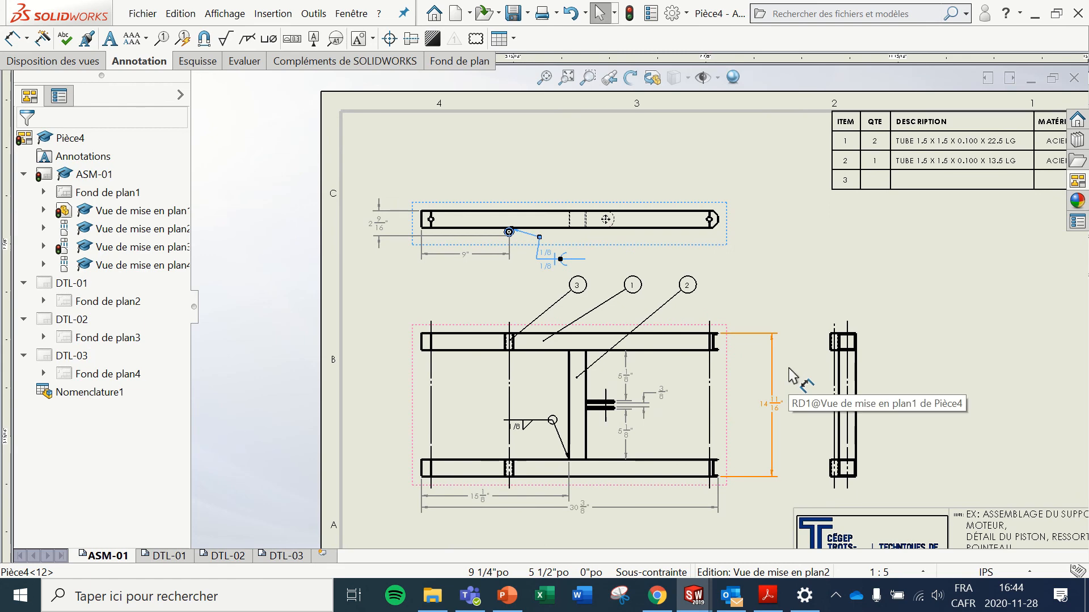
pyautogui.scroll(1, 785, 376)
pyautogui.scroll(-4, 787, 375)
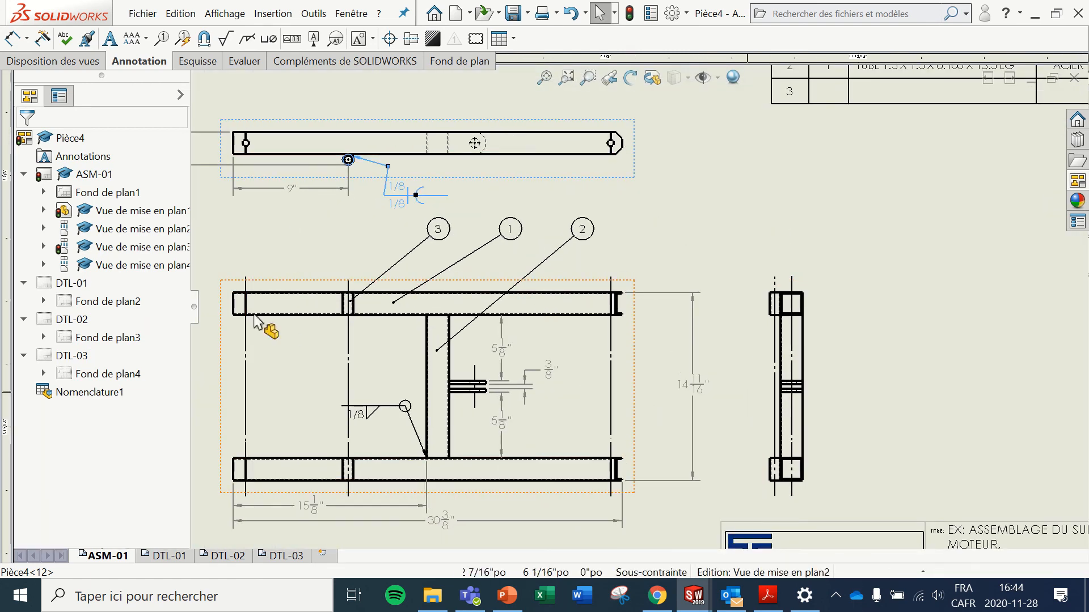
pyautogui.scroll(3, 638, 305)
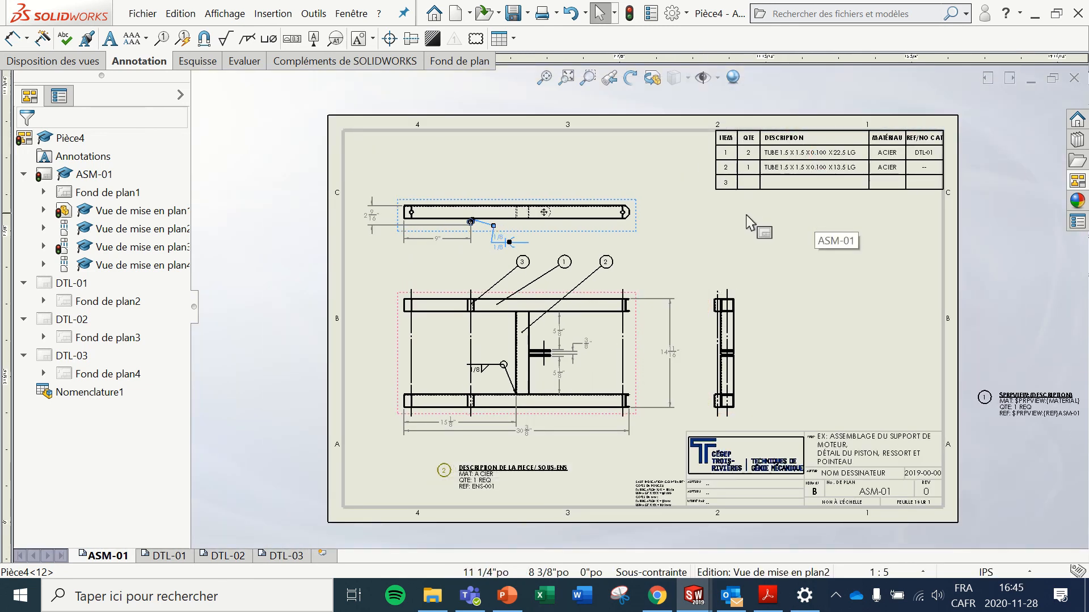
# Step: Set the bill of materials' item numbering to start at 201
pyautogui.scroll(-5, 737, 171)
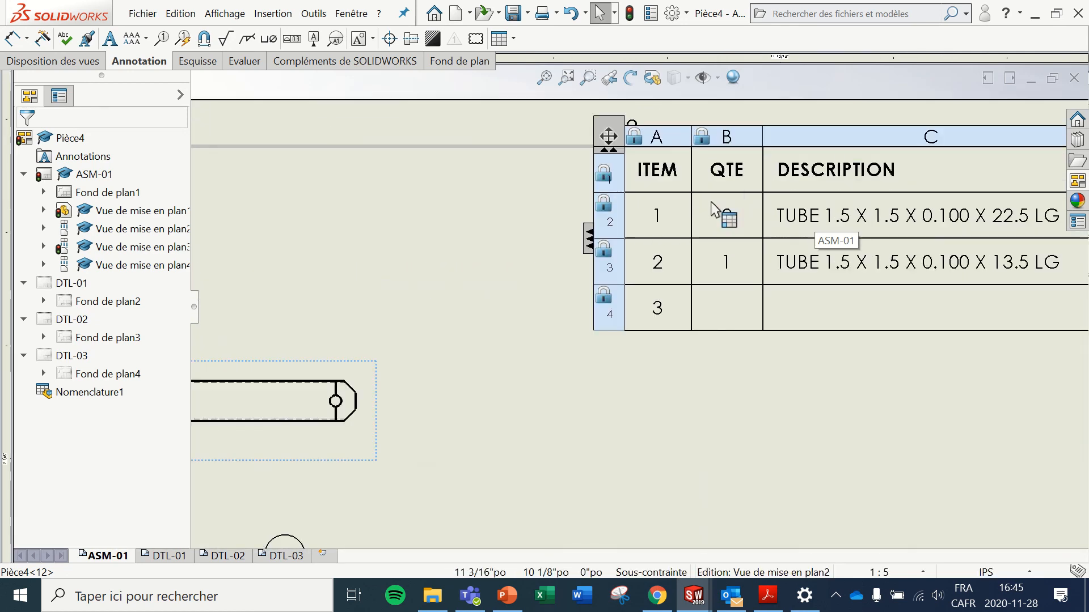
pyautogui.scroll(-2, 712, 210)
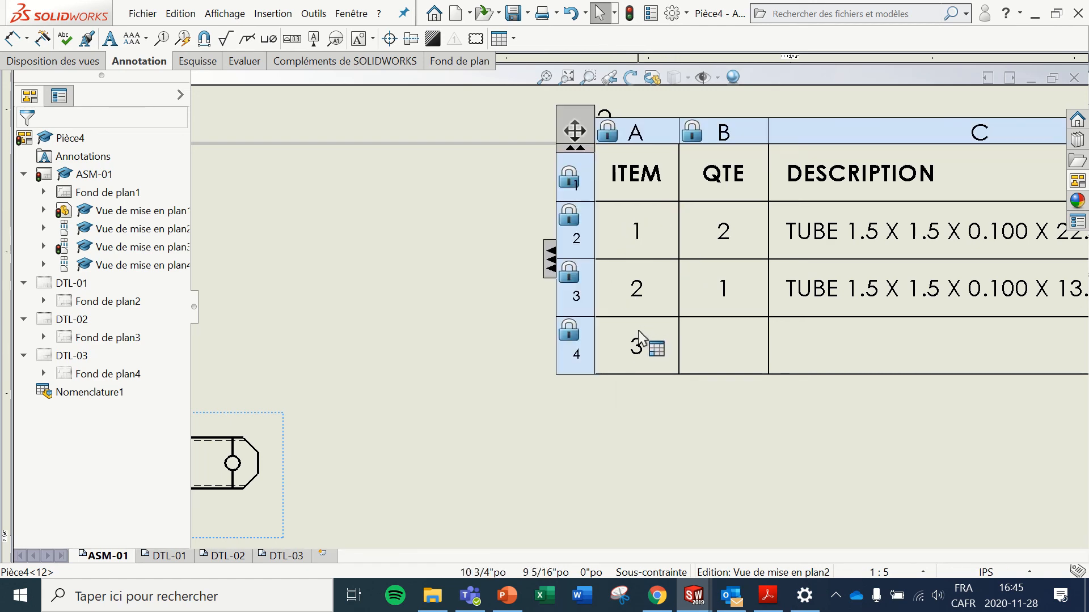
pyautogui.scroll(5, 709, 471)
pyautogui.scroll(-6, 706, 460)
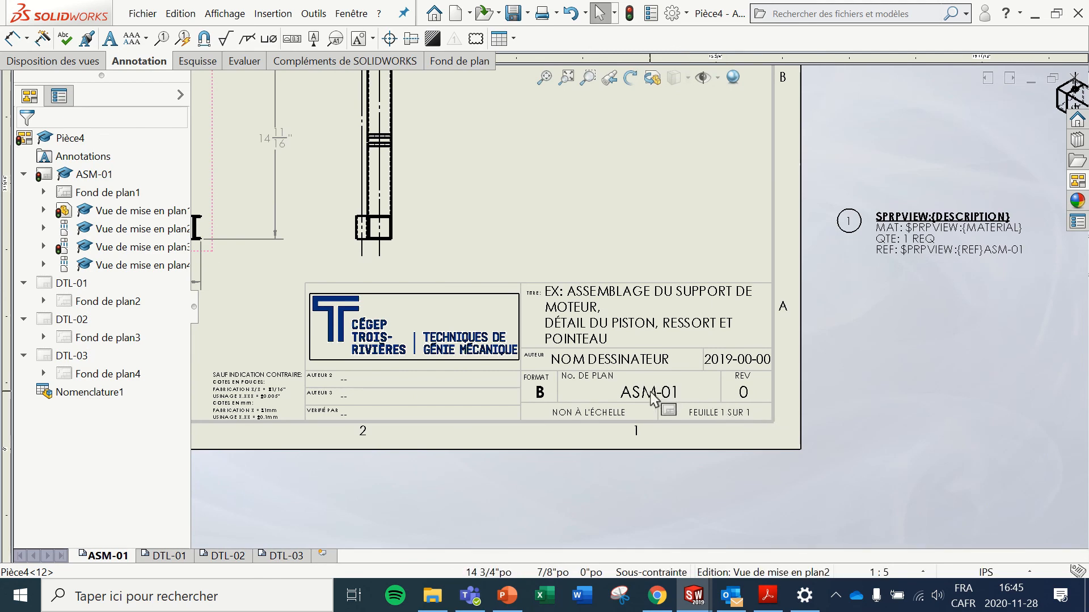
pyautogui.scroll(3, 539, 224)
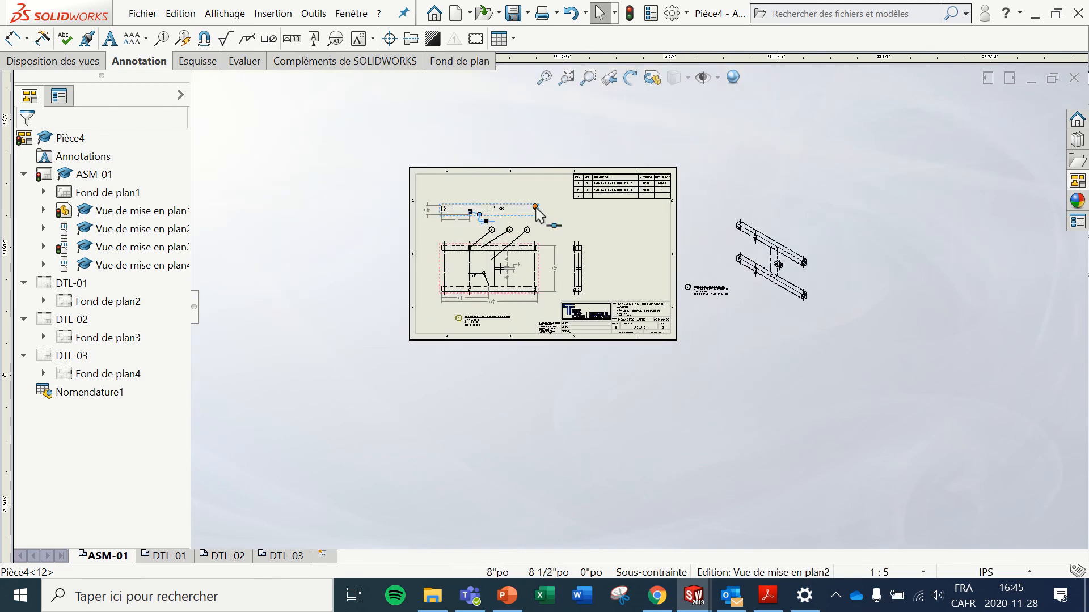
pyautogui.scroll(-5, 652, 207)
pyautogui.scroll(-1, 651, 205)
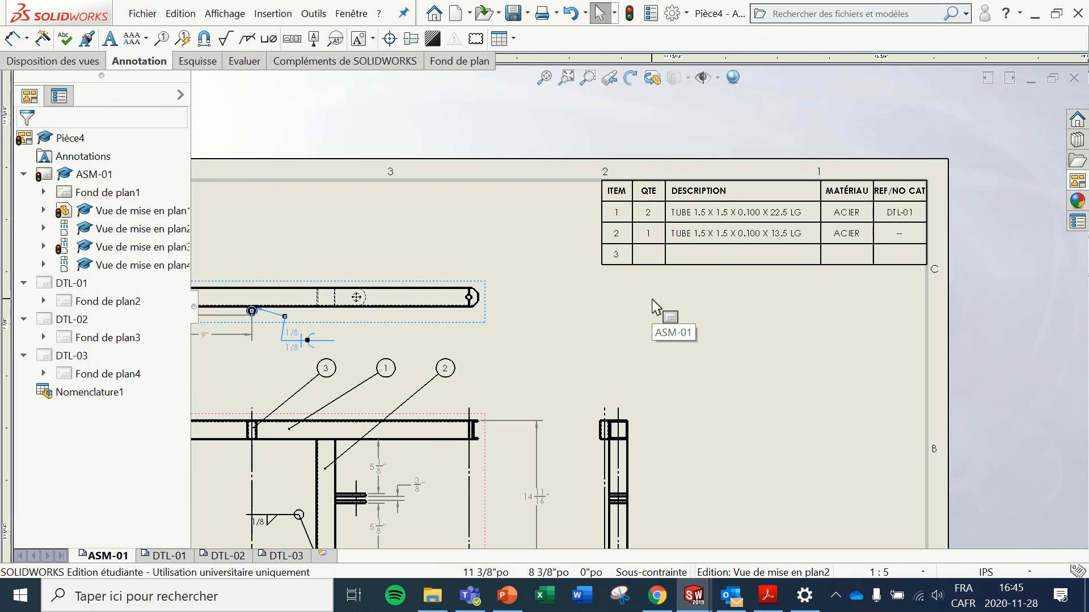
pyautogui.click(610, 193)
pyautogui.scroll(-3, 601, 187)
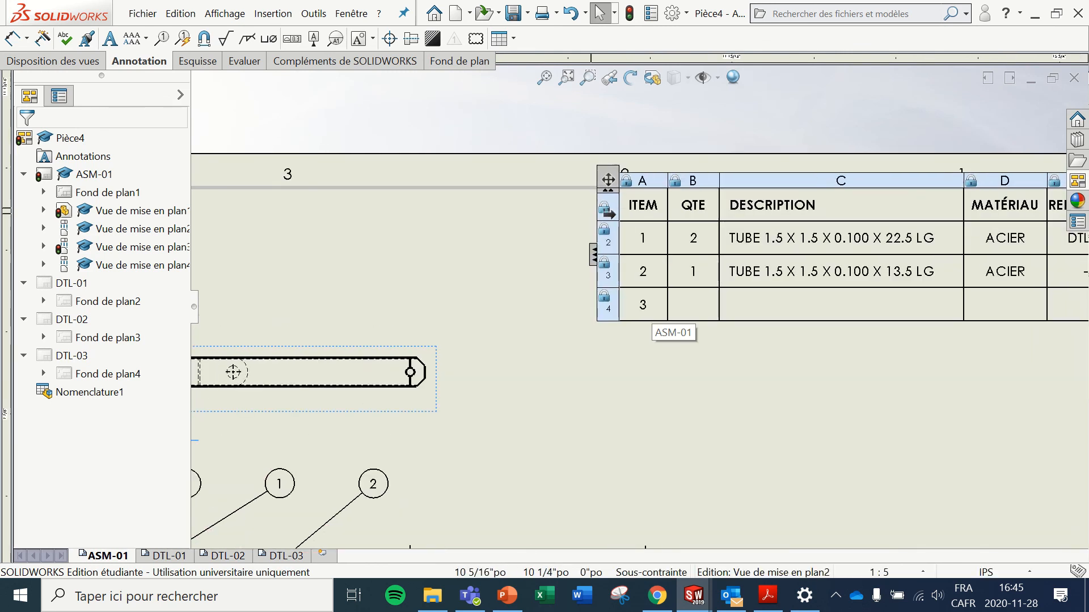
pyautogui.click(608, 183)
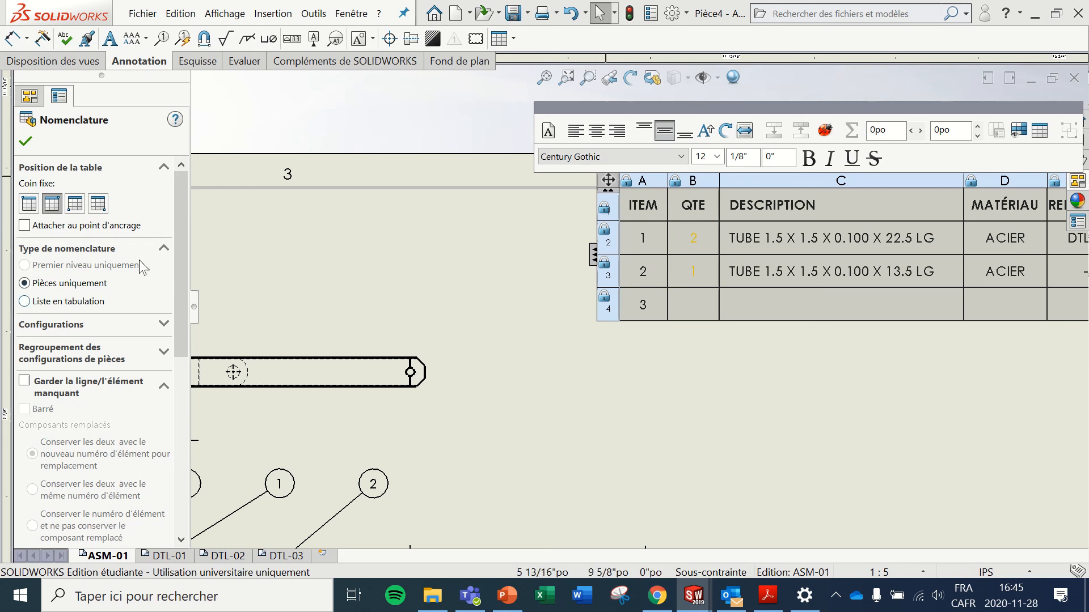
pyautogui.scroll(-6, 178, 250)
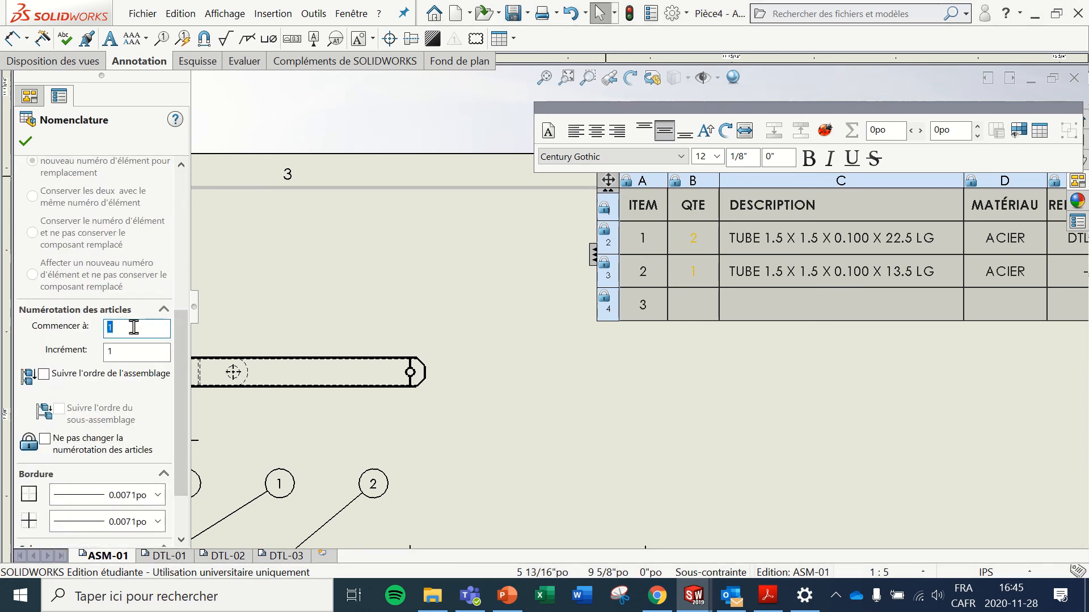
pyautogui.press('Return')
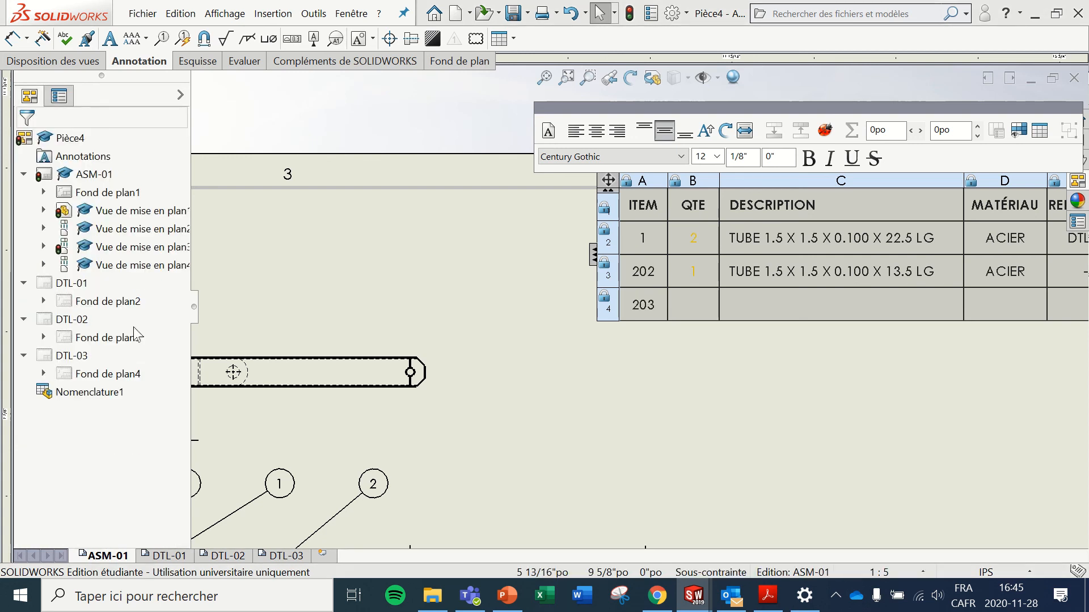
pyautogui.click(462, 239)
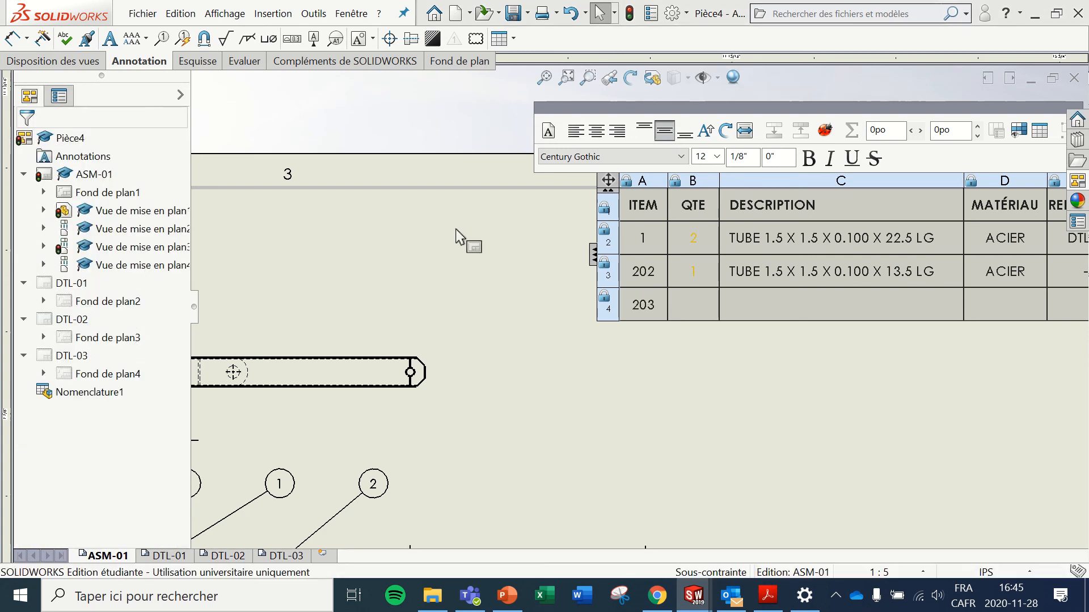
# Step: Change the item number of the 22.5 LG tube's row to 201 in the bill of materials
pyautogui.doubleClick(645, 238)
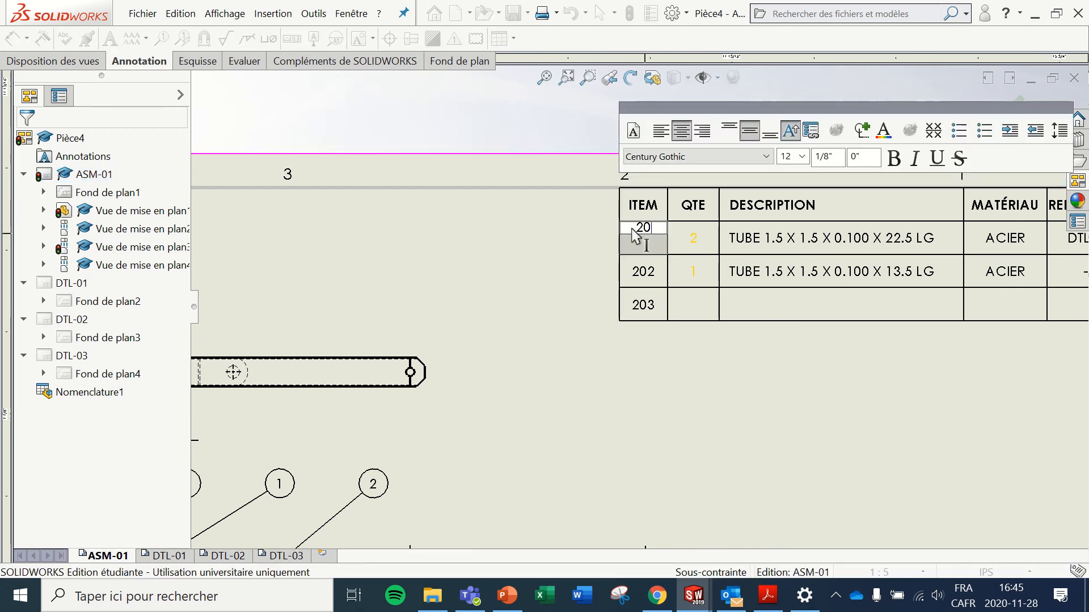
pyautogui.click(561, 258)
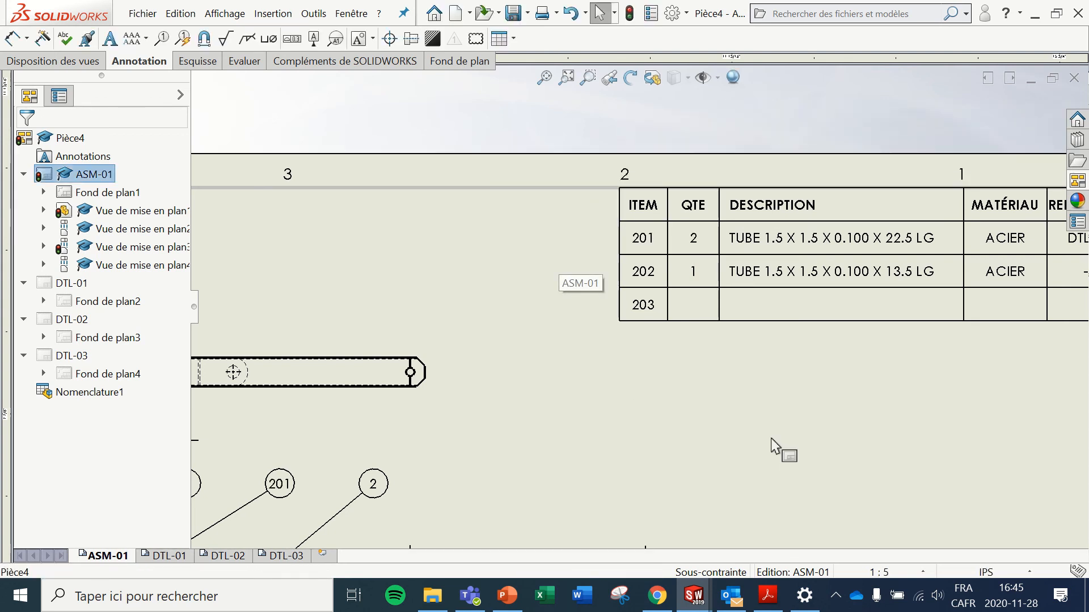
pyautogui.scroll(3, 766, 436)
pyautogui.scroll(-1, 767, 434)
pyautogui.click(608, 210)
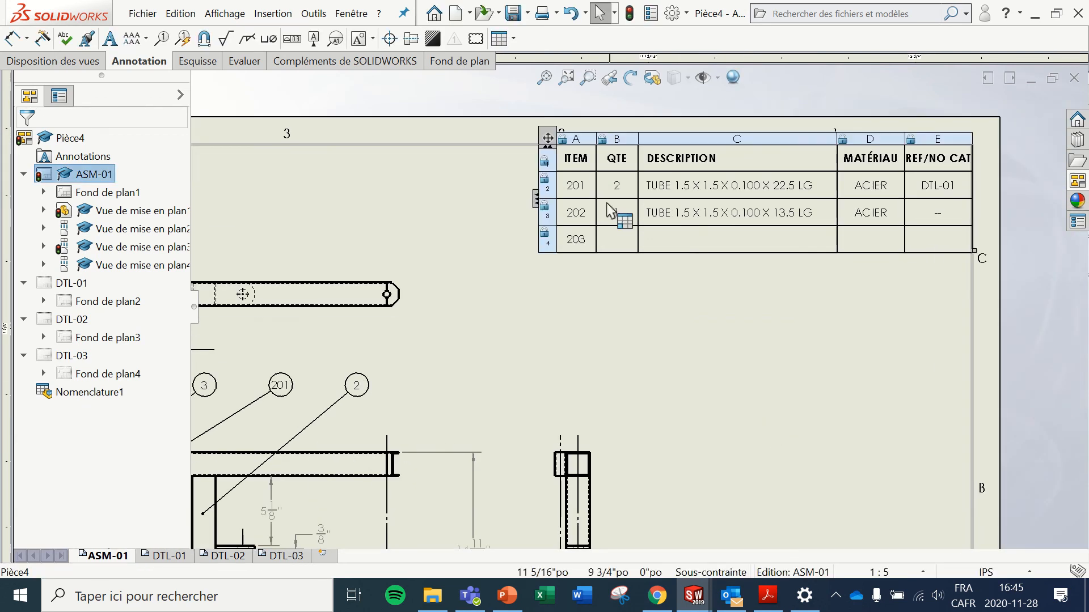
pyautogui.click(590, 265)
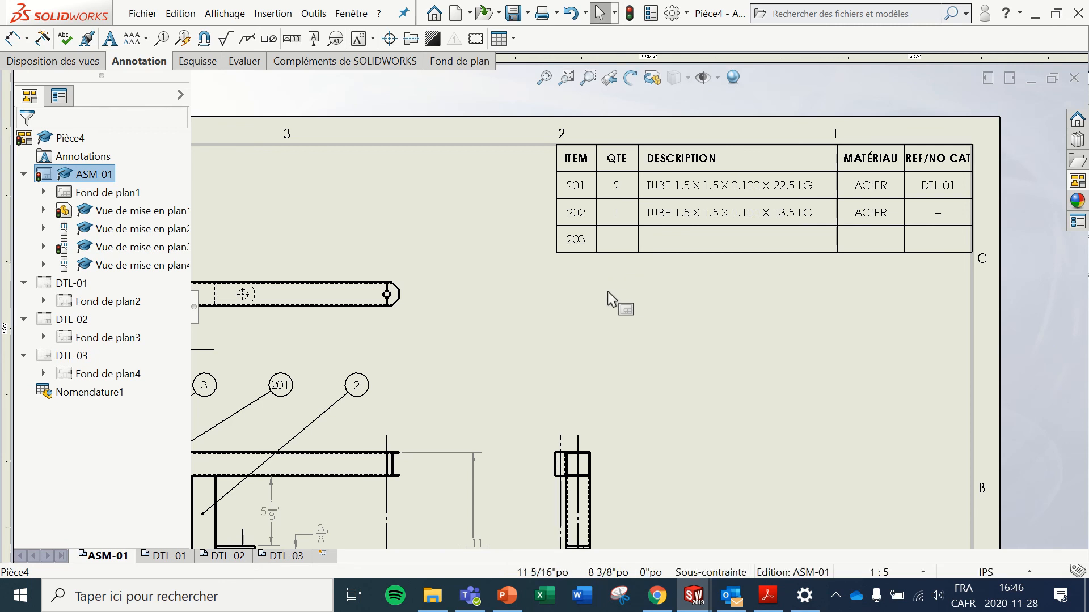
# Step: Examine the bill of materials' item numbers alongside the balloons, views and title block on the sheet
pyautogui.moveTo(550, 213)
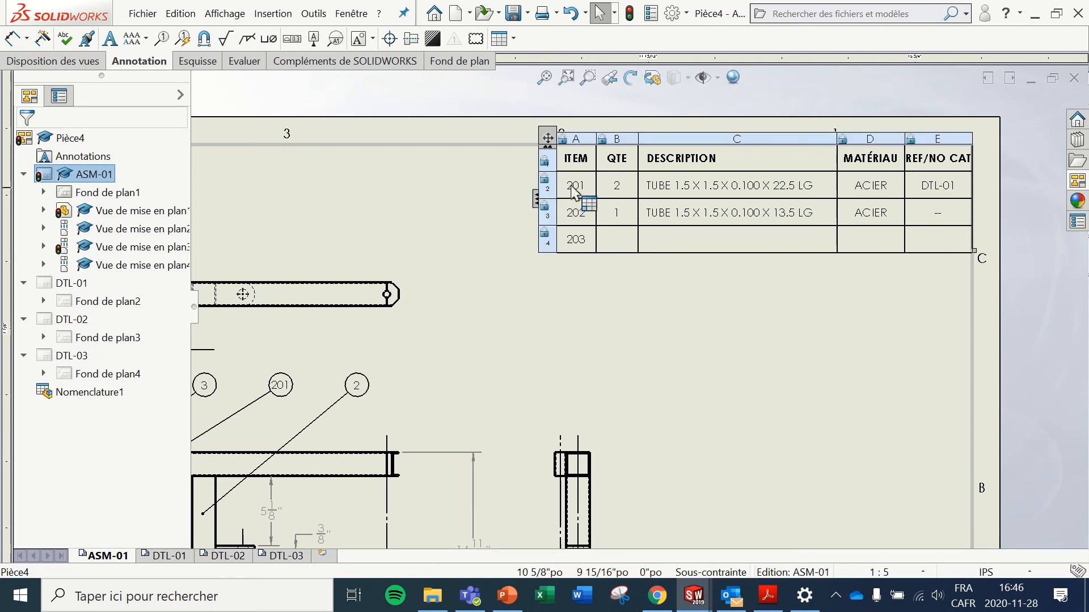
pyautogui.scroll(-3, 572, 198)
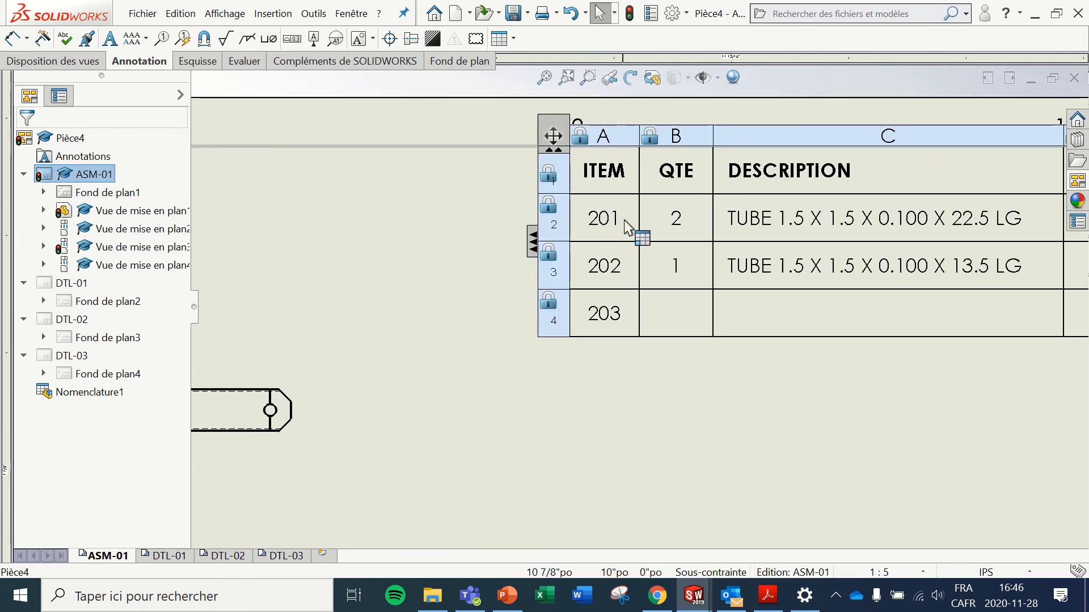
pyautogui.scroll(4, 590, 323)
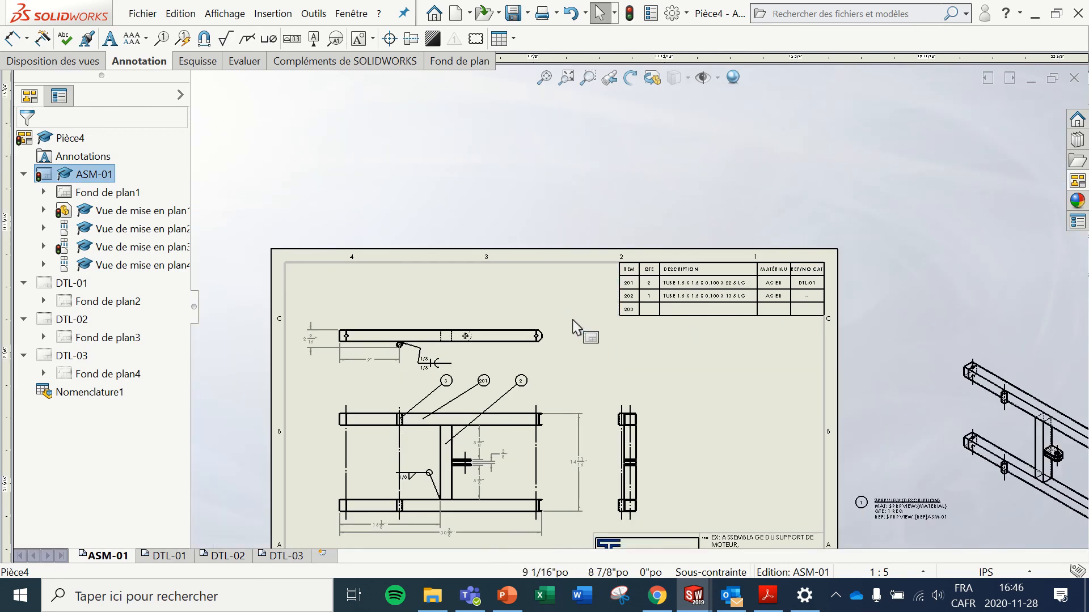
pyautogui.scroll(-3, 624, 289)
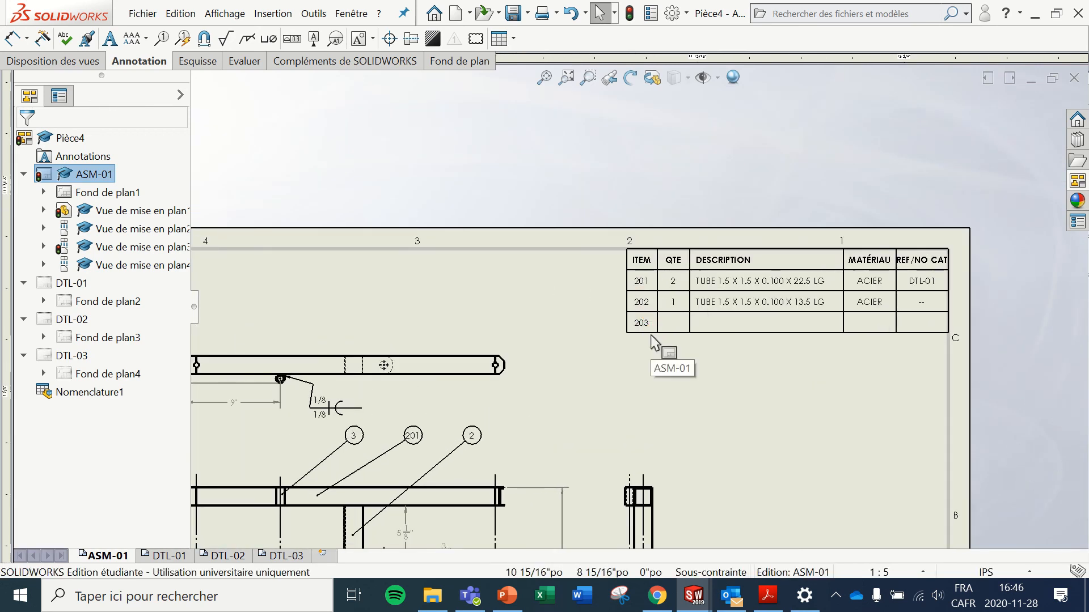
pyautogui.scroll(3, 646, 432)
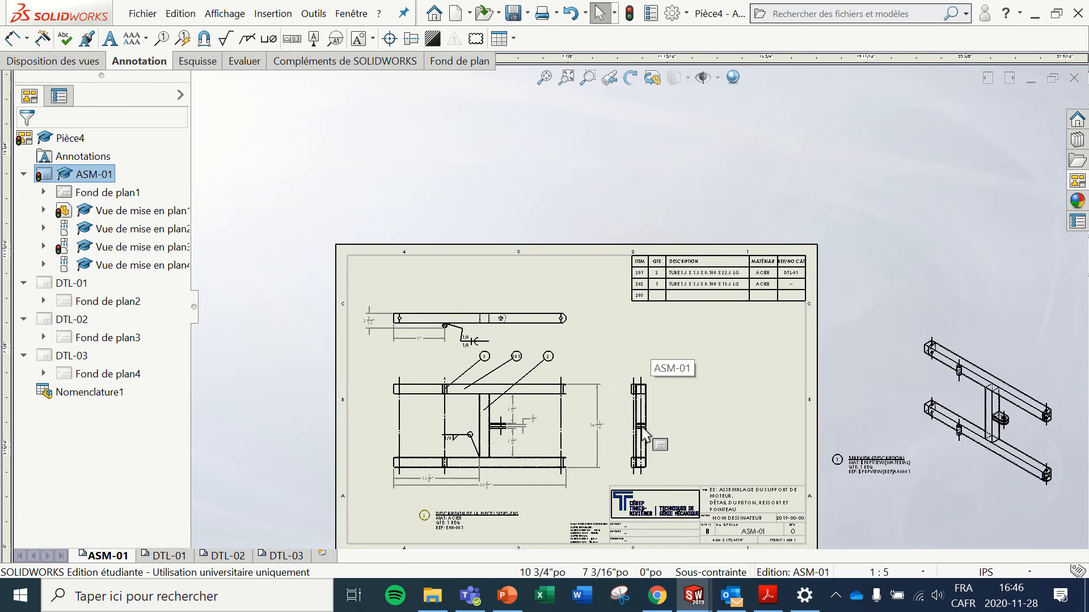
pyautogui.scroll(-1, 647, 433)
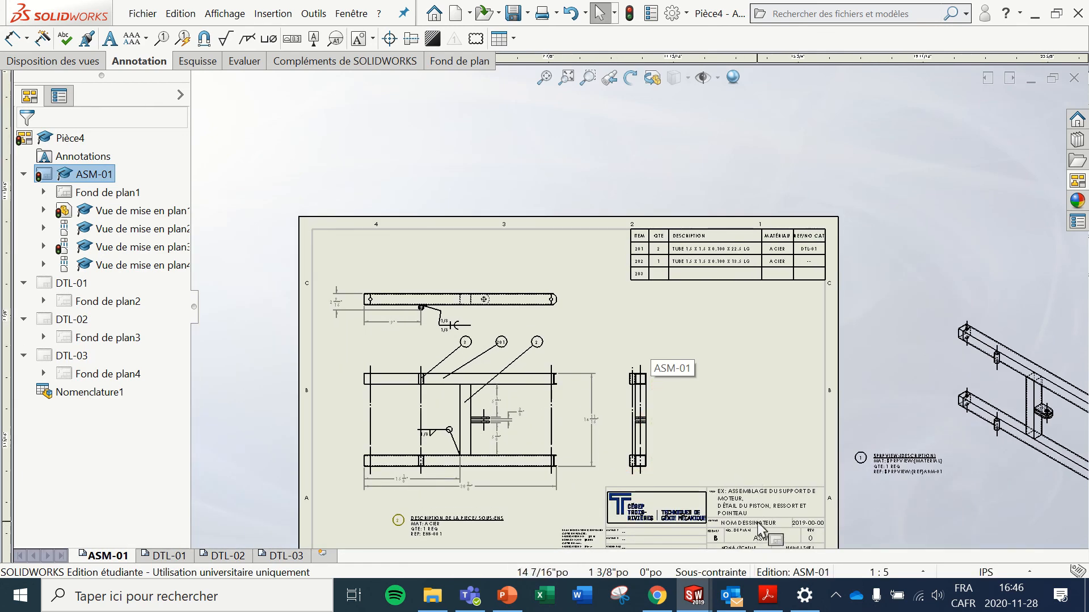
pyautogui.click(652, 250)
pyautogui.scroll(-2, 652, 278)
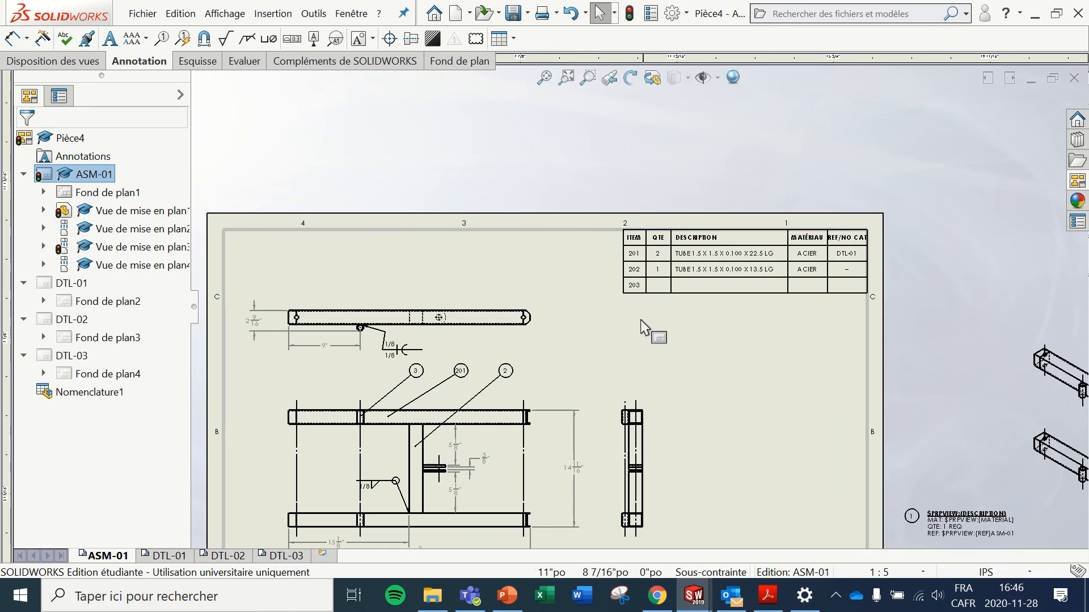
pyautogui.scroll(2, 643, 323)
pyautogui.scroll(-1, 638, 289)
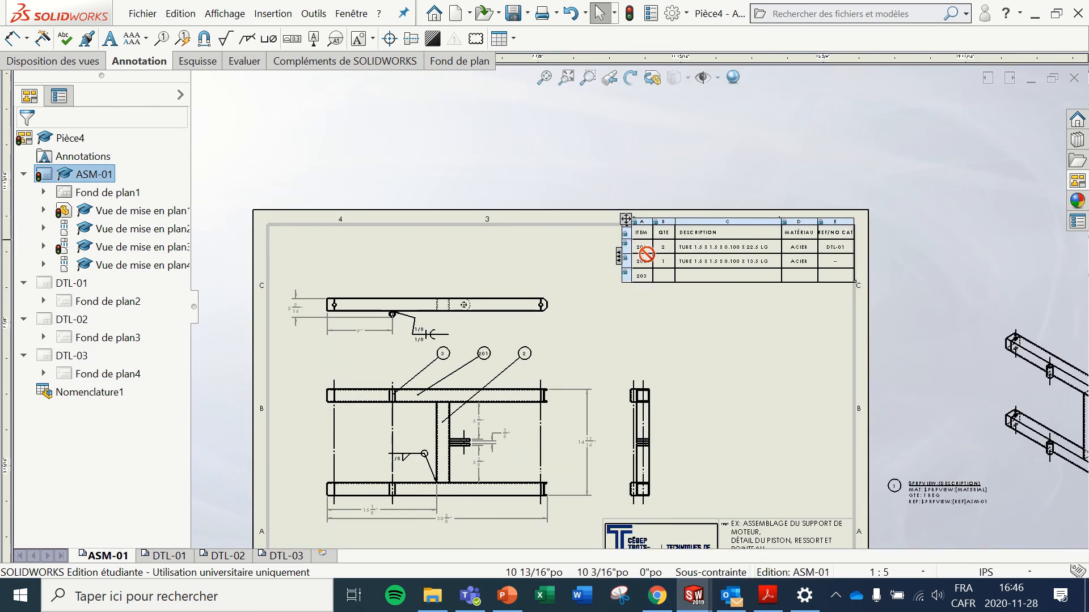
# Step: Switch to the Assemblage1 - ASM-01(2) drawing to examine its bill of materials numbering, and return to the Pièce4 - ASM-01 drawing
pyautogui.click(351, 13)
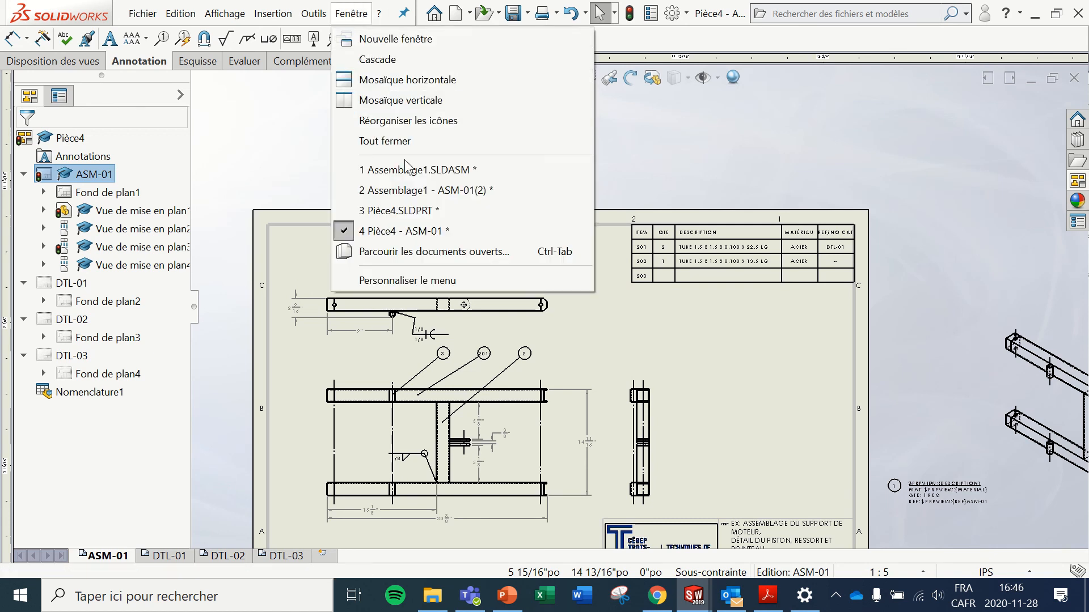
pyautogui.click(414, 190)
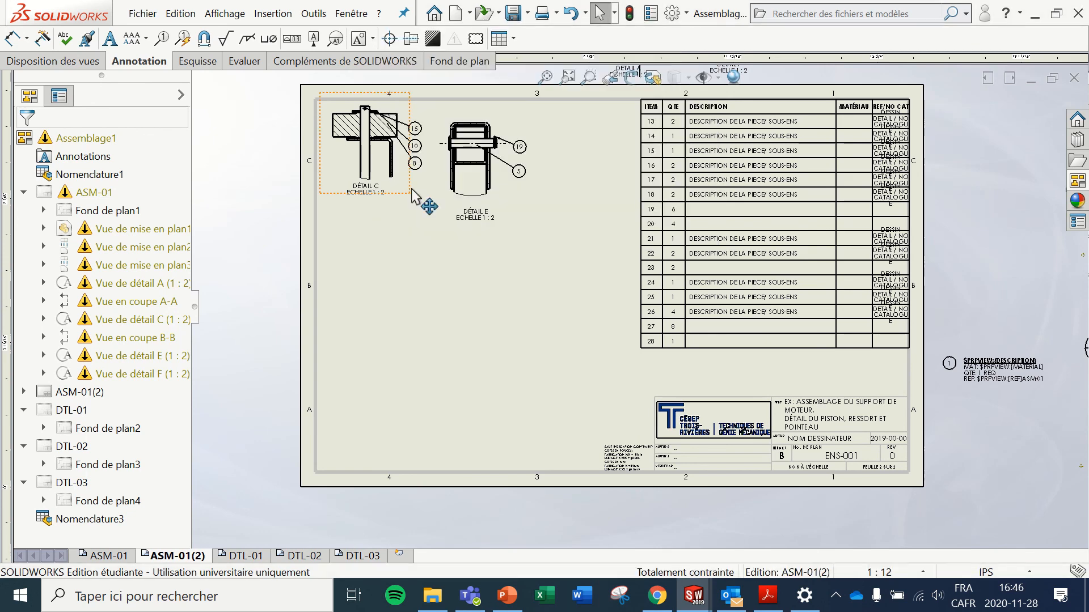
pyautogui.scroll(-3, 662, 143)
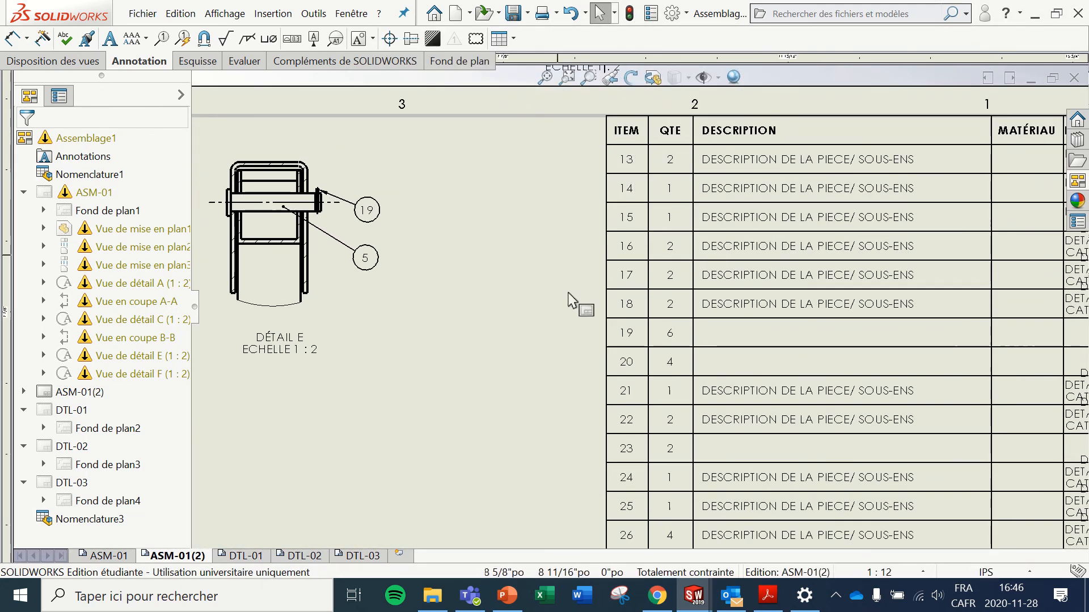
pyautogui.scroll(4, 587, 311)
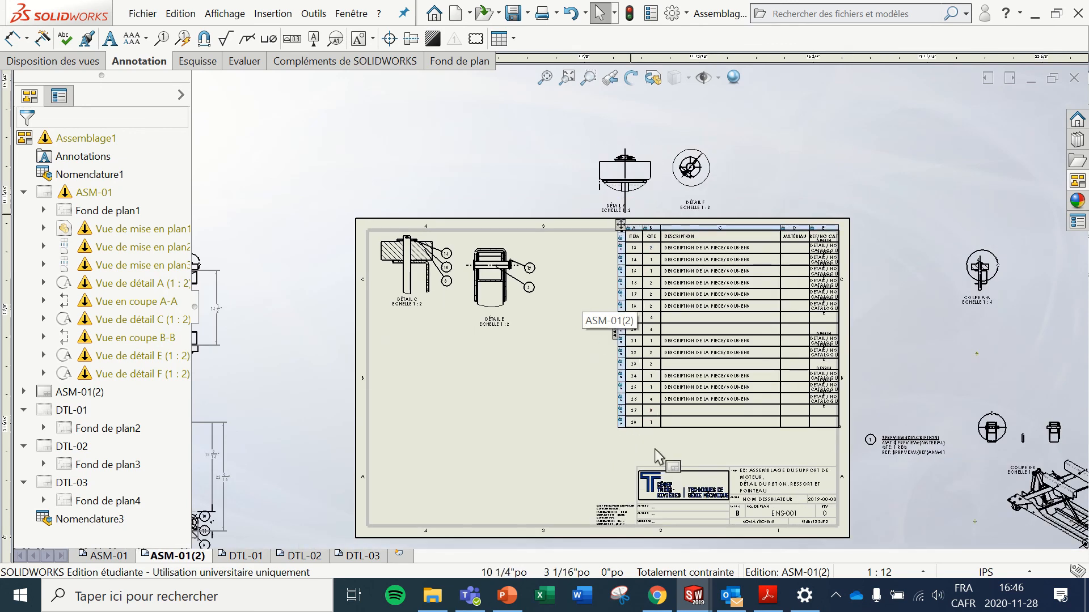
pyautogui.scroll(-1, 655, 456)
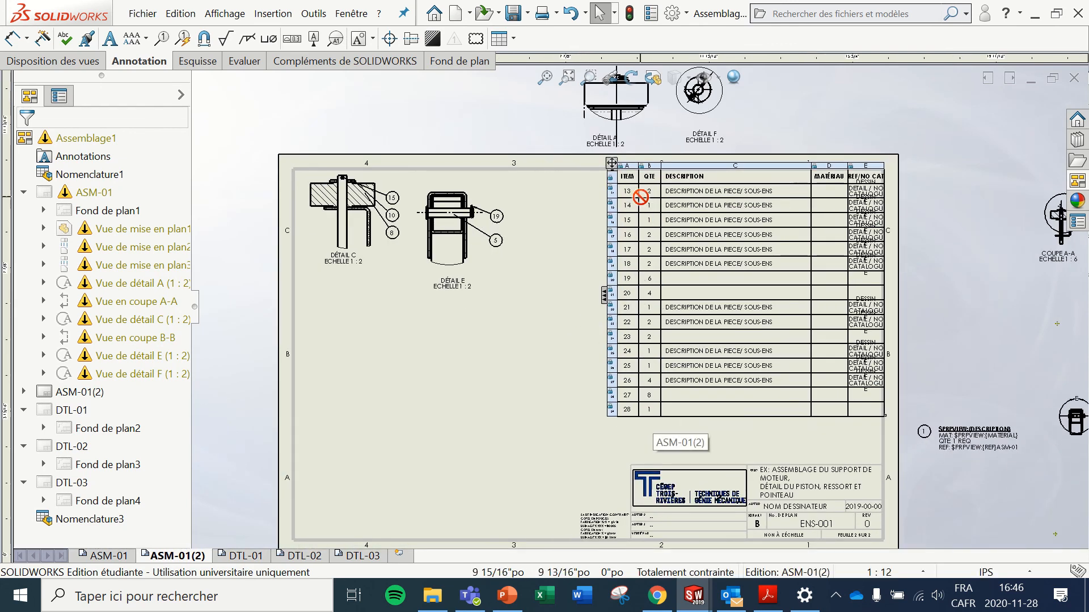
pyautogui.click(351, 13)
pyautogui.click(392, 231)
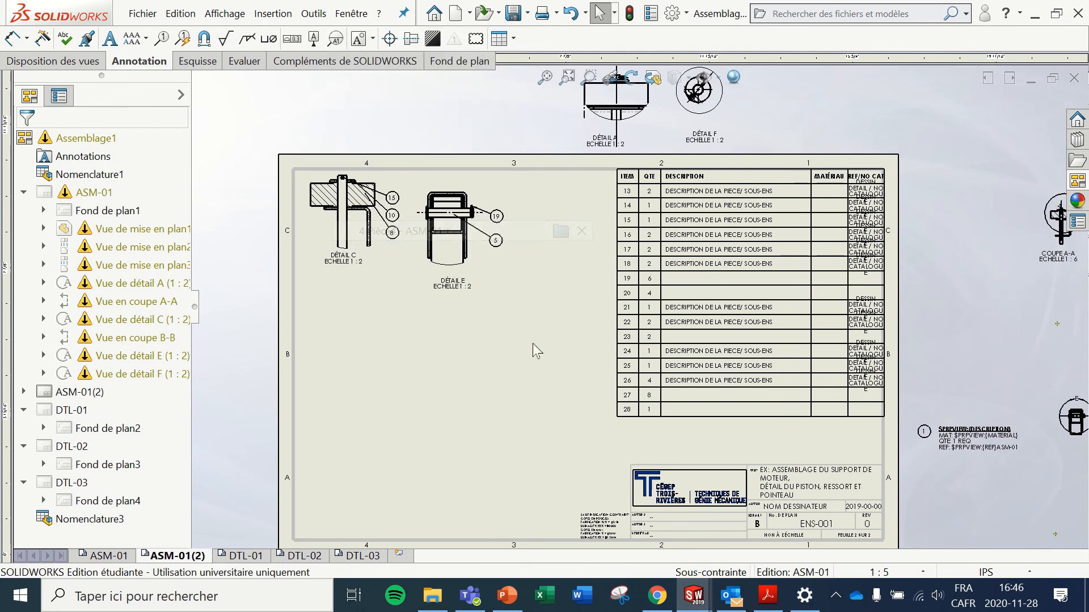
# Step: Change the text of the vertical tube's balloon in the front view to 202
pyautogui.scroll(-3, 657, 229)
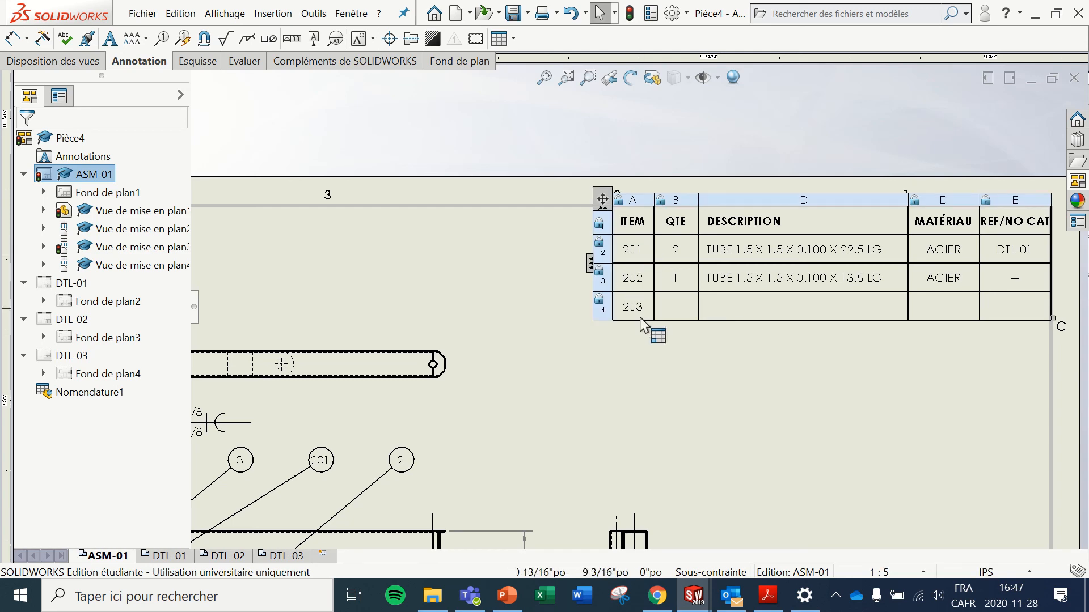
pyautogui.scroll(5, 658, 420)
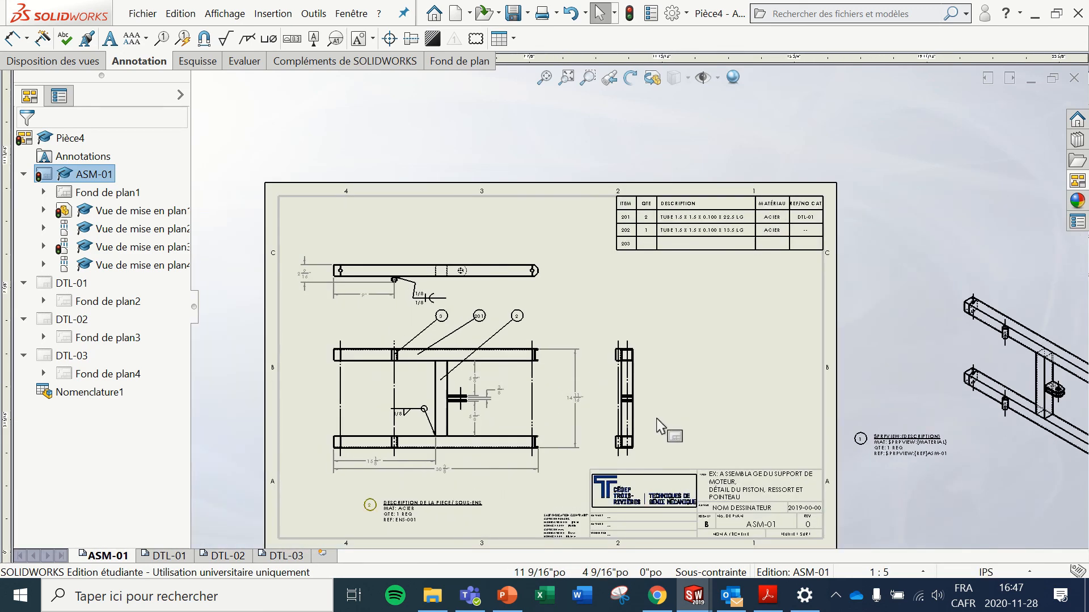
pyautogui.scroll(-6, 516, 316)
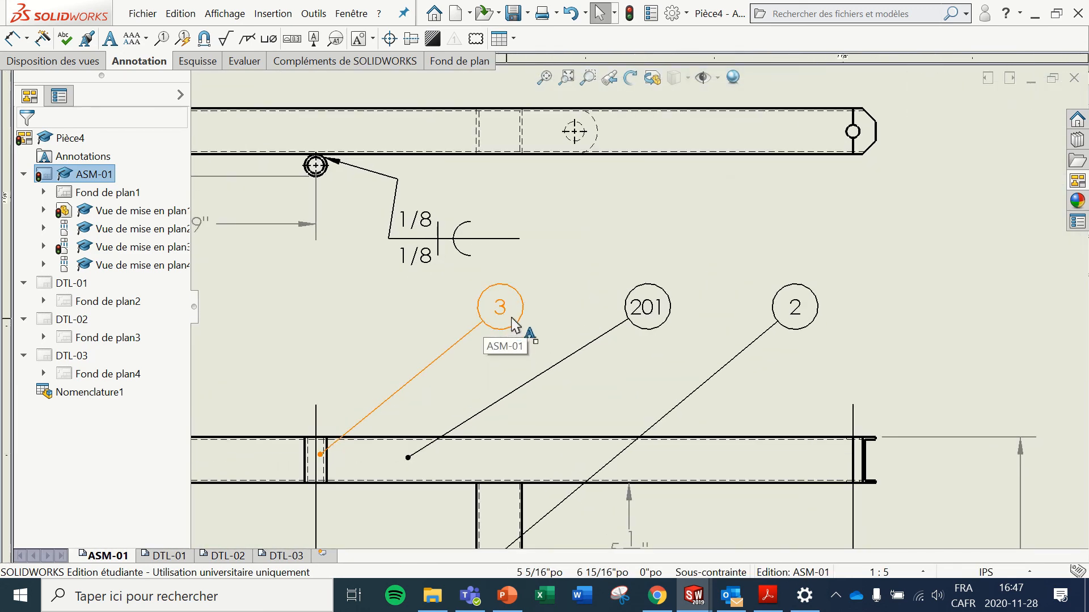
pyautogui.doubleClick(801, 313)
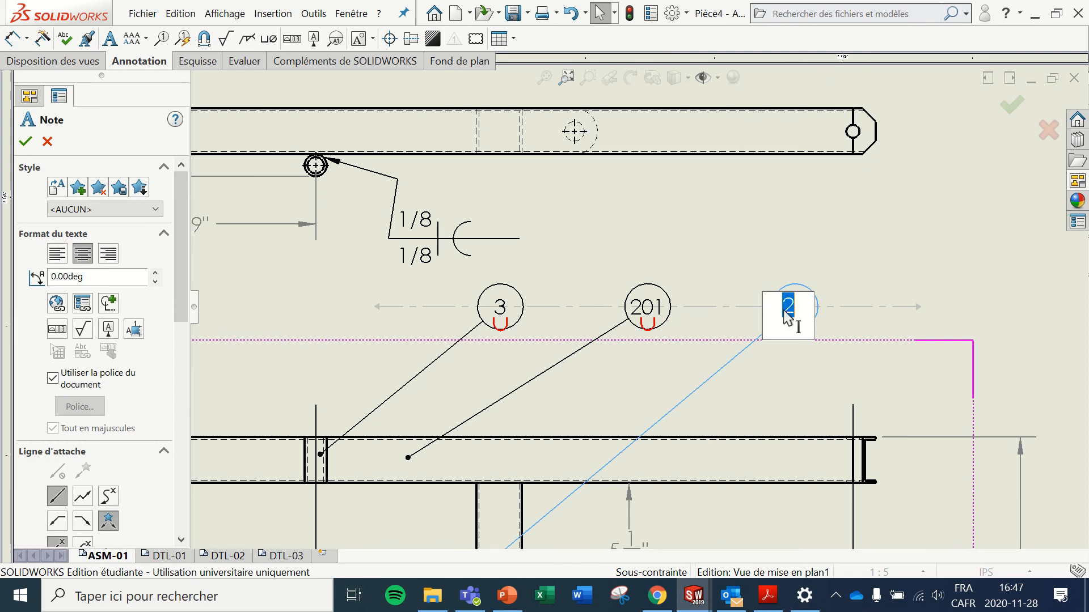
pyautogui.write('202')
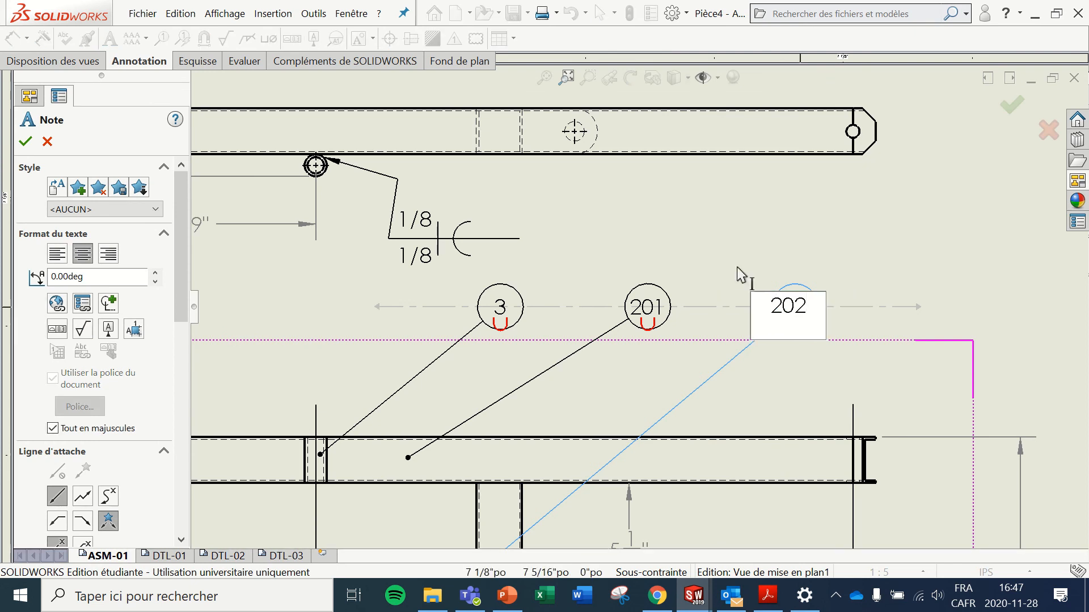
pyautogui.click(731, 271)
# Step: Change the text of the balloon numbered 3, attached to the small tube in the front view, to 203
pyautogui.click(499, 308)
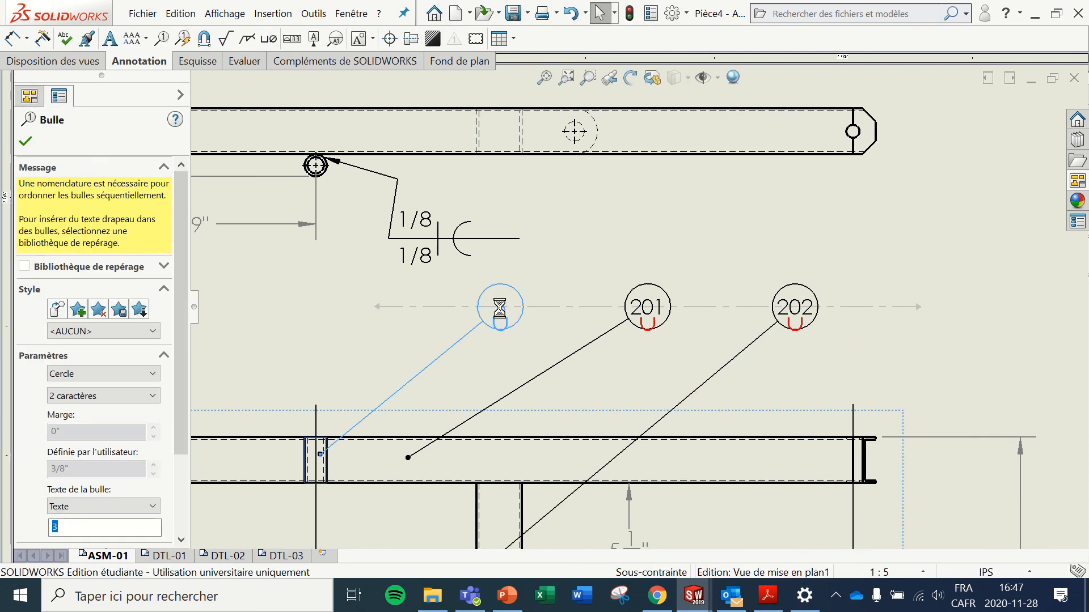
pyautogui.write('20')
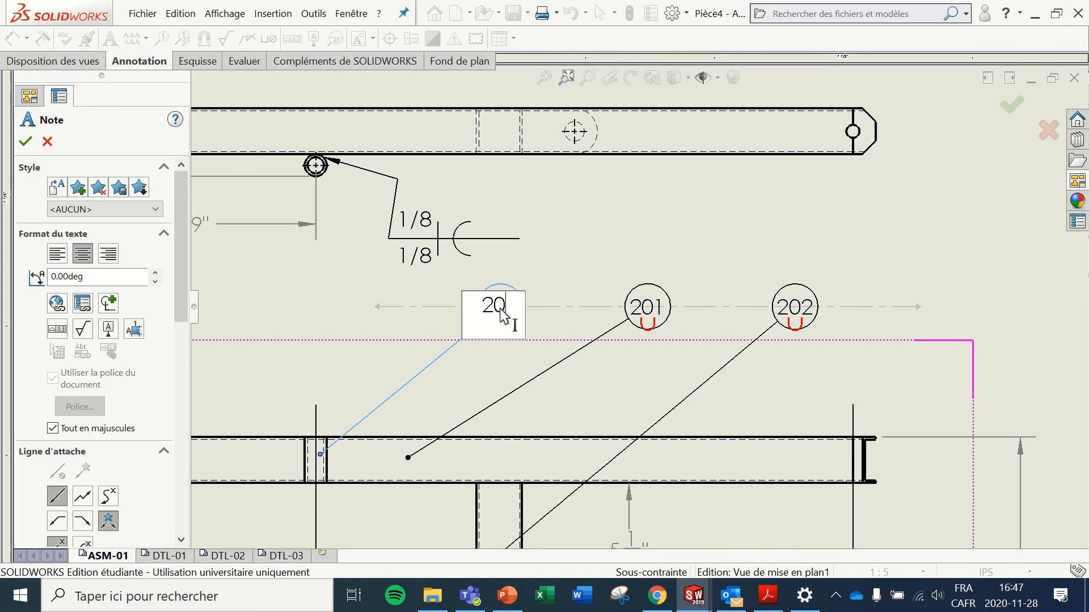
pyautogui.write('3')
pyautogui.click(590, 245)
# Step: Move the front view's overall height dimension closer to the frame's right end
pyautogui.scroll(5, 584, 356)
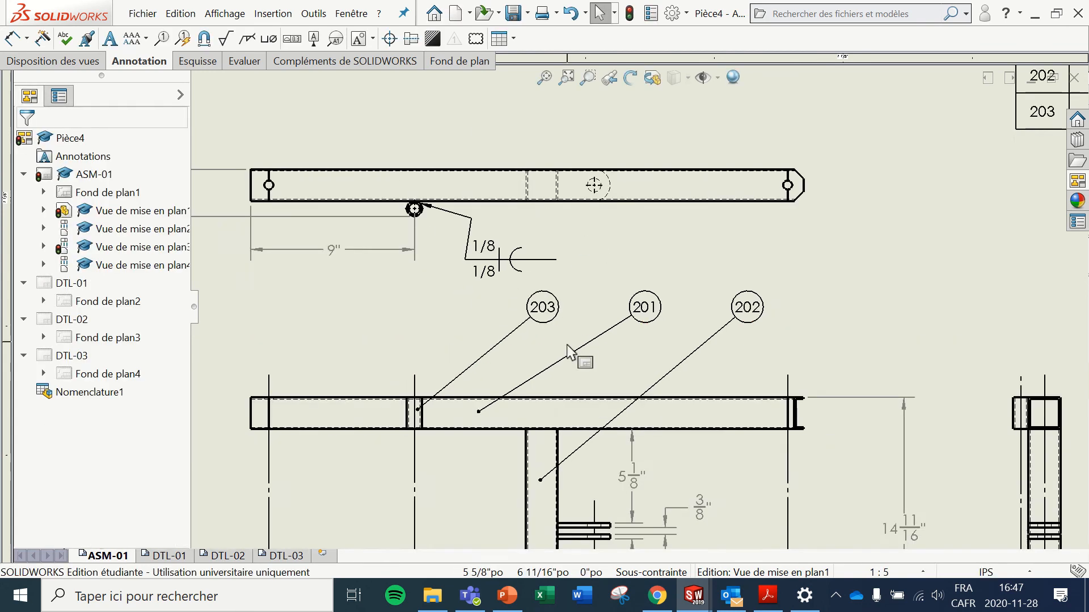
pyautogui.scroll(-2, 663, 384)
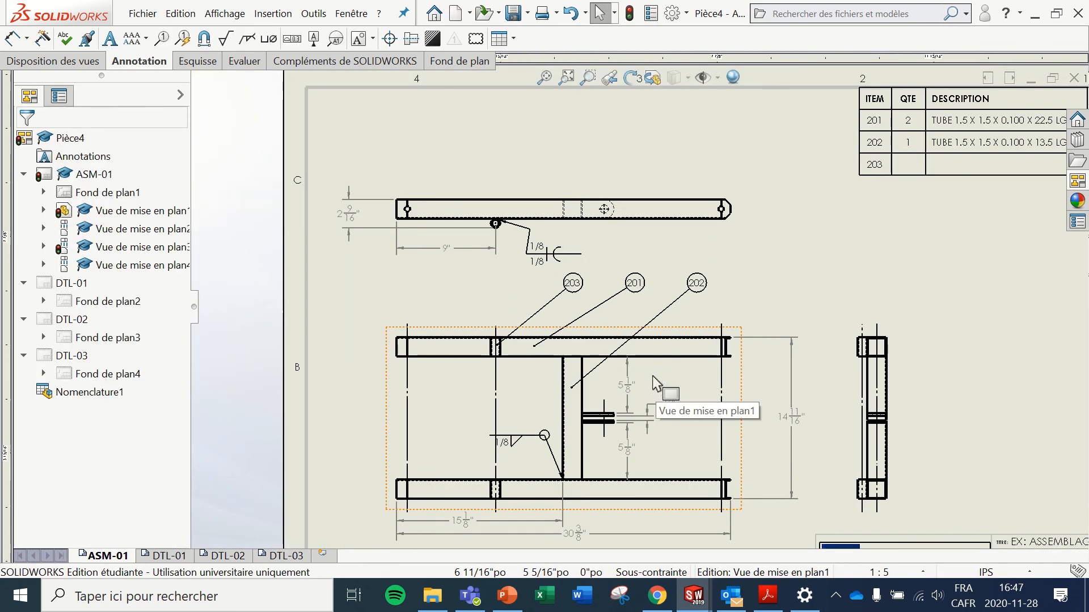
pyautogui.moveTo(791, 418); pyautogui.dragTo(752, 418)
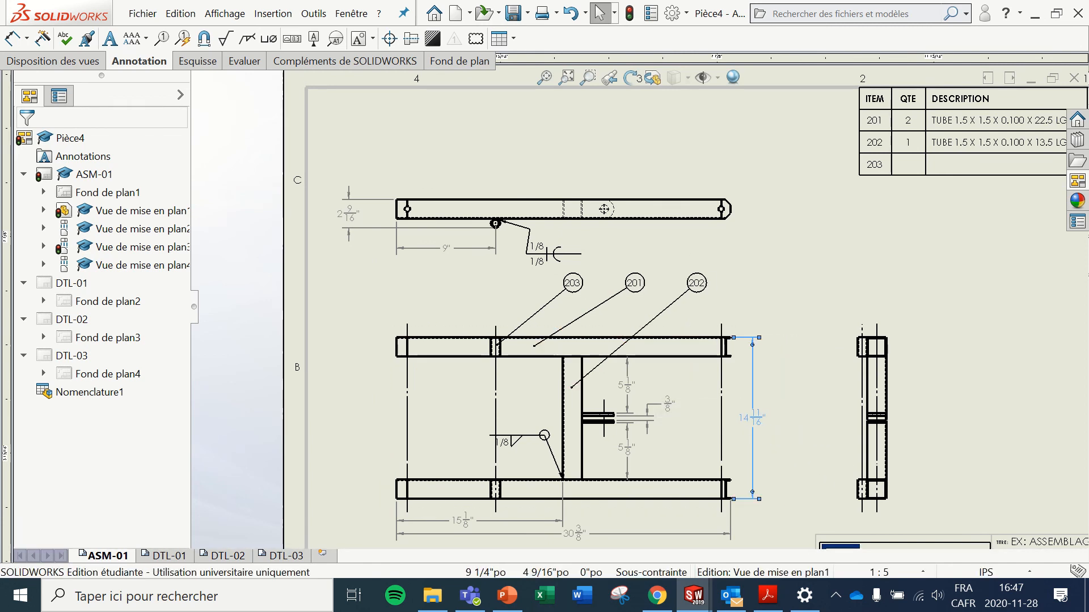
pyautogui.click(794, 289)
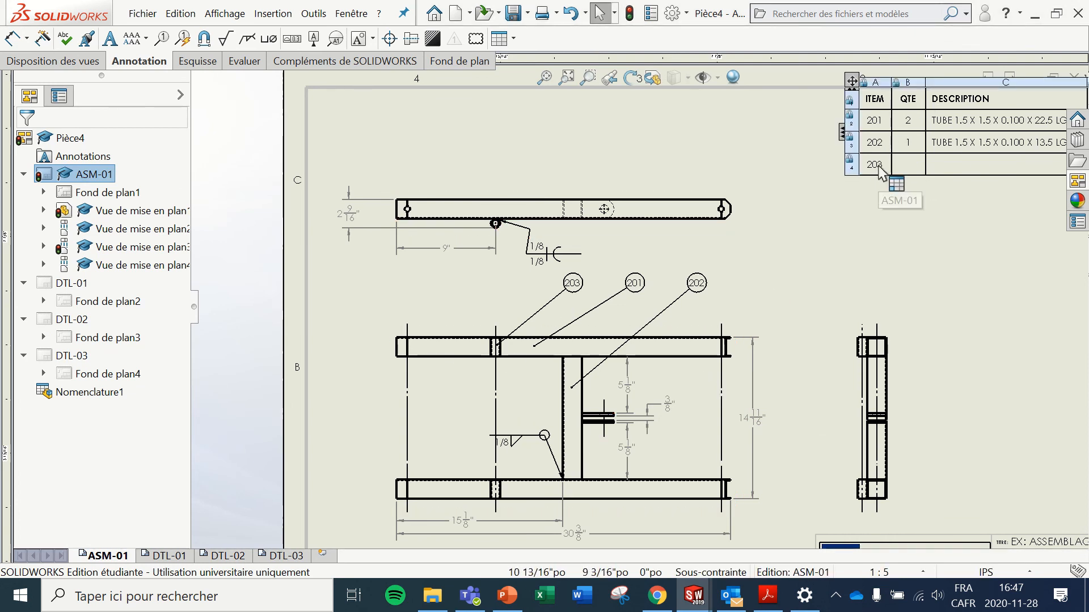
# Step: Examine the ASM-01 sheet's bill of materials, balloons, part description note and title block, ending with the whole sheet in view
pyautogui.scroll(2, 907, 285)
pyautogui.scroll(-1, 906, 284)
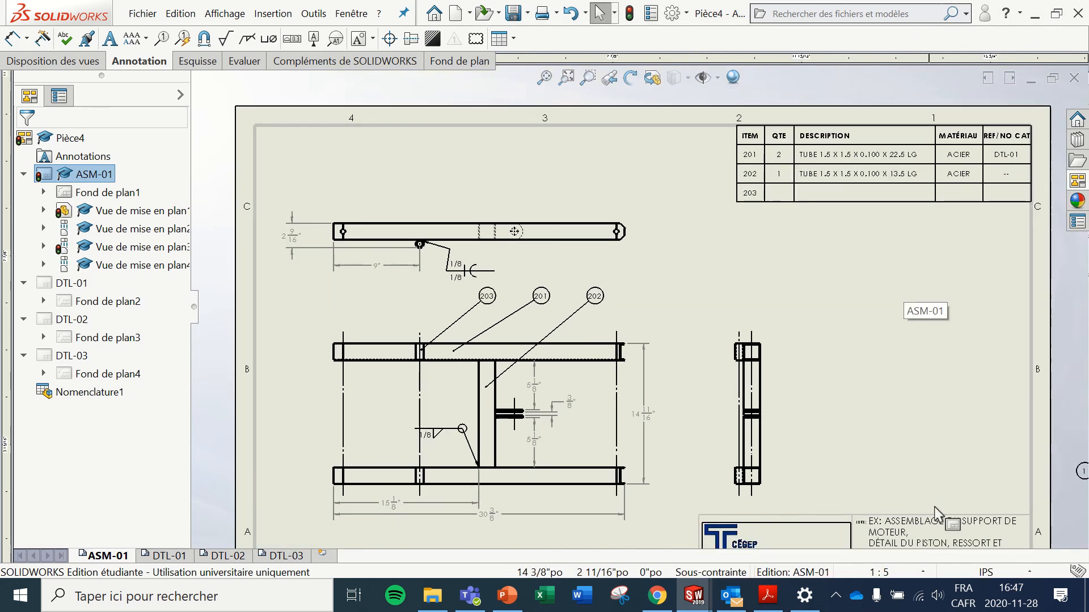
pyautogui.scroll(1, 564, 482)
pyautogui.scroll(-2, 567, 485)
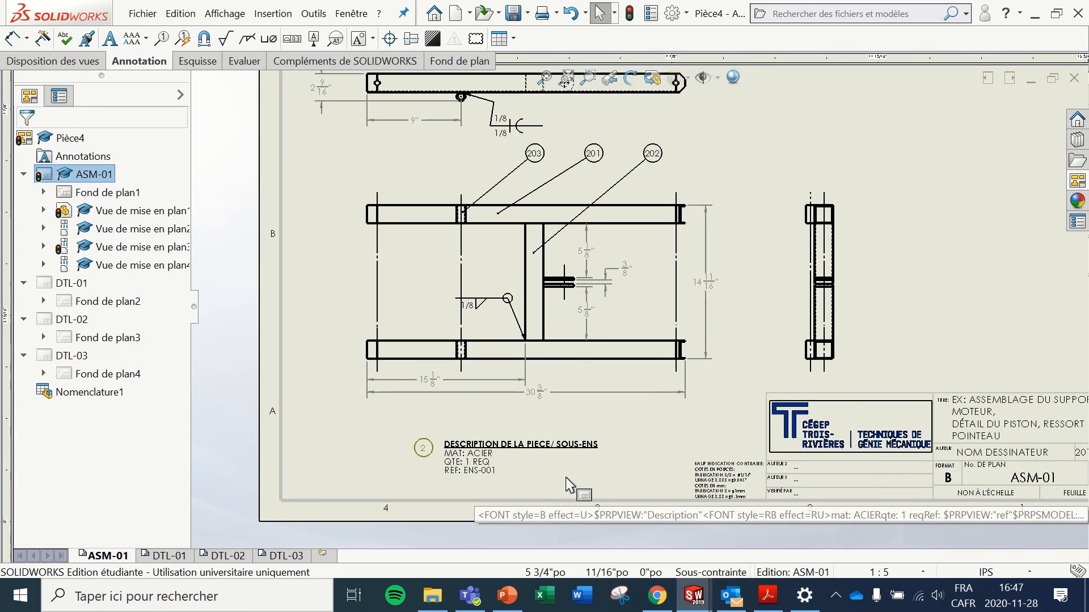
pyautogui.scroll(-1, 567, 485)
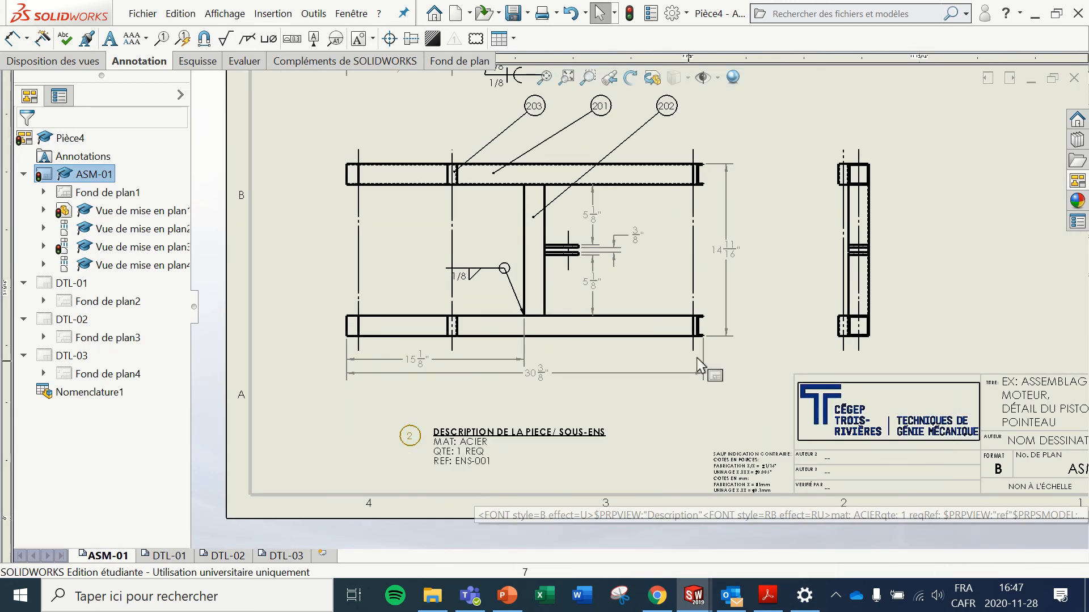
pyautogui.scroll(2, 738, 244)
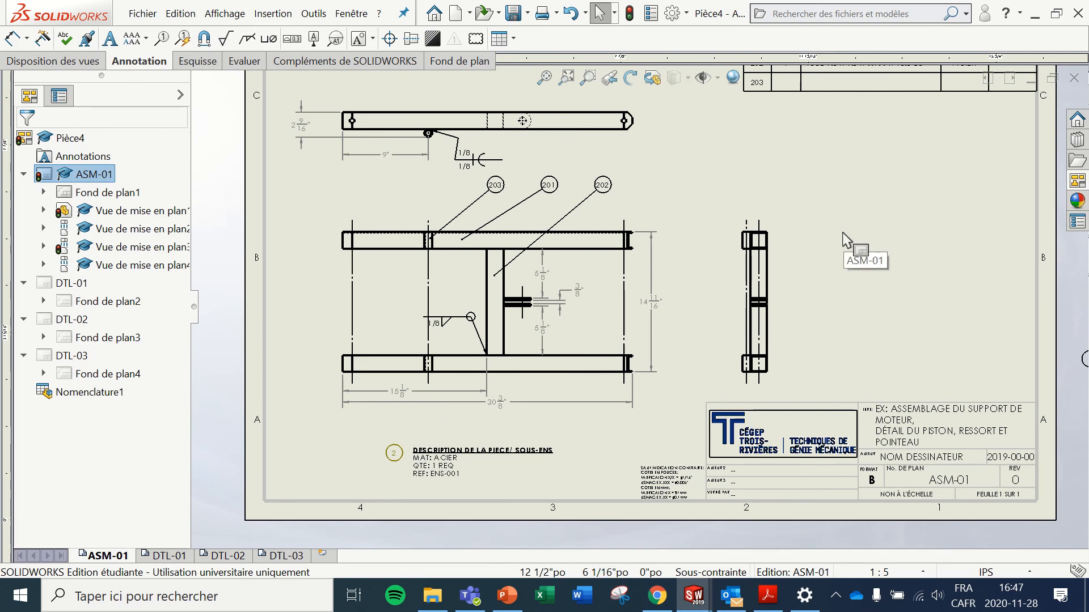
pyautogui.press('f')
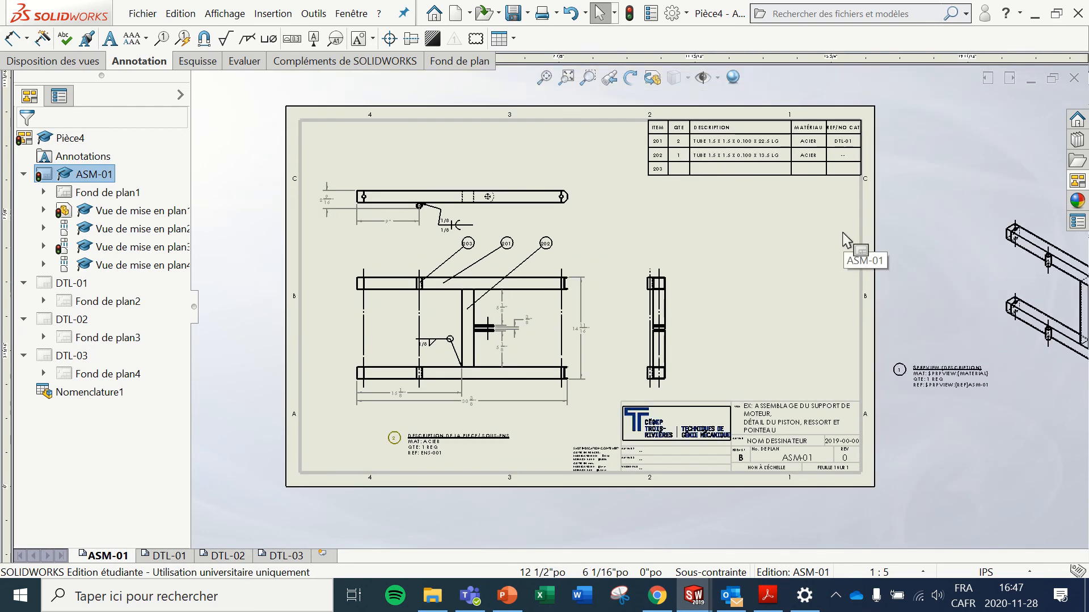